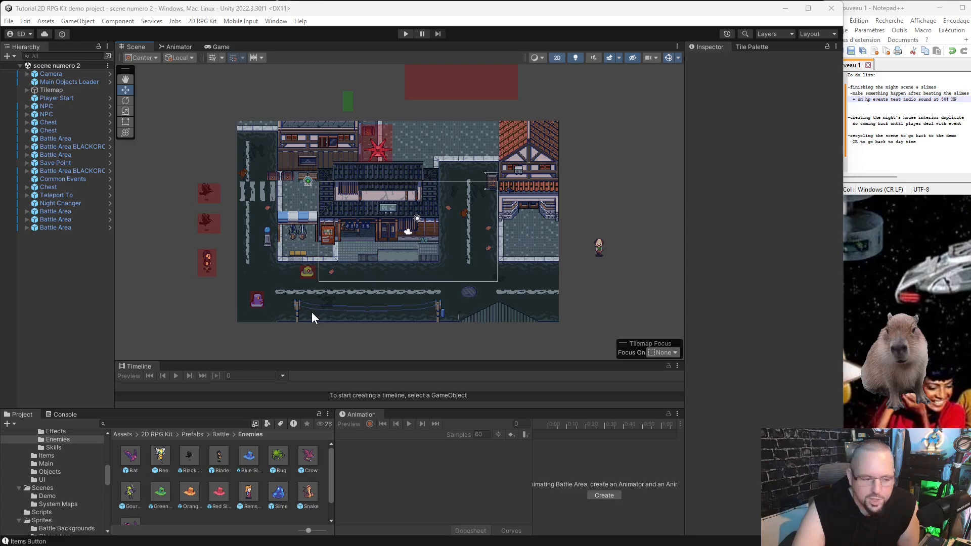
# Examine the battle stats, enemy type and difficulty settings of the Green, Blue and Orange Slime prefabs
pyautogui.click(161, 496)
pyautogui.scroll(-5, 733, 281)
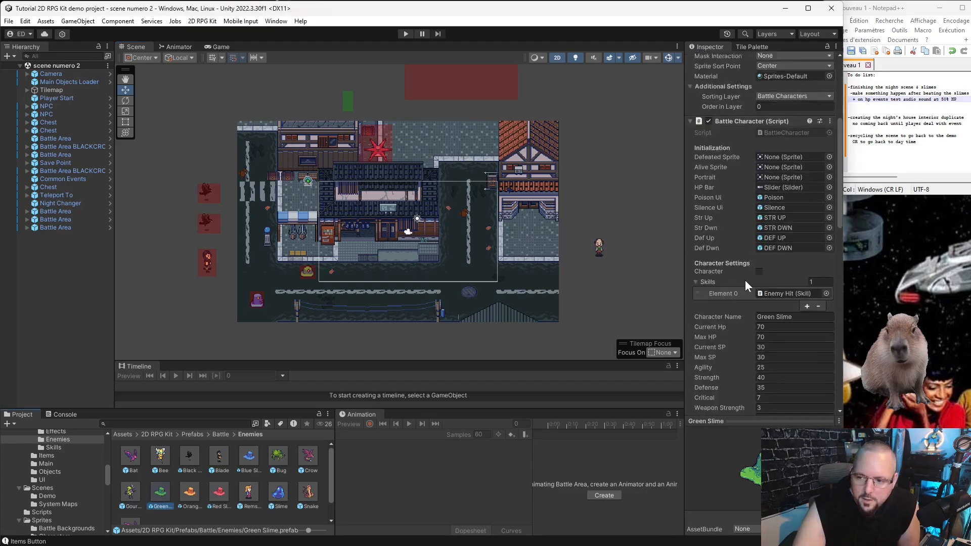
pyautogui.scroll(-4, 770, 272)
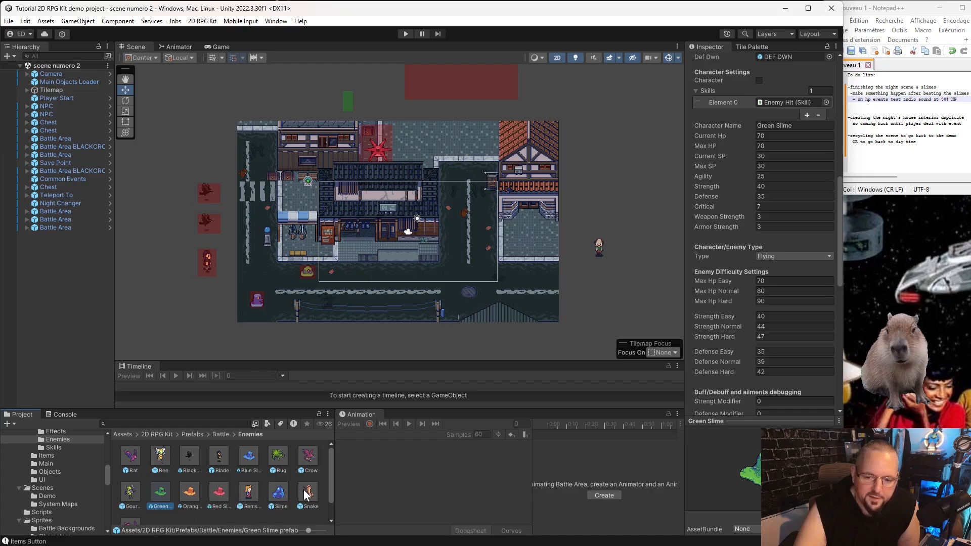
pyautogui.click(249, 458)
pyautogui.scroll(-1, 798, 276)
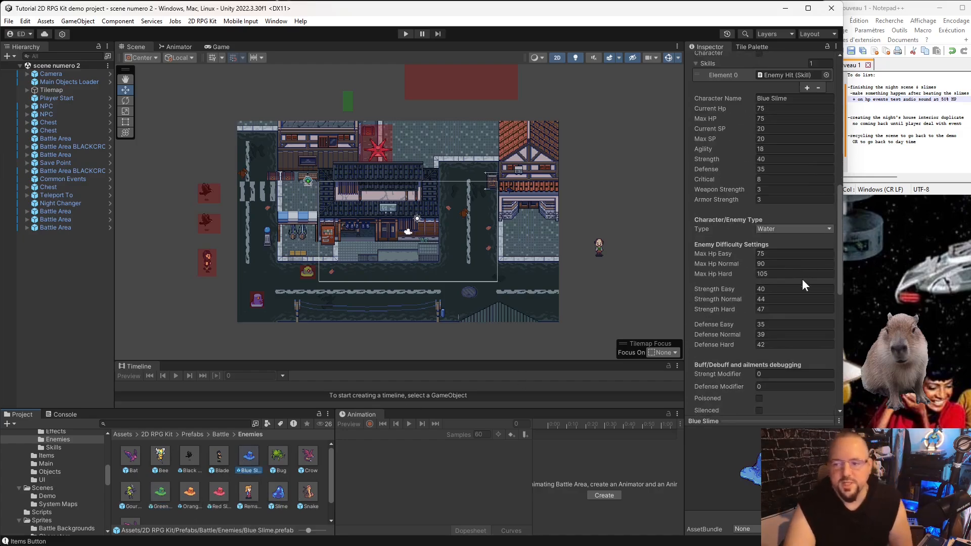
pyautogui.click(190, 496)
pyautogui.scroll(-2, 809, 238)
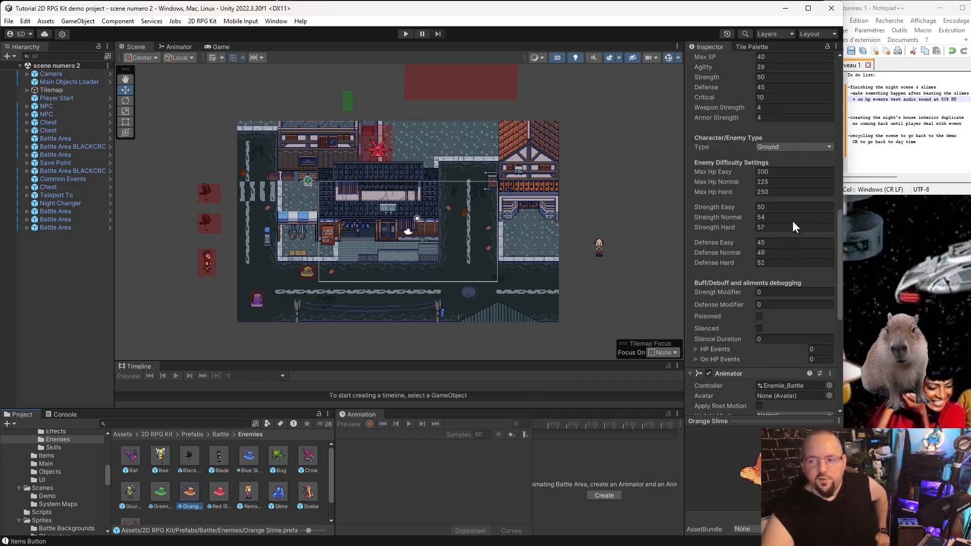
pyautogui.scroll(2, 774, 228)
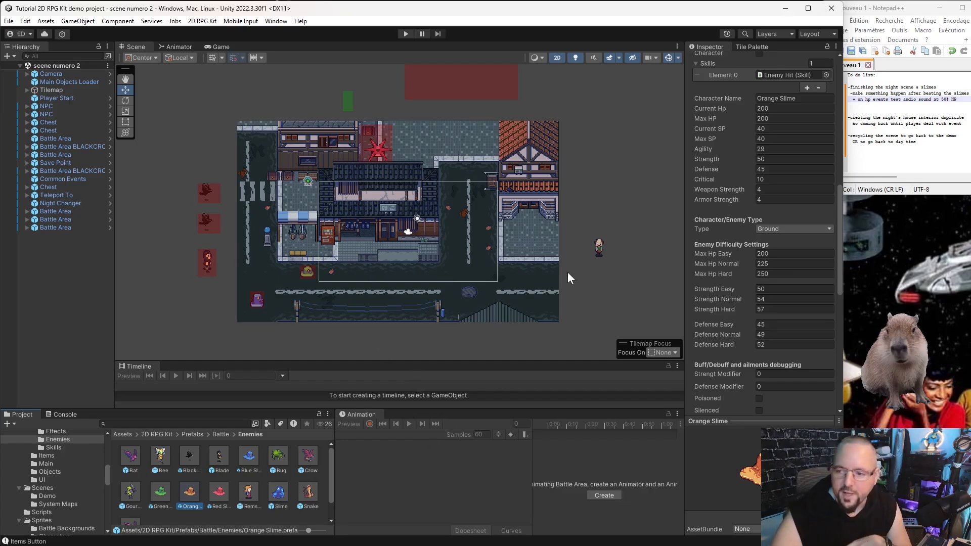
pyautogui.scroll(6, 747, 253)
pyautogui.scroll(-3, 754, 246)
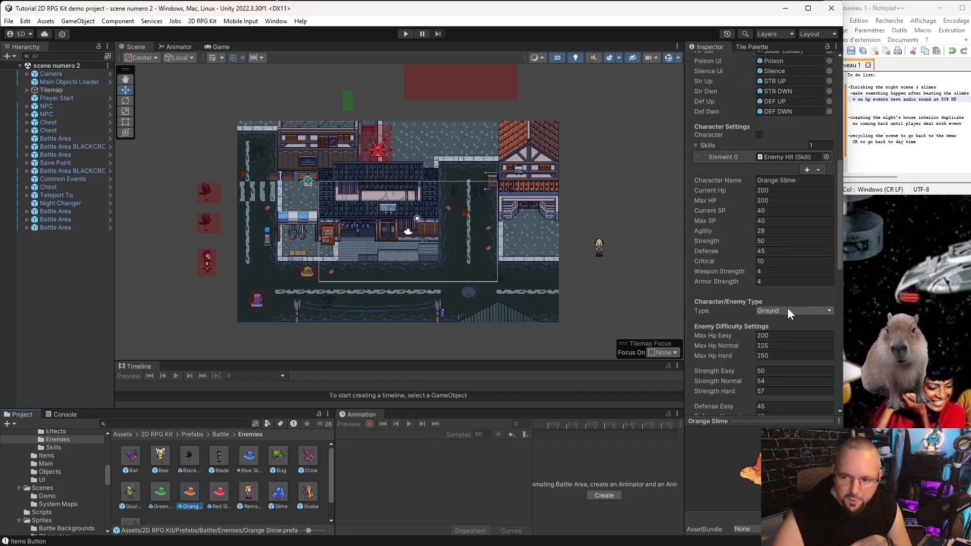
pyautogui.click(160, 493)
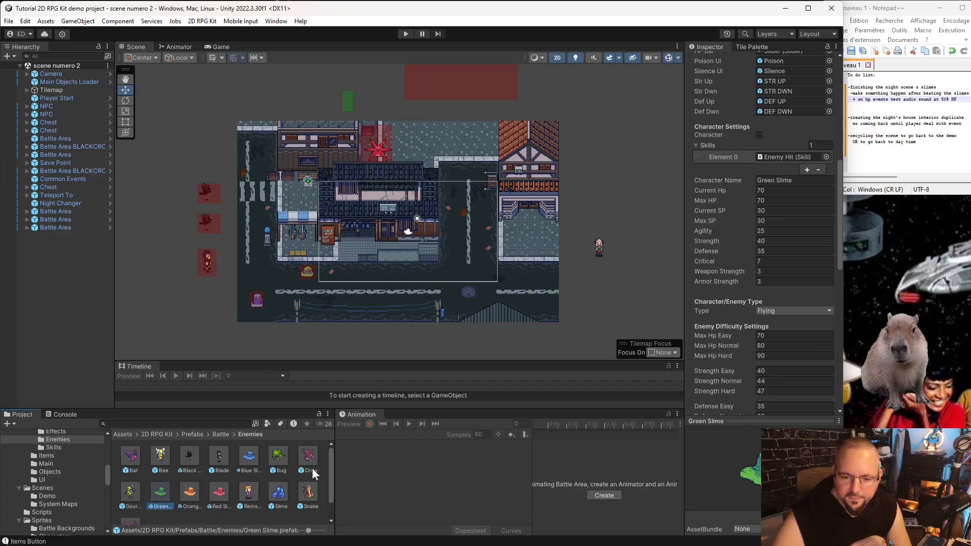
# Set the Blue Slime prefab's Skills list size to 3
pyautogui.click(248, 459)
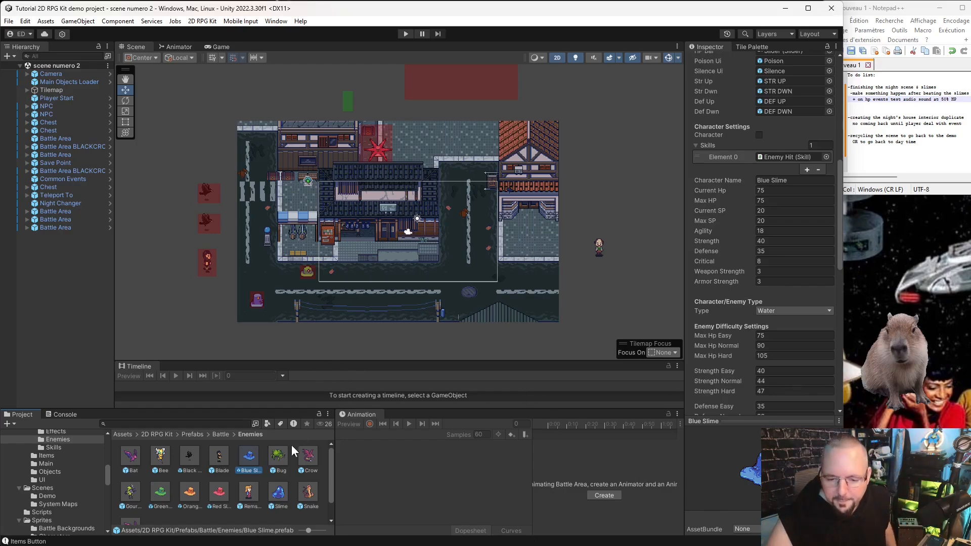
pyautogui.scroll(3, 726, 293)
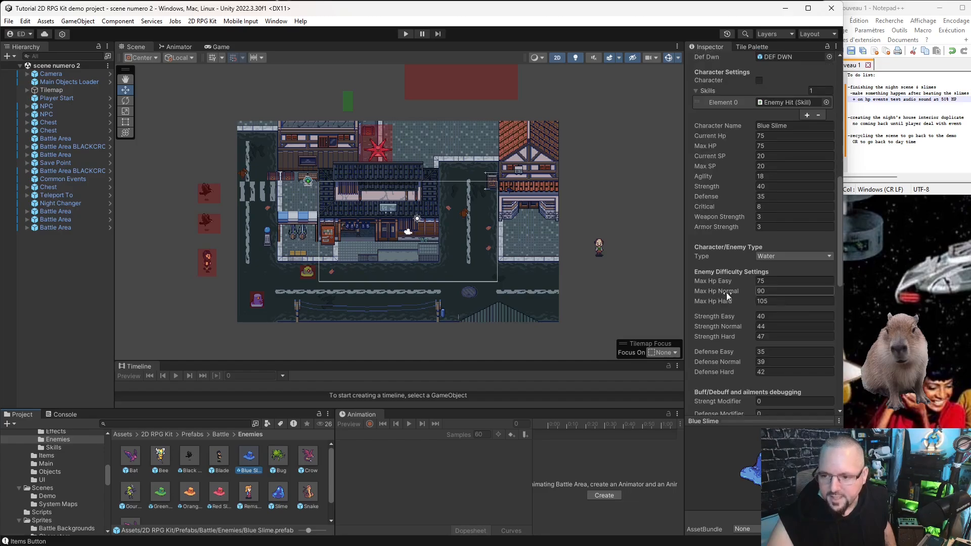
pyautogui.click(822, 227)
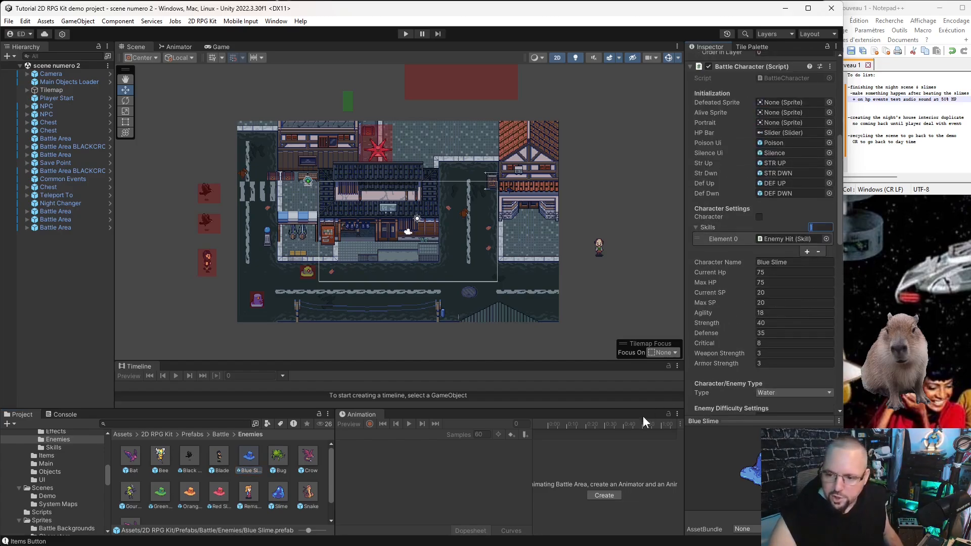
pyautogui.write('3')
pyautogui.press('Return')
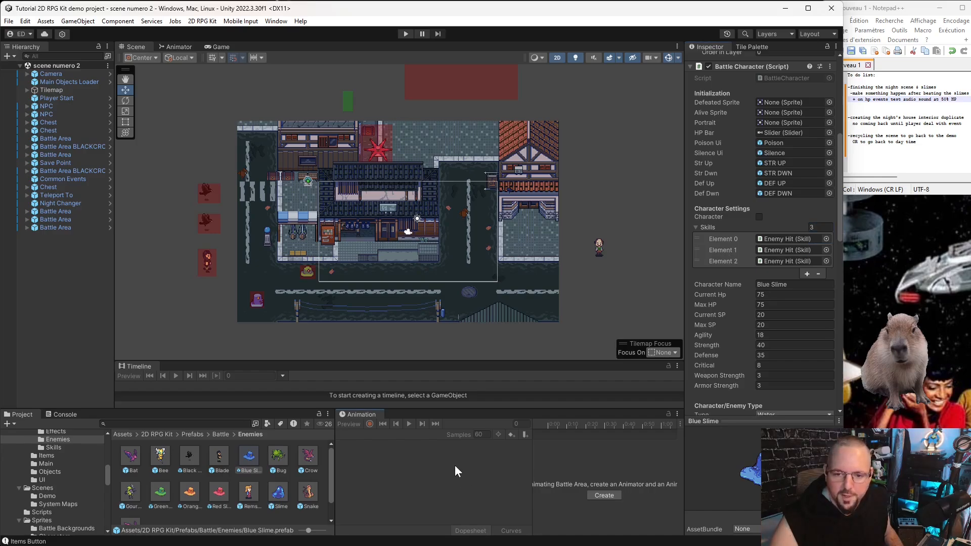
# Assign the Freeze skill prefab from the Skills folder to Element 1 of the Blue Slime's Skills list
pyautogui.click(52, 448)
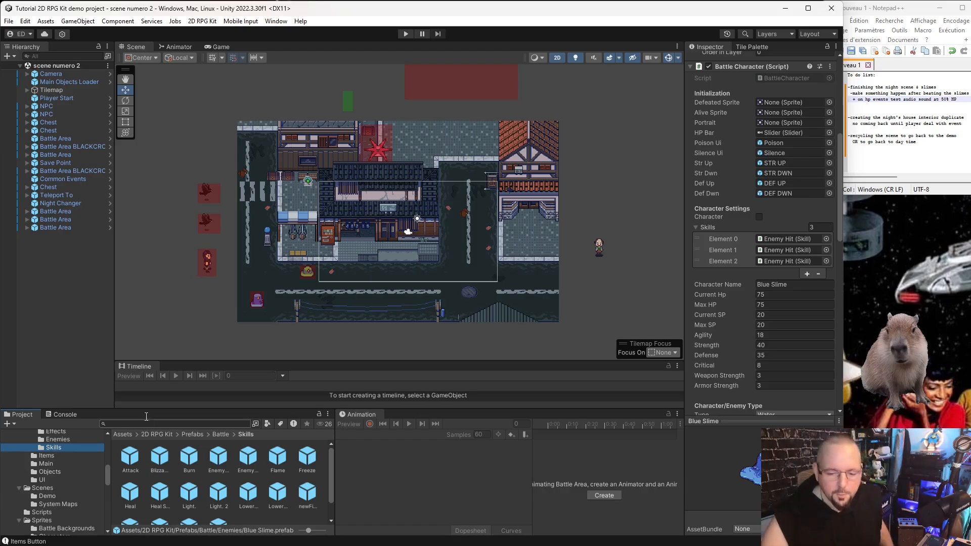
pyautogui.scroll(-1, 235, 483)
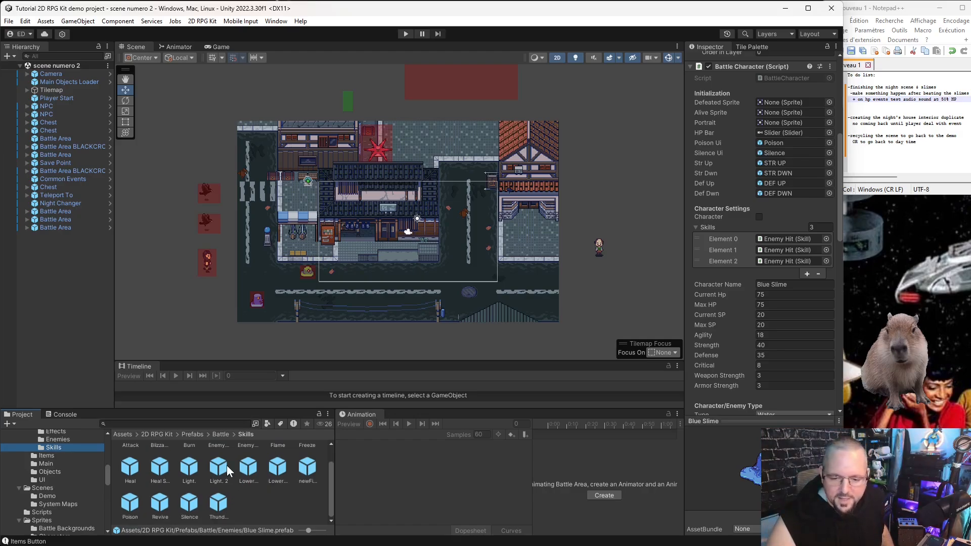
pyautogui.scroll(1, 210, 506)
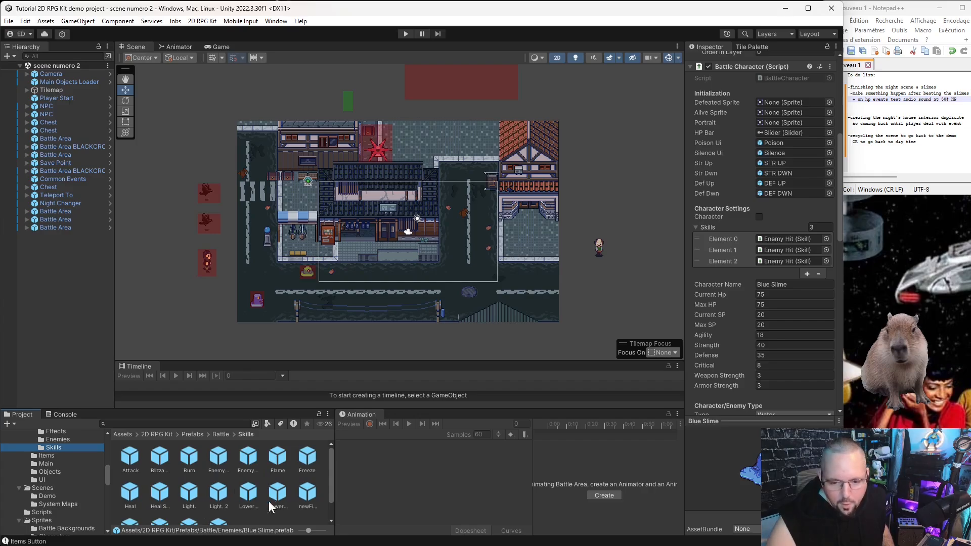
pyautogui.moveTo(310, 462); pyautogui.dragTo(794, 129)
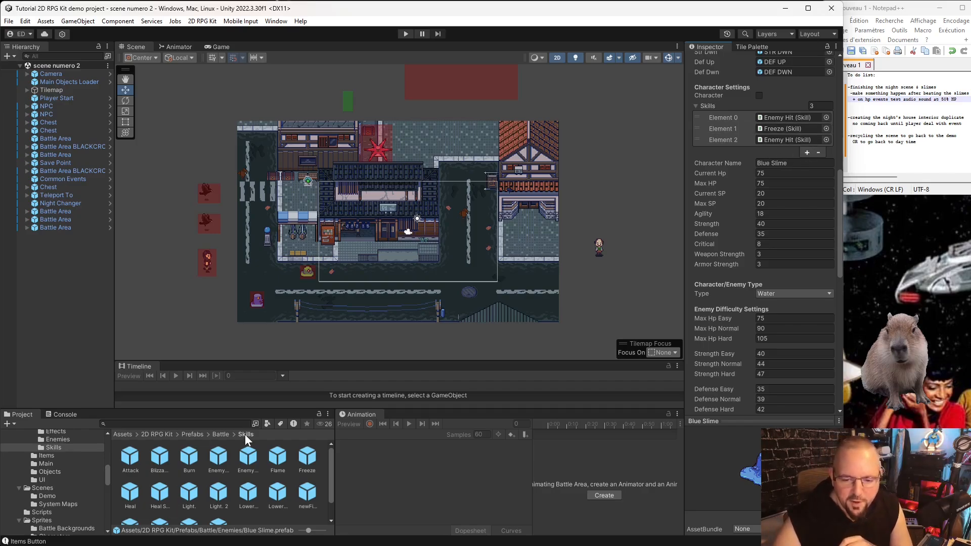
# Duplicate the Enemy Hit skill prefab and rename the copy Enemy Hit All
pyautogui.click(246, 458)
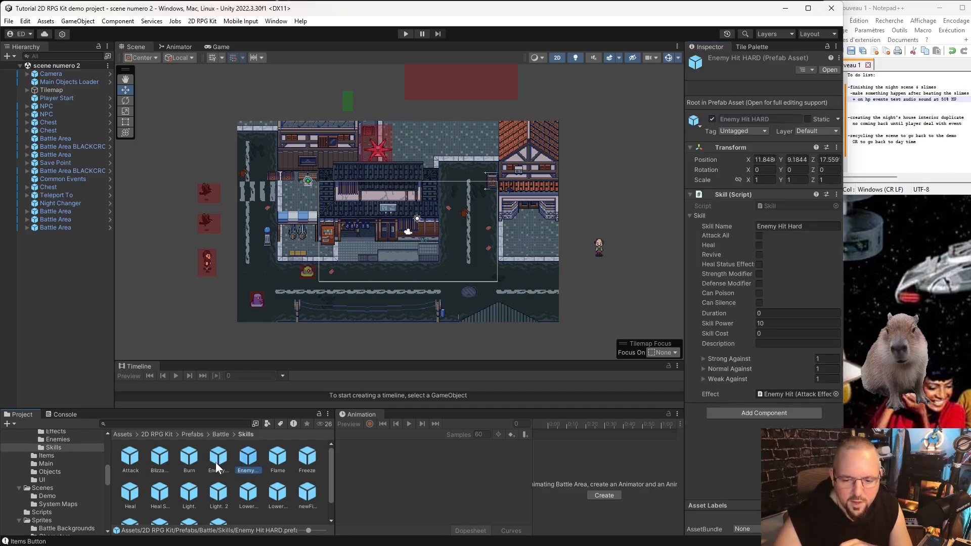
pyautogui.click(216, 465)
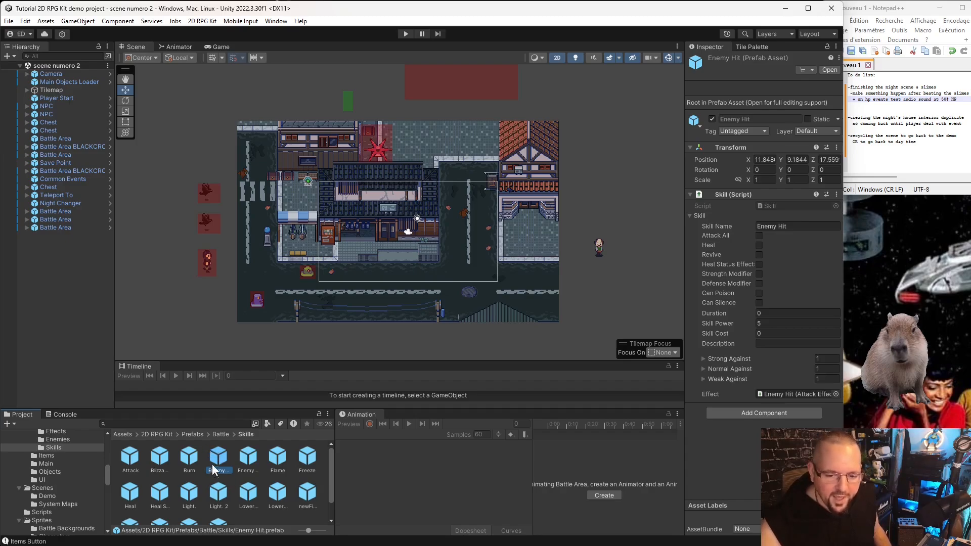
pyautogui.hotkey('ctrl', 'd')
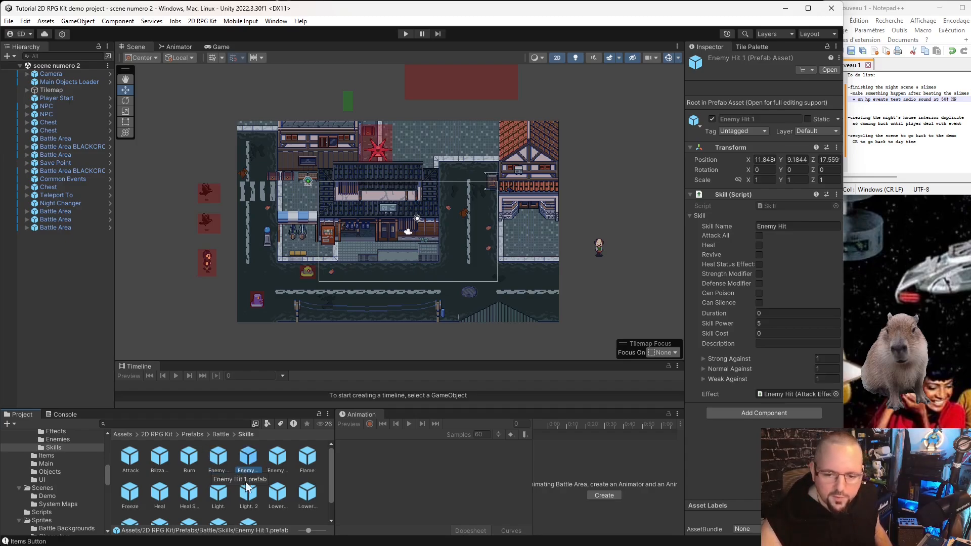
pyautogui.click(242, 470)
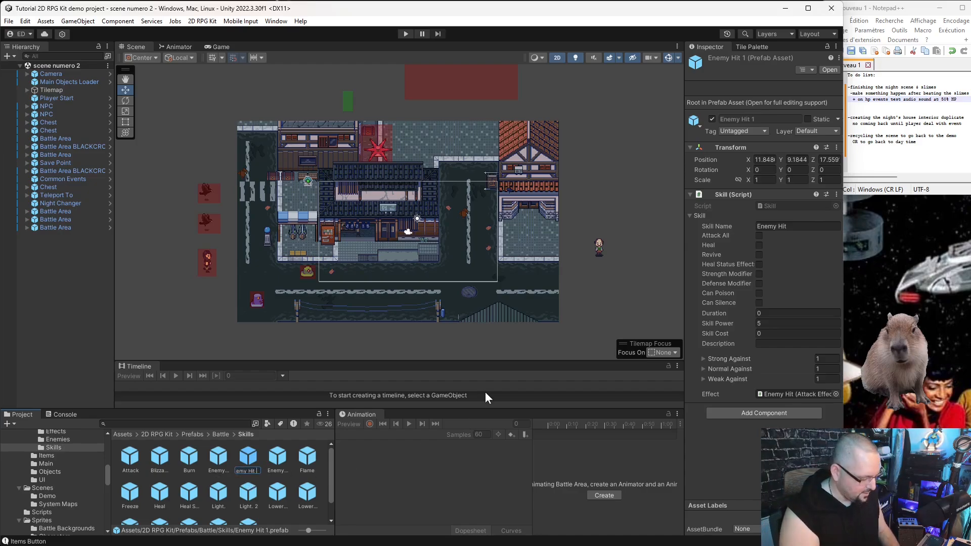
pyautogui.write('All')
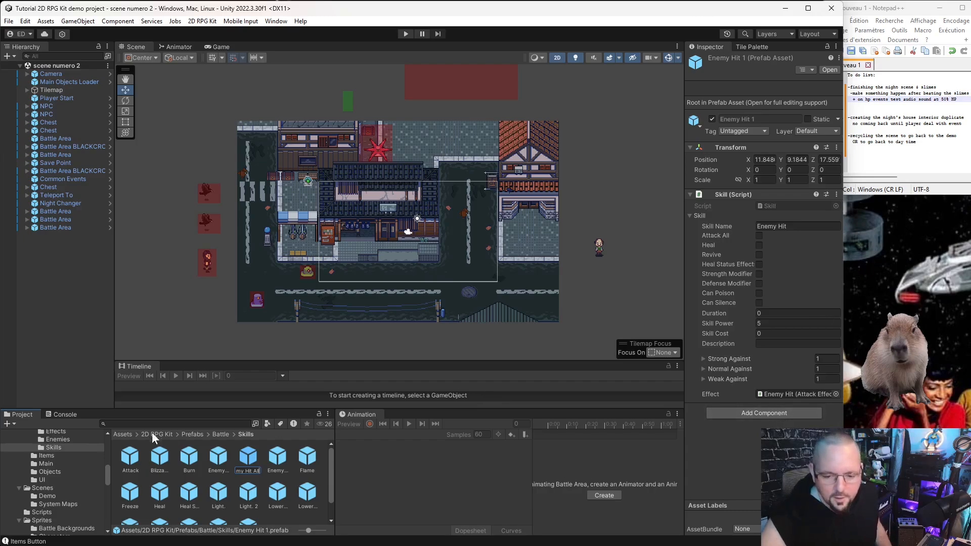
pyautogui.click(249, 457)
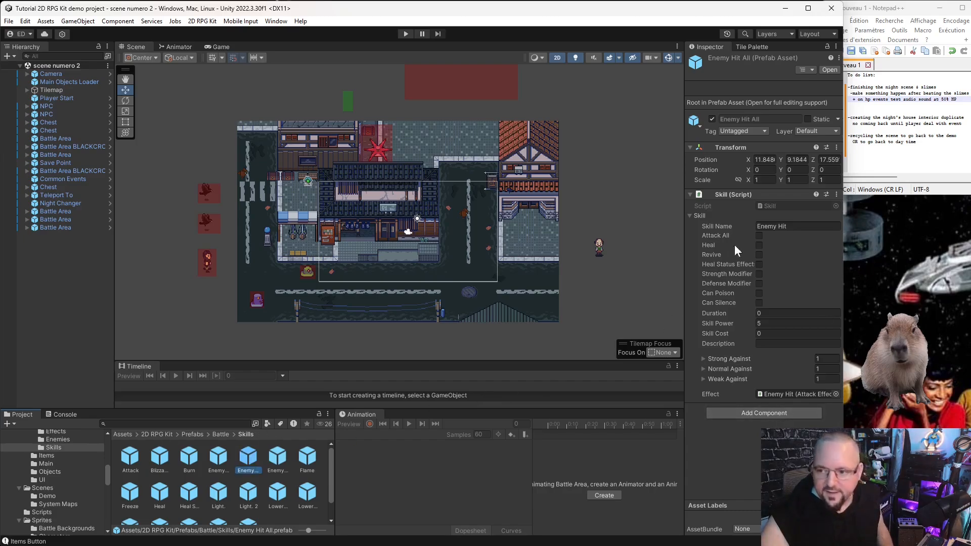
# Set the new skill prefab's Skill Name to "Enemy Hit All" and enable Attack All
pyautogui.click(804, 226)
pyautogui.click(794, 226)
pyautogui.write('All')
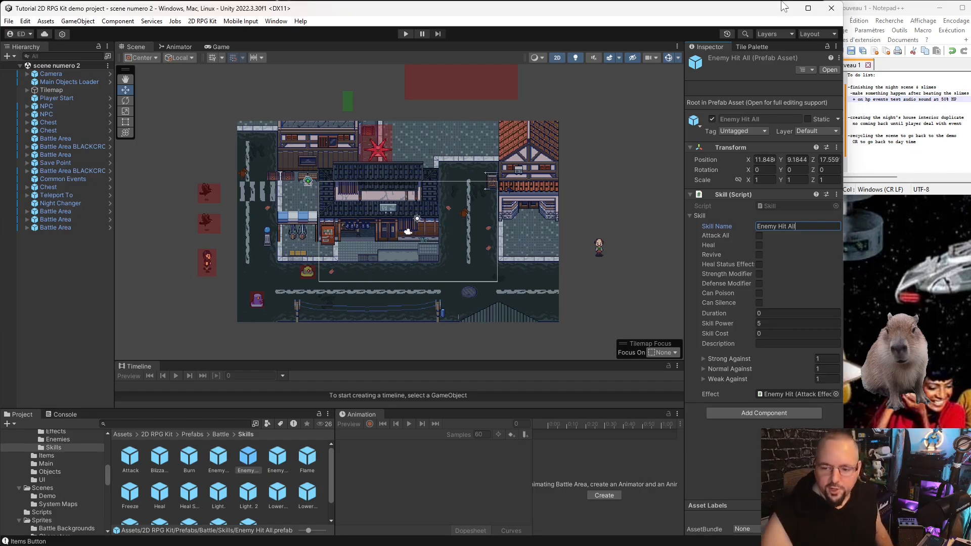
pyautogui.click(458, 443)
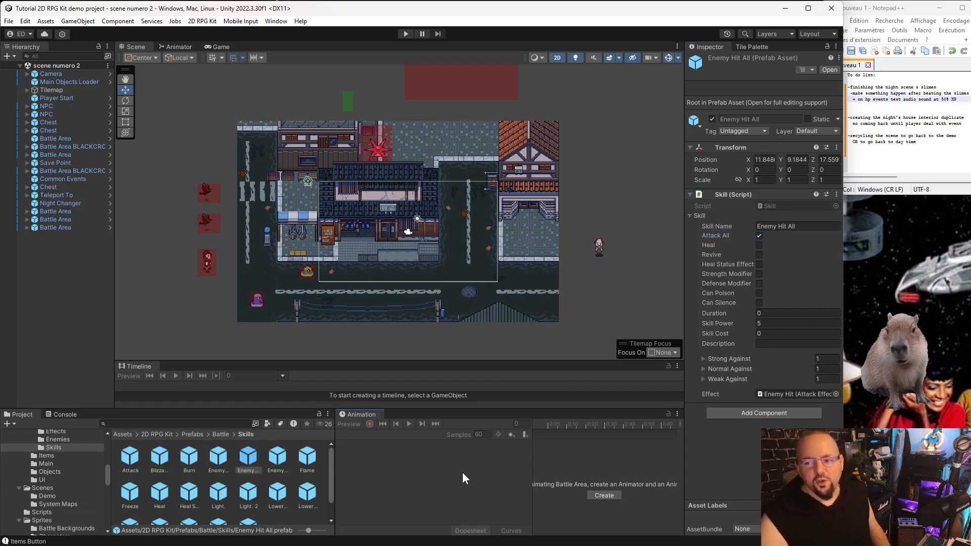
# Set the Enemy Hit All skill's Skill Power to 4 and save the scene
pyautogui.click(771, 324)
pyautogui.write('4')
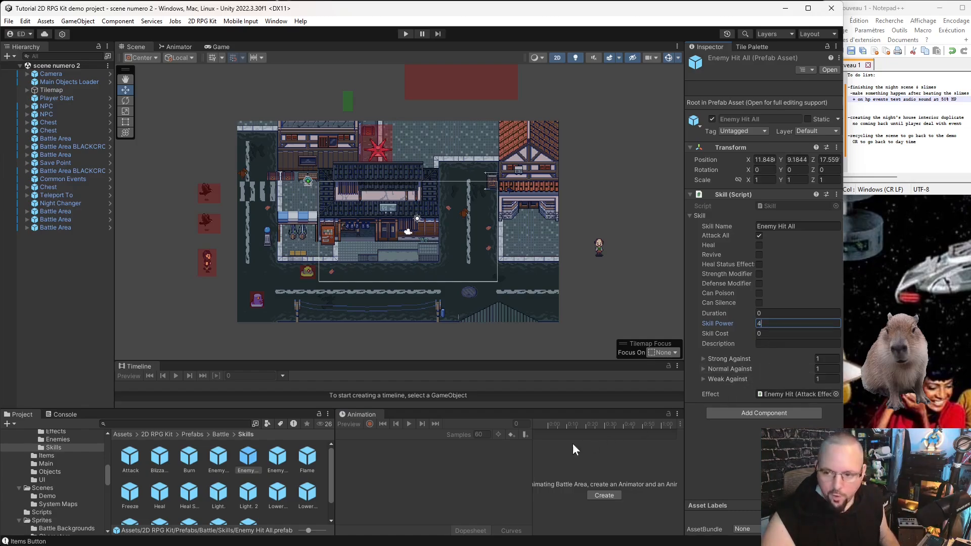
pyautogui.click(450, 476)
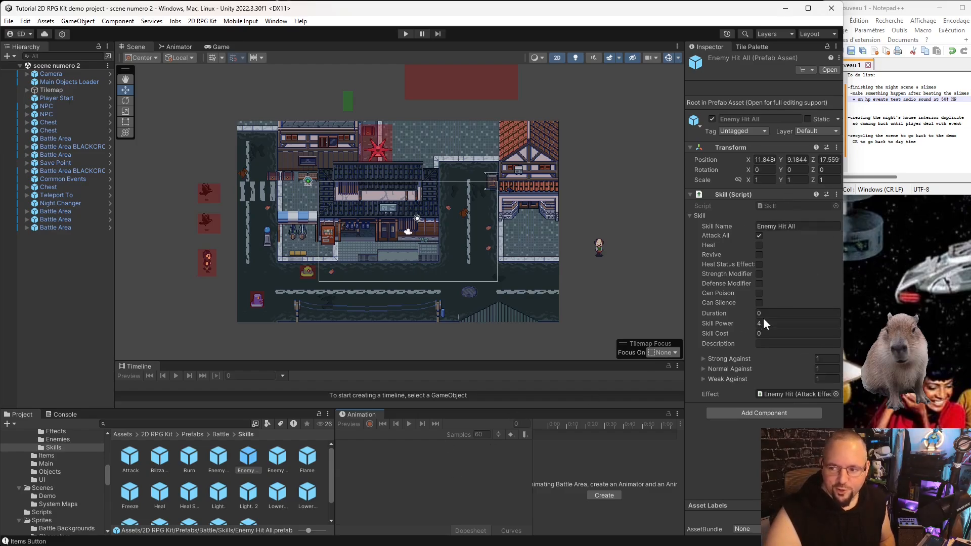
pyautogui.click(8, 21)
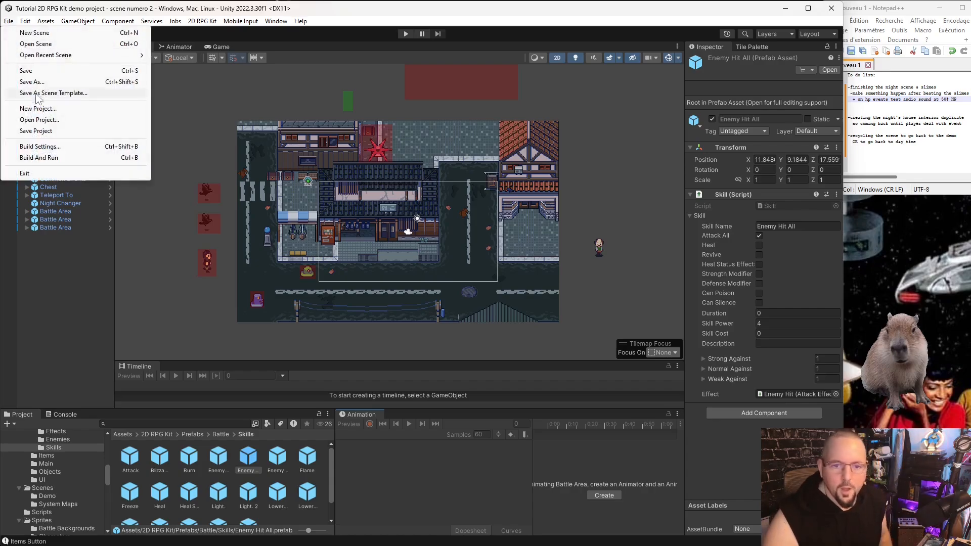
pyautogui.click(53, 72)
# Open the Battle Manager prefab referenced by the Main Objects Loader and add a new element to its Skill List
pyautogui.doubleClick(71, 82)
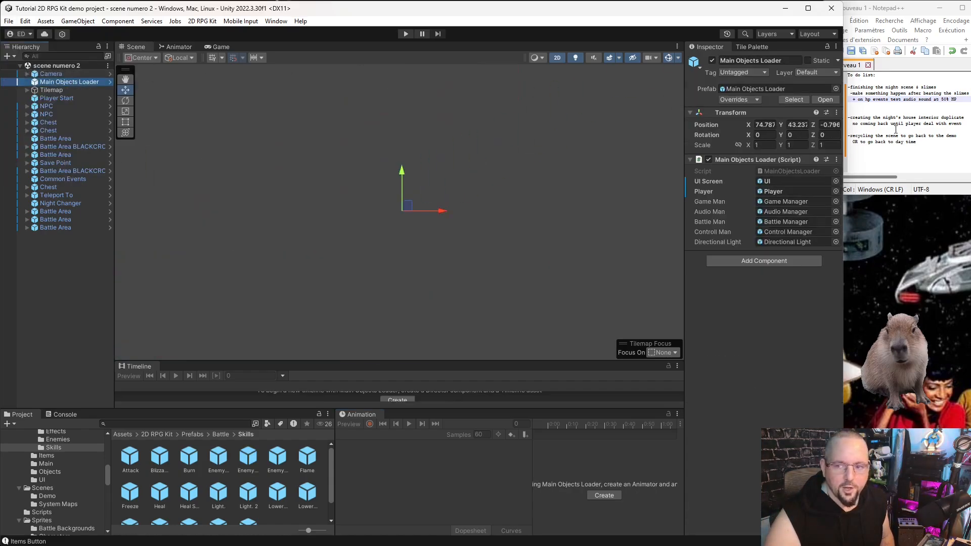
pyautogui.doubleClick(785, 222)
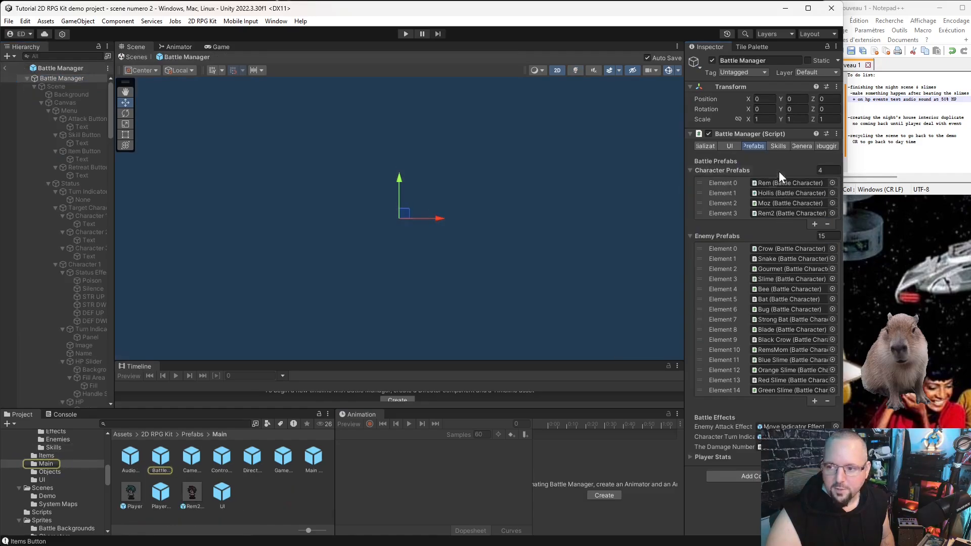
pyautogui.click(777, 148)
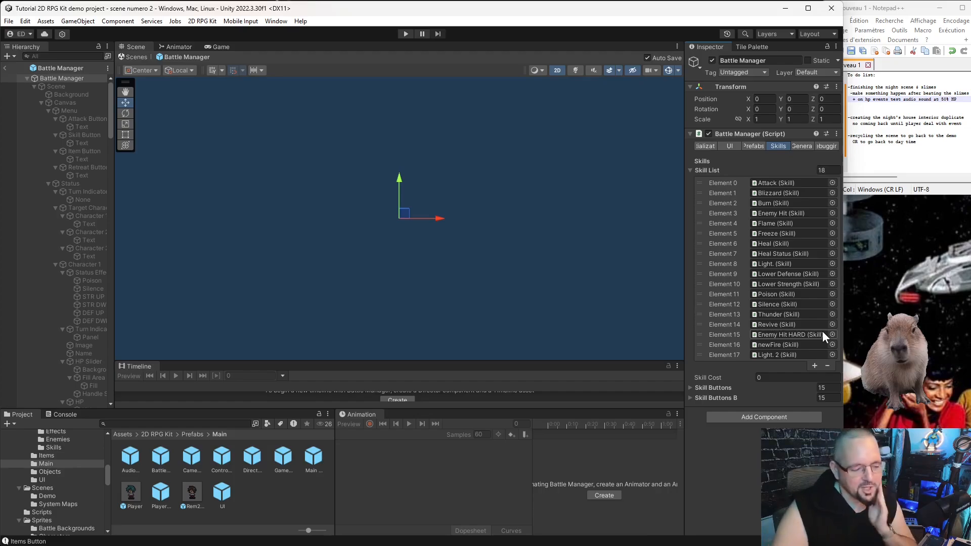
pyautogui.click(814, 365)
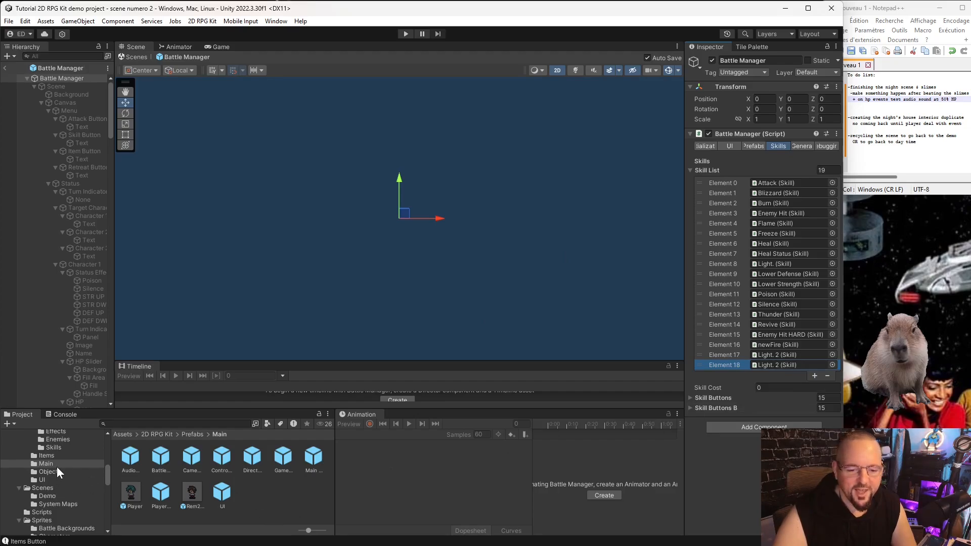
# Assign the Enemy Hit All prefab to Element 18 of the Battle Manager's Skill List and return to the scene
pyautogui.scroll(2, 68, 505)
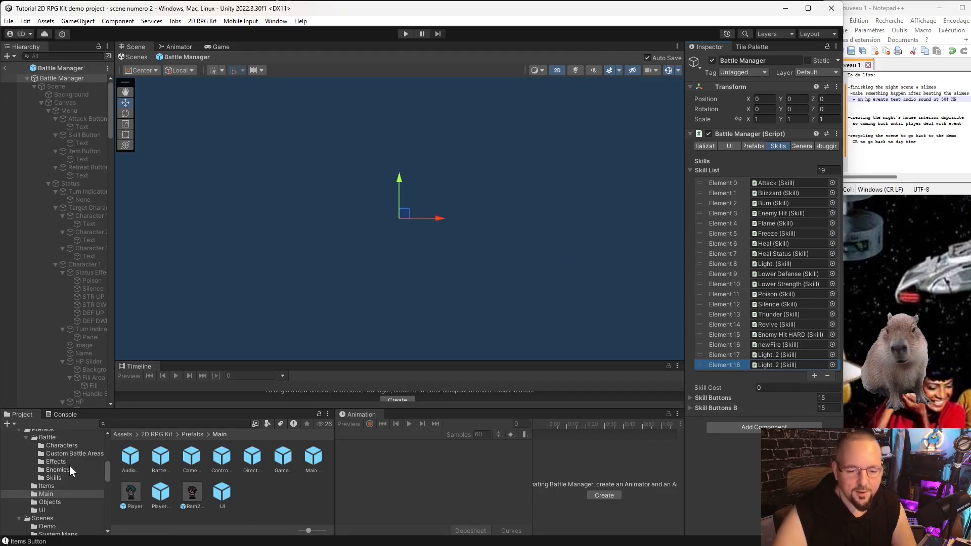
pyautogui.click(70, 469)
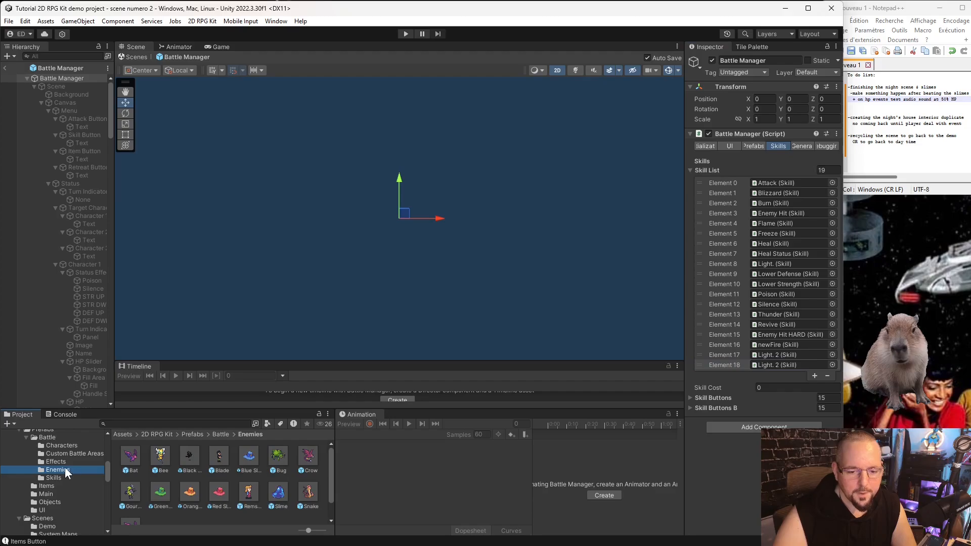
pyautogui.click(55, 478)
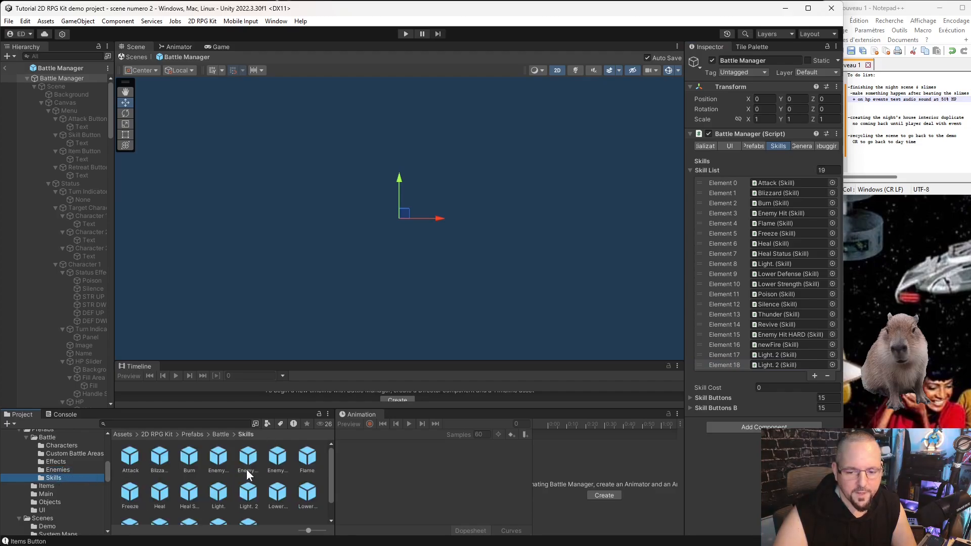
pyautogui.moveTo(241, 469); pyautogui.dragTo(787, 363)
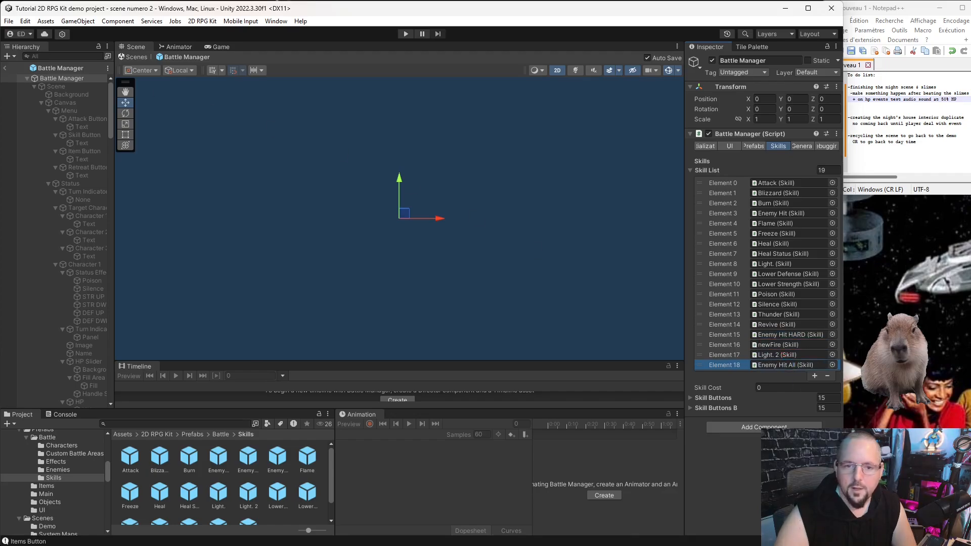
pyautogui.click(4, 68)
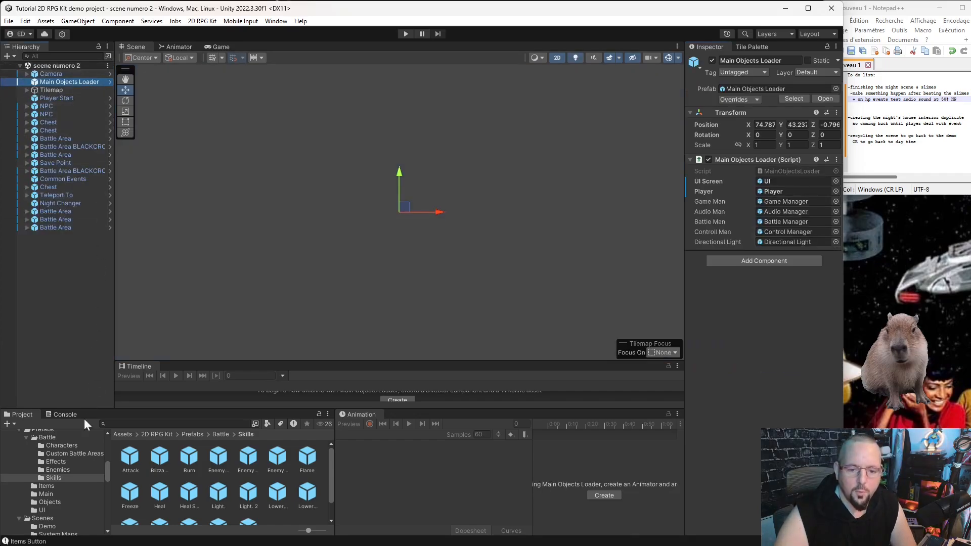
# Assign the Enemy Hit All skill to Element 2 of the Blue Slime prefab's Skills list
pyautogui.click(65, 471)
pyautogui.click(248, 457)
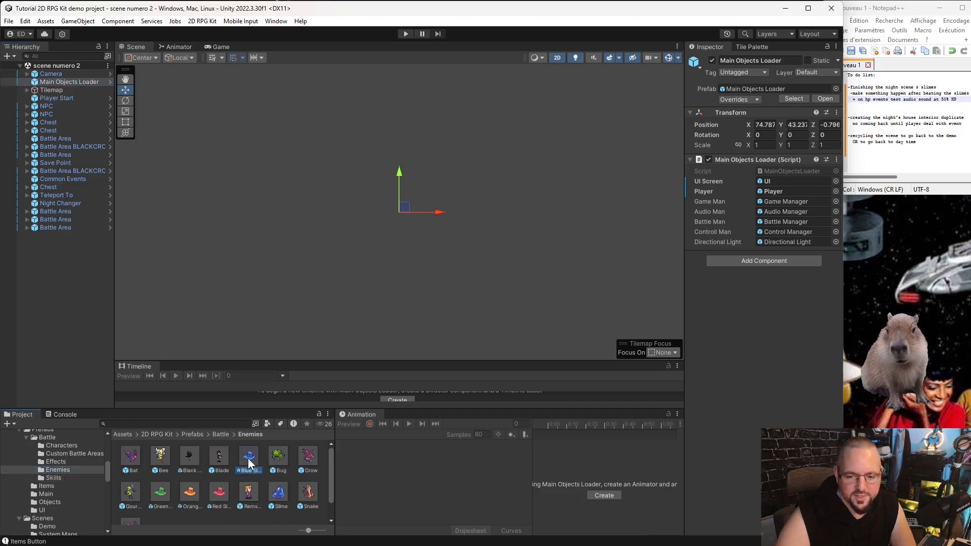
pyautogui.scroll(-3, 767, 315)
pyautogui.scroll(-3, 767, 317)
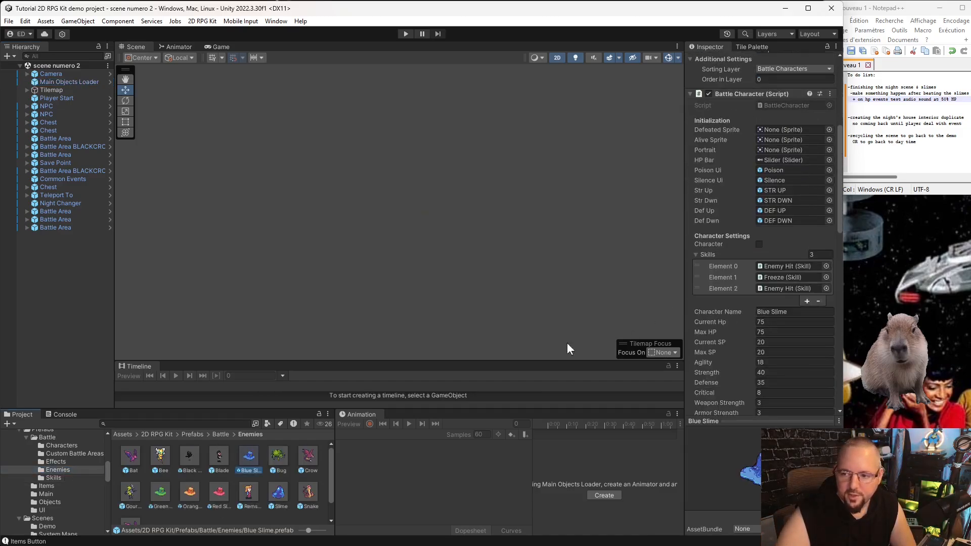
pyautogui.click(56, 478)
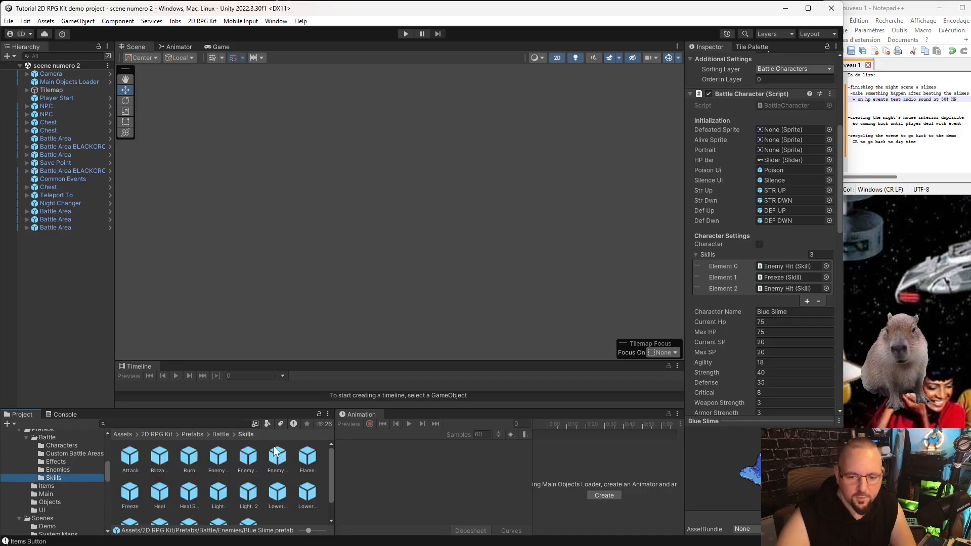
pyautogui.moveTo(248, 458); pyautogui.dragTo(796, 287)
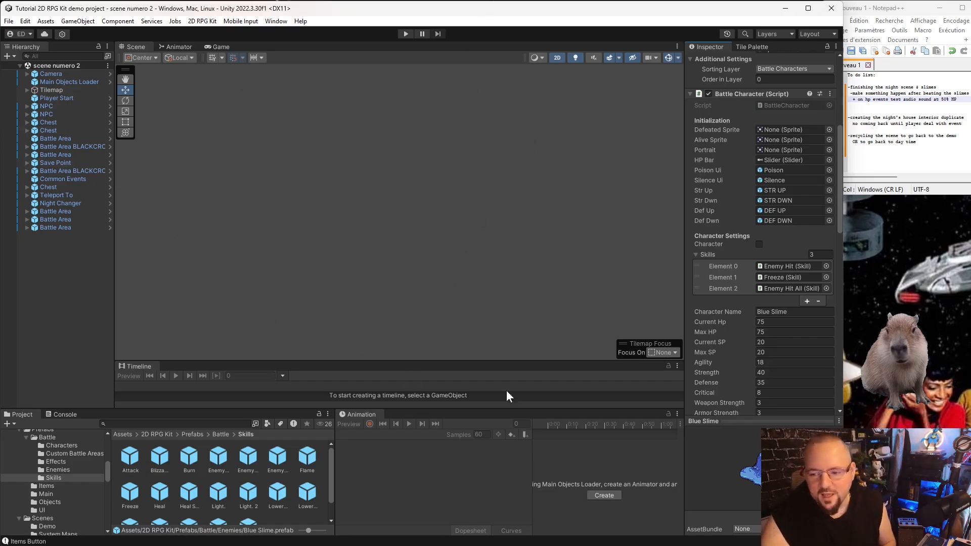
pyautogui.click(292, 521)
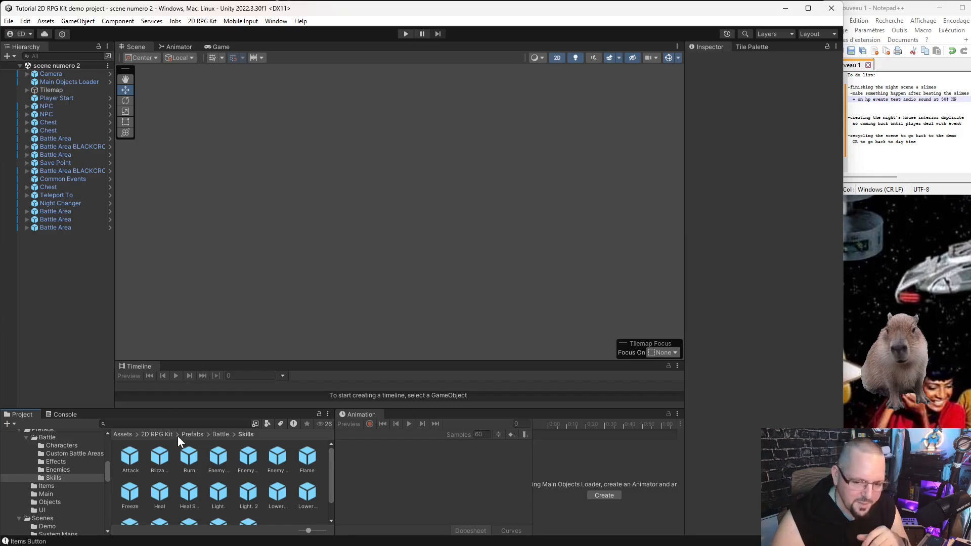
pyautogui.scroll(-1, 283, 503)
pyautogui.rightClick(283, 506)
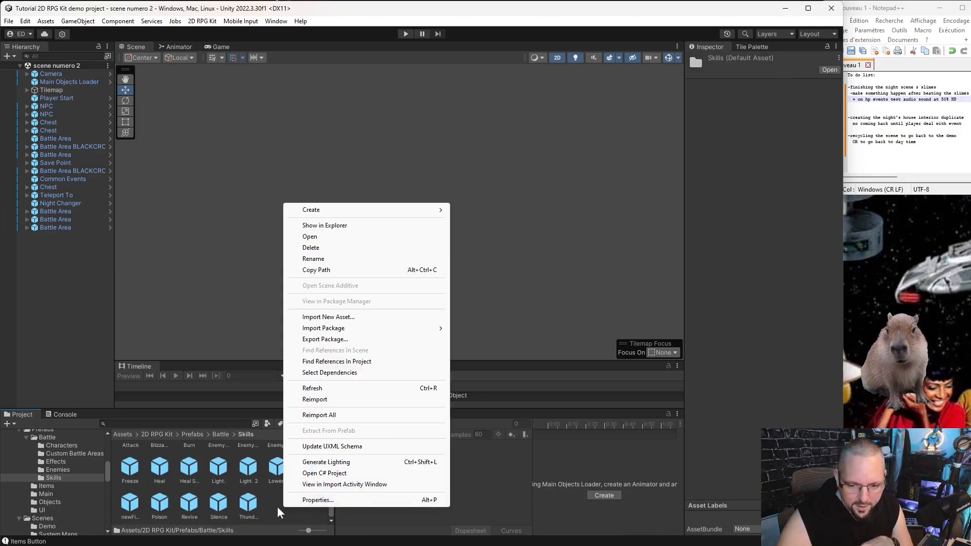
pyautogui.click(277, 505)
pyautogui.scroll(1, 263, 506)
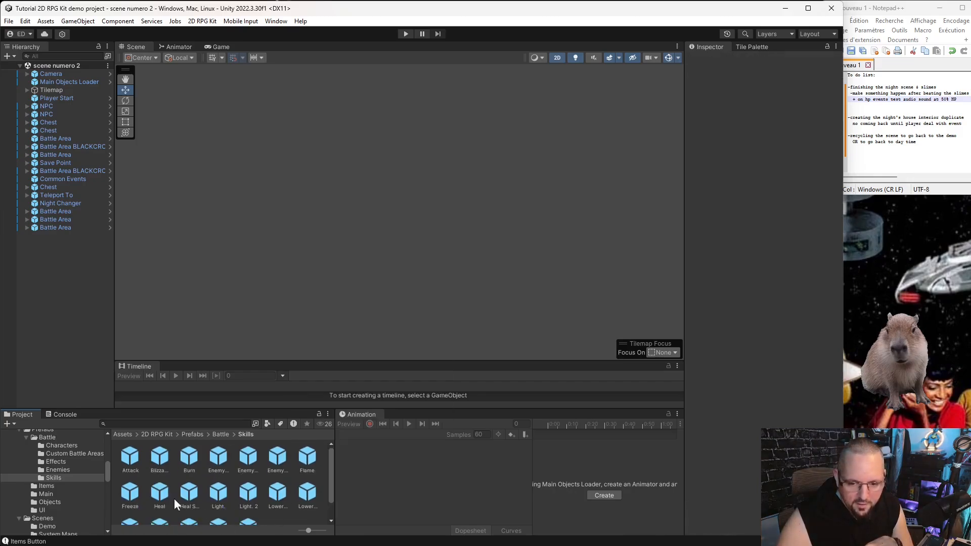
# Set the Green Slime prefab's Skills list size to 3 and assign Enemy Hit All to Element 1
pyautogui.click(68, 469)
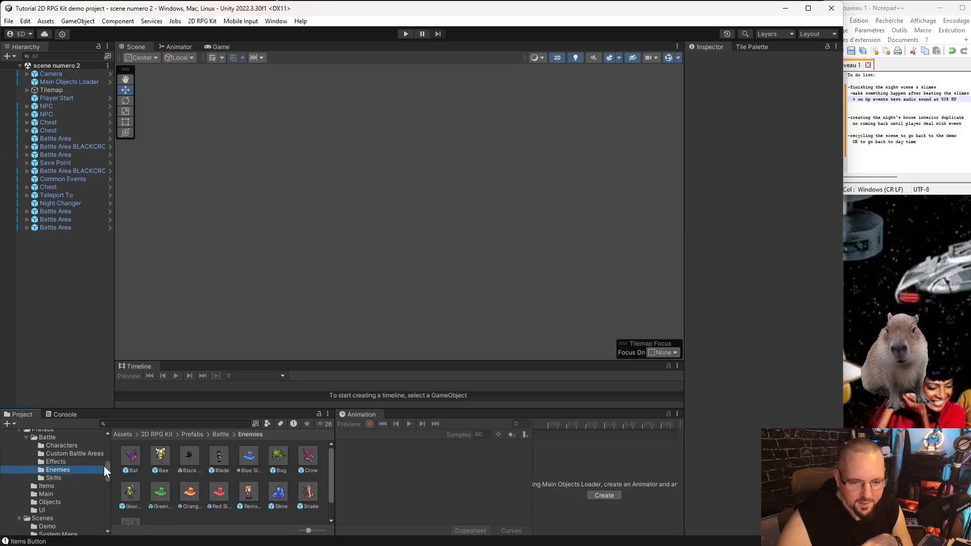
pyautogui.click(160, 493)
pyautogui.scroll(-5, 773, 319)
pyautogui.scroll(-5, 761, 315)
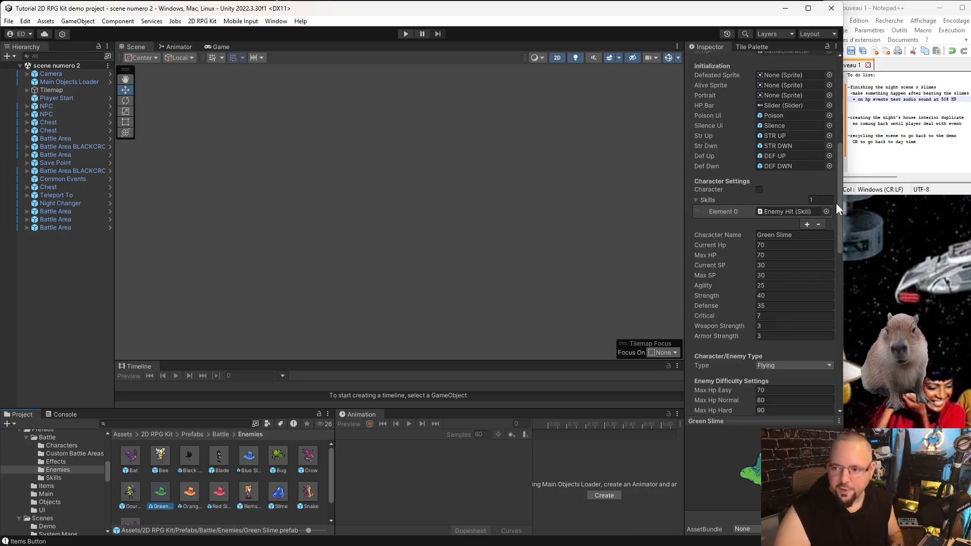
pyautogui.click(830, 201)
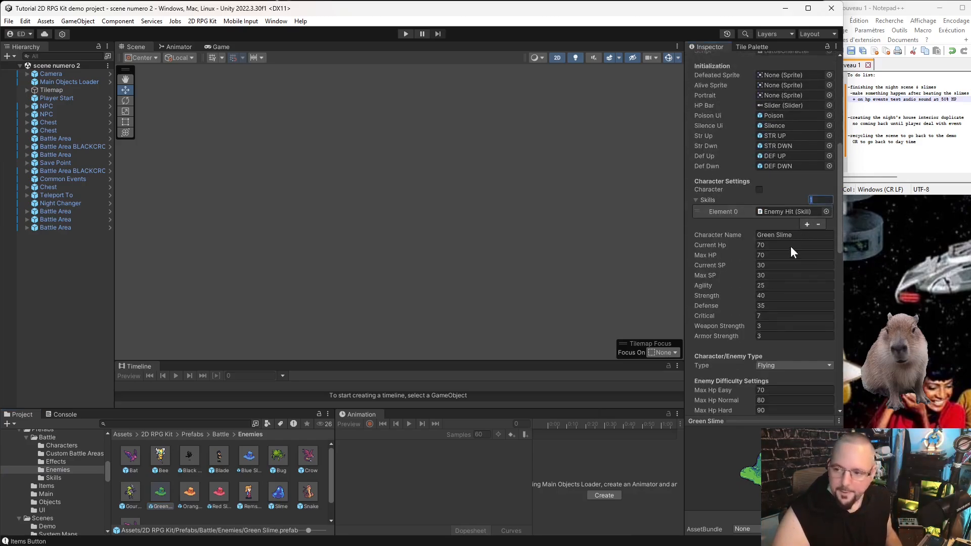
pyautogui.write('3')
pyautogui.press('Return')
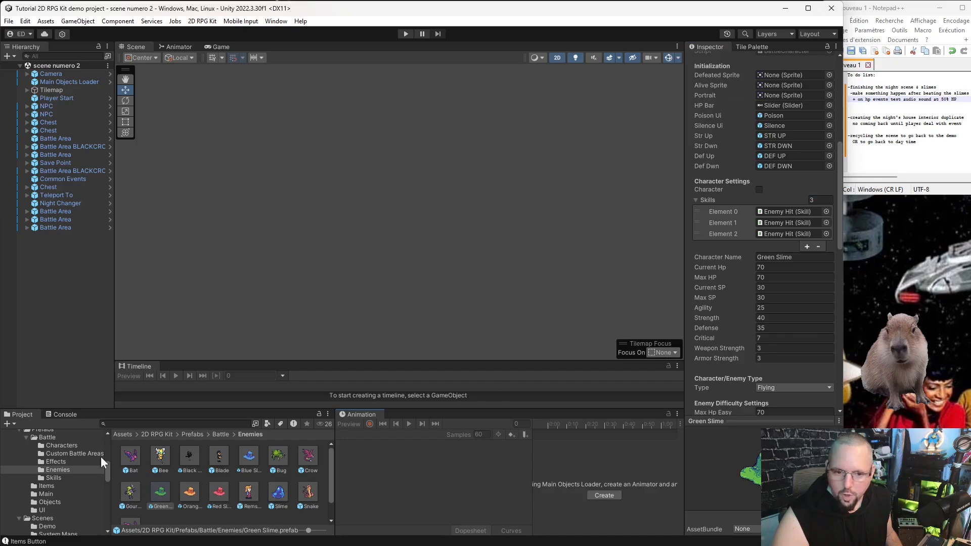
pyautogui.click(64, 478)
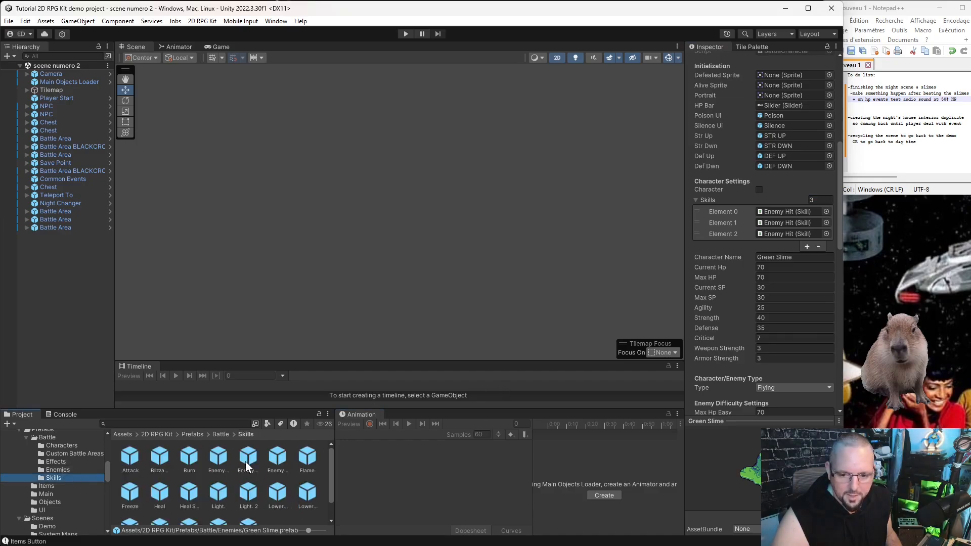
pyautogui.moveTo(245, 461); pyautogui.dragTo(787, 223)
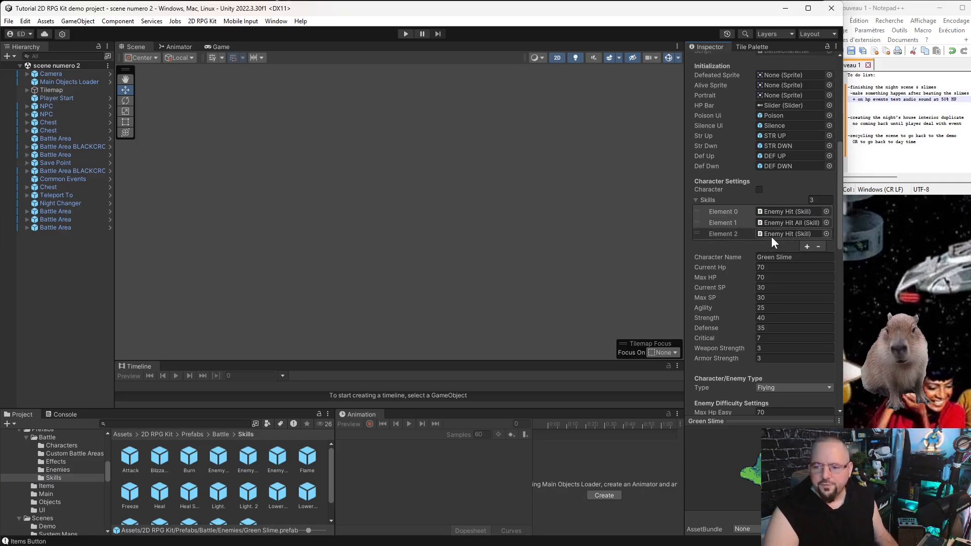
# Assign the Lower Defense skill to Element 2 of the Green Slime prefab's Skills list
pyautogui.scroll(-2, 222, 490)
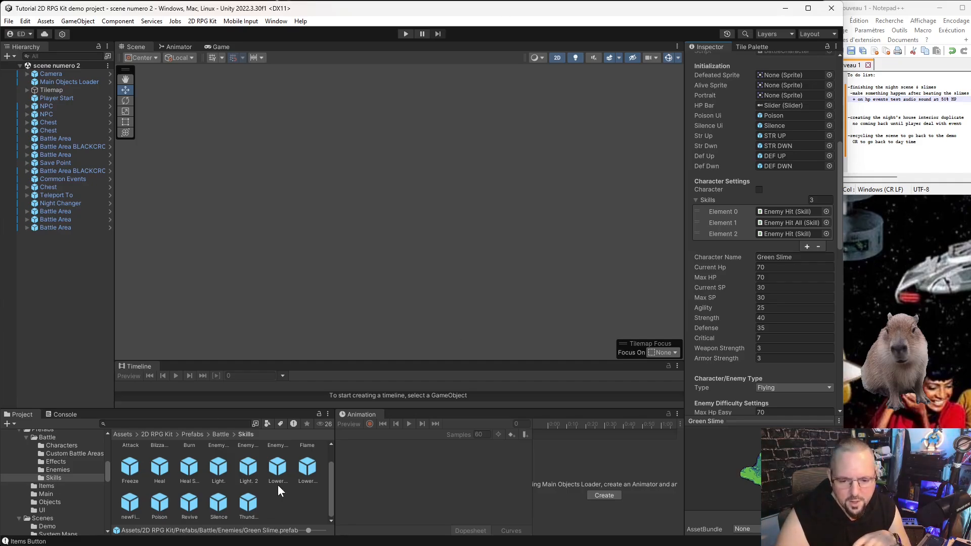
pyautogui.scroll(1, 263, 491)
pyautogui.click(312, 494)
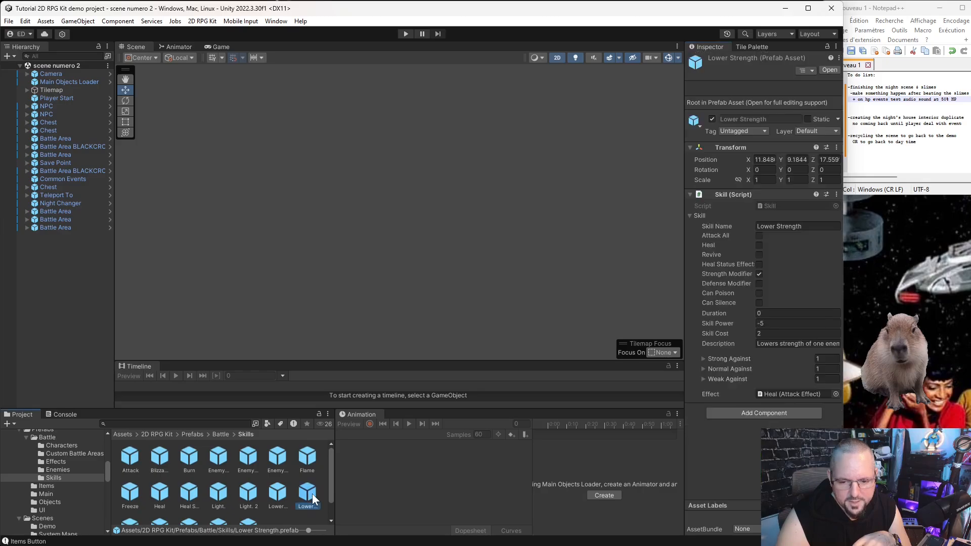
pyautogui.scroll(-1, 312, 498)
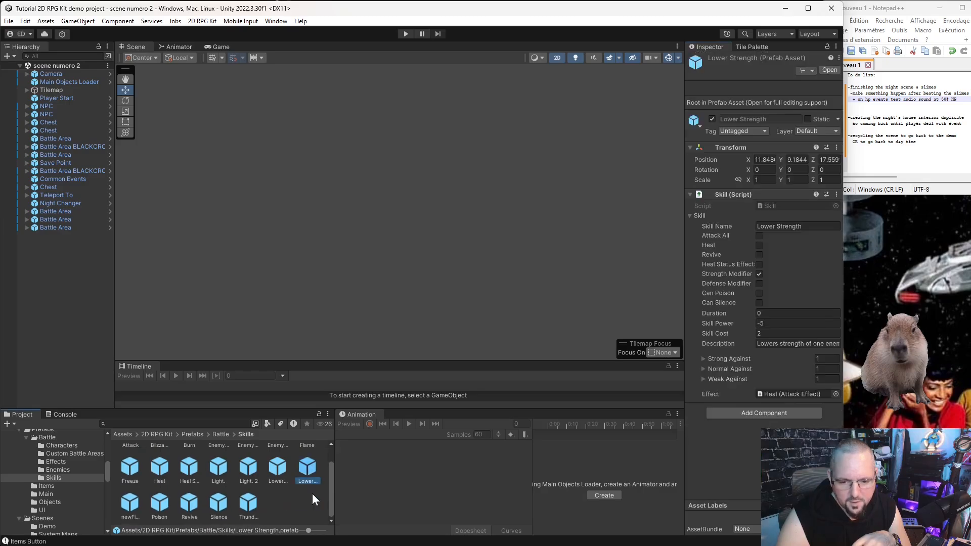
pyautogui.click(278, 471)
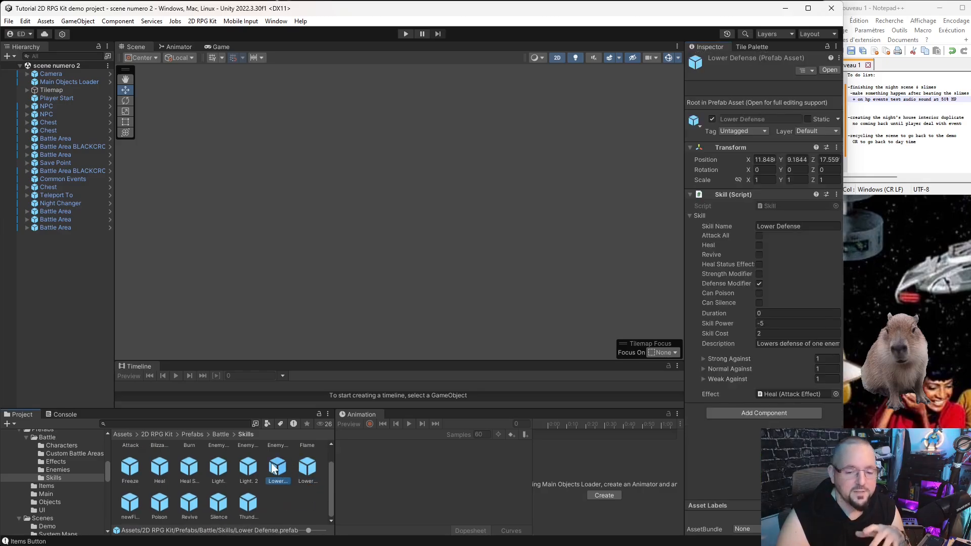
pyautogui.click(74, 469)
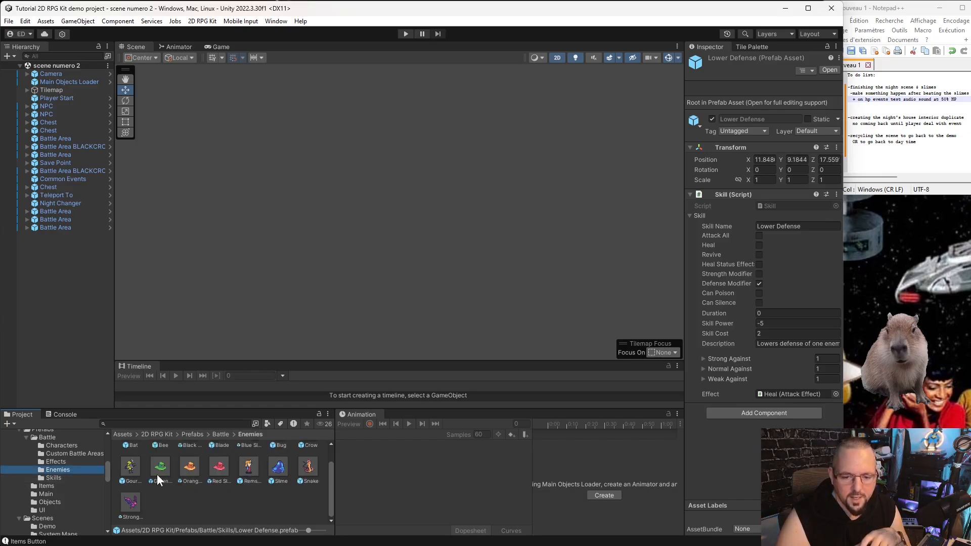
pyautogui.click(157, 473)
pyautogui.click(54, 477)
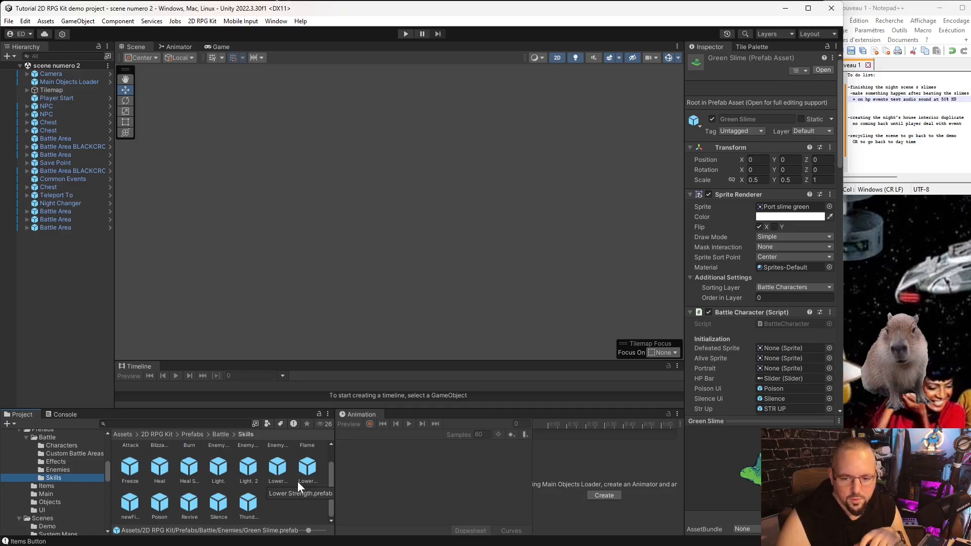
pyautogui.moveTo(276, 471); pyautogui.dragTo(788, 144)
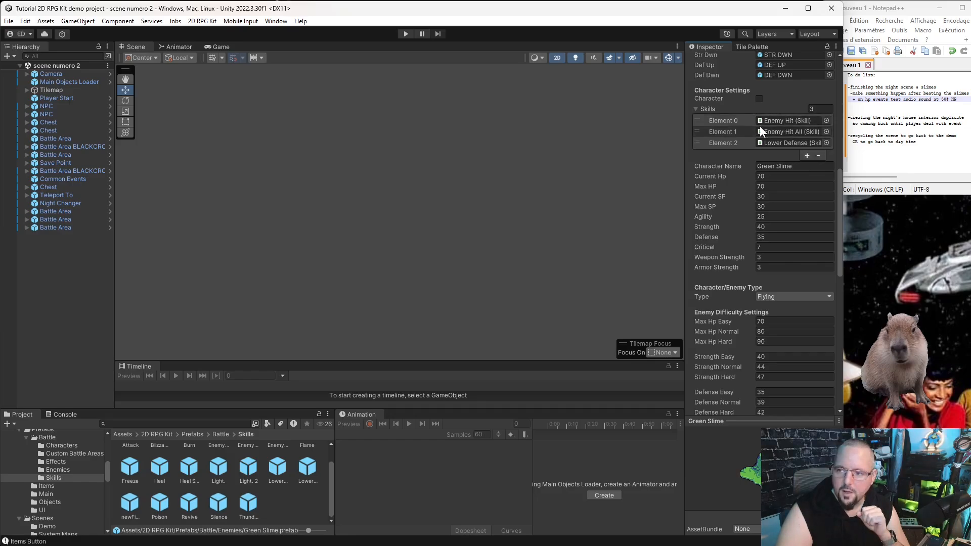
# Remove the Enemy Hit skill at Element 0 from the Green Slime's Skills list
pyautogui.click(741, 120)
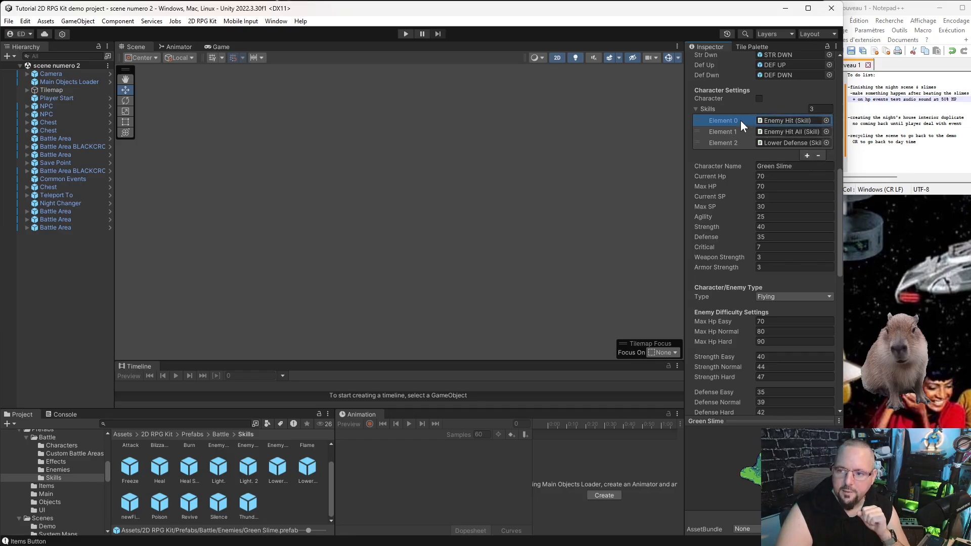
pyautogui.click(817, 155)
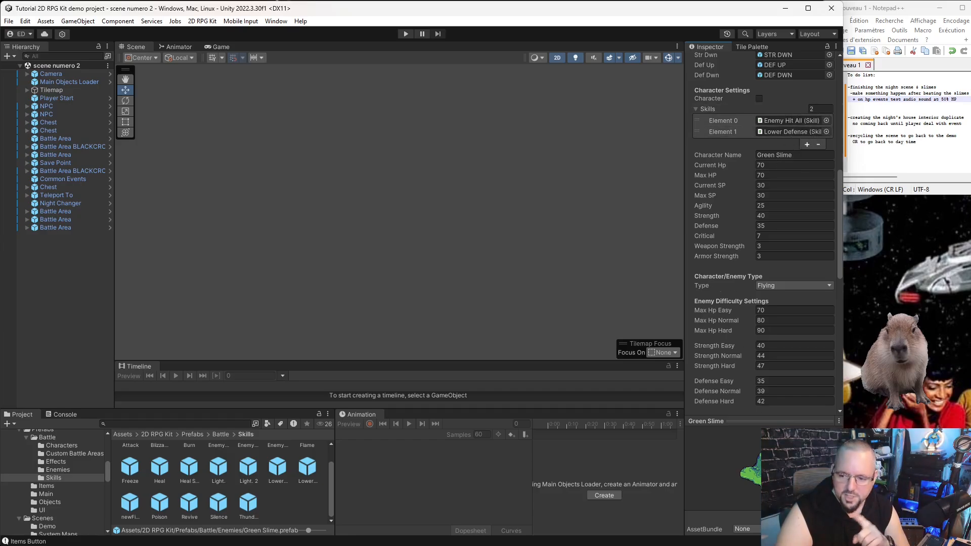
pyautogui.click(310, 502)
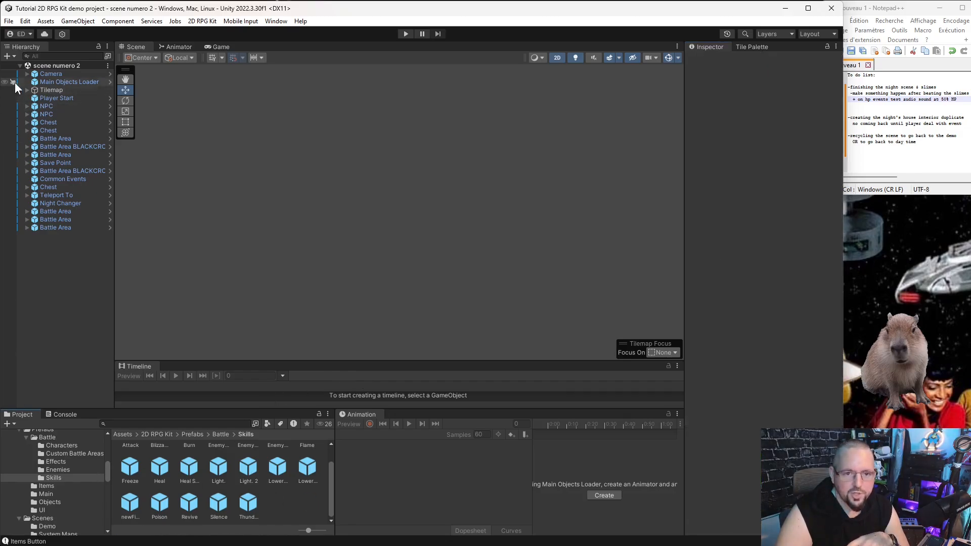
# Select the Green Slime Battle Area on the street and reduce its Enemies list to 2
pyautogui.moveTo(340, 229); pyautogui.dragTo(532, 164, button='middle')
pyautogui.moveTo(245, 236); pyautogui.dragTo(273, 314, button='middle')
pyautogui.scroll(2, 273, 313)
pyautogui.scroll(2, 219, 249)
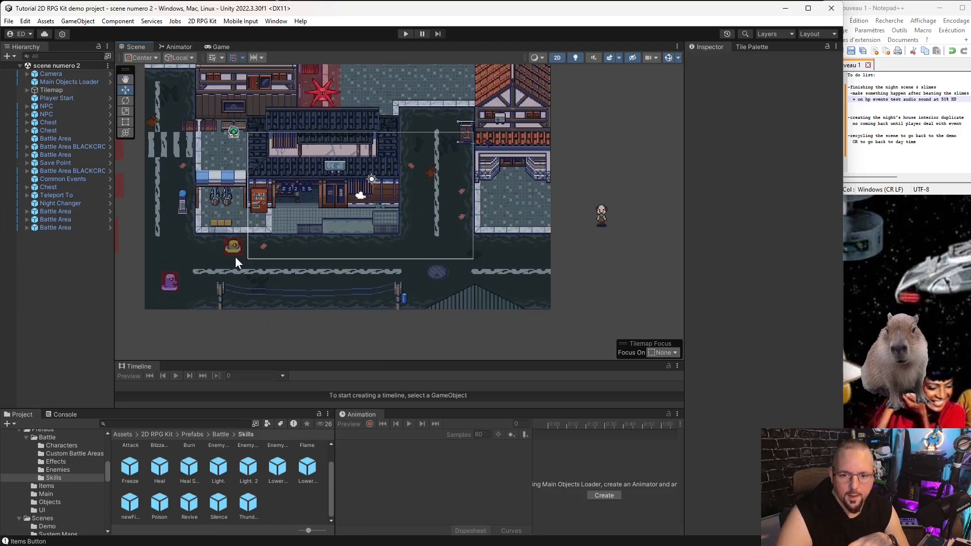
pyautogui.click(241, 253)
pyautogui.scroll(-3, 791, 273)
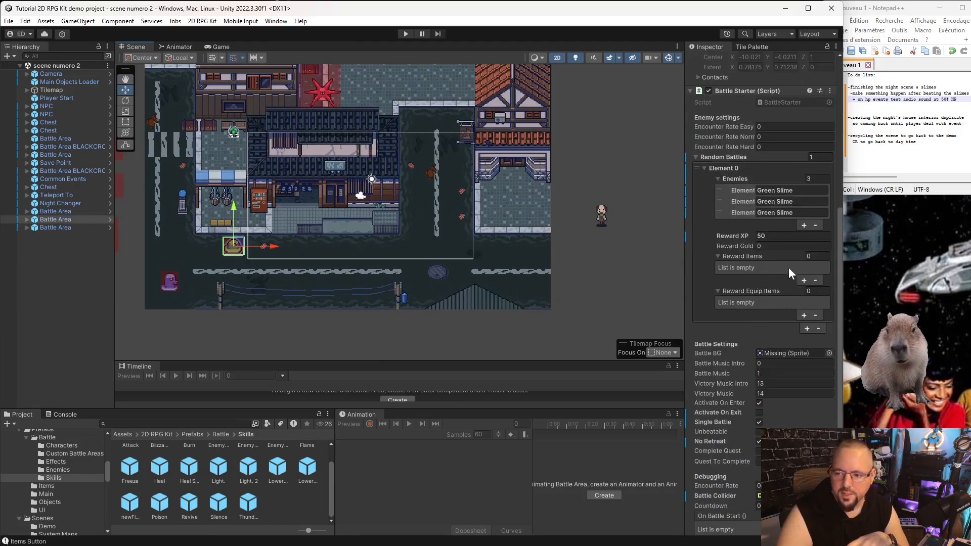
pyautogui.click(744, 191)
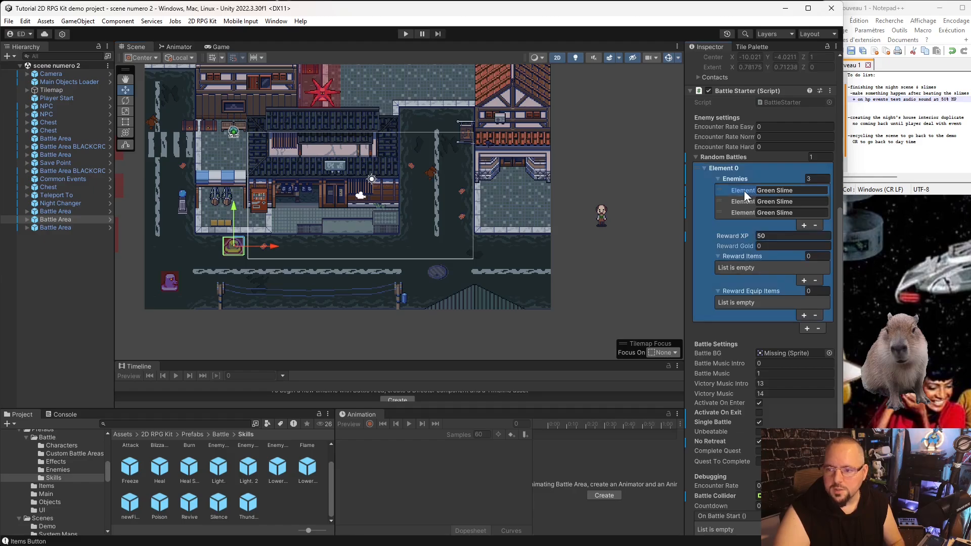
pyautogui.click(816, 315)
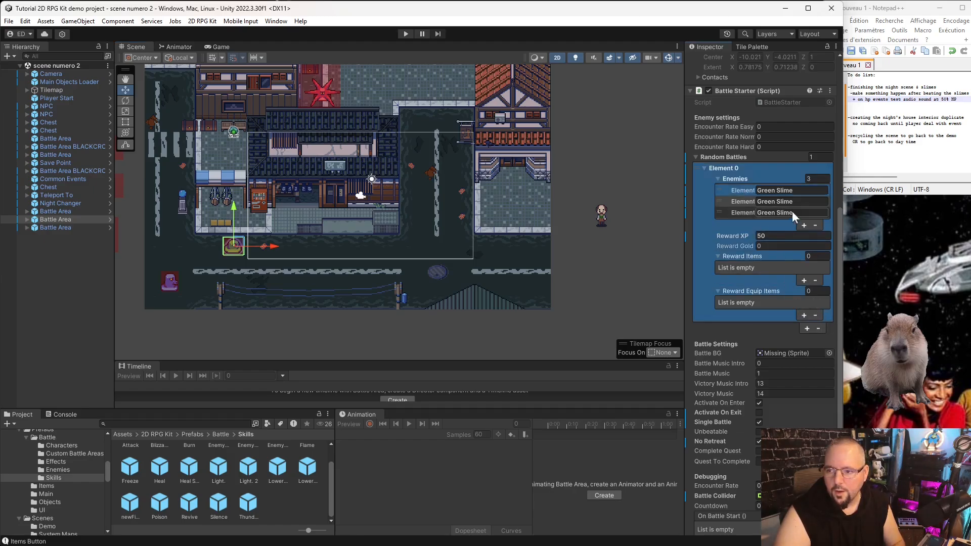
pyautogui.click(817, 178)
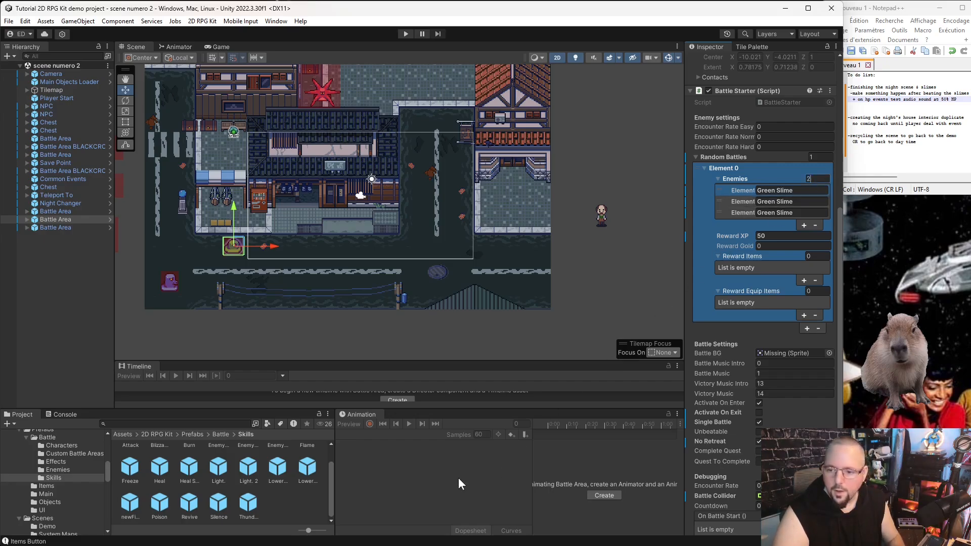
pyautogui.write('2')
pyautogui.press('Return')
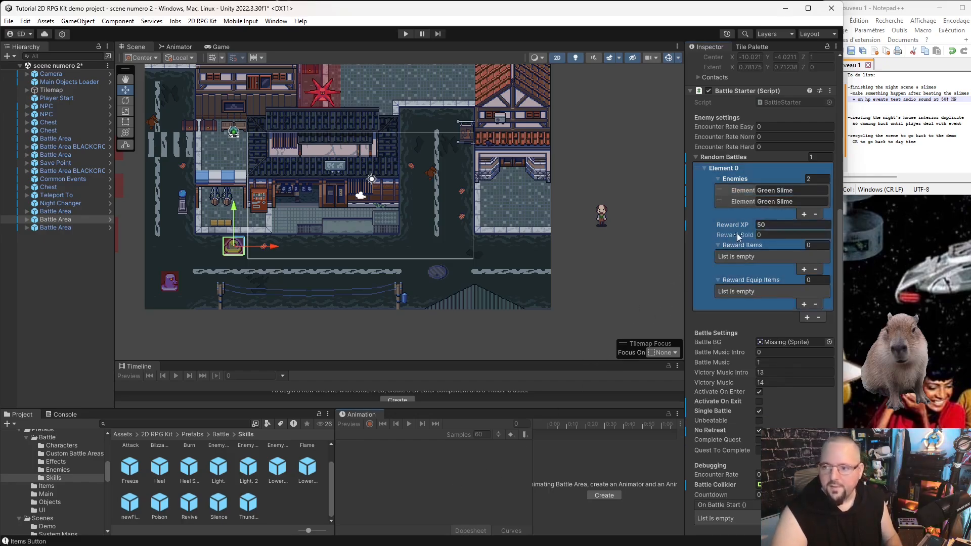
# Set both Reward XP and Reward Gold of the Green Slime battle to 80
pyautogui.click(763, 225)
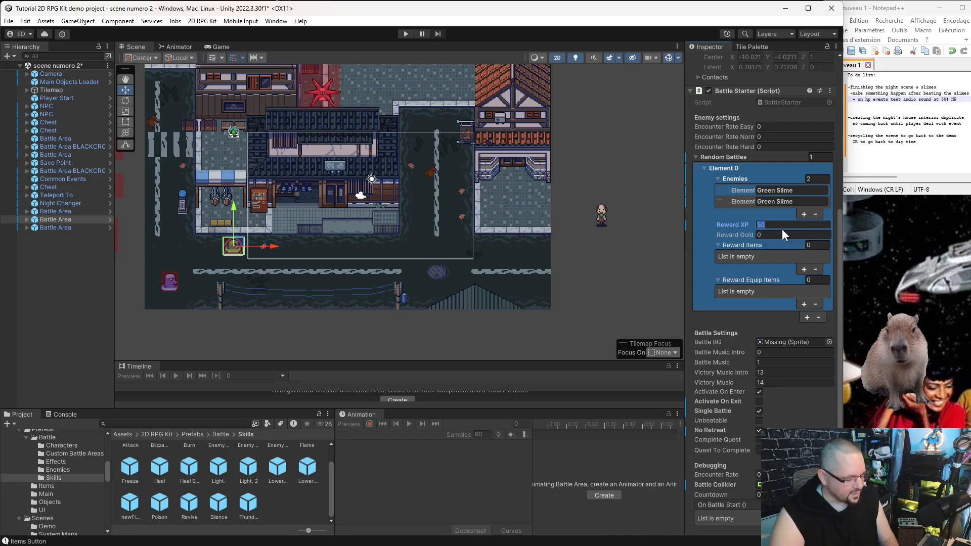
pyautogui.write('80')
pyautogui.click(772, 235)
pyautogui.write('80')
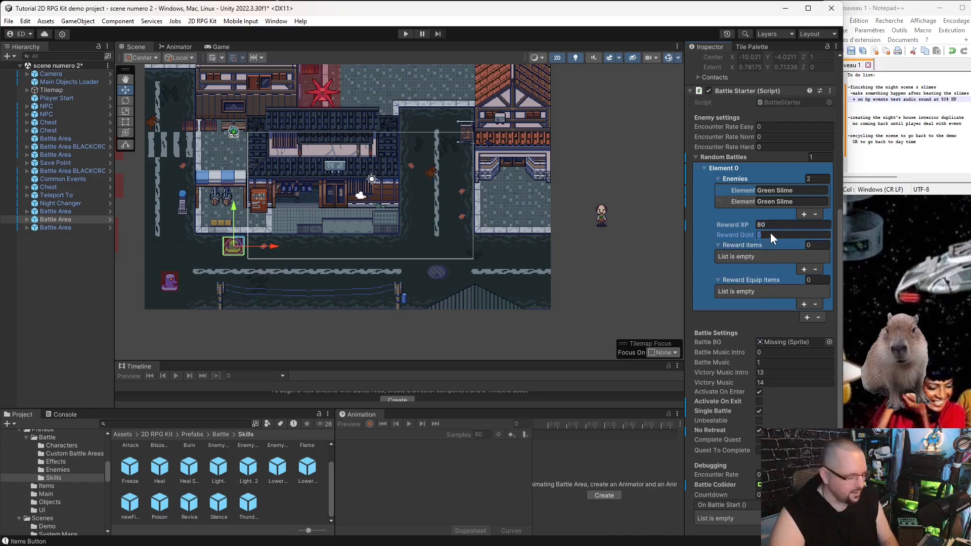
pyautogui.click(403, 465)
# Select the Blue Slime Battle Area and set both its Reward XP and Reward Gold to 80
pyautogui.click(176, 288)
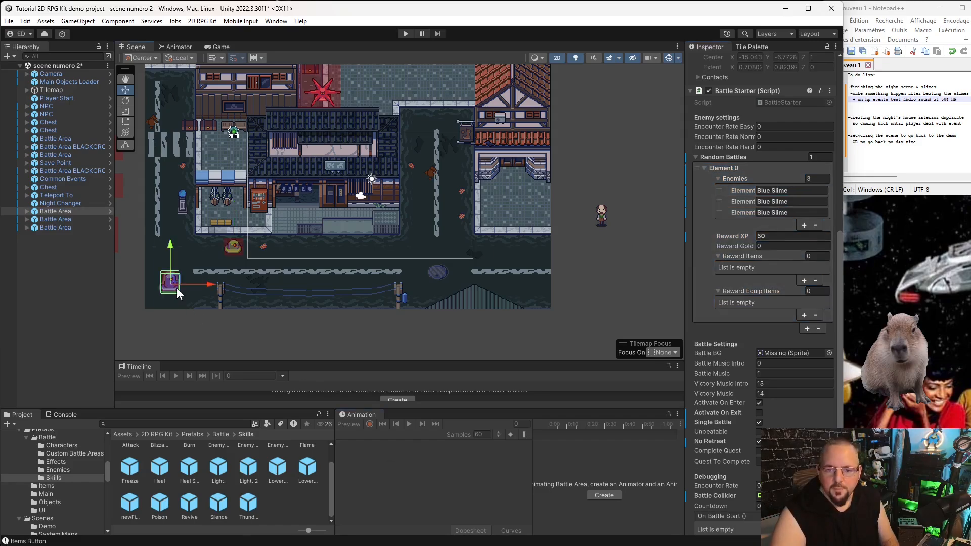
pyautogui.click(779, 238)
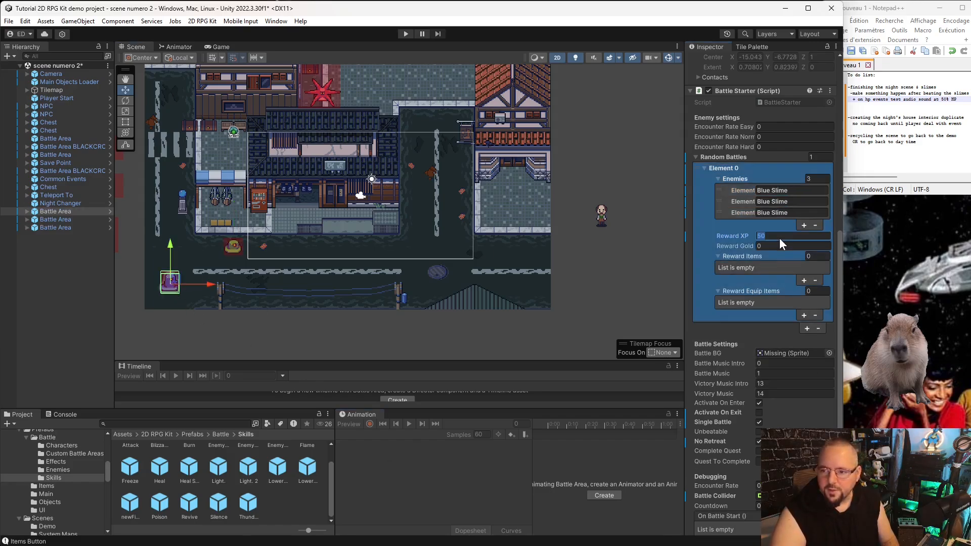
pyautogui.write('08')
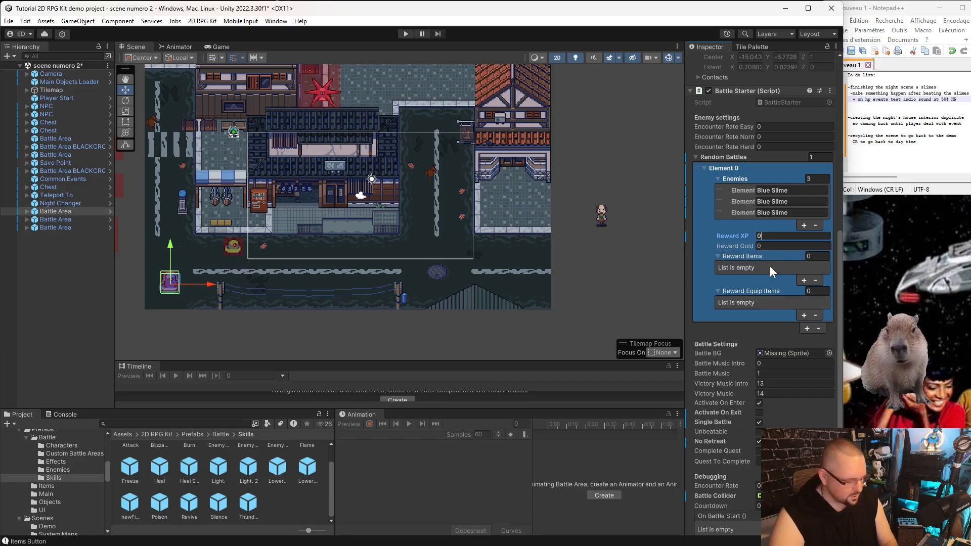
pyautogui.press('BackSpace')
pyautogui.press('BackSpace')
pyautogui.write('80')
pyautogui.click(773, 245)
pyautogui.write('80')
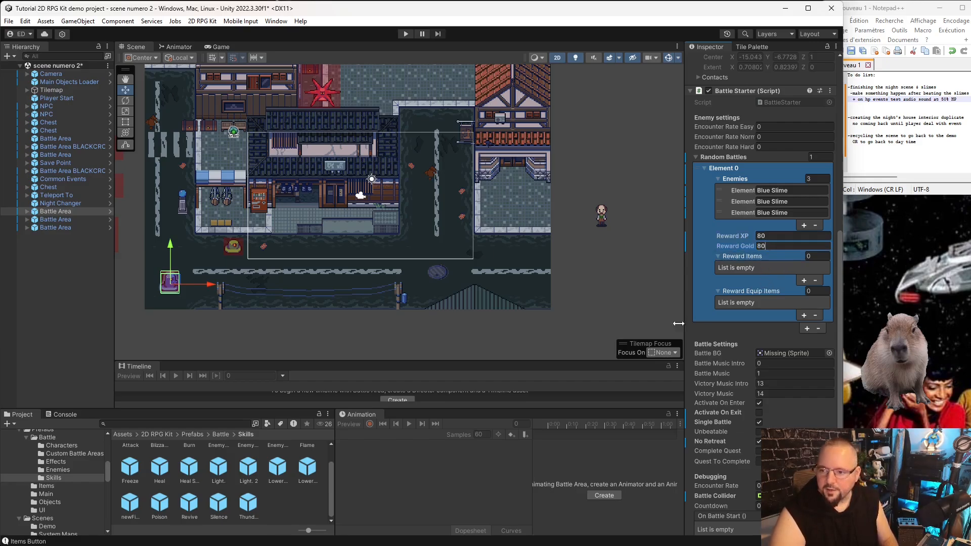
# Select the Red Slime prefab in the Enemies folder and set its Skills list size to 3
pyautogui.click(425, 475)
pyautogui.click(307, 323)
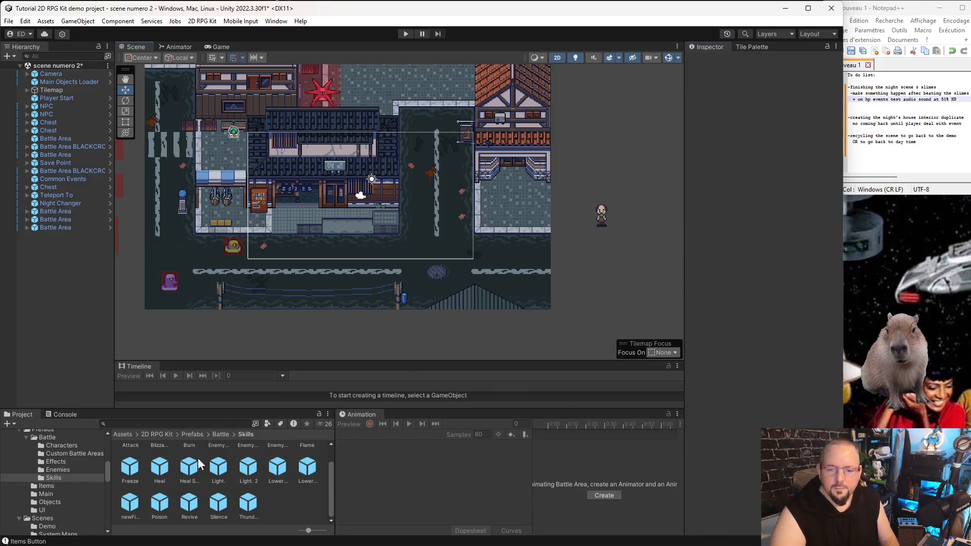
pyautogui.click(57, 470)
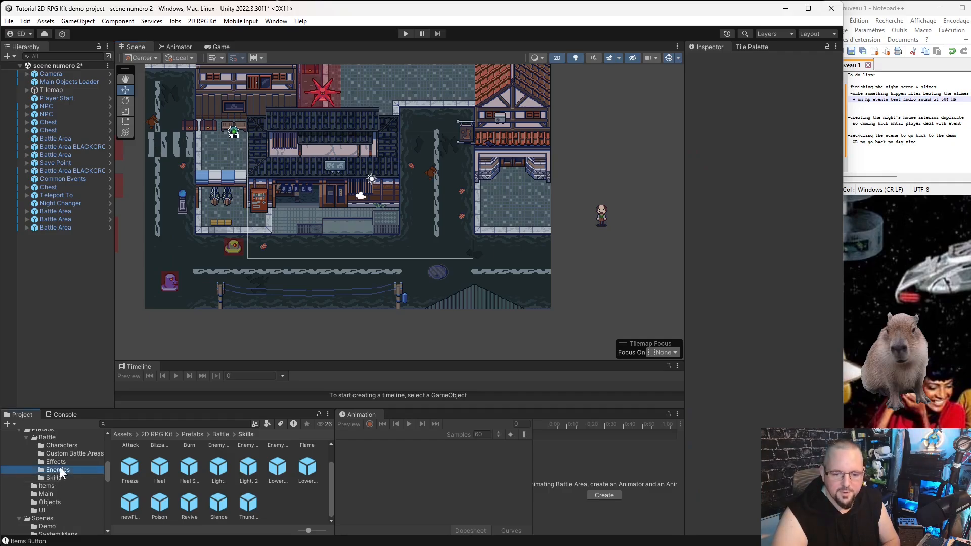
pyautogui.click(219, 469)
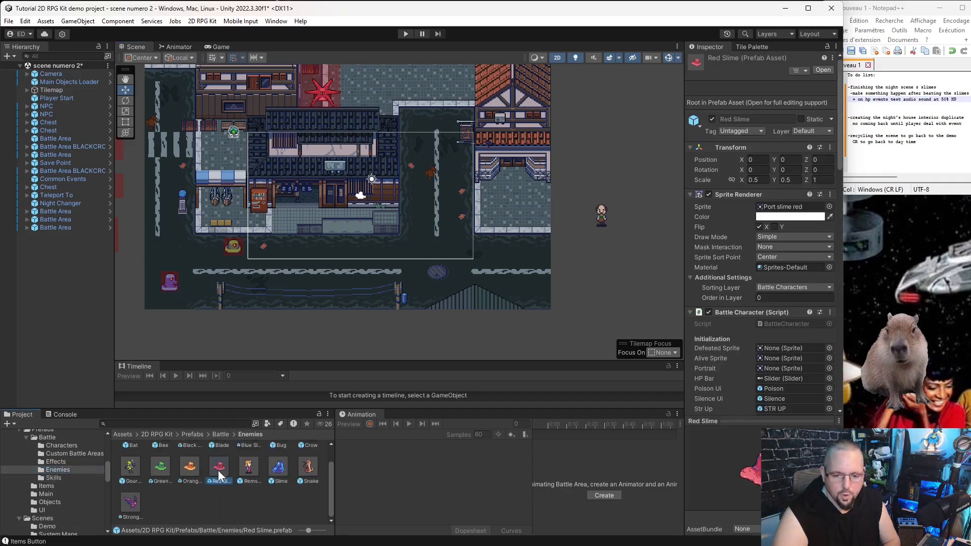
pyautogui.scroll(-5, 714, 246)
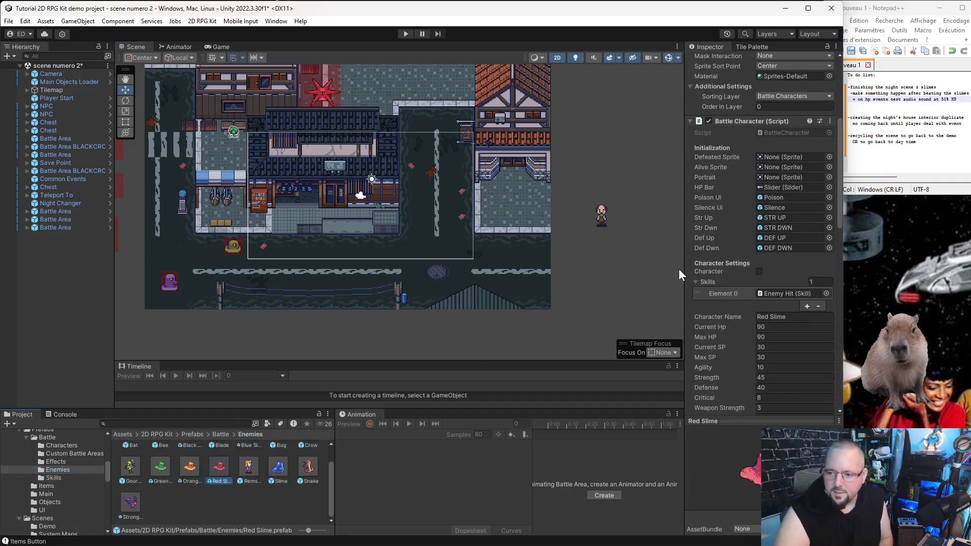
pyautogui.click(817, 280)
pyautogui.write('3')
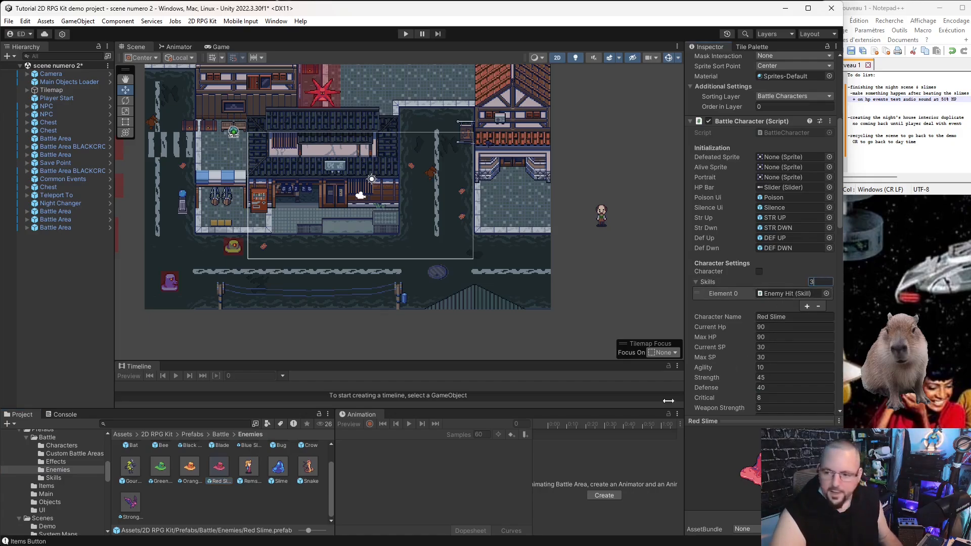
pyautogui.press('Return')
pyautogui.scroll(-2, 741, 355)
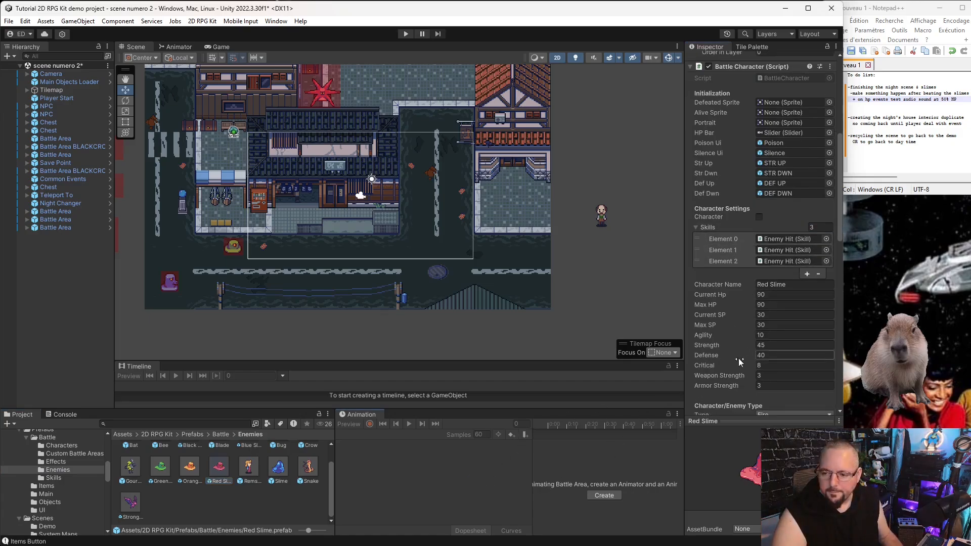
# Assign the Burn skill to Element 1 and the Silence skill to Element 2 of the Red Slime's Skills list
pyautogui.click(62, 462)
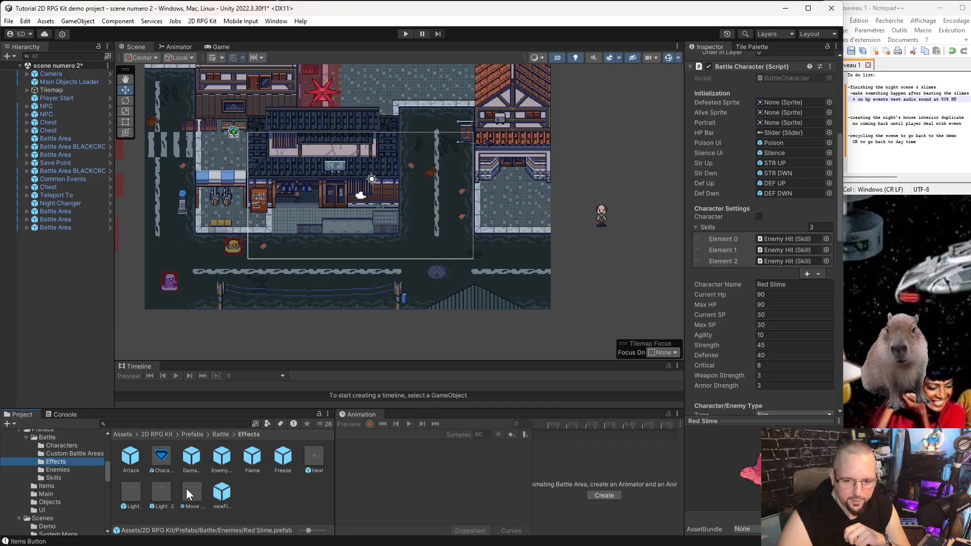
pyautogui.click(51, 478)
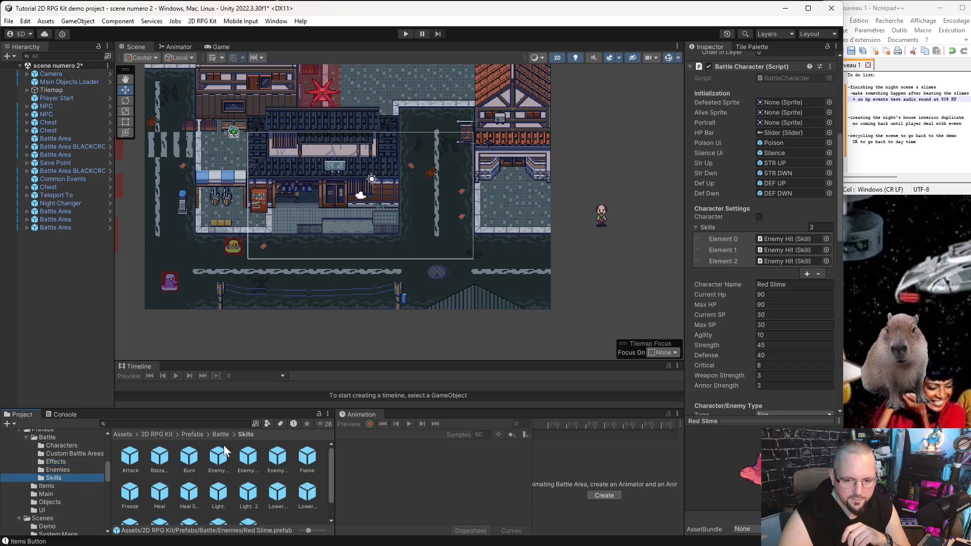
pyautogui.moveTo(187, 459)
pyautogui.mouseDown()
pyautogui.moveTo(830, 227)
pyautogui.moveTo(793, 190)
pyautogui.mouseUp()
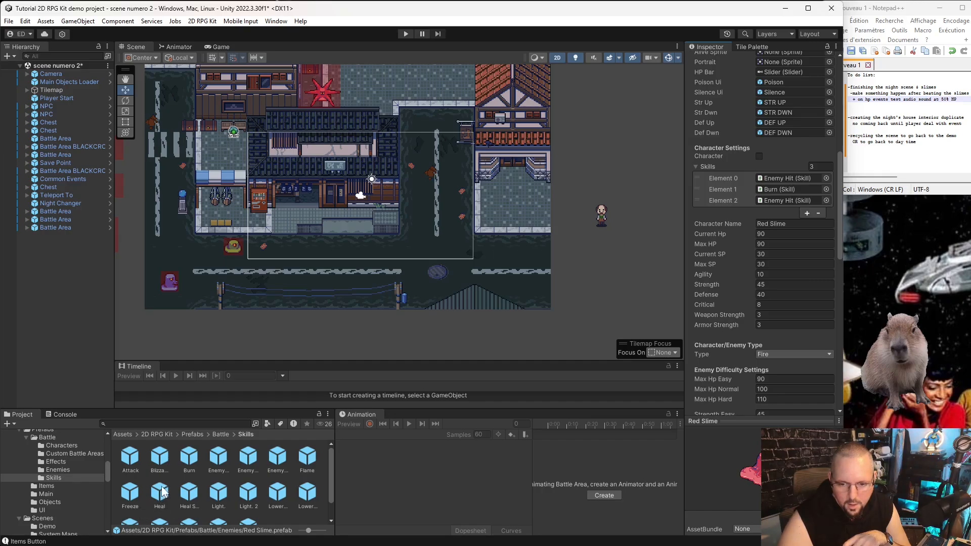
pyautogui.scroll(-1, 161, 491)
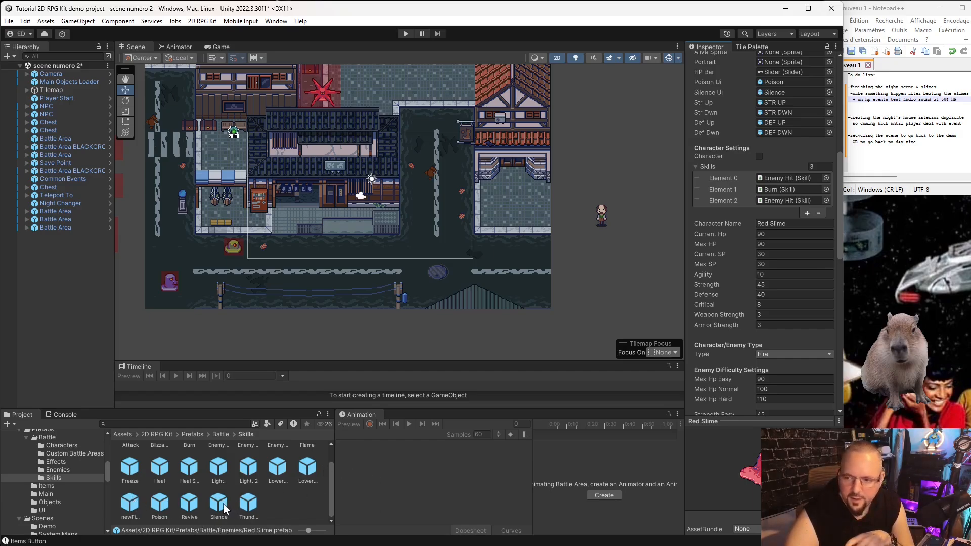
pyautogui.moveTo(224, 508); pyautogui.dragTo(795, 201)
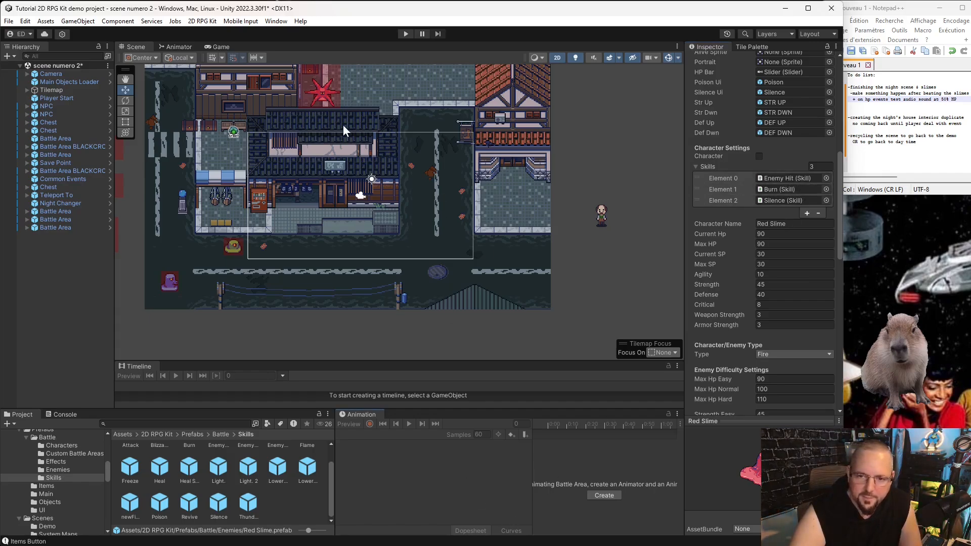
pyautogui.click(240, 320)
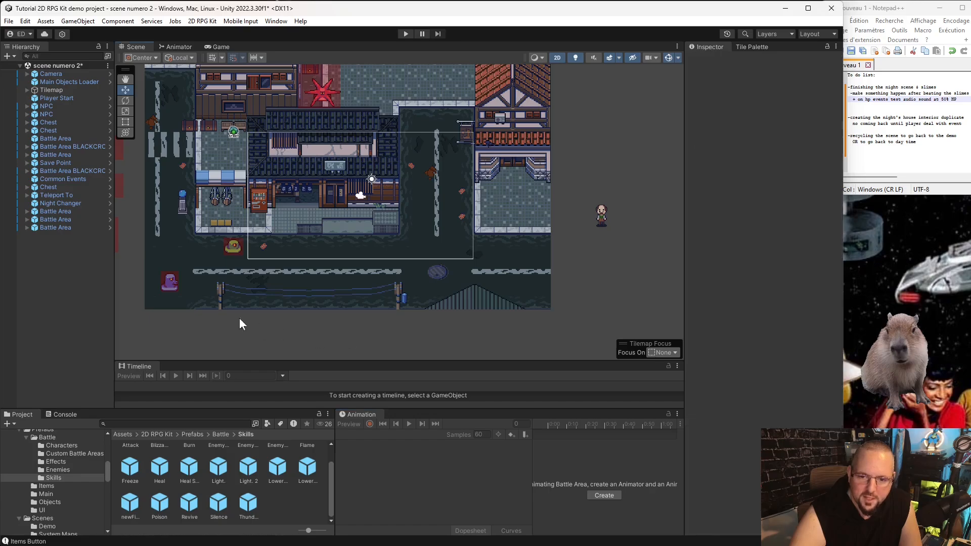
# Select the Orange Slime prefab in the Enemies folder and set its Skills list size to 5
pyautogui.click(68, 469)
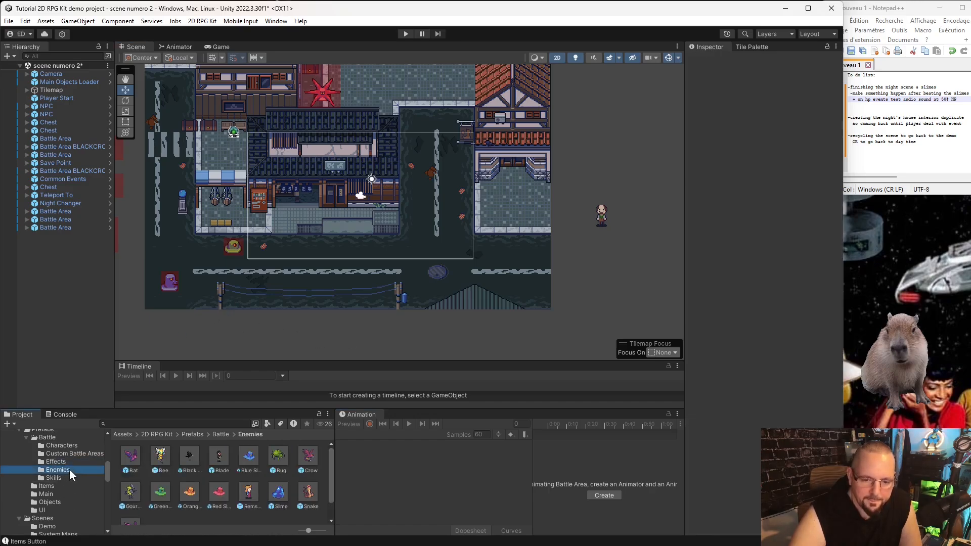
pyautogui.click(191, 495)
pyautogui.scroll(-5, 773, 243)
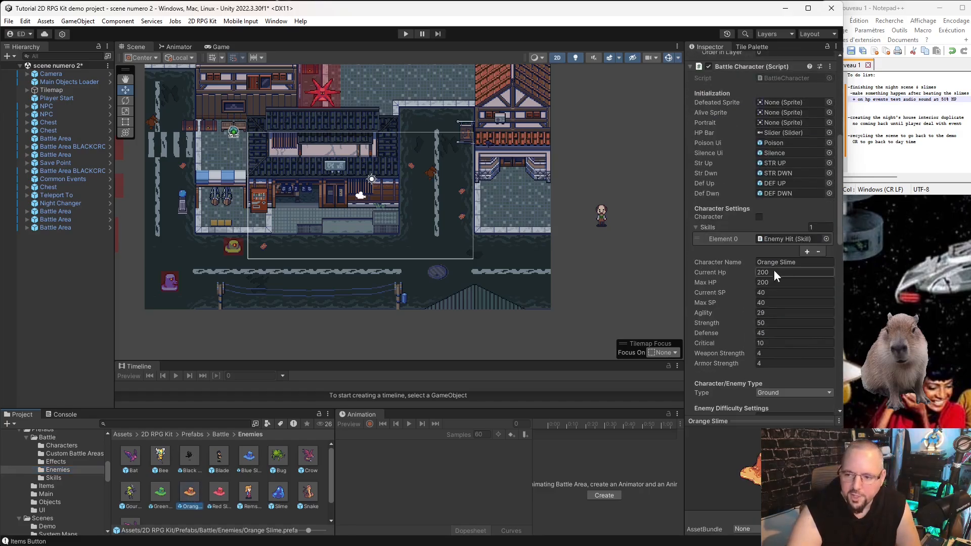
pyautogui.scroll(3, 772, 206)
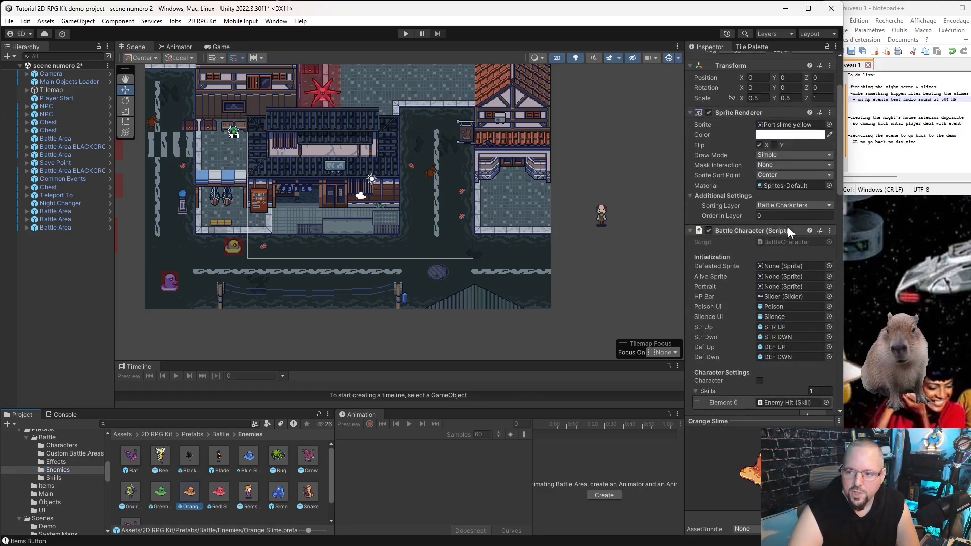
pyautogui.scroll(-5, 788, 226)
pyautogui.scroll(3, 809, 222)
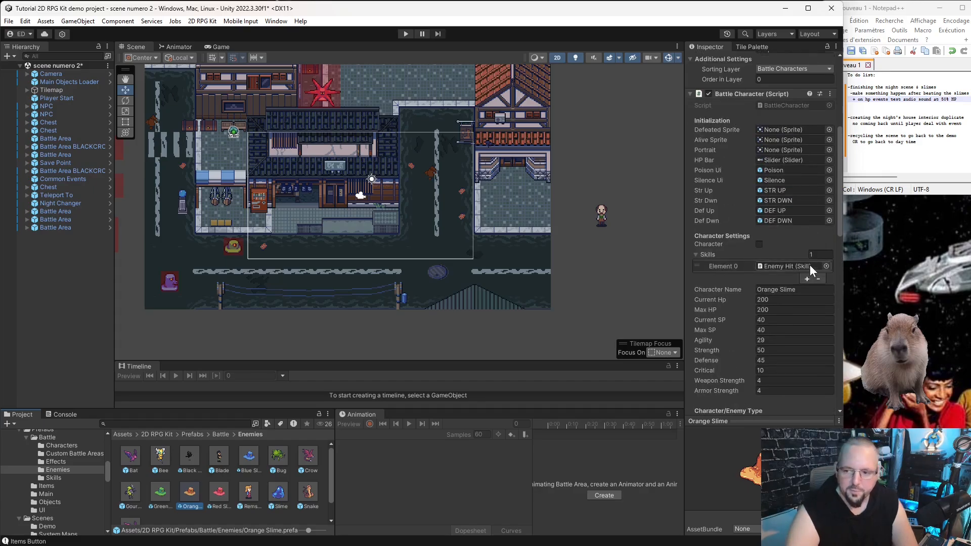
pyautogui.click(823, 255)
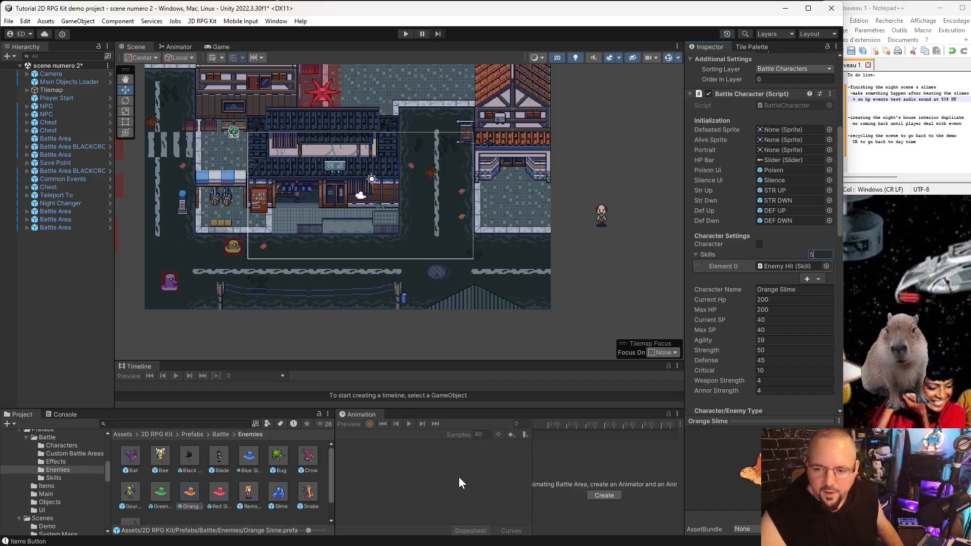
pyautogui.press('Return')
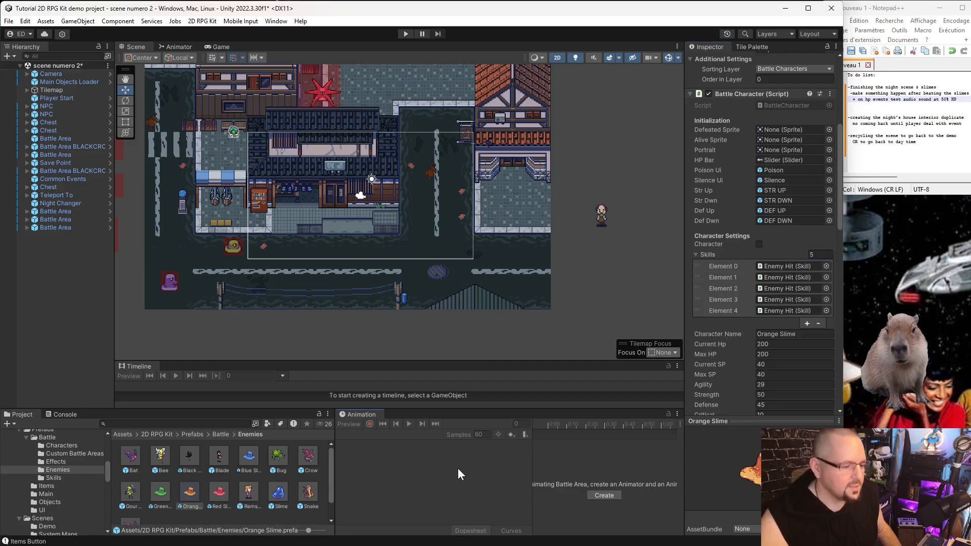
pyautogui.click(816, 255)
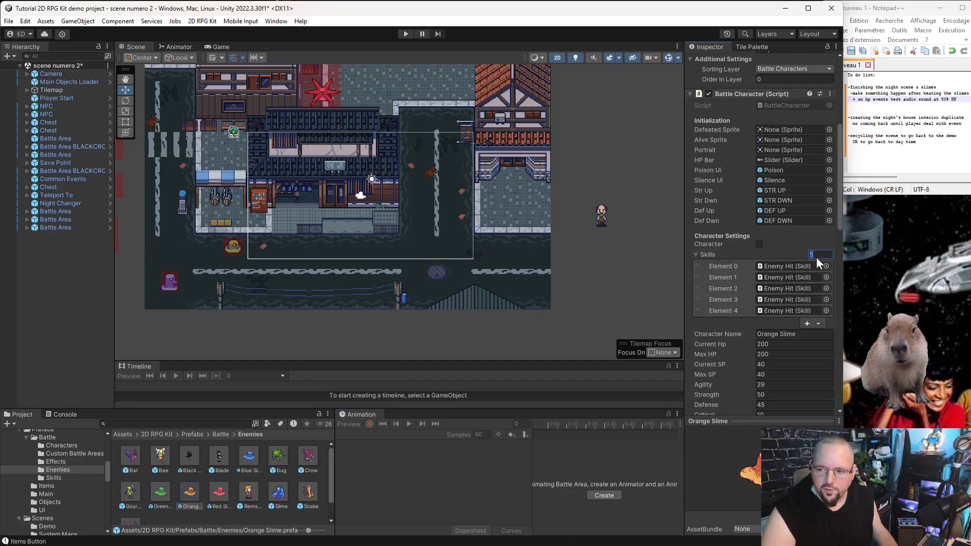
pyautogui.click(441, 470)
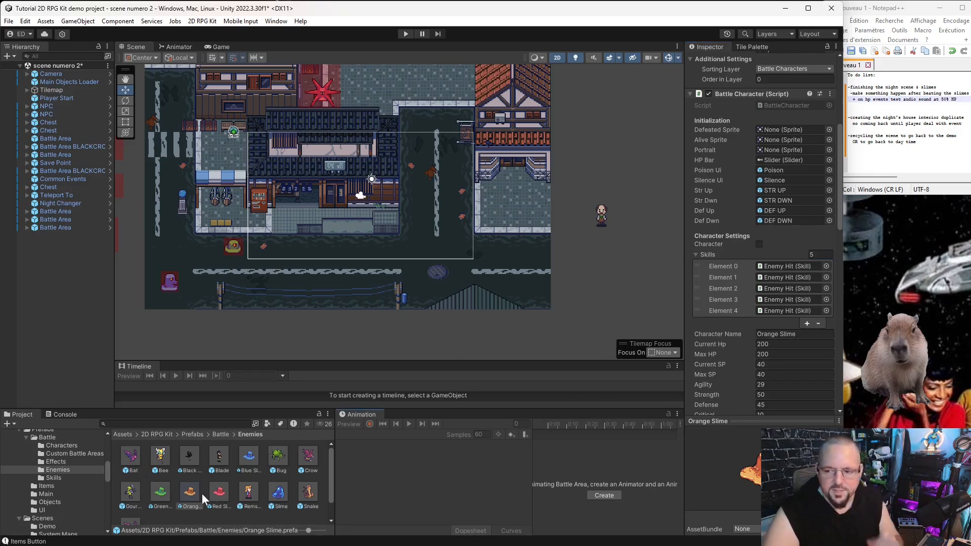
# Assign the Blizzard skill from the Skills folder to Element 0 of the Orange Slime's Skills list
pyautogui.click(54, 477)
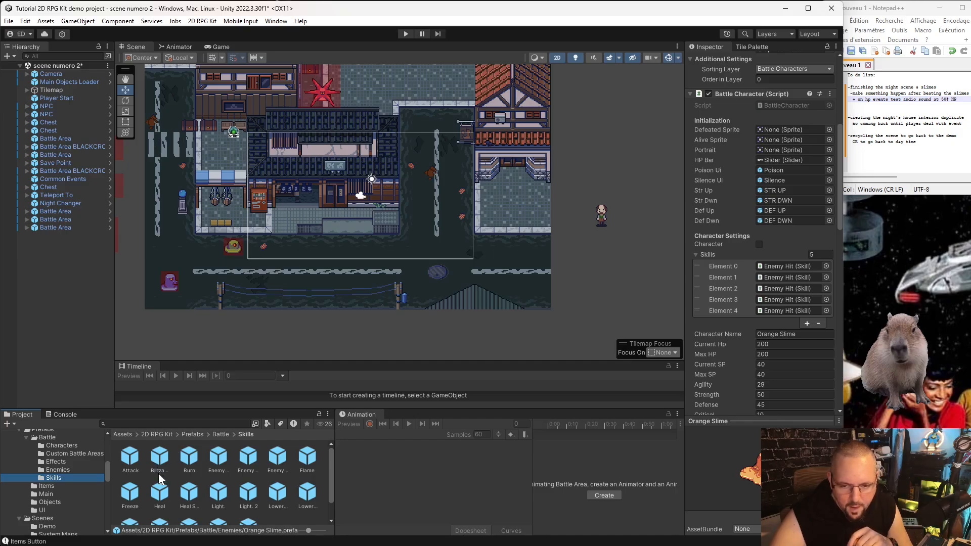
pyautogui.scroll(-10, 789, 349)
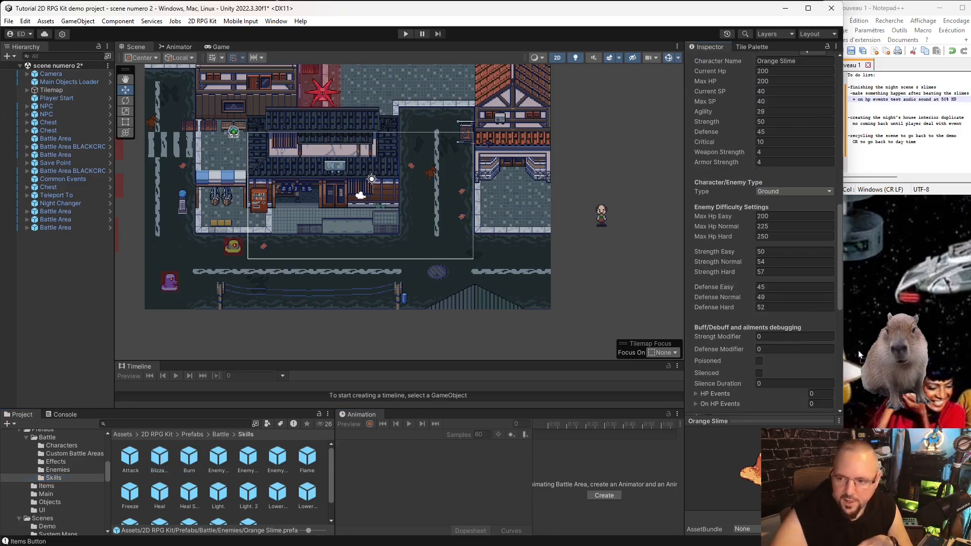
pyautogui.scroll(6, 774, 151)
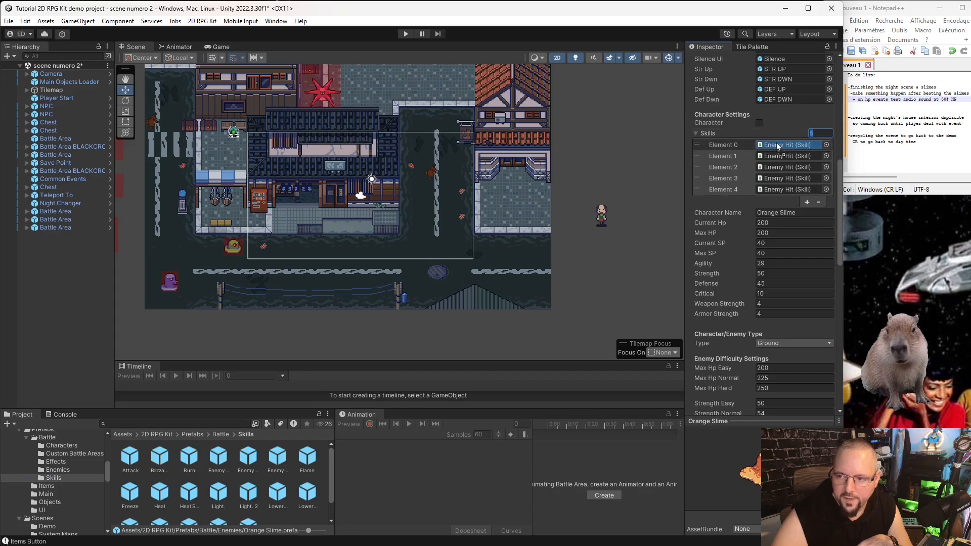
pyautogui.moveTo(777, 146); pyautogui.dragTo(776, 142)
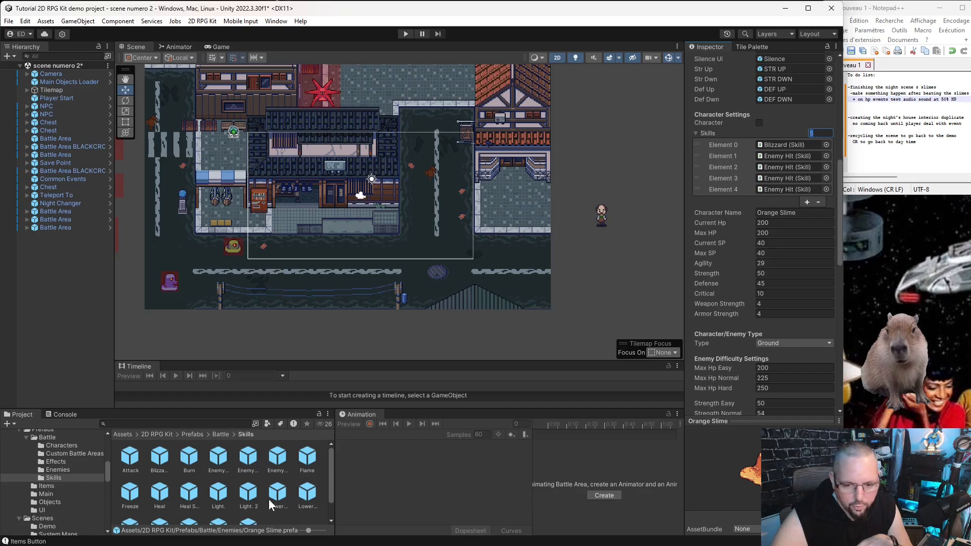
# Select the newFire skill prefab and set its Skill Power to 14
pyautogui.scroll(-1, 260, 505)
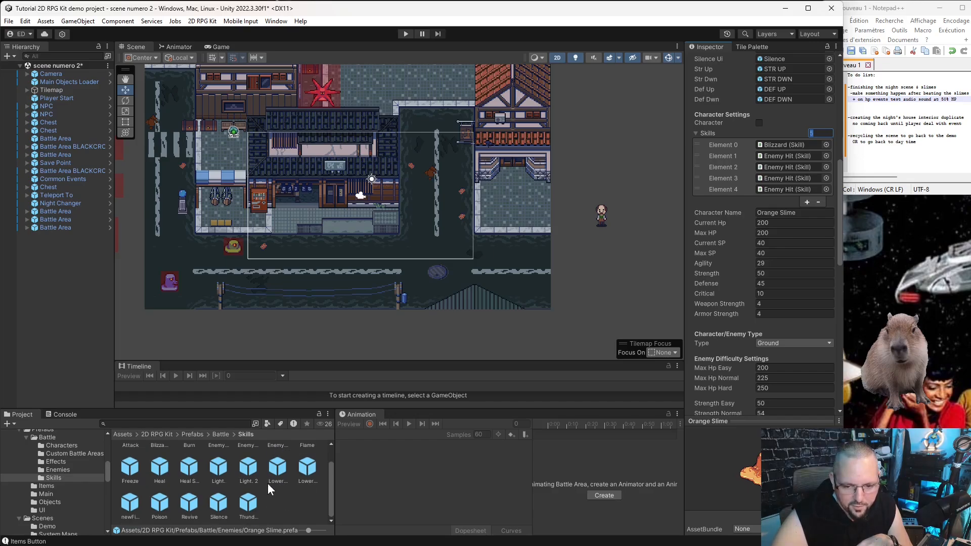
pyautogui.click(129, 515)
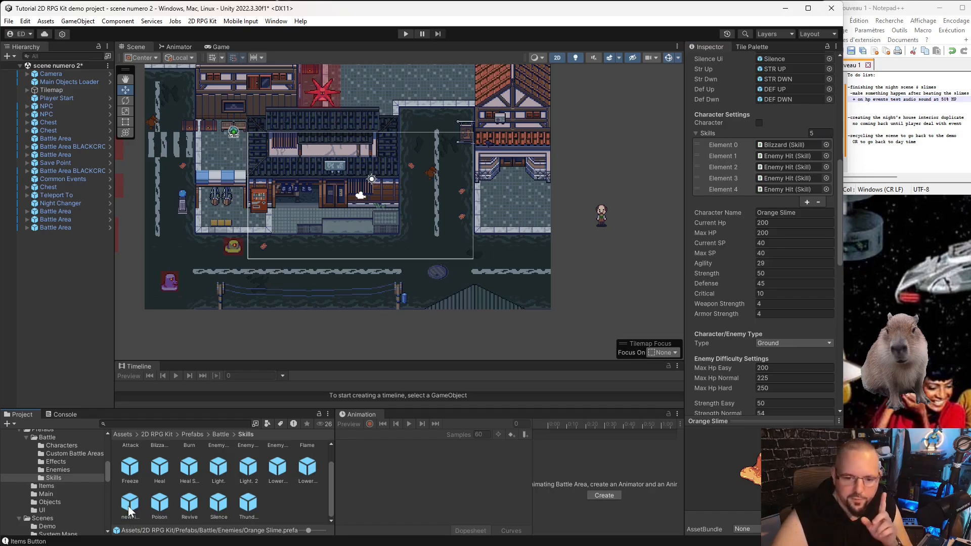
pyautogui.click(129, 506)
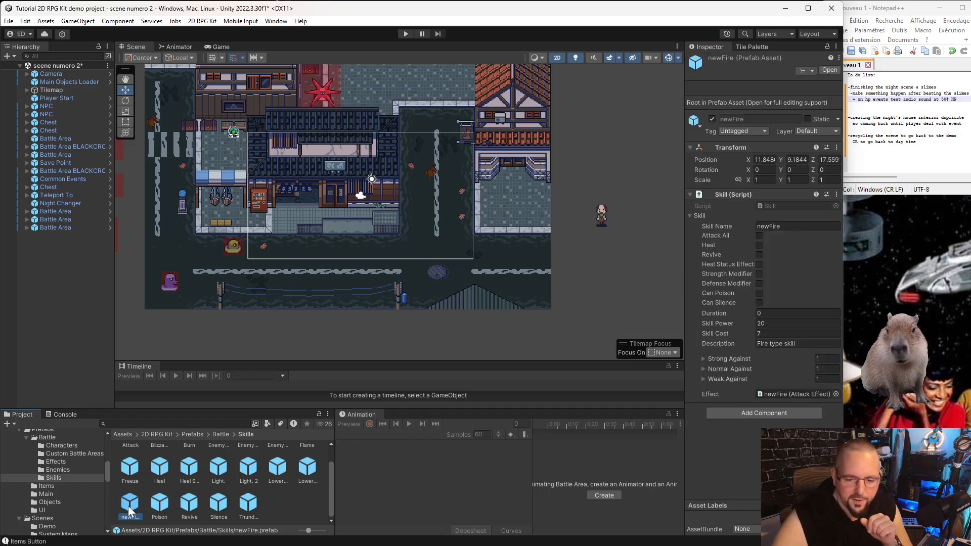
pyautogui.click(776, 324)
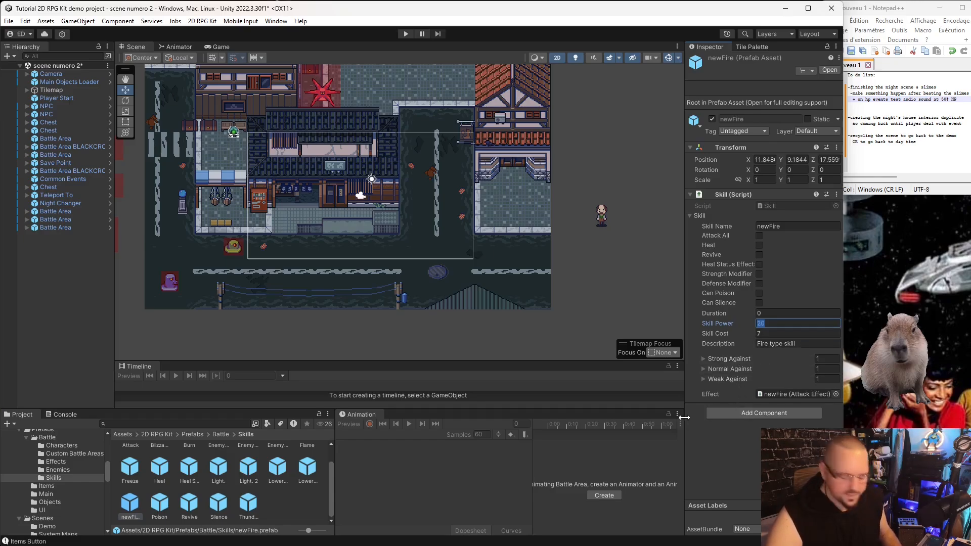
pyautogui.write('141')
pyautogui.press('Return')
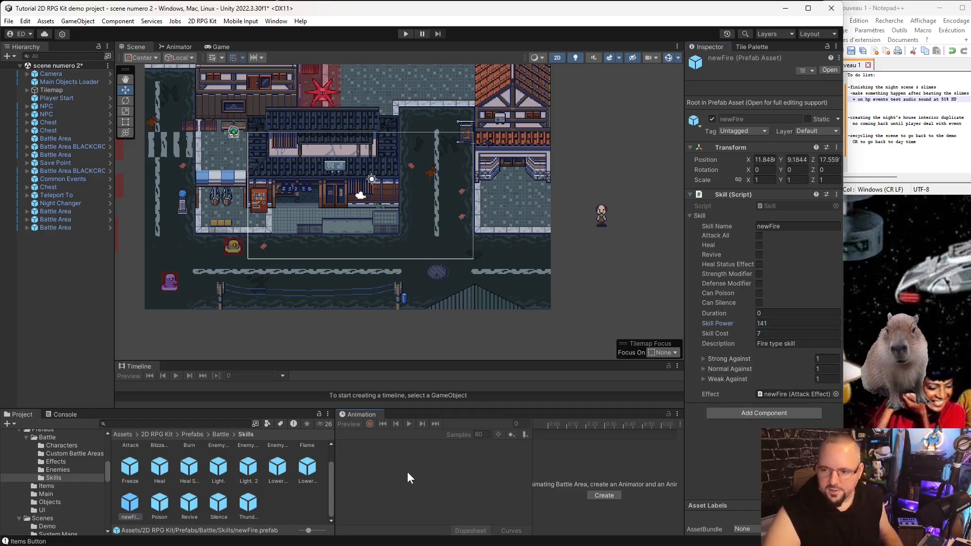
pyautogui.click(784, 324)
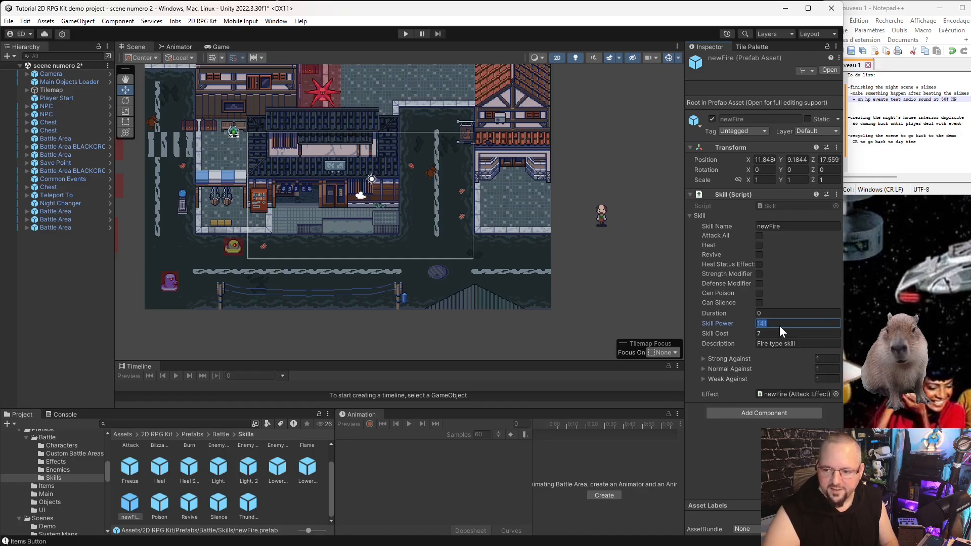
pyautogui.write('14')
pyautogui.press('Return')
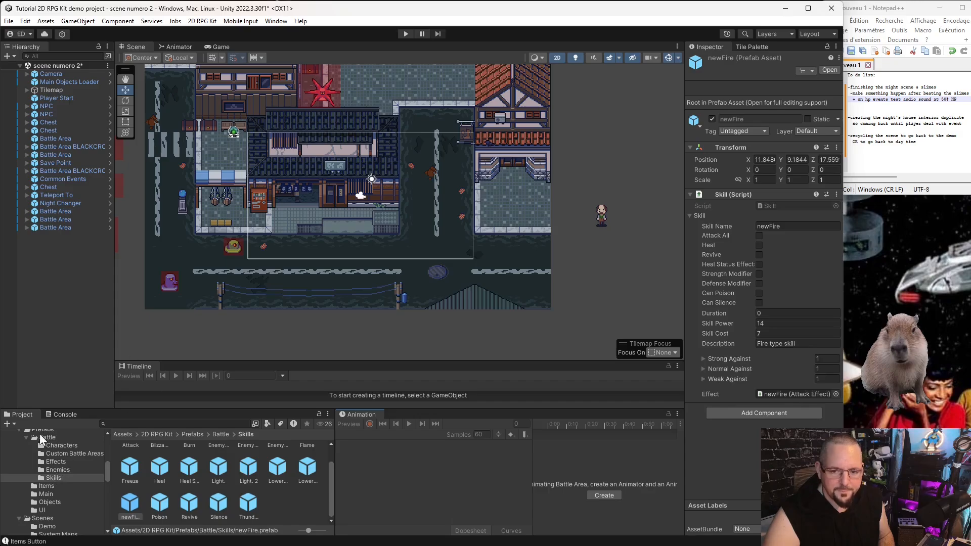
# Return to the Orange Slime prefab and assign the newFire skill to Element 1 of its Skills list
pyautogui.click(64, 468)
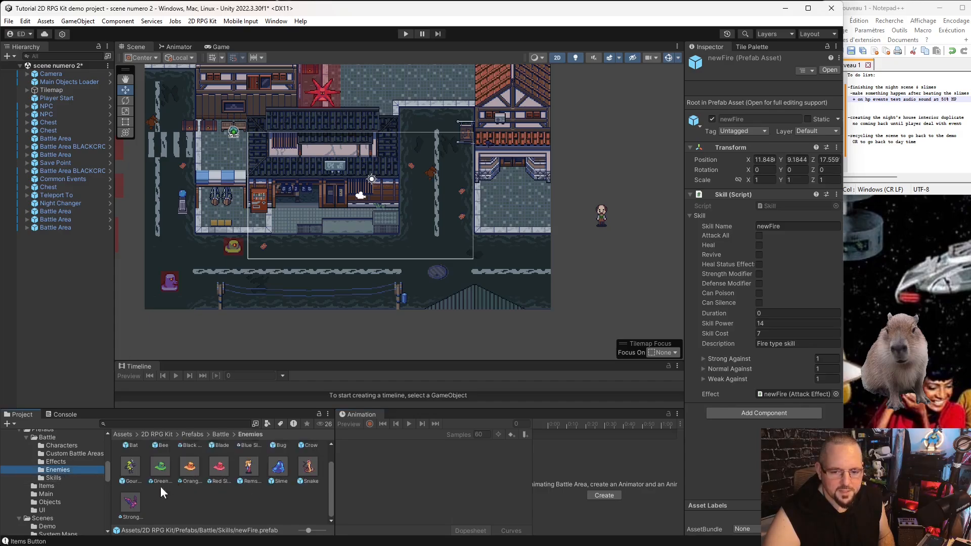
pyautogui.click(188, 470)
pyautogui.scroll(-5, 791, 316)
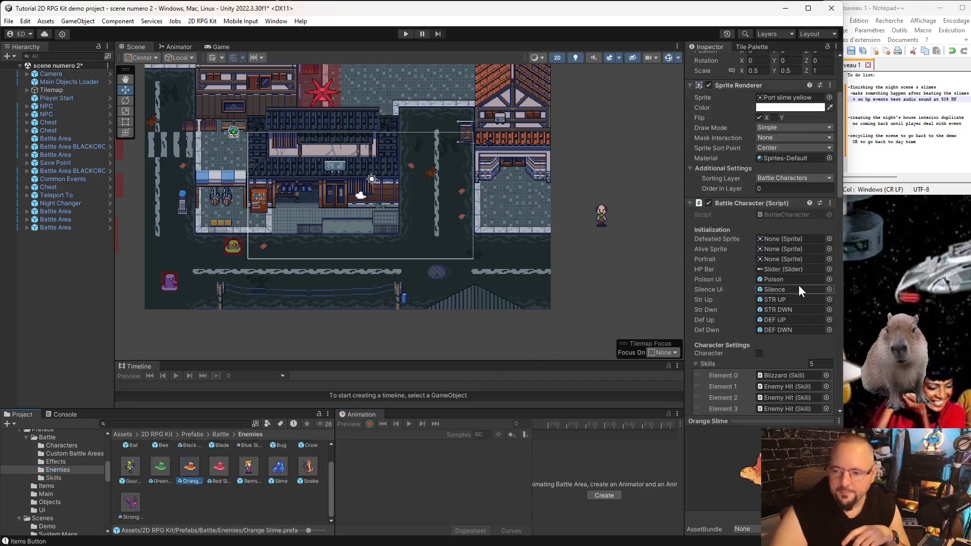
pyautogui.click(64, 478)
pyautogui.click(131, 518)
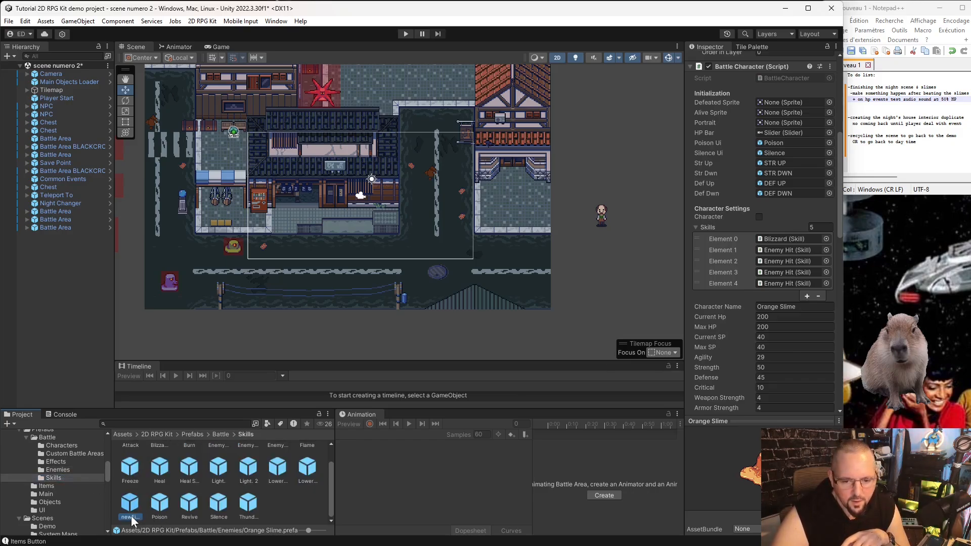
pyautogui.moveTo(133, 521); pyautogui.dragTo(790, 251)
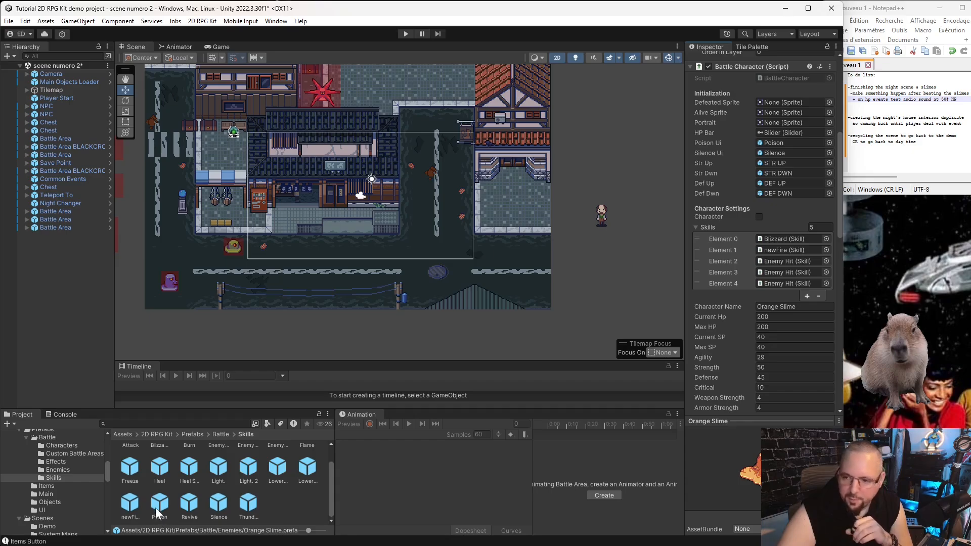
# Assign Poison, Enemy Hit HARD and Enemy Hit All to Elements 2, 3 and 4 of the Orange Slime's Skills list
pyautogui.moveTo(157, 509); pyautogui.dragTo(784, 172)
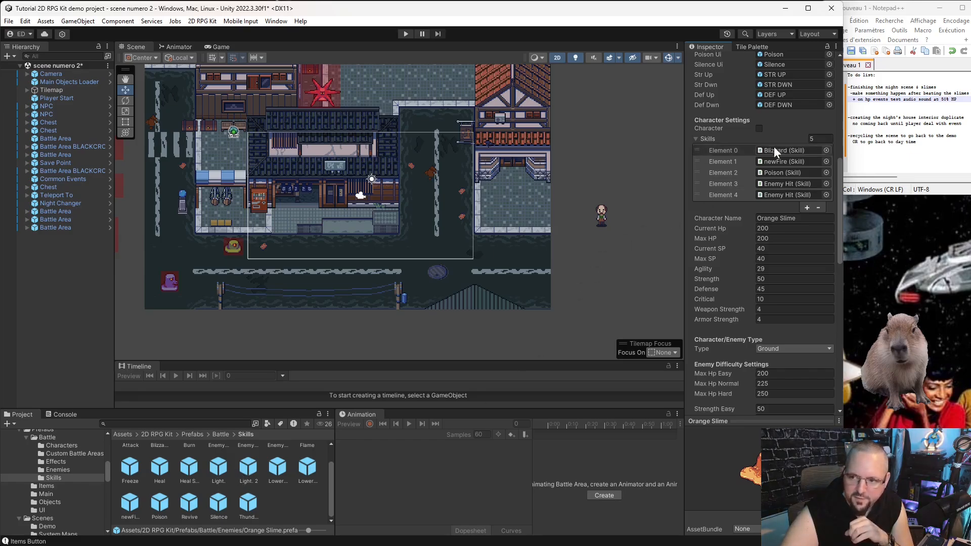
pyautogui.scroll(2, 237, 491)
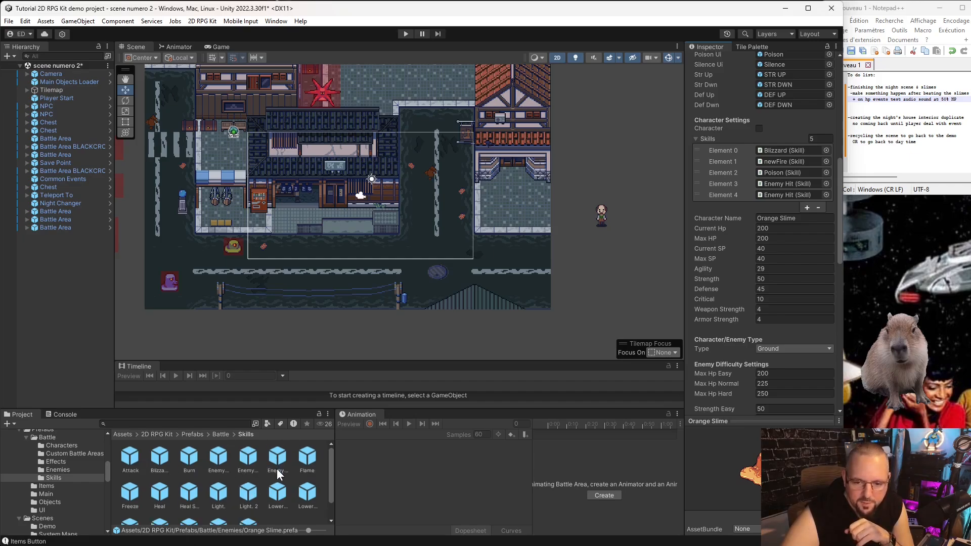
pyautogui.moveTo(274, 458); pyautogui.dragTo(805, 185)
pyautogui.moveTo(252, 455); pyautogui.dragTo(779, 200)
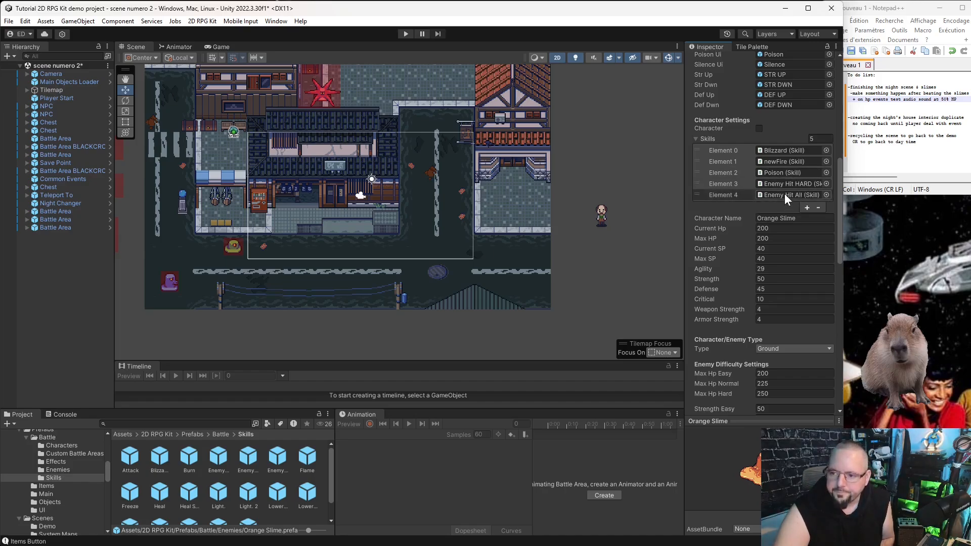
# Set the Orange Slime's Skills list size to 6
pyautogui.click(823, 140)
pyautogui.write('6')
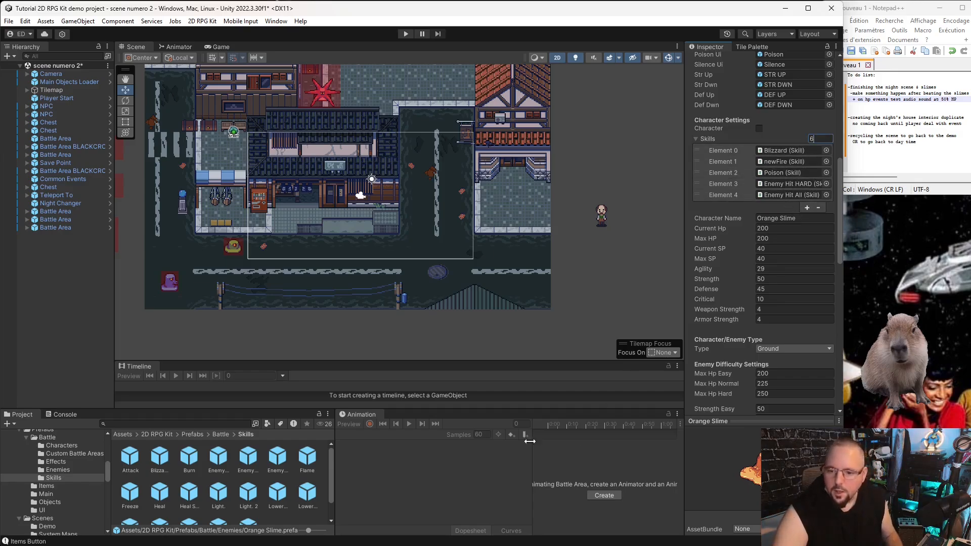
pyautogui.press('Return')
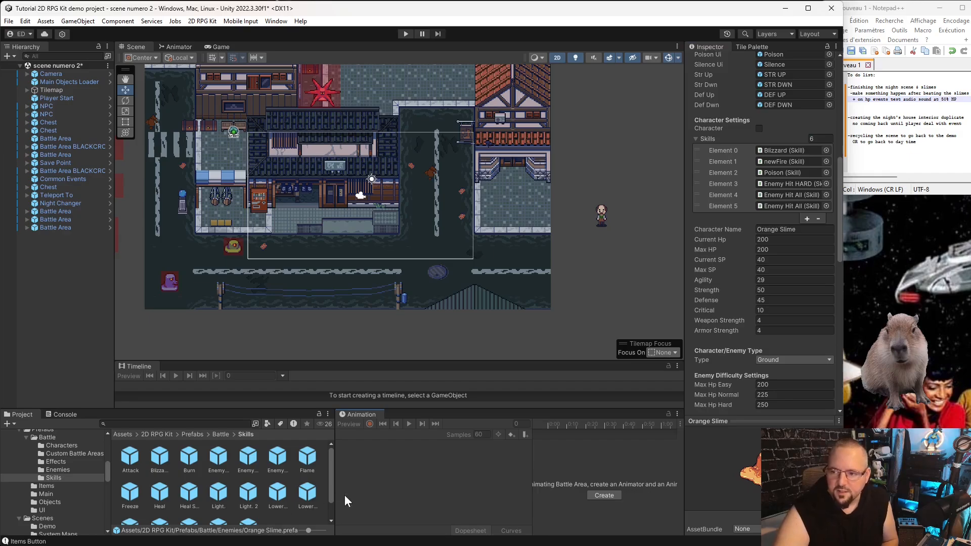
# Compare the settings and Skill Power of the Enemy Hit, Enemy Hit All and Enemy Hit HARD skill prefabs
pyautogui.click(241, 472)
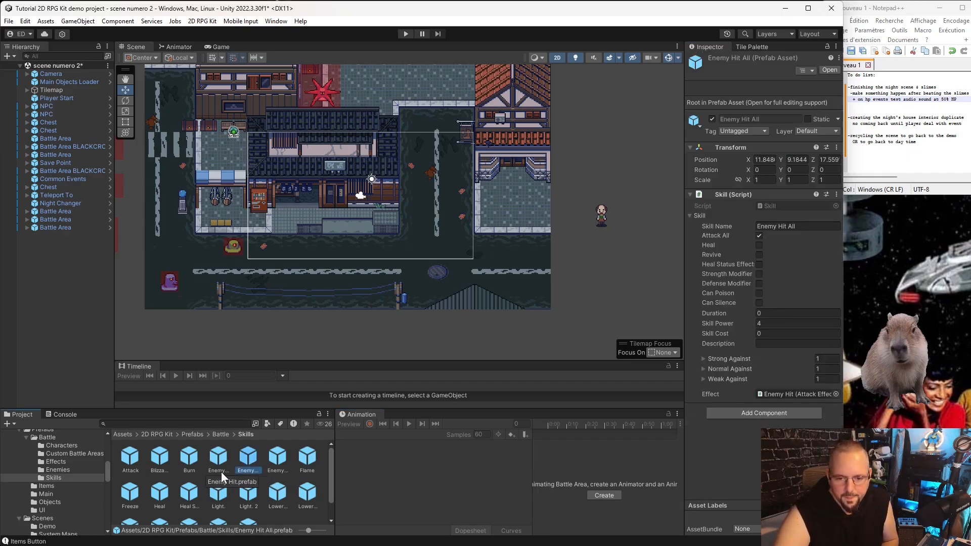
pyautogui.click(220, 471)
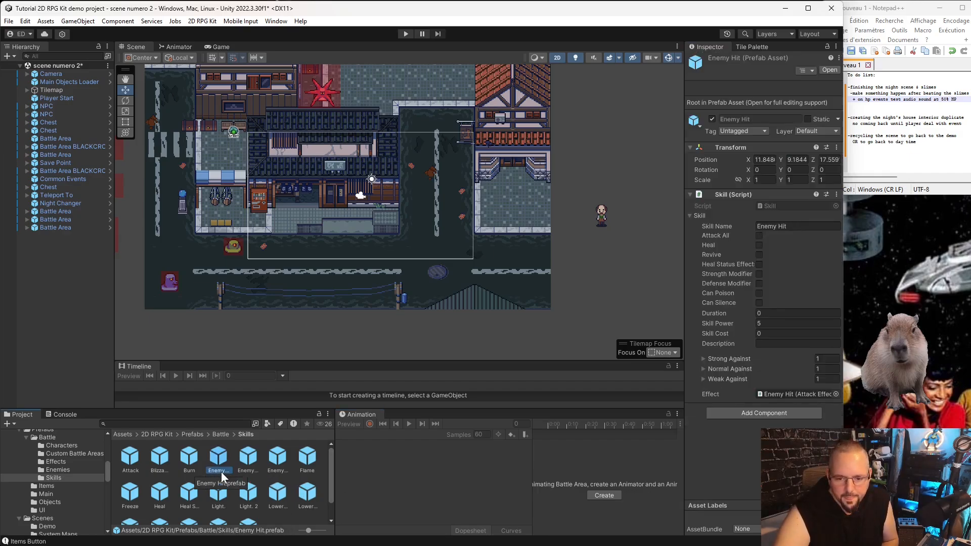
pyautogui.click(203, 446)
pyautogui.click(276, 458)
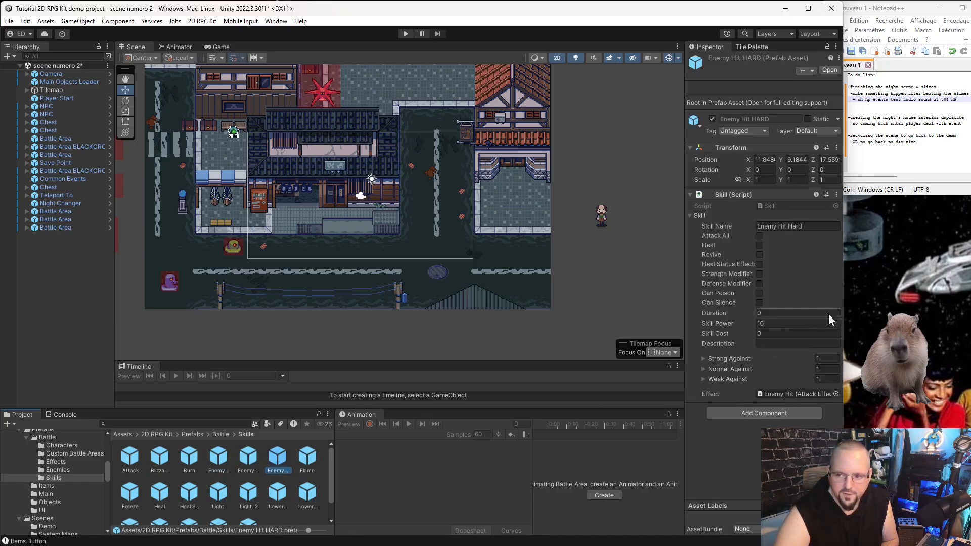
pyautogui.click(218, 467)
pyautogui.click(280, 461)
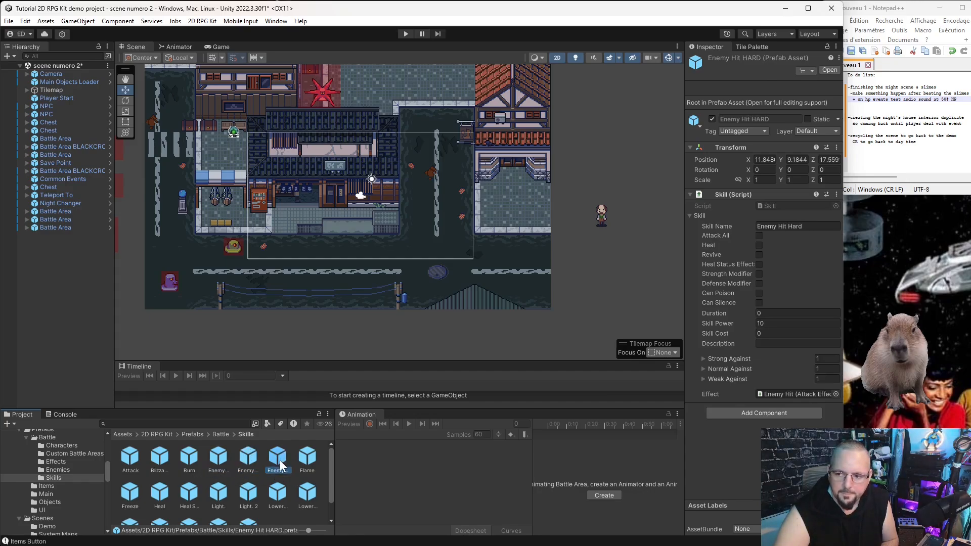
pyautogui.click(249, 461)
pyautogui.click(306, 463)
# Duplicate the Enemy Hit All skill prefab and set the copy's Skill Power to 9
pyautogui.click(244, 460)
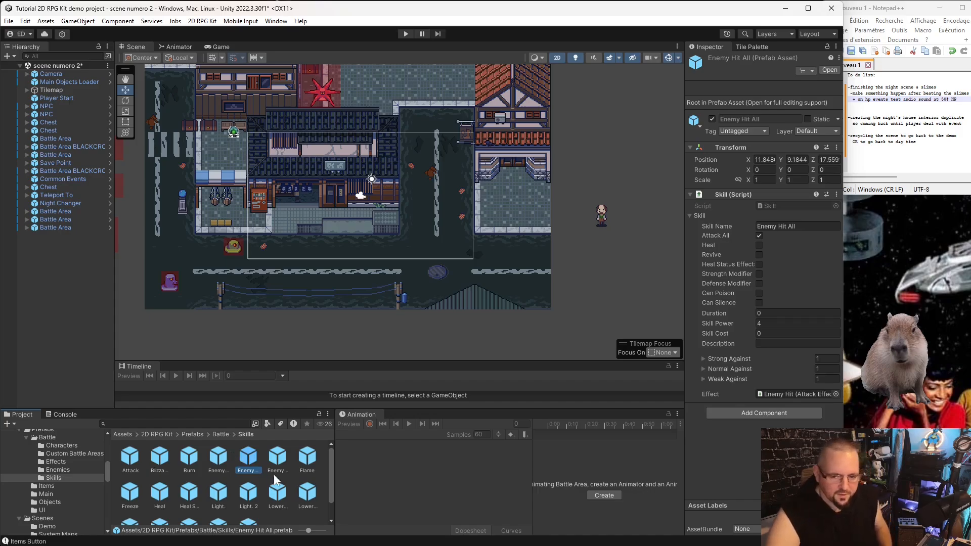
pyautogui.hotkey('ctrl', 'd')
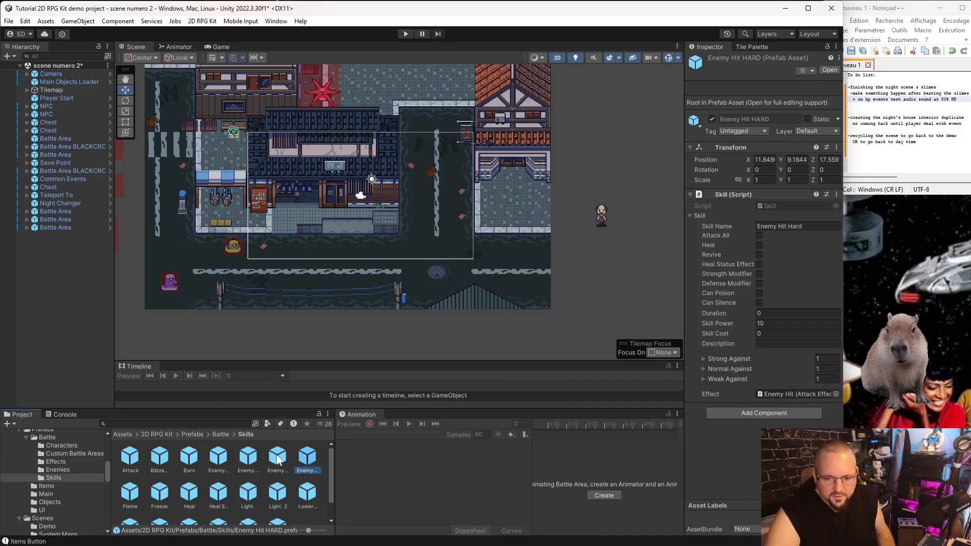
pyautogui.click(277, 459)
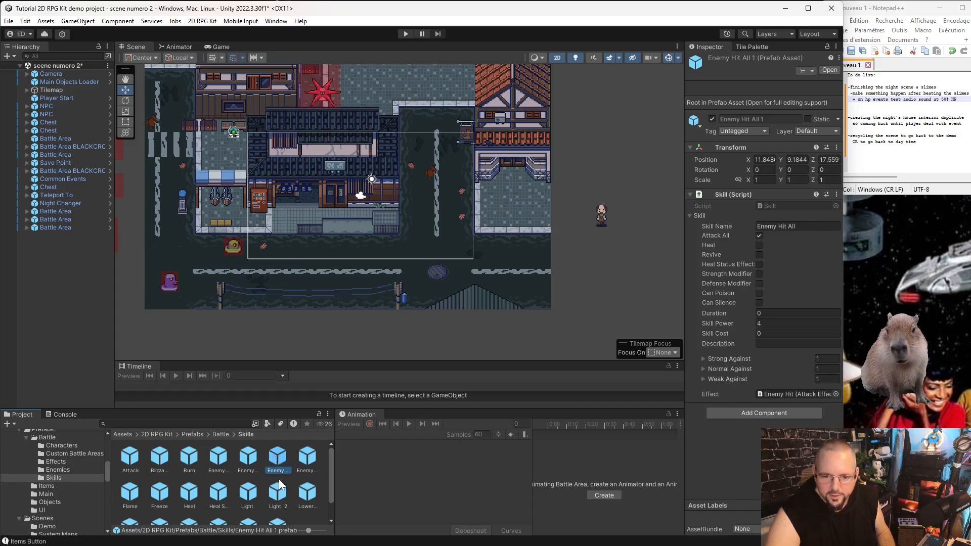
pyautogui.click(773, 324)
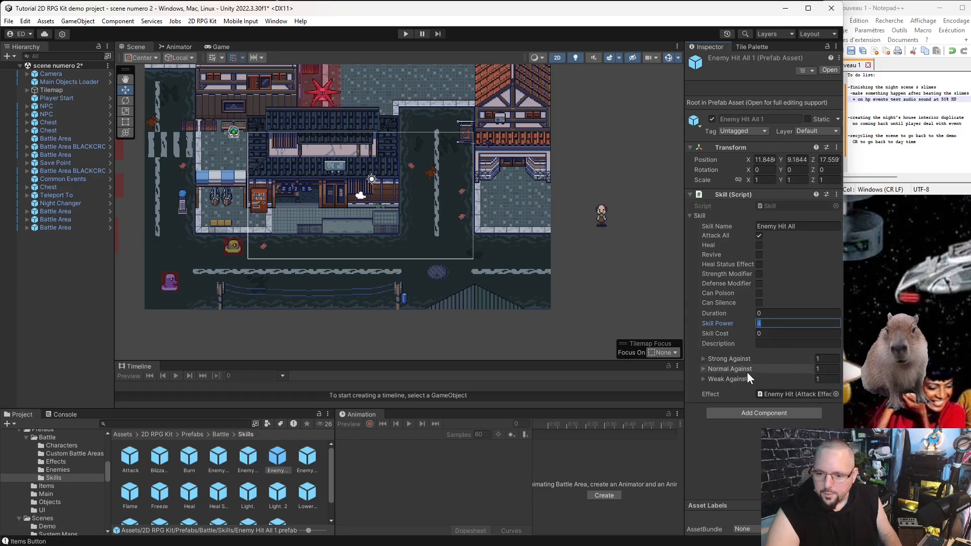
pyautogui.write('9')
pyautogui.click(482, 475)
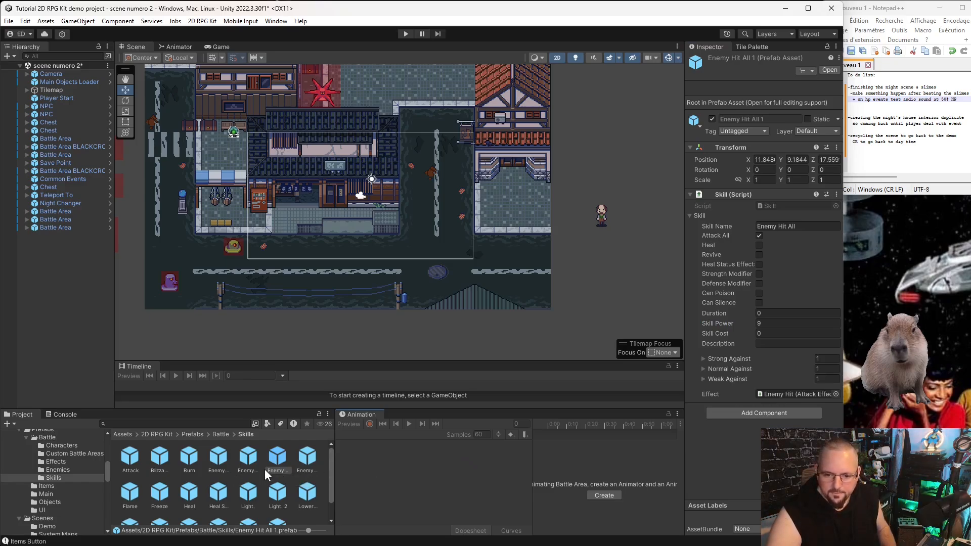
# Change the duplicated skill's Skill Name and its prefab file name to Enemy Hit All 2
pyautogui.click(807, 223)
pyautogui.click(807, 226)
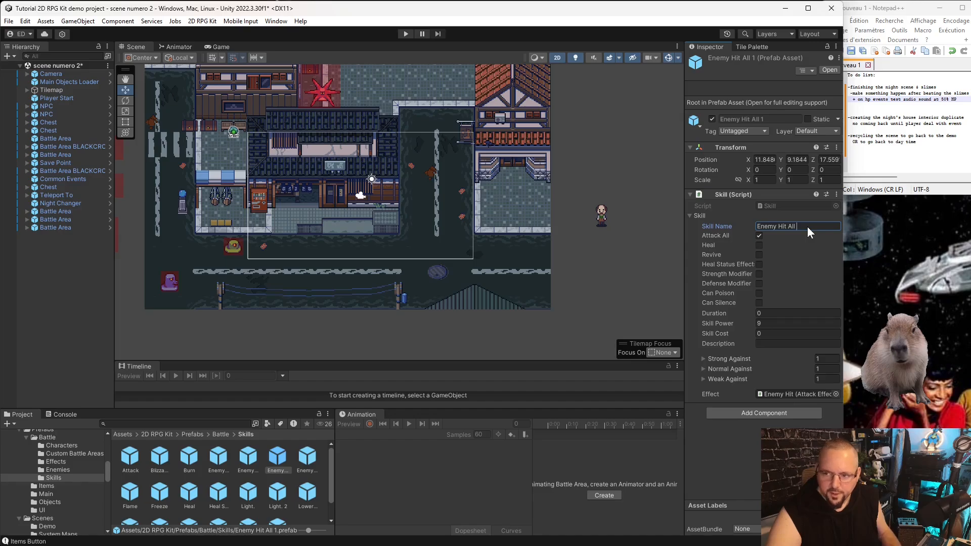
pyautogui.write('2')
pyautogui.click(277, 470)
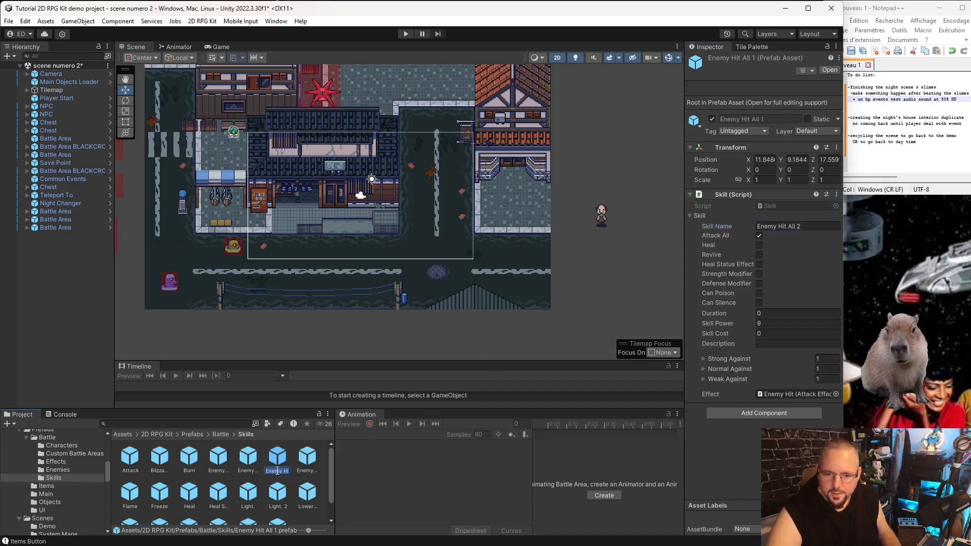
pyautogui.press('End')
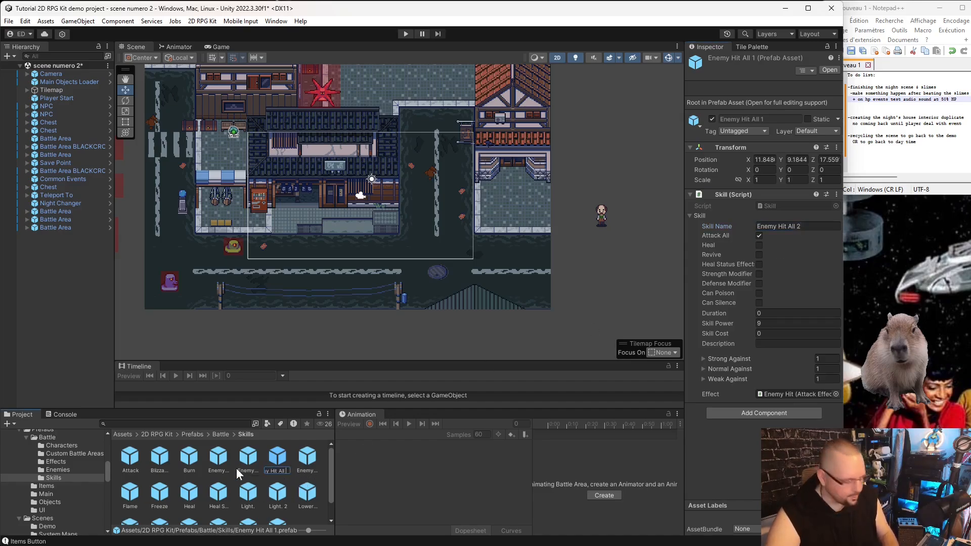
pyautogui.write('2')
pyautogui.press('Return')
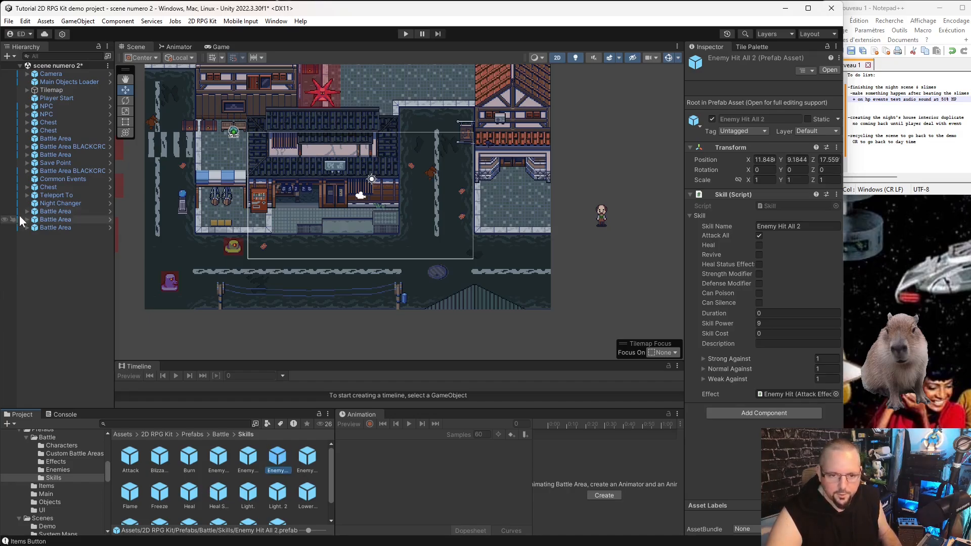
# Add an Element 19 to the Battle Manager prefab's Skill List and assign the Enemy Hit All 2 skill to it
pyautogui.click(69, 82)
pyautogui.doubleClick(776, 224)
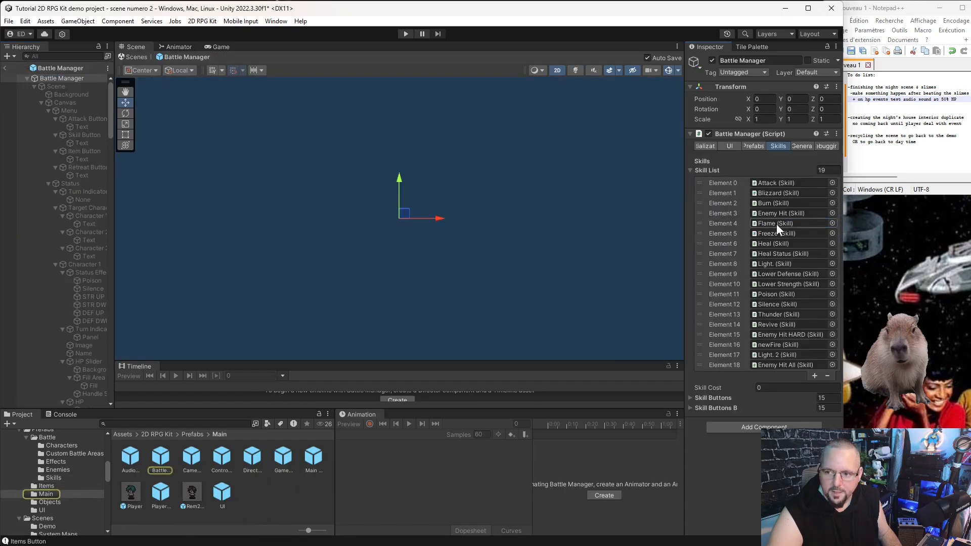
pyautogui.click(815, 376)
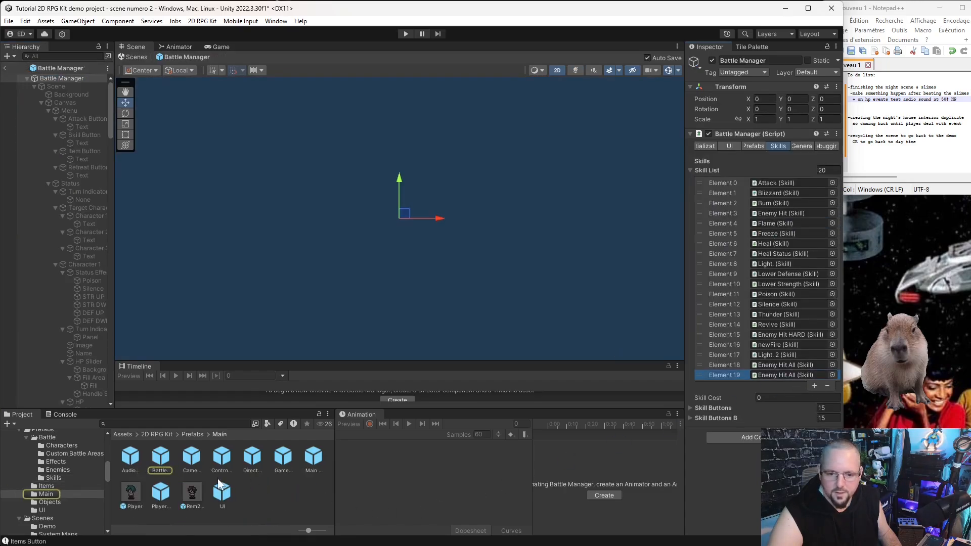
pyautogui.click(57, 478)
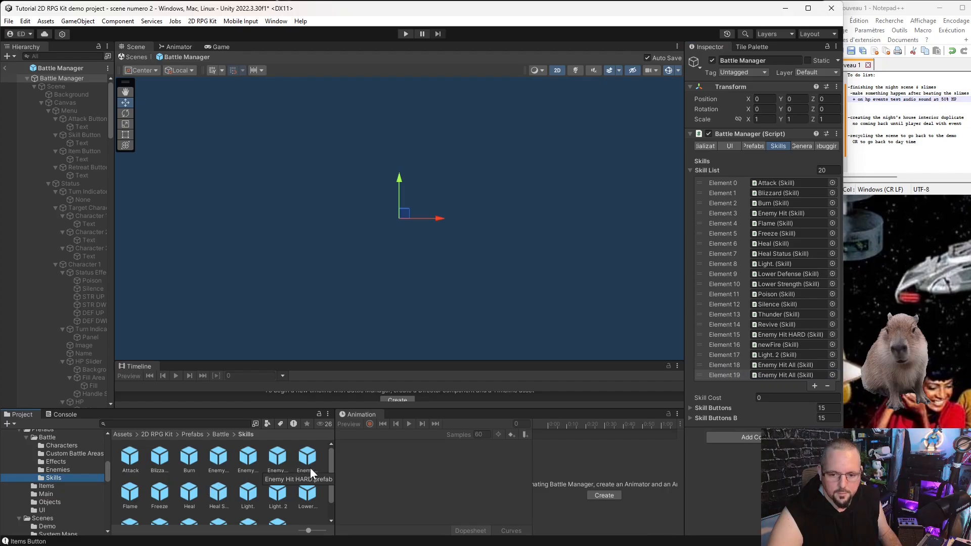
pyautogui.click(273, 459)
pyautogui.moveTo(270, 459); pyautogui.dragTo(791, 374)
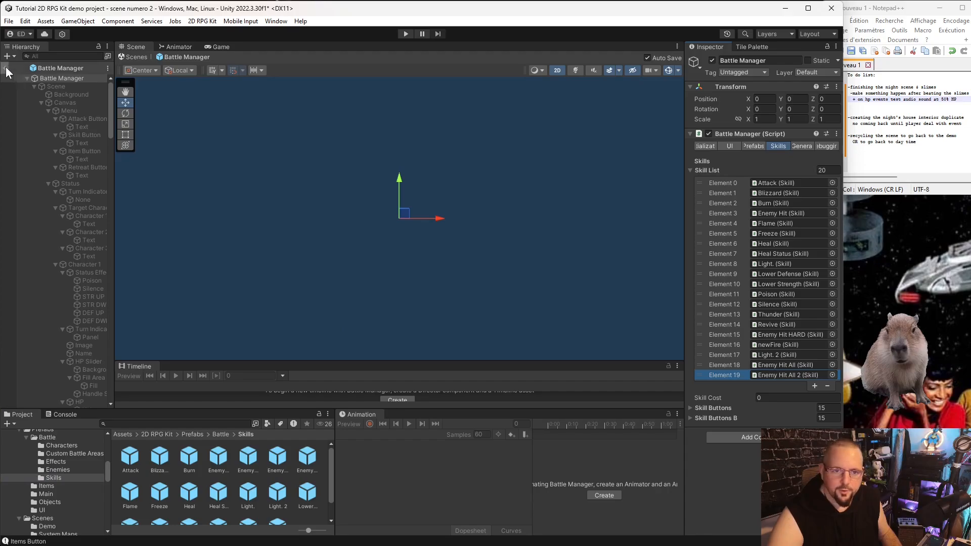
# Return to the Orange Slime prefab in the Enemies folder and assign Enemy Hit All 2 to Element 5 of its Skills list
pyautogui.click(6, 68)
pyautogui.click(55, 461)
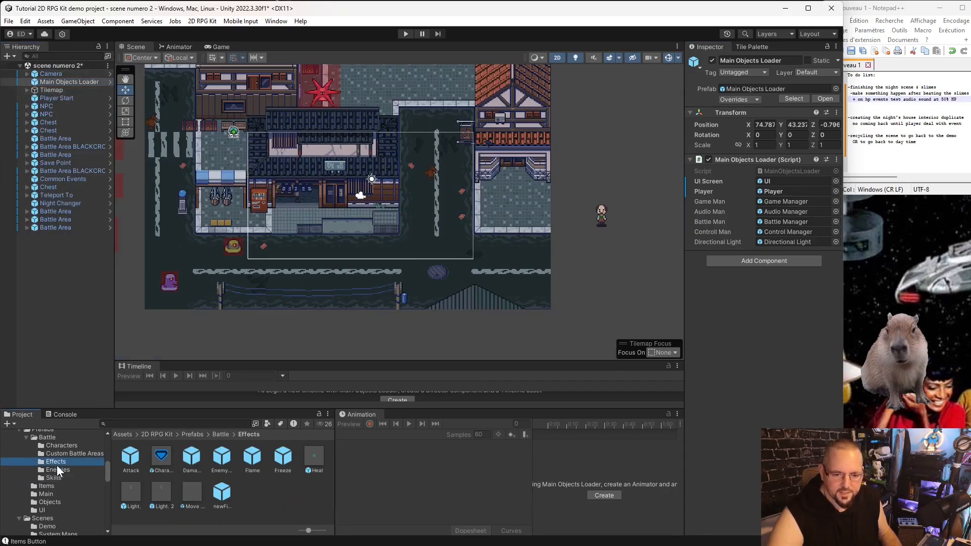
pyautogui.click(57, 469)
pyautogui.click(190, 494)
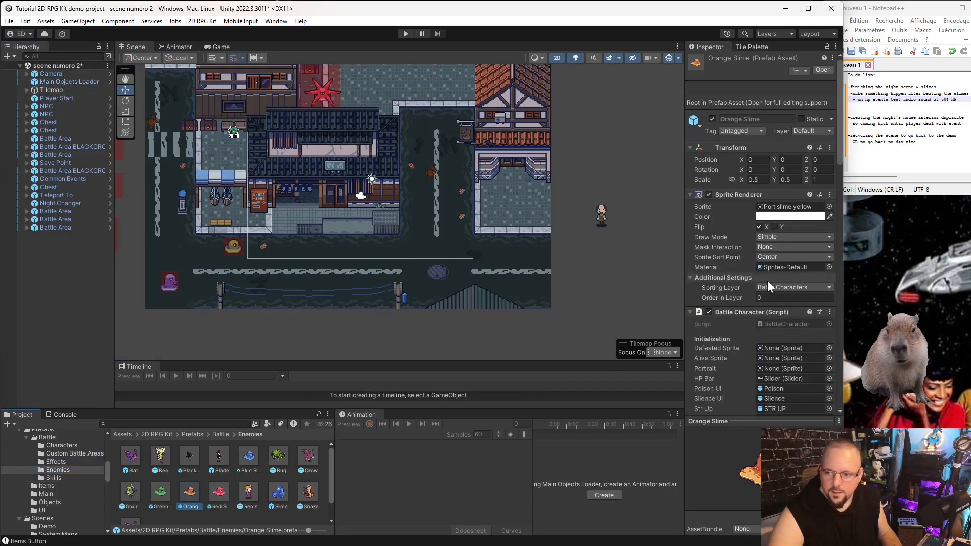
pyautogui.scroll(-5, 768, 287)
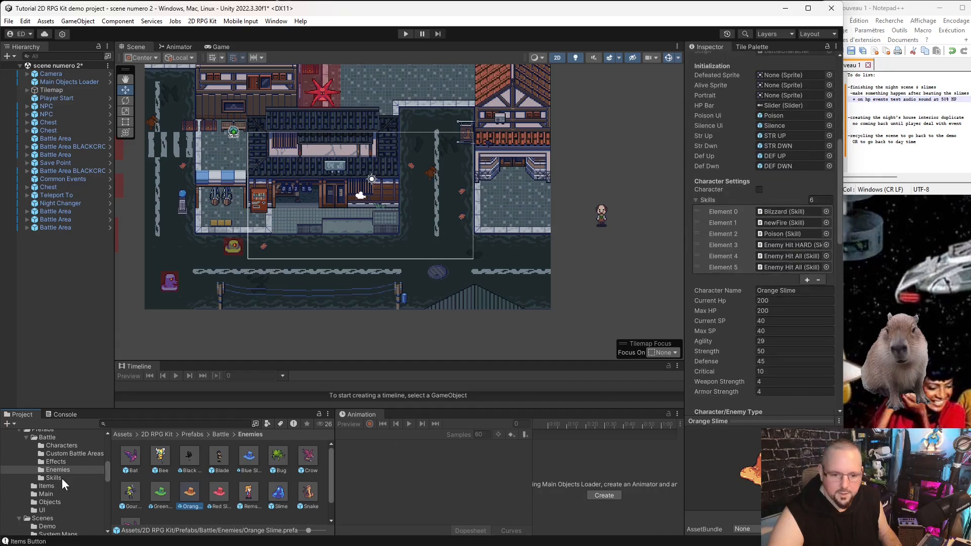
pyautogui.click(54, 478)
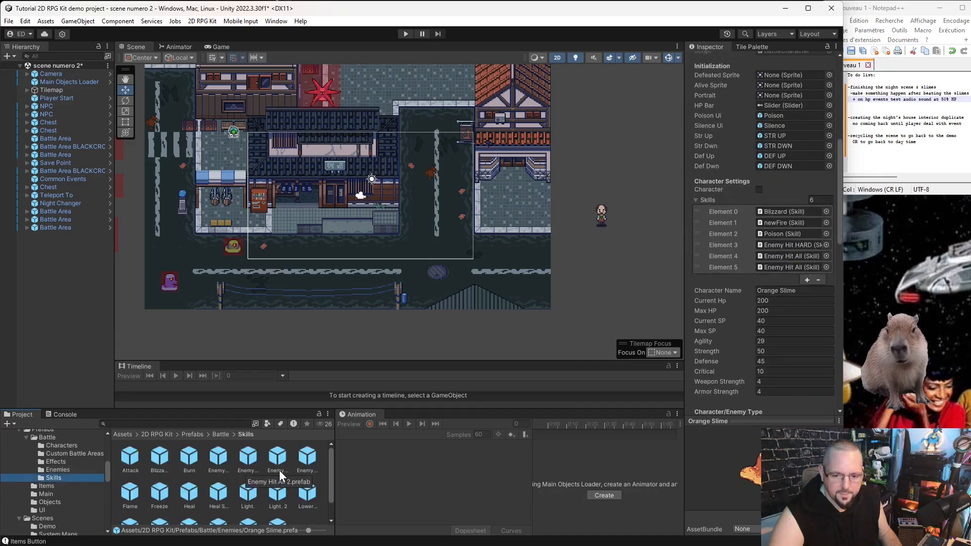
pyautogui.moveTo(277, 458); pyautogui.dragTo(809, 271)
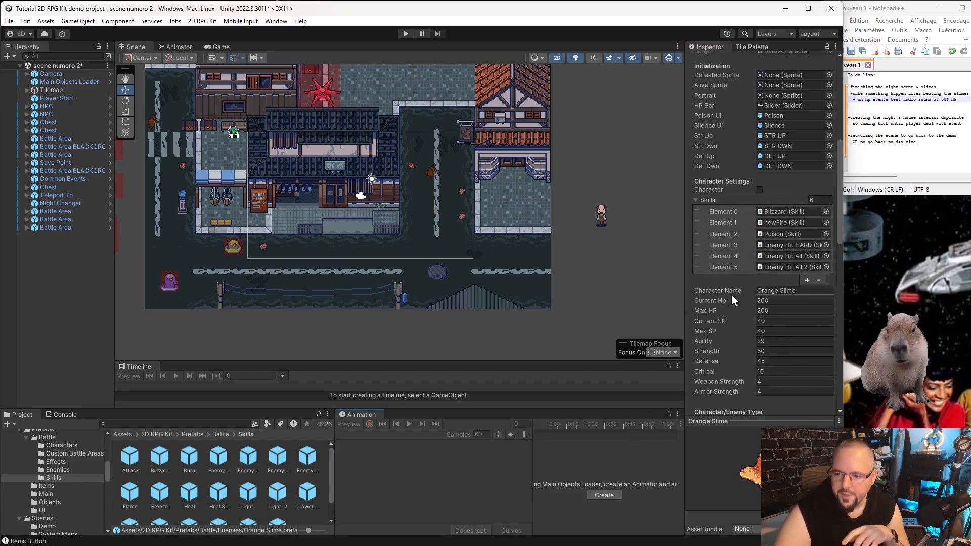
pyautogui.scroll(-2, 335, 208)
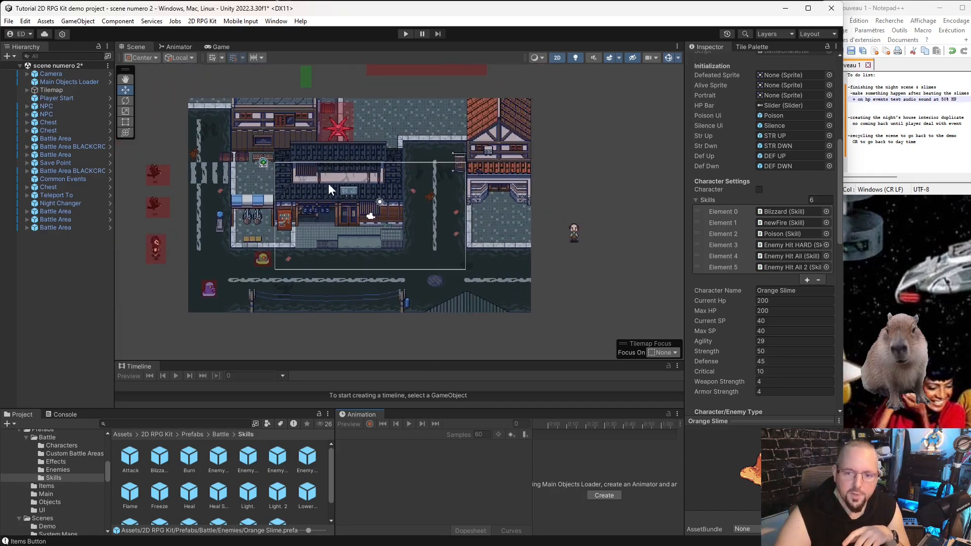
pyautogui.scroll(1, 328, 183)
pyautogui.click(83, 282)
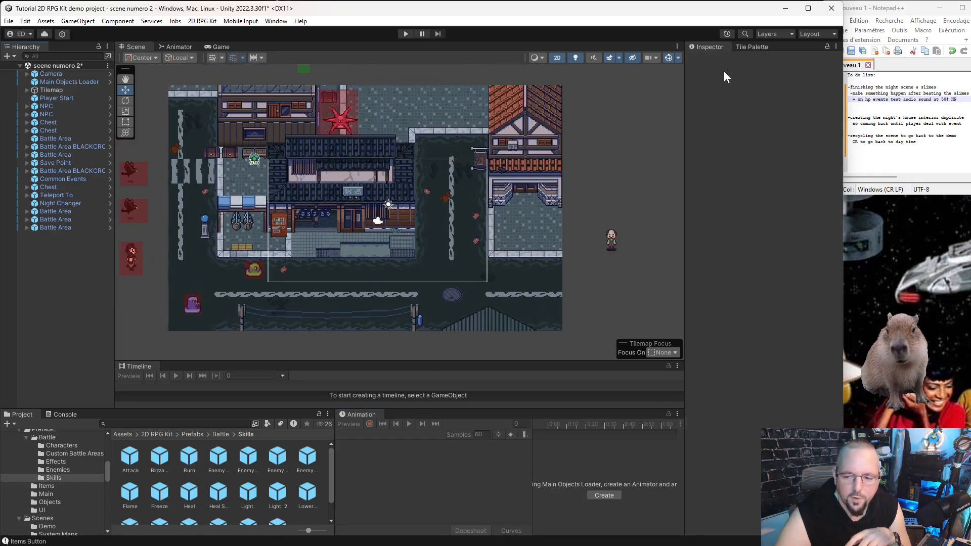
pyautogui.rightClick(61, 276)
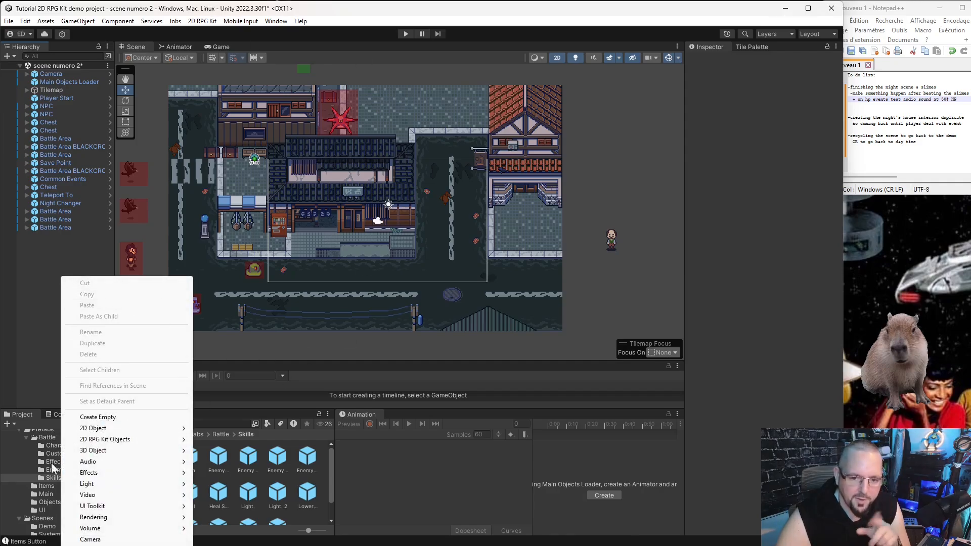
pyautogui.click(29, 276)
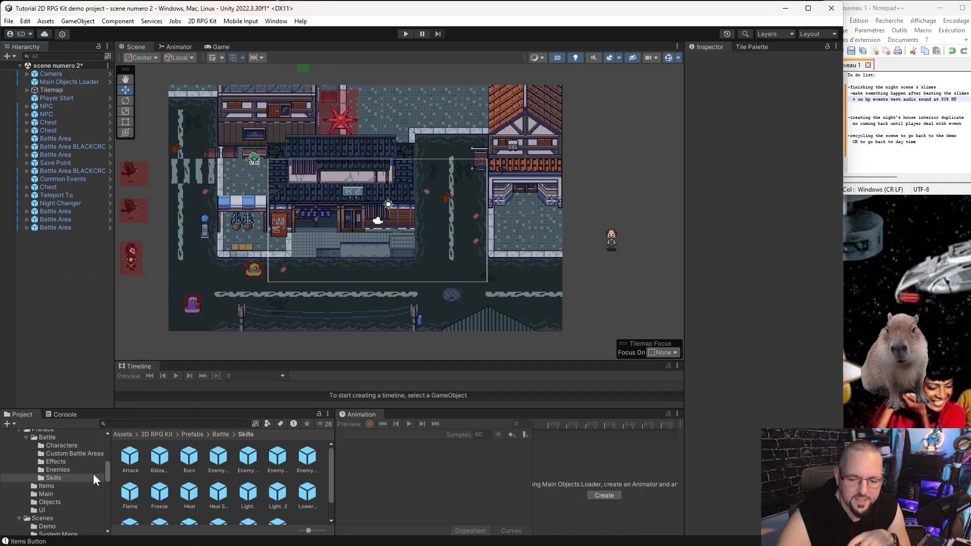
# Open the radioactive SLIMES folder under the Monsters sprites in the project assets
pyautogui.scroll(-5, 64, 503)
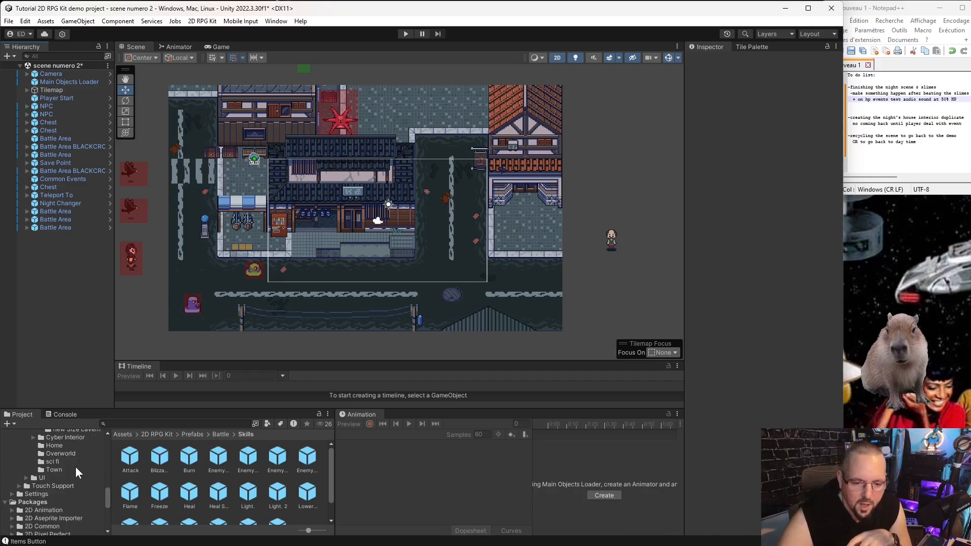
pyautogui.scroll(-3, 87, 459)
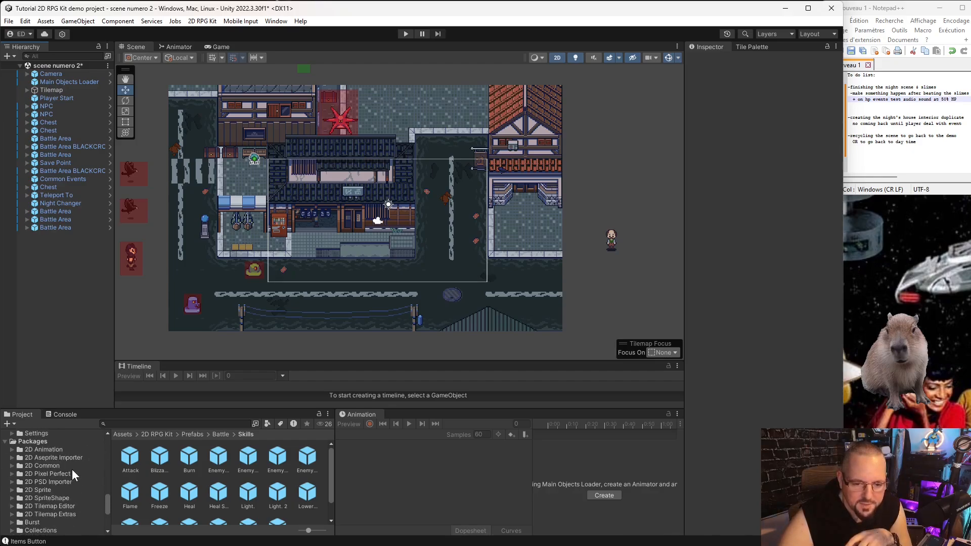
pyautogui.scroll(3, 72, 475)
pyautogui.scroll(3, 76, 486)
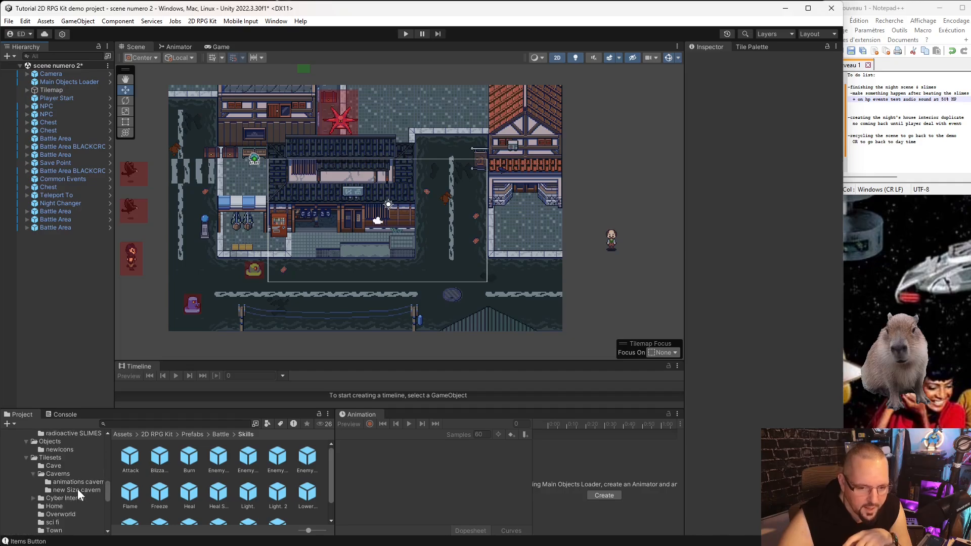
pyautogui.click(74, 463)
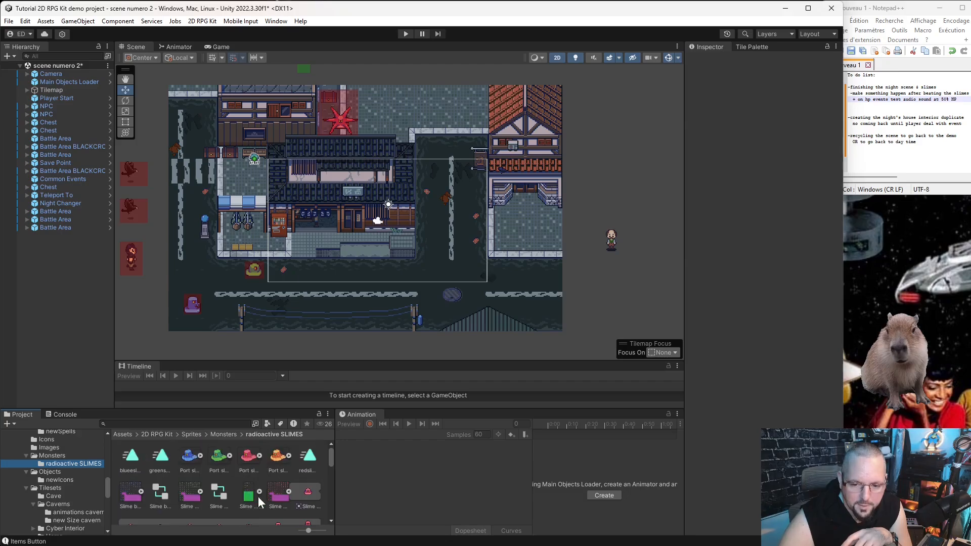
# Expand the yellow slime sprite sheet and place its Slime yellow_4 sprite in the scene, outside the map beside the NPC
pyautogui.click(288, 491)
pyautogui.scroll(-1, 142, 481)
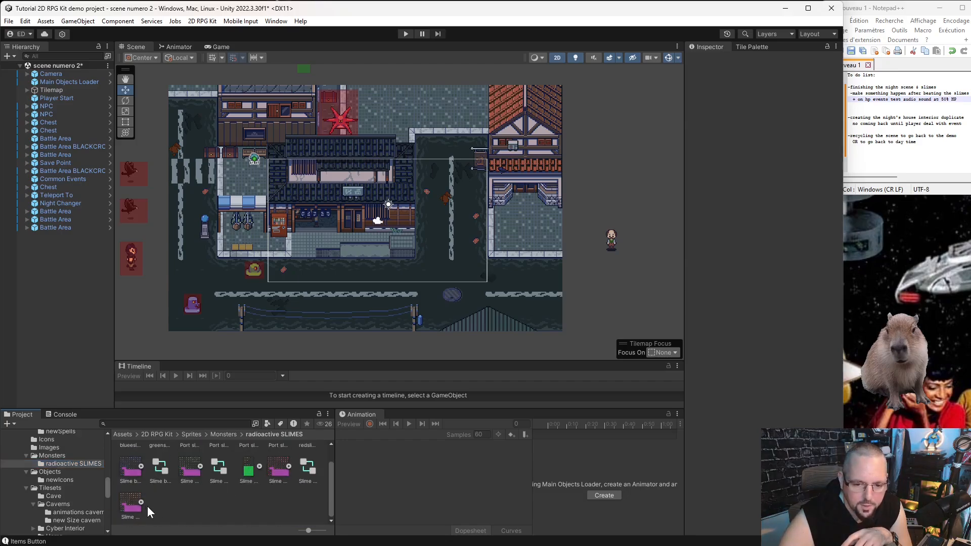
pyautogui.click(141, 501)
pyautogui.scroll(-1, 203, 495)
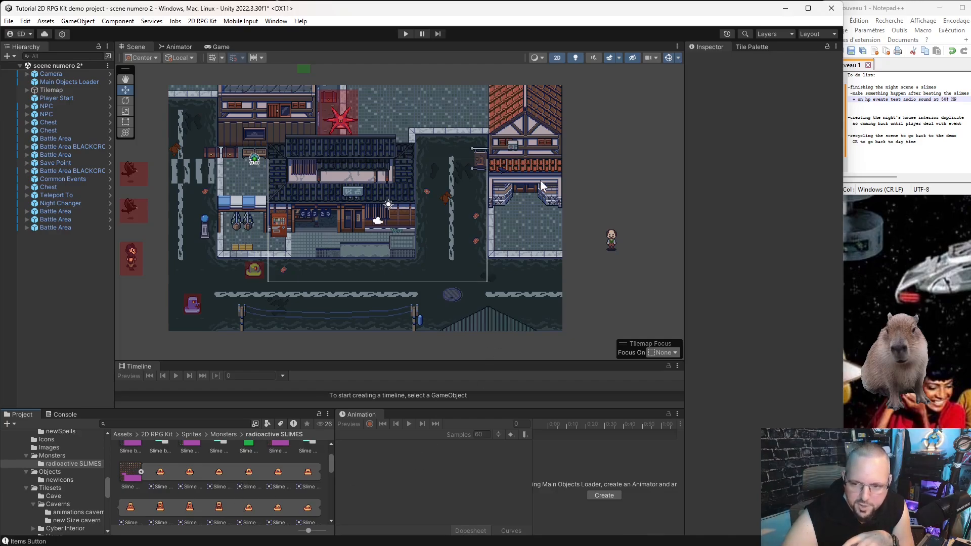
pyautogui.scroll(-2, 262, 470)
pyautogui.scroll(-5, 267, 468)
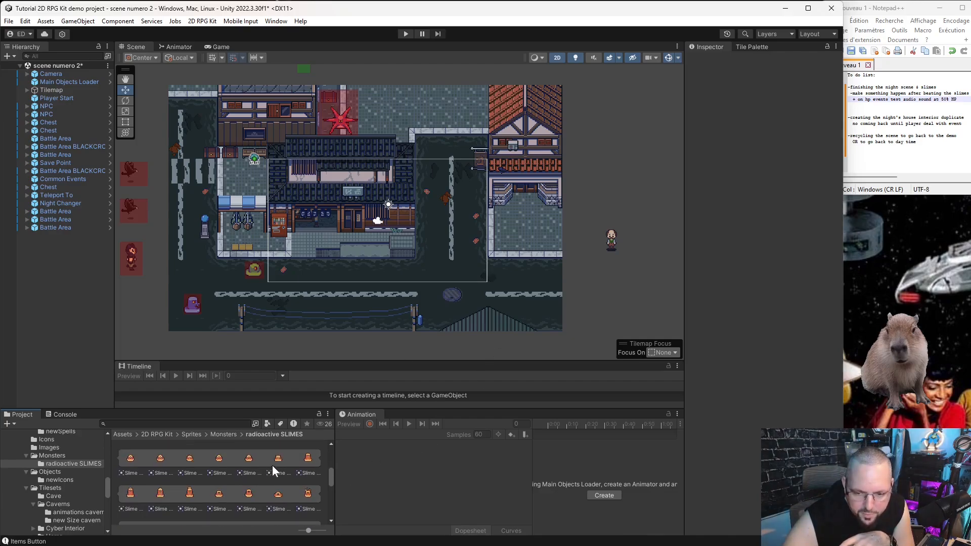
pyautogui.scroll(3, 303, 450)
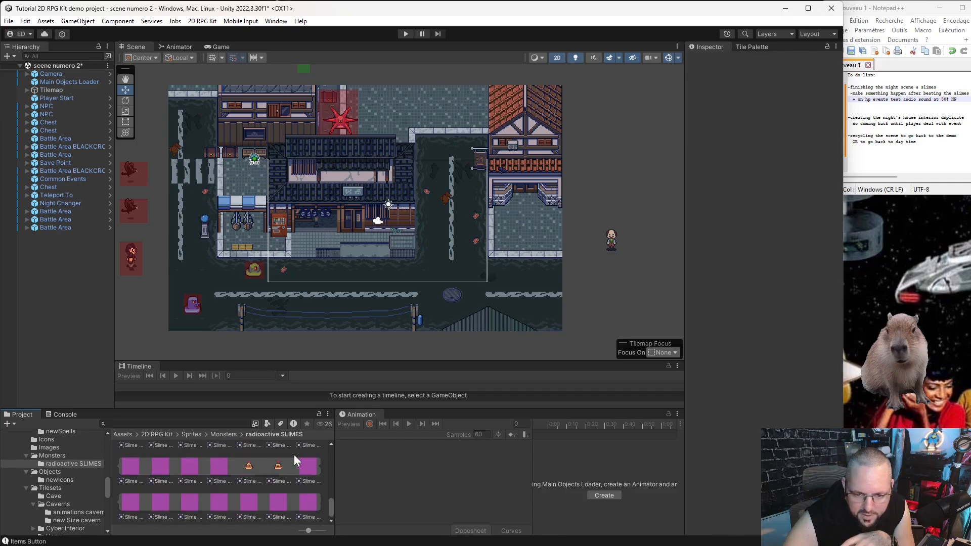
pyautogui.scroll(2, 242, 491)
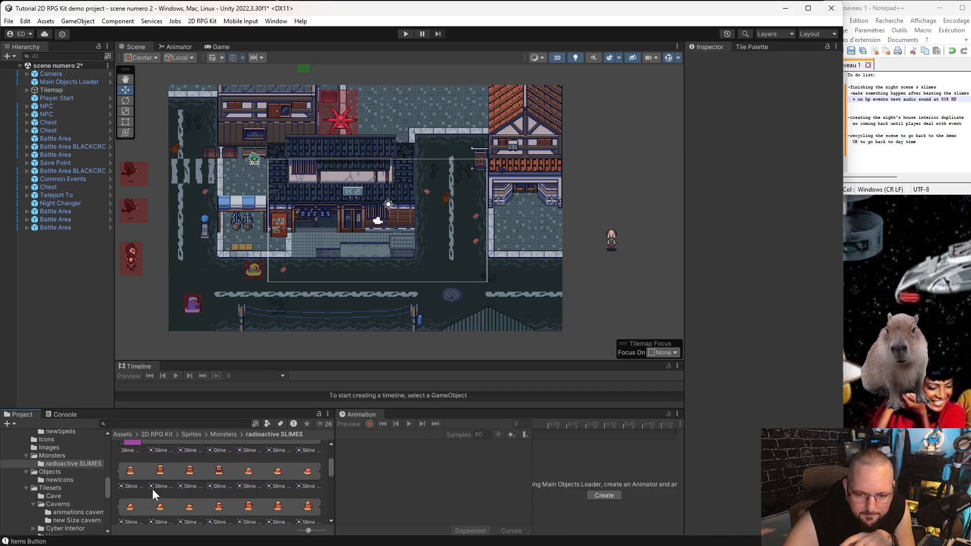
pyautogui.scroll(1, 134, 477)
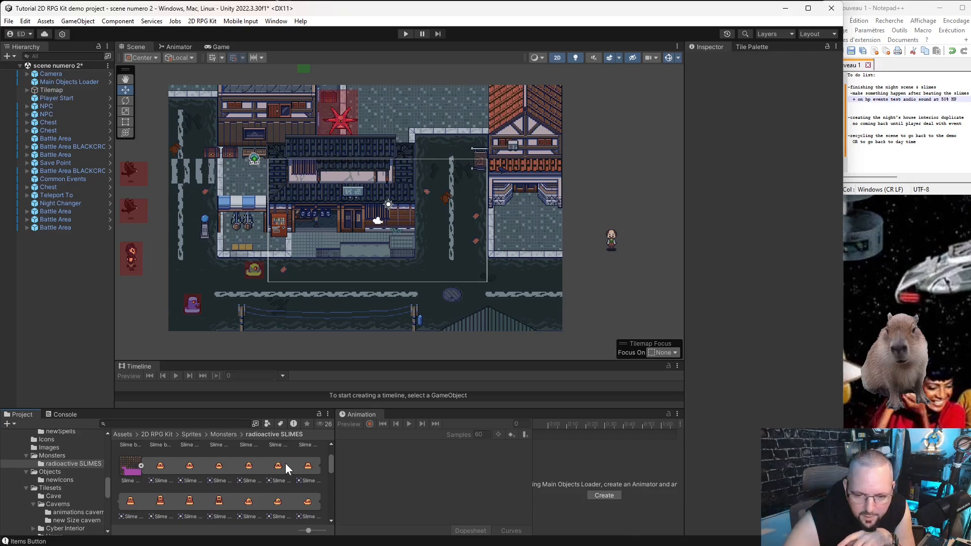
pyautogui.moveTo(280, 466); pyautogui.dragTo(598, 295)
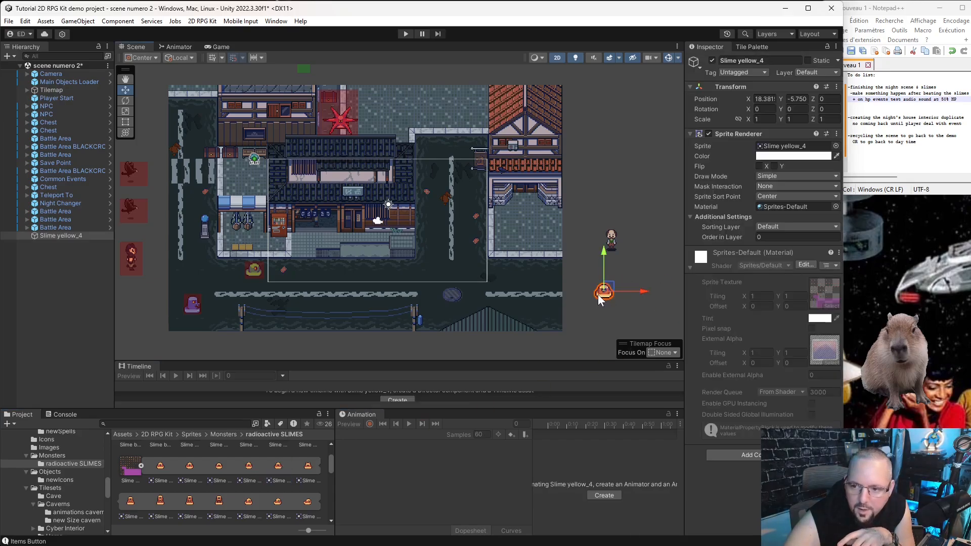
# Set the new slime's Sorting Layer to Player and add a Box Collider 2D component to it
pyautogui.click(776, 228)
pyautogui.click(782, 260)
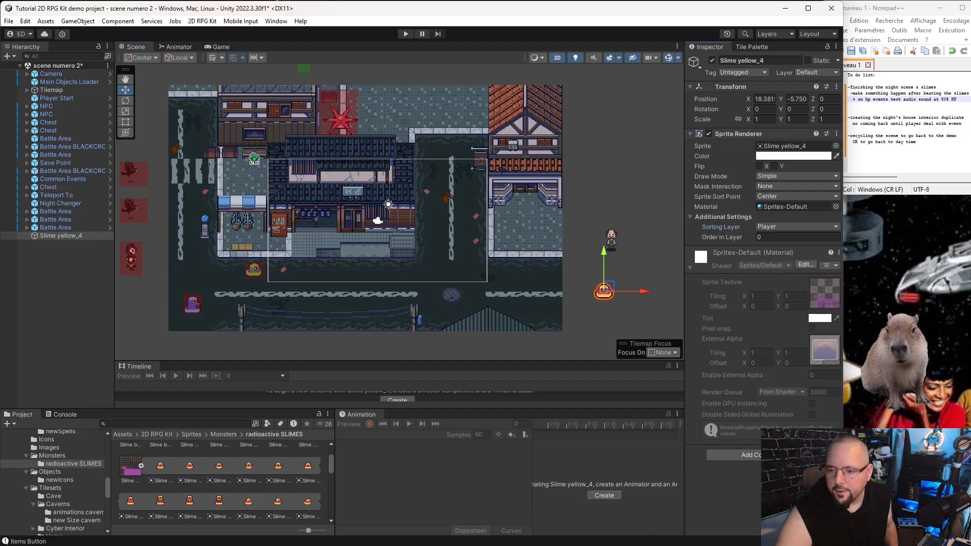
pyautogui.click(748, 455)
pyautogui.write('co')
pyautogui.click(714, 539)
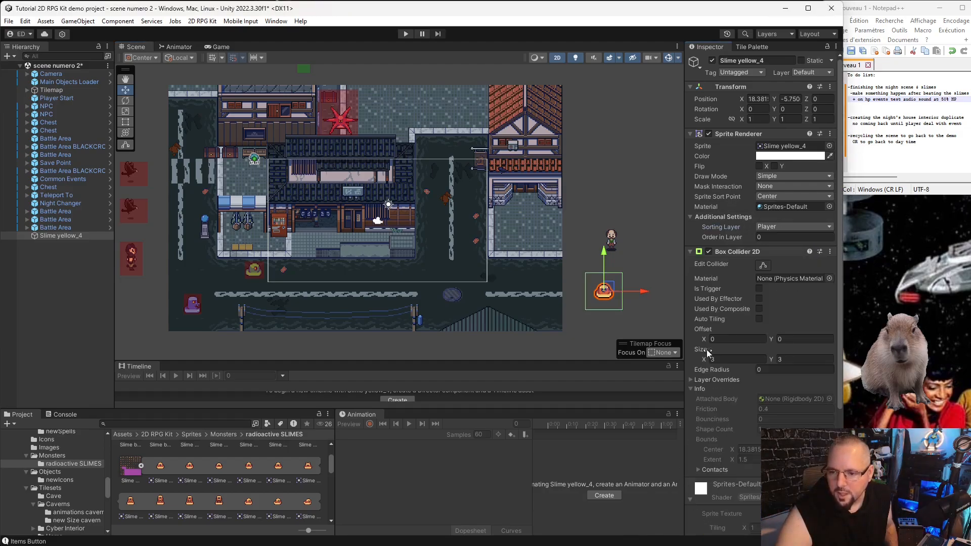
# Switch the handle orientation to Global and move the slime in front of the stone building's entrance, at about X 12, Y 1
pyautogui.moveTo(607, 285); pyautogui.dragTo(624, 264)
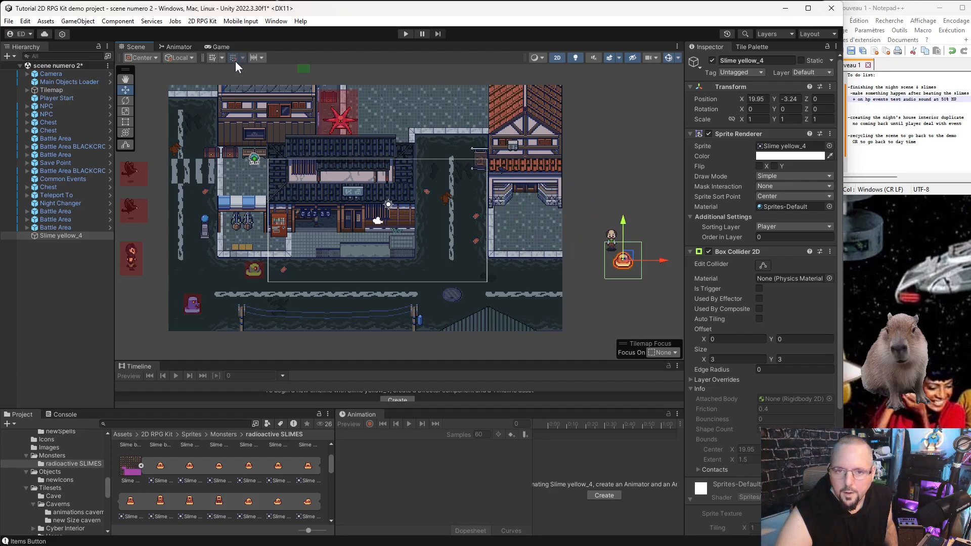
pyautogui.click(193, 56)
pyautogui.click(182, 69)
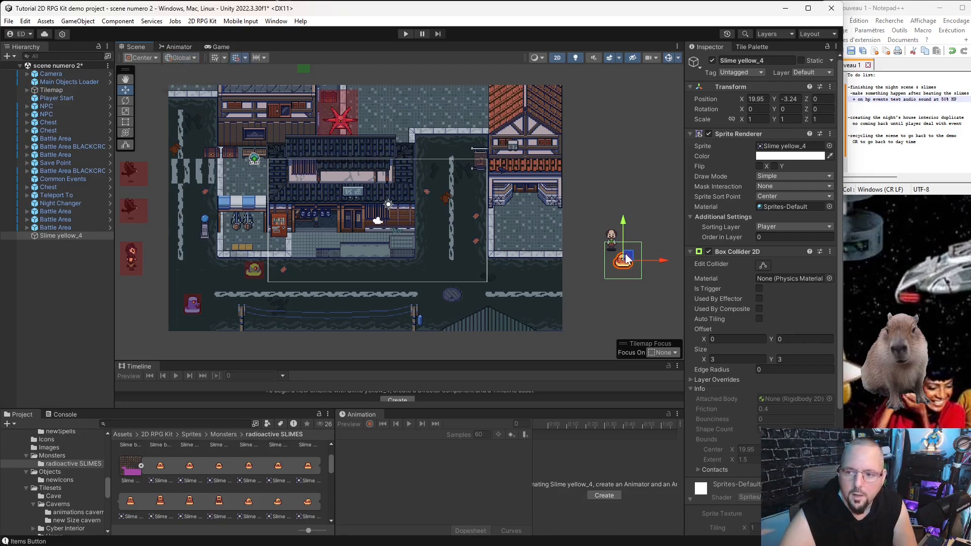
pyautogui.moveTo(626, 259); pyautogui.dragTo(530, 204)
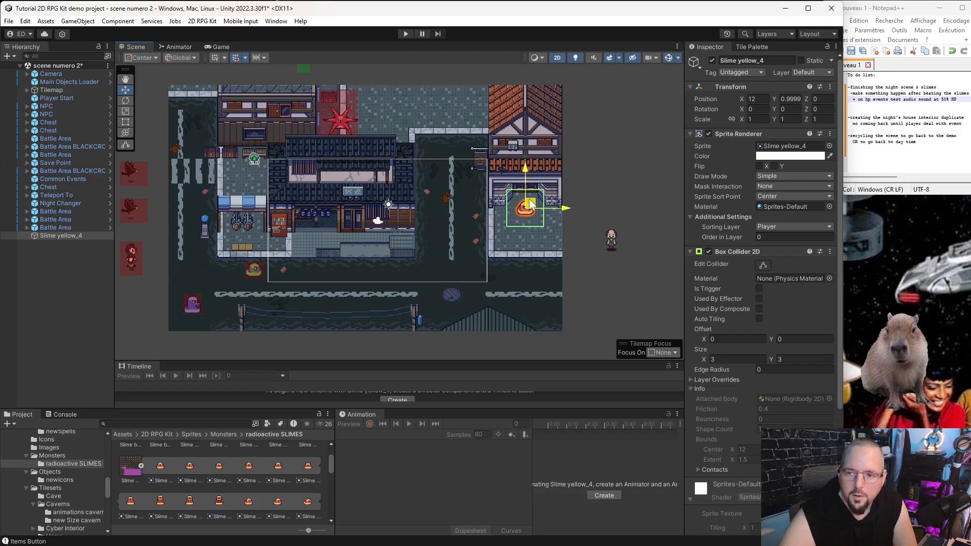
pyautogui.scroll(5, 526, 202)
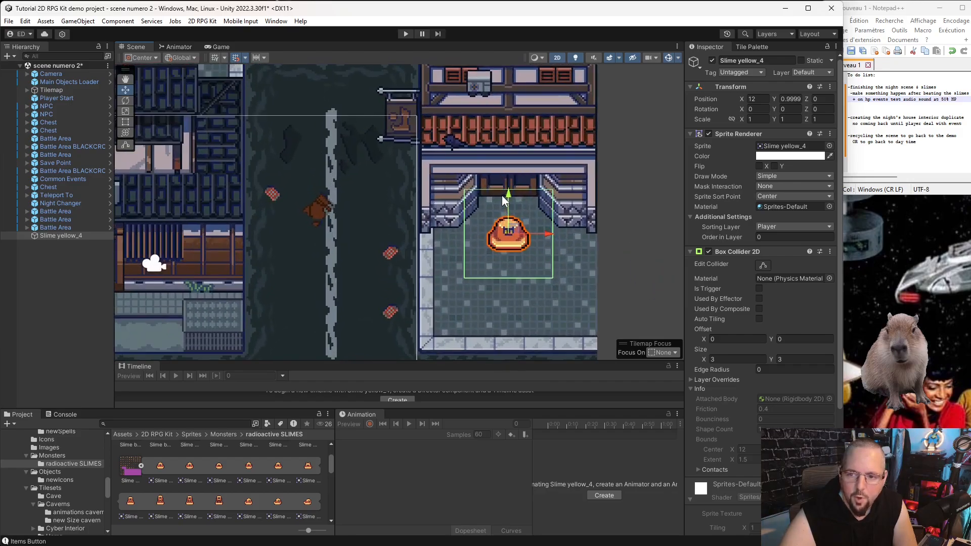
pyautogui.scroll(-2, 542, 247)
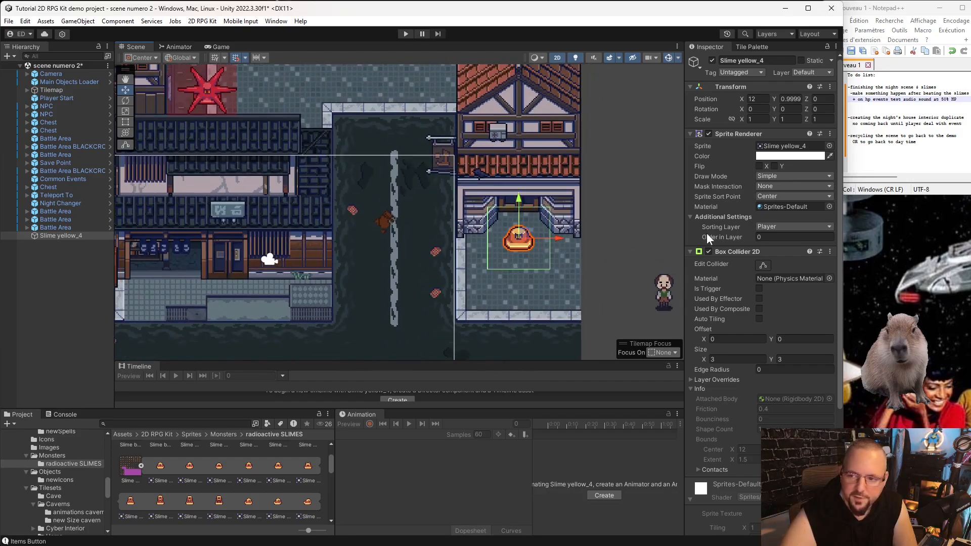
# Reshape the slime's box collider to block the entrance, about 3.49 by 3.32 with a Y offset of about 0.77
pyautogui.click(763, 265)
pyautogui.moveTo(519, 269); pyautogui.dragTo(533, 256)
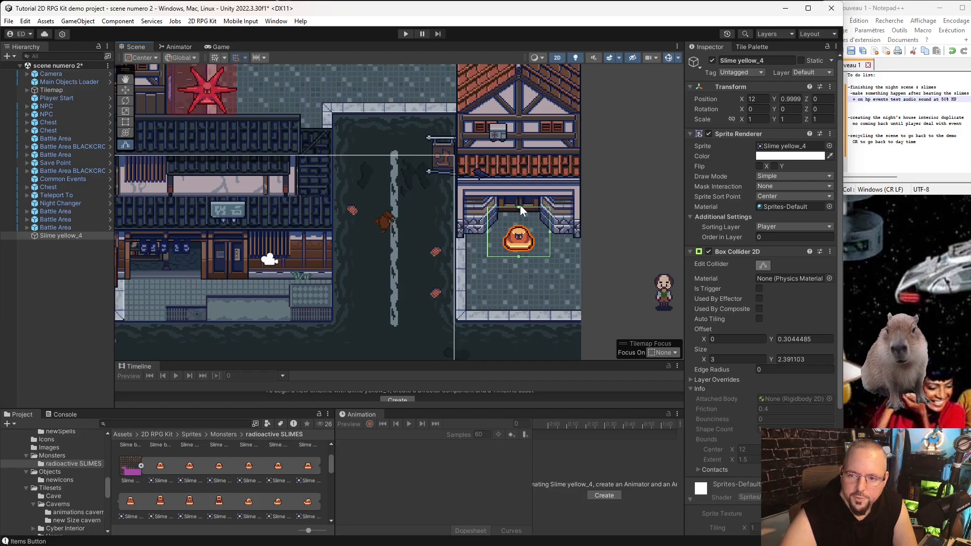
pyautogui.moveTo(520, 206); pyautogui.dragTo(521, 188)
pyautogui.moveTo(554, 221); pyautogui.dragTo(556, 222)
pyautogui.moveTo(488, 224); pyautogui.dragTo(484, 224)
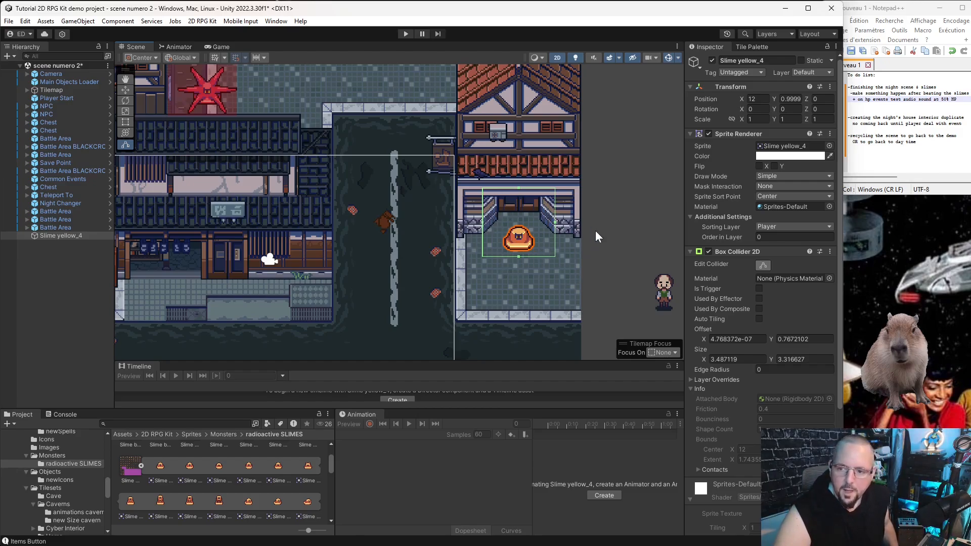
pyautogui.press('w')
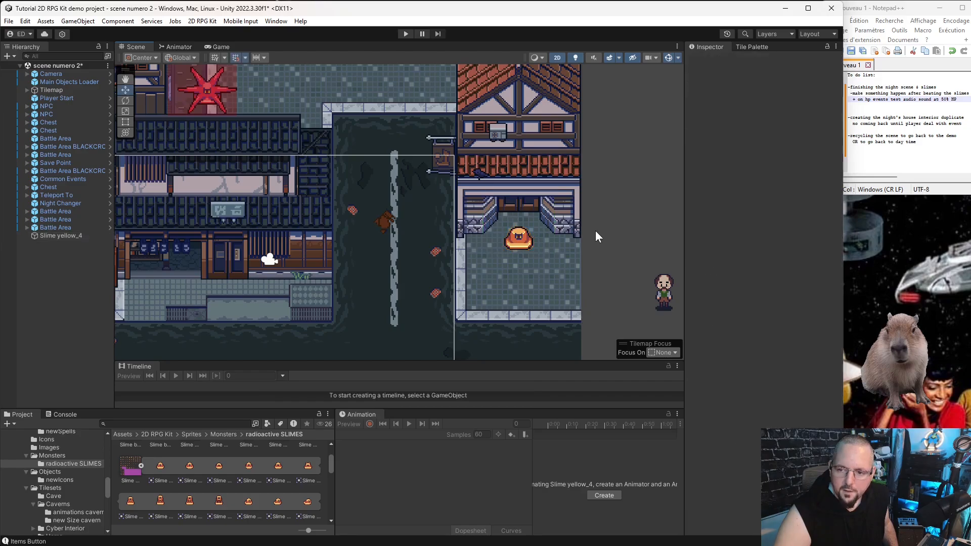
# Create an animation clip for the slime named orangeSlimewidledown in the radioactive SLIMES folder
pyautogui.click(604, 495)
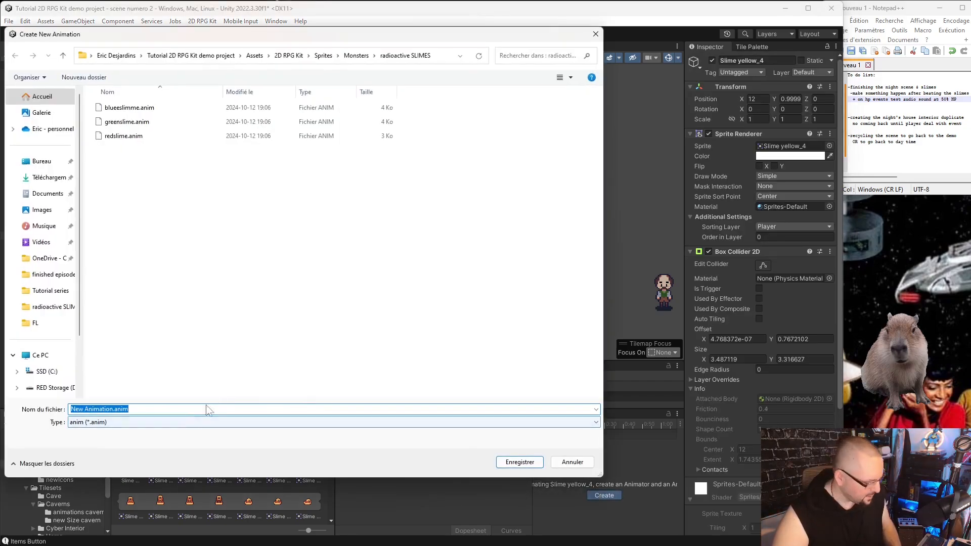
pyautogui.write('orange')
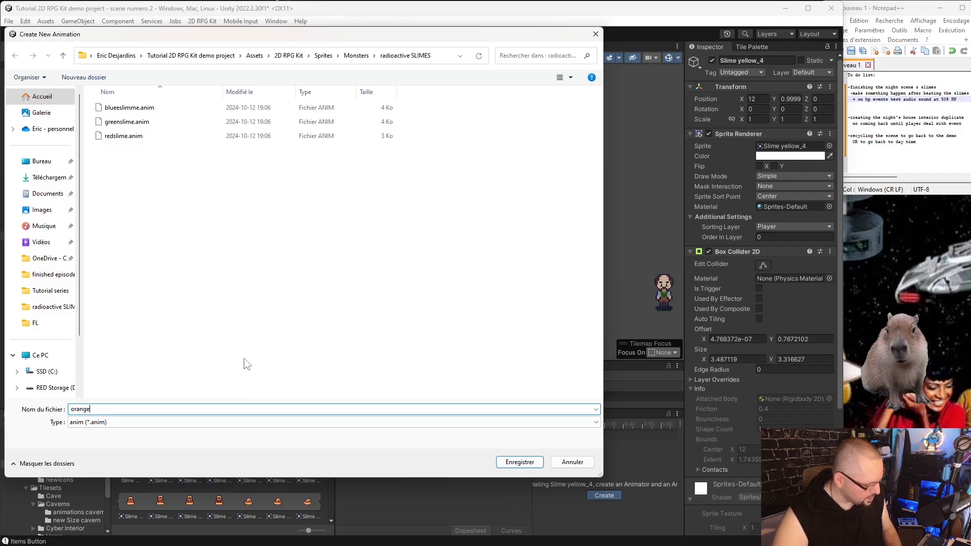
pyautogui.write('Slimew')
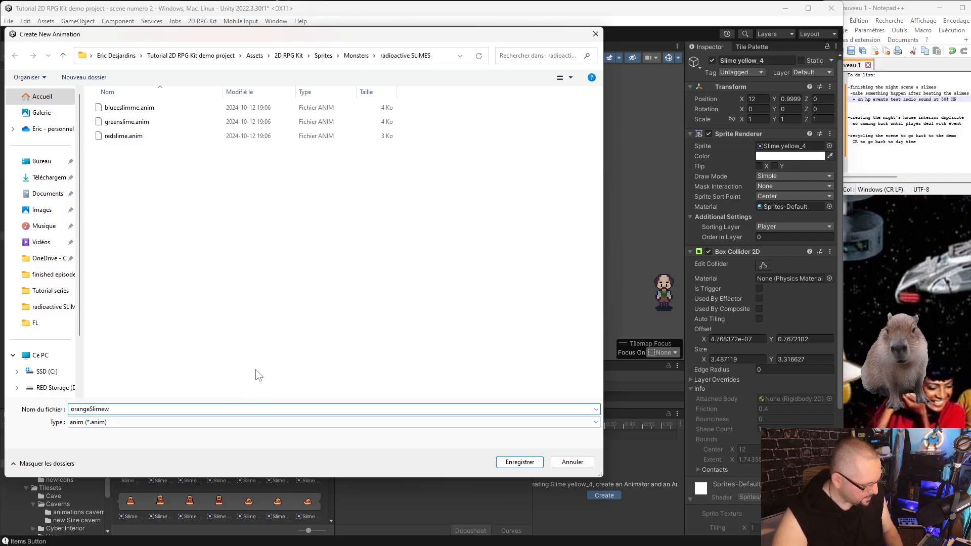
pyautogui.write('idle')
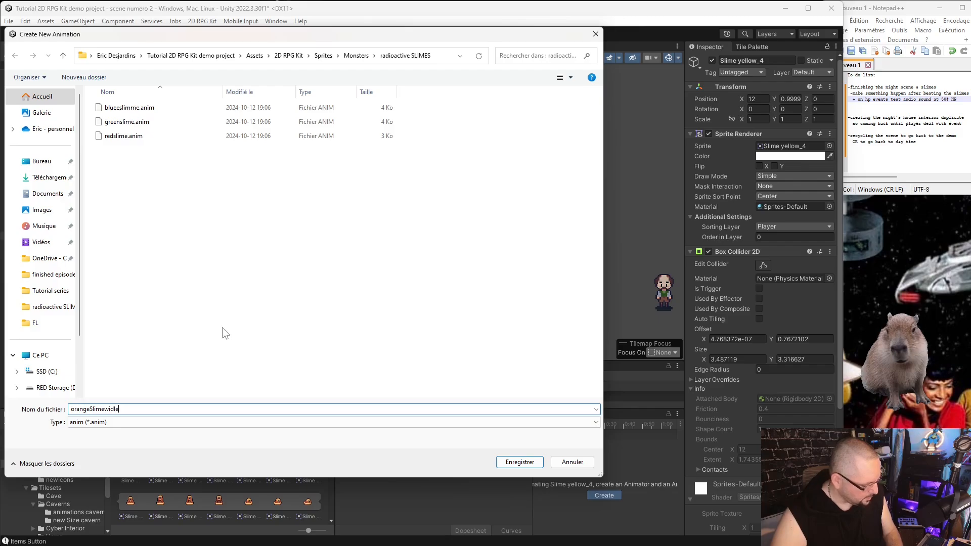
pyautogui.write('down')
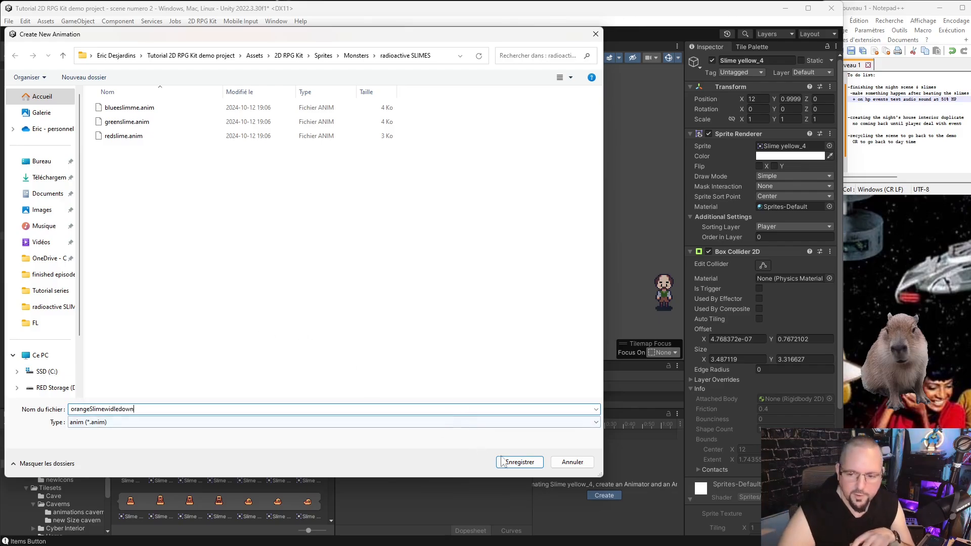
pyautogui.click(506, 461)
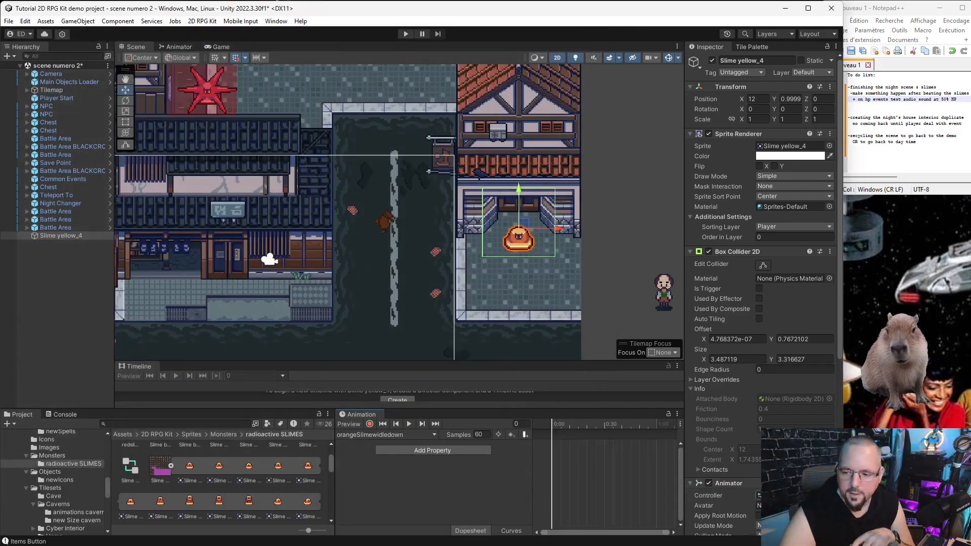
# Add the seven sprites Slime yellow_3 through Slime yellow_9 as keyframes from the start of the orangeSlimewidledown clip
pyautogui.scroll(-5, 730, 404)
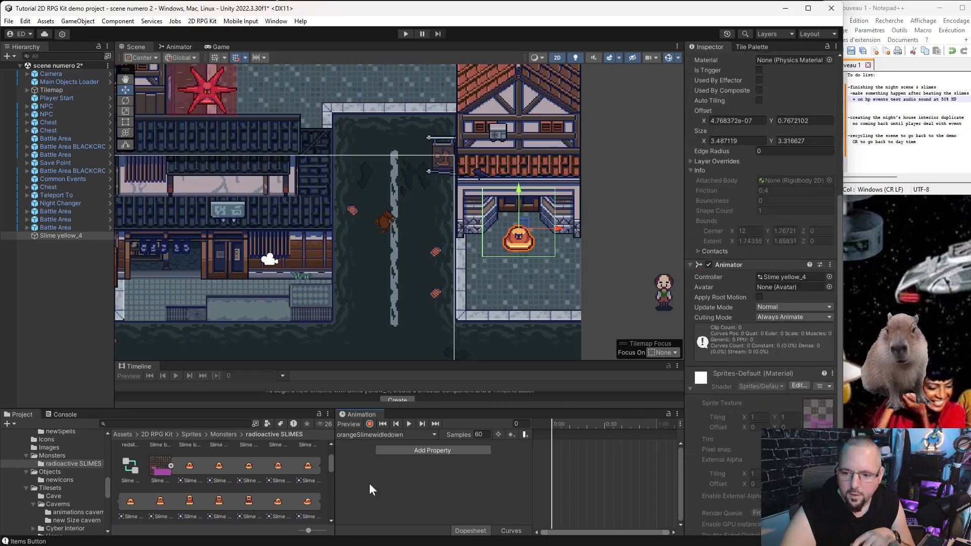
pyautogui.click(277, 466)
pyautogui.hotkey('shift', 'Right')
pyautogui.hotkey('shift', 'Right')
pyautogui.hotkey('shift', 'Right')
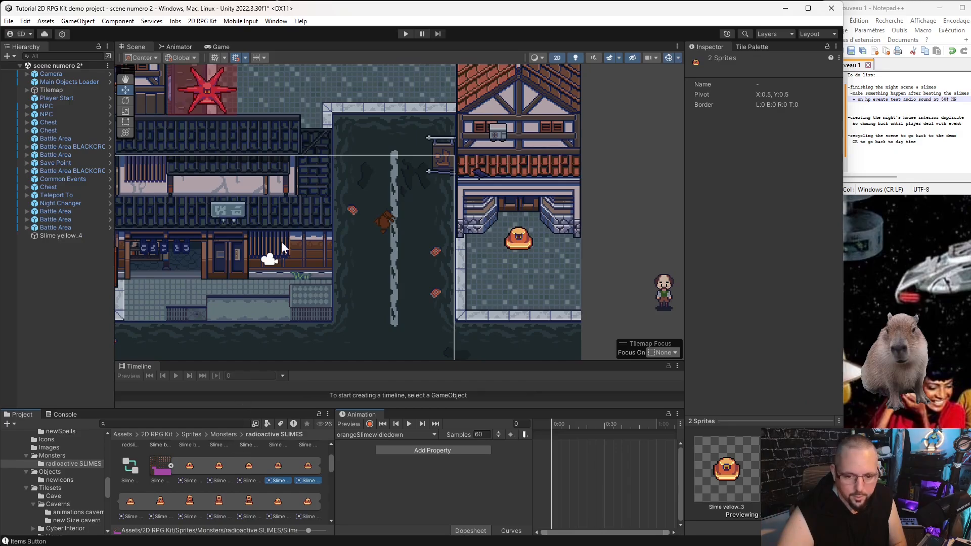
pyautogui.hotkey('shift', 'Right')
pyautogui.hotkey('shift', 'Right')
pyautogui.hotkey('shift', 'Right')
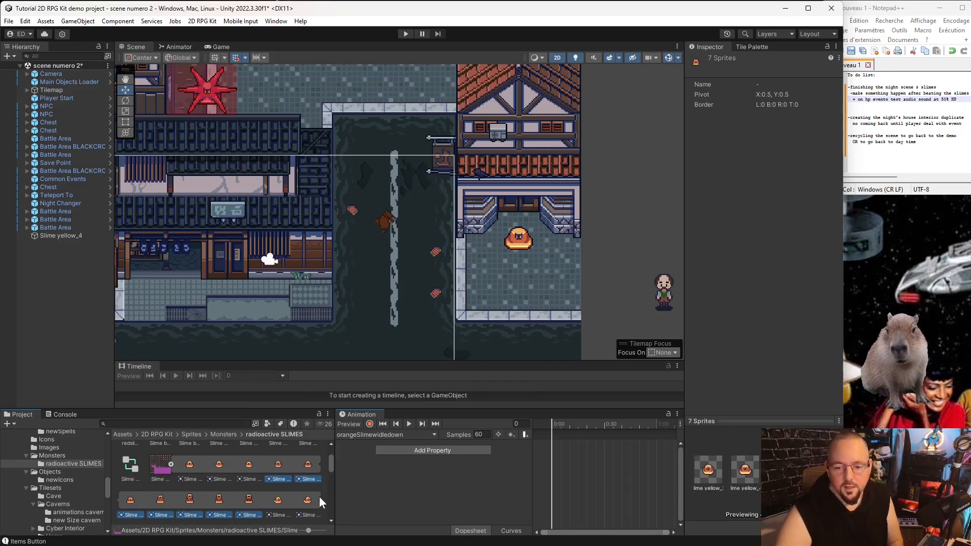
pyautogui.moveTo(277, 460); pyautogui.dragTo(551, 438)
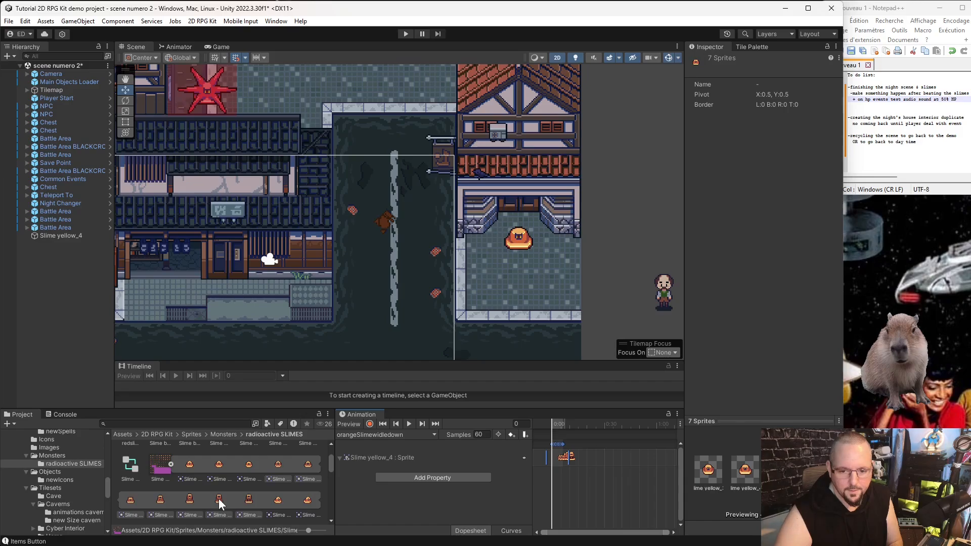
pyautogui.click(573, 474)
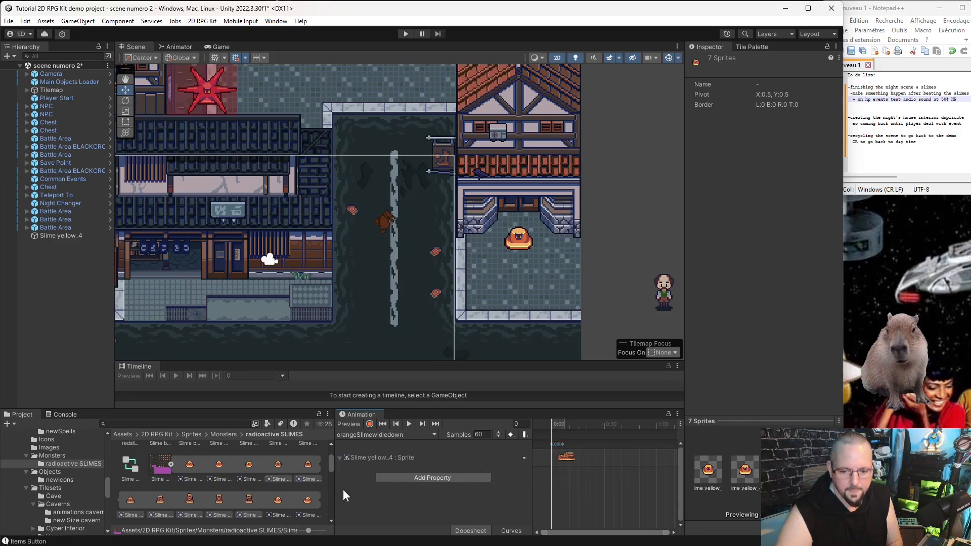
# Append Slime yellow_8, 7, 6, 5 and 4 in descending order after the clip's last keyframe
pyautogui.scroll(3, 582, 459)
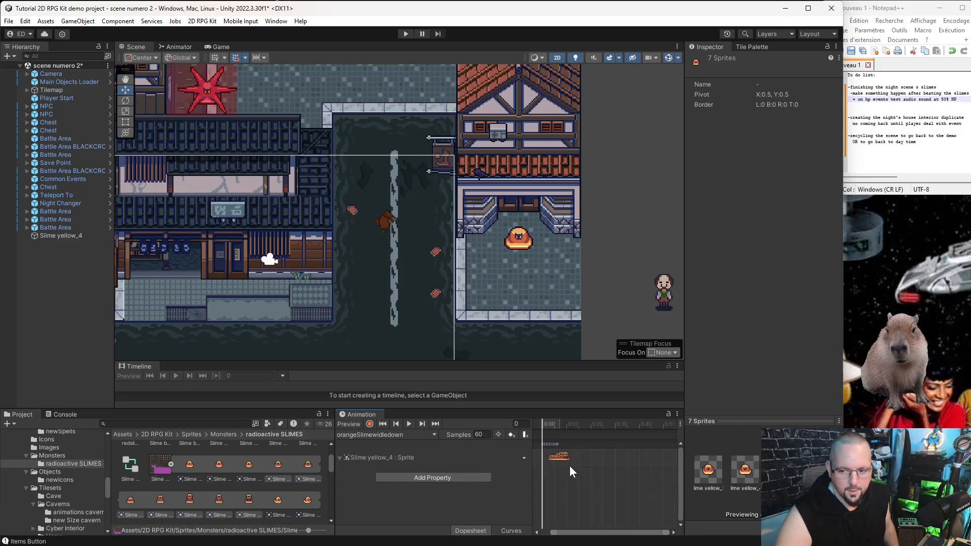
pyautogui.scroll(3, 560, 465)
pyautogui.moveTo(222, 499); pyautogui.dragTo(221, 499)
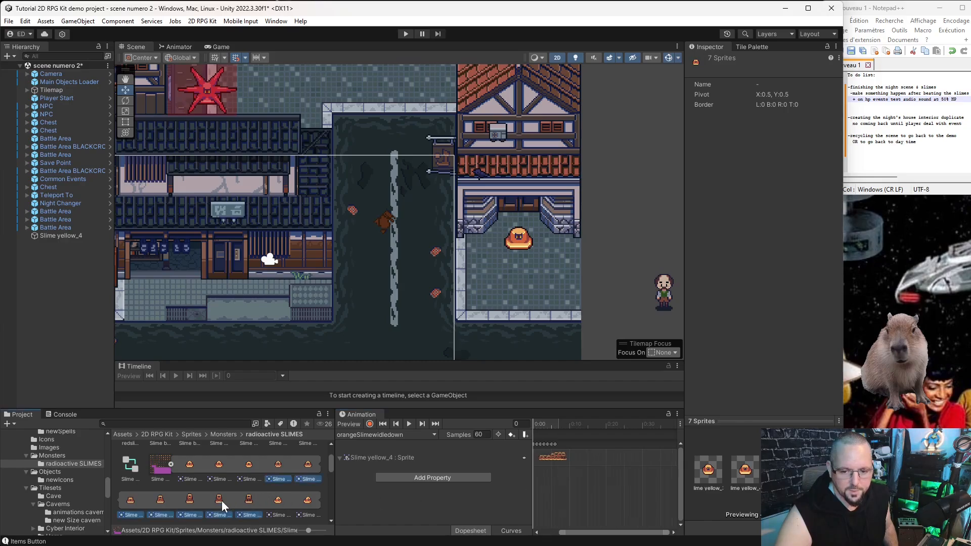
pyautogui.click(221, 500)
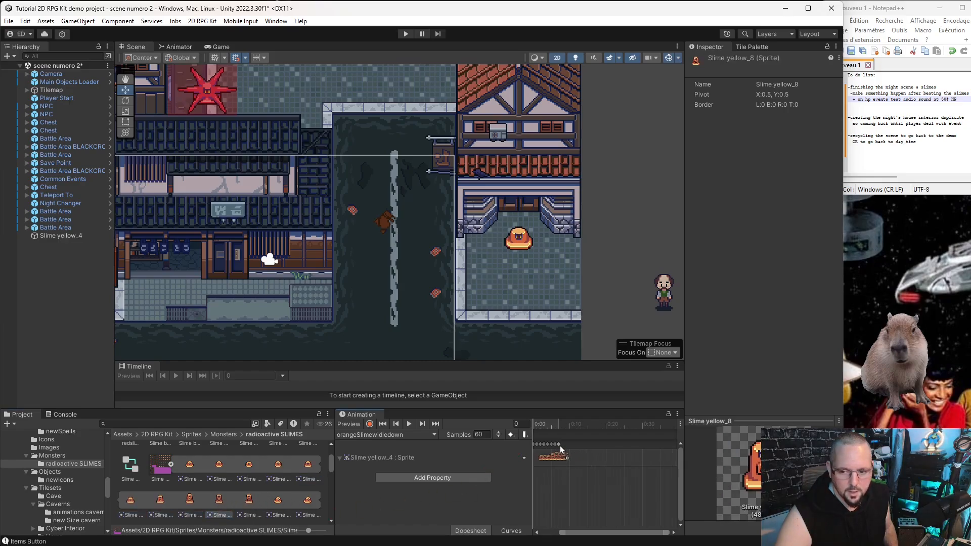
pyautogui.moveTo(190, 499); pyautogui.dragTo(566, 454)
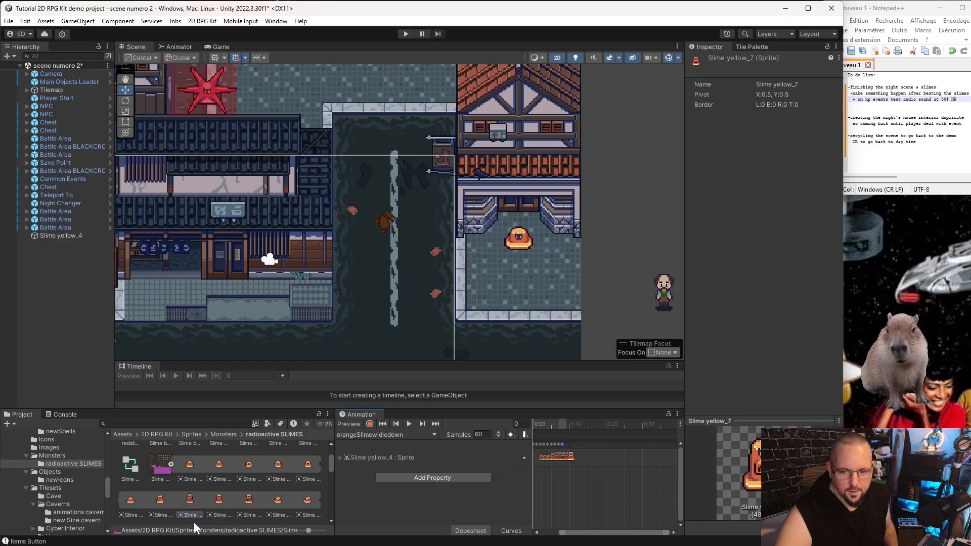
pyautogui.moveTo(161, 500); pyautogui.dragTo(566, 453)
pyautogui.moveTo(132, 498); pyautogui.dragTo(570, 448)
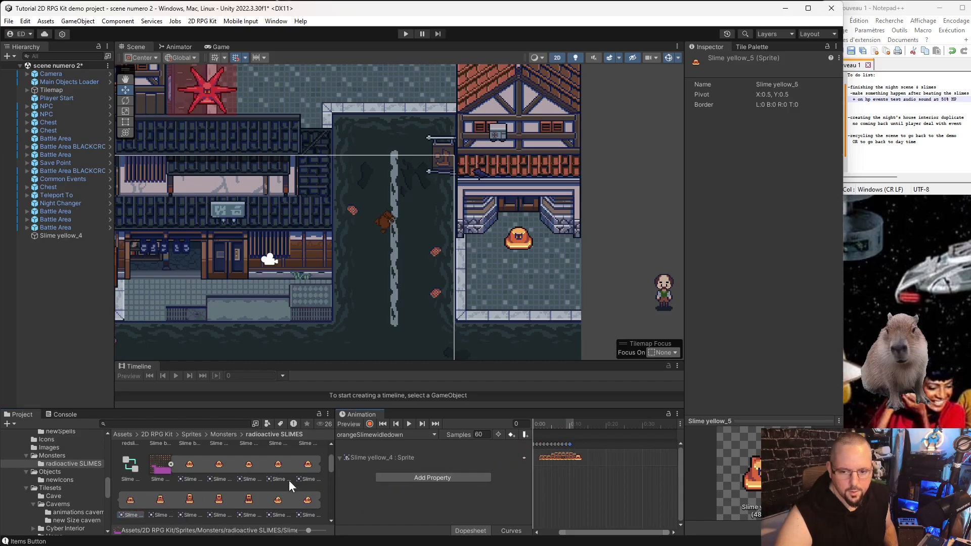
pyautogui.moveTo(307, 466); pyautogui.dragTo(538, 451)
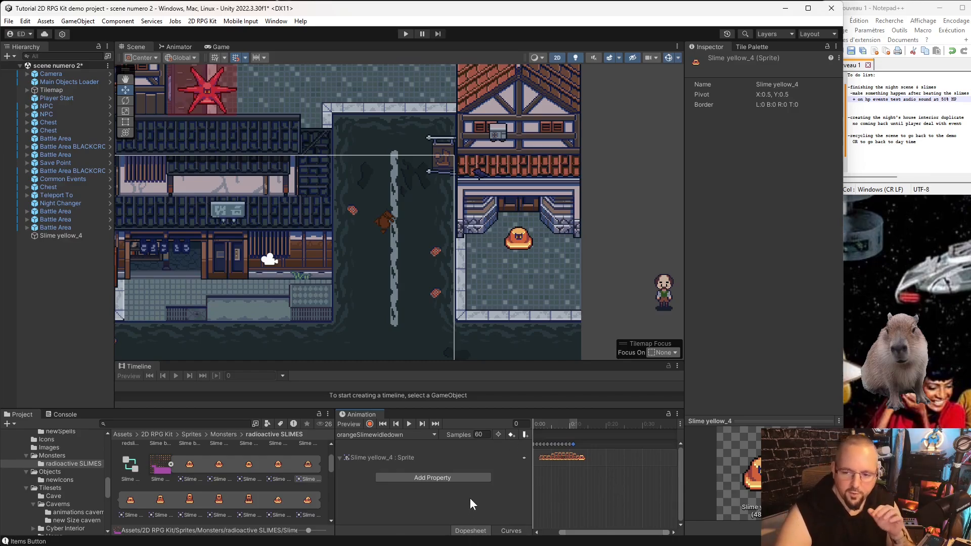
# Set the orangeSlimewidledown clip to 6 samples, preview its playback, and collapse the expanded slime sprite sheet
pyautogui.click(484, 434)
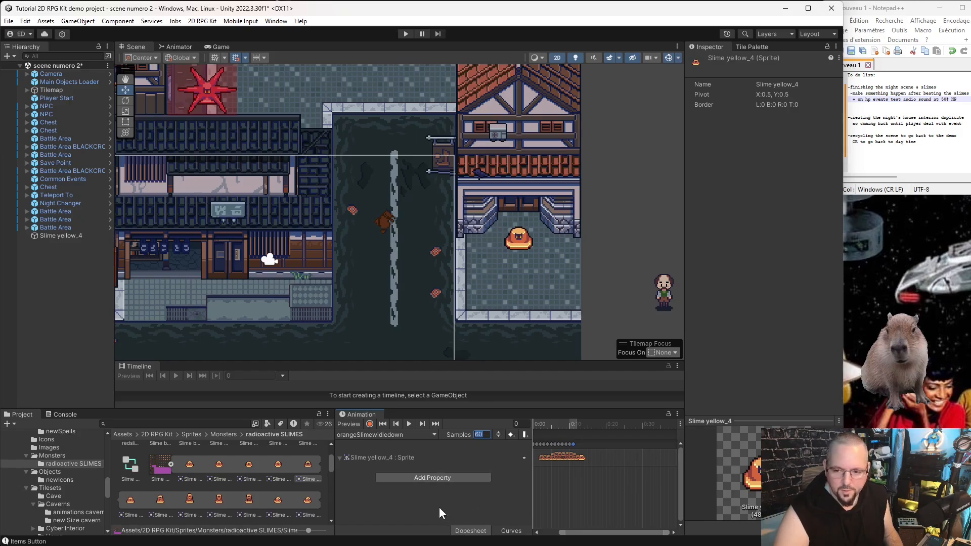
pyautogui.write('6')
pyautogui.press('Return')
pyautogui.click(410, 424)
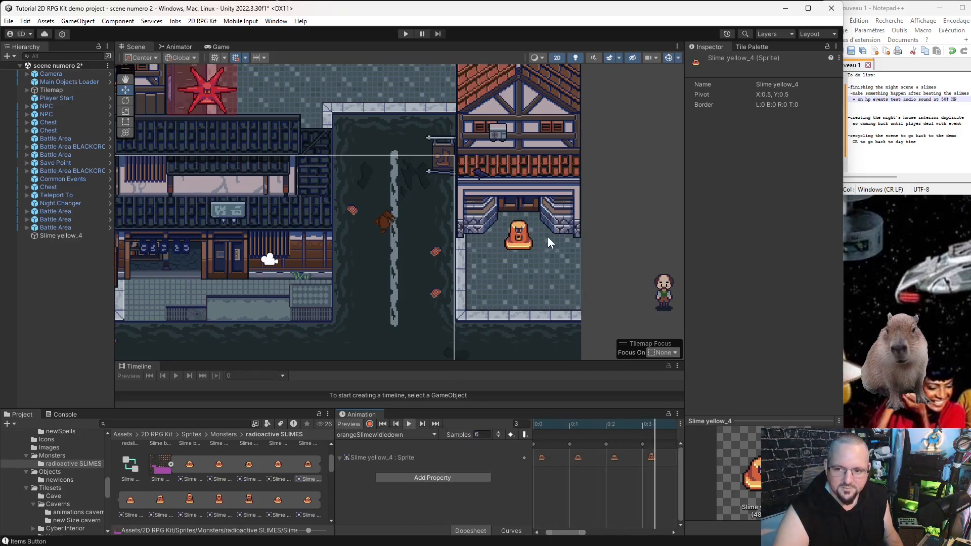
pyautogui.click(408, 424)
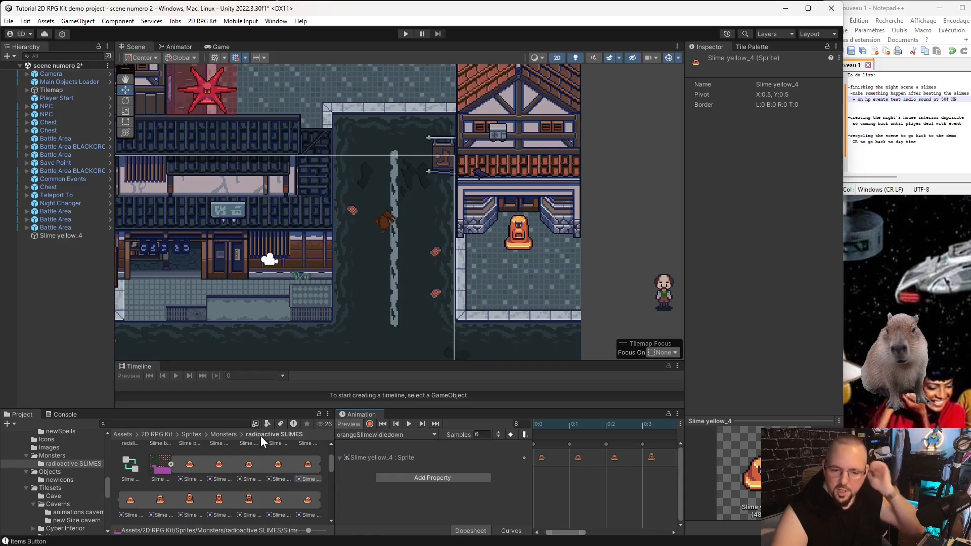
pyautogui.click(171, 464)
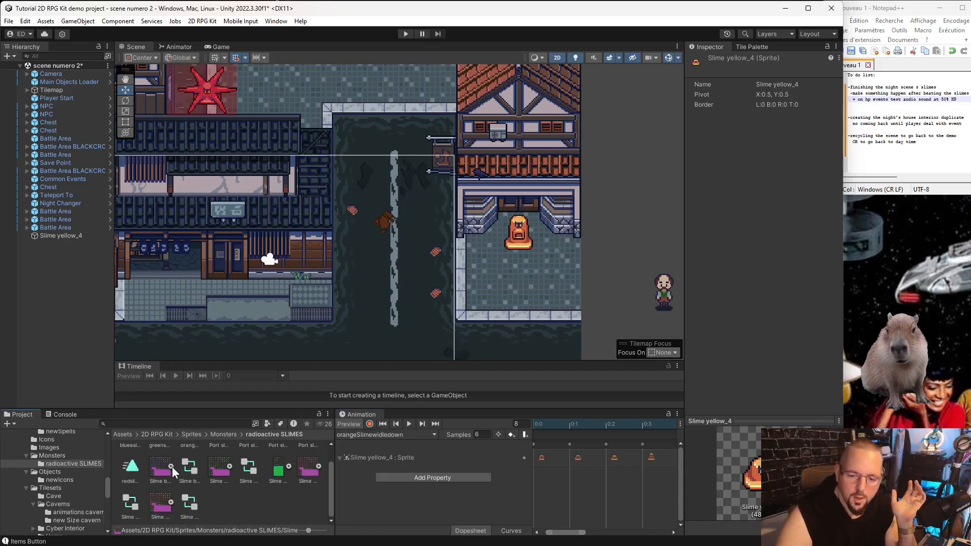
# Scale the orange slime to 1.2 on both X and Y and preview its idle animation
pyautogui.click(510, 243)
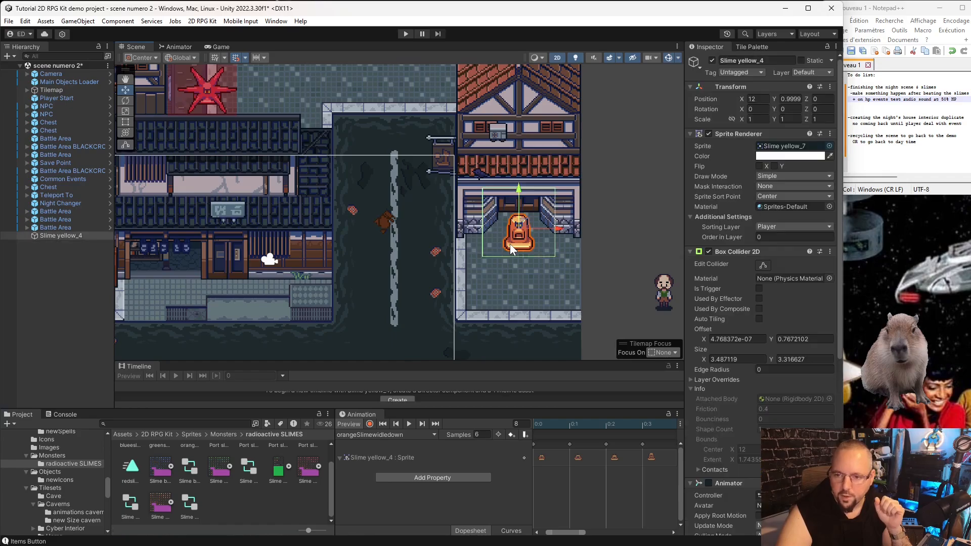
pyautogui.click(756, 118)
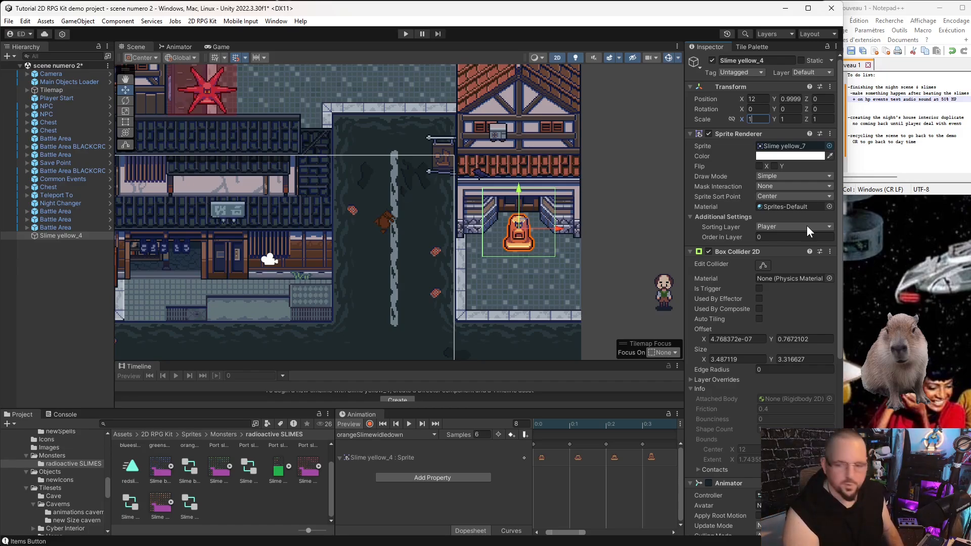
pyautogui.write('.2')
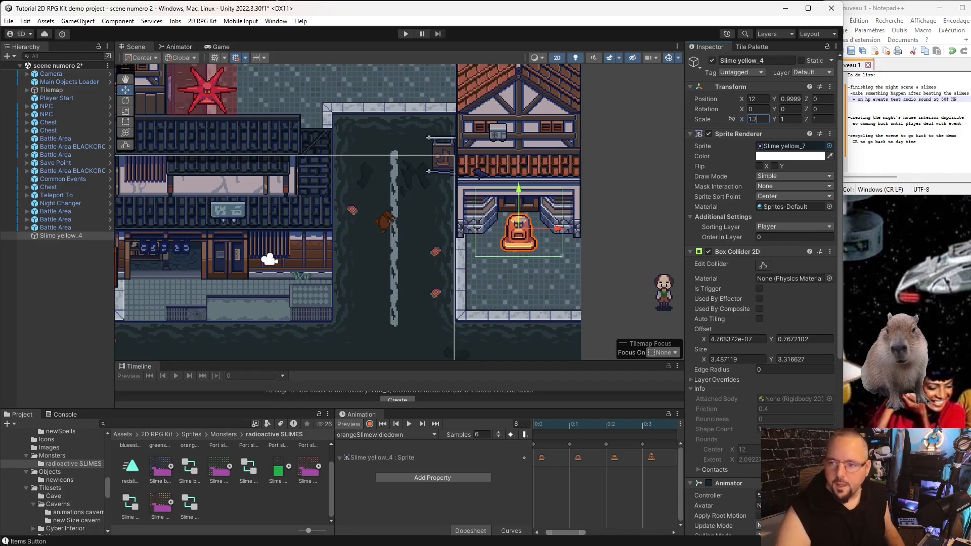
pyautogui.click(792, 121)
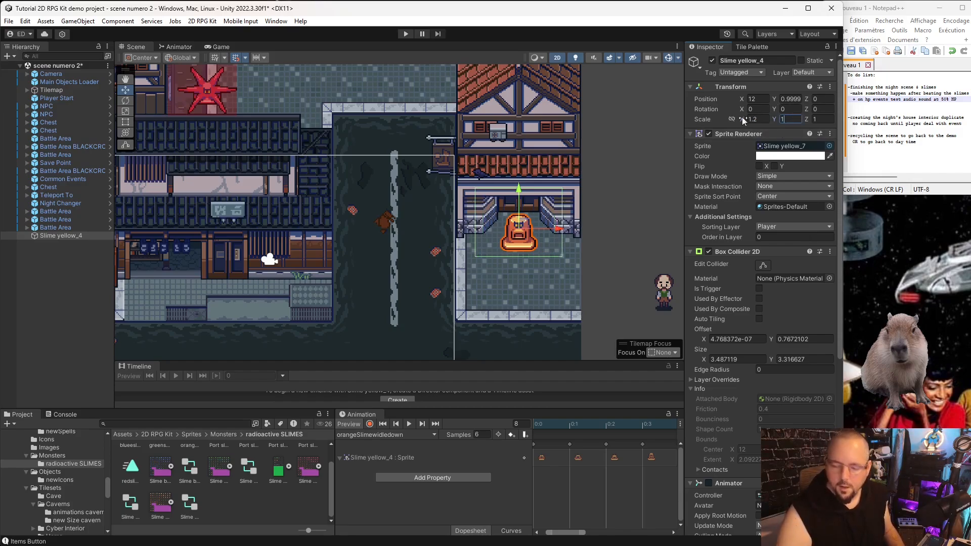
pyautogui.write('.2')
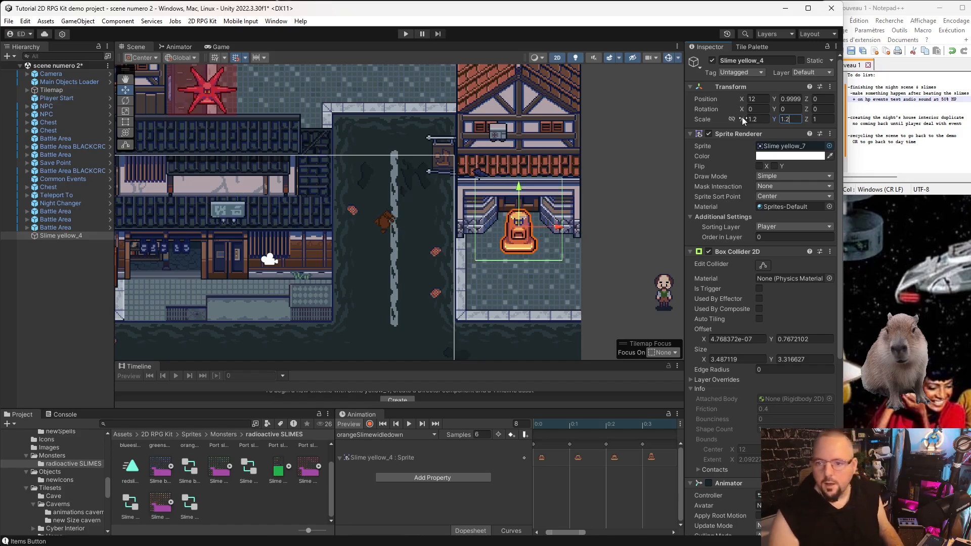
pyautogui.click(618, 209)
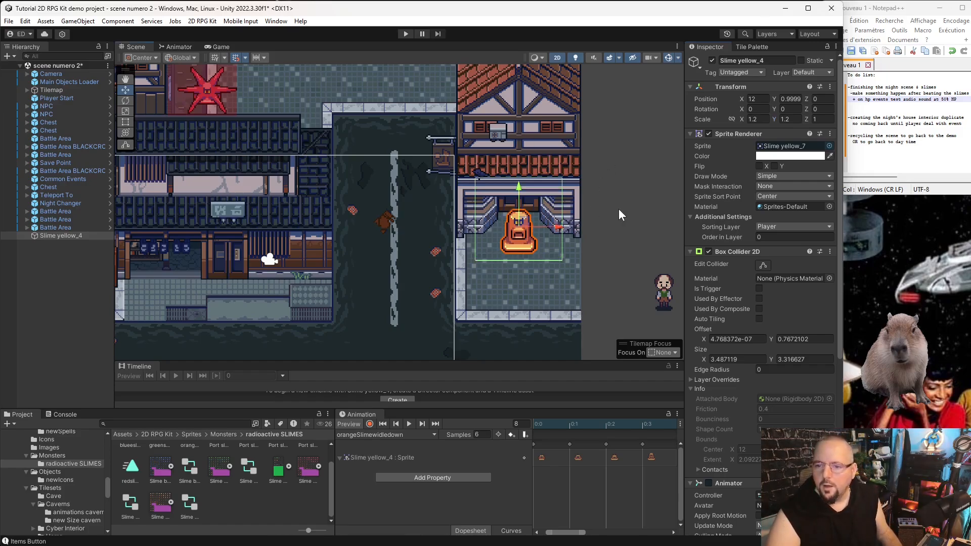
pyautogui.click(409, 425)
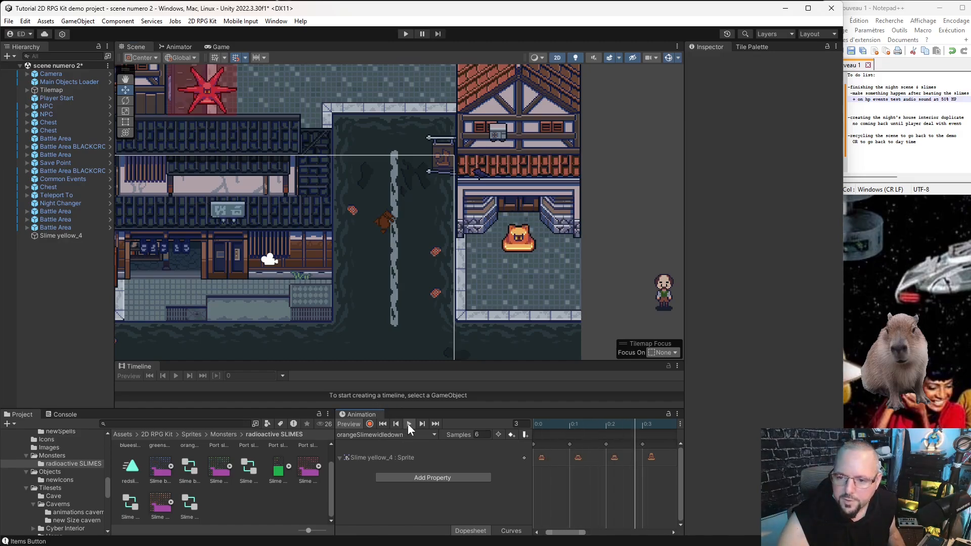
# Set the orange slime's X scale to 1.4 and preview the animation at the building entrance
pyautogui.click(517, 223)
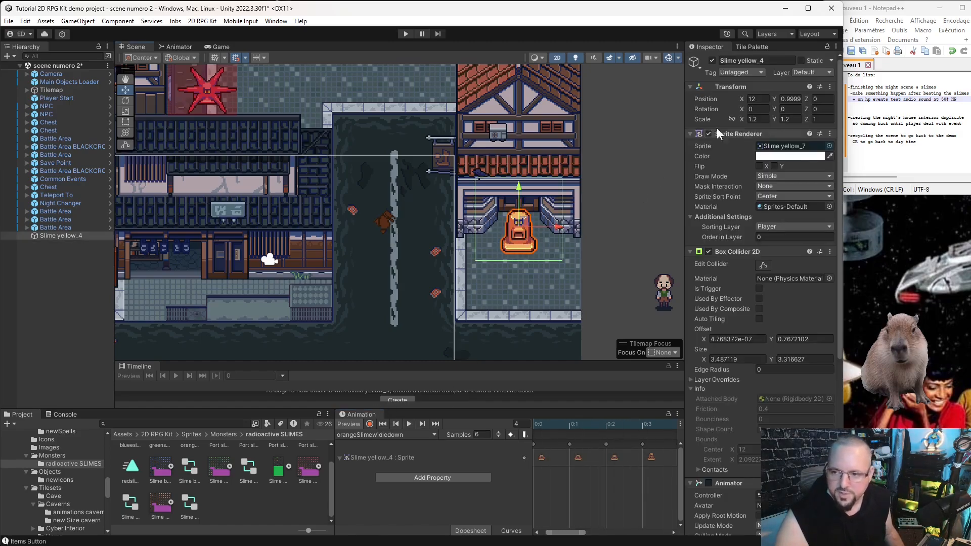
pyautogui.click(760, 120)
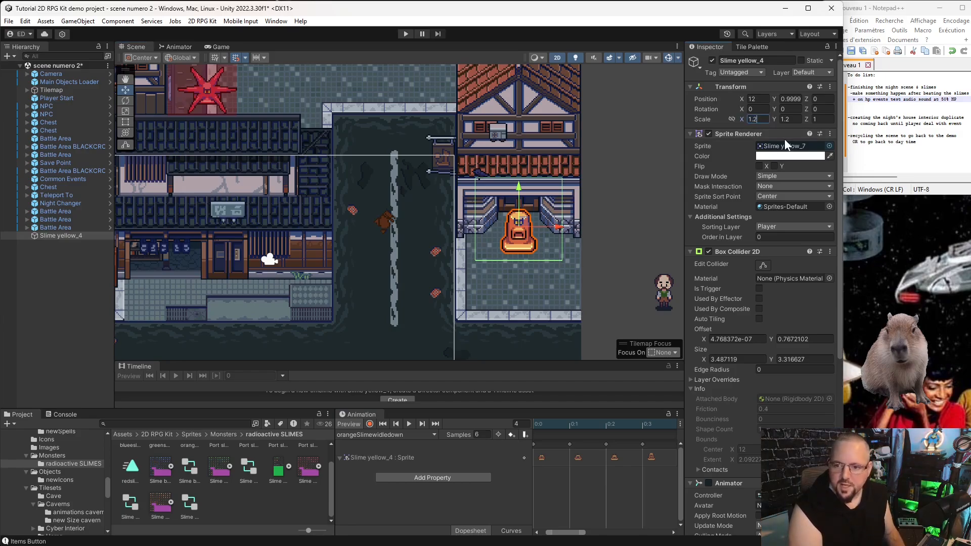
pyautogui.press('BackSpace')
pyautogui.write('4')
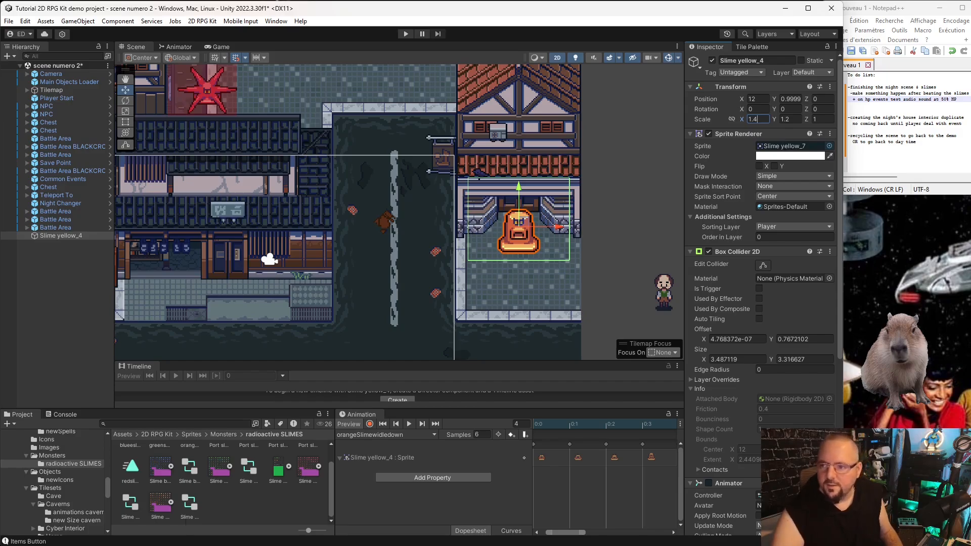
pyautogui.click(477, 519)
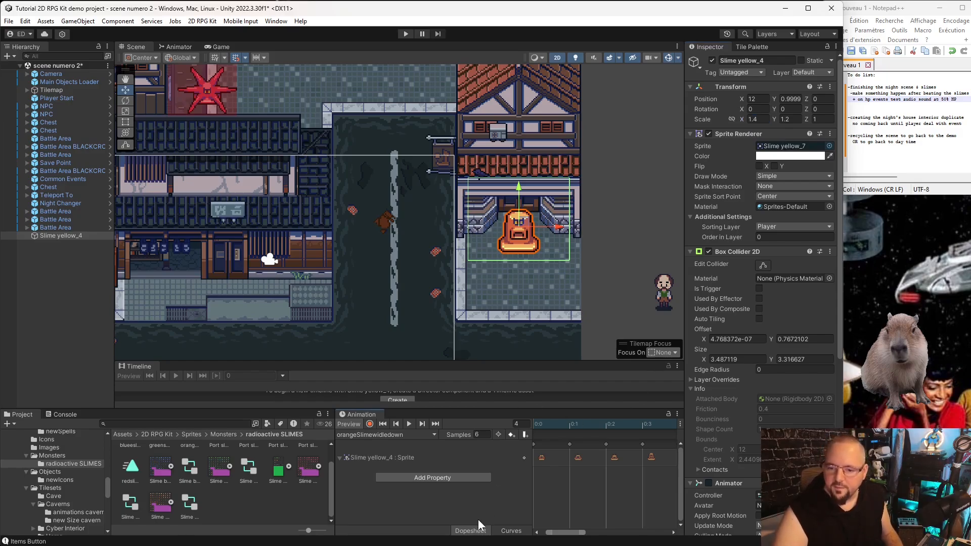
pyautogui.click(408, 426)
pyautogui.click(603, 246)
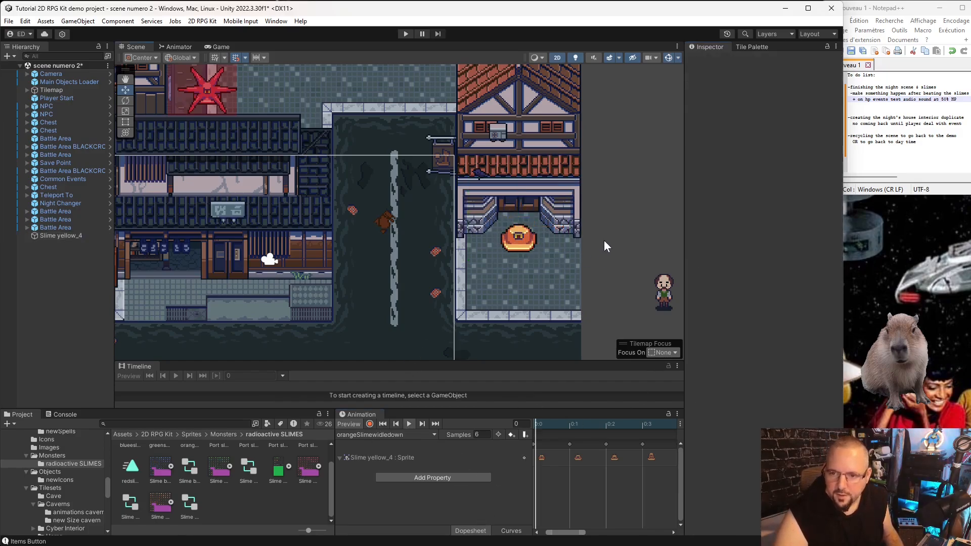
pyautogui.scroll(5, 601, 238)
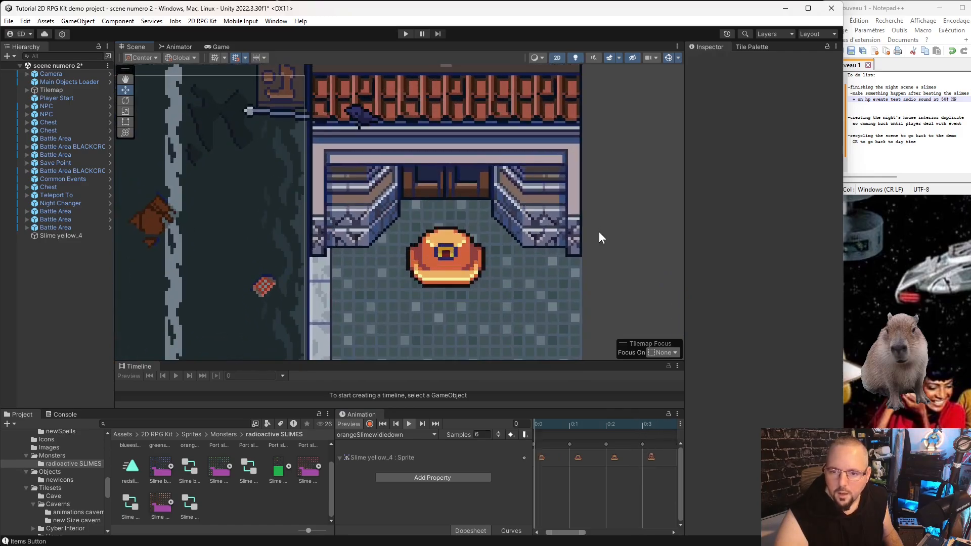
pyautogui.scroll(-5, 557, 238)
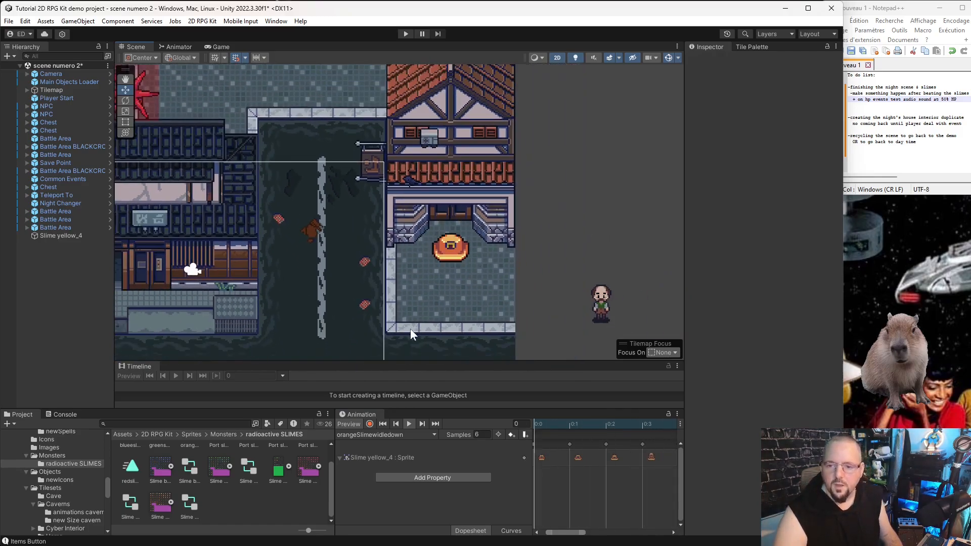
# Narrow the slime's box collider from both sides to about 2.87 wide, with an X offset of about 0.05
pyautogui.scroll(-2, 484, 263)
pyautogui.click(455, 248)
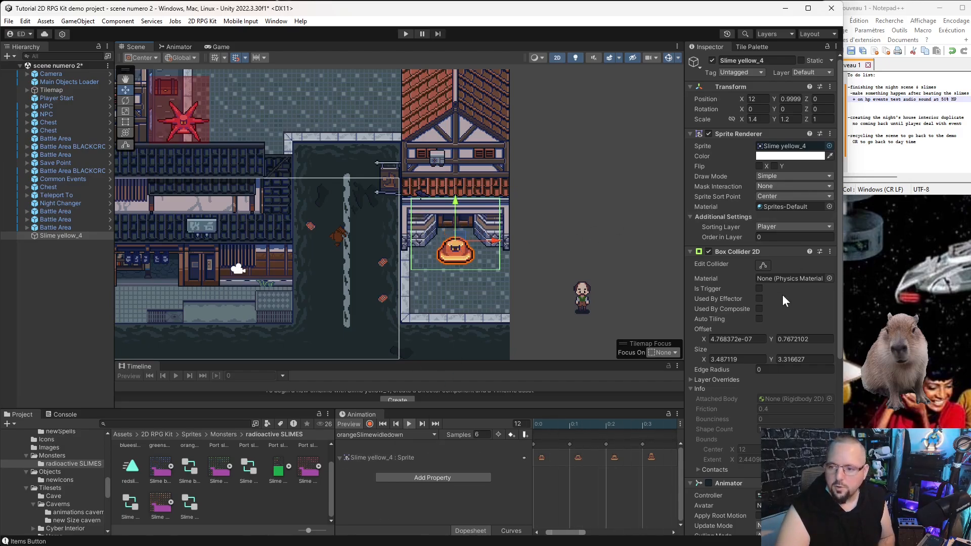
pyautogui.click(763, 265)
pyautogui.moveTo(411, 236); pyautogui.dragTo(422, 238)
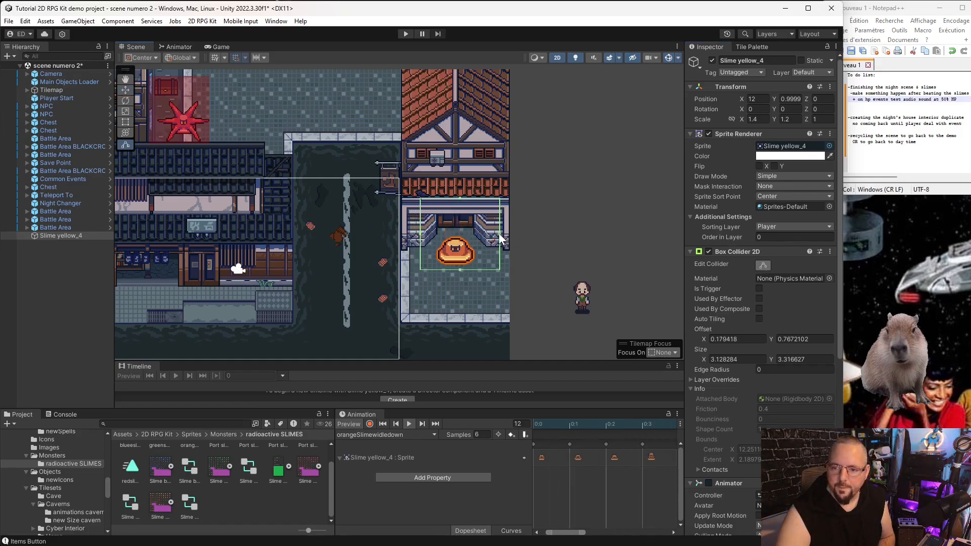
pyautogui.moveTo(499, 233); pyautogui.dragTo(492, 231)
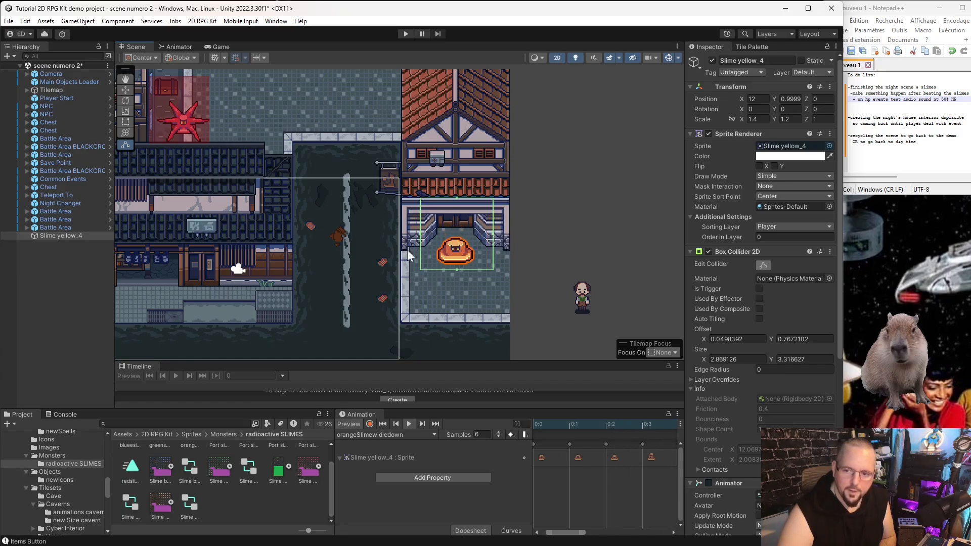
pyautogui.click(543, 268)
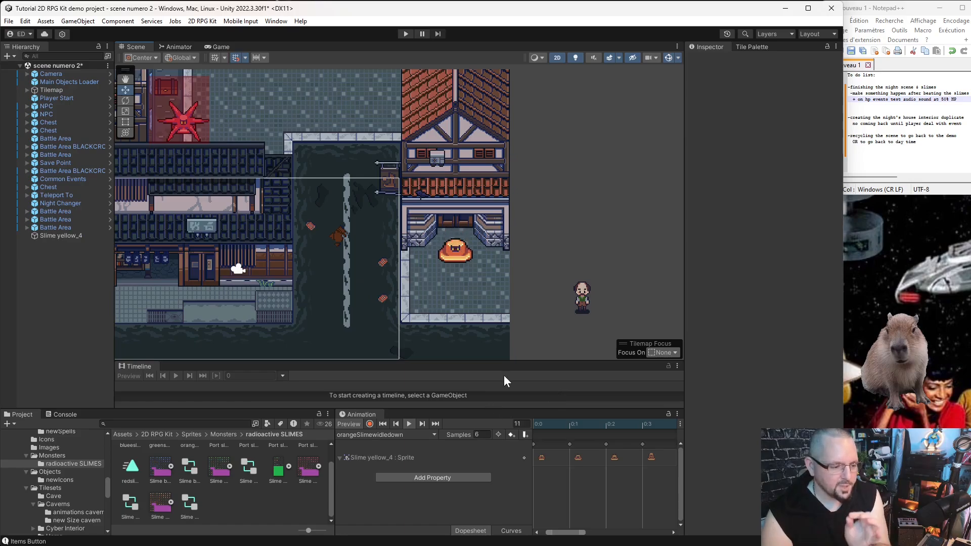
# Add a 2D RPG Kit Battle Area centred on the orange slime and make Slime yellow_4 its child
pyautogui.scroll(2, 438, 292)
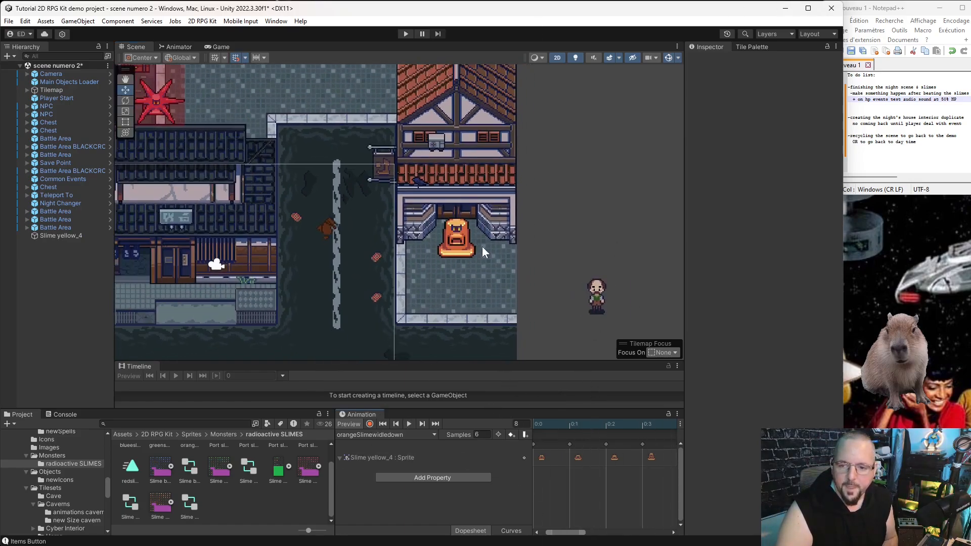
pyautogui.click(458, 259)
pyautogui.click(453, 262)
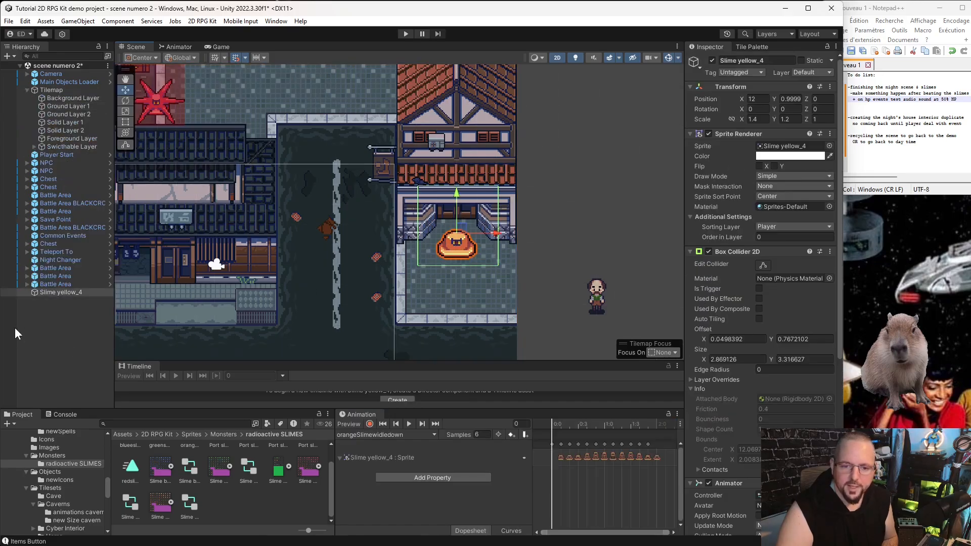
pyautogui.rightClick(54, 312)
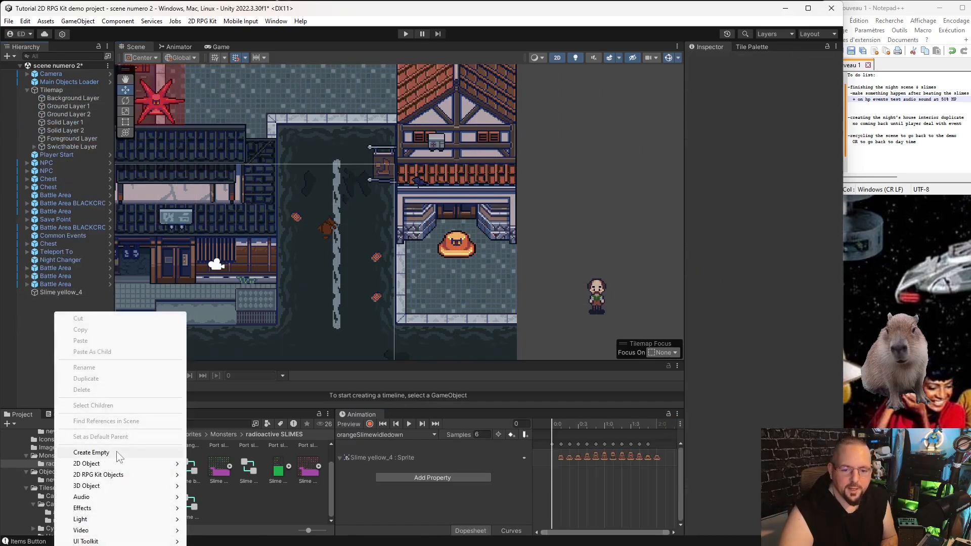
pyautogui.moveTo(122, 475)
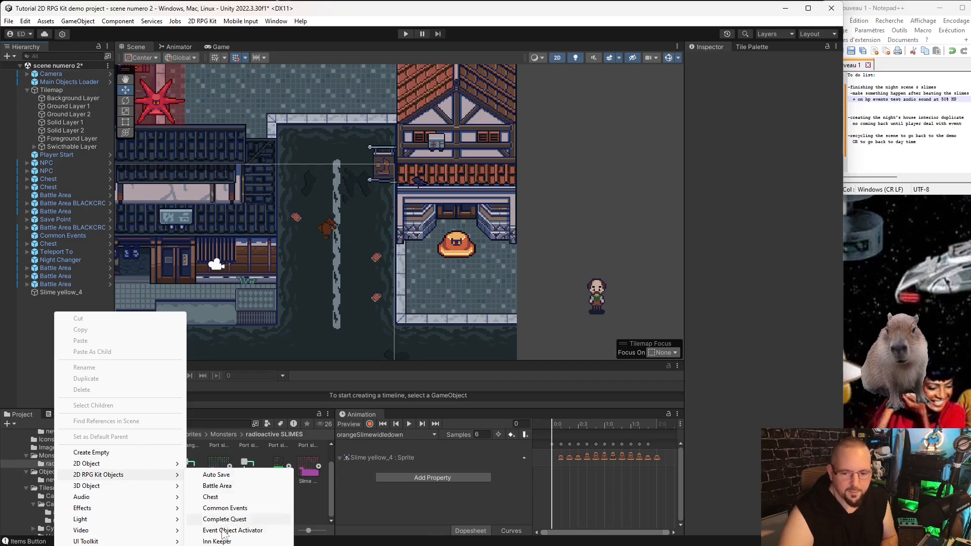
pyautogui.click(227, 487)
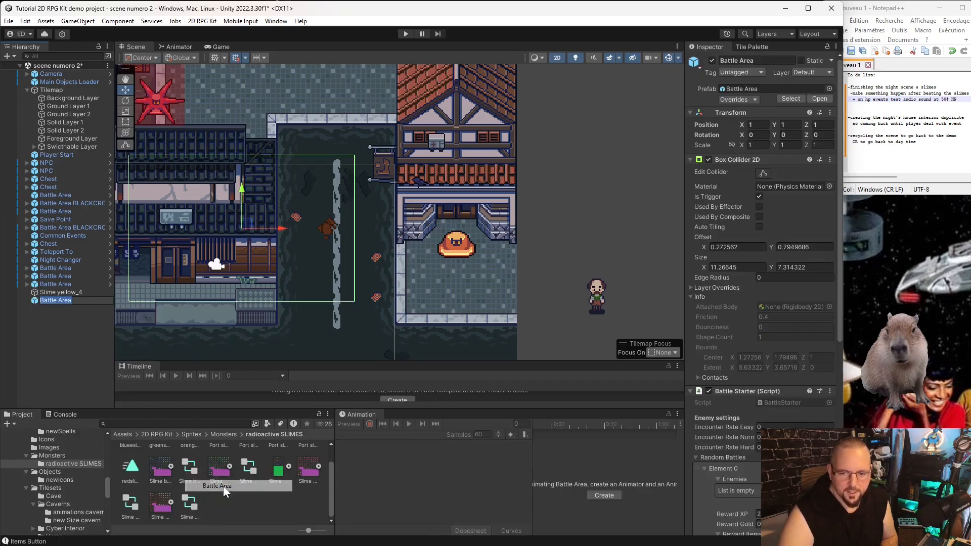
pyautogui.moveTo(249, 227); pyautogui.dragTo(461, 249)
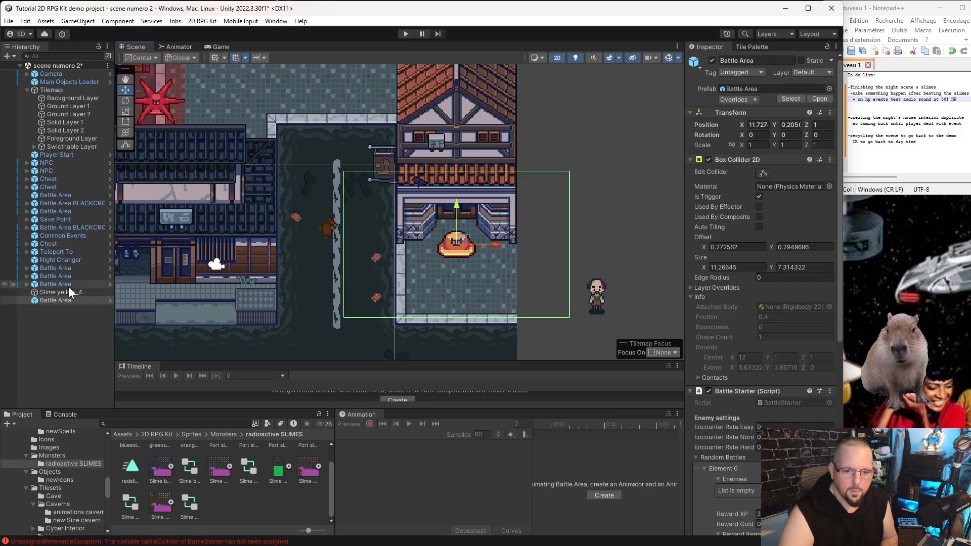
pyautogui.moveTo(69, 290)
pyautogui.mouseDown()
pyautogui.moveTo(80, 293)
pyautogui.moveTo(62, 300)
pyautogui.mouseUp()
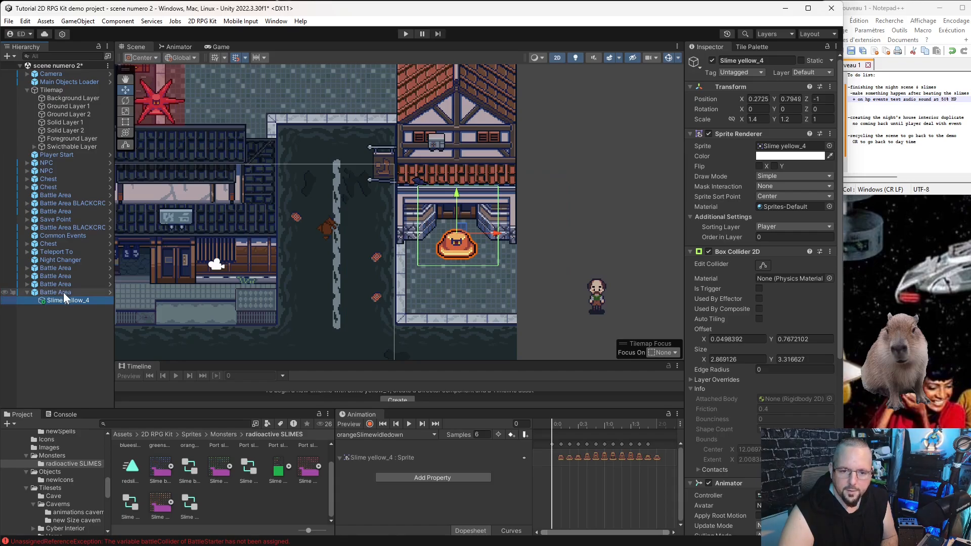
# Shrink the new Battle Area's box collider around the slime to about 2.83 by 4.56, offset about 0.32, 1.54
pyautogui.click(62, 292)
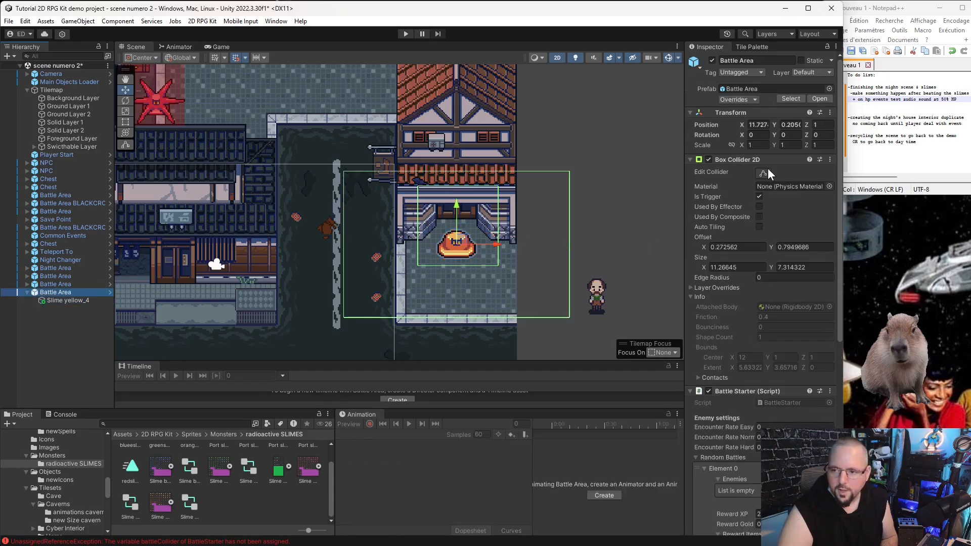
pyautogui.click(764, 174)
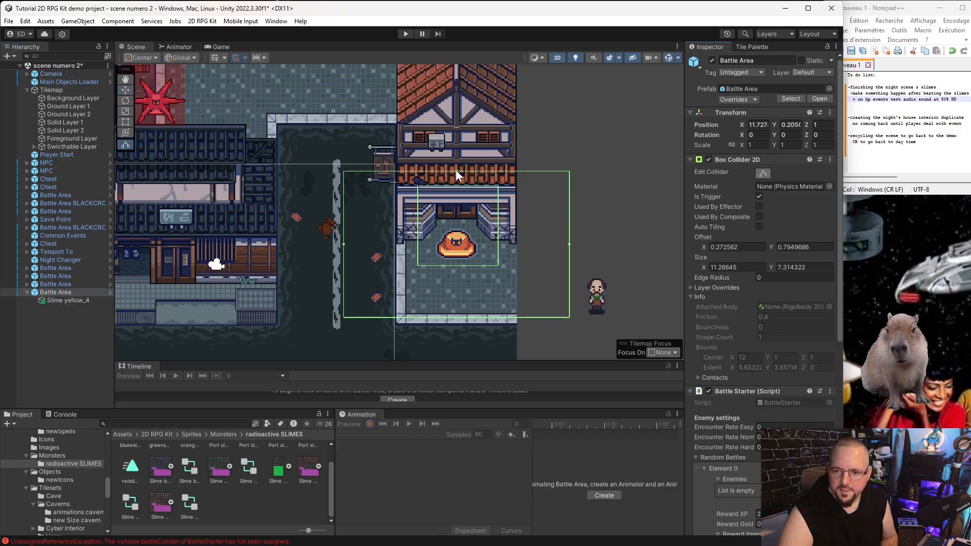
pyautogui.moveTo(456, 171); pyautogui.dragTo(462, 183)
pyautogui.moveTo(342, 250); pyautogui.dragTo(429, 251)
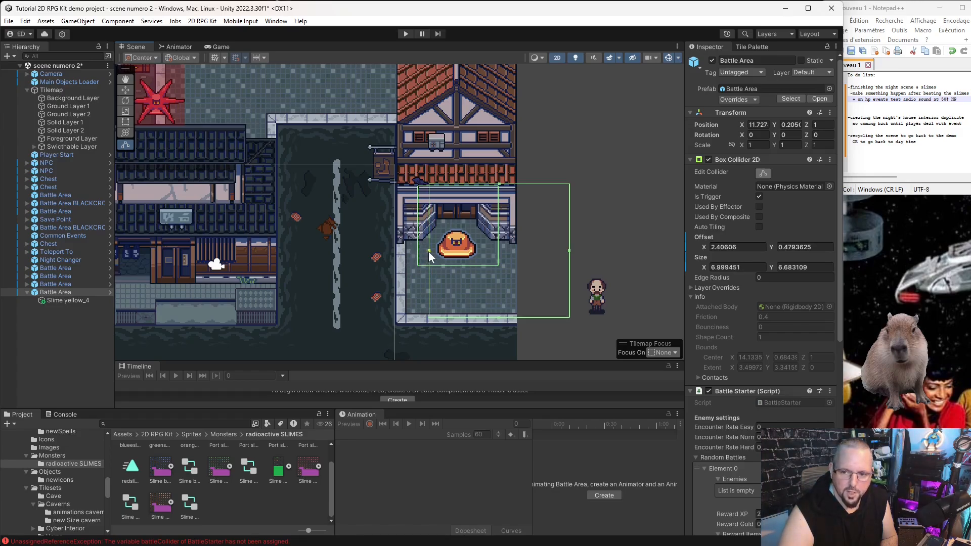
pyautogui.moveTo(567, 251); pyautogui.dragTo(484, 249)
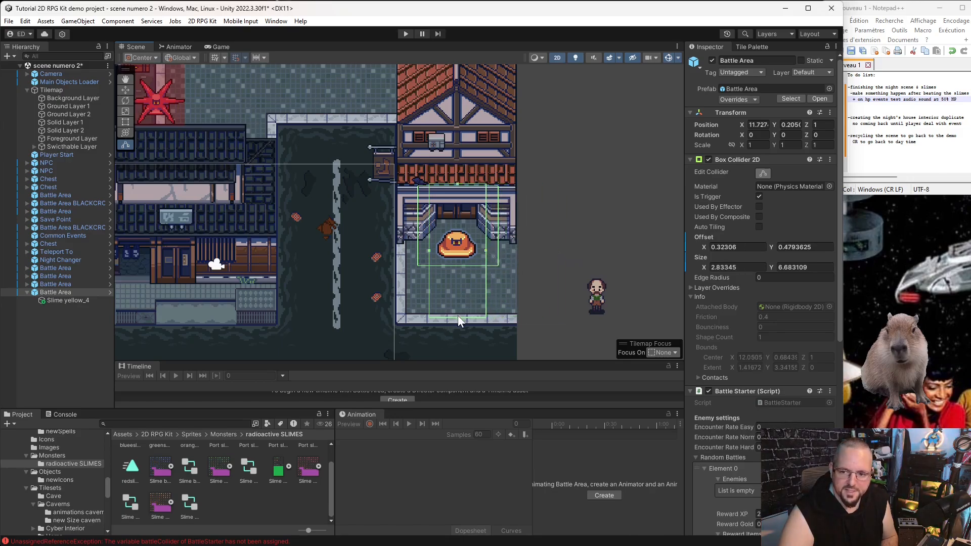
pyautogui.moveTo(457, 318); pyautogui.dragTo(469, 281)
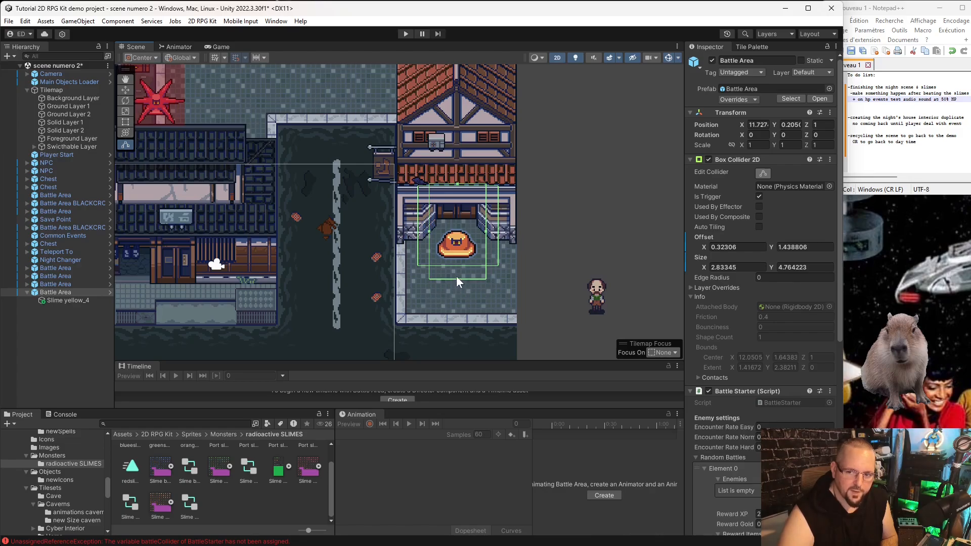
pyautogui.moveTo(456, 278); pyautogui.dragTo(457, 275)
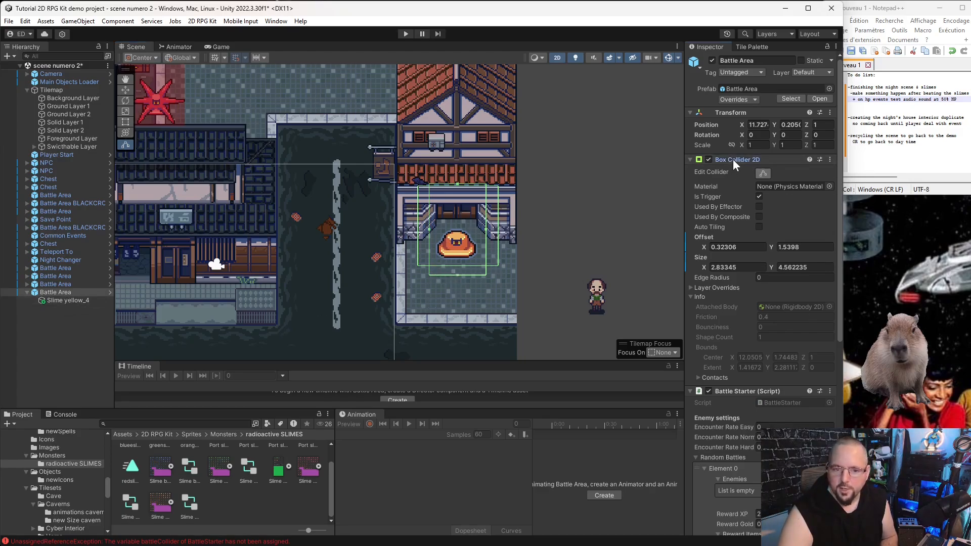
# Assign the new Battle Area's own box collider as the Battle Collider of its Battle Starter script
pyautogui.scroll(-10, 733, 159)
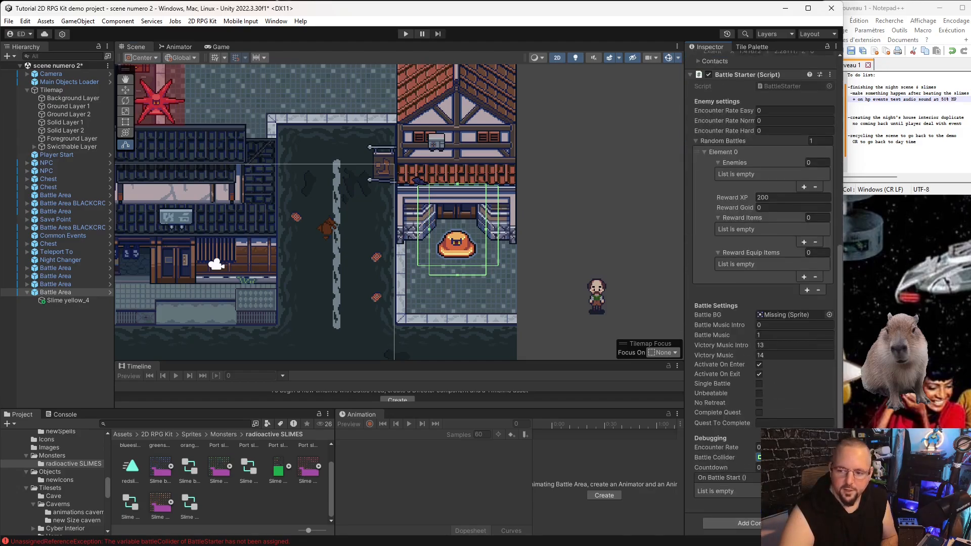
pyautogui.moveTo(788, 457); pyautogui.dragTo(789, 457)
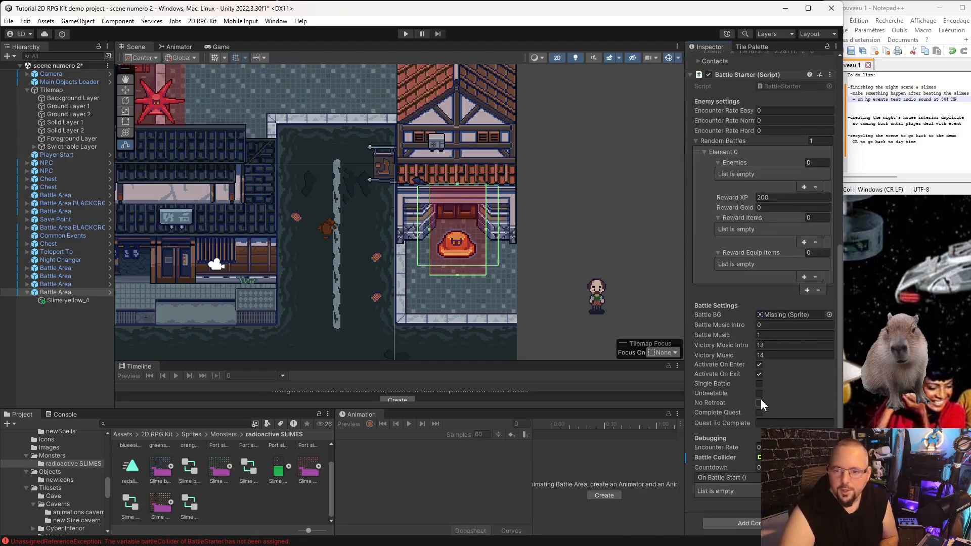
pyautogui.click(53, 302)
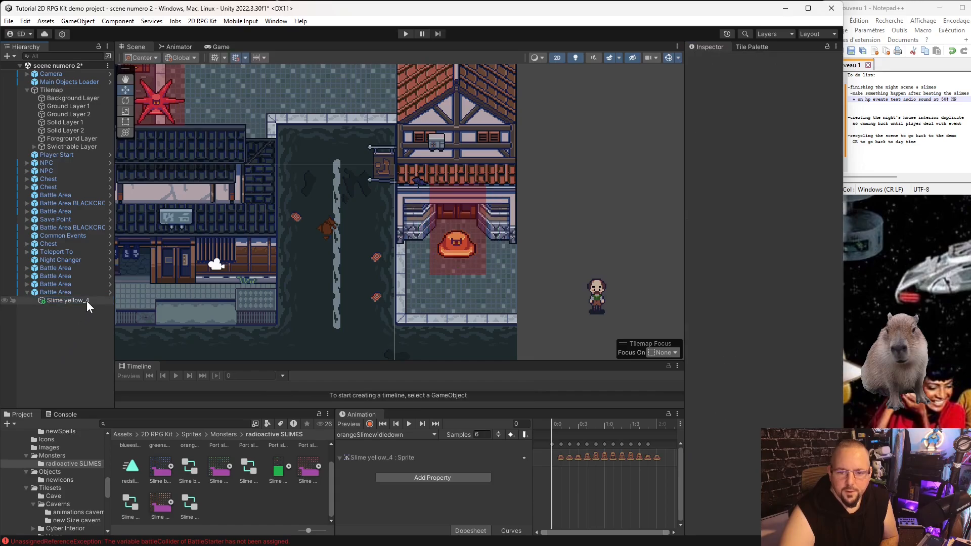
# Set the number of enemies in the Battle Area's first random battle to 1
pyautogui.click(68, 293)
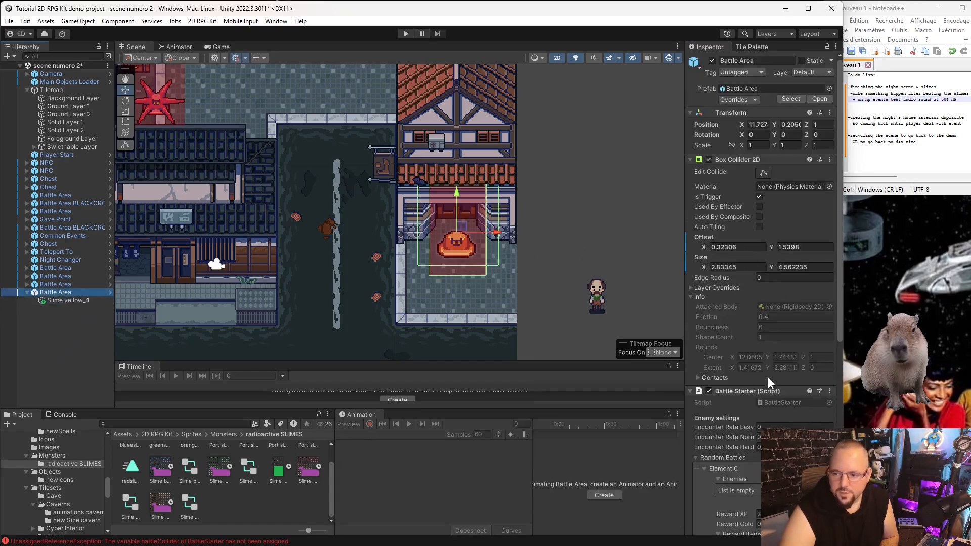
pyautogui.scroll(-5, 760, 308)
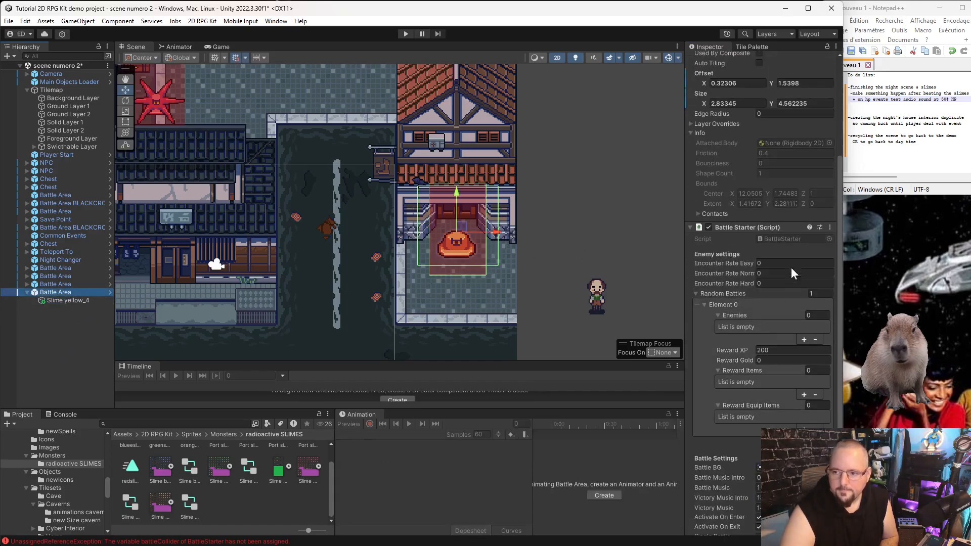
pyautogui.click(822, 314)
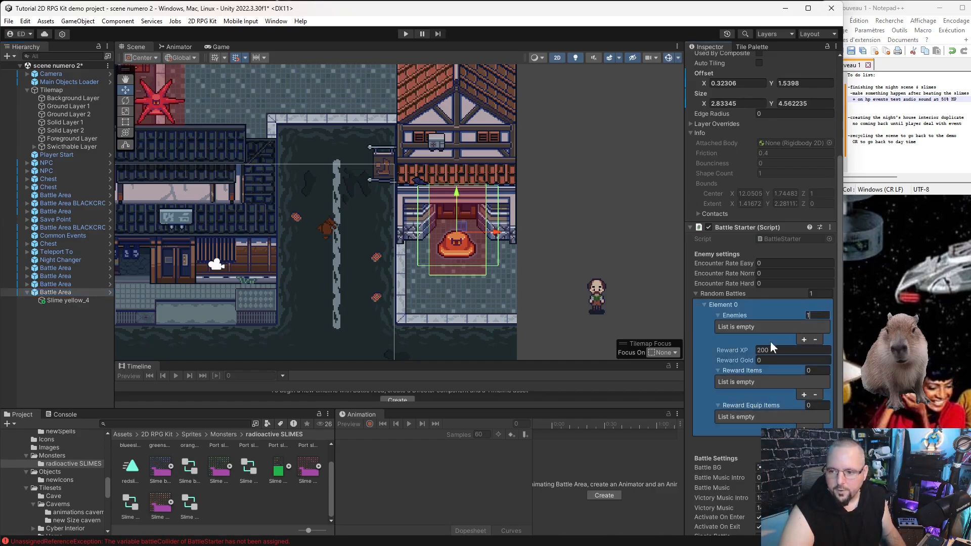
pyautogui.press('Return')
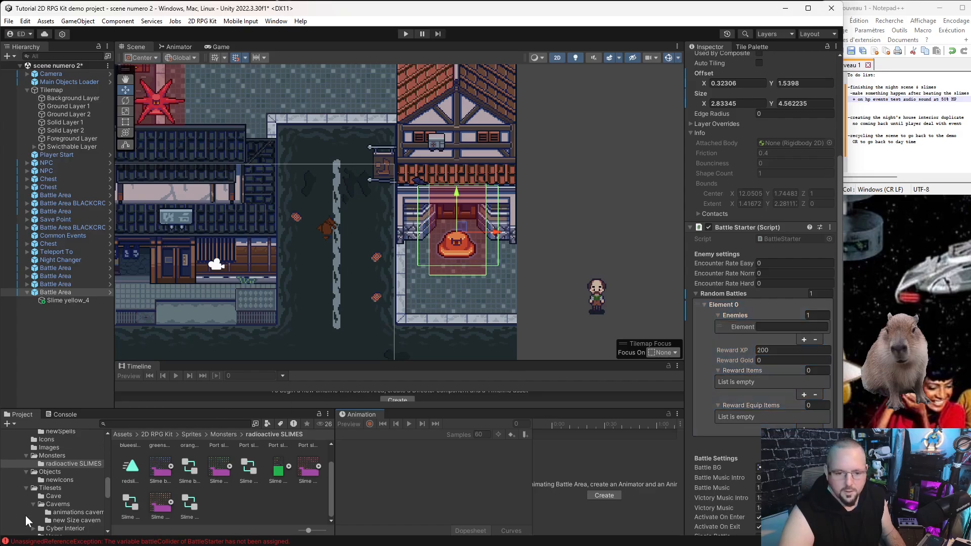
# Copy the character name from the Orange Slime prefab in the Prefabs/Battle/Enemies folder
pyautogui.scroll(3, 60, 442)
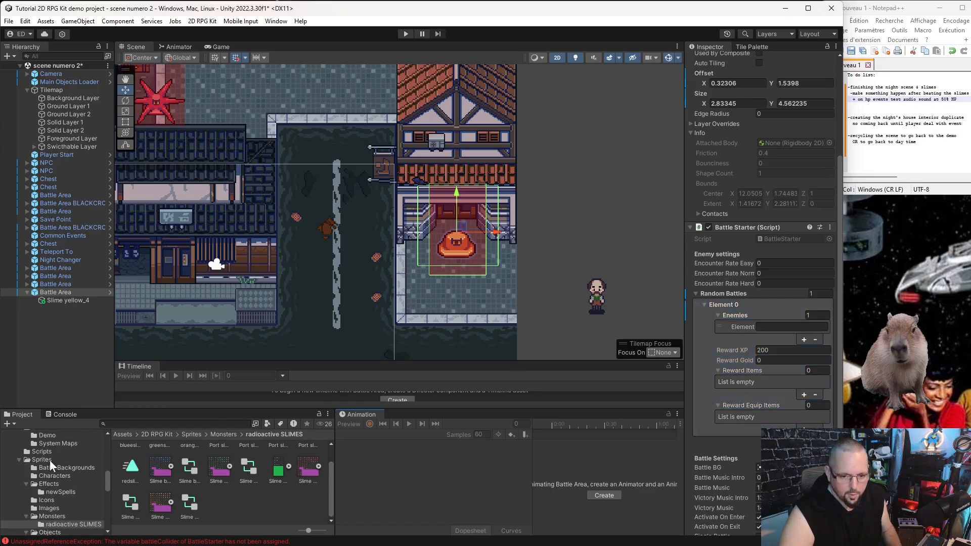
pyautogui.scroll(3, 56, 455)
pyautogui.scroll(2, 60, 458)
pyautogui.click(62, 469)
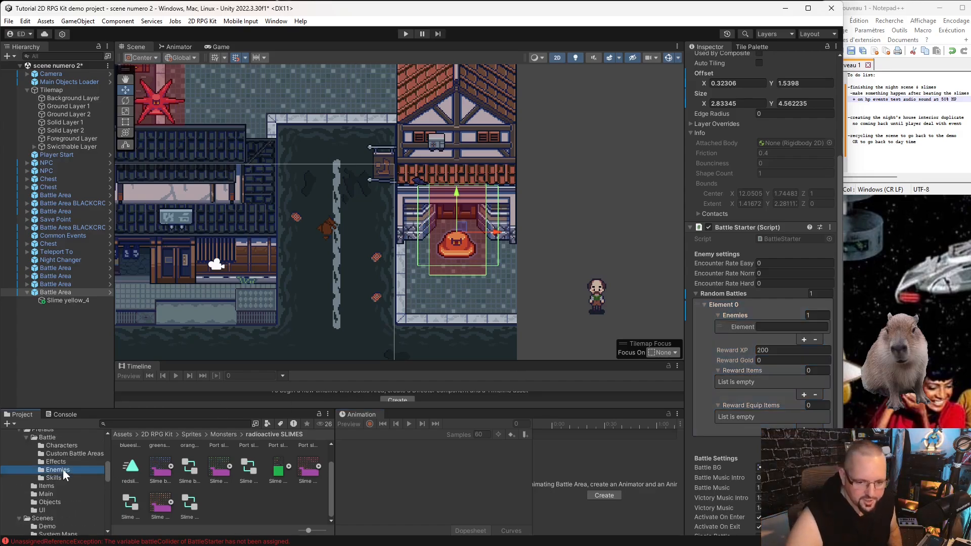
pyautogui.click(180, 478)
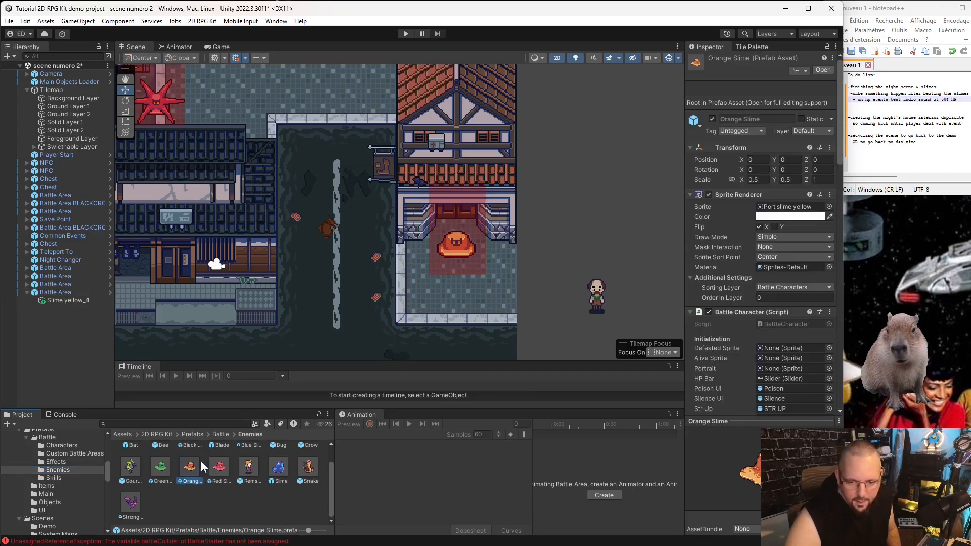
pyautogui.scroll(-5, 782, 270)
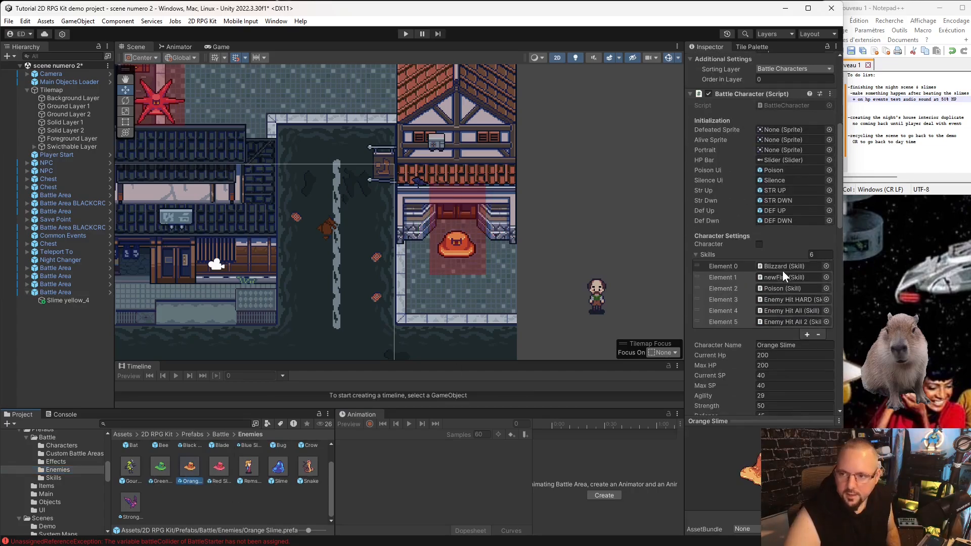
pyautogui.click(793, 345)
pyautogui.hotkey('ctrl', 'c')
# Enter Orange Slime as the orange slime Battle Area's enemy and set its Reward Gold to 200
pyautogui.click(450, 266)
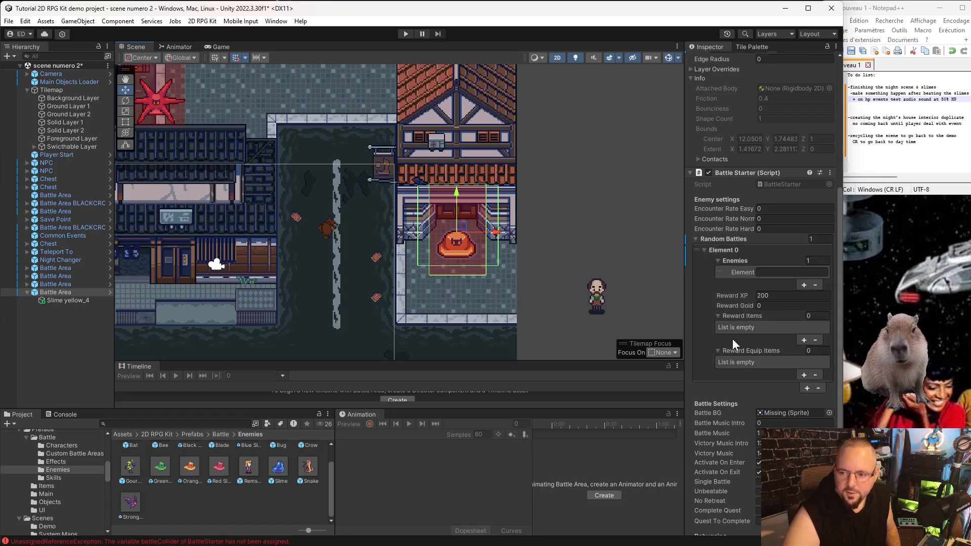
pyautogui.scroll(-3, 734, 339)
pyautogui.click(778, 193)
pyautogui.hotkey('ctrl', 'v')
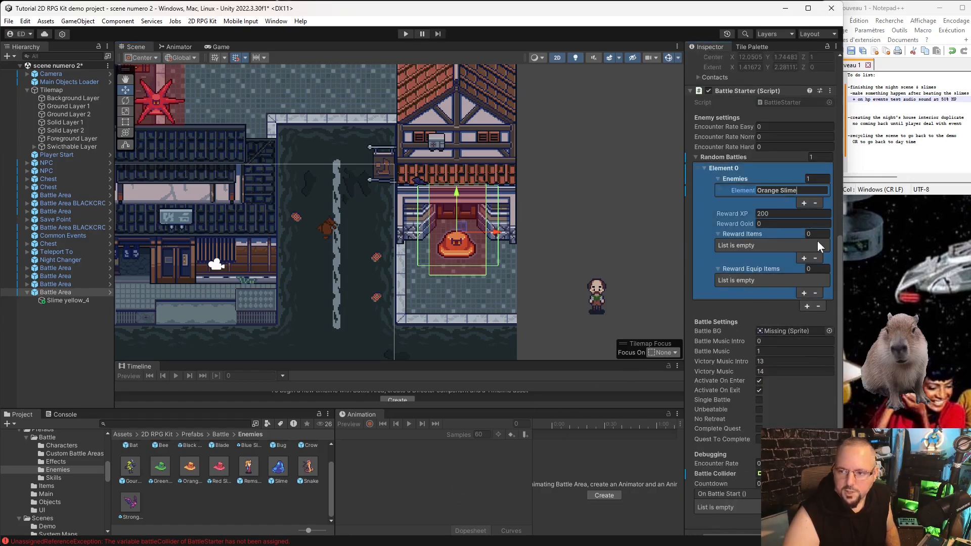
pyautogui.click(778, 224)
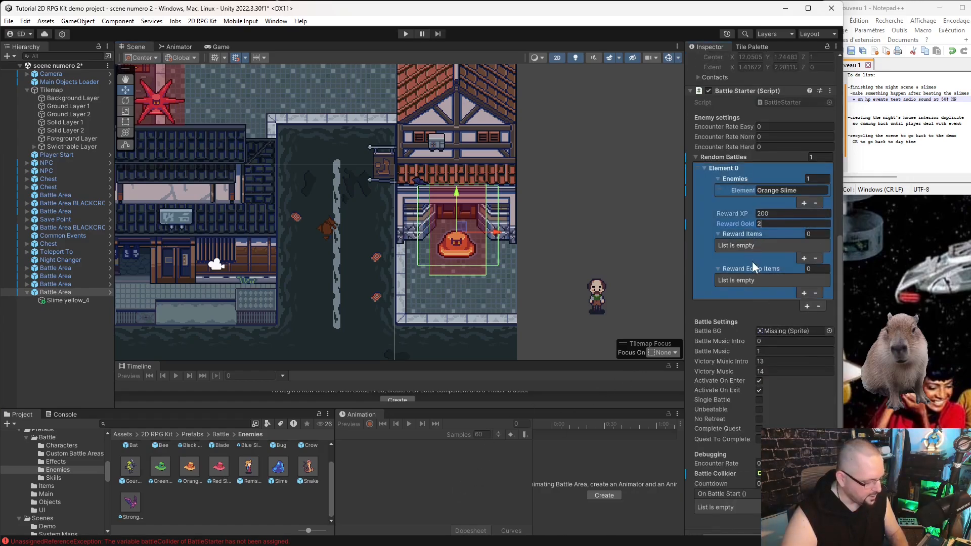
pyautogui.click(379, 475)
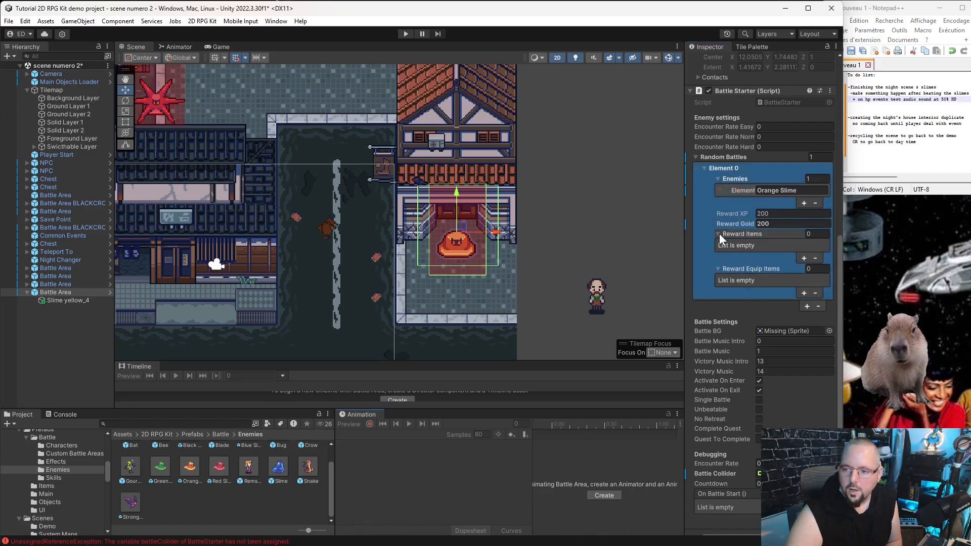
# Collapse the Reward Equip Items list and set the battle's Reward Items count to 1
pyautogui.click(716, 269)
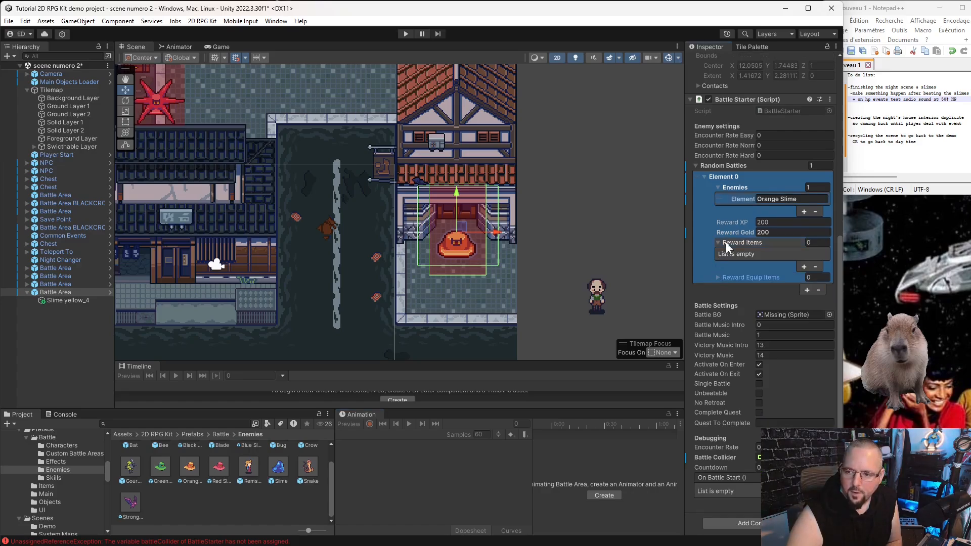
pyautogui.click(814, 242)
pyautogui.write('1')
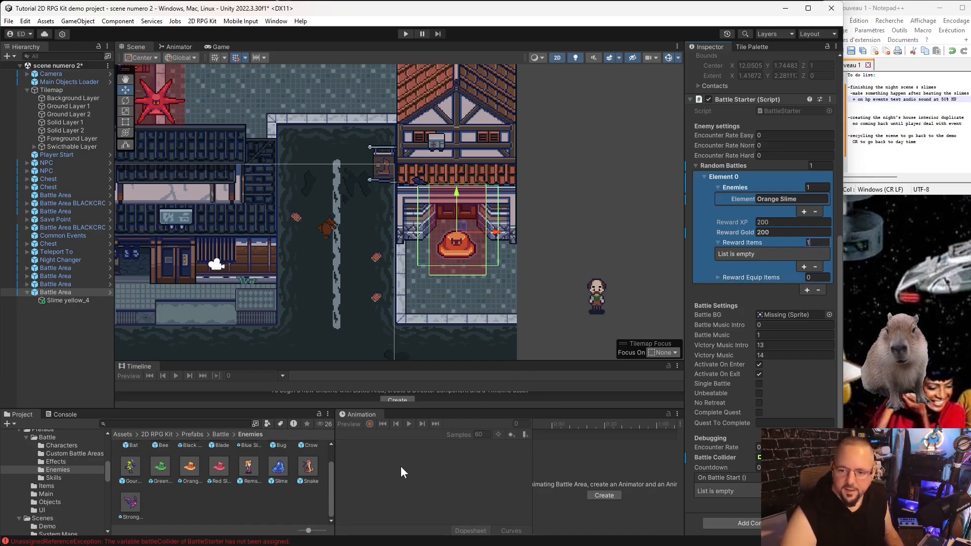
pyautogui.click(454, 451)
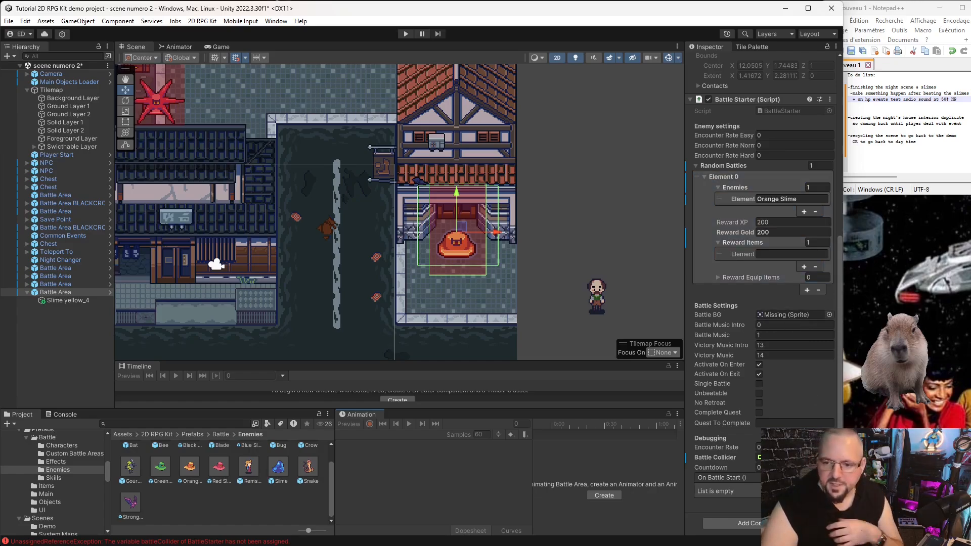
# Disable Activate On Exit and enable Single Battle and No Retreat for the orange slime's Battle Area
pyautogui.click(759, 374)
pyautogui.click(759, 384)
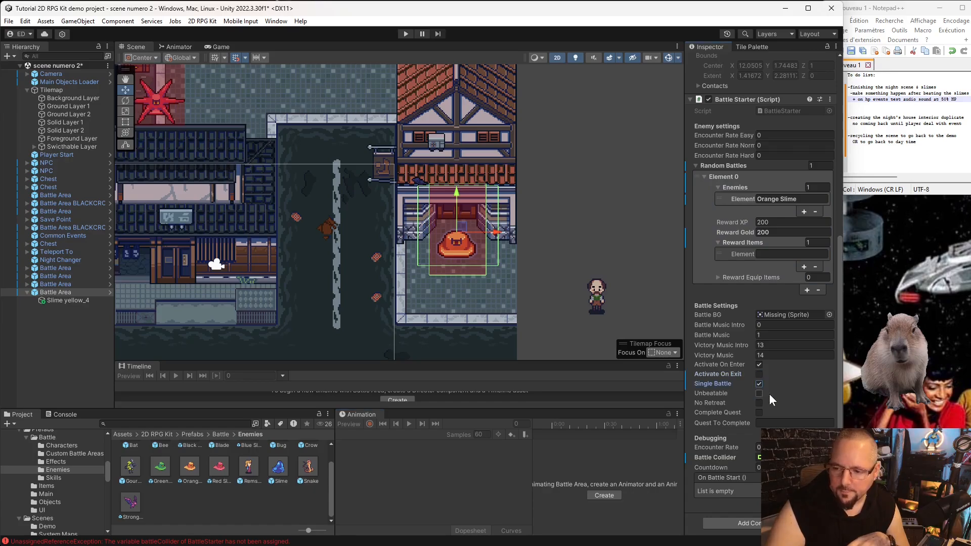
pyautogui.click(760, 404)
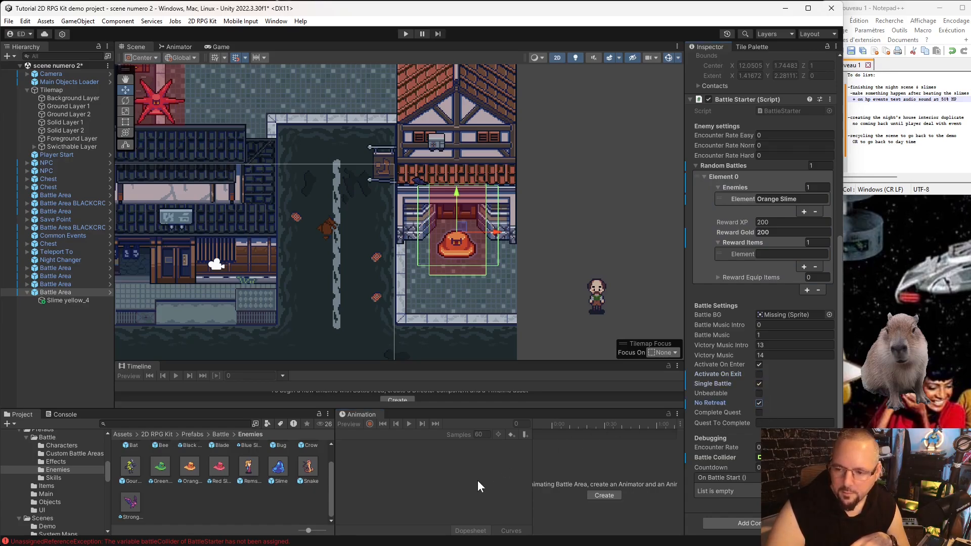
pyautogui.click(455, 486)
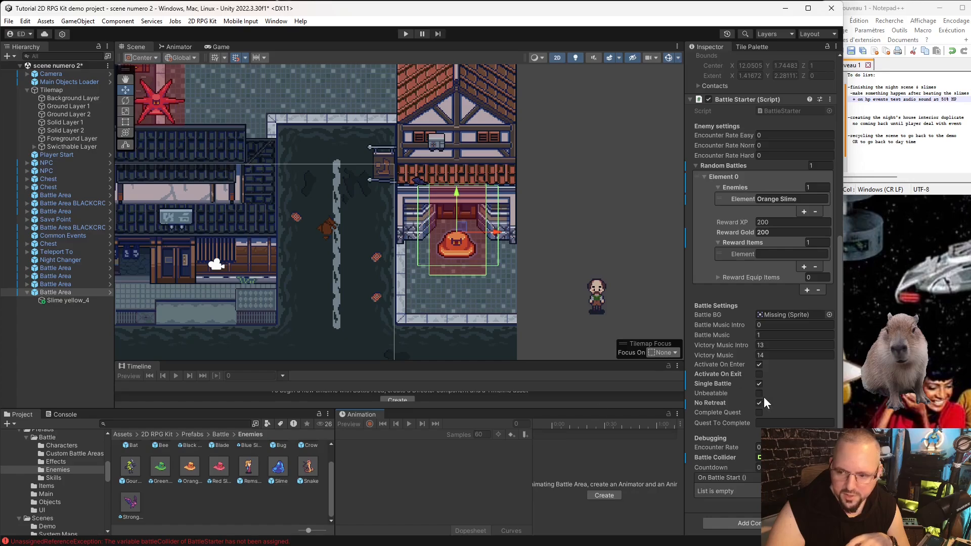
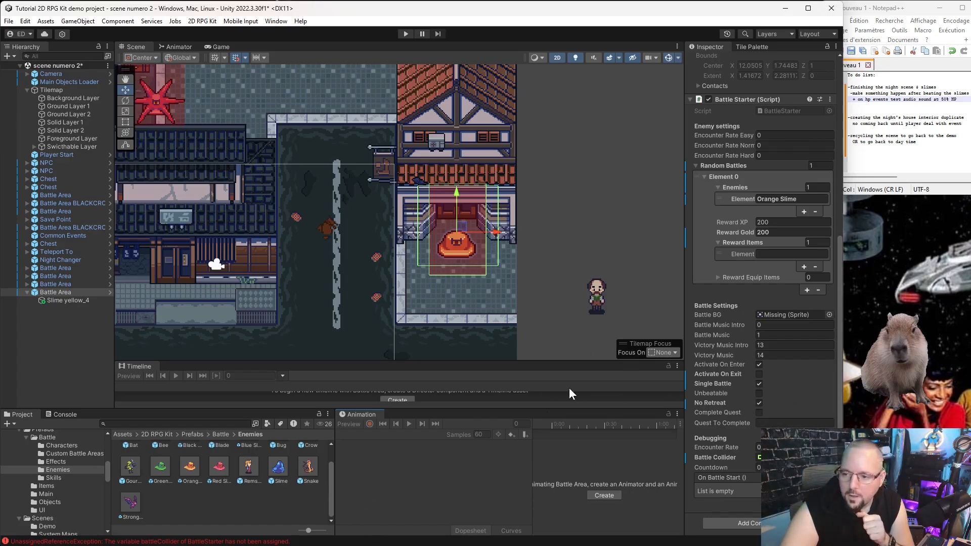
# Duplicate the Key prefab in the Prefabs/Items folder for use as the battle's reward item
pyautogui.scroll(5, 790, 407)
pyautogui.click(790, 408)
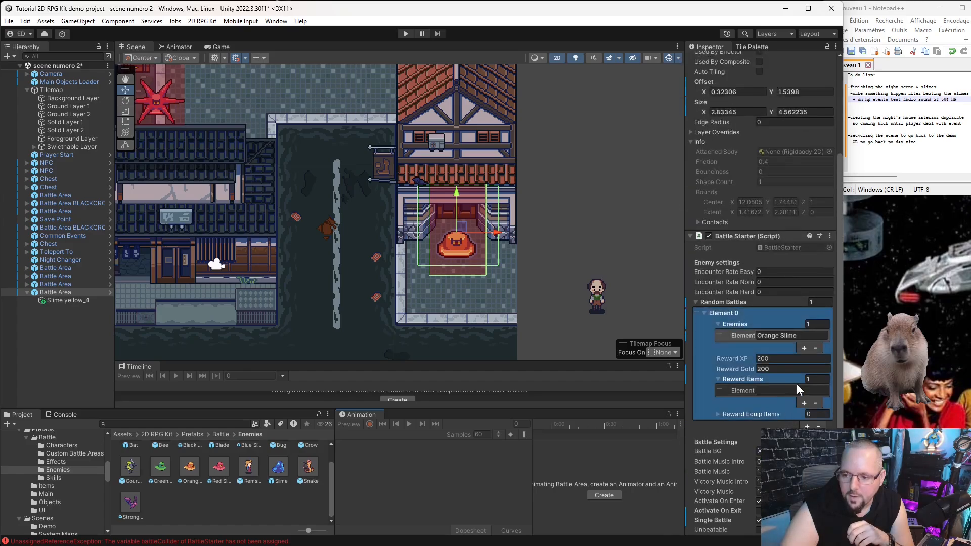
pyautogui.click(48, 486)
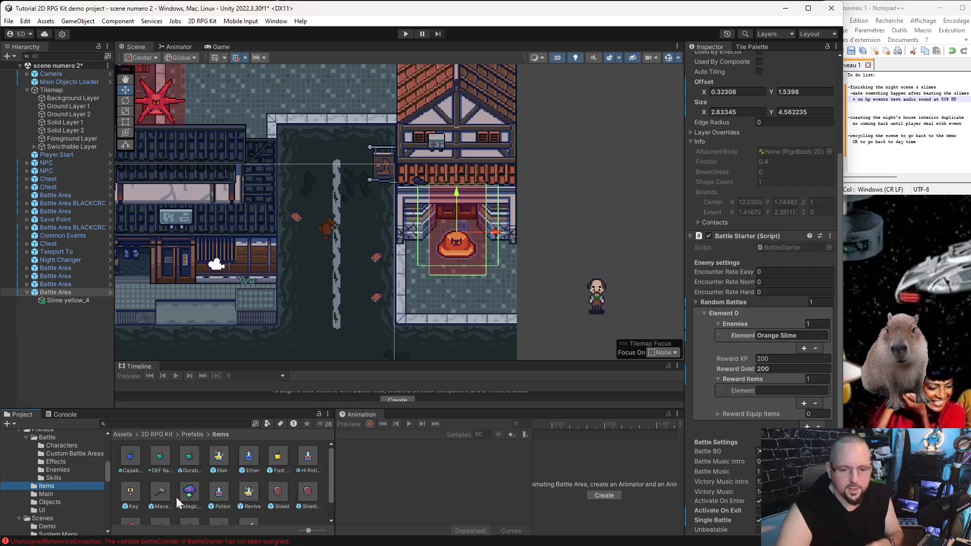
pyautogui.click(125, 500)
pyautogui.hotkey('ctrl', 'd')
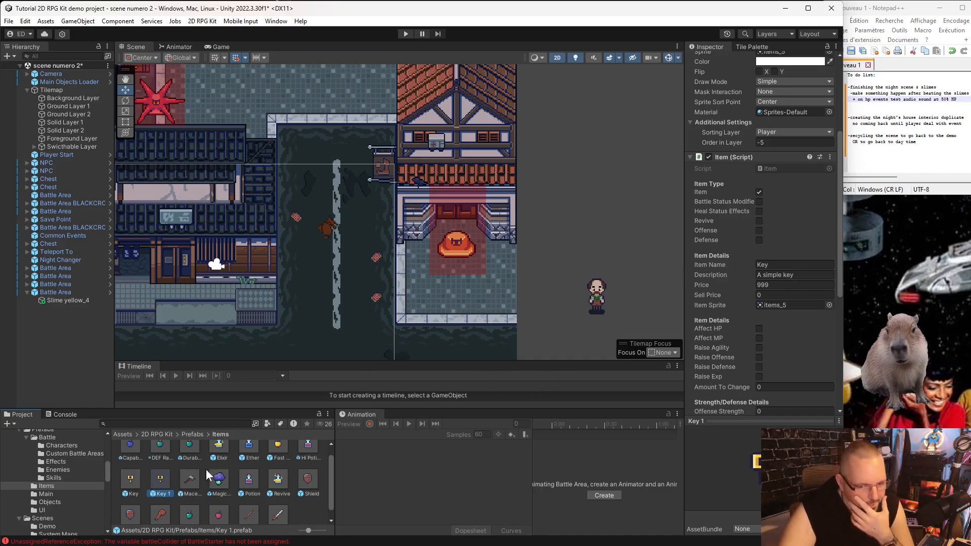
# Look through the Prefabs/UI and Sprites/UI folders, including new UI, for icon sprites for the duplicated key
pyautogui.scroll(-5, 62, 490)
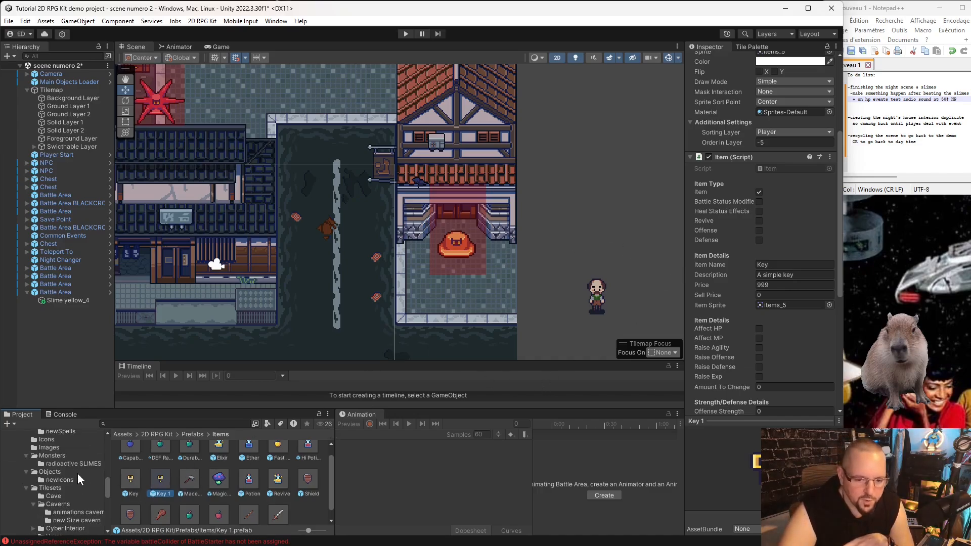
pyautogui.scroll(-3, 78, 503)
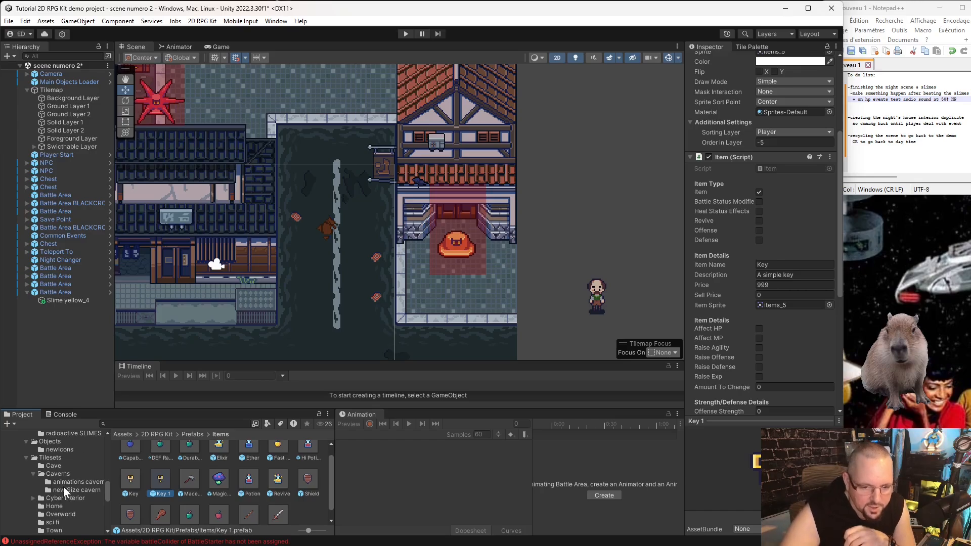
pyautogui.scroll(6, 74, 483)
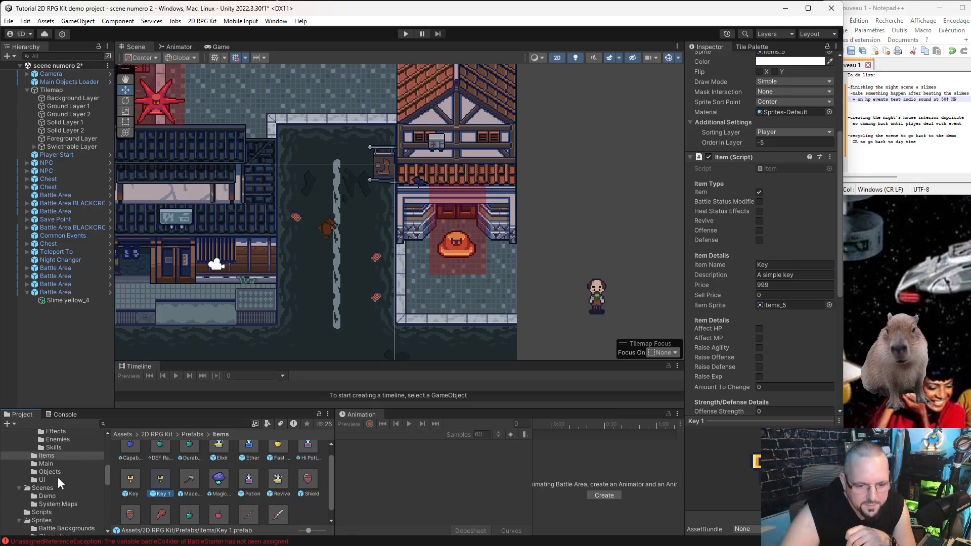
pyautogui.click(57, 479)
pyautogui.scroll(-5, 61, 477)
pyautogui.scroll(-5, 61, 474)
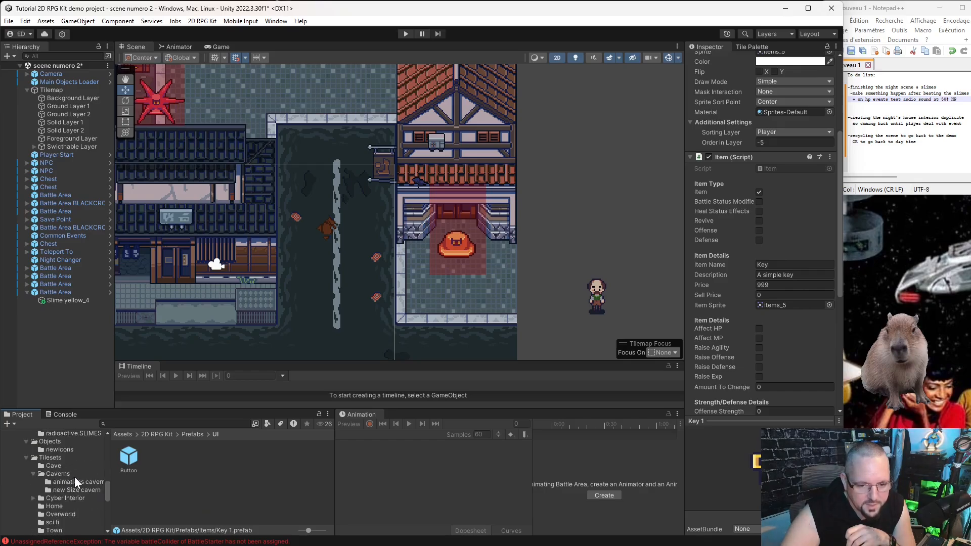
pyautogui.click(45, 478)
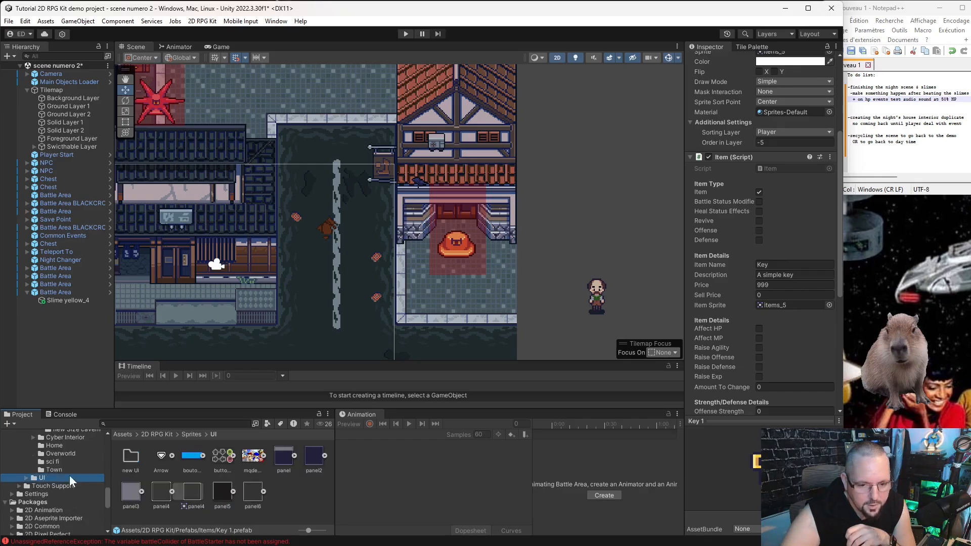
pyautogui.doubleClick(121, 459)
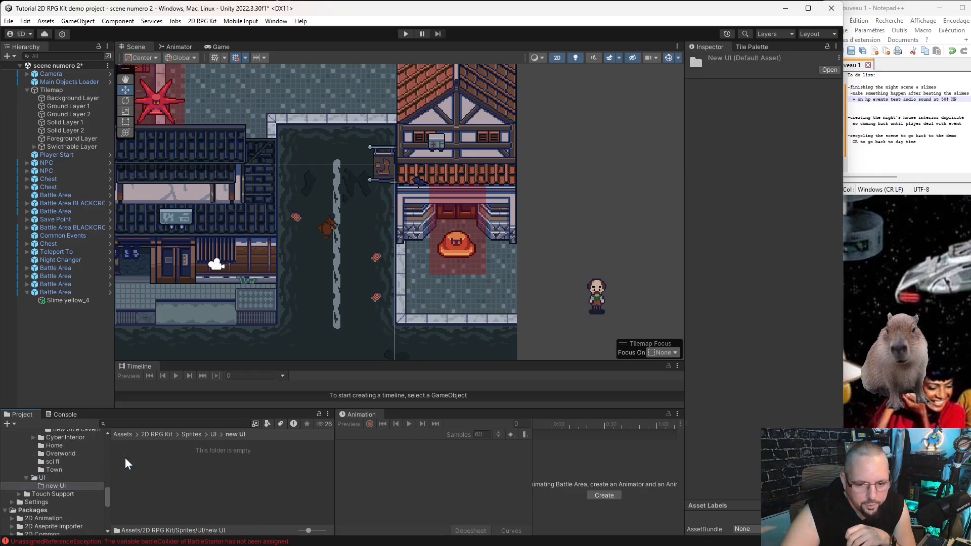
pyautogui.click(213, 434)
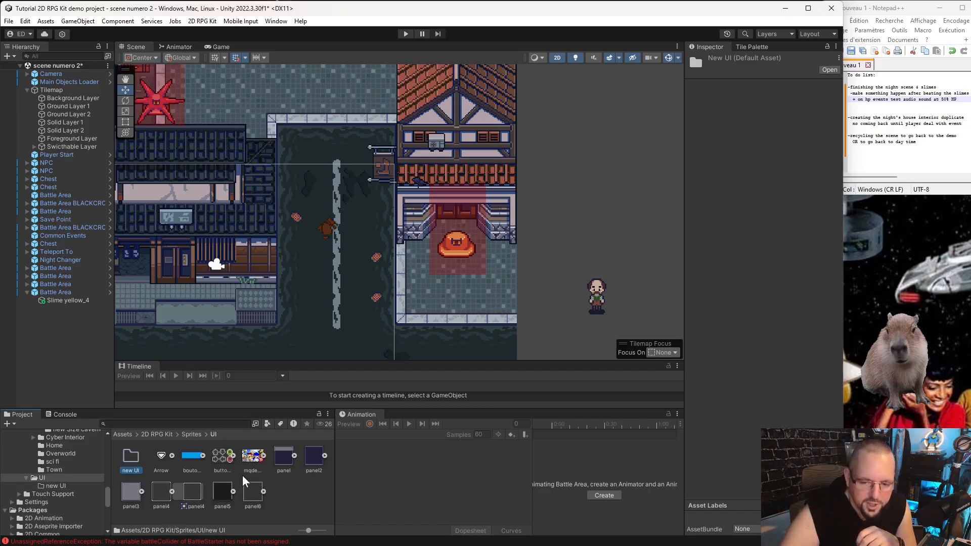
pyautogui.click(27, 479)
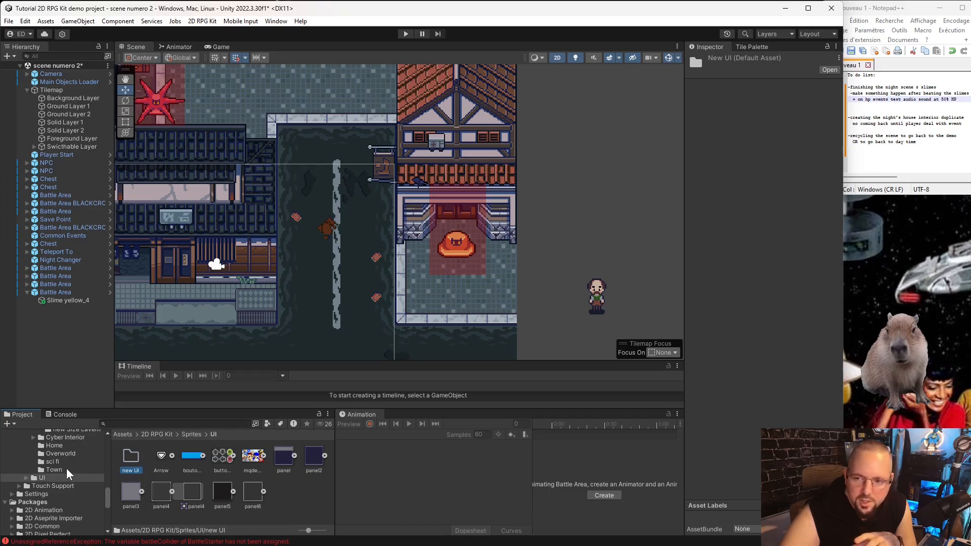
# Look through the first icon sheet in the Sprites/Objects/newIcons folder for a sprite suited to the duplicated key item
pyautogui.scroll(2, 77, 469)
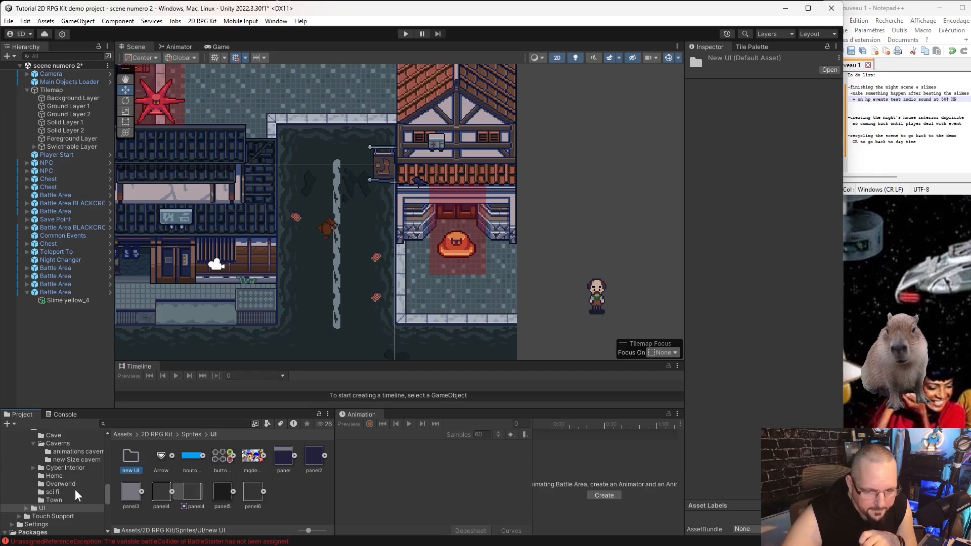
pyautogui.scroll(4, 75, 490)
pyautogui.click(66, 479)
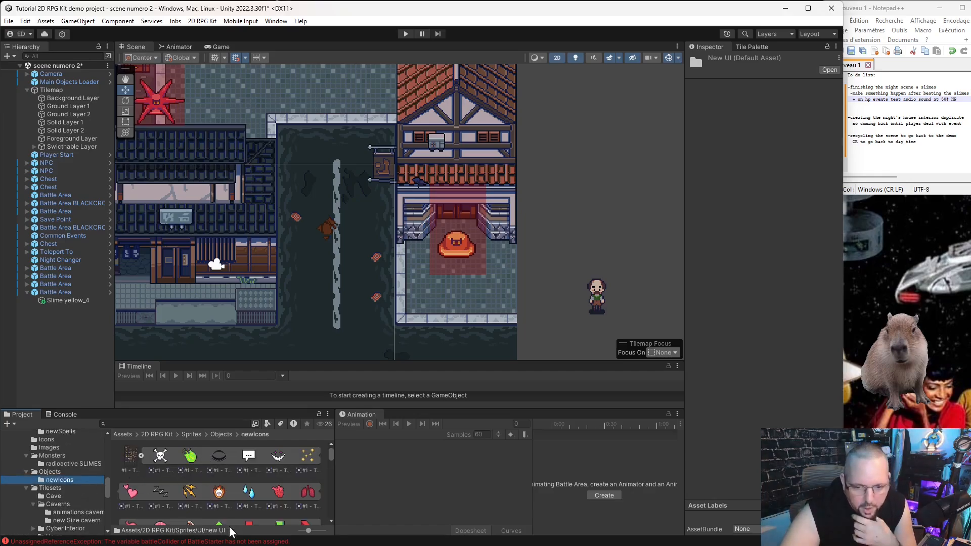
pyautogui.scroll(-2, 232, 478)
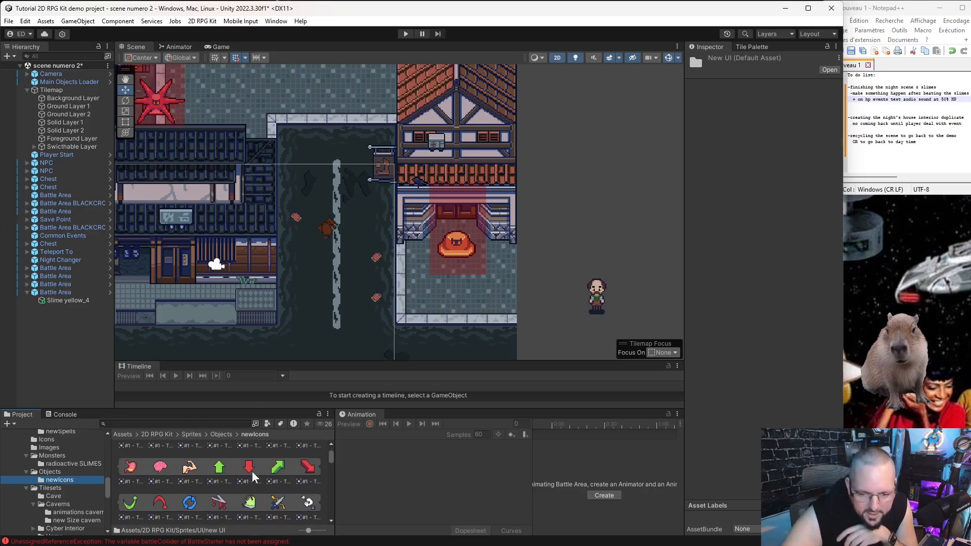
pyautogui.scroll(-3, 208, 514)
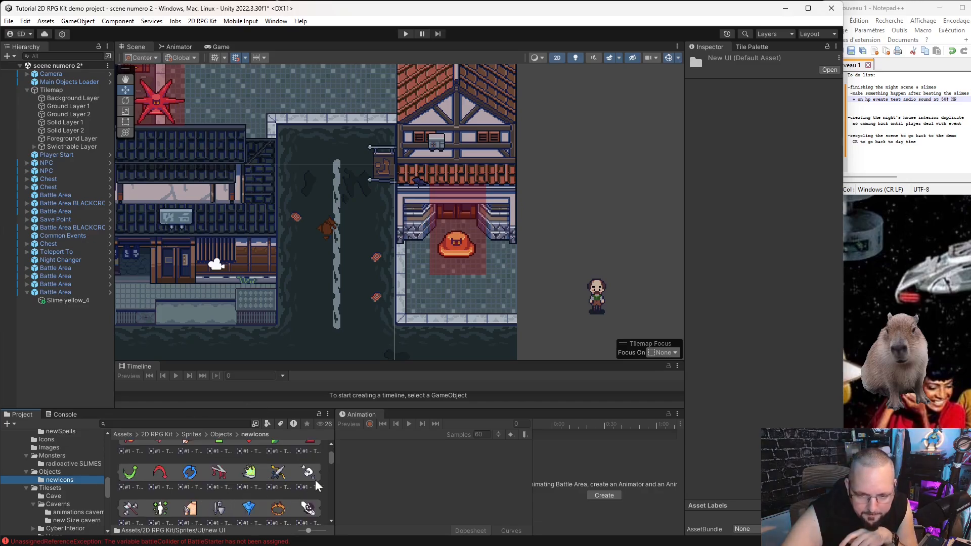
pyautogui.scroll(-3, 265, 487)
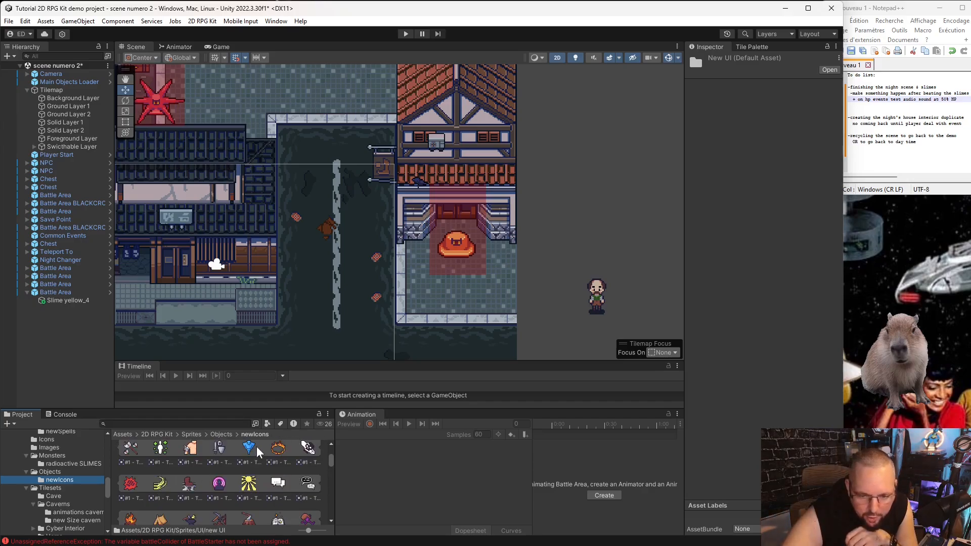
pyautogui.scroll(-2, 256, 447)
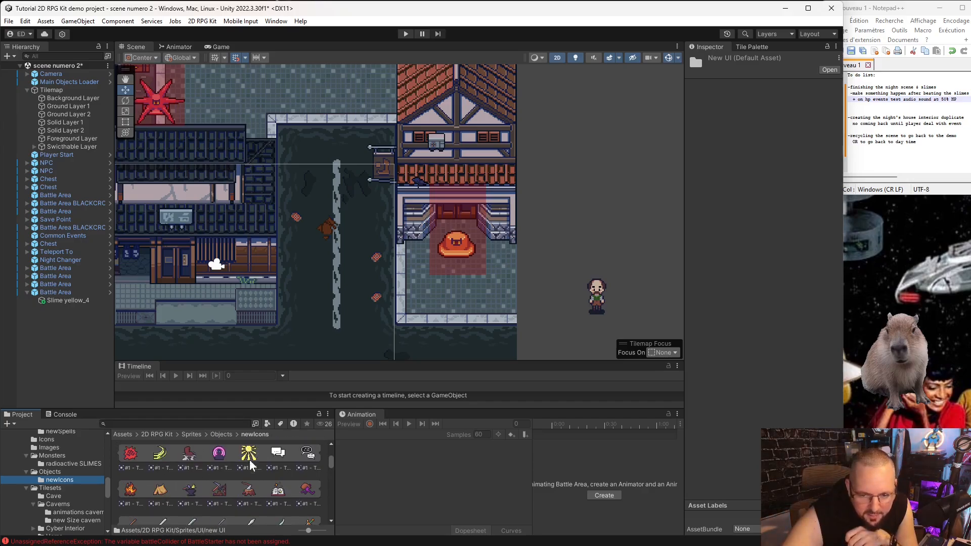
pyautogui.scroll(-3, 231, 478)
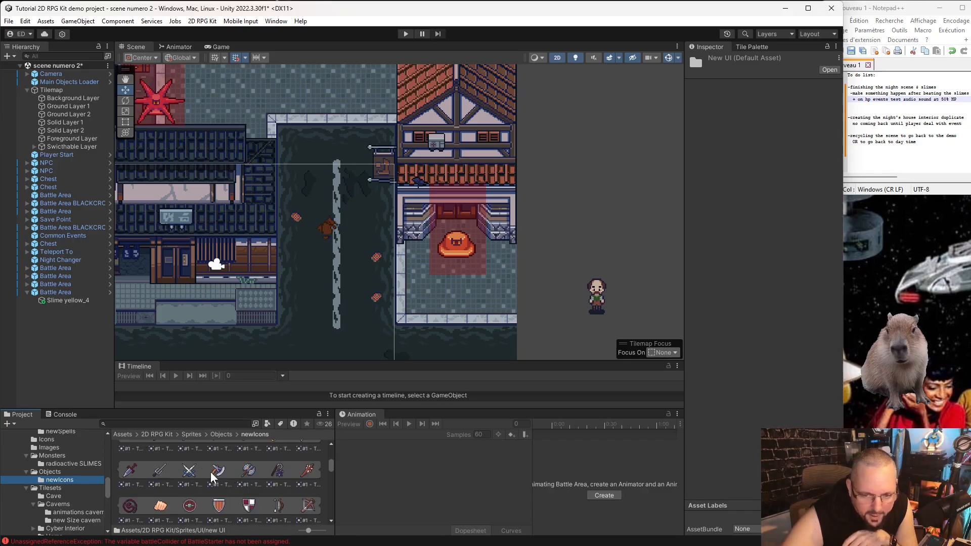
pyautogui.scroll(-5, 211, 472)
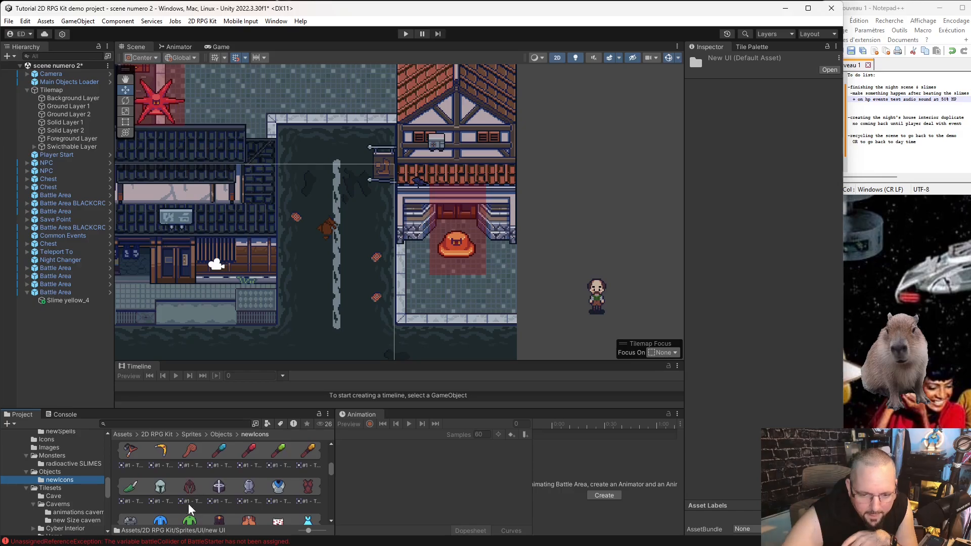
pyautogui.scroll(-2, 184, 501)
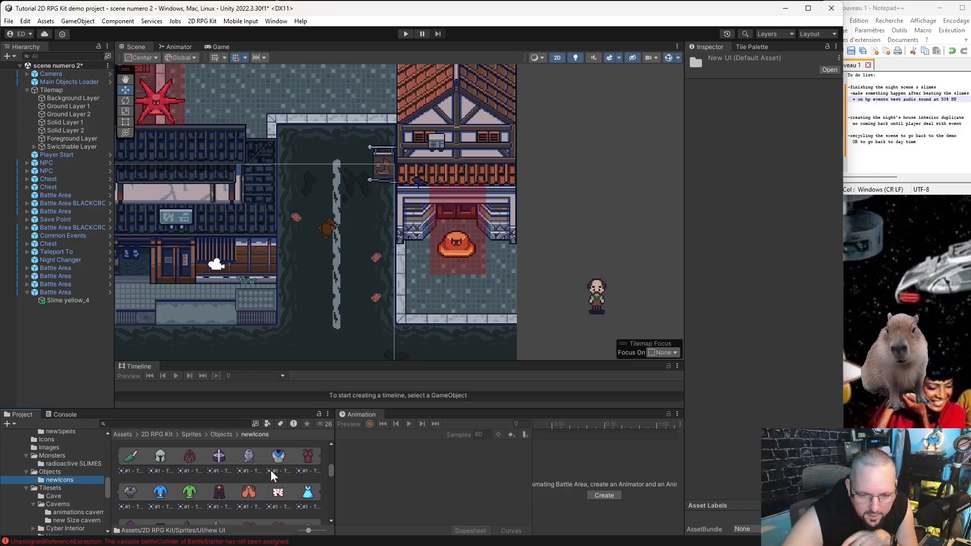
pyautogui.scroll(-2, 283, 475)
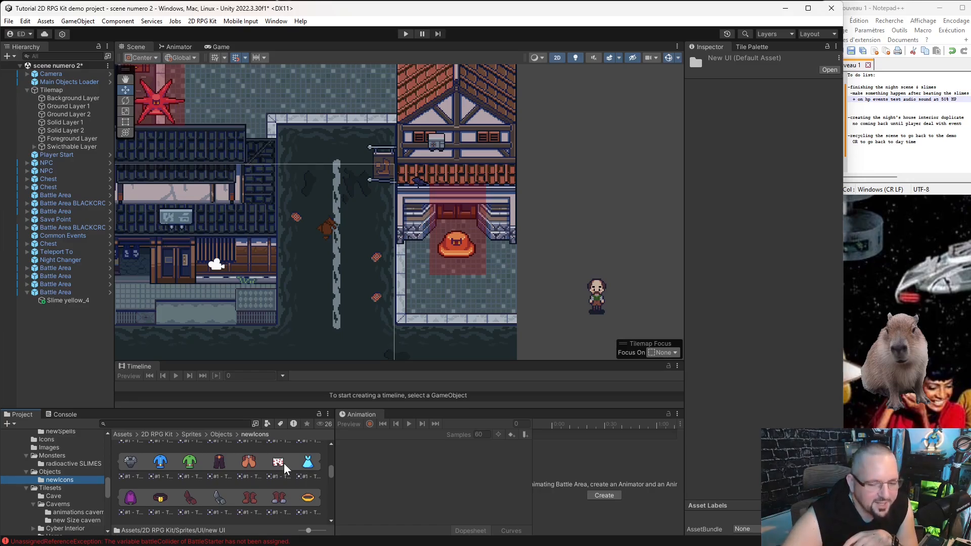
pyautogui.scroll(-2, 284, 462)
pyautogui.scroll(-2, 263, 488)
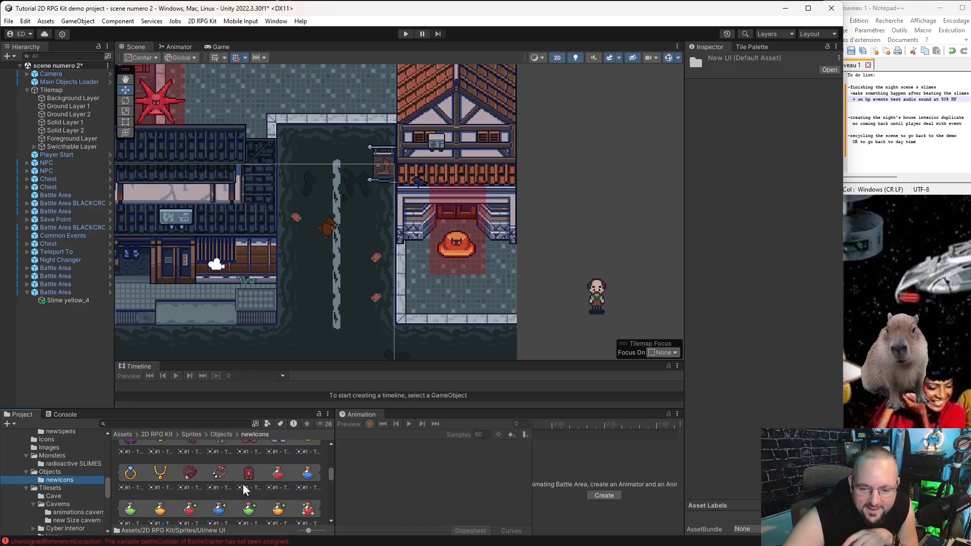
pyautogui.scroll(-2, 211, 488)
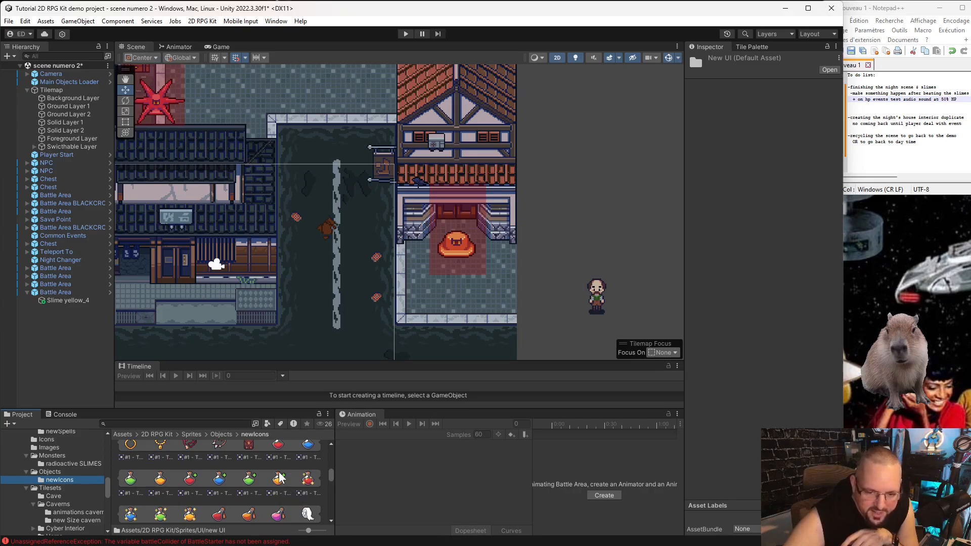
pyautogui.scroll(-2, 299, 467)
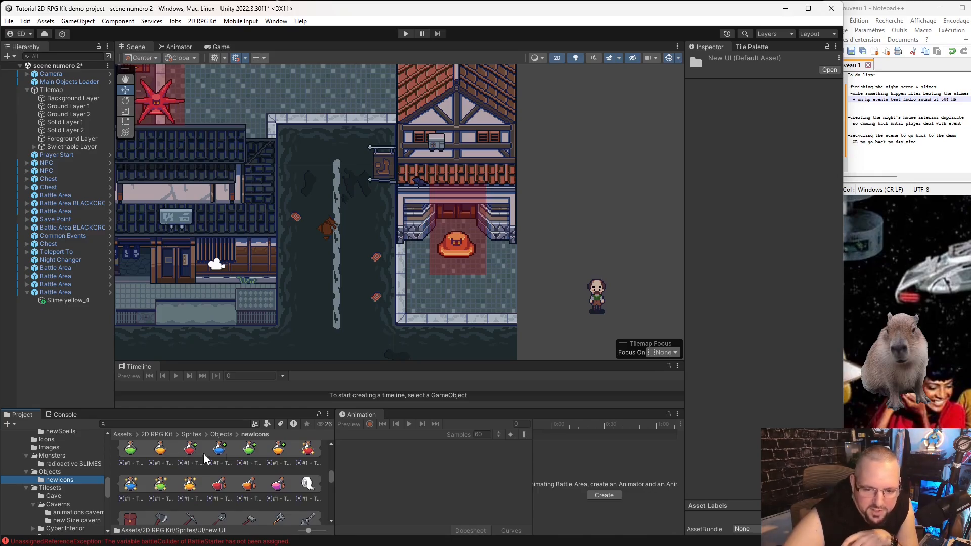
pyautogui.scroll(-2, 255, 487)
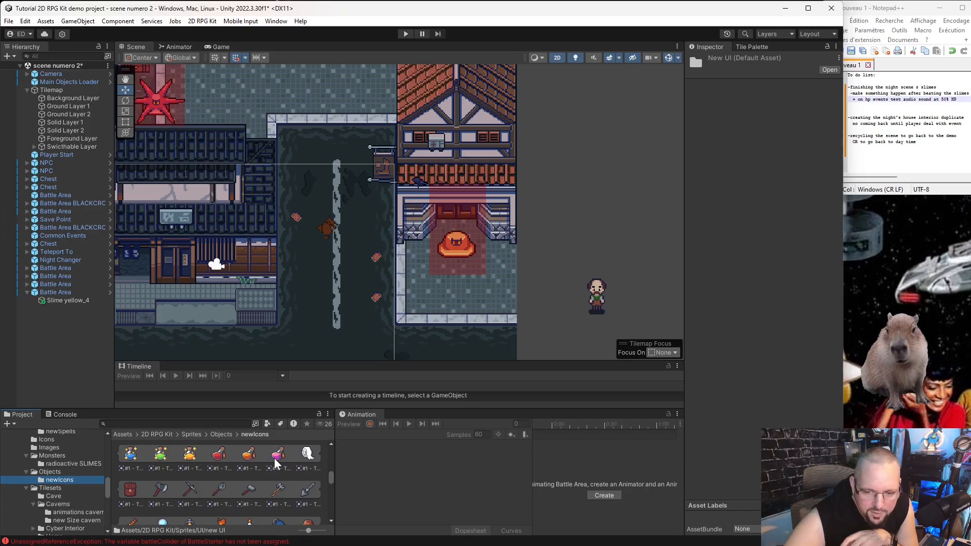
pyautogui.scroll(-2, 257, 481)
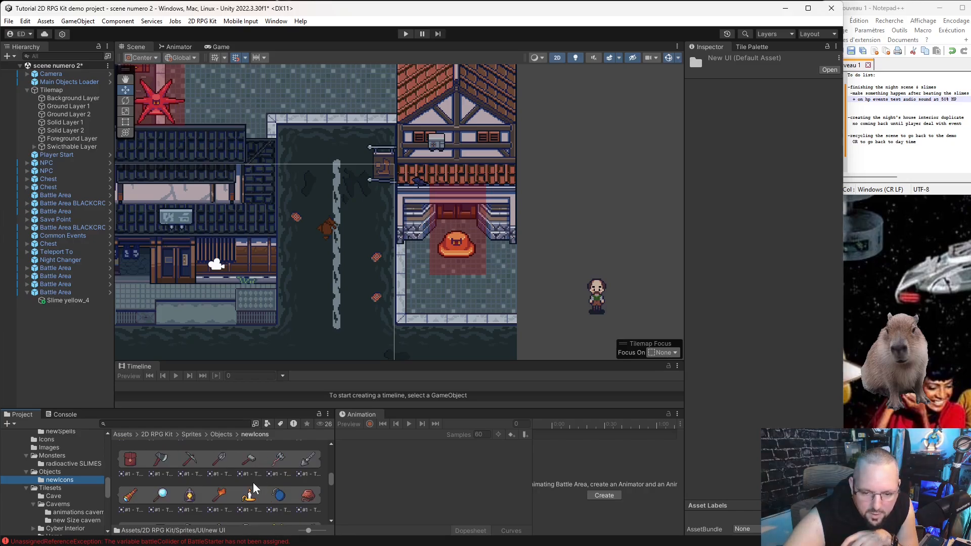
pyautogui.scroll(-2, 254, 488)
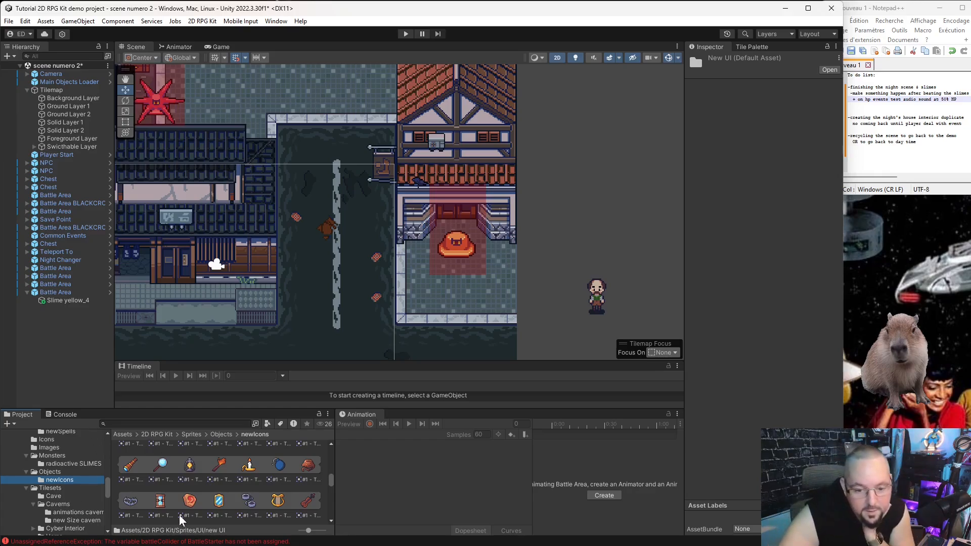
pyautogui.scroll(-2, 226, 500)
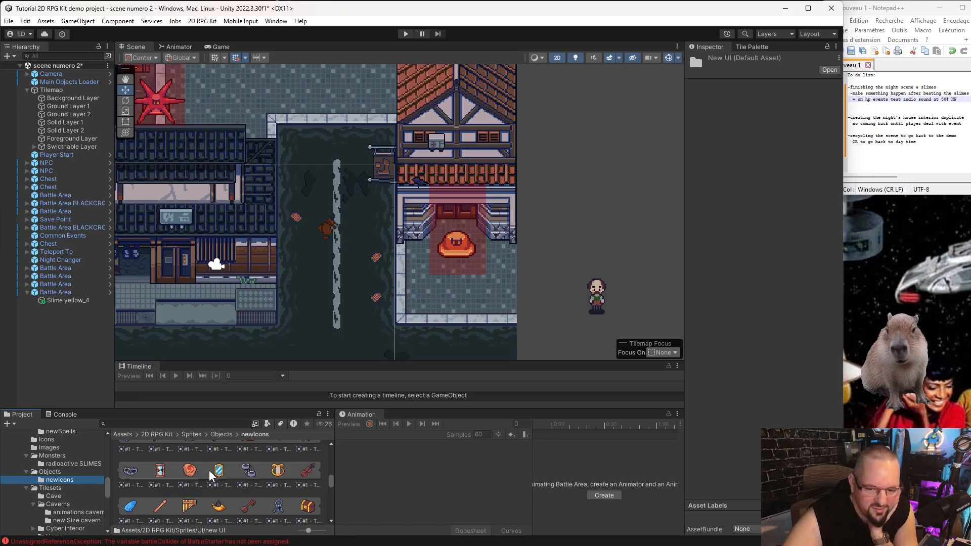
pyautogui.scroll(-2, 218, 504)
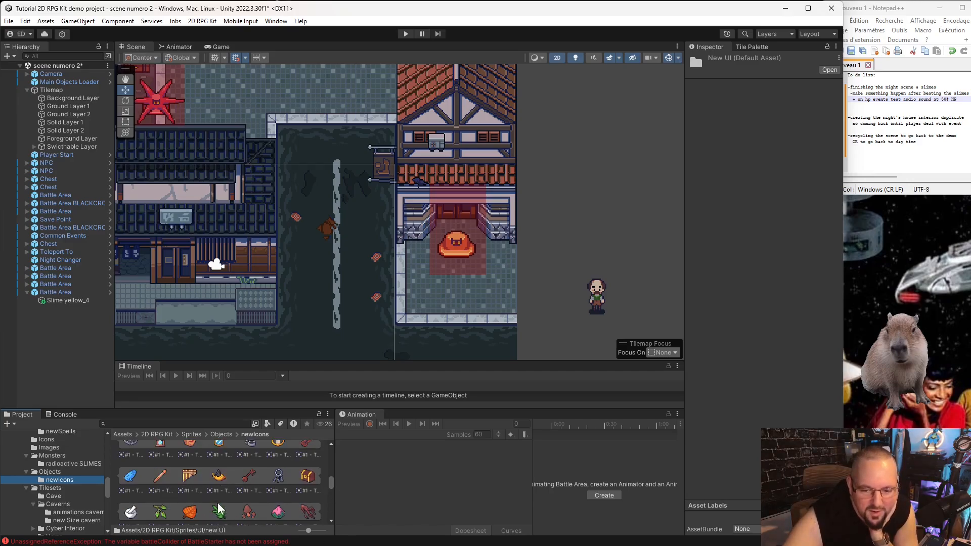
pyautogui.scroll(-2, 302, 498)
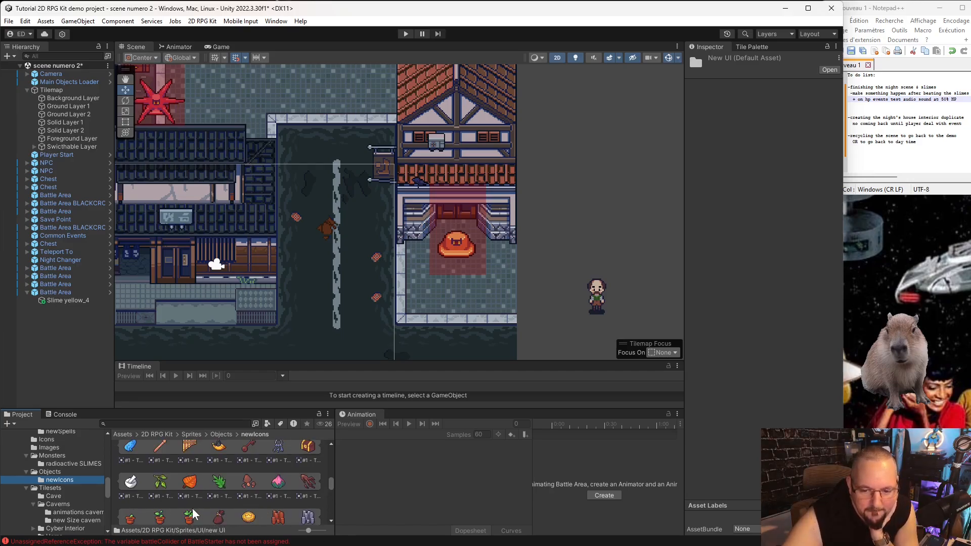
pyautogui.scroll(-2, 226, 496)
pyautogui.scroll(-2, 204, 499)
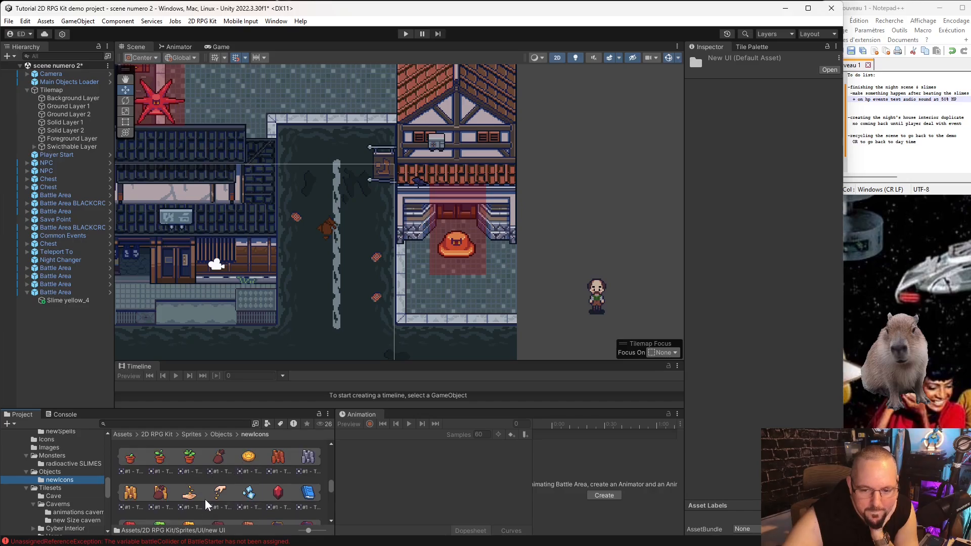
pyautogui.scroll(-2, 237, 502)
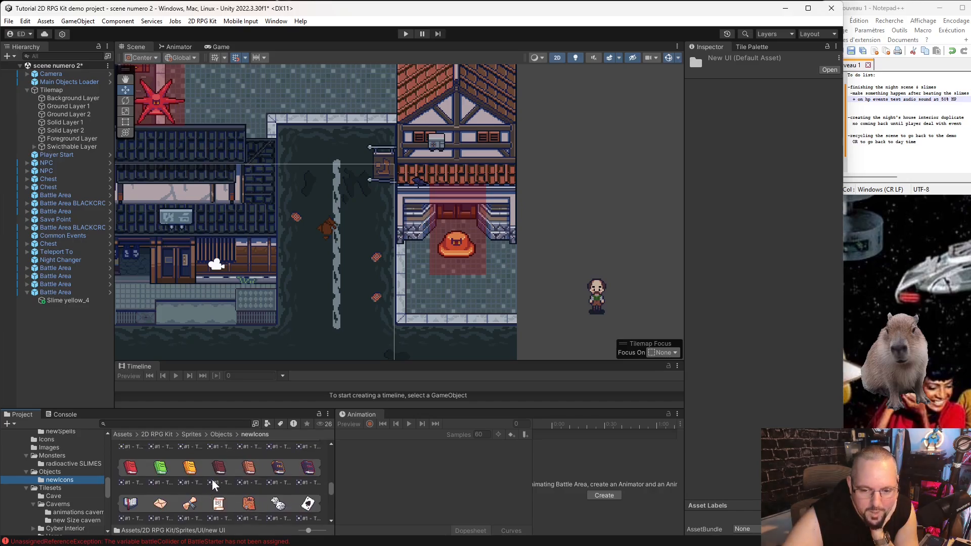
pyautogui.scroll(-4, 212, 478)
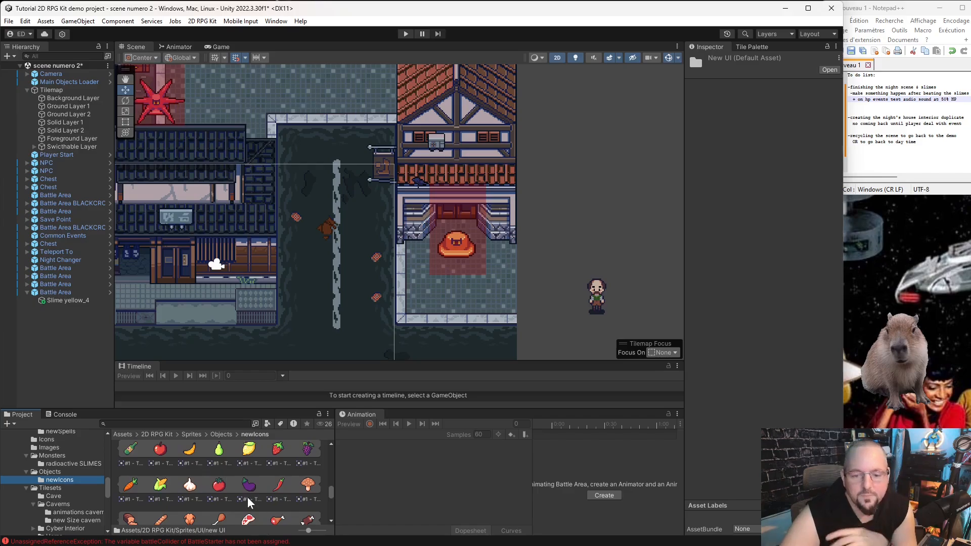
pyautogui.scroll(-2, 247, 497)
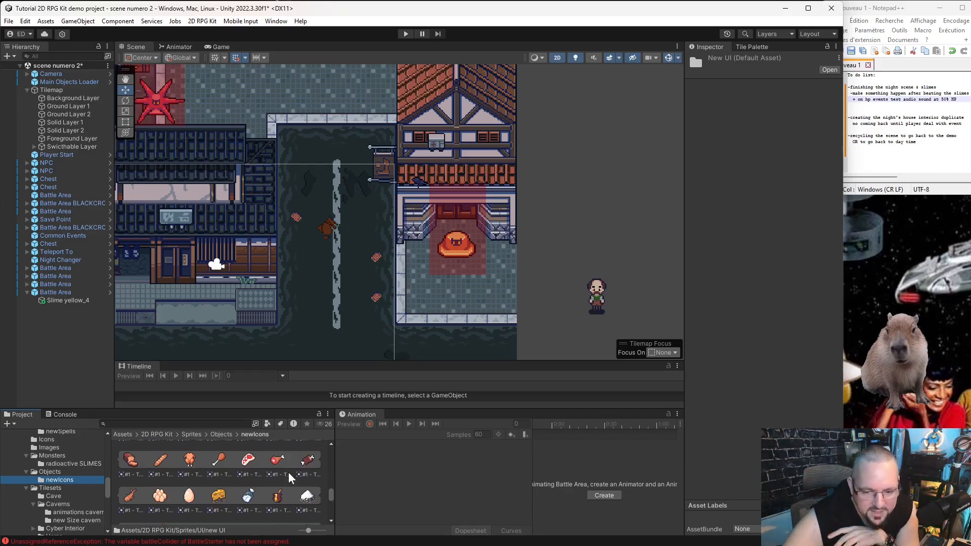
pyautogui.scroll(-4, 211, 467)
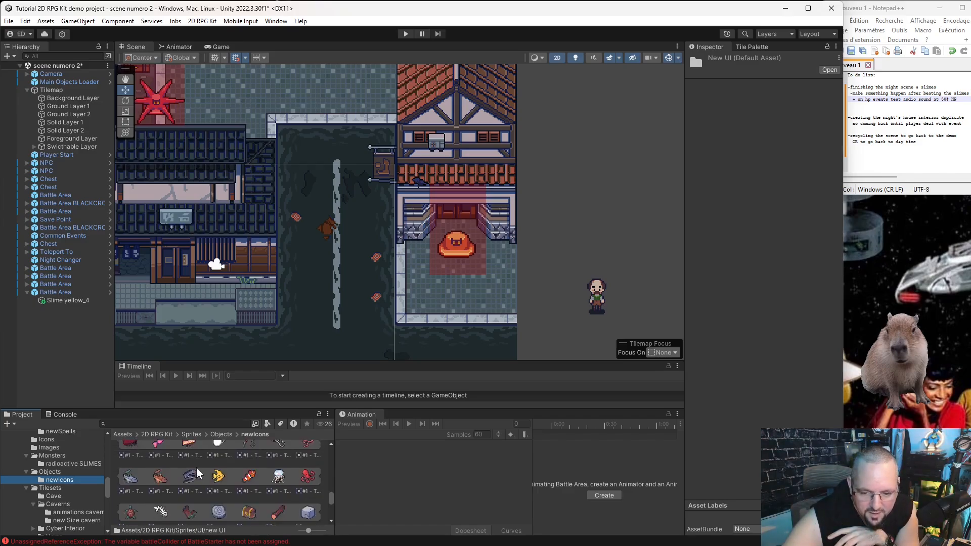
pyautogui.scroll(-3, 196, 467)
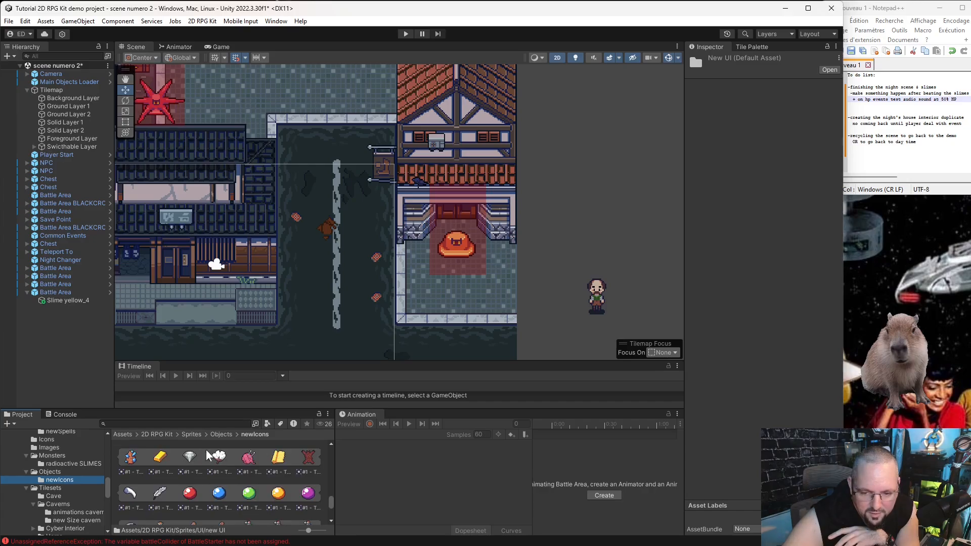
pyautogui.scroll(-1, 281, 492)
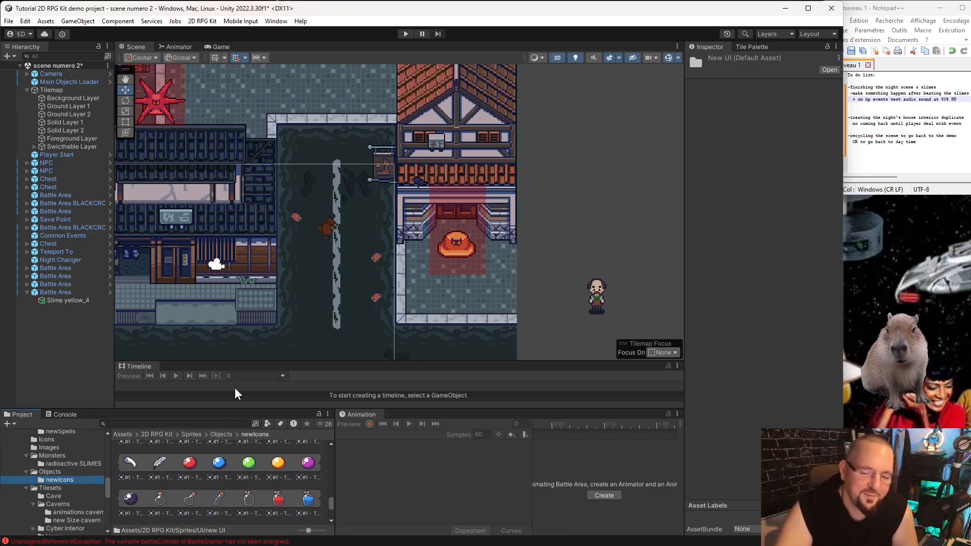
pyautogui.scroll(-2, 273, 468)
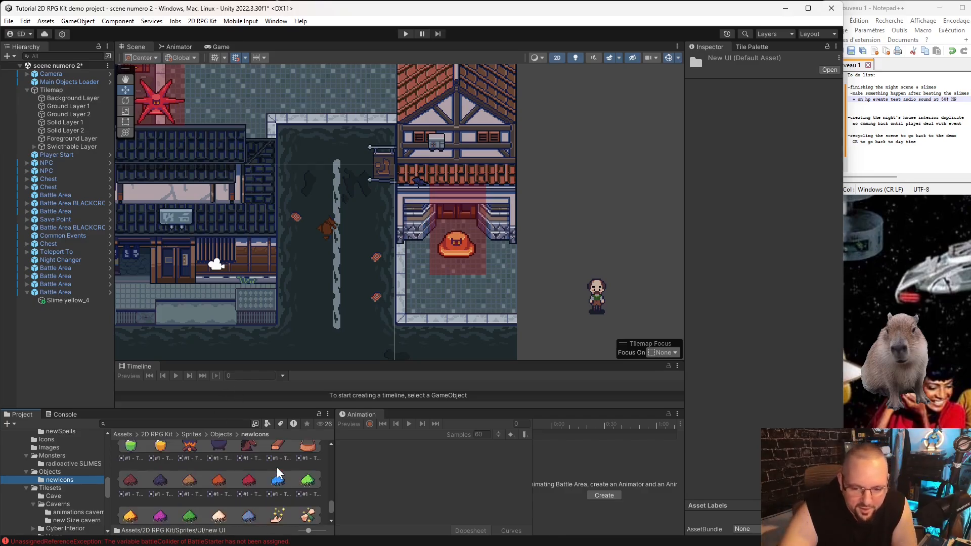
pyautogui.scroll(-1, 238, 468)
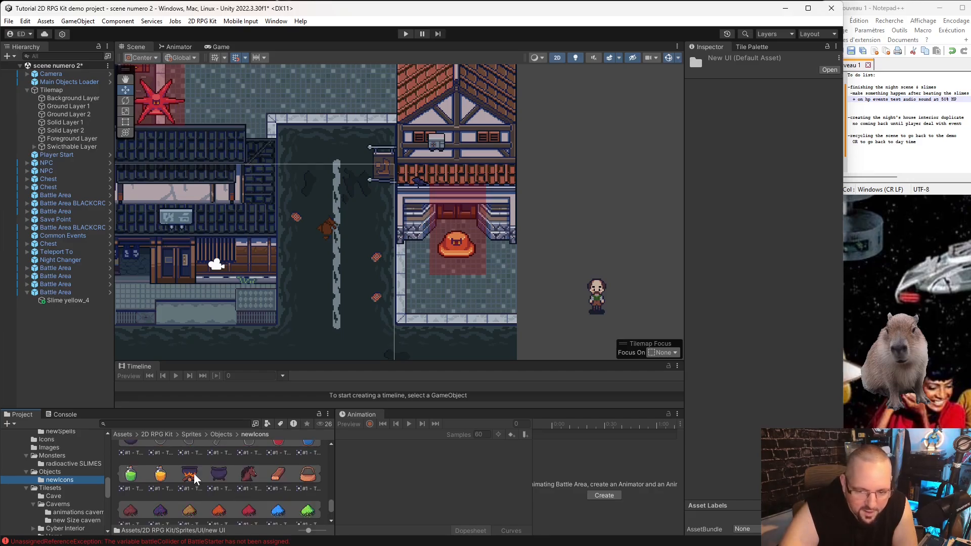
pyautogui.scroll(-4, 156, 469)
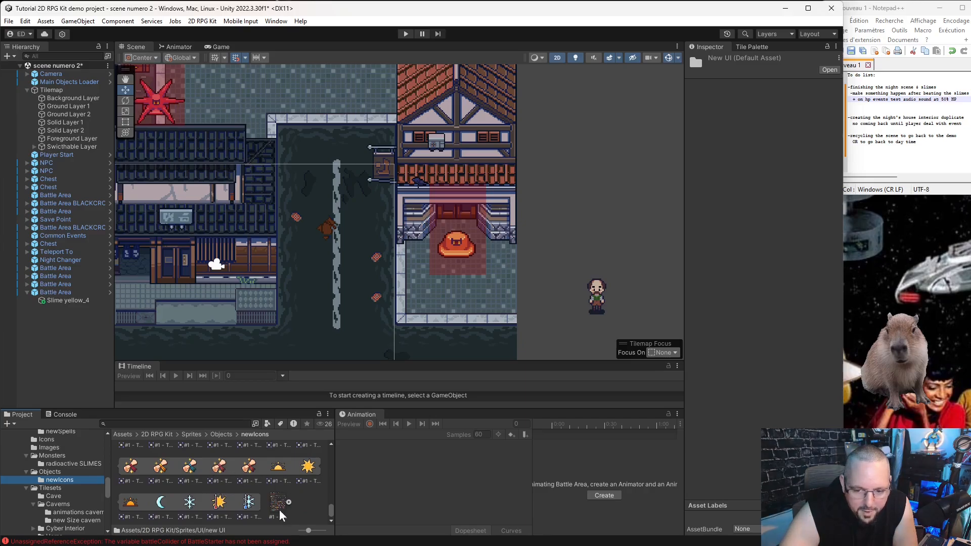
# Look through the remaining icons in the Sprites/Objects/newIcons folder, from potions to food and gems, for a sprite suited to the duplicated key item
pyautogui.scroll(-2, 281, 498)
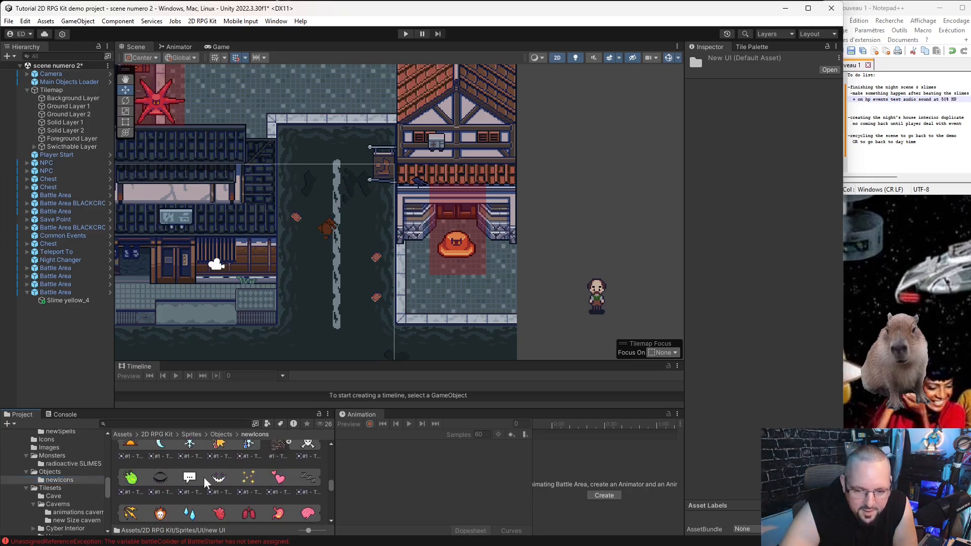
pyautogui.scroll(-2, 203, 479)
pyautogui.scroll(-2, 202, 470)
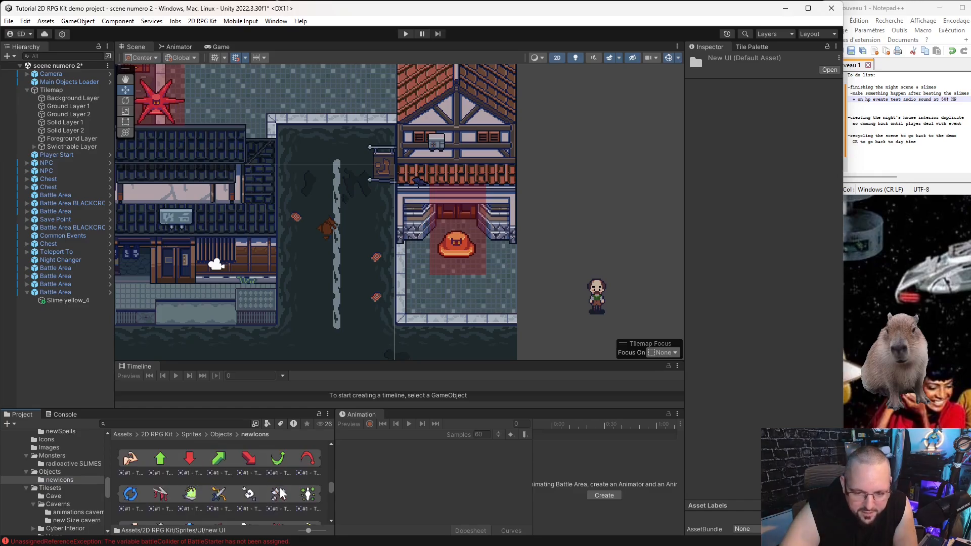
pyautogui.scroll(-3, 223, 461)
pyautogui.scroll(-3, 203, 478)
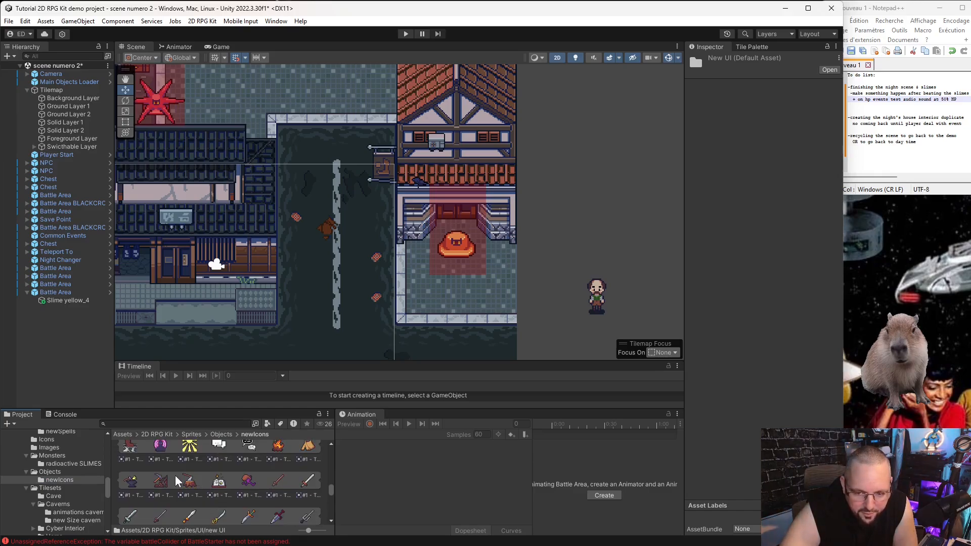
pyautogui.scroll(-3, 231, 481)
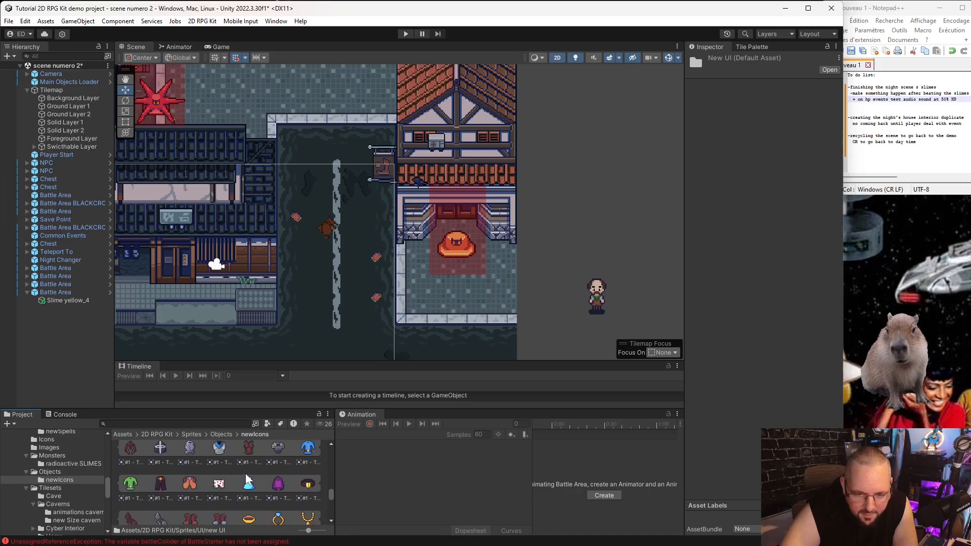
pyautogui.scroll(-2, 203, 467)
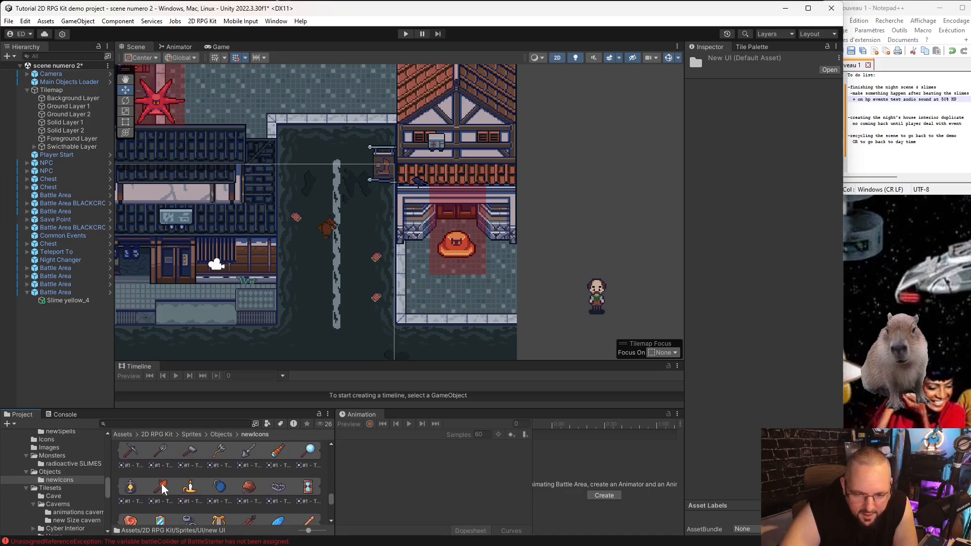
pyautogui.scroll(-2, 177, 482)
pyautogui.scroll(-2, 235, 478)
pyautogui.scroll(-2, 198, 488)
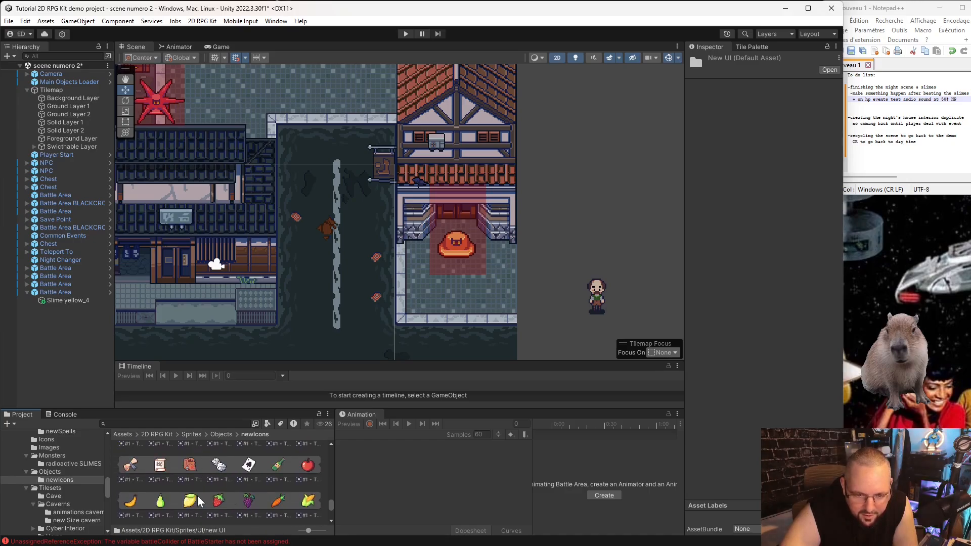
pyautogui.scroll(-2, 194, 480)
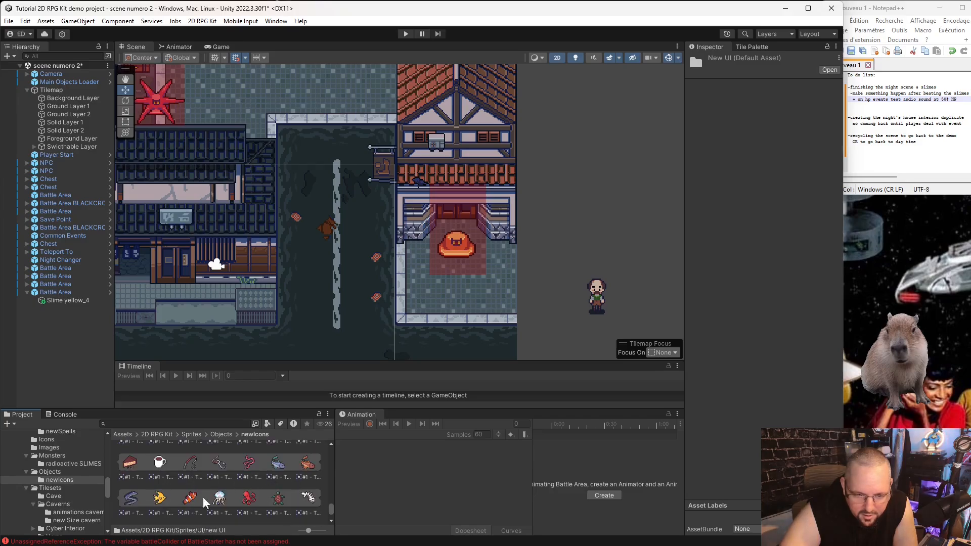
pyautogui.scroll(-3, 219, 495)
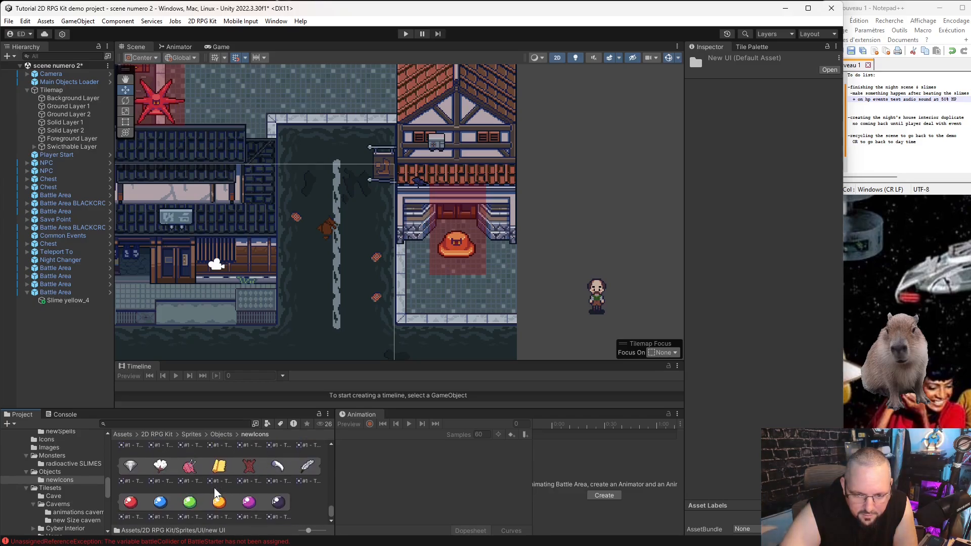
pyautogui.scroll(5, 214, 488)
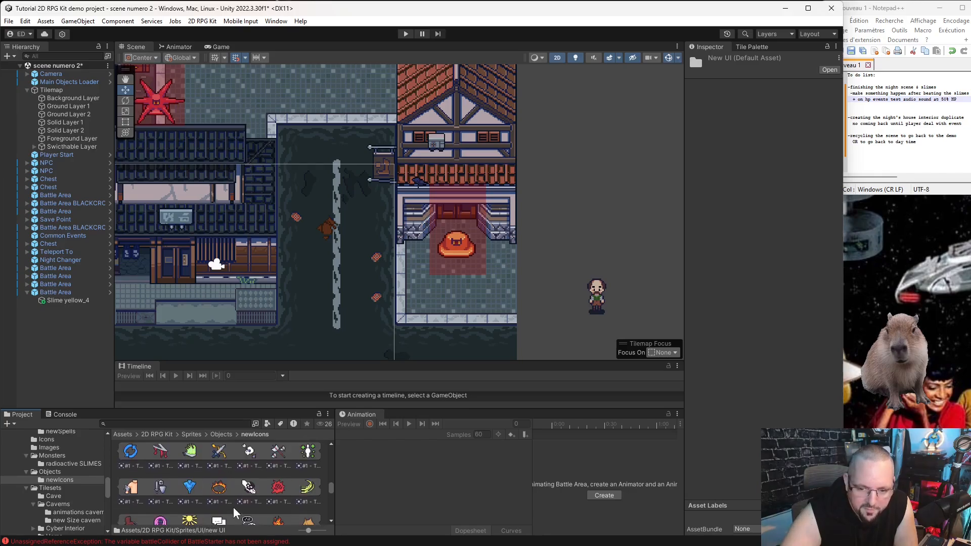
pyautogui.scroll(5, 248, 503)
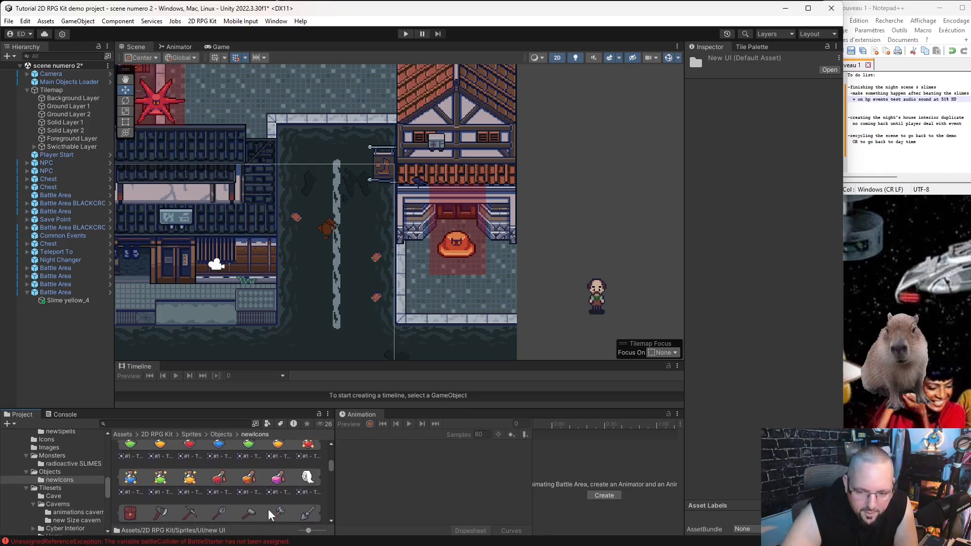
pyautogui.scroll(4, 259, 490)
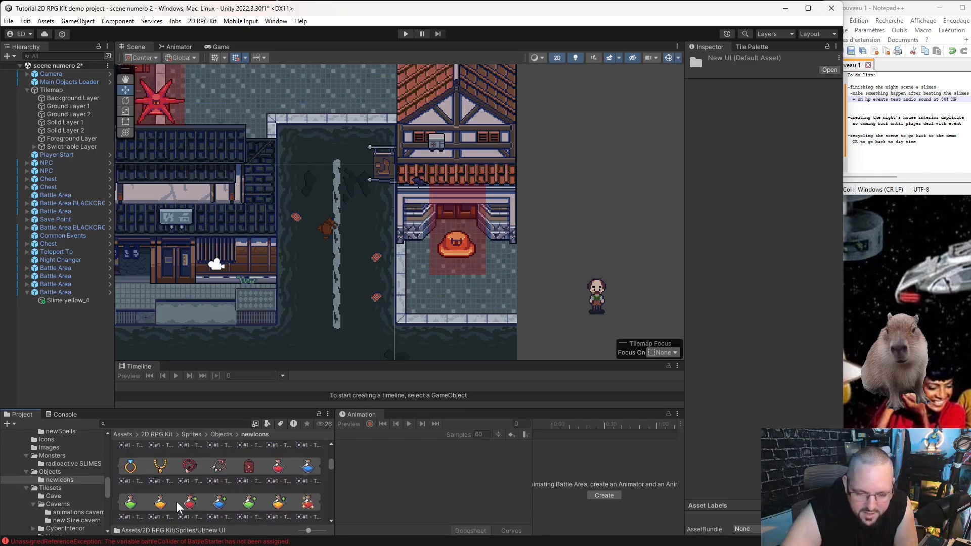
pyautogui.scroll(-3, 166, 499)
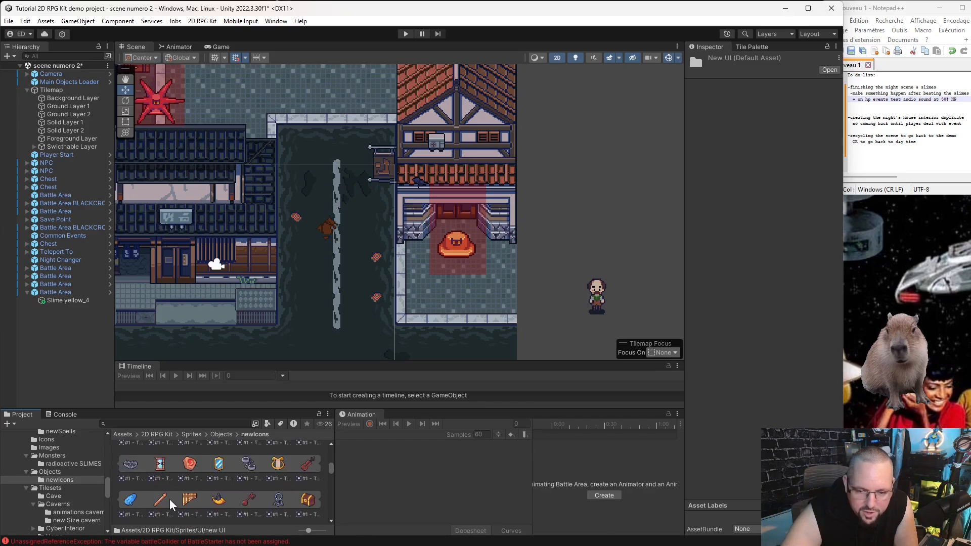
pyautogui.scroll(-4, 201, 483)
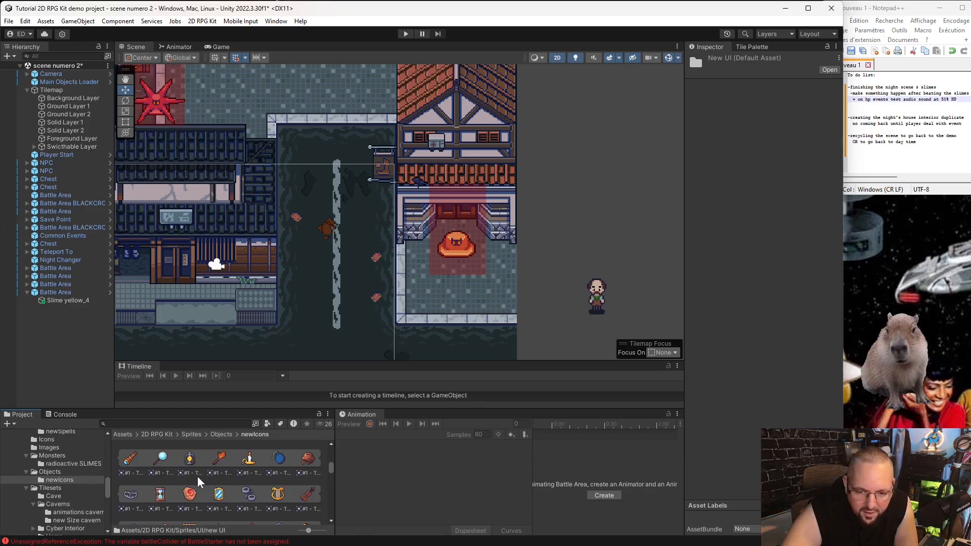
pyautogui.scroll(-5, 206, 468)
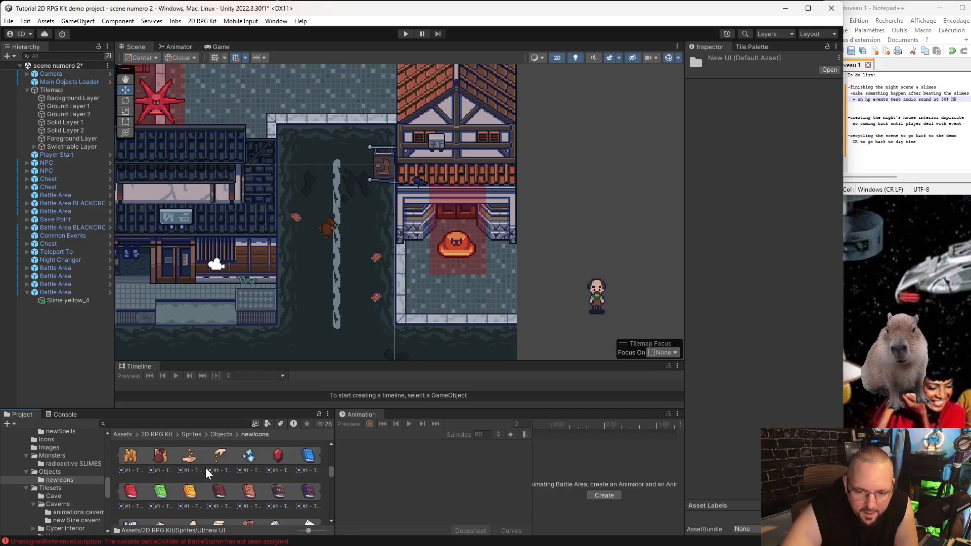
pyautogui.scroll(-5, 174, 479)
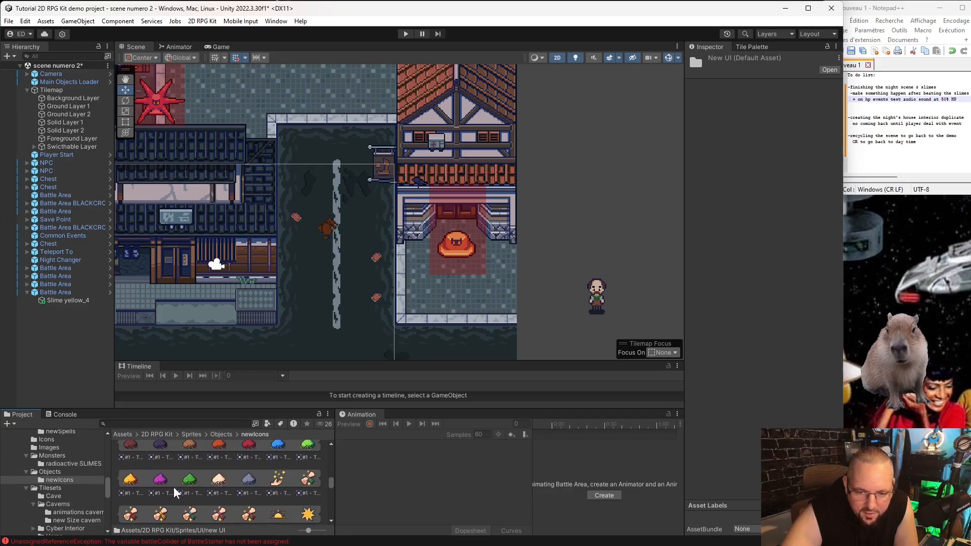
pyautogui.scroll(-5, 172, 484)
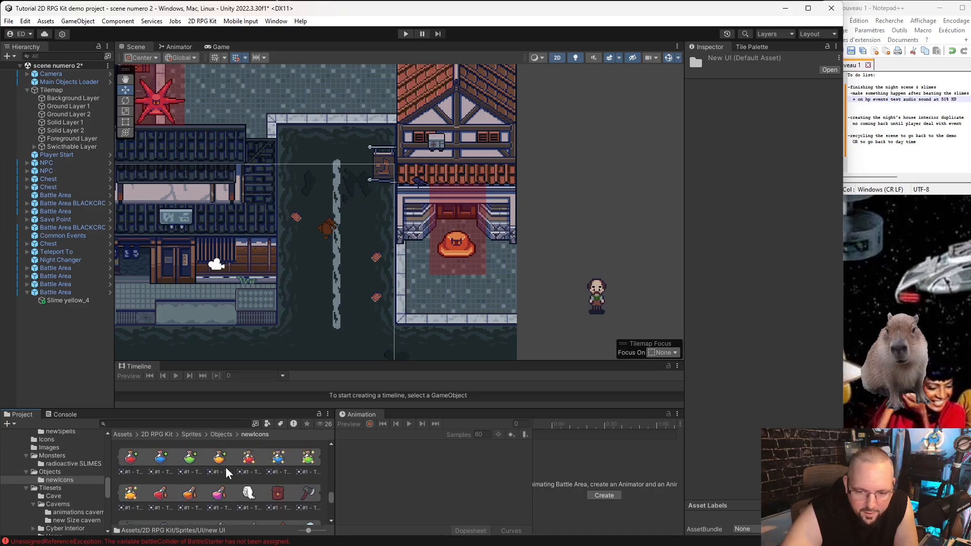
pyautogui.scroll(-3, 226, 466)
pyautogui.scroll(3, 231, 464)
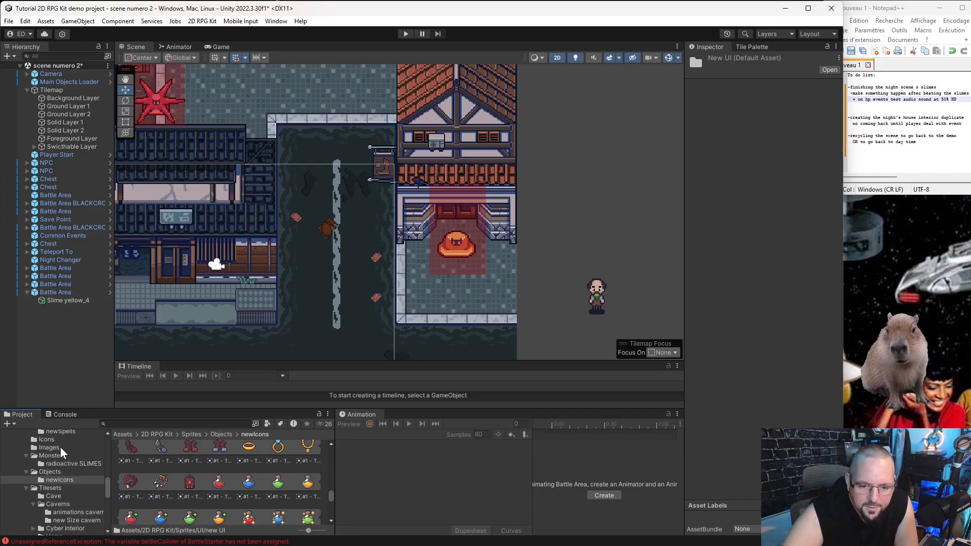
# Select the Key 1 prefab in Prefabs/Items for editing, and reopen the Sprites/Objects/newIcons folder alongside its properties
pyautogui.scroll(5, 61, 481)
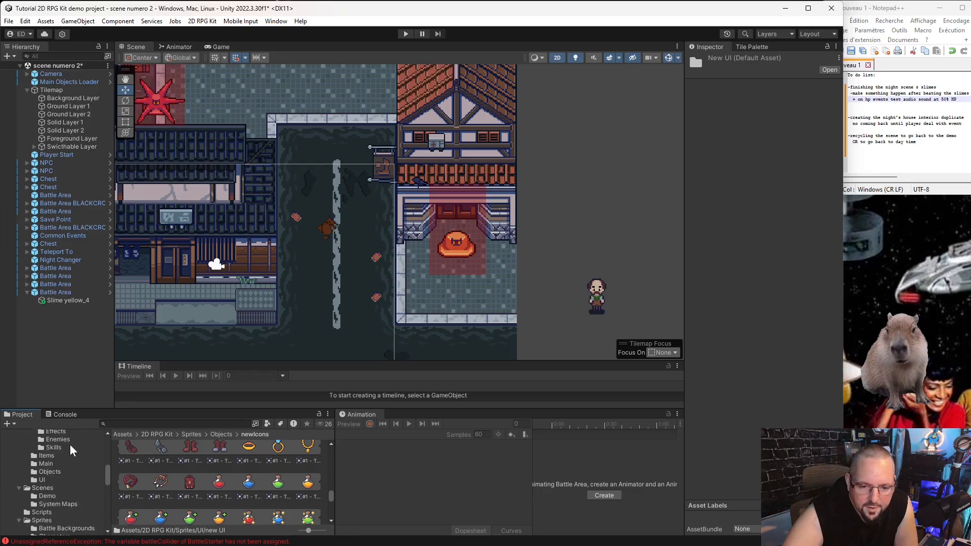
pyautogui.scroll(3, 45, 480)
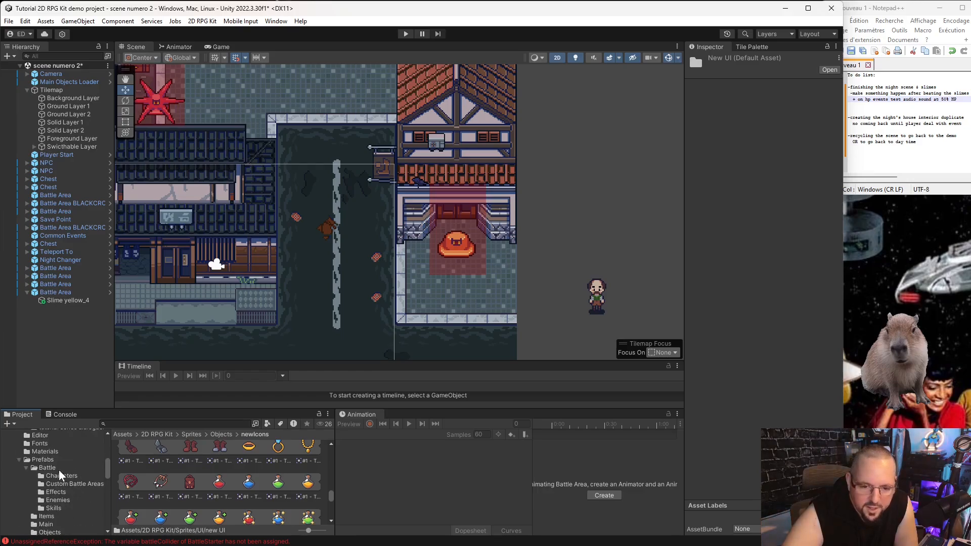
pyautogui.click(58, 516)
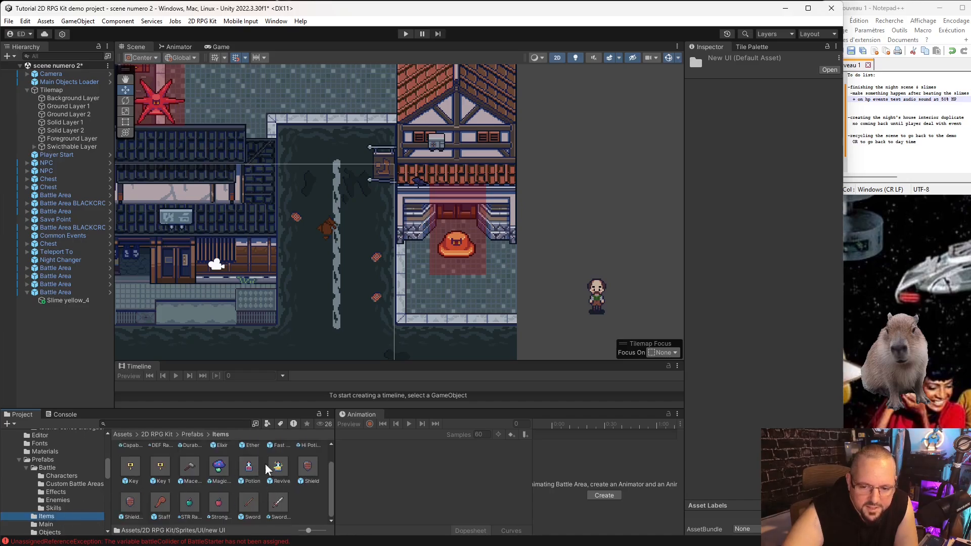
pyautogui.click(161, 471)
pyautogui.scroll(-5, 74, 478)
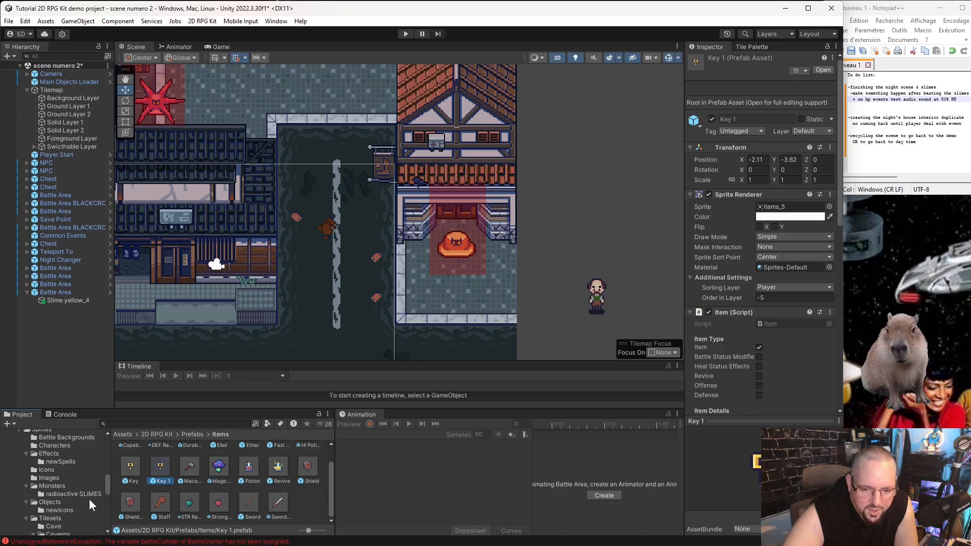
pyautogui.scroll(-3, 81, 500)
pyautogui.click(68, 478)
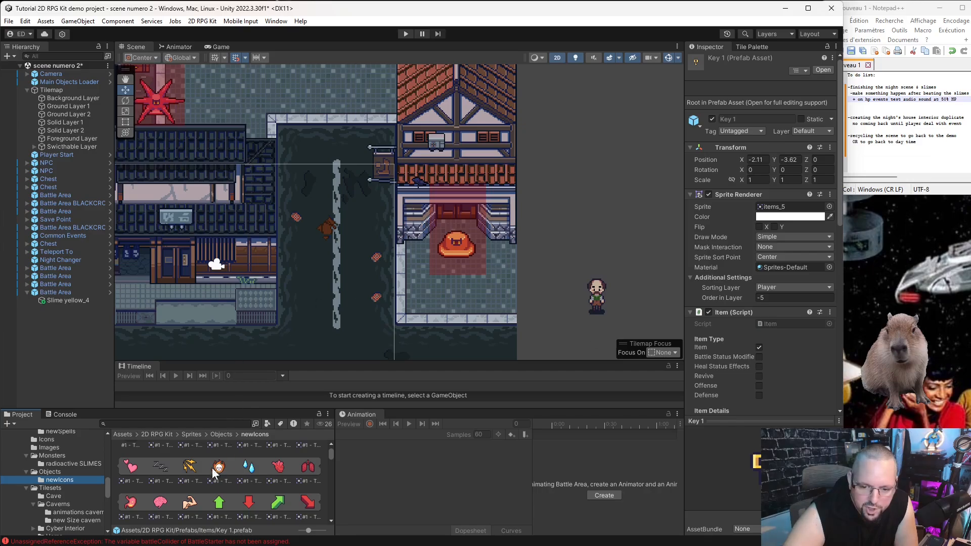
# Assign the orange bottle icon from newIcons to Key 1 as both its Sprite Renderer sprite and its Item Sprite
pyautogui.scroll(-3, 737, 329)
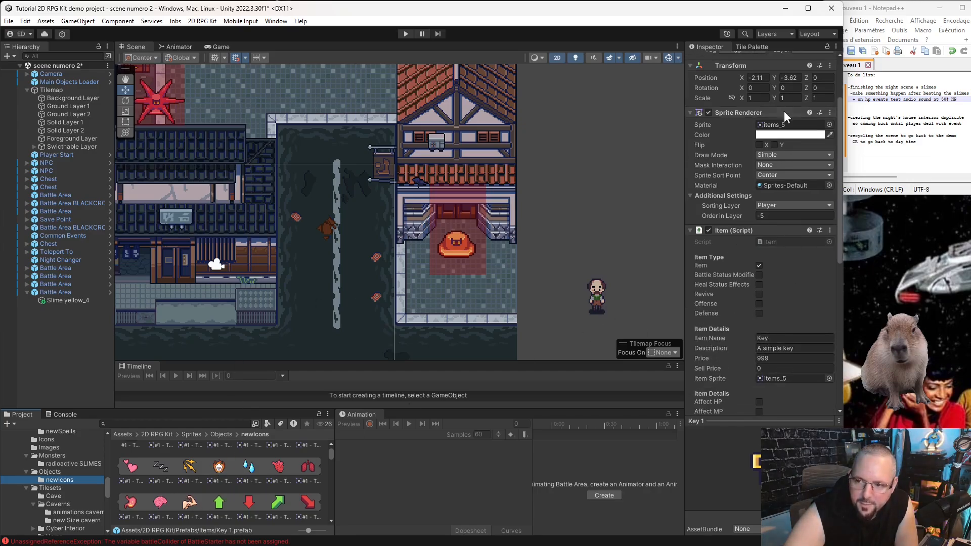
pyautogui.scroll(-3, 189, 505)
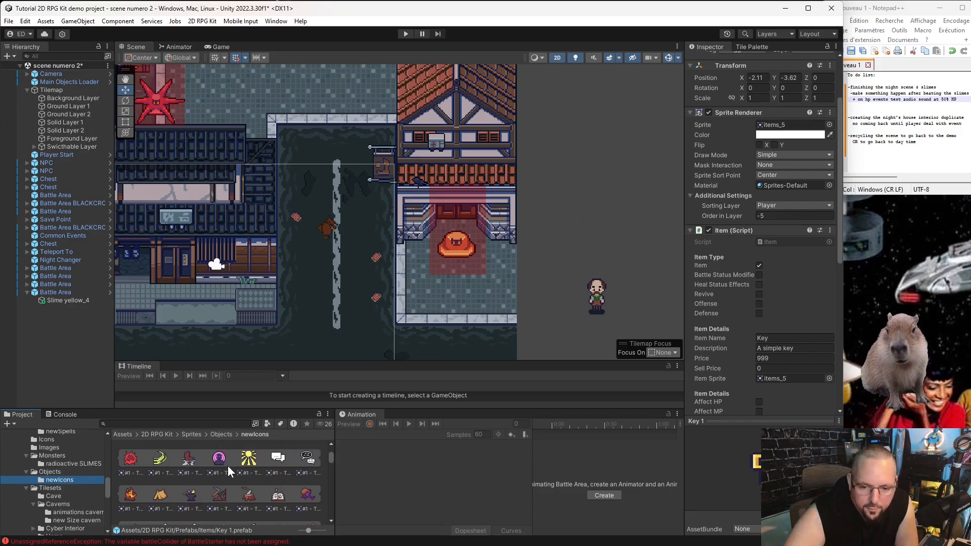
pyautogui.scroll(-5, 227, 465)
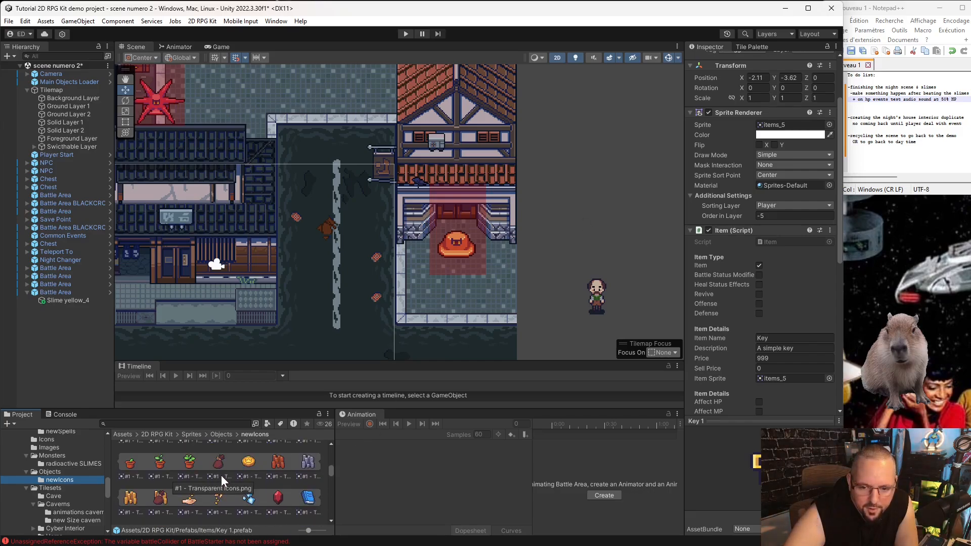
pyautogui.scroll(-3, 228, 475)
pyautogui.scroll(-3, 189, 471)
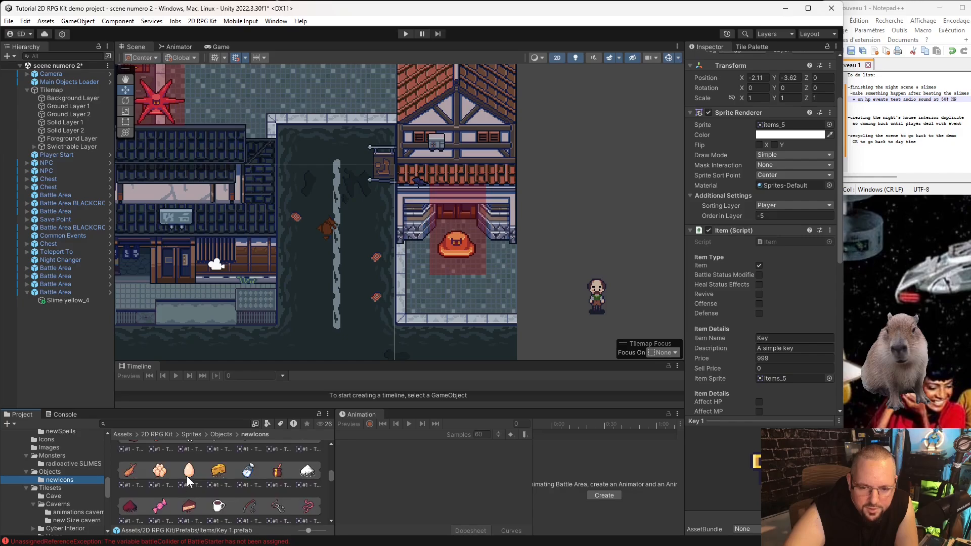
pyautogui.scroll(-3, 219, 489)
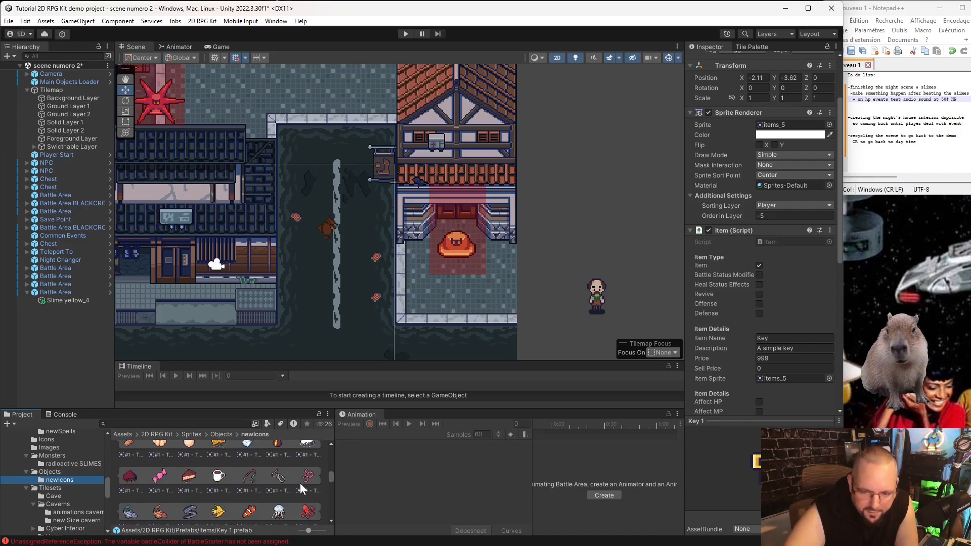
pyautogui.scroll(-3, 284, 491)
pyautogui.scroll(-3, 242, 489)
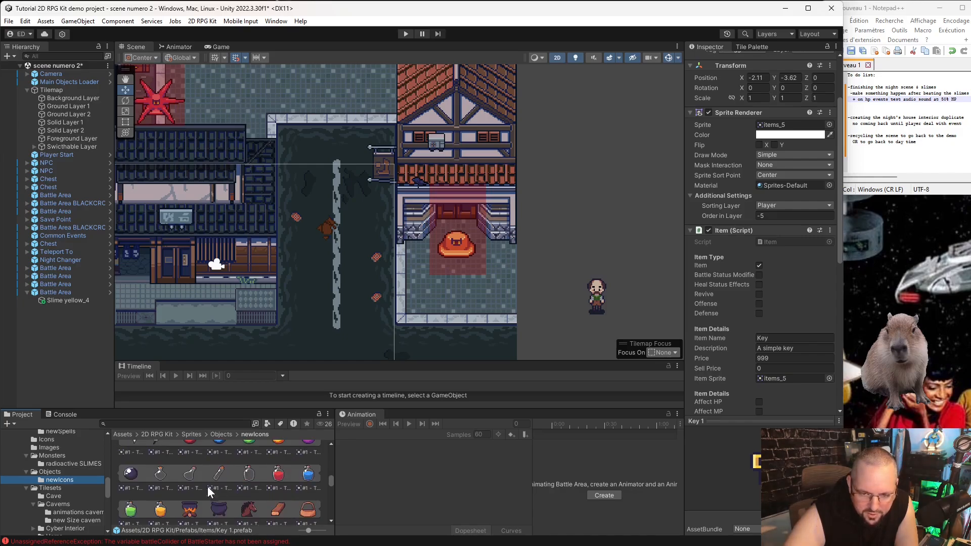
pyautogui.scroll(-1, 245, 466)
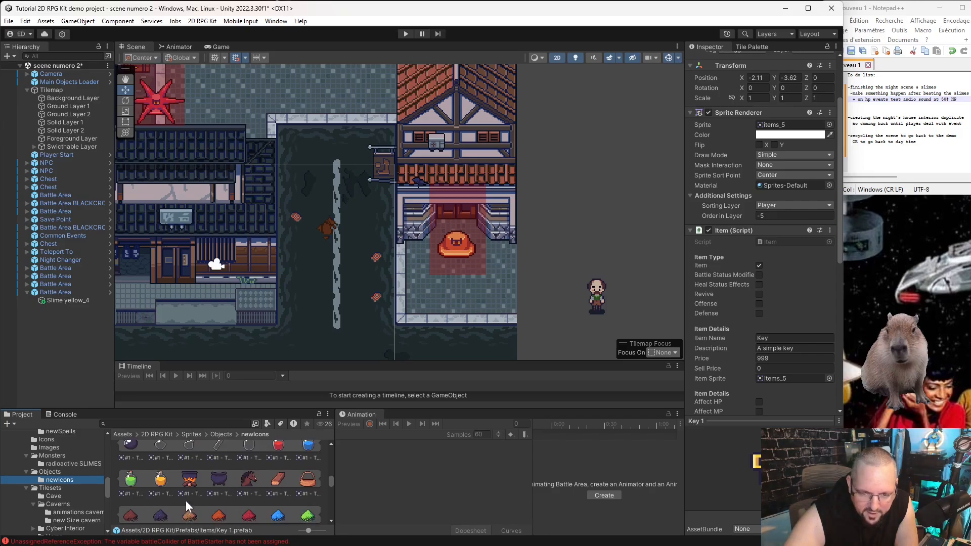
pyautogui.moveTo(160, 478); pyautogui.dragTo(792, 124)
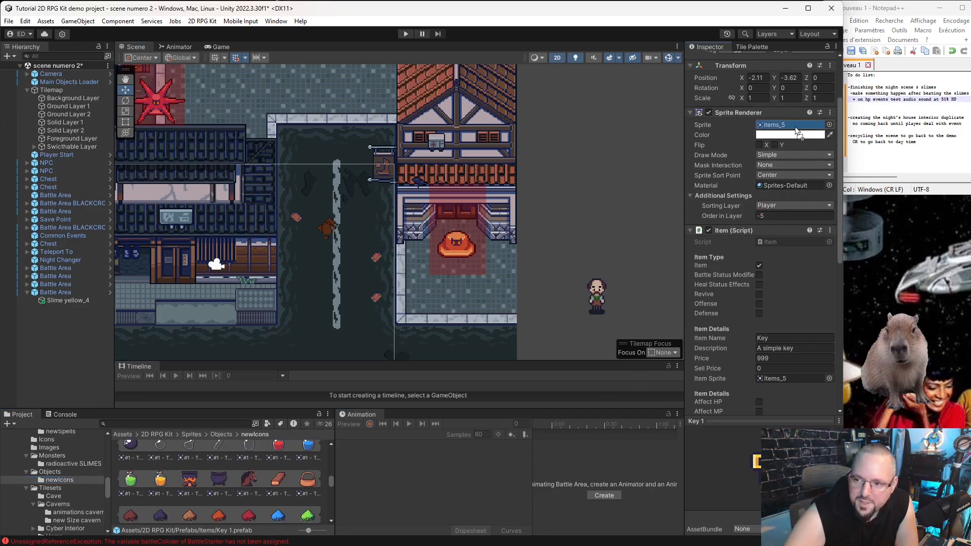
pyautogui.scroll(-8, 753, 418)
pyautogui.moveTo(165, 476); pyautogui.dragTo(797, 71)
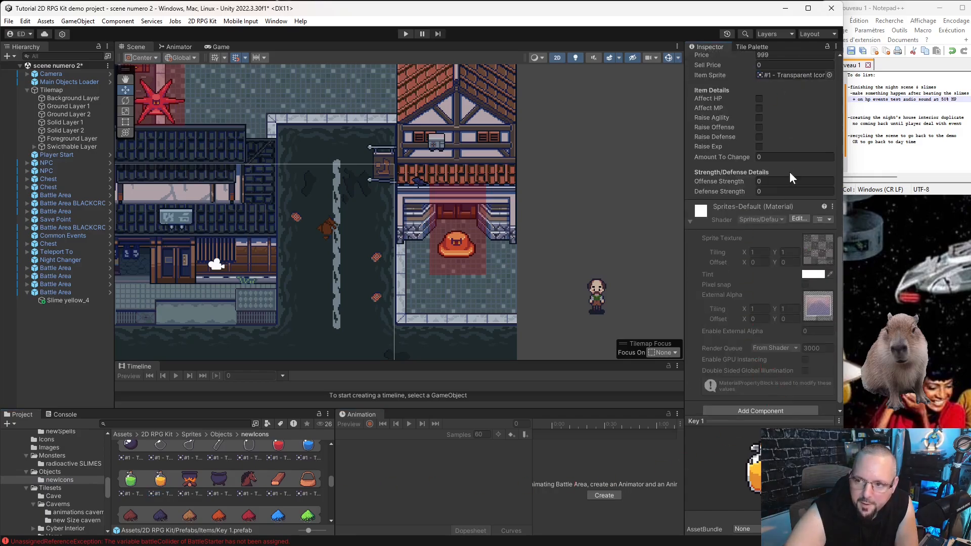
pyautogui.scroll(8, 790, 171)
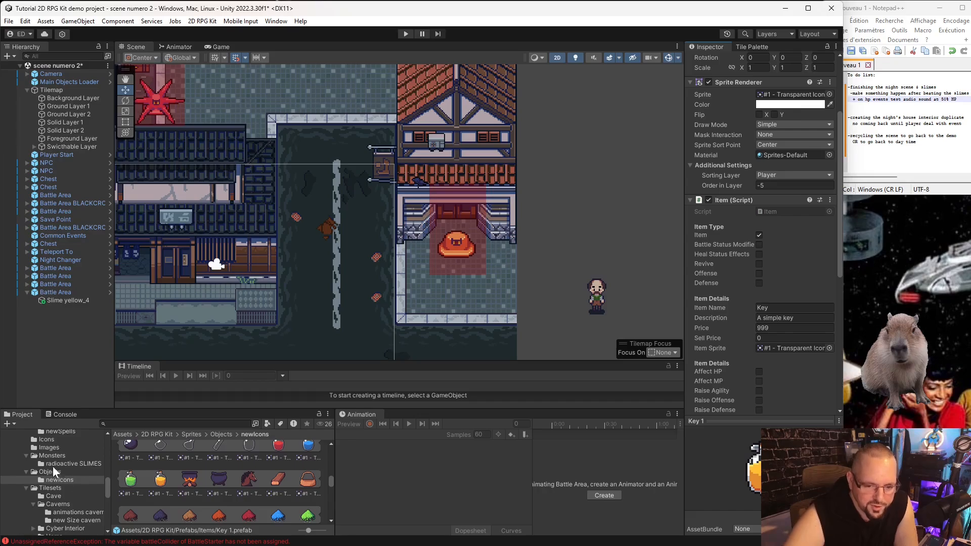
# Rename the Key 1 prefab in the Prefabs/Items folder to Its Orange
pyautogui.scroll(5, 56, 481)
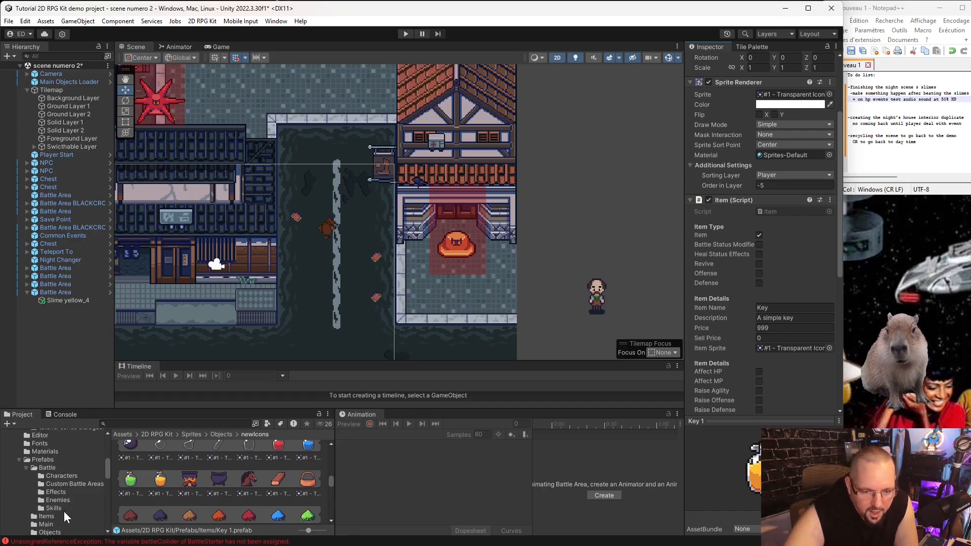
pyautogui.scroll(-3, 67, 485)
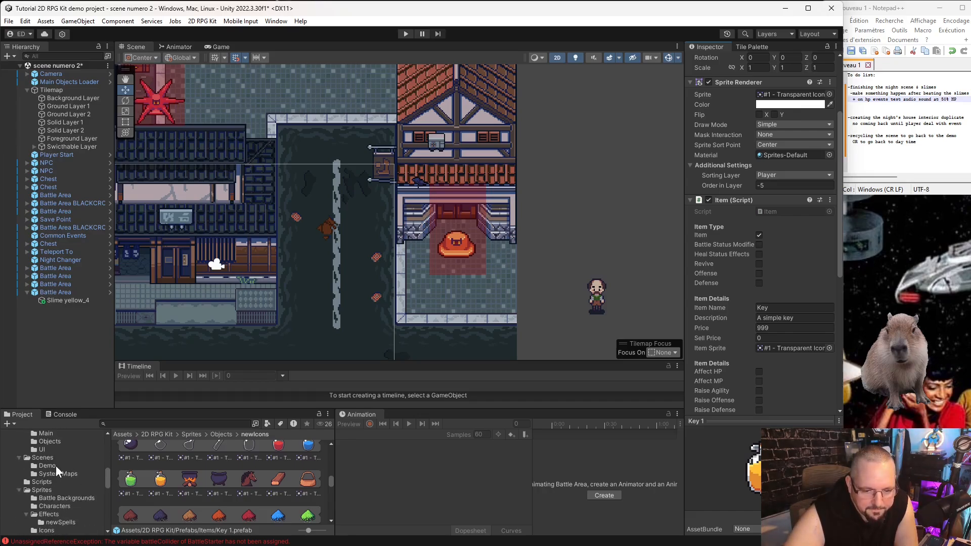
pyautogui.scroll(3, 73, 485)
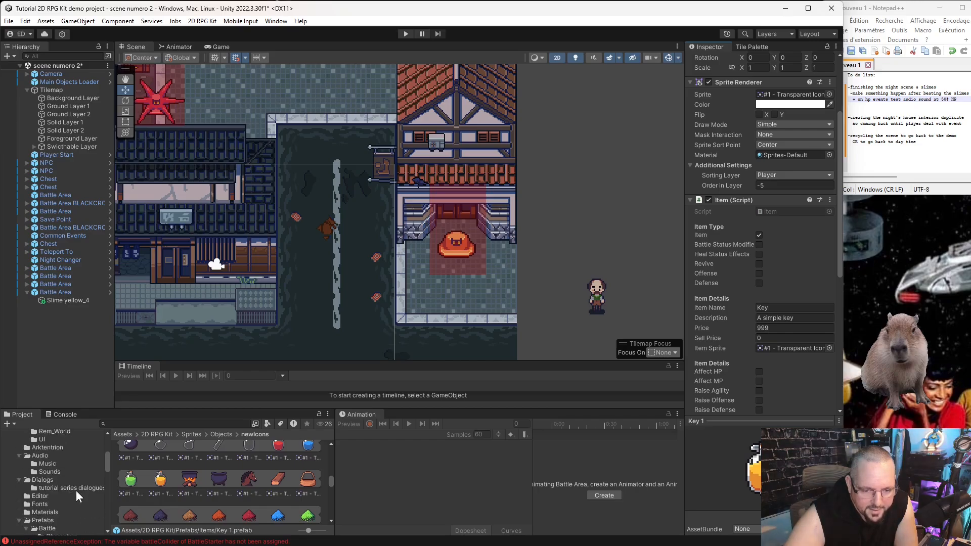
pyautogui.scroll(-3, 52, 474)
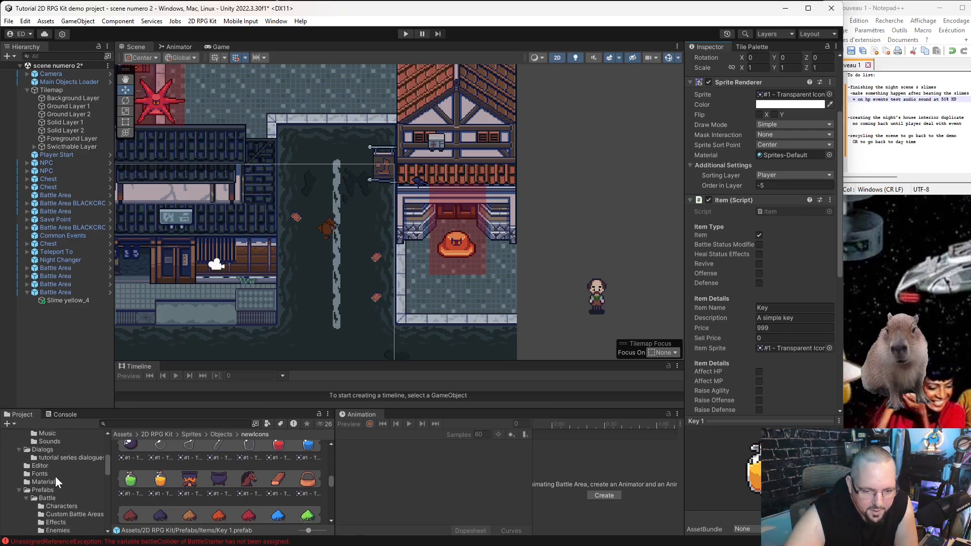
pyautogui.scroll(-3, 60, 477)
pyautogui.click(49, 486)
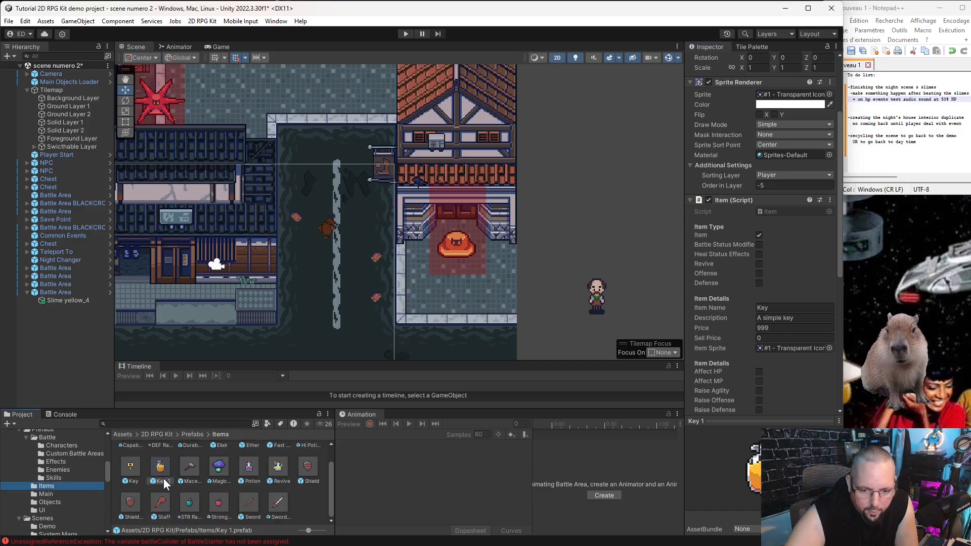
pyautogui.click(163, 478)
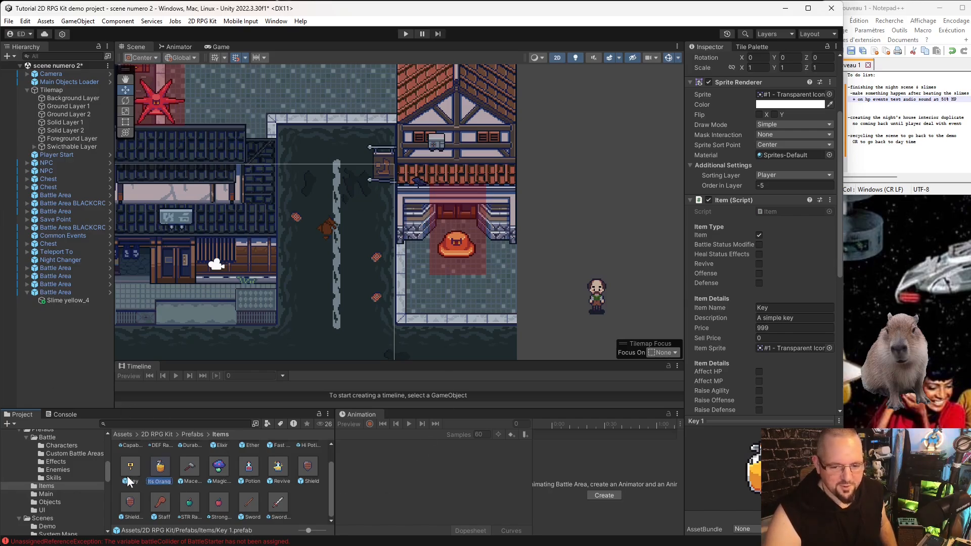
pyautogui.press('Return')
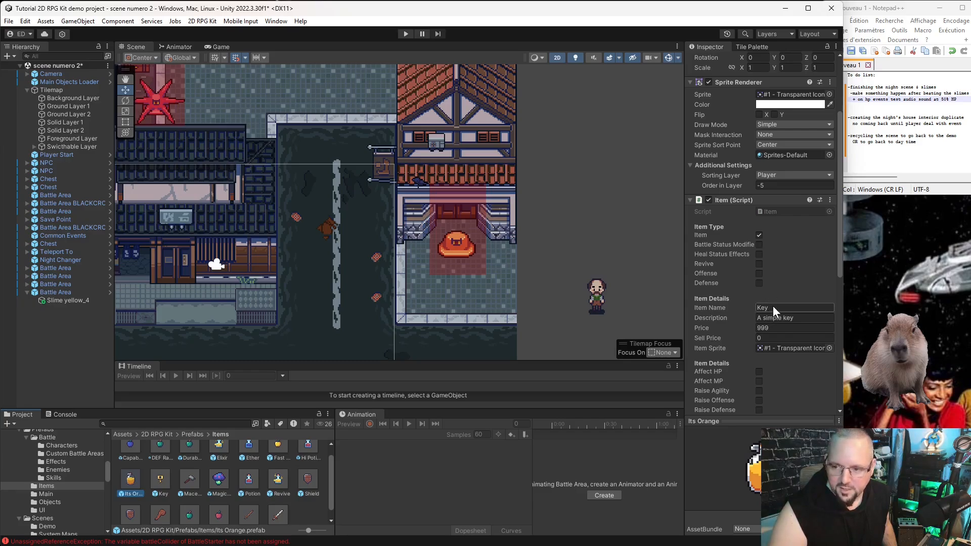
# Set the Its Orange prefab's Item Name to "Its Orange" and its Description to "Let's not drink this"
pyautogui.click(773, 307)
pyautogui.write('Its Orange')
pyautogui.click(435, 482)
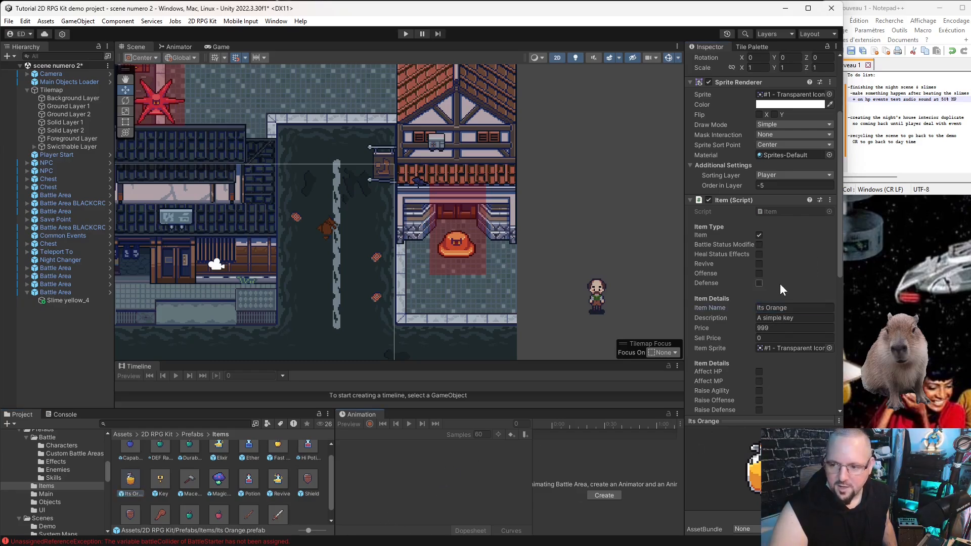
pyautogui.click(807, 319)
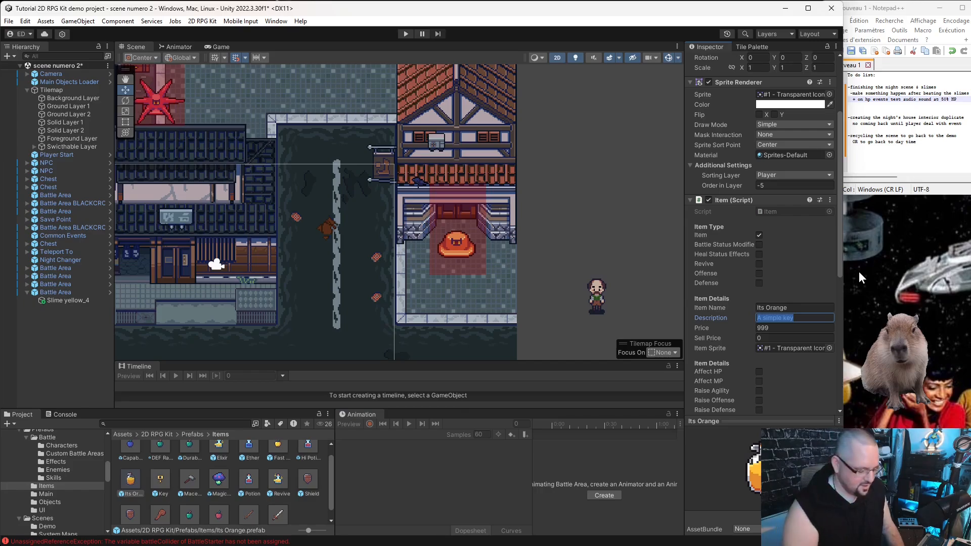
pyautogui.write('Le')
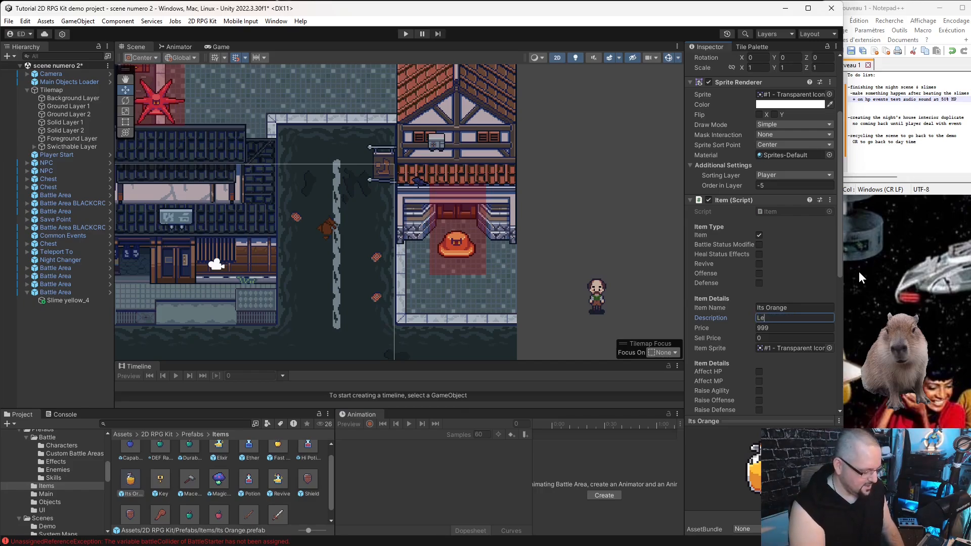
pyautogui.write("te's not drink this")
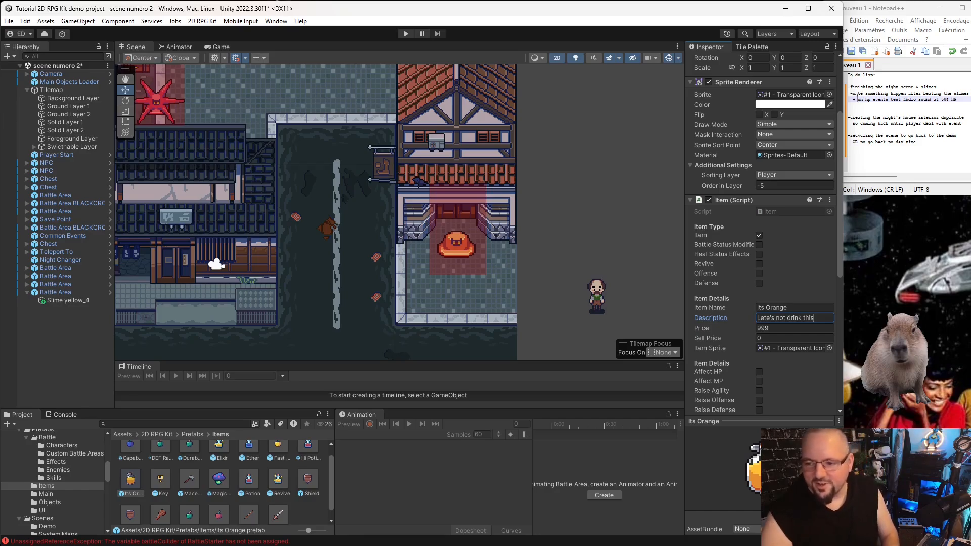
pyautogui.click(770, 318)
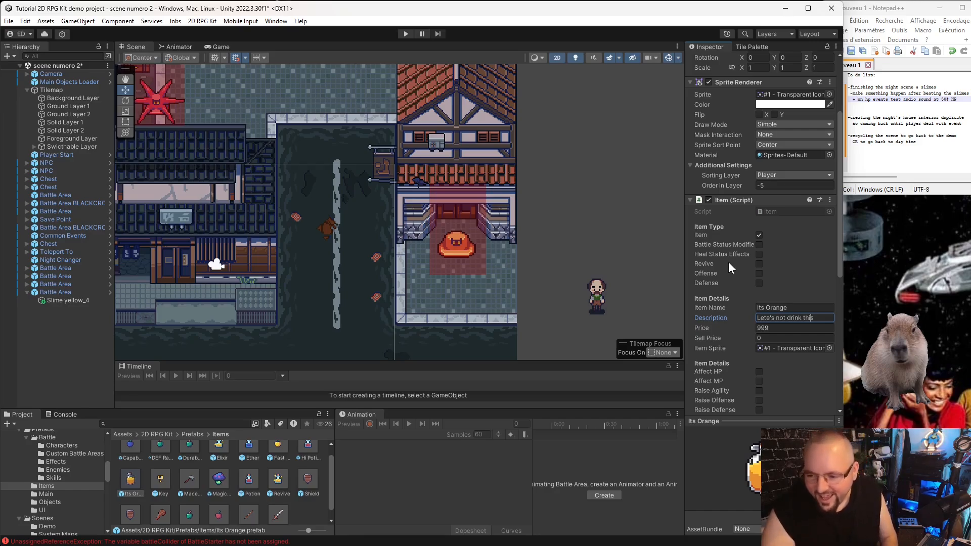
pyautogui.press('BackSpace')
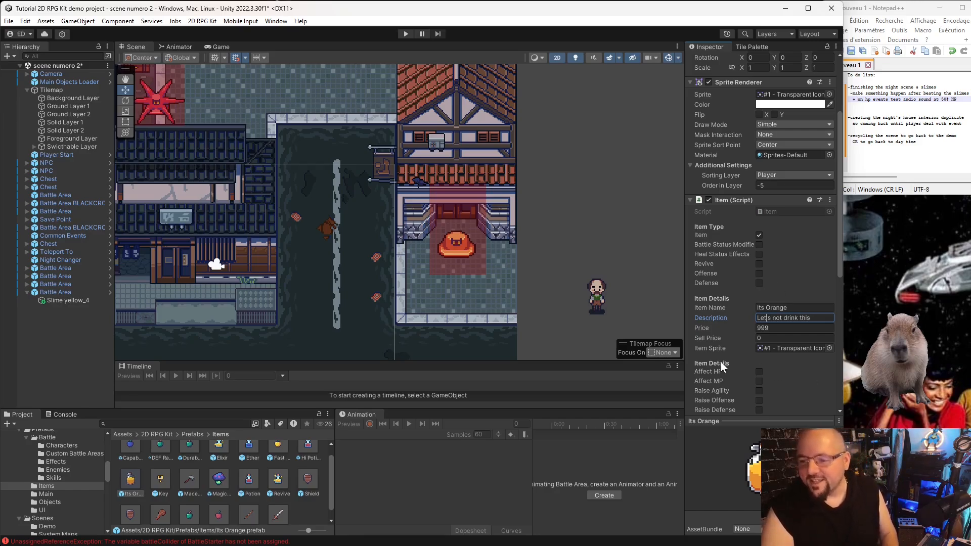
pyautogui.write("'")
pyautogui.press('Return')
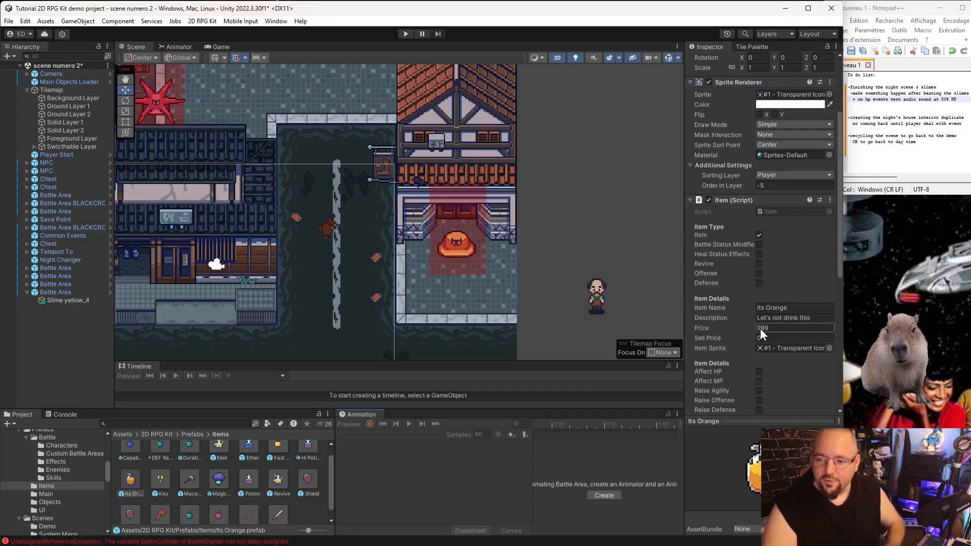
pyautogui.click(773, 328)
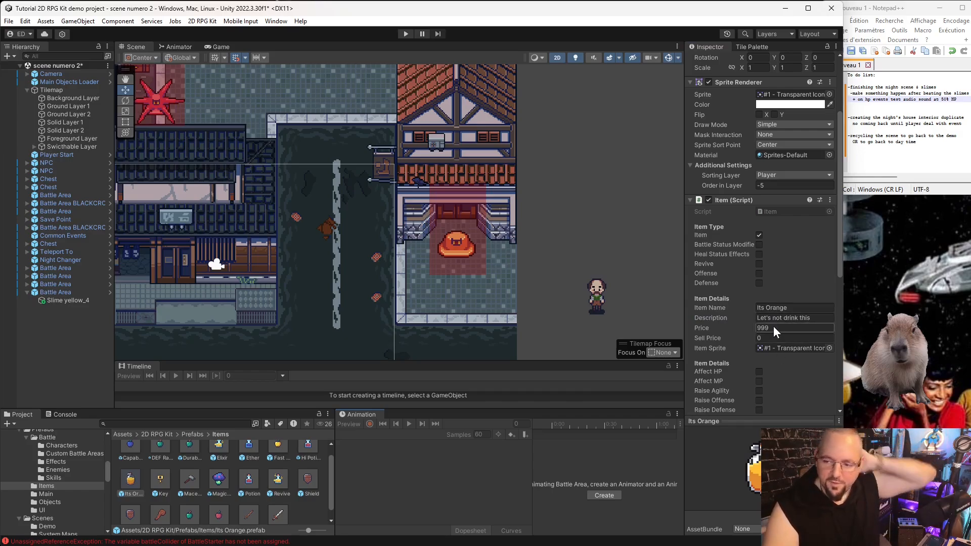
pyautogui.click(376, 474)
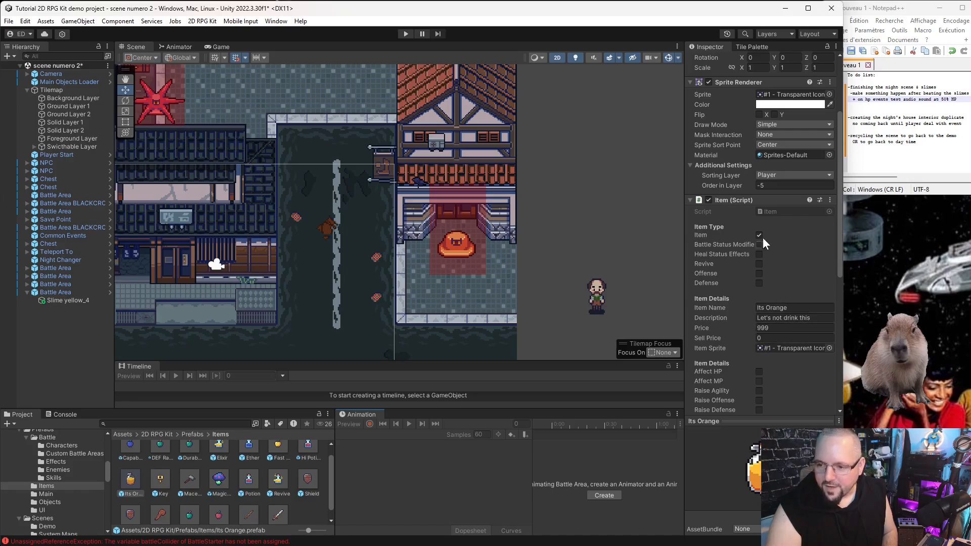
pyautogui.scroll(5, 774, 250)
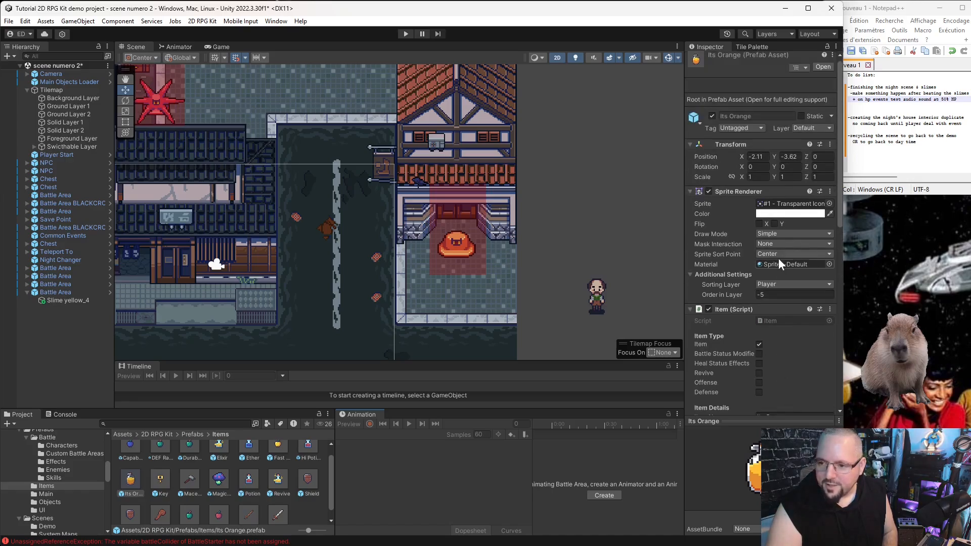
pyautogui.scroll(-7, 751, 201)
pyautogui.scroll(-3, 746, 212)
pyautogui.scroll(3, 741, 248)
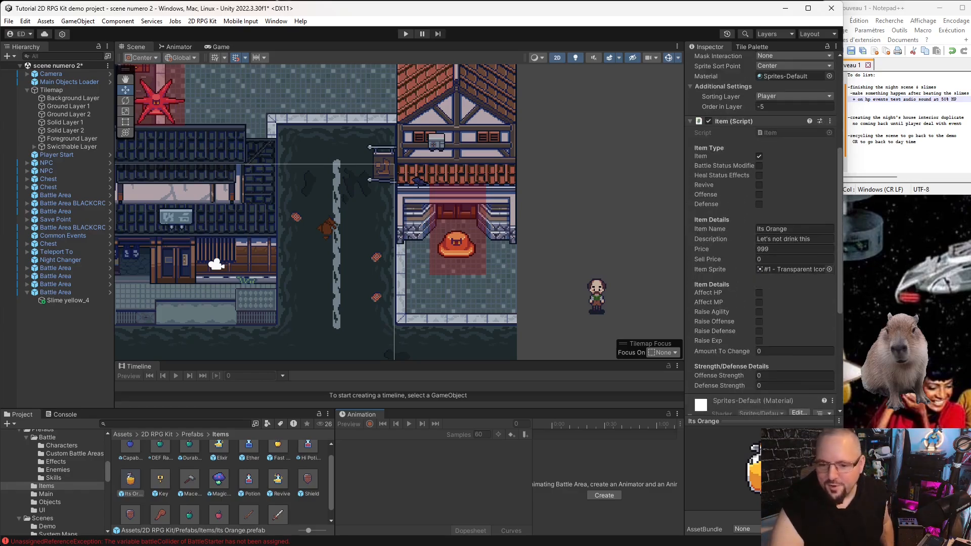
# Add the Its Orange prefab as Element 19 of the Game Manager's Existing Items, and return to the scene
pyautogui.click(75, 83)
pyautogui.doubleClick(795, 200)
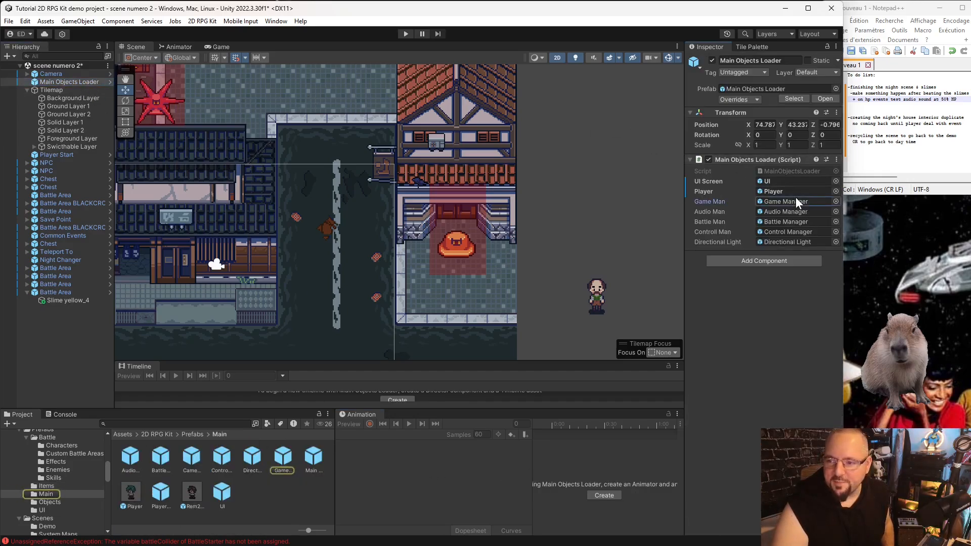
pyautogui.click(807, 375)
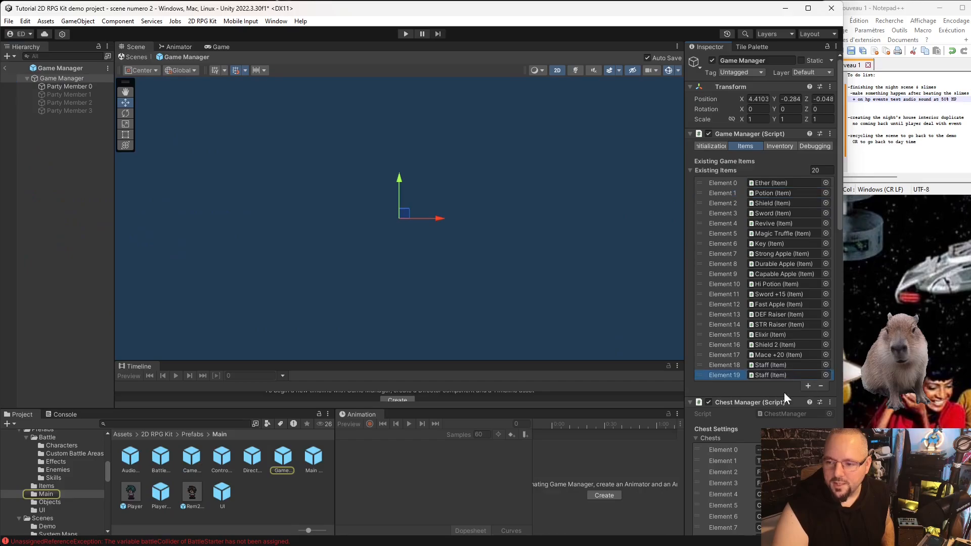
pyautogui.click(54, 486)
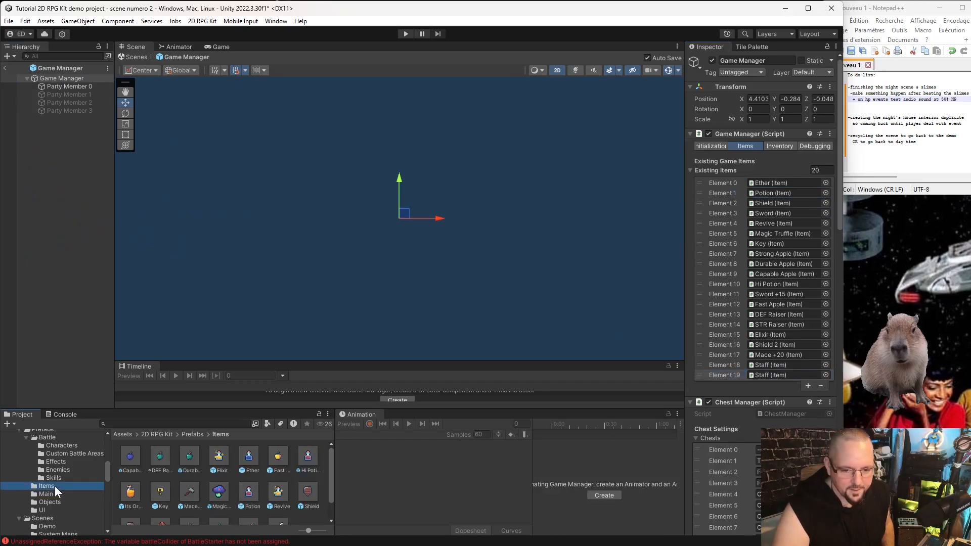
pyautogui.moveTo(131, 493); pyautogui.dragTo(789, 375)
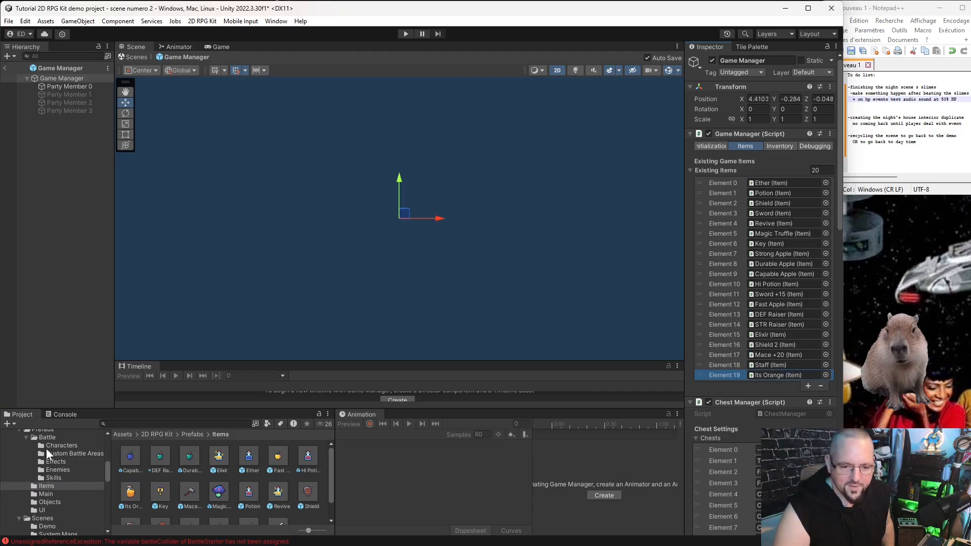
pyautogui.click(4, 67)
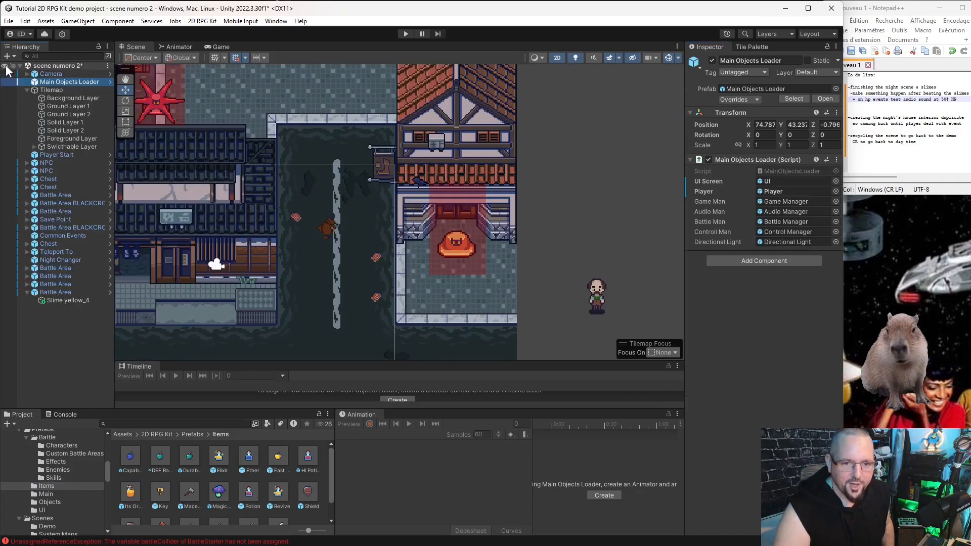
# Enter Its Orange as the reward item of the orange slime's battle, and deactivate that Battle Area object
pyautogui.click(460, 274)
pyautogui.scroll(-5, 778, 287)
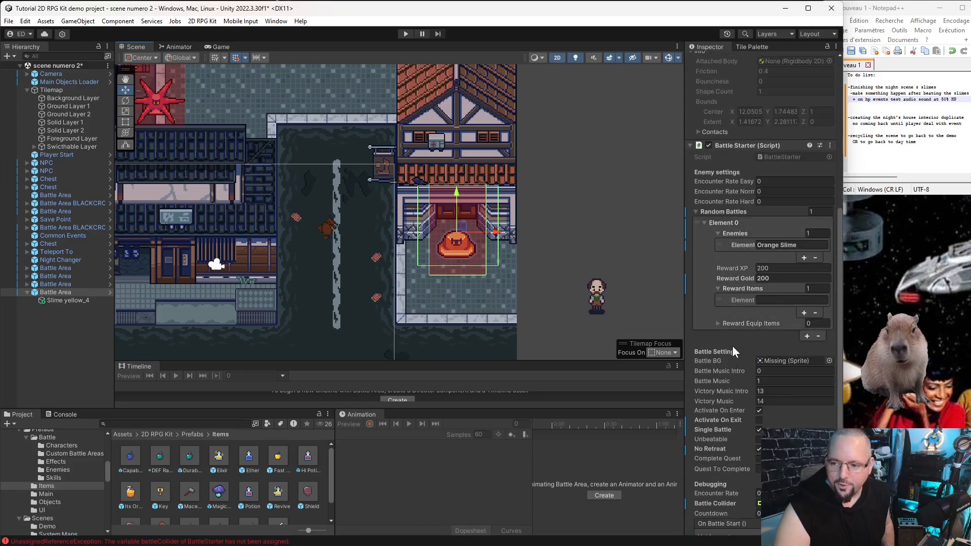
pyautogui.scroll(-3, 764, 245)
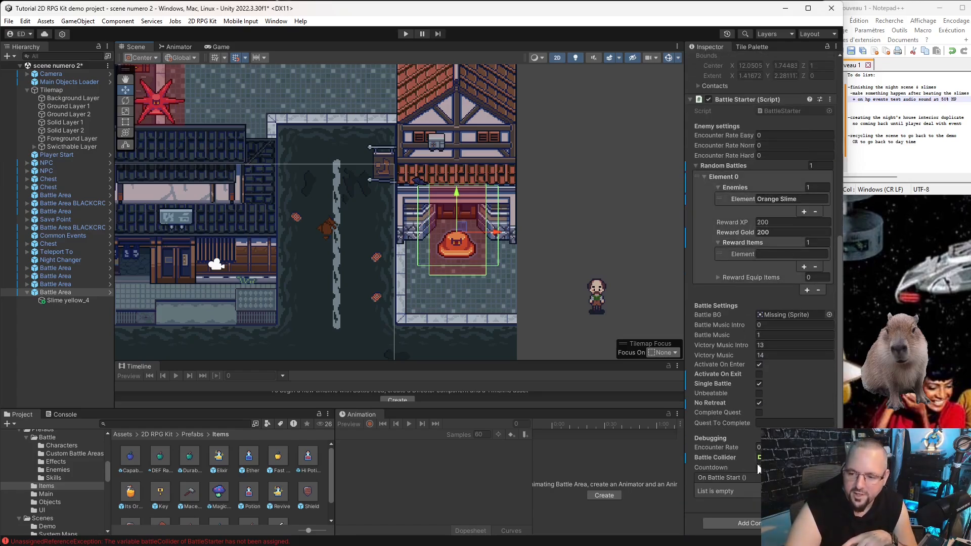
pyautogui.scroll(2, 723, 221)
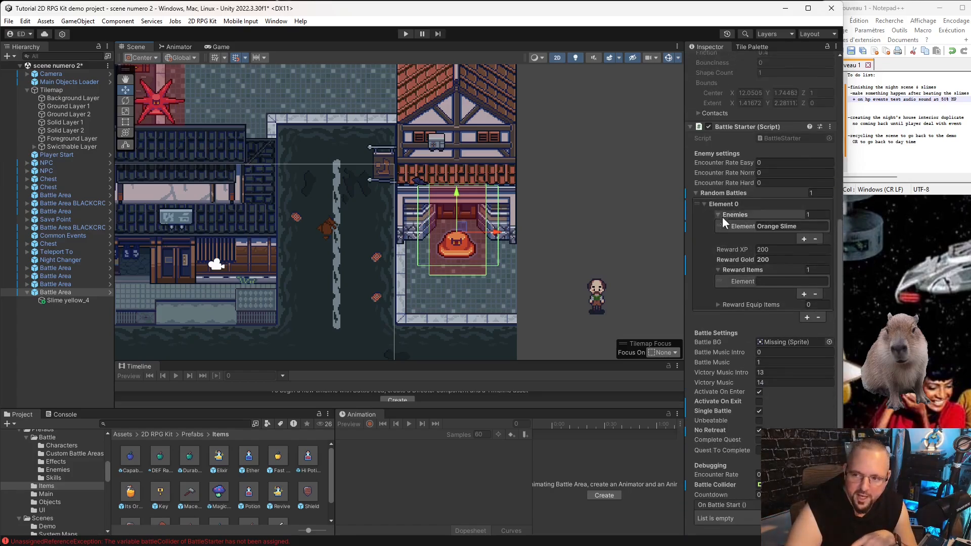
pyautogui.scroll(5, 723, 223)
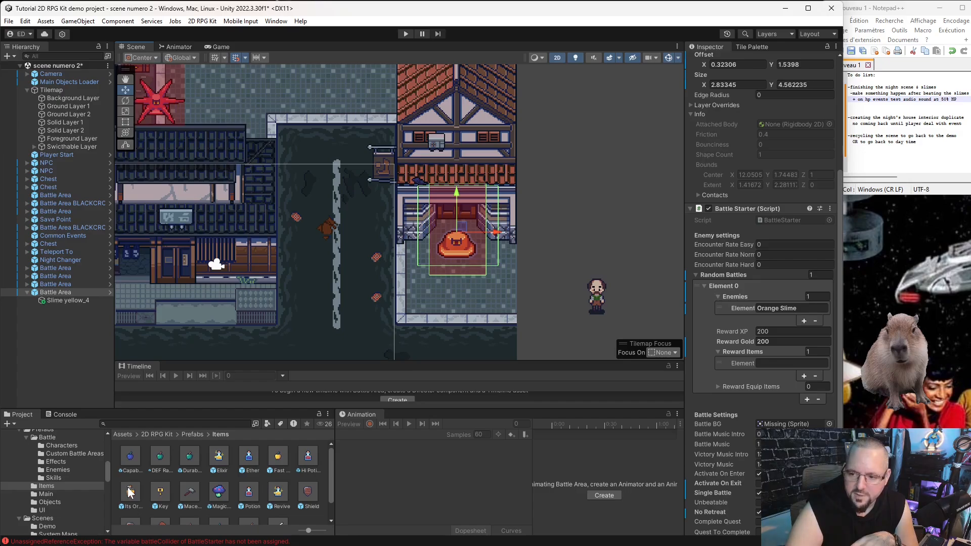
pyautogui.click(802, 360)
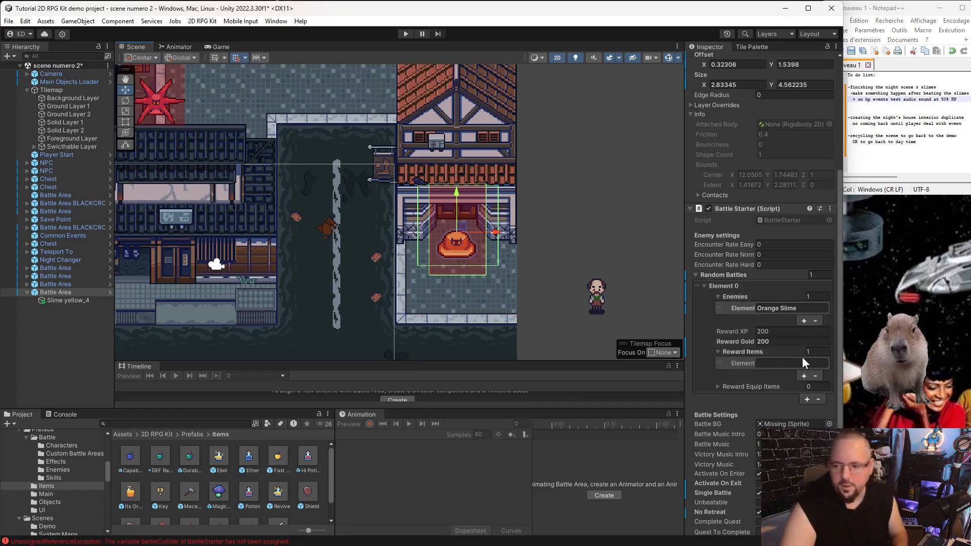
pyautogui.click(816, 361)
pyautogui.write('Its Orange')
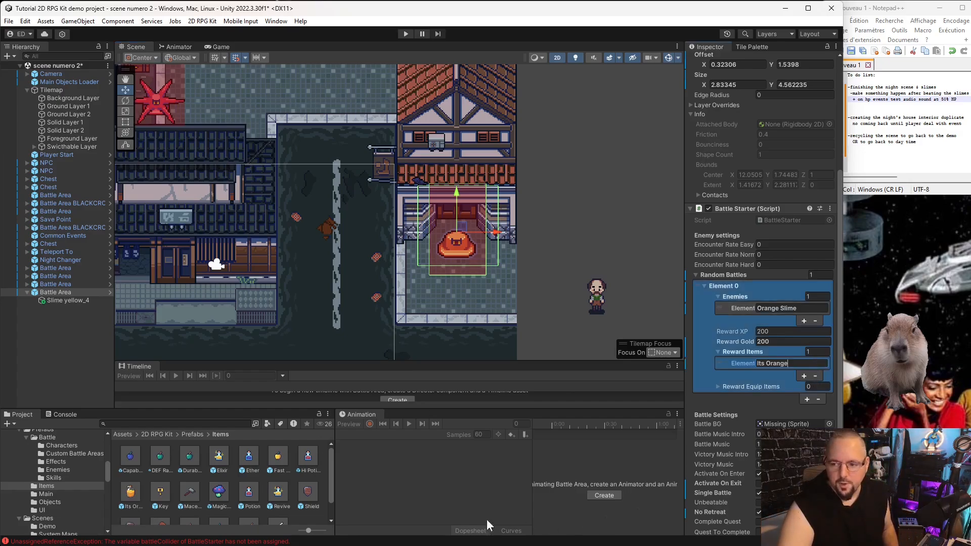
pyautogui.click(443, 493)
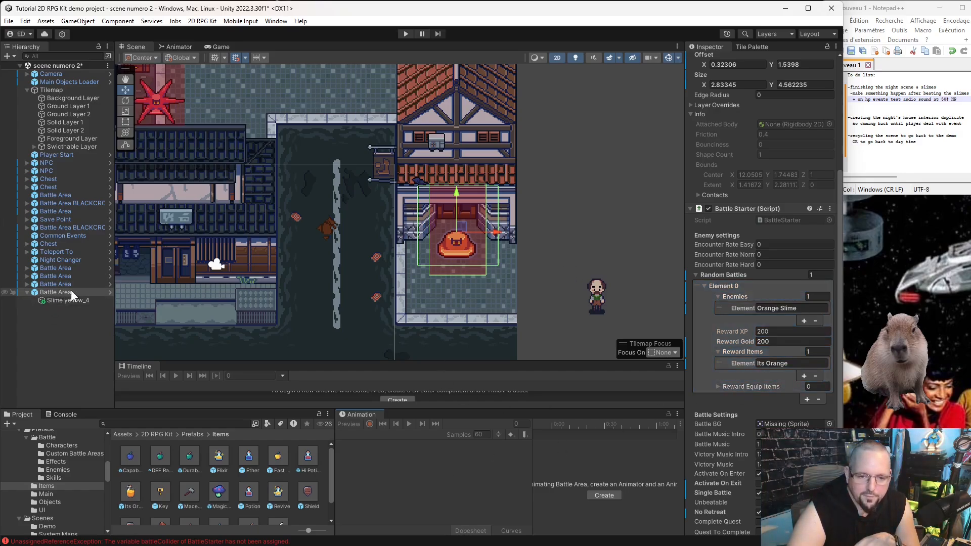
pyautogui.scroll(6, 759, 202)
pyautogui.click(712, 61)
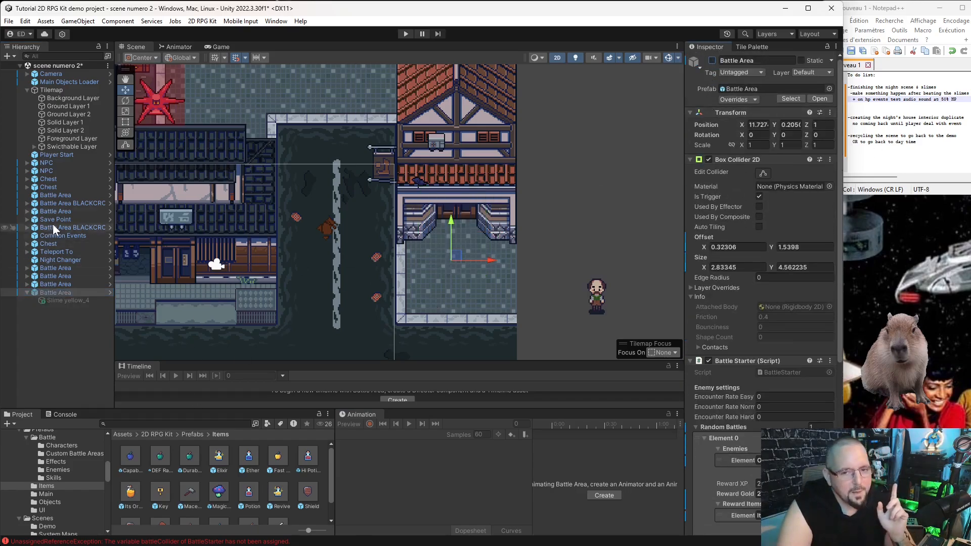
# Select the red slime's Battle Area and review its Battle Starter settings and its surroundings in the scene
pyautogui.click(178, 117)
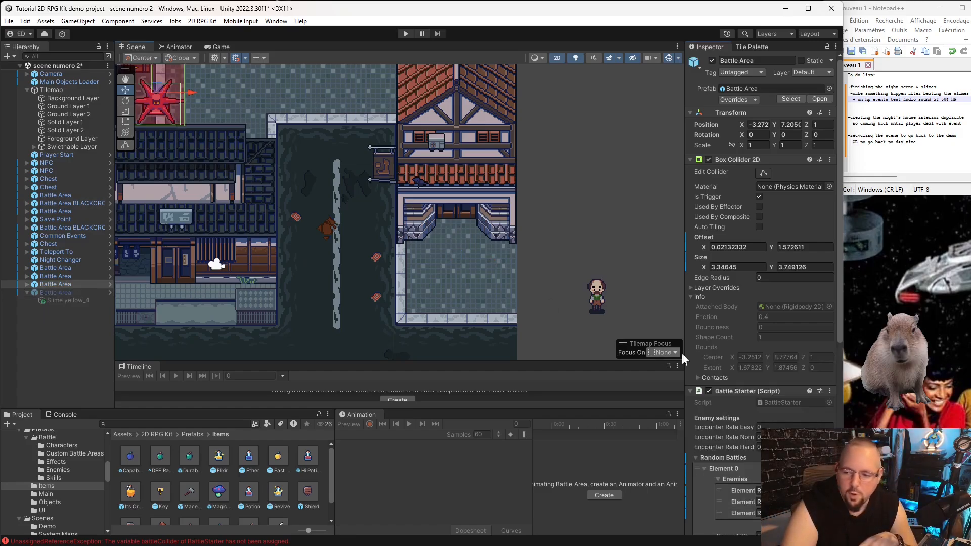
pyautogui.scroll(-6, 739, 335)
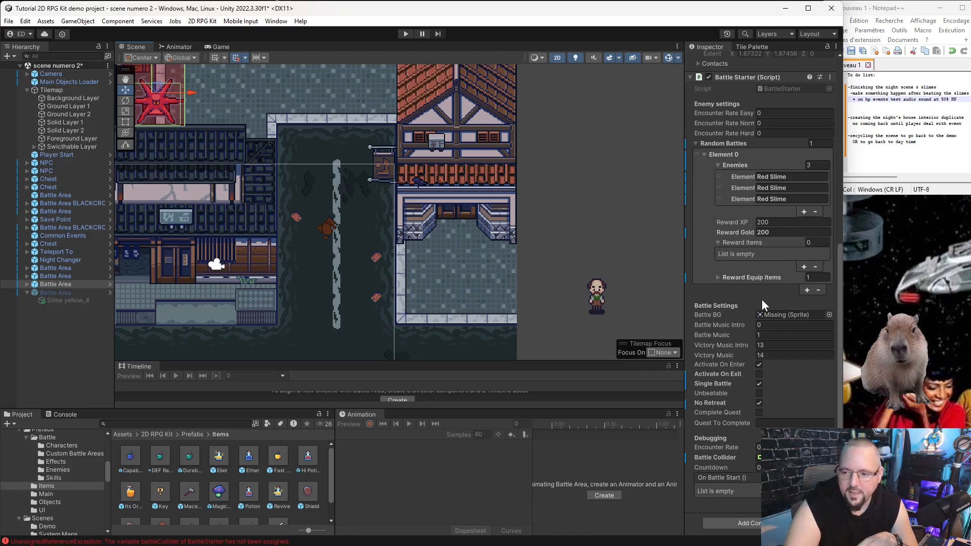
pyautogui.scroll(10, 761, 299)
pyautogui.scroll(-6, 244, 175)
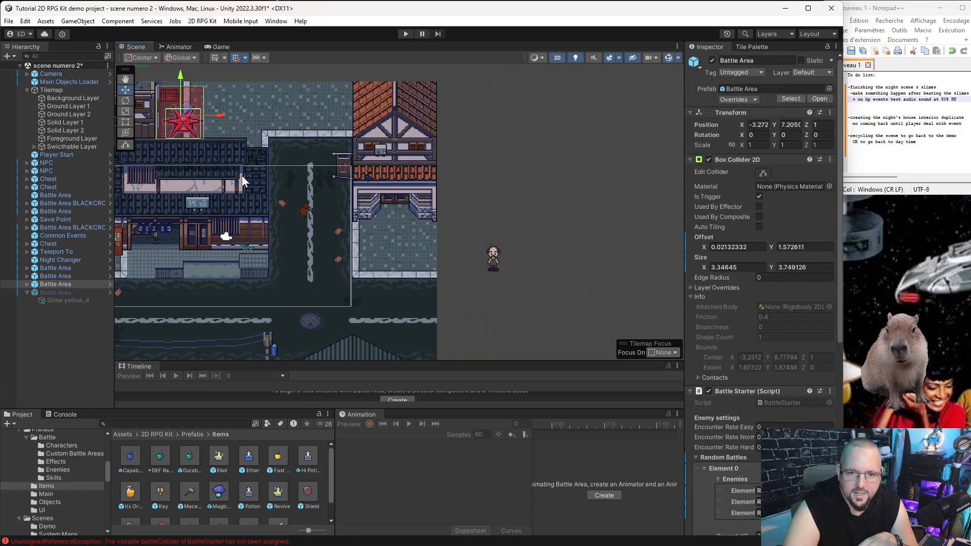
pyautogui.moveTo(237, 171); pyautogui.dragTo(344, 252, button='middle')
pyautogui.scroll(11, 319, 230)
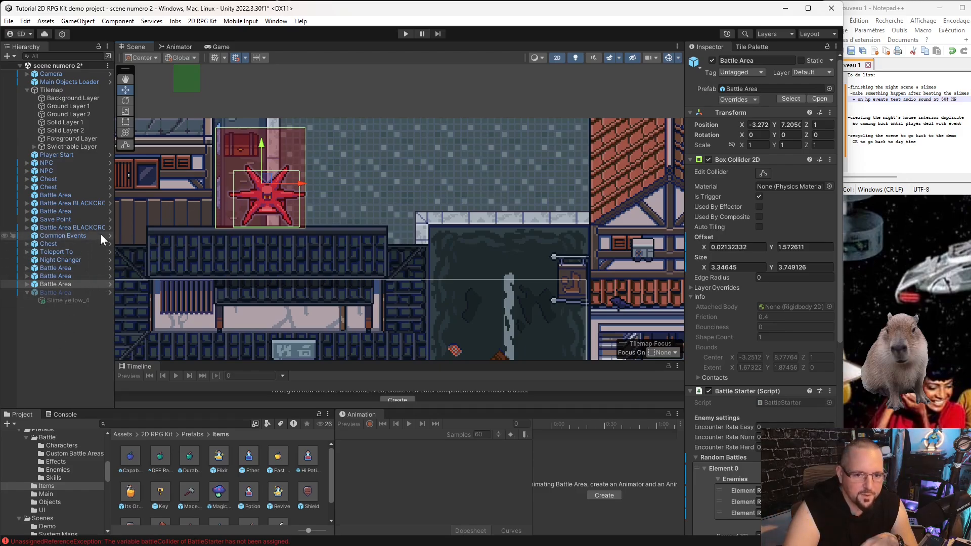
# Examine the Box Collider 2D, Red Slime enemies, rewards and Battle Starter settings of the red slime's Battle Area
pyautogui.click(59, 284)
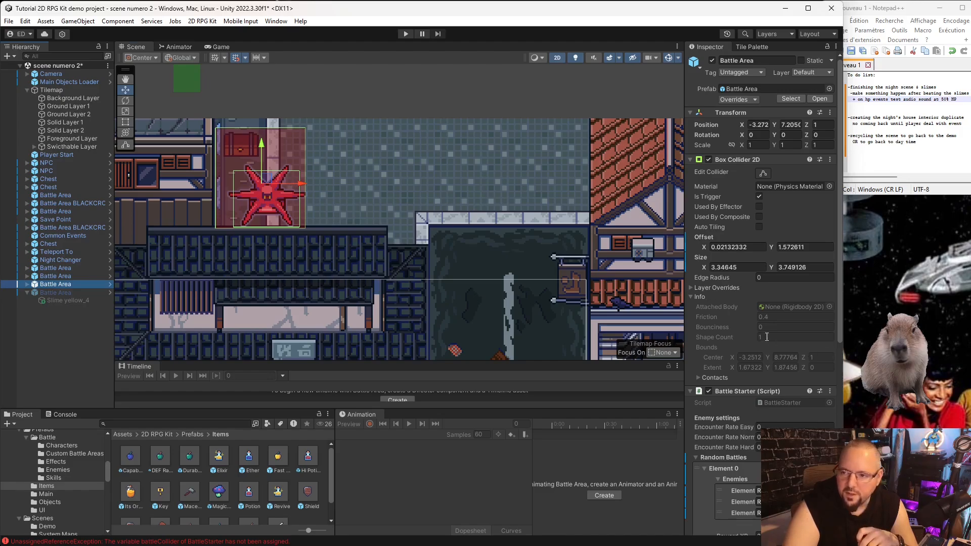
pyautogui.scroll(-6, 753, 329)
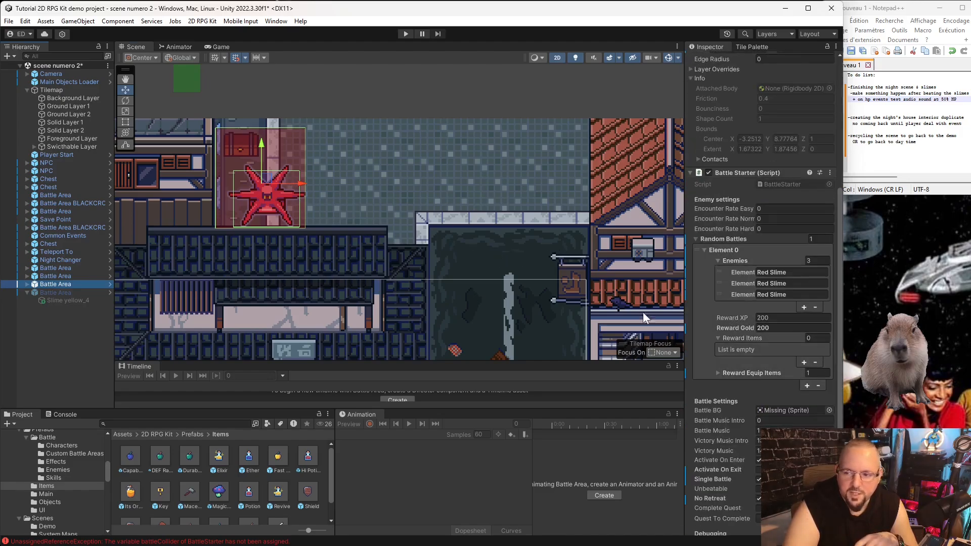
pyautogui.scroll(-1, 789, 374)
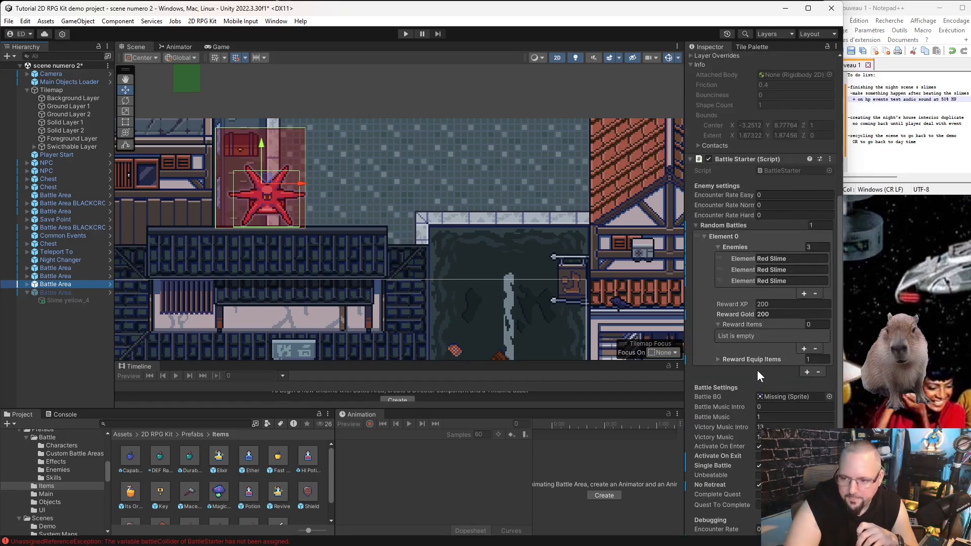
pyautogui.scroll(4, 743, 228)
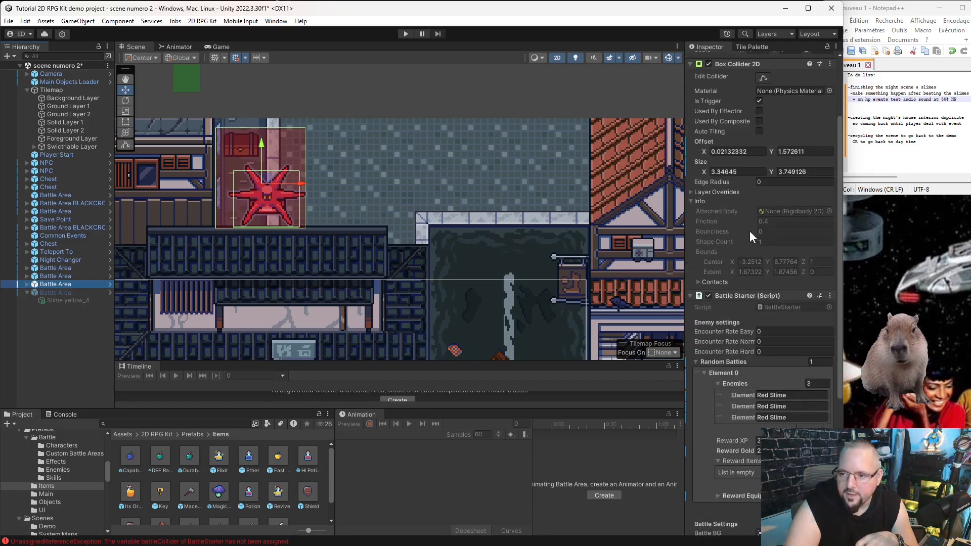
pyautogui.scroll(3, 759, 248)
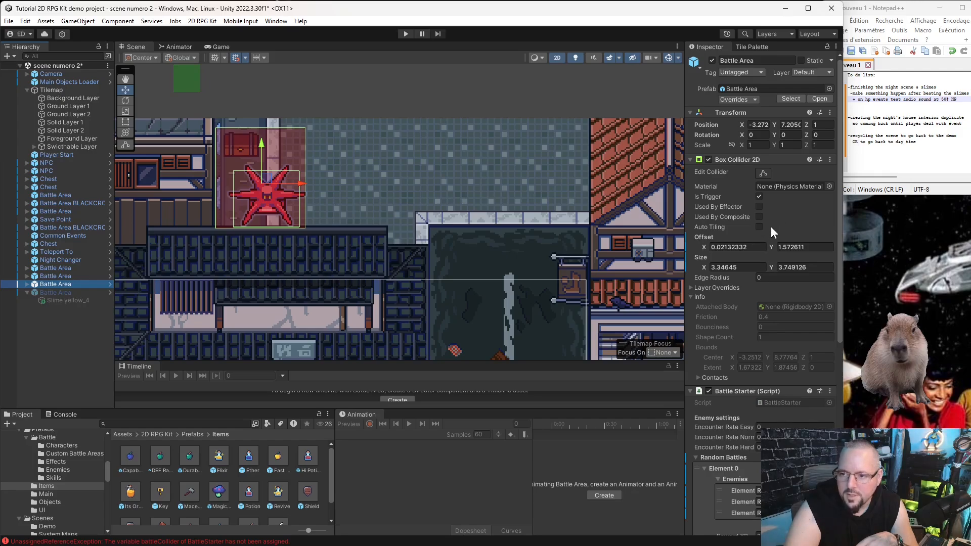
pyautogui.scroll(-5, 804, 262)
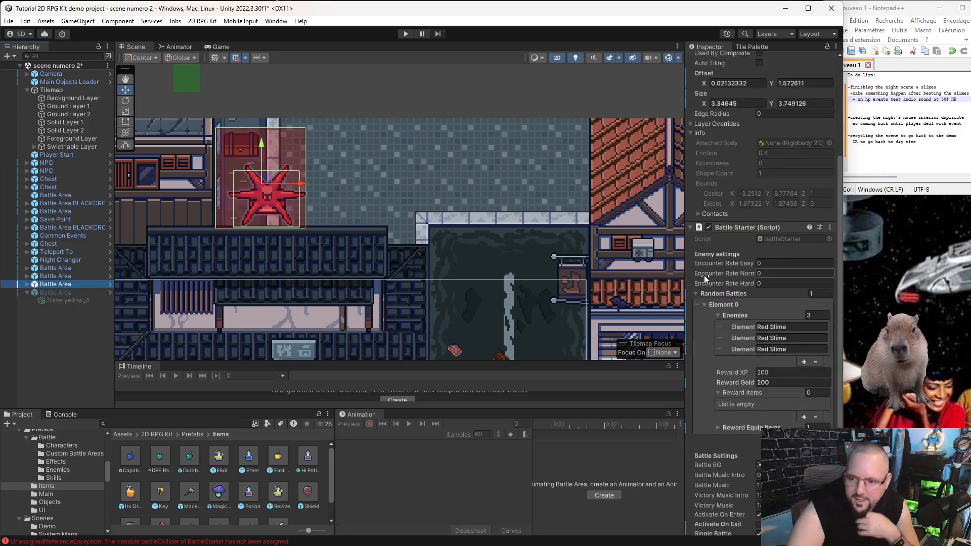
pyautogui.scroll(-3, 765, 286)
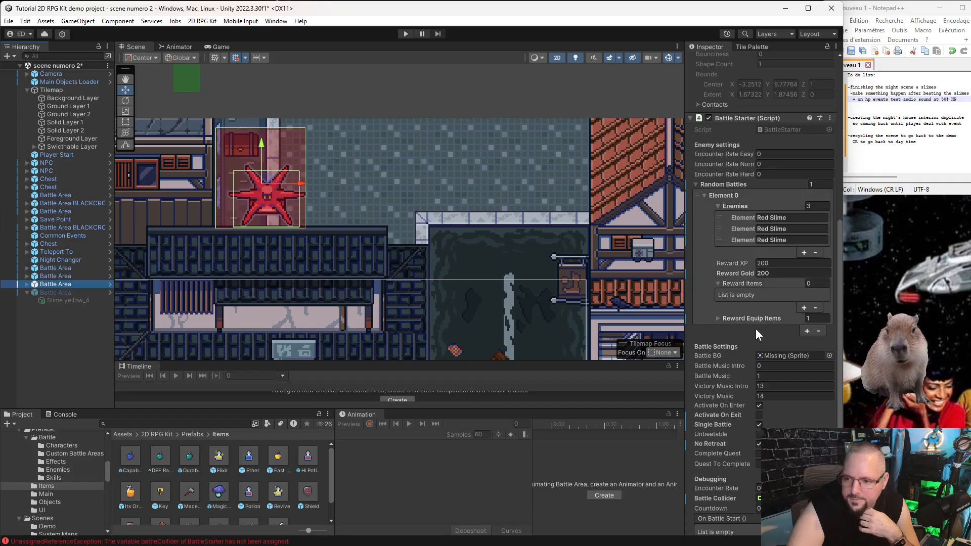
# Add an On Battle Start event to the red slime's Battle Starter that sets the orange slime's Battle Area active
pyautogui.scroll(-1, 755, 329)
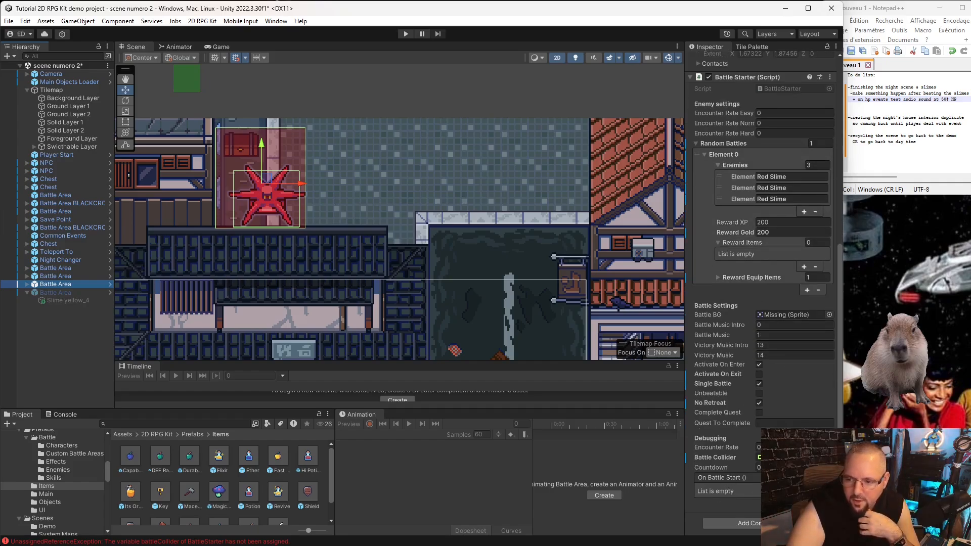
pyautogui.click(808, 505)
pyautogui.scroll(-1, 754, 400)
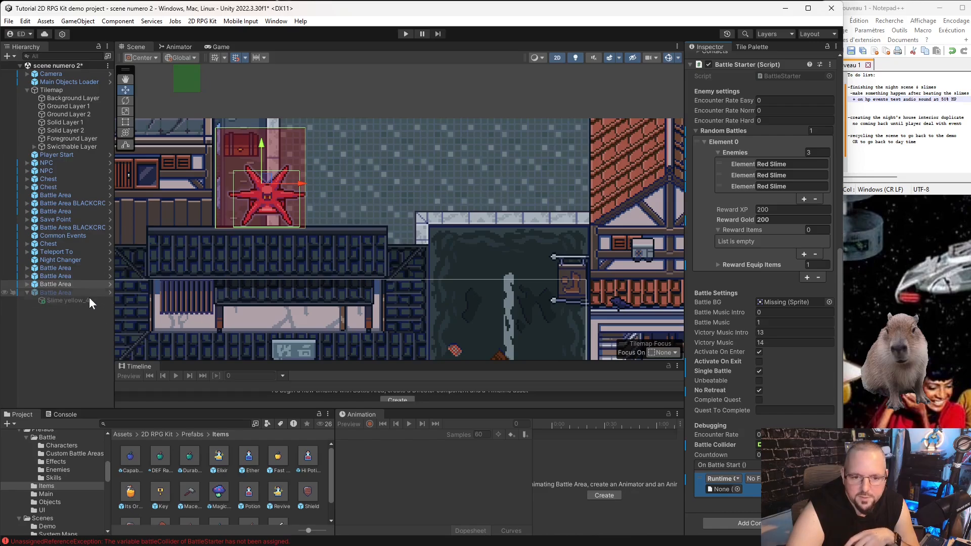
pyautogui.scroll(-3, 480, 280)
pyautogui.moveTo(403, 277); pyautogui.dragTo(398, 218, button='middle')
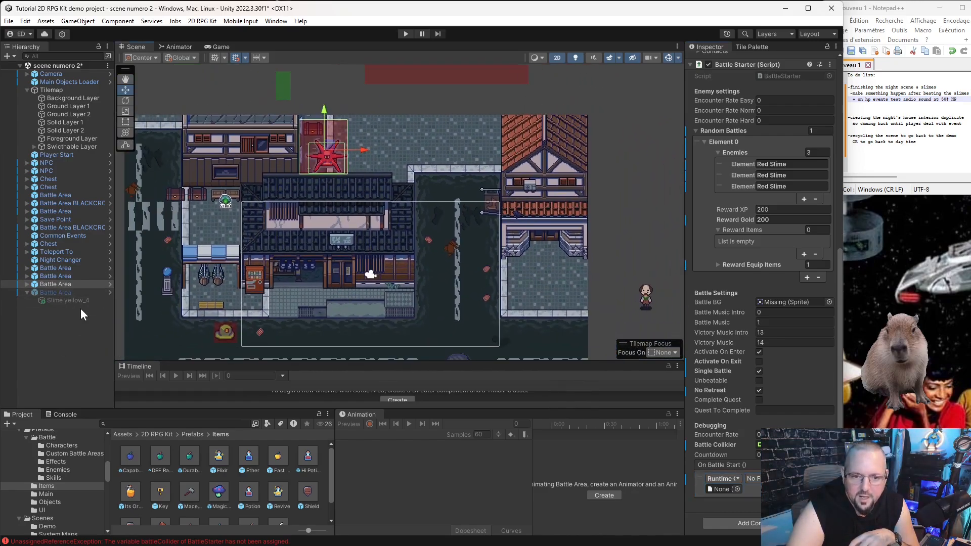
pyautogui.moveTo(56, 285); pyautogui.dragTo(719, 489)
pyautogui.click(752, 479)
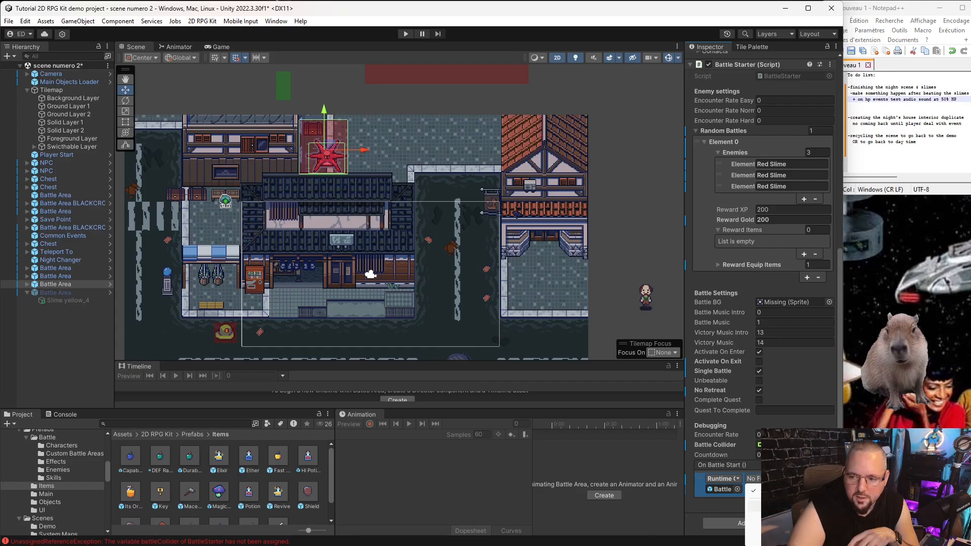
pyautogui.click(868, 526)
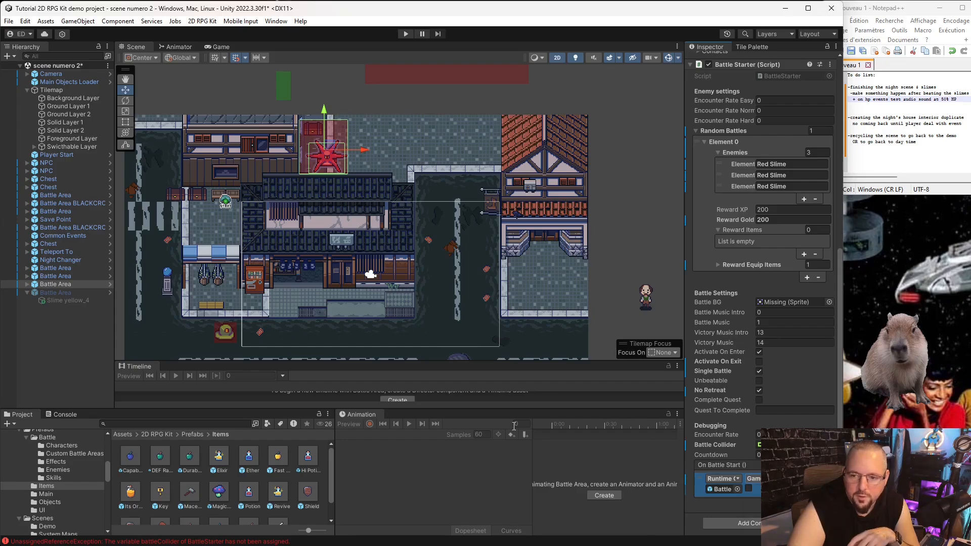
pyautogui.click(749, 489)
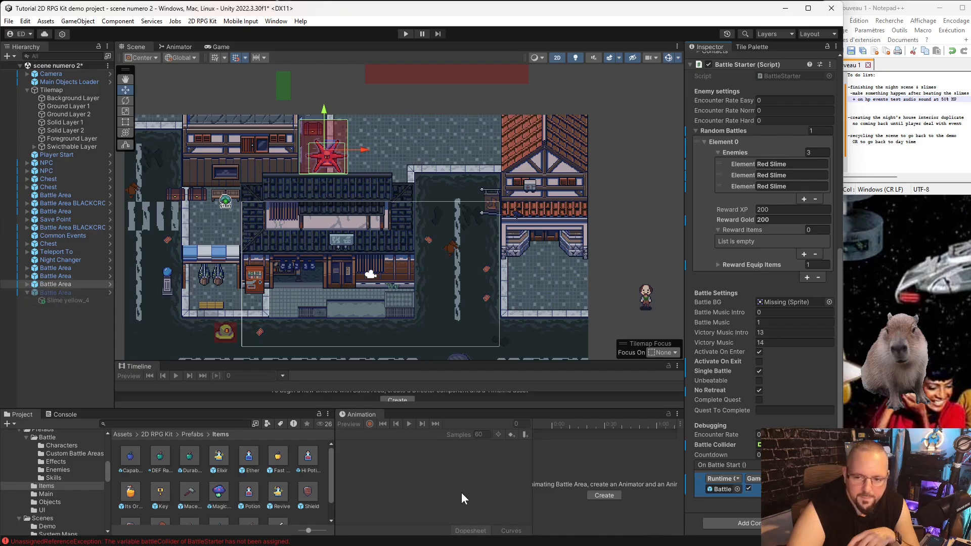
# Inspect the chest and trigger area around the red slime and the streets next to it in the scene
pyautogui.scroll(2, 314, 128)
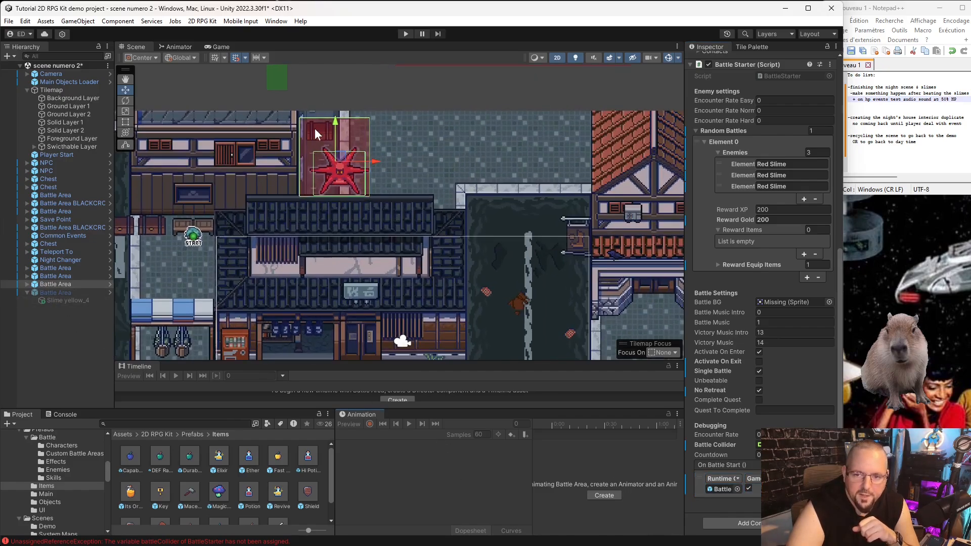
pyautogui.scroll(7, 320, 133)
pyautogui.moveTo(442, 257); pyautogui.dragTo(466, 238, button='middle')
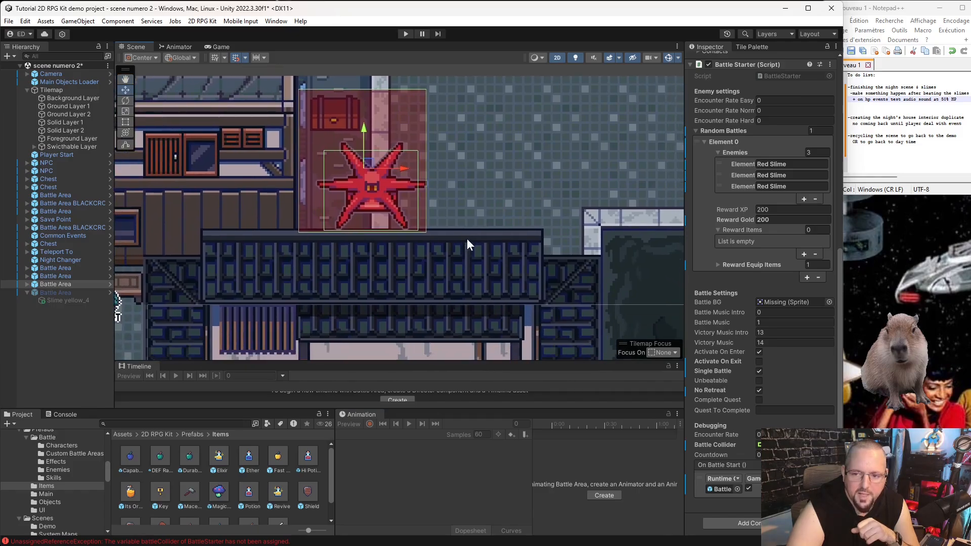
pyautogui.scroll(-1, 466, 238)
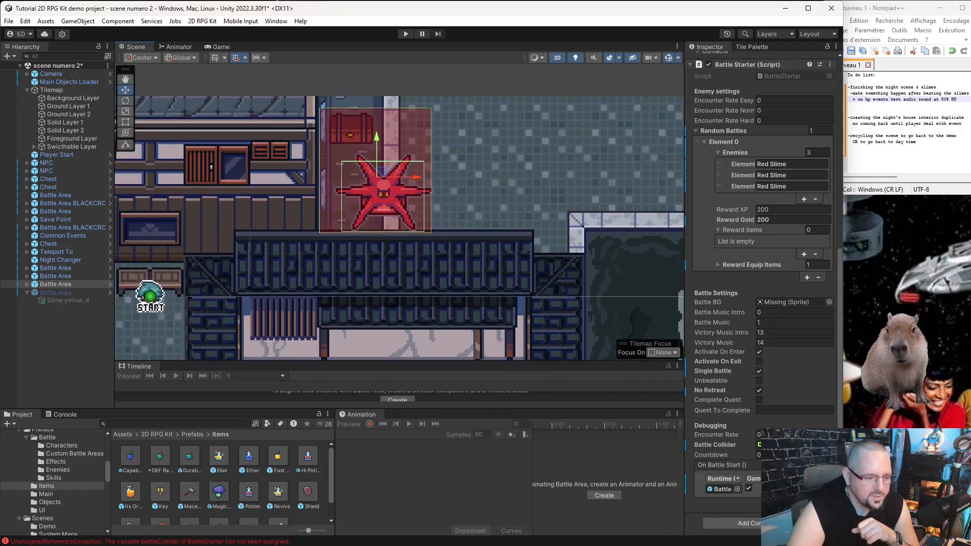
pyautogui.scroll(-3, 484, 303)
pyautogui.moveTo(580, 292); pyautogui.dragTo(270, 155, button='middle')
# Select the inactive orange slime's Battle Area and check its placement in front of the house entrance
pyautogui.click(457, 250)
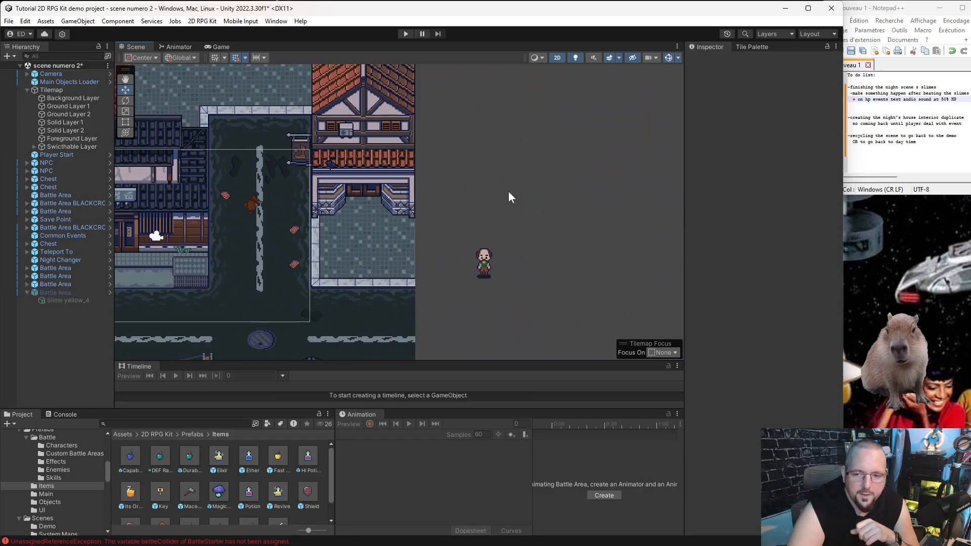
pyautogui.click(54, 292)
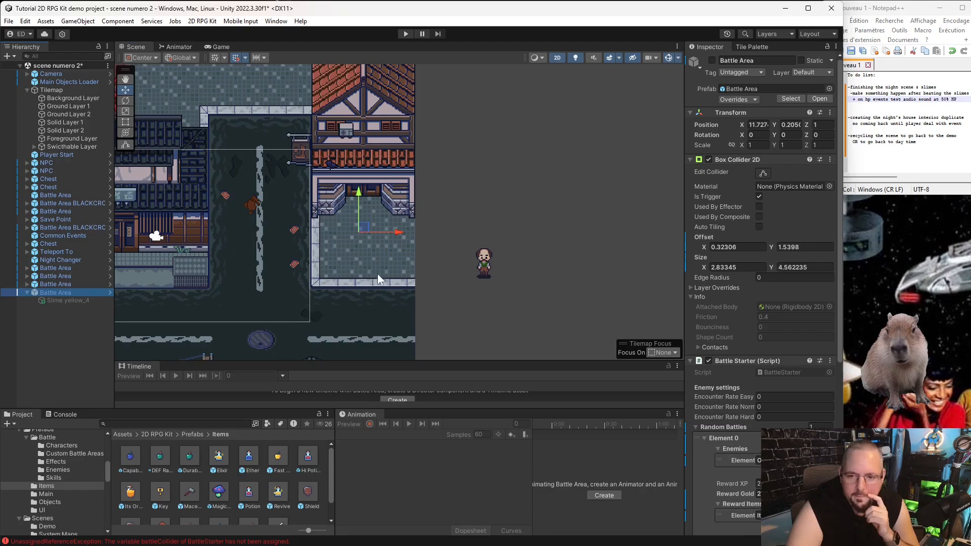
pyautogui.click(62, 298)
pyautogui.rightClick(59, 291)
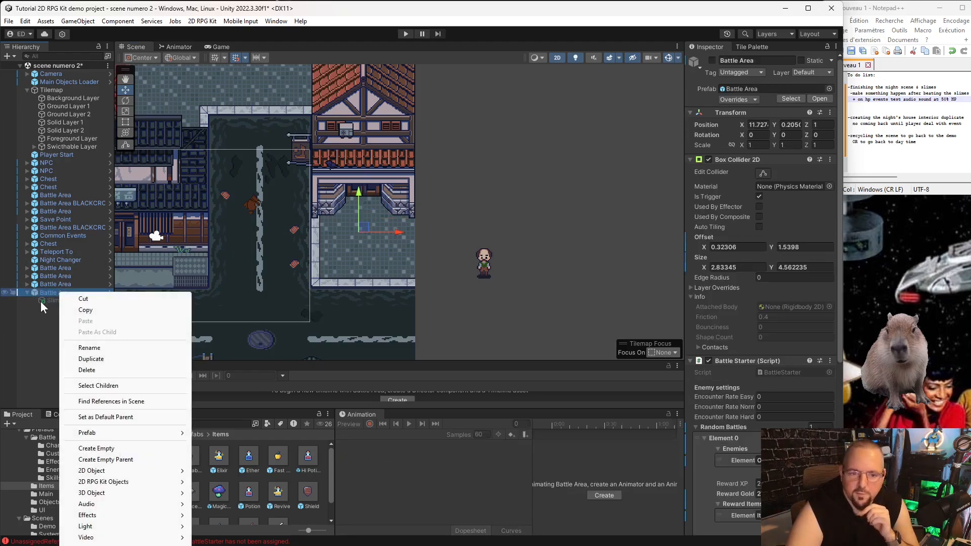
pyautogui.click(42, 302)
pyautogui.scroll(5, 357, 191)
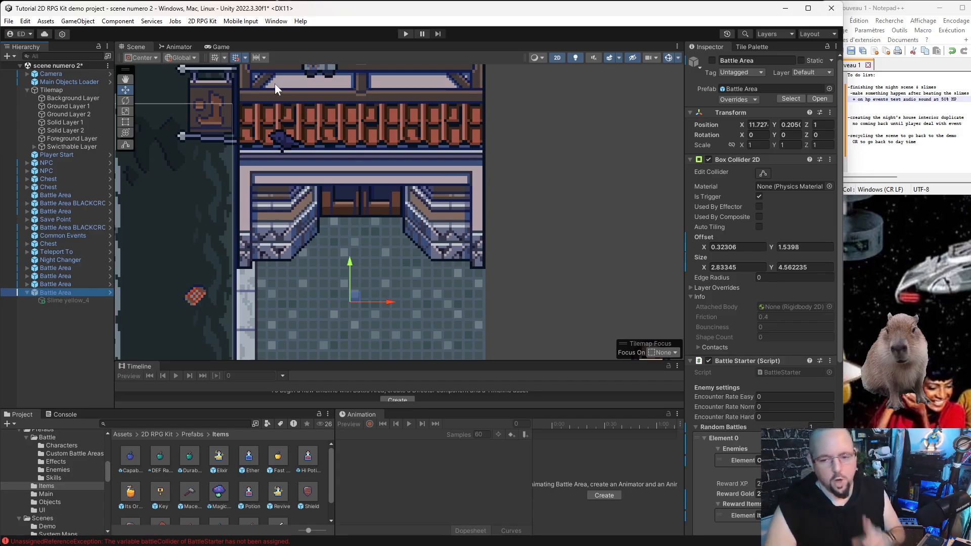
pyautogui.scroll(-2, 393, 232)
pyautogui.scroll(-3, 393, 232)
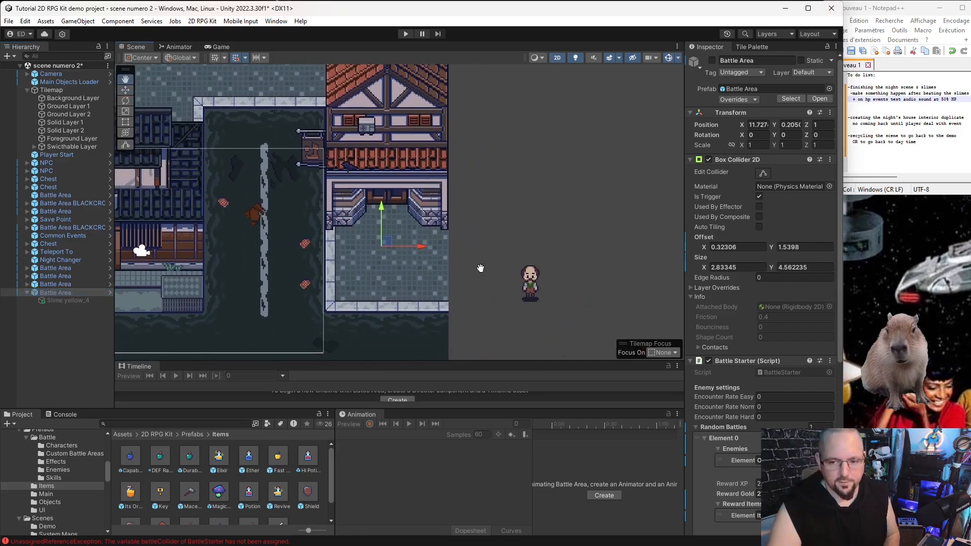
# Save scene numero 2, and duplicate the interior cyber house scene in Scenes/Demo as "interior cyber house 2"
pyautogui.click(9, 21)
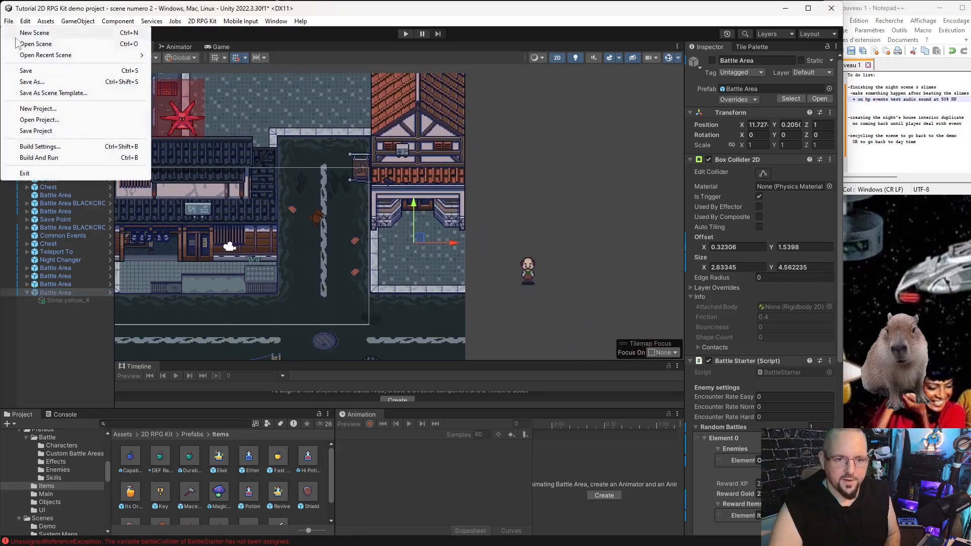
pyautogui.click(30, 69)
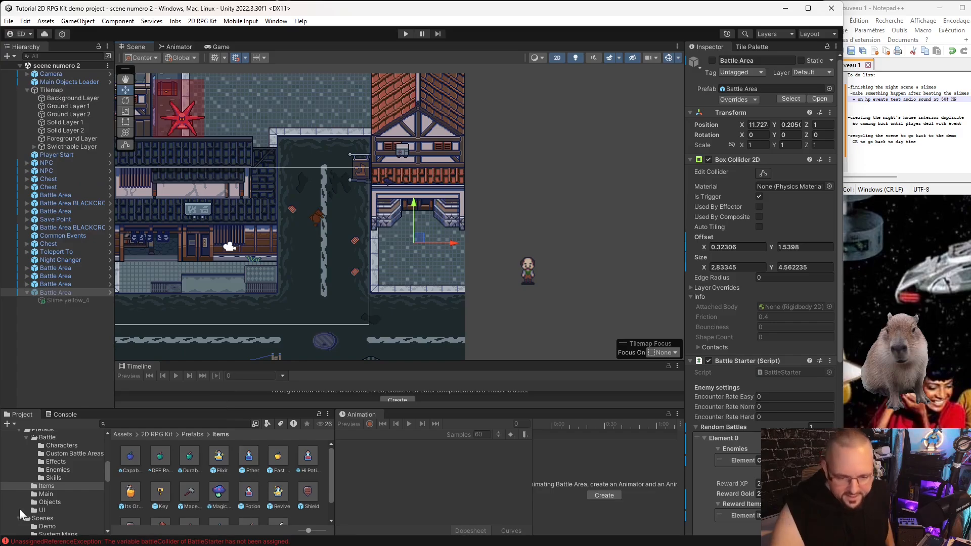
pyautogui.click(47, 526)
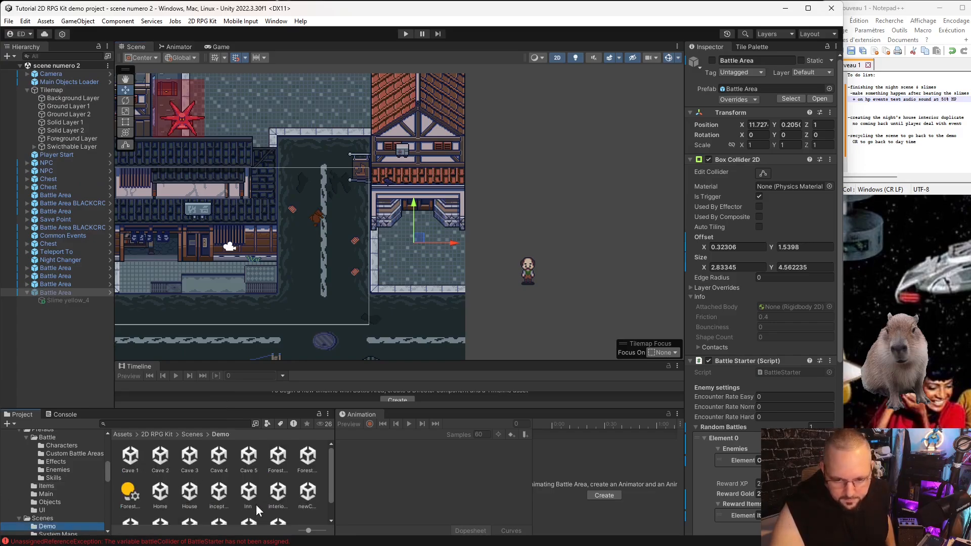
pyautogui.click(280, 499)
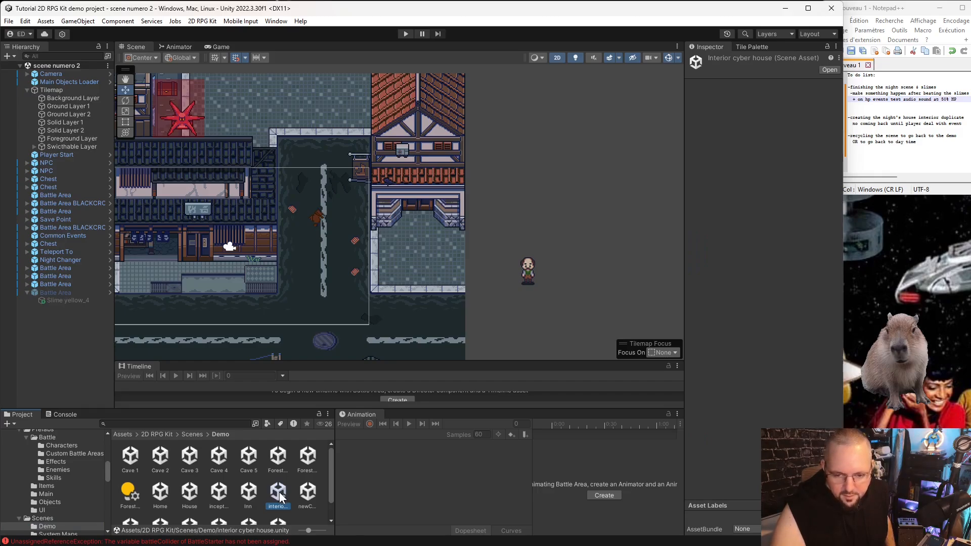
pyautogui.hotkey('ctrl', 'd')
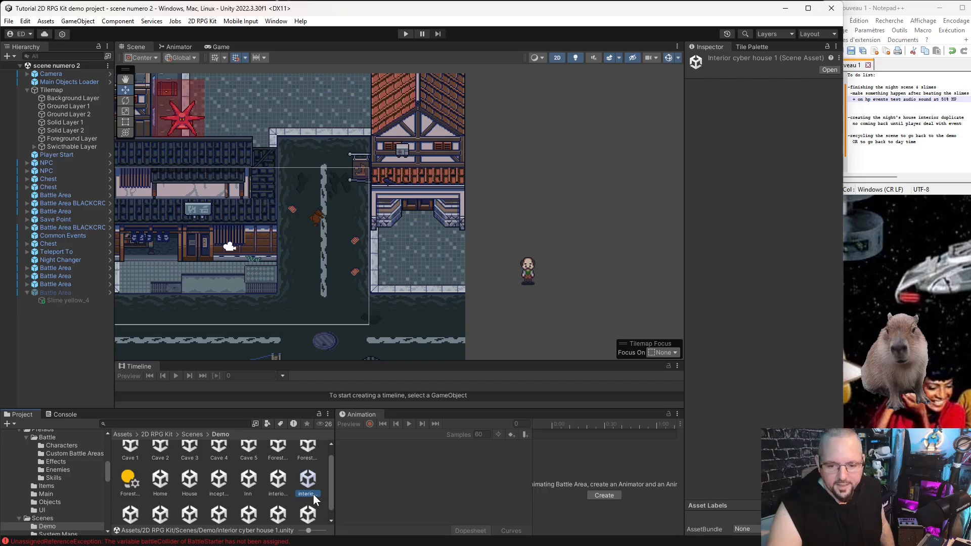
pyautogui.press('End')
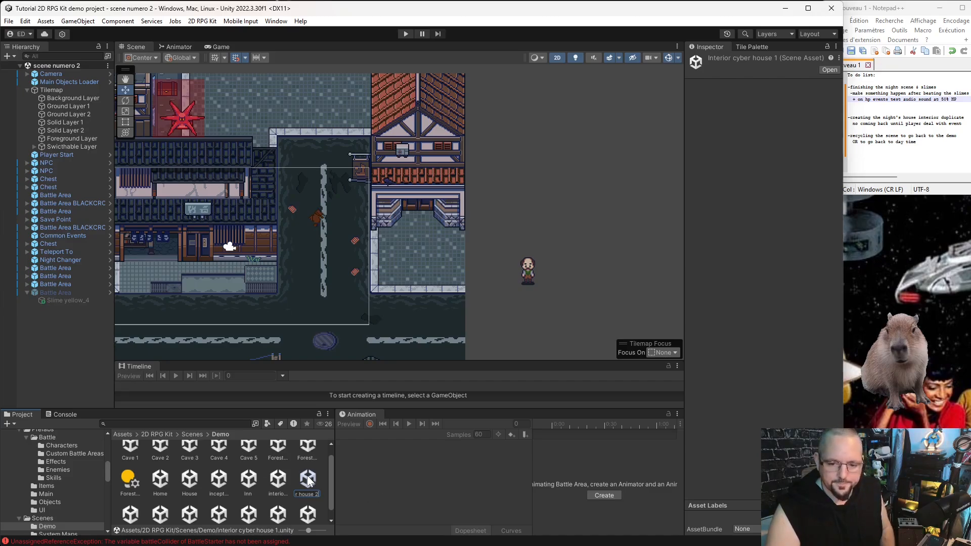
pyautogui.press('Return')
# Open the interior cyber house 2 scene and bring the whole room into view
pyautogui.click(278, 485)
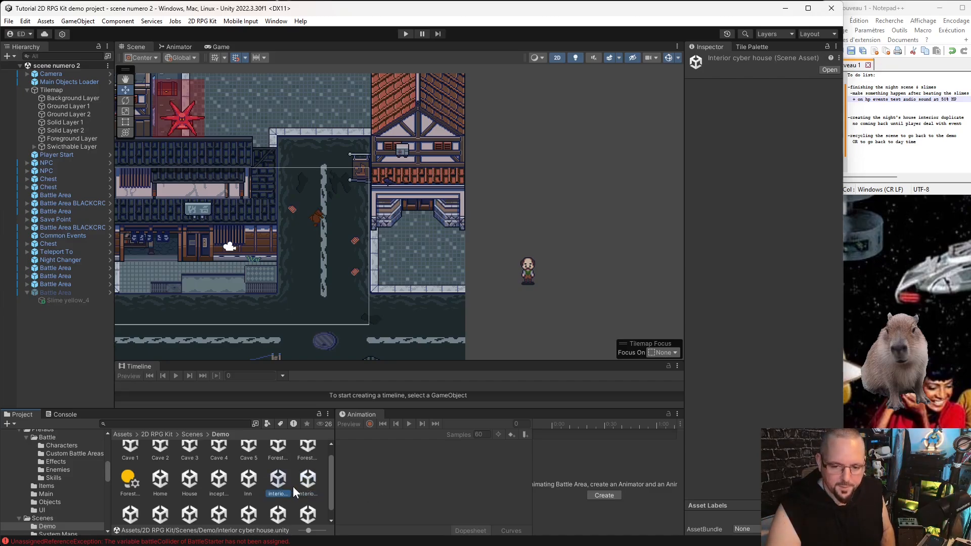
pyautogui.click(303, 480)
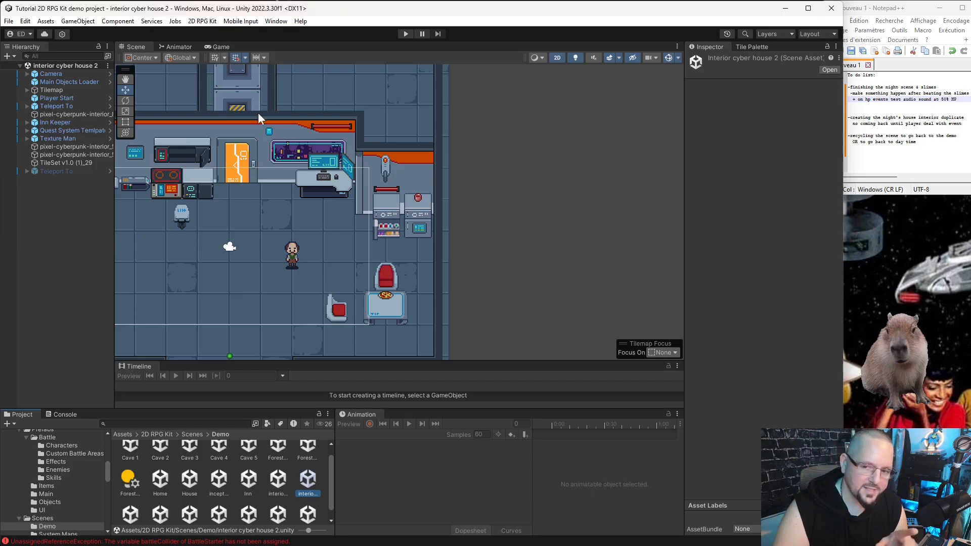
pyautogui.moveTo(289, 197); pyautogui.dragTo(388, 199, button='middle')
pyautogui.scroll(-6, 394, 184)
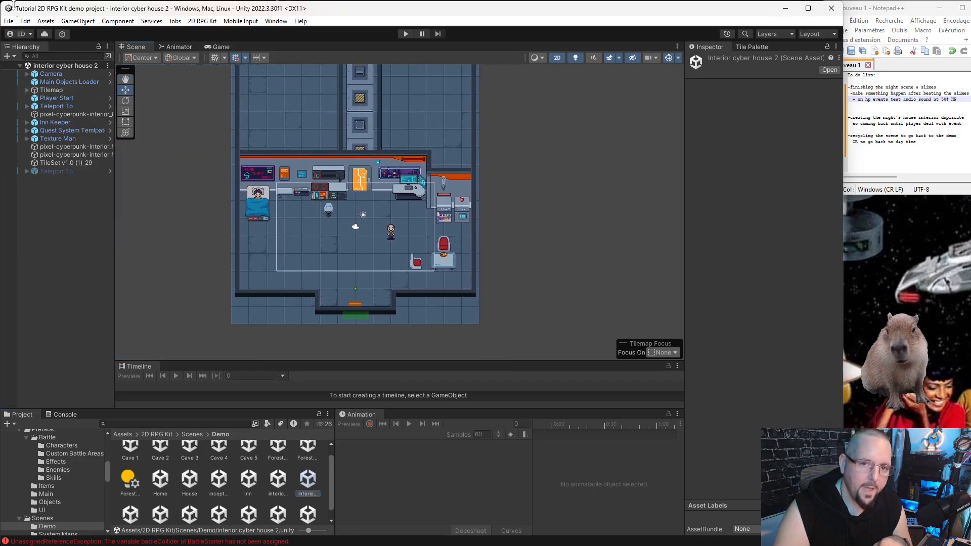
# Add the open interior cyber house 2 scene to the Scenes In Build list in the Build Settings
pyautogui.click(8, 21)
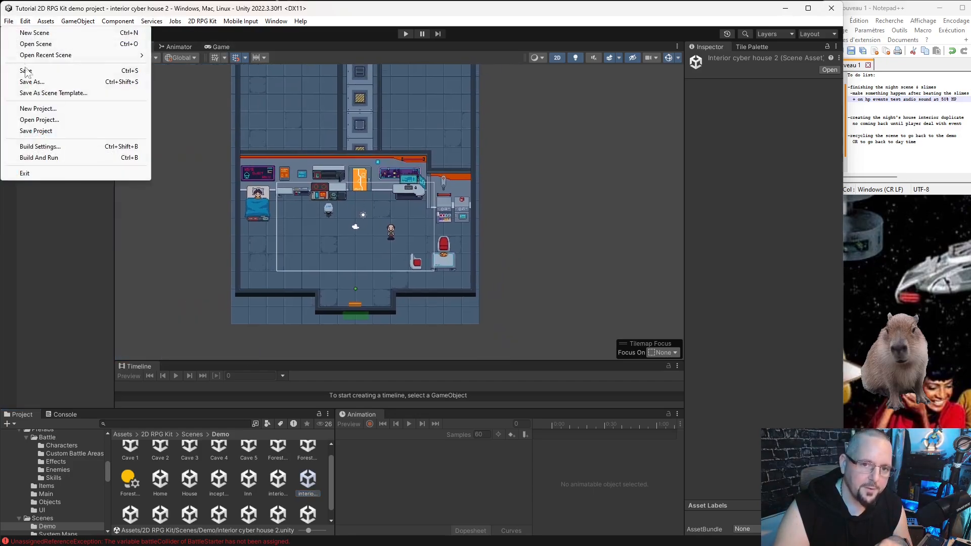
pyautogui.click(41, 147)
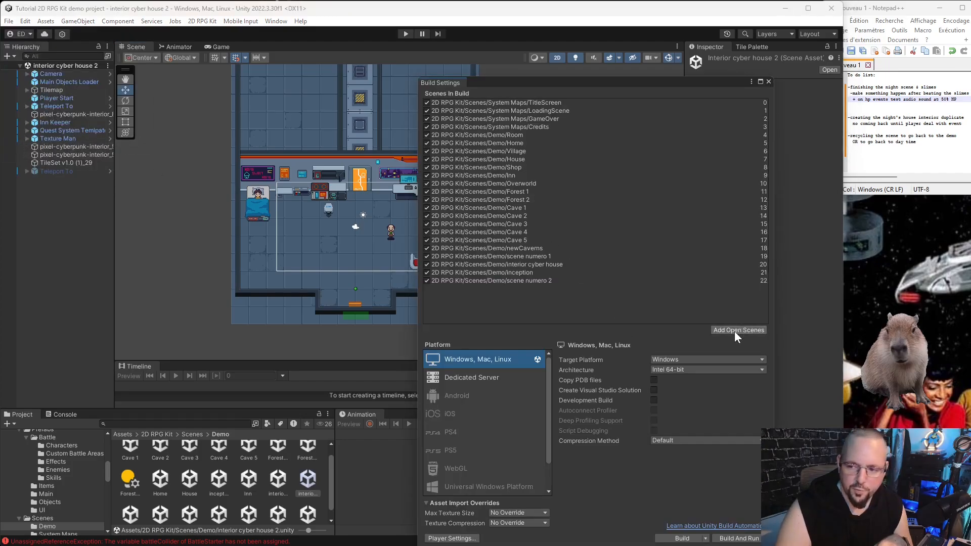
pyautogui.click(732, 331)
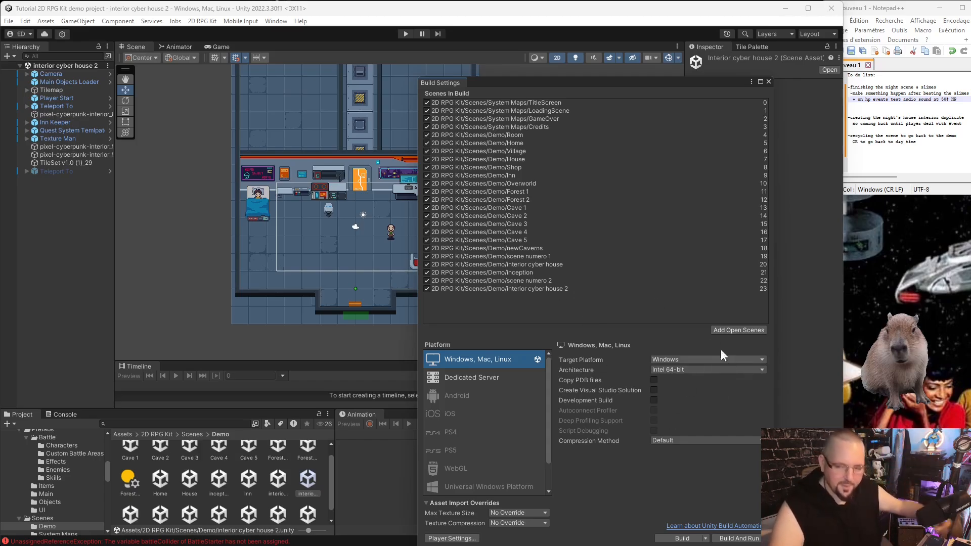
pyautogui.click(768, 82)
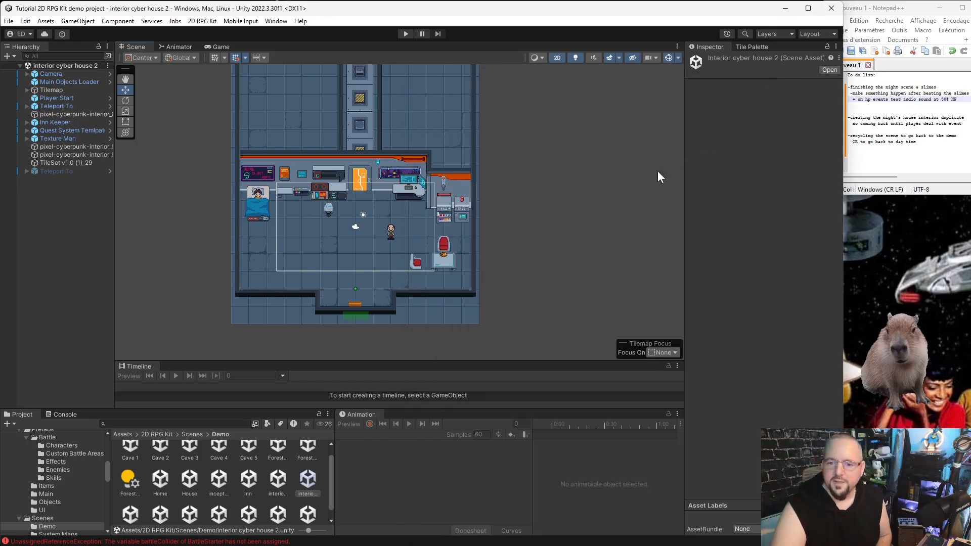
pyautogui.scroll(2, 274, 263)
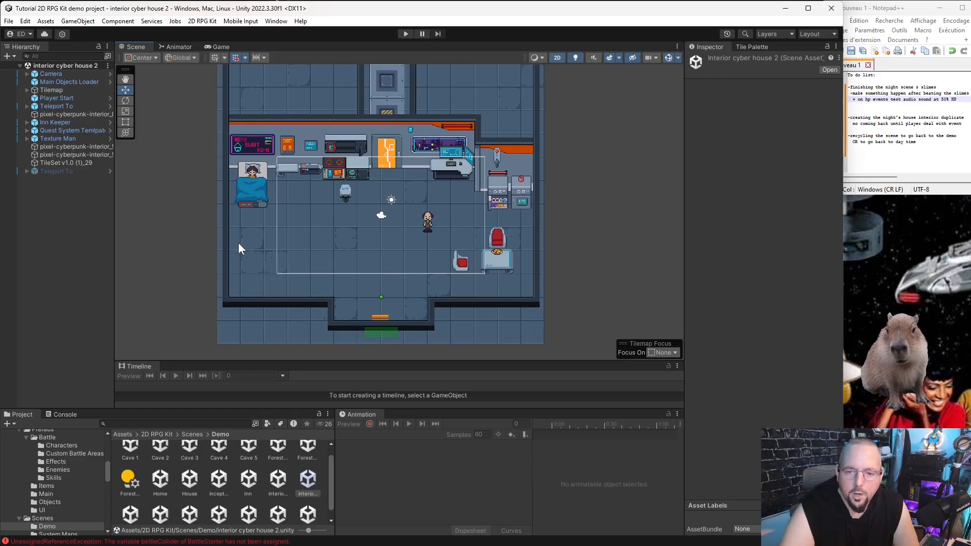
pyautogui.scroll(-1, 240, 239)
pyautogui.scroll(2, 337, 209)
pyautogui.scroll(-1, 323, 205)
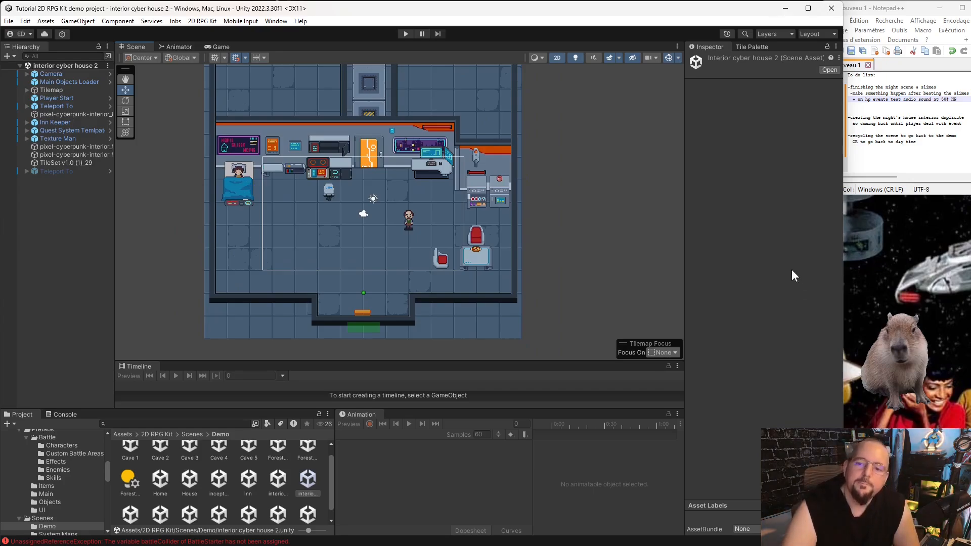
pyautogui.click(409, 223)
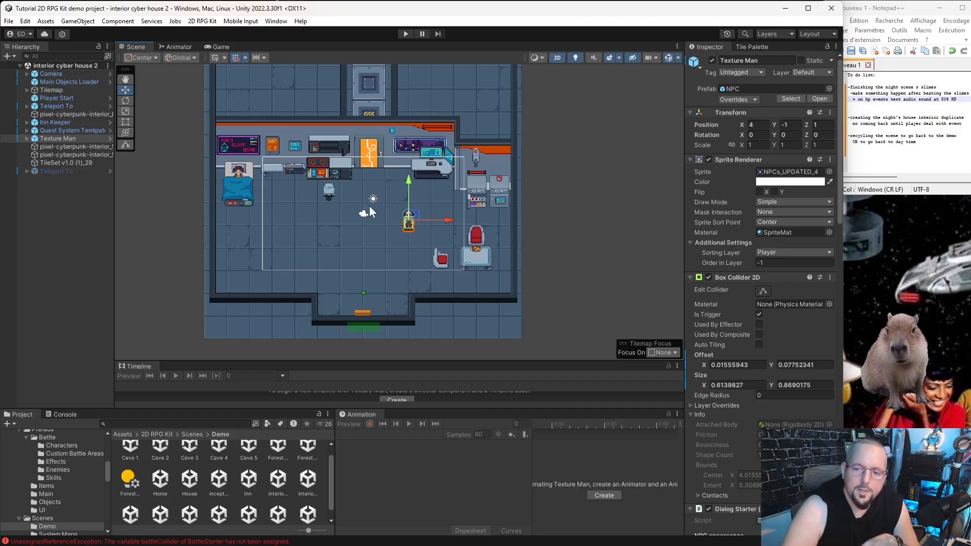
pyautogui.moveTo(412, 216); pyautogui.dragTo(409, 221)
pyautogui.hotkey('ctrl', 'z')
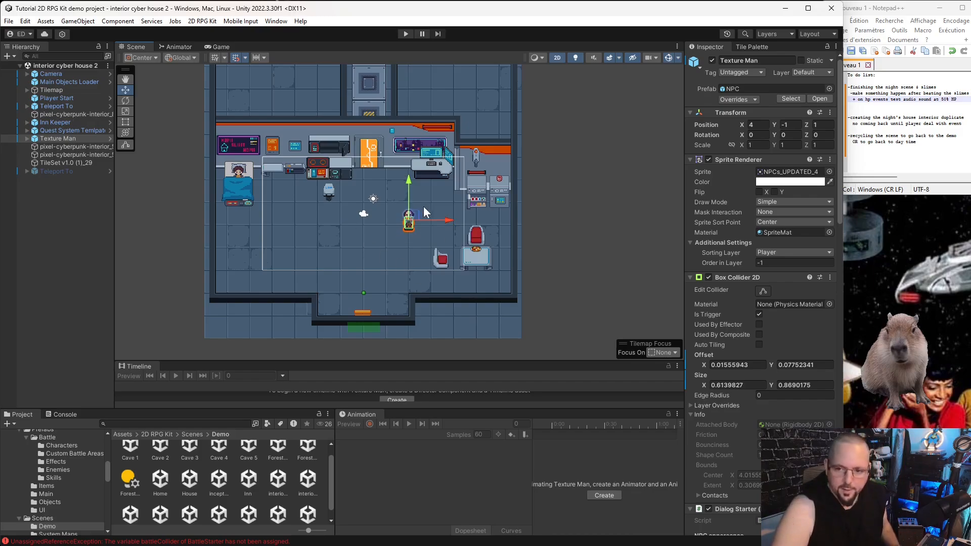
# Move the Quest System Template to about X 19, Y -0.42, outside the room's right wall, and place Texture Man beside it
pyautogui.click(27, 130)
pyautogui.click(50, 130)
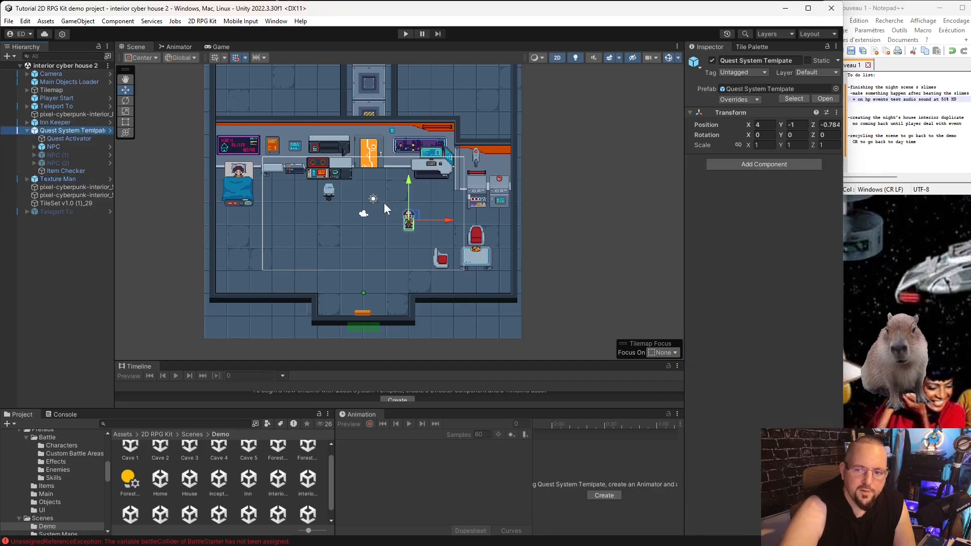
pyautogui.moveTo(410, 217); pyautogui.dragTo(566, 215)
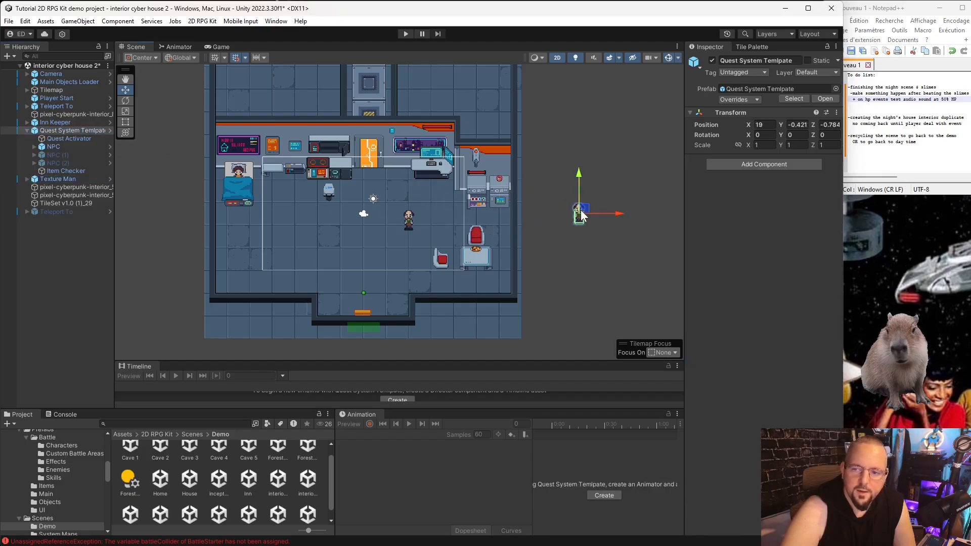
pyautogui.click(409, 223)
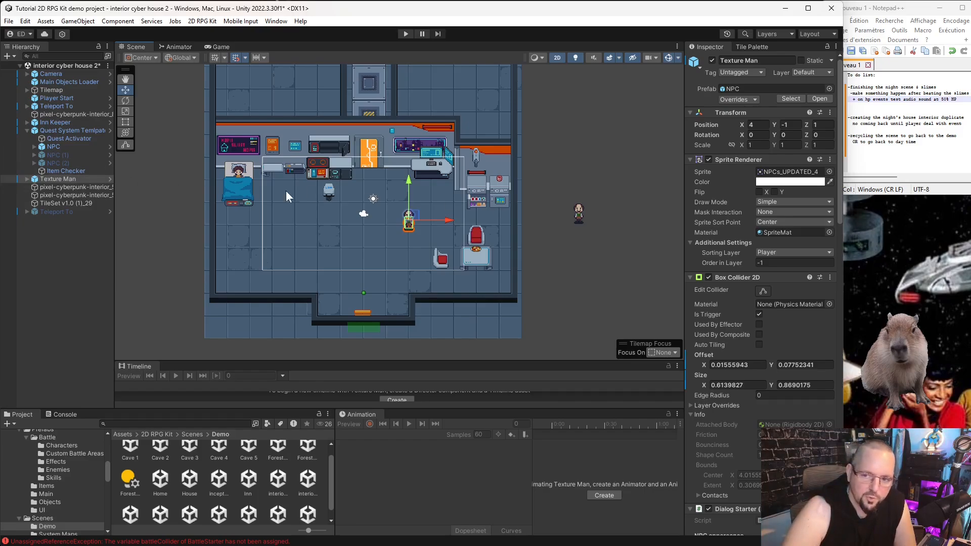
pyautogui.moveTo(415, 217); pyautogui.dragTo(581, 214)
pyautogui.click(583, 253)
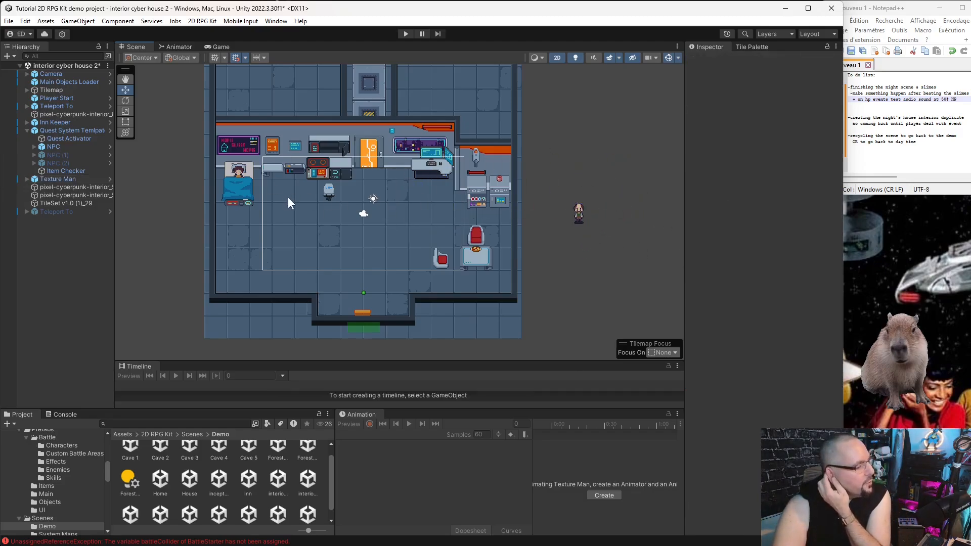
# Examine the long corridor behind the room, up to the door at its far end
pyautogui.scroll(-3, 438, 236)
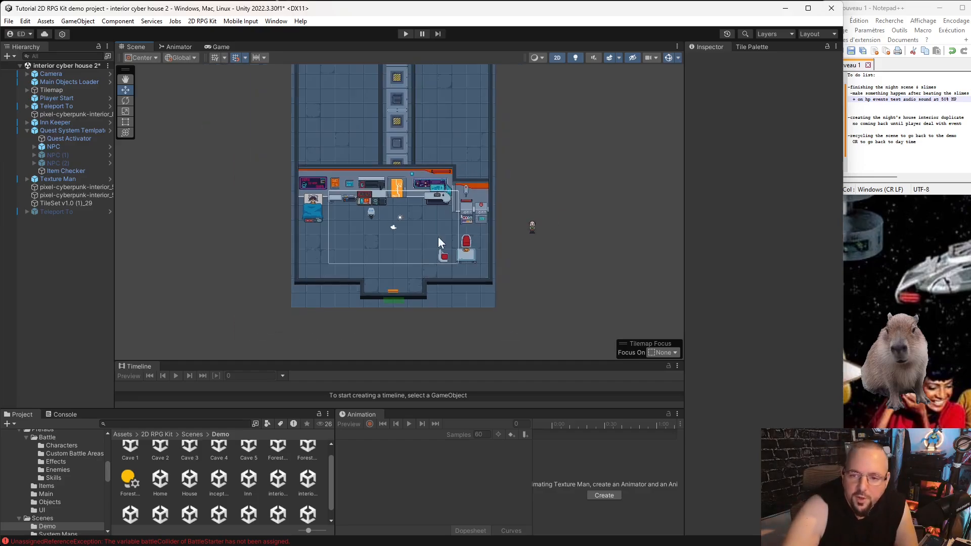
pyautogui.moveTo(521, 106); pyautogui.dragTo(490, 303, button='middle')
pyautogui.scroll(13, 397, 153)
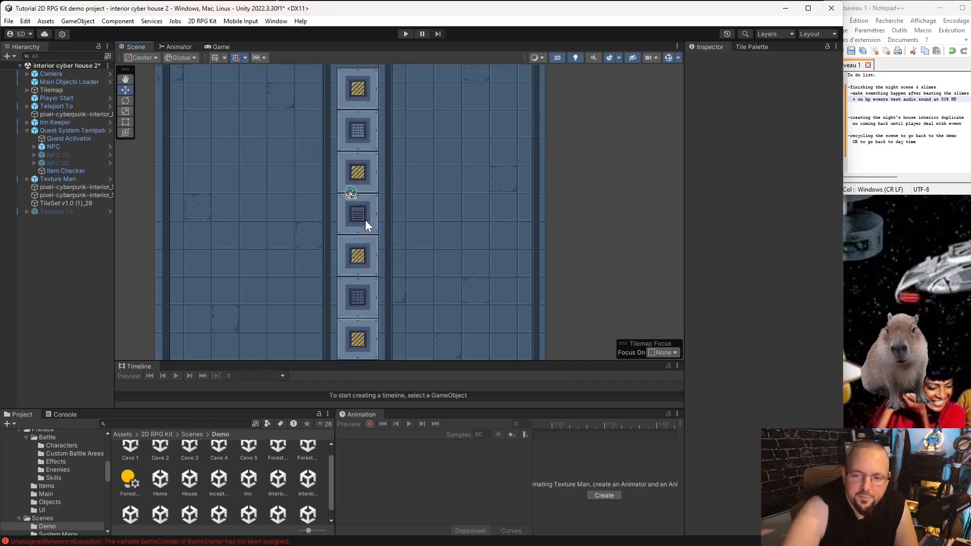
pyautogui.scroll(-14, 365, 220)
pyautogui.scroll(-10, 443, 166)
pyautogui.scroll(2, 396, 162)
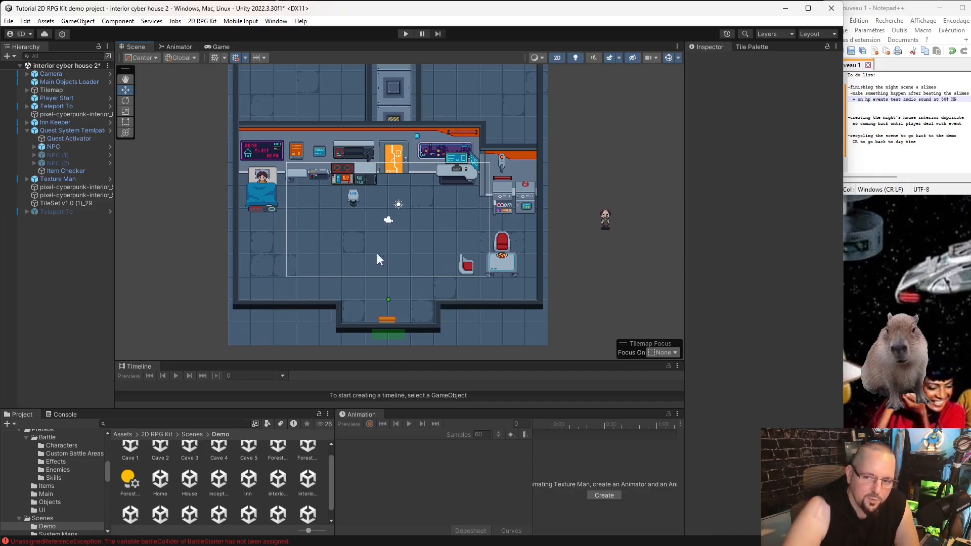
pyautogui.moveTo(537, 98); pyautogui.dragTo(542, 336, button='middle')
pyautogui.moveTo(496, 108); pyautogui.dragTo(481, 221, button='middle')
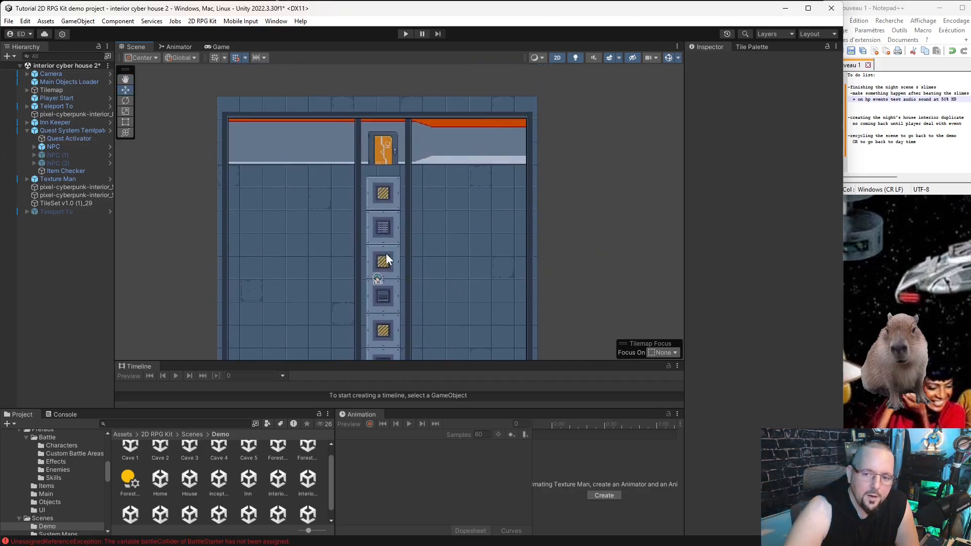
# Inspect the inactive Teleport To object near the corridor's far door, and check the furnished room's layout
pyautogui.click(64, 212)
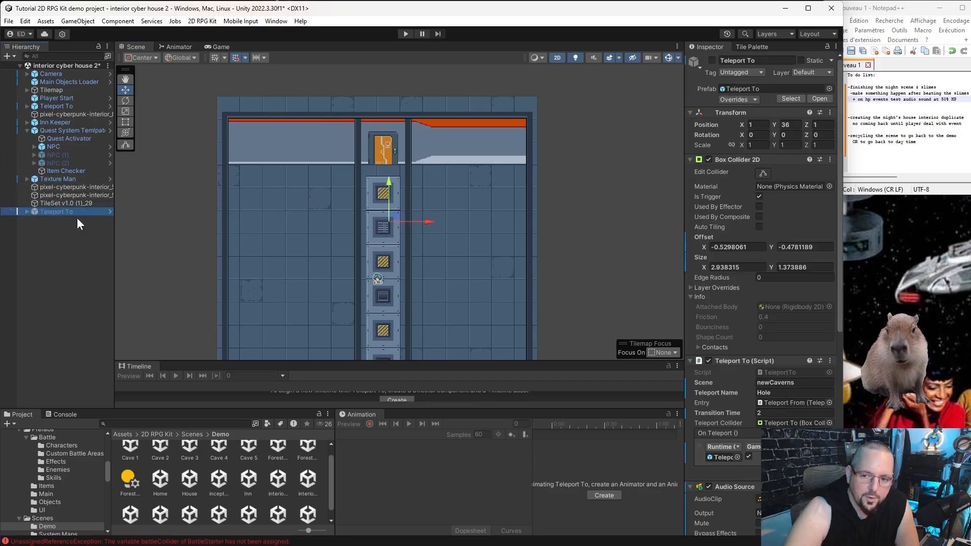
pyautogui.scroll(3, 388, 213)
pyautogui.scroll(-1, 381, 224)
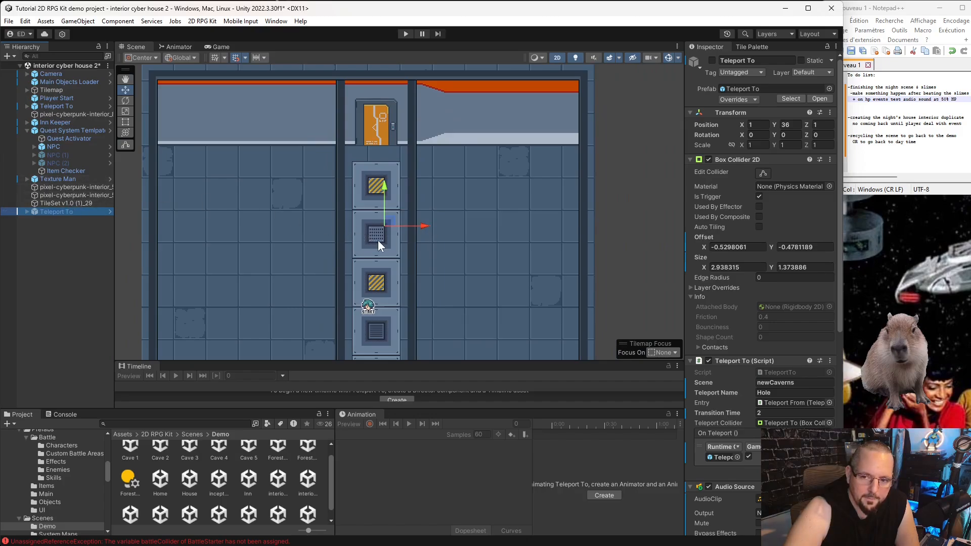
pyautogui.scroll(-2, 390, 232)
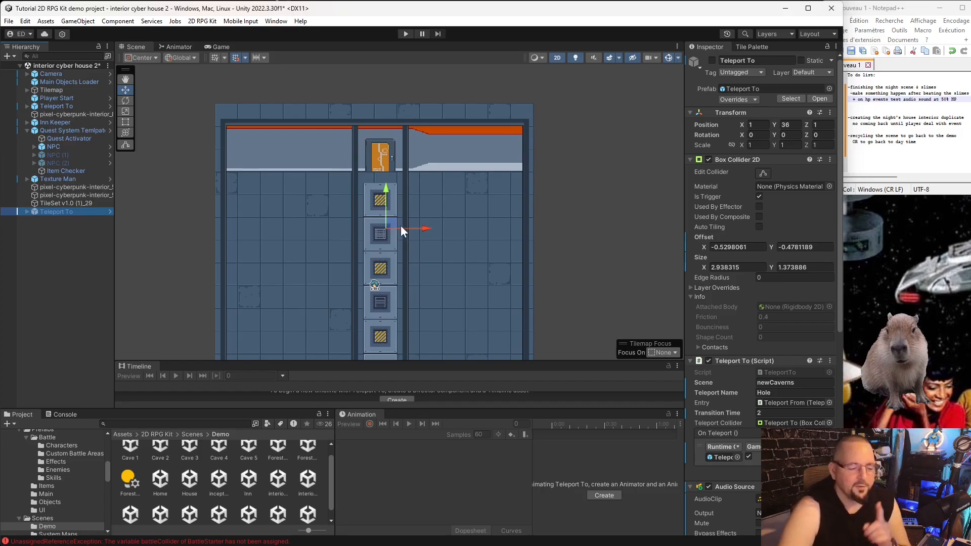
pyautogui.scroll(-7, 473, 242)
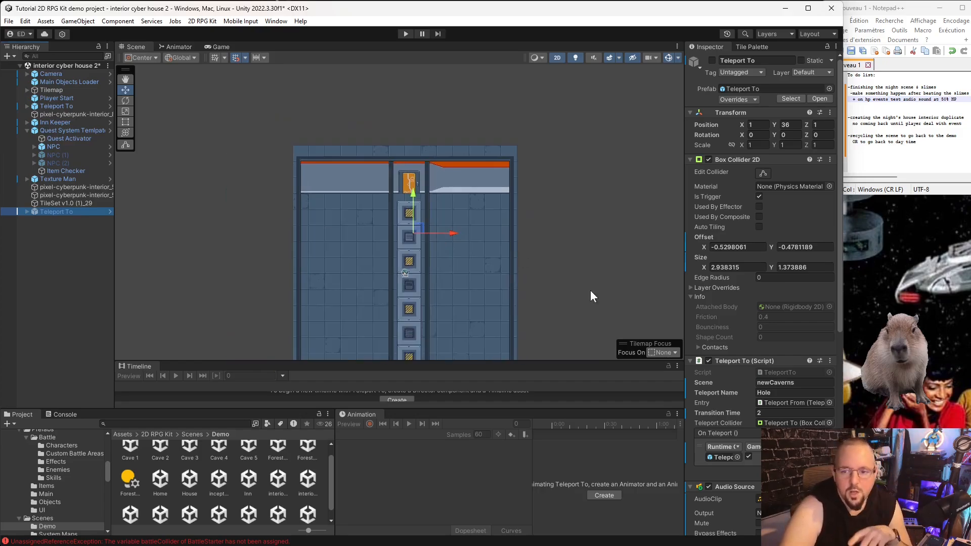
pyautogui.moveTo(586, 298); pyautogui.dragTo(579, 144, button='middle')
pyautogui.scroll(10, 452, 278)
pyautogui.moveTo(430, 345); pyautogui.dragTo(430, 218, button='middle')
pyautogui.scroll(2, 430, 219)
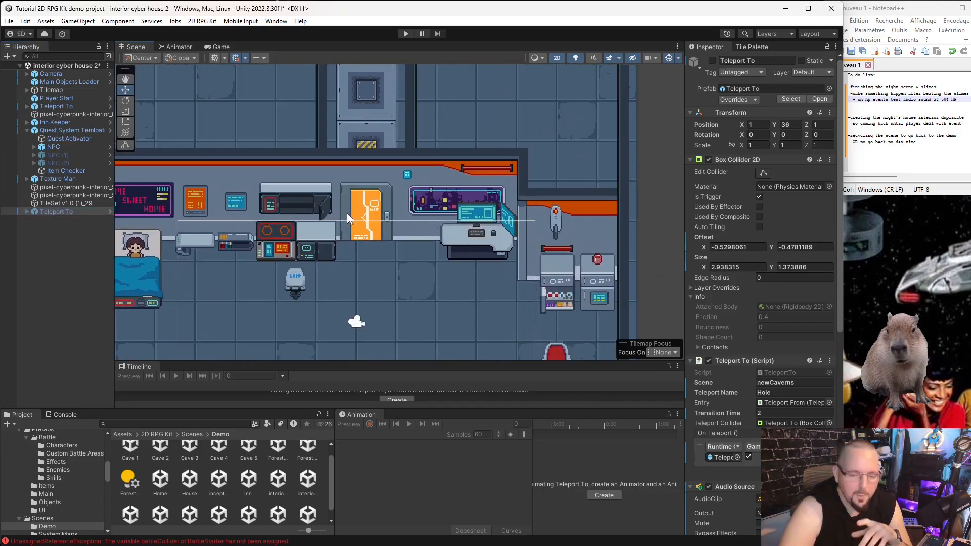
pyautogui.scroll(-6, 540, 274)
pyautogui.moveTo(491, 307); pyautogui.dragTo(468, 203, button='middle')
pyautogui.scroll(-6, 504, 239)
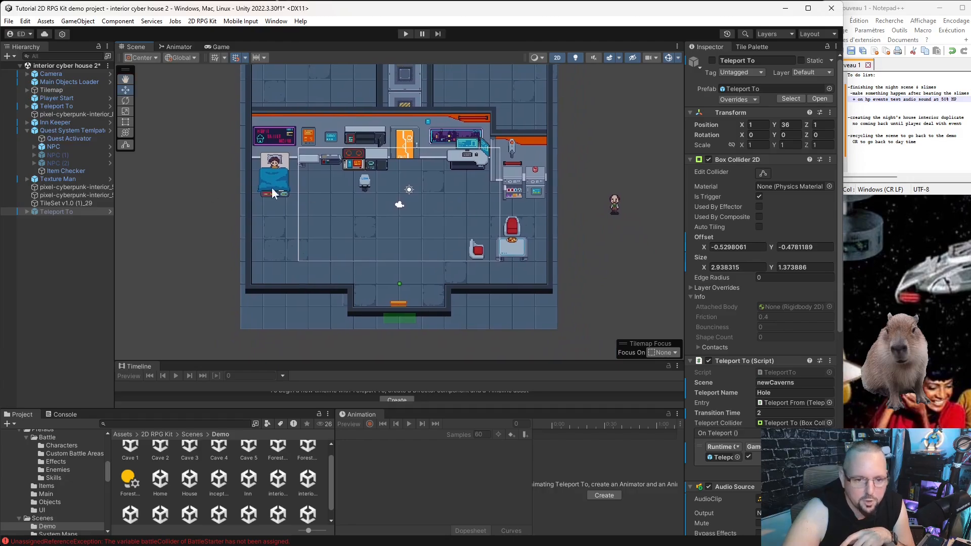
# Set the destination scene of the Teleport To object at the room's exit to "scene numero 2"
pyautogui.click(66, 229)
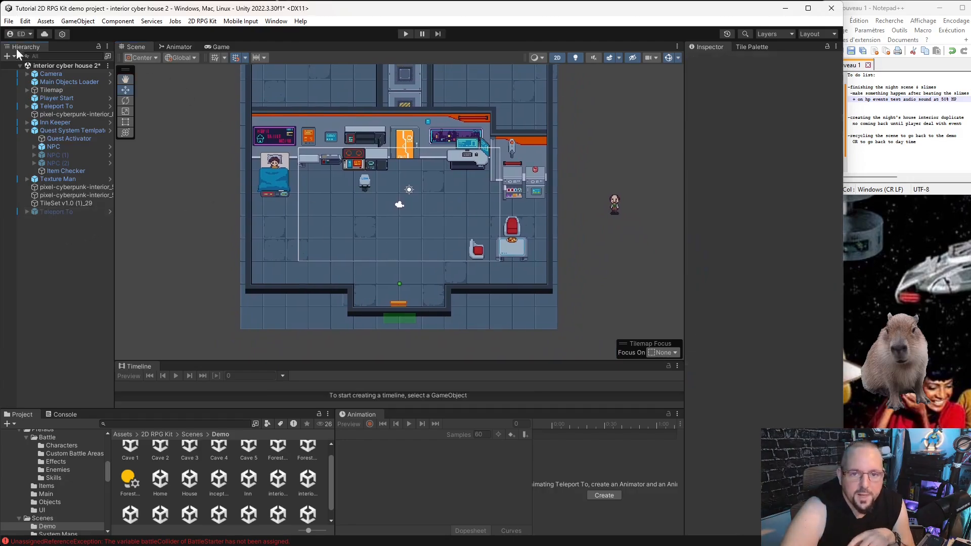
pyautogui.click(396, 312)
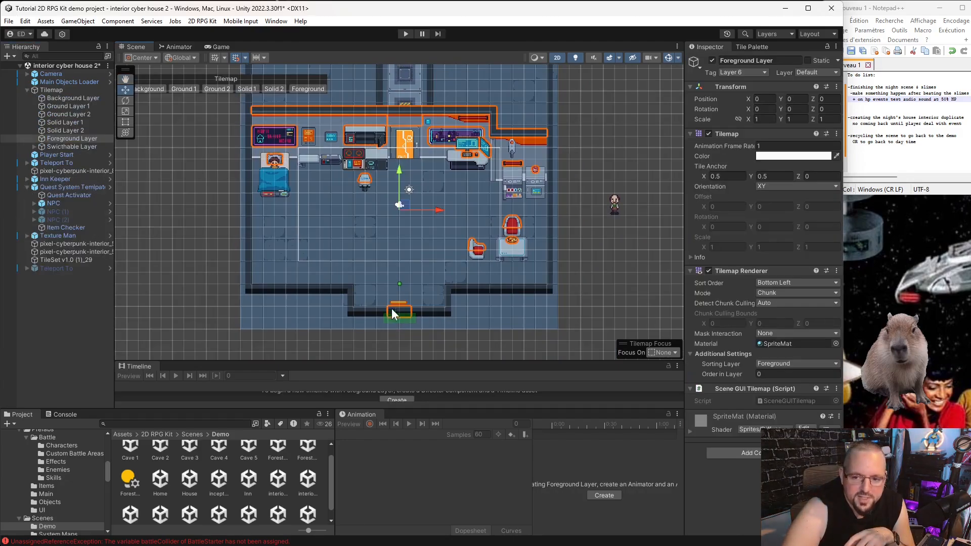
pyautogui.click(409, 320)
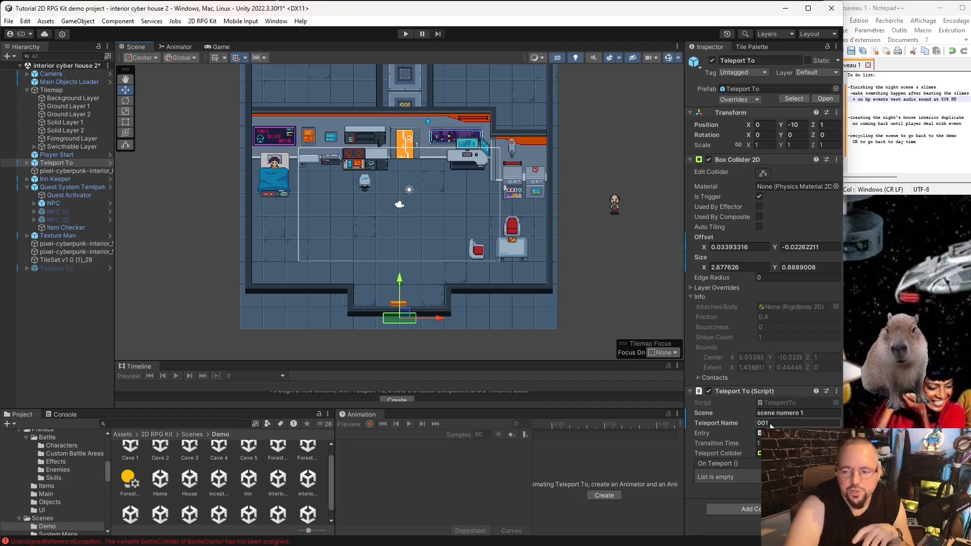
pyautogui.click(809, 411)
pyautogui.press('BackSpace')
pyautogui.write('2')
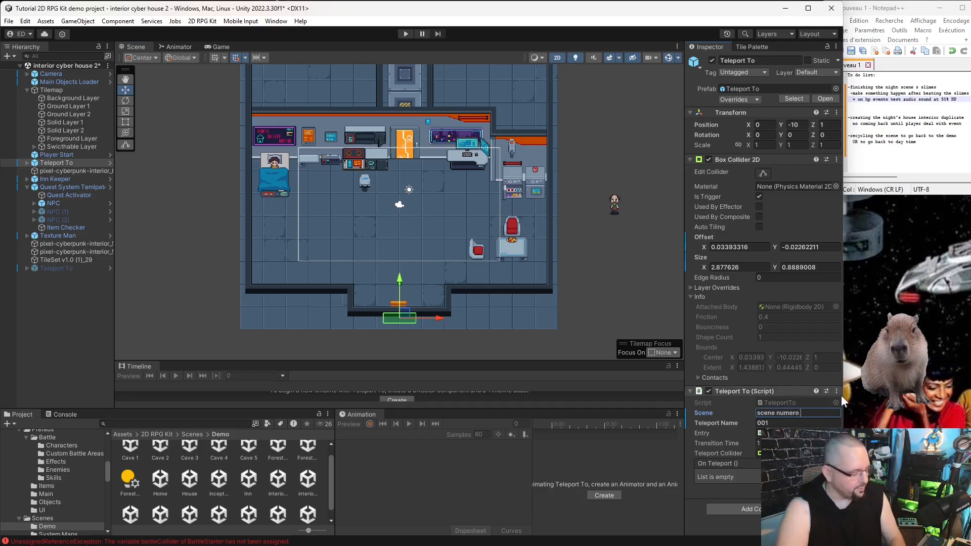
pyautogui.click(481, 493)
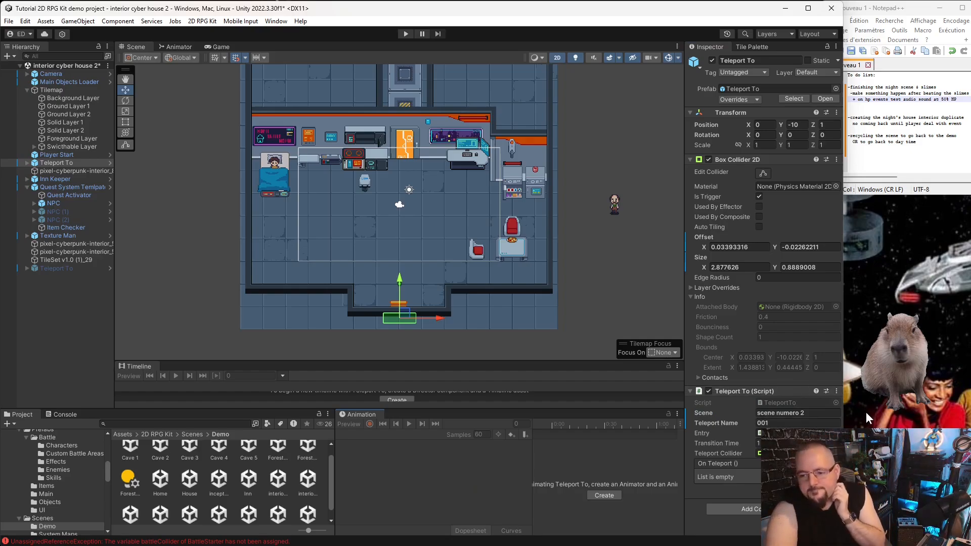
# Set the exit teleporter's Teleport Name to 007
pyautogui.click(786, 426)
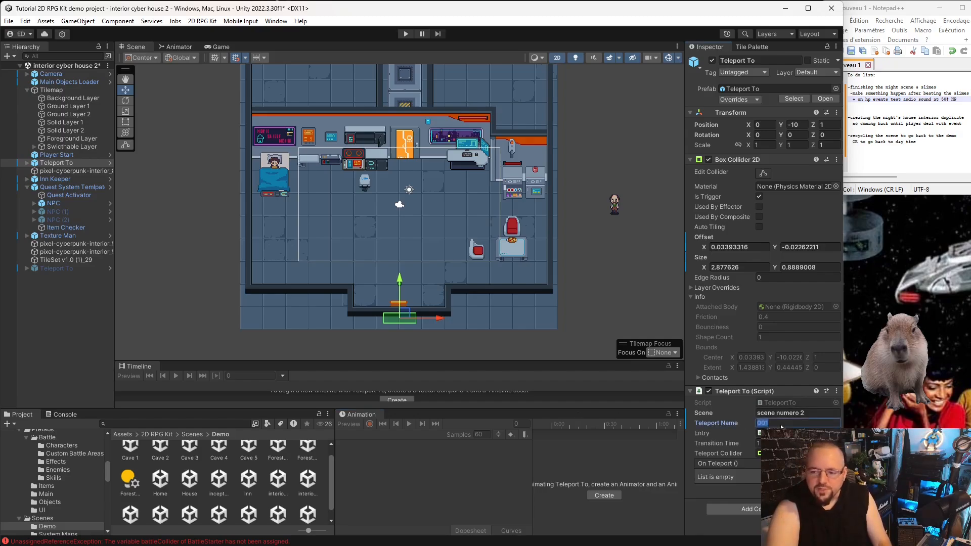
pyautogui.press('BackSpace')
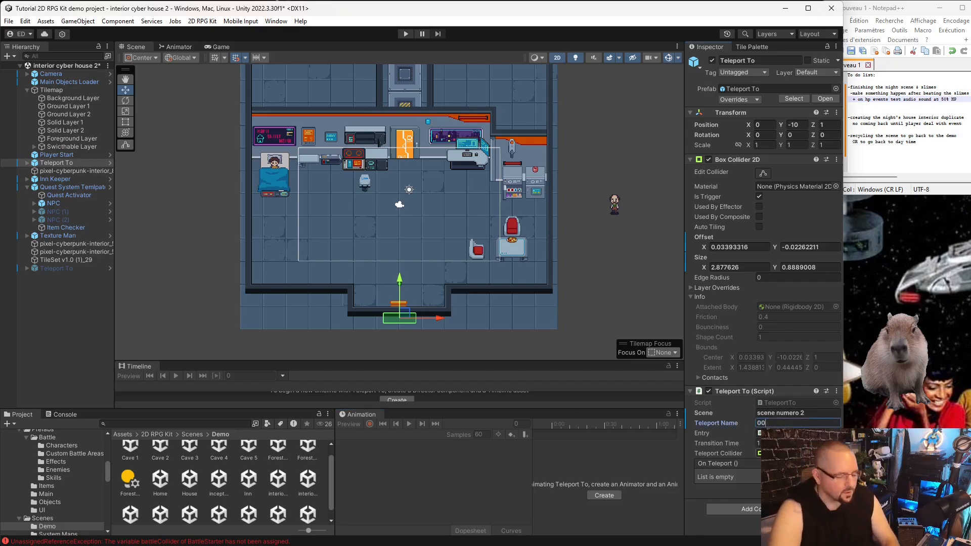
pyautogui.write('7')
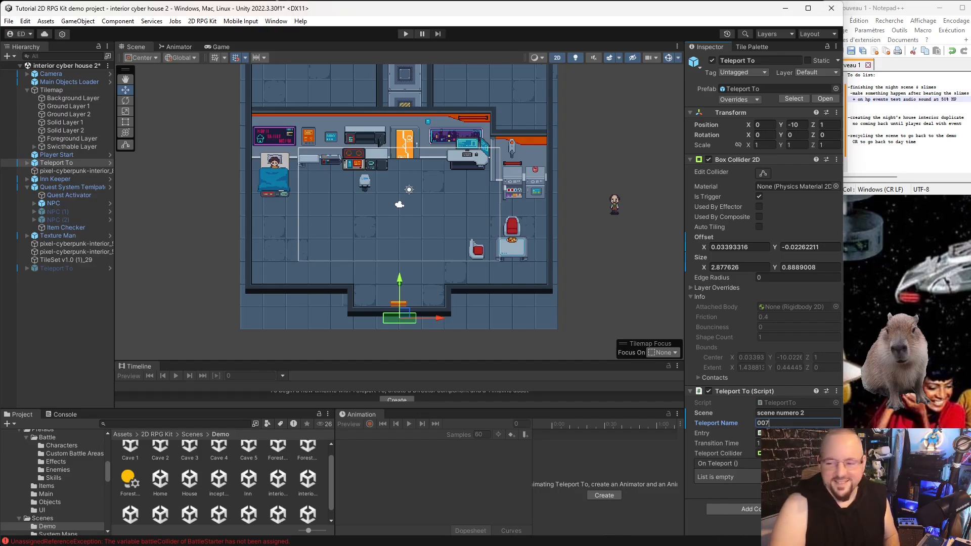
pyautogui.press('Return')
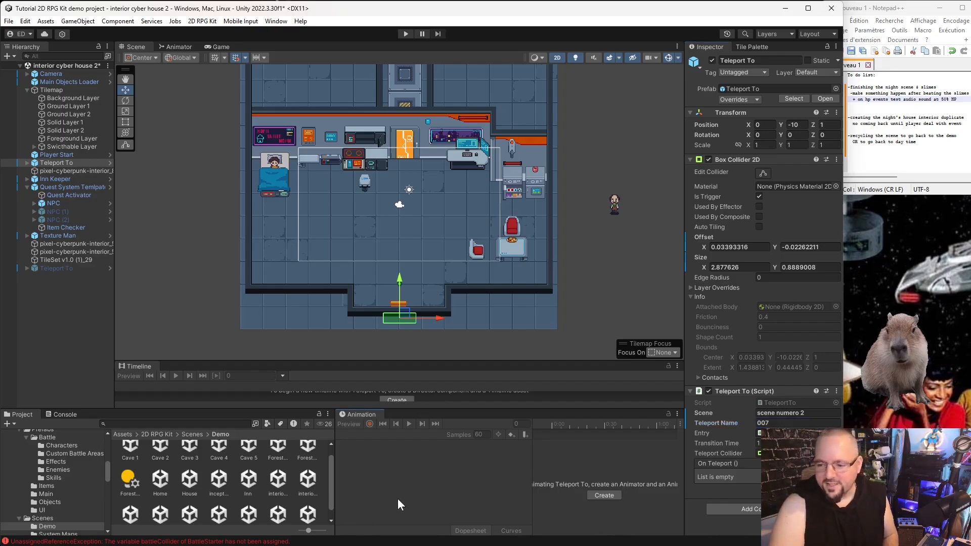
pyautogui.click(766, 422)
pyautogui.click(458, 475)
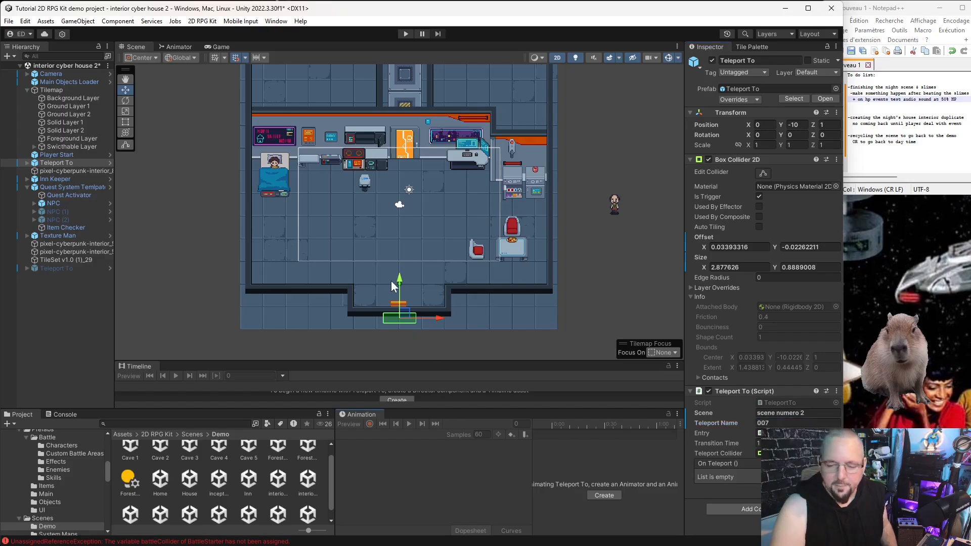
# Save the interior cyber house 2 scene and open the scene numero 2 scene
pyautogui.click(8, 21)
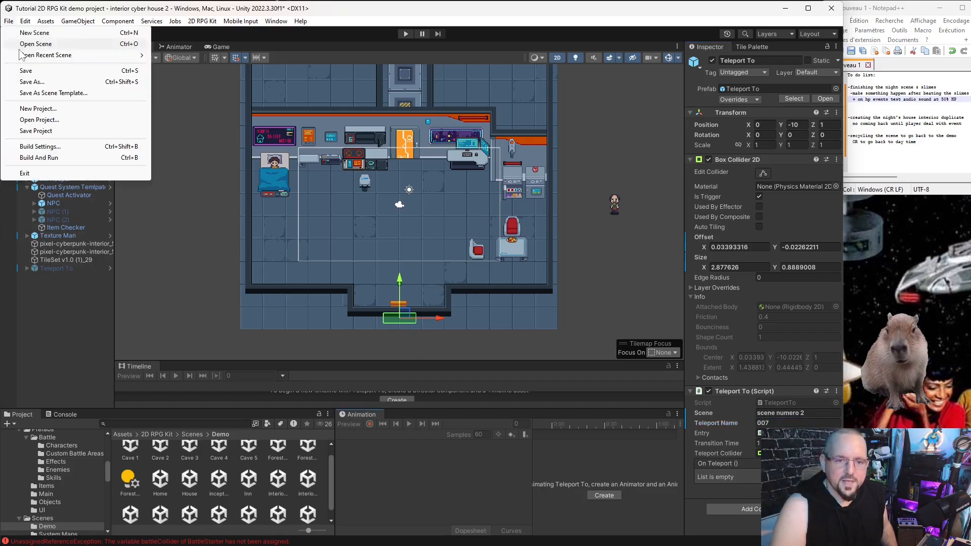
pyautogui.click(41, 71)
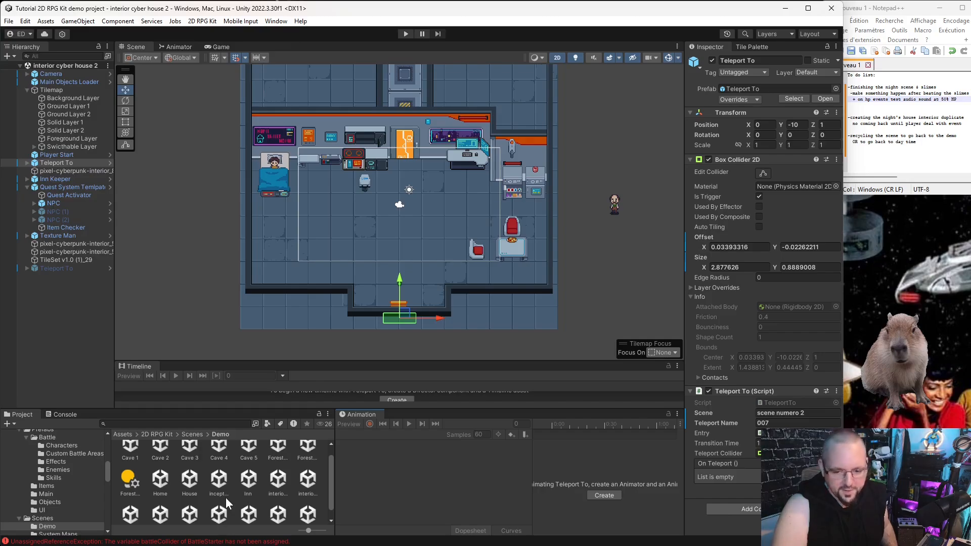
pyautogui.scroll(-1, 226, 497)
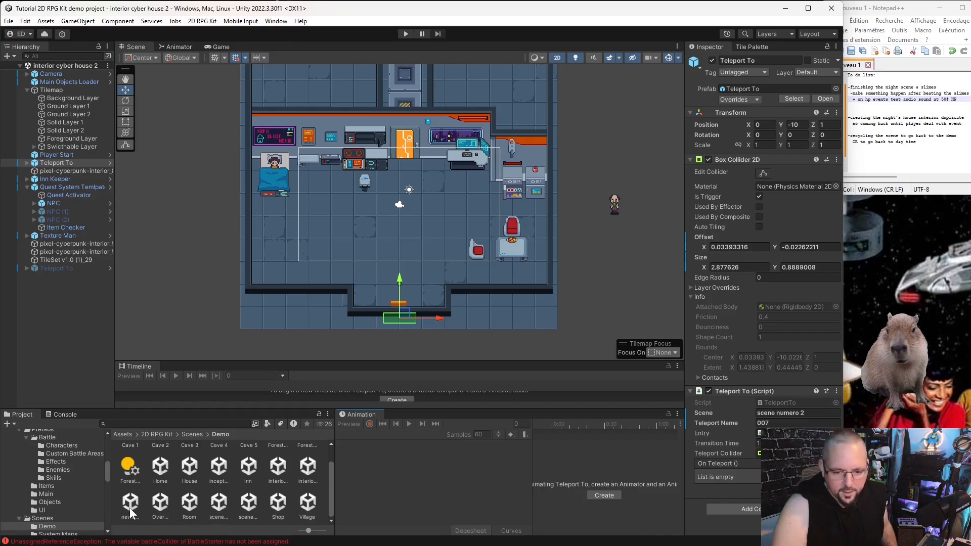
pyautogui.click(248, 512)
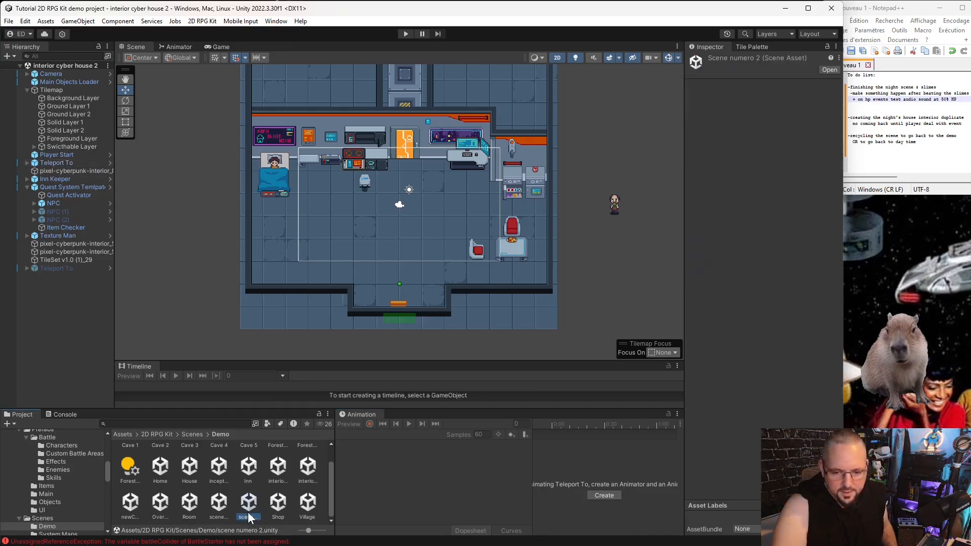
pyautogui.doubleClick(248, 502)
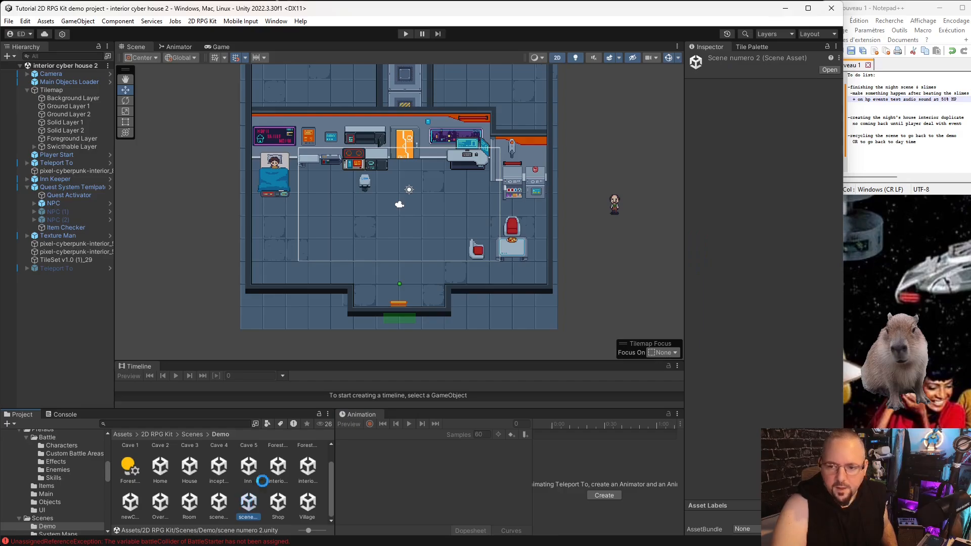
# Add a Teleport To object from the 2D RPG Kit objects and place it at the red-roofed house's entrance, at X 12, Y 3
pyautogui.rightClick(58, 303)
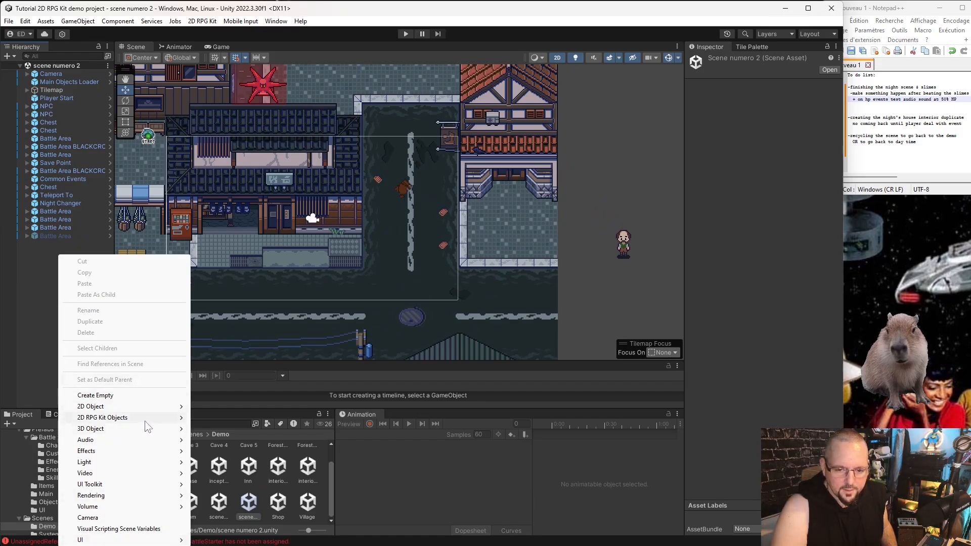
pyautogui.moveTo(145, 419)
pyautogui.click(222, 540)
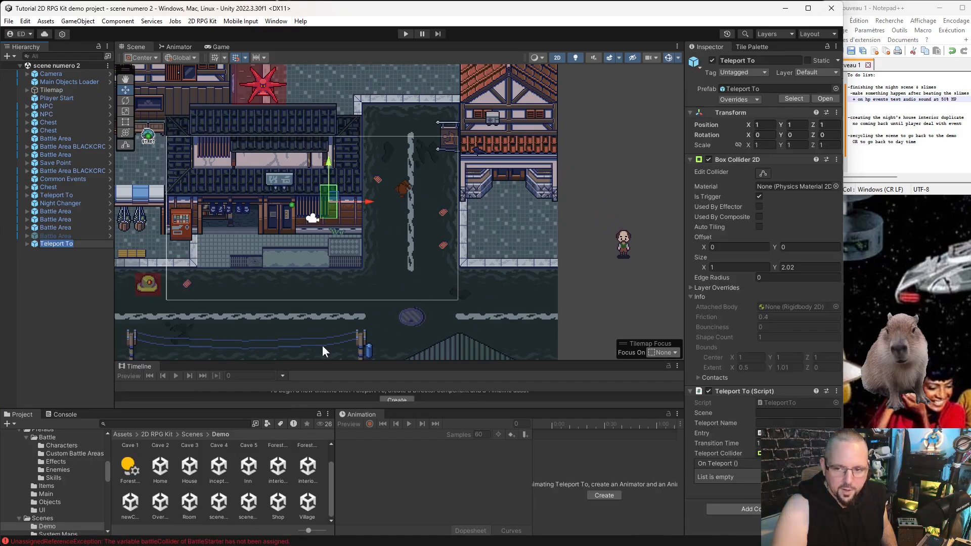
pyautogui.click(338, 199)
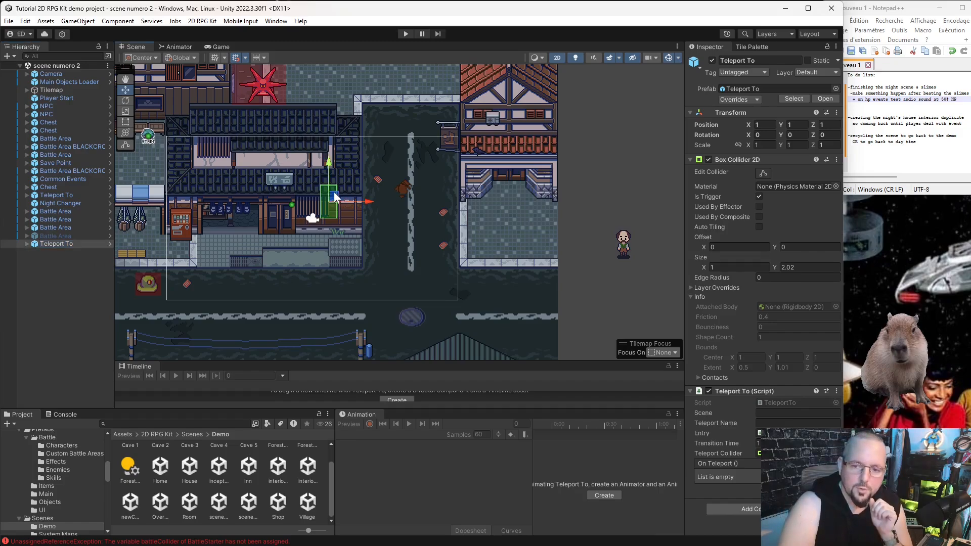
pyautogui.moveTo(339, 186); pyautogui.dragTo(514, 159)
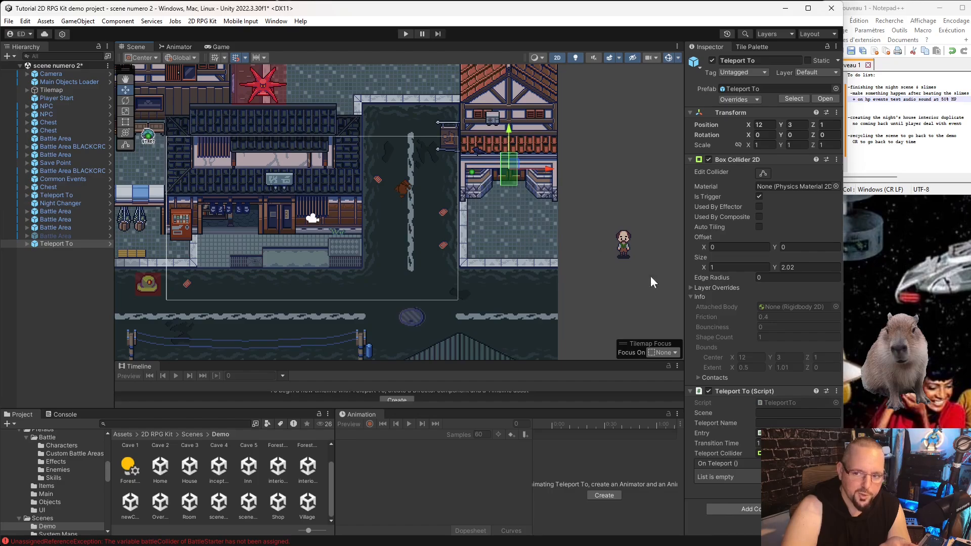
# Move the teleporter's Teleport From spawn point down to the lower courtyard in front of the red-roofed house, at Y -5
pyautogui.click(472, 175)
pyautogui.moveTo(472, 175); pyautogui.dragTo(510, 219)
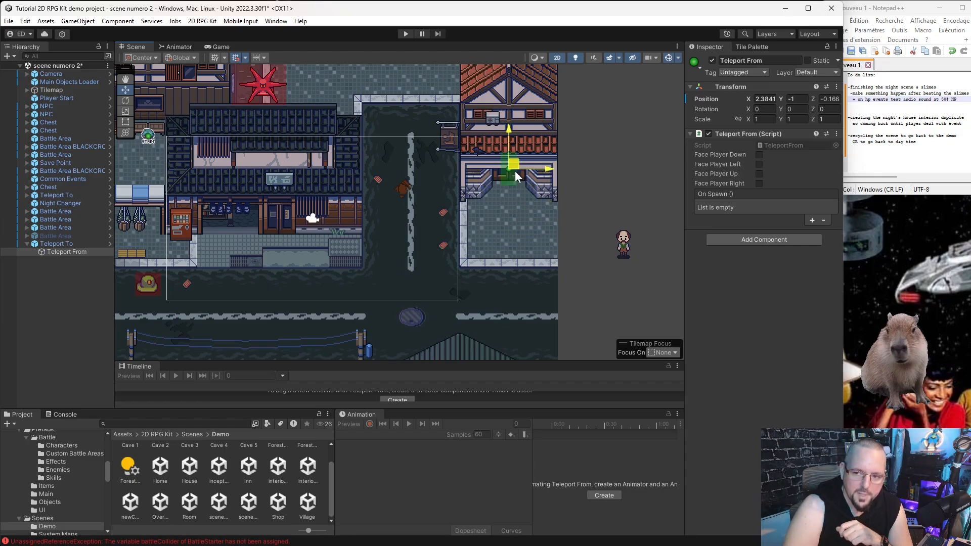
pyautogui.moveTo(518, 212); pyautogui.dragTo(520, 242)
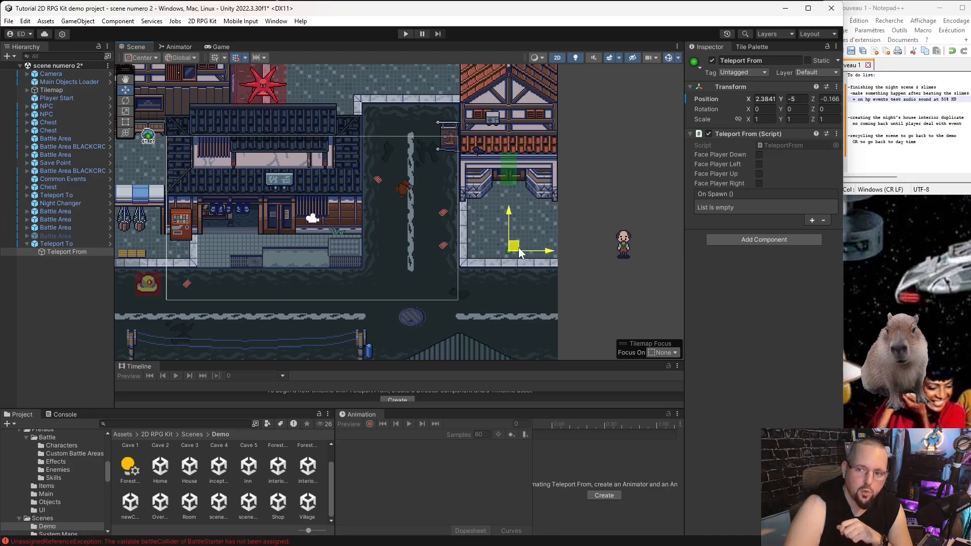
# Resize the Teleport To box collider to fit the red-roofed house's double door, about 1.93 wide by 1.61 high
pyautogui.click(503, 175)
pyautogui.scroll(3, 541, 167)
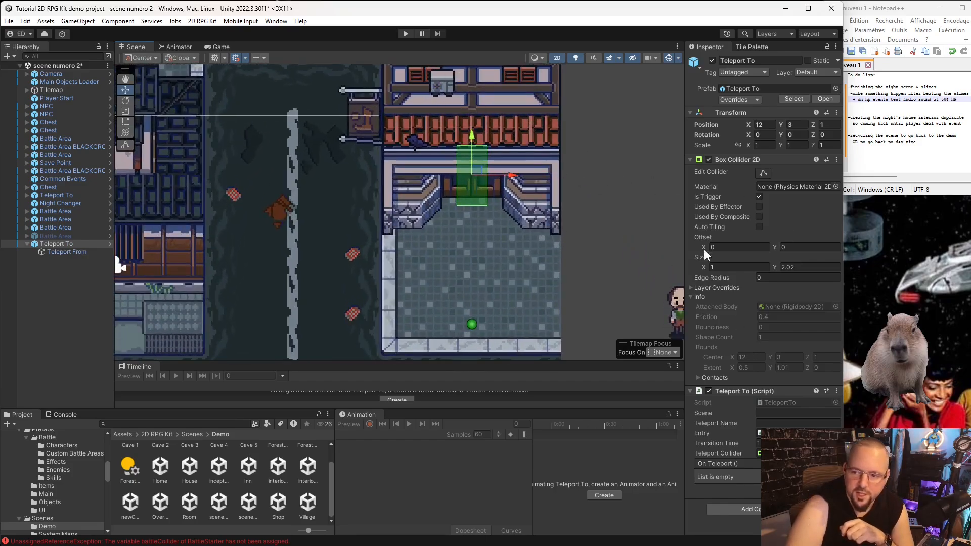
pyautogui.click(763, 173)
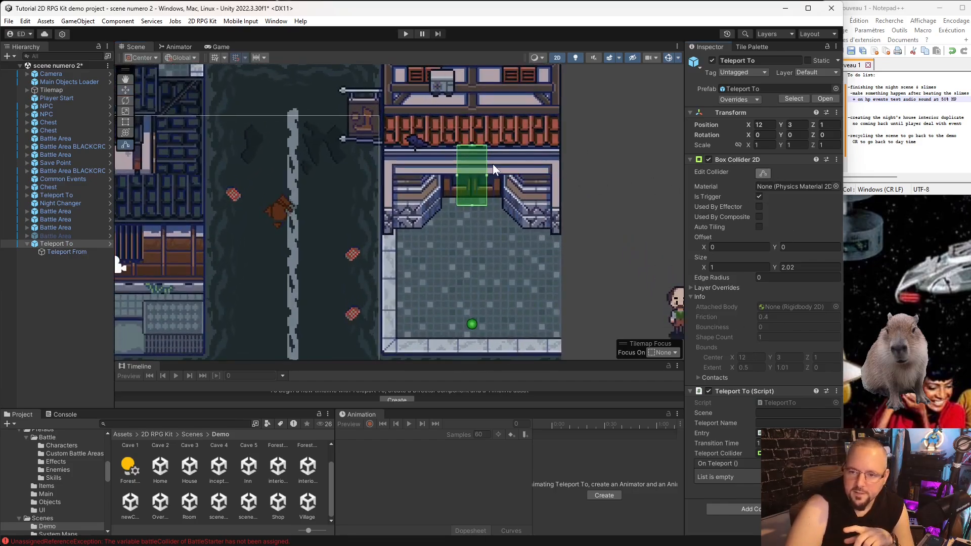
pyautogui.moveTo(489, 175); pyautogui.dragTo(443, 176)
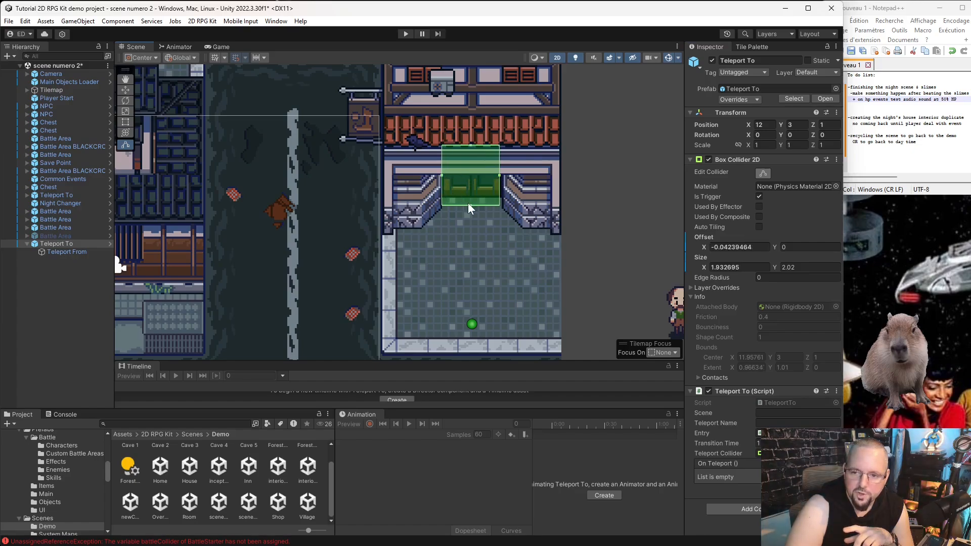
pyautogui.moveTo(469, 205); pyautogui.dragTo(479, 193)
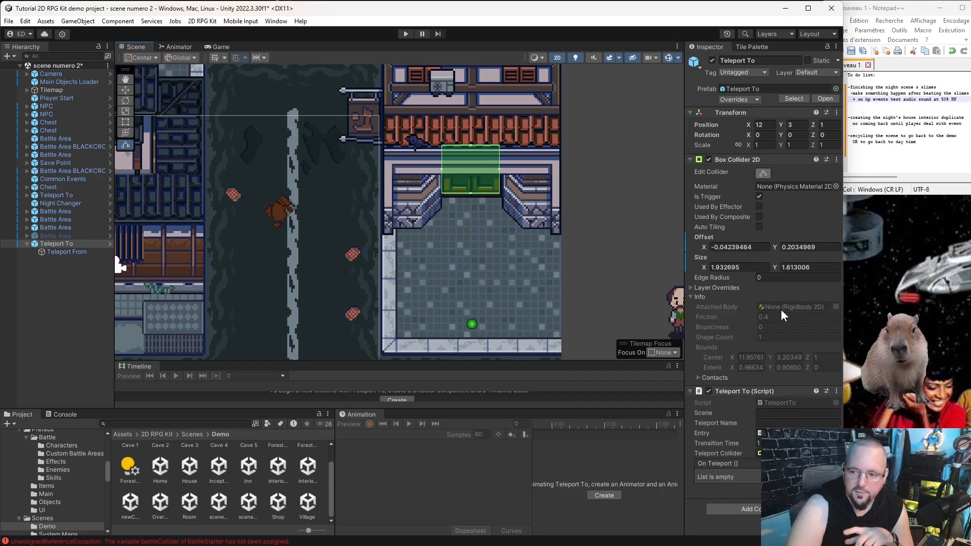
# Set the entrance teleporter's Teleport Name to 007 and its destination scene to "interior cyber house 2"
pyautogui.click(773, 423)
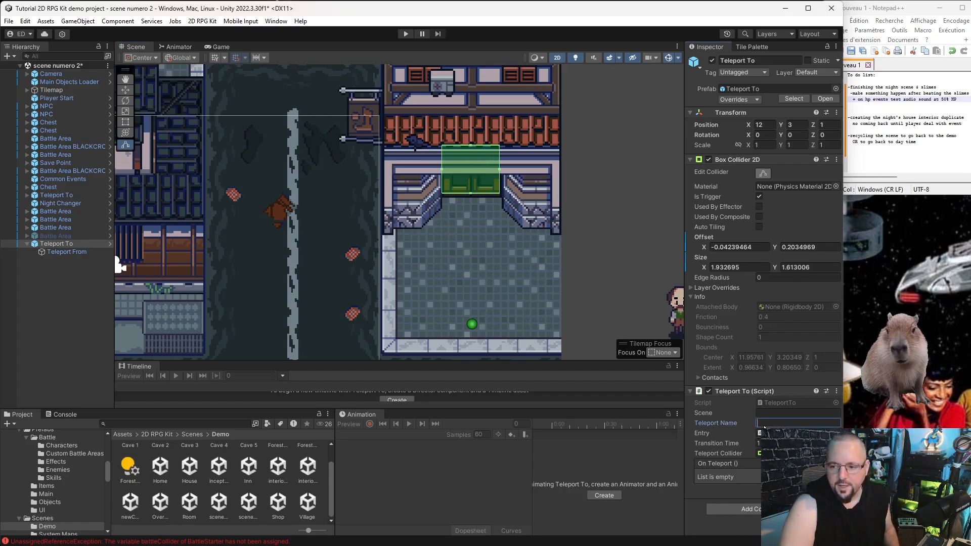
pyautogui.write('007')
pyautogui.click(783, 411)
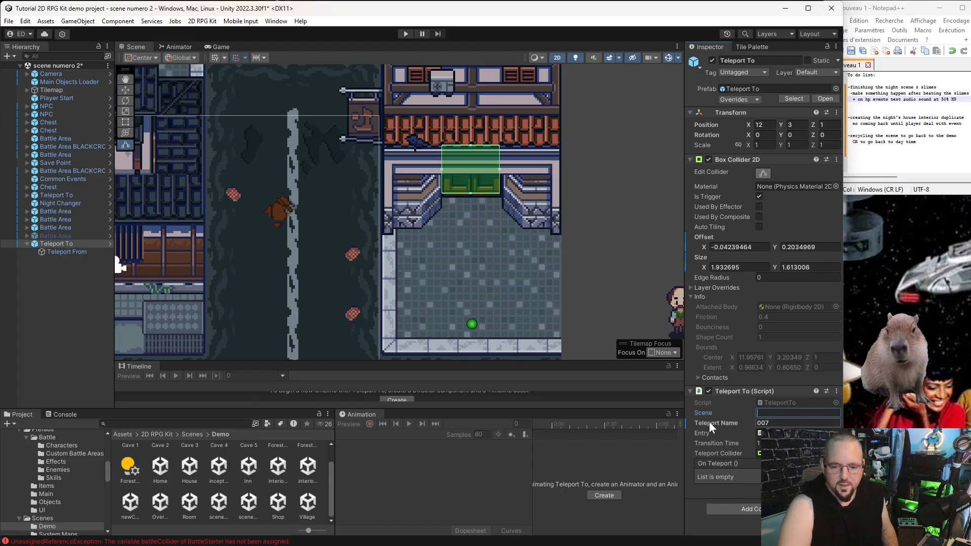
pyautogui.click(309, 478)
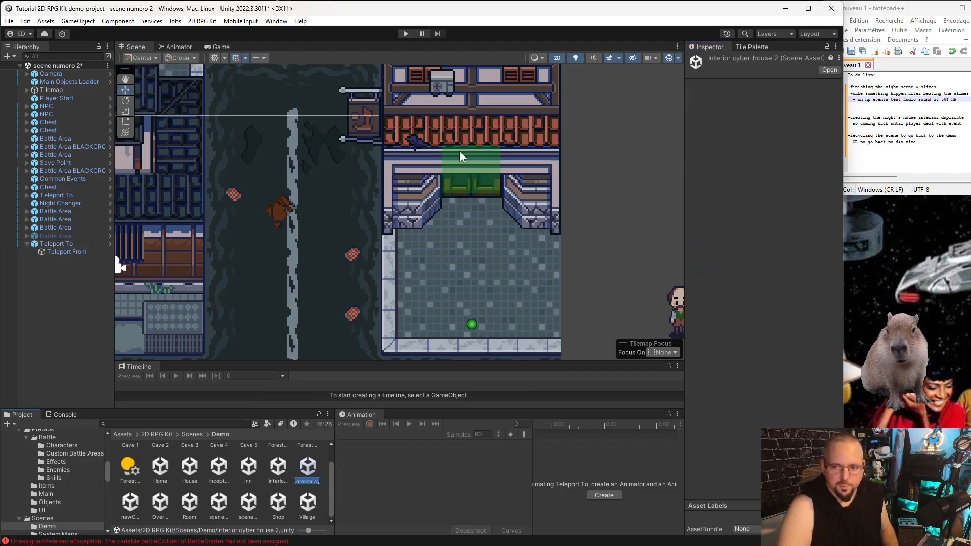
pyautogui.click(472, 184)
pyautogui.click(764, 414)
pyautogui.write('interior cyber house 2')
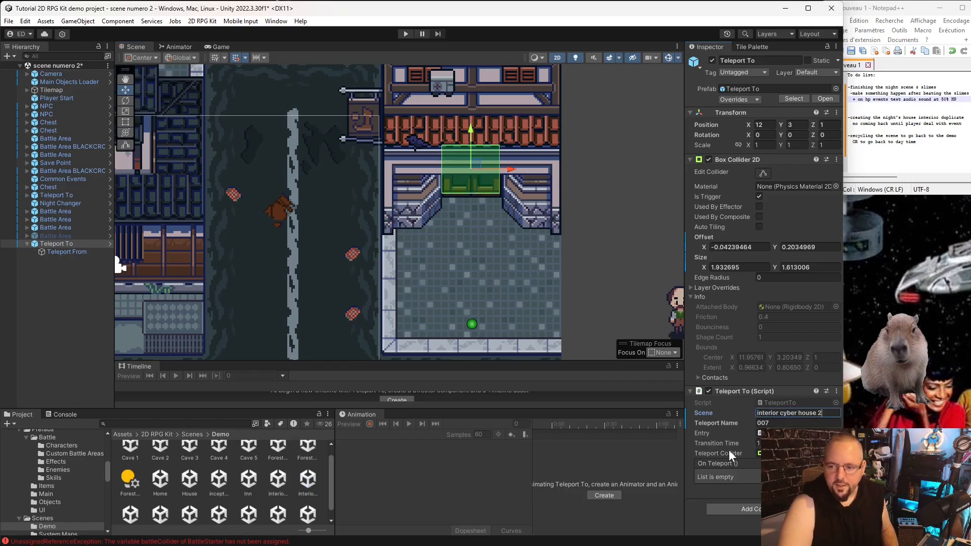
pyautogui.press('Return')
# Save the scene numero 2 scene
pyautogui.scroll(-3, 481, 239)
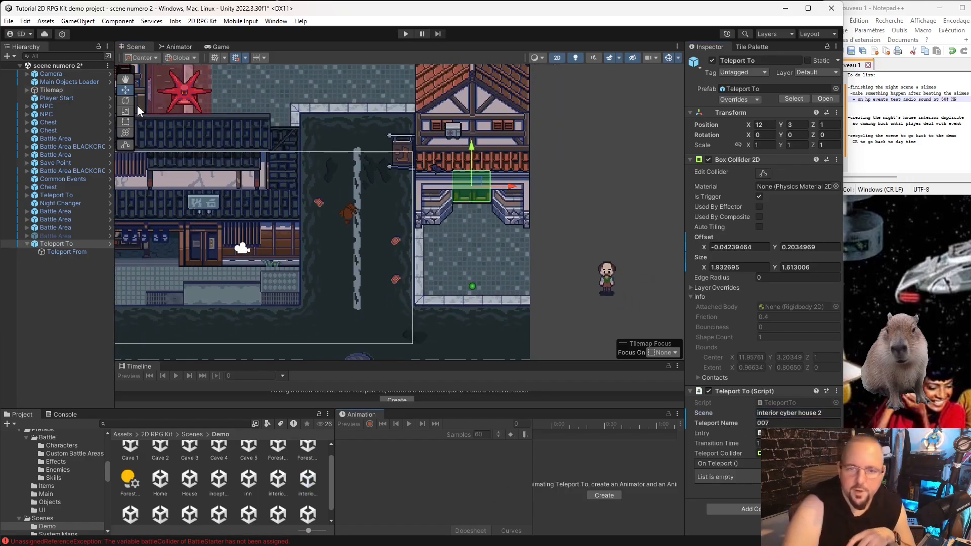
pyautogui.click(9, 21)
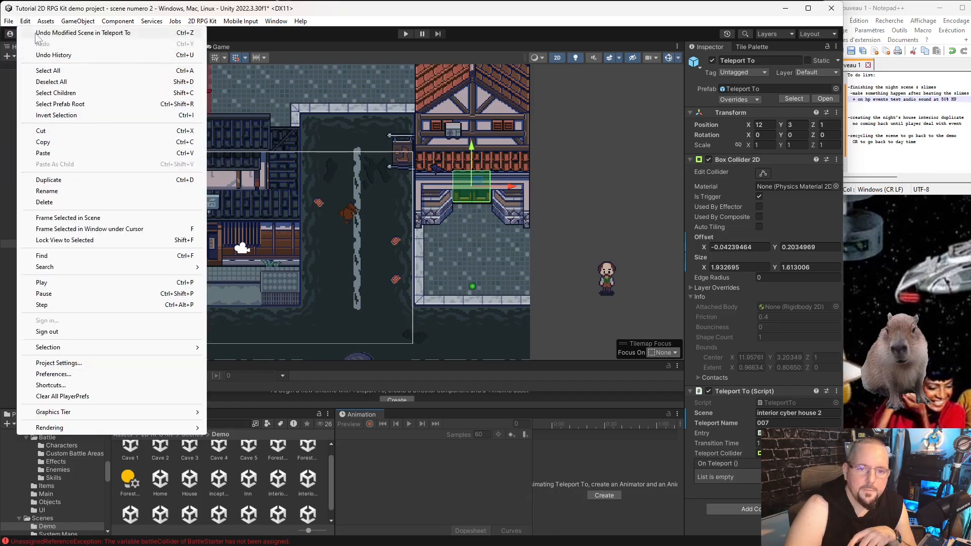
pyautogui.click(27, 72)
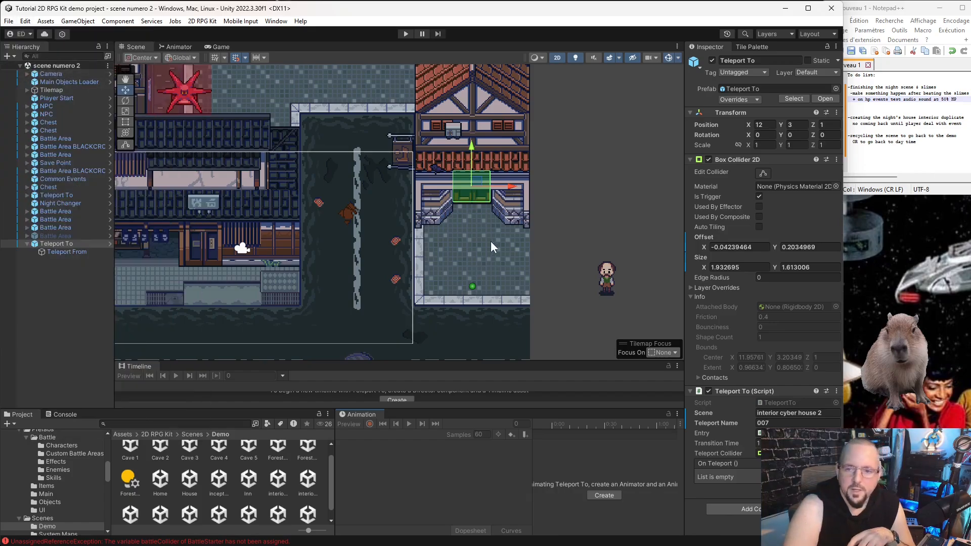
# Check the interior cyber house 2 scene and return to the scene numero 2 scene
pyautogui.scroll(-7, 479, 246)
pyautogui.click(578, 207)
pyautogui.scroll(-7, 417, 227)
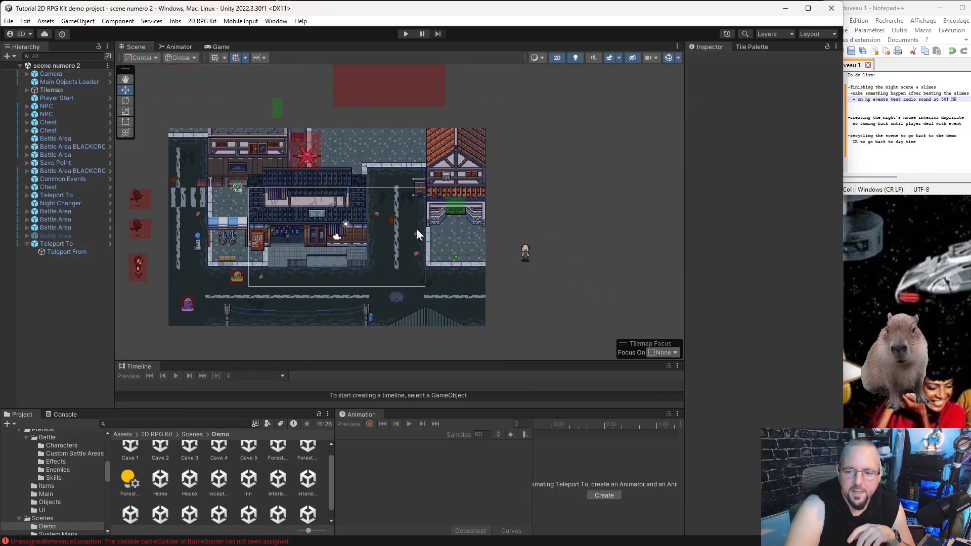
pyautogui.scroll(6, 435, 233)
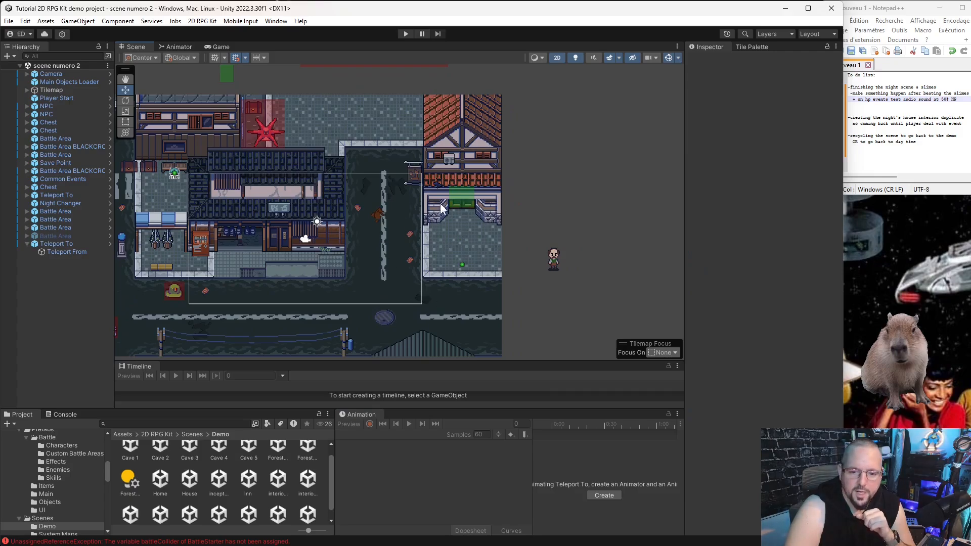
pyautogui.scroll(-1, 177, 508)
pyautogui.doubleClick(307, 468)
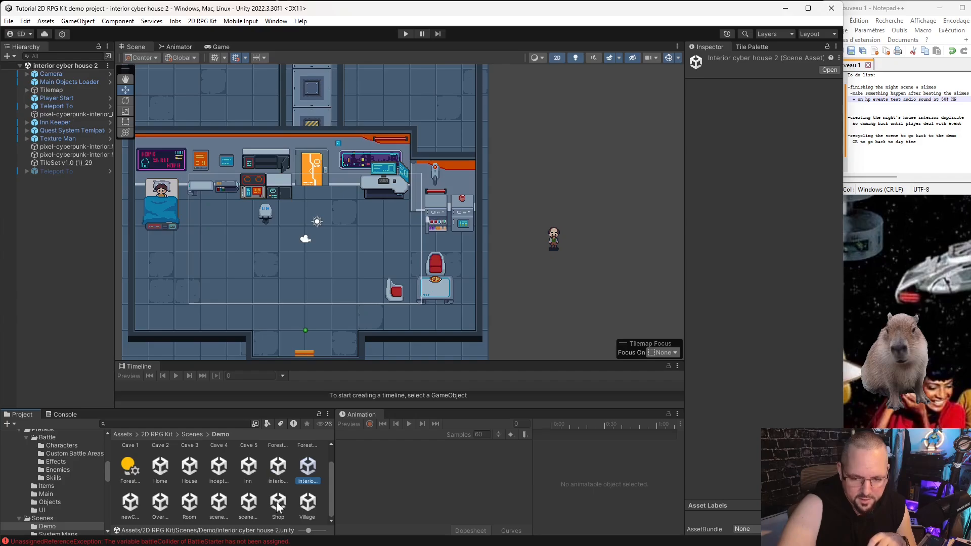
pyautogui.doubleClick(248, 501)
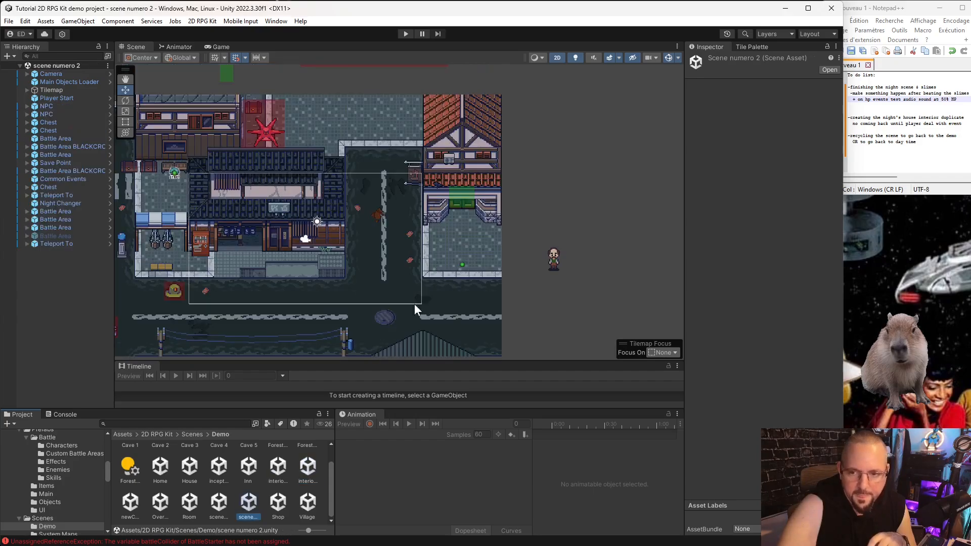
# Inspect the settings of the Battle Area surrounding the red star-shaped enemy near the chest
pyautogui.scroll(2, 471, 205)
pyautogui.scroll(1, 471, 205)
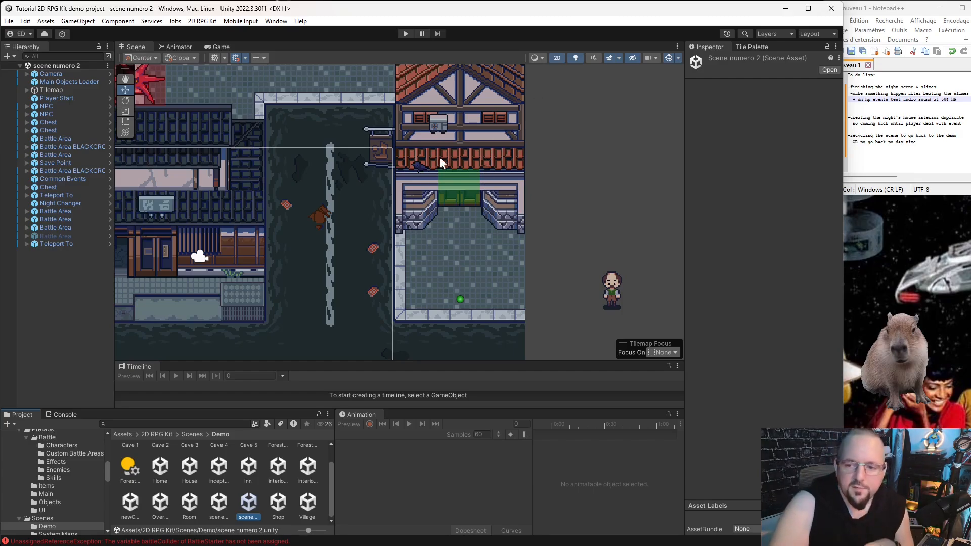
pyautogui.moveTo(159, 129); pyautogui.dragTo(320, 262, button='middle')
pyautogui.scroll(2, 321, 262)
pyautogui.moveTo(310, 205); pyautogui.dragTo(347, 236, button='middle')
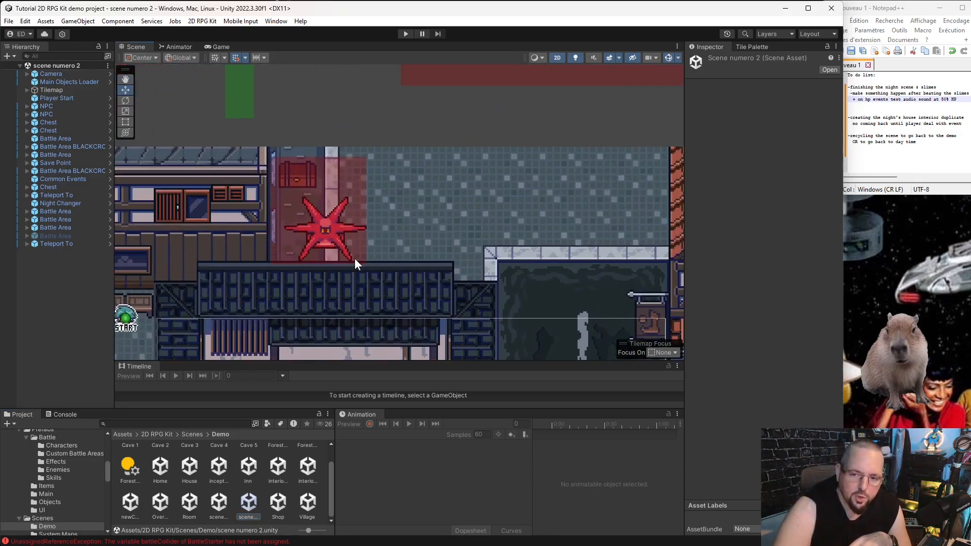
pyautogui.click(354, 258)
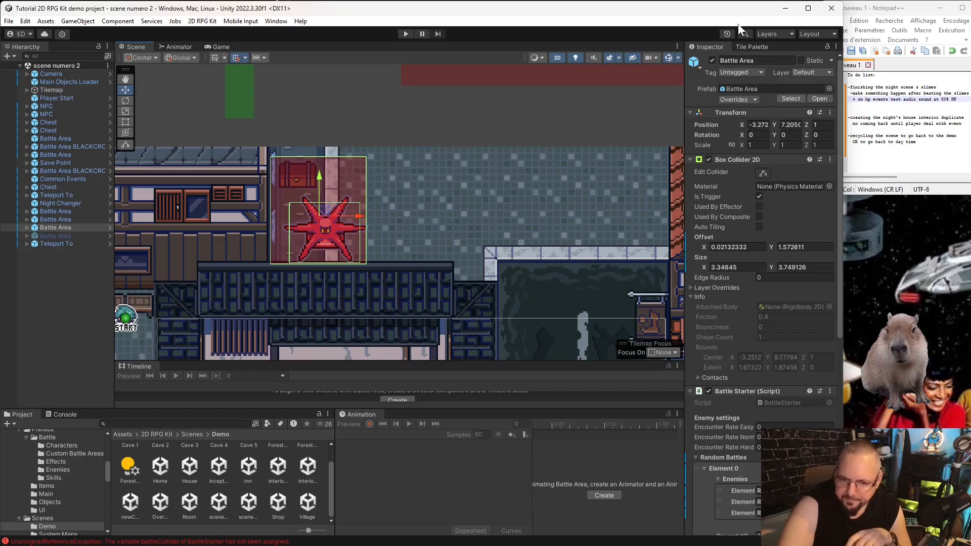
pyautogui.scroll(-10, 751, 276)
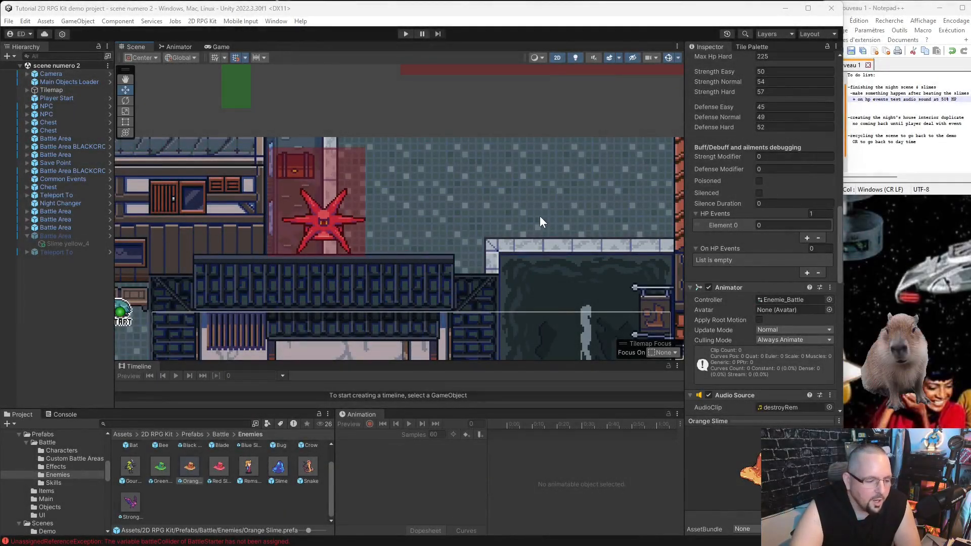
# Set Element 0 of the HP Events list on the Orange Slime enemy prefab to 75
pyautogui.scroll(-5, 522, 217)
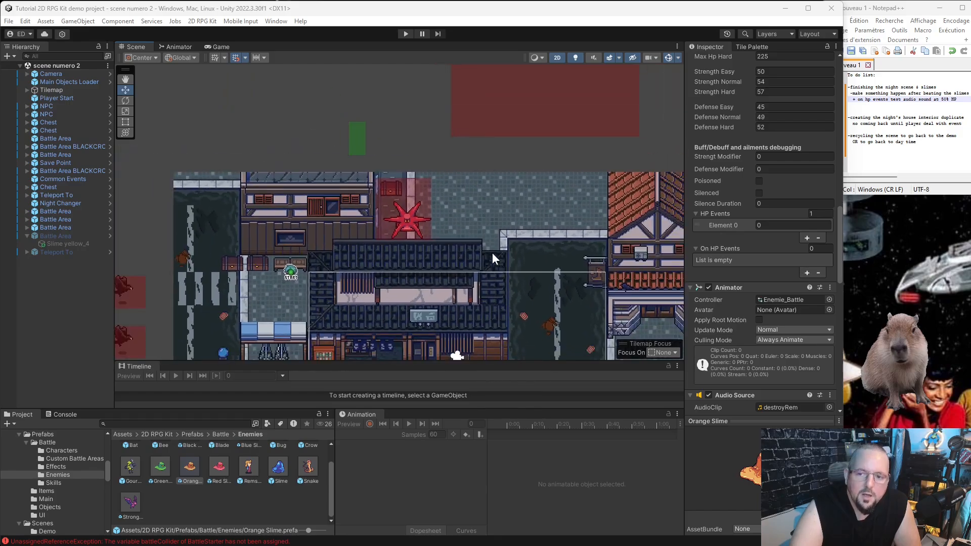
pyautogui.moveTo(624, 319); pyautogui.dragTo(393, 213, button='middle')
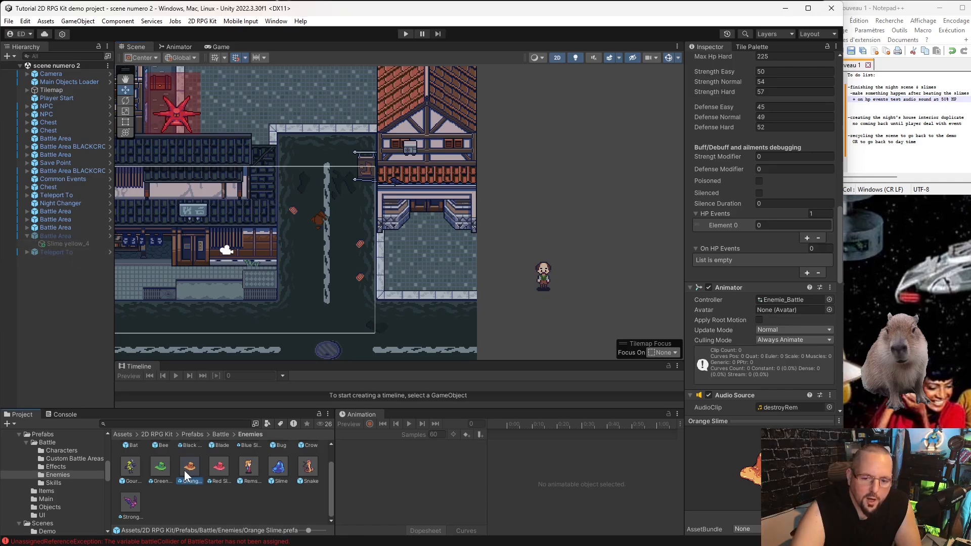
pyautogui.scroll(10, 758, 368)
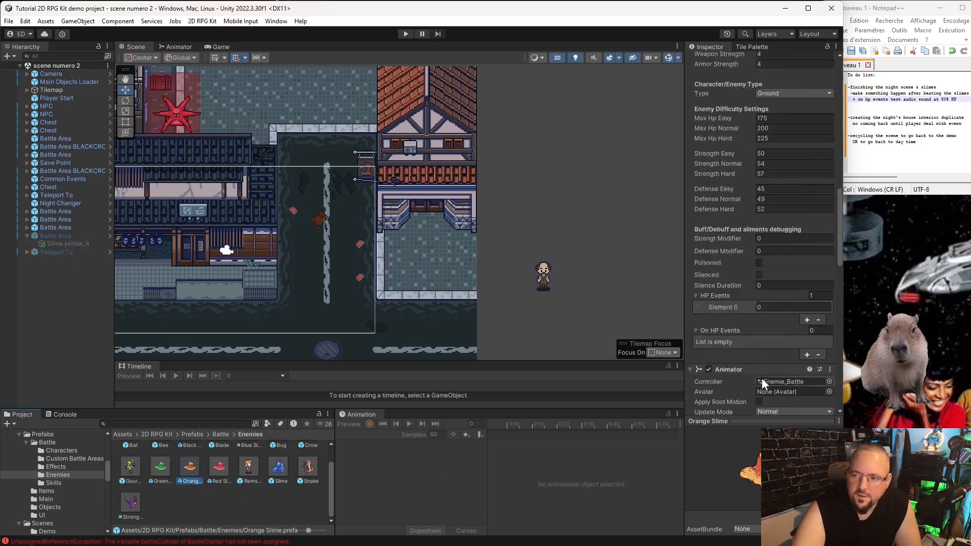
pyautogui.scroll(5, 759, 367)
pyautogui.scroll(-15, 748, 303)
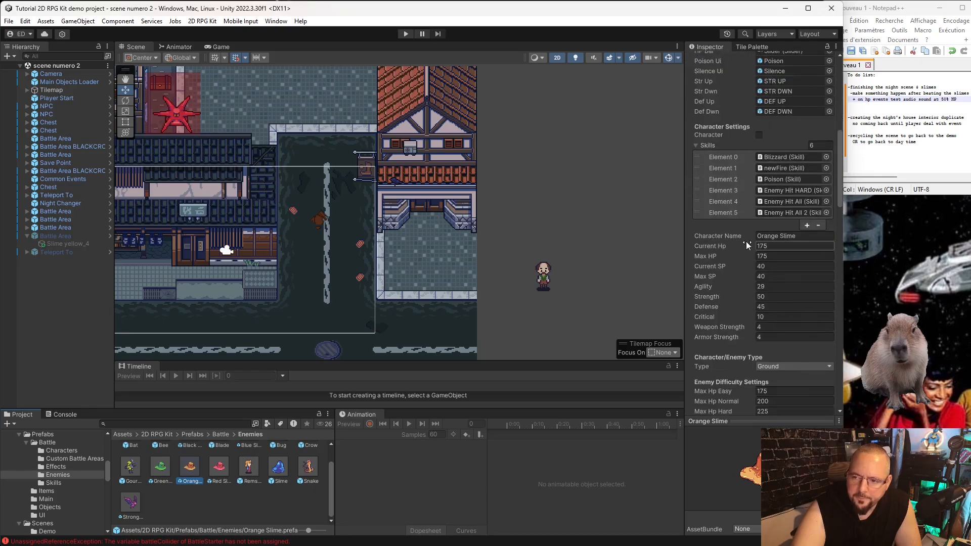
pyautogui.scroll(-8, 743, 253)
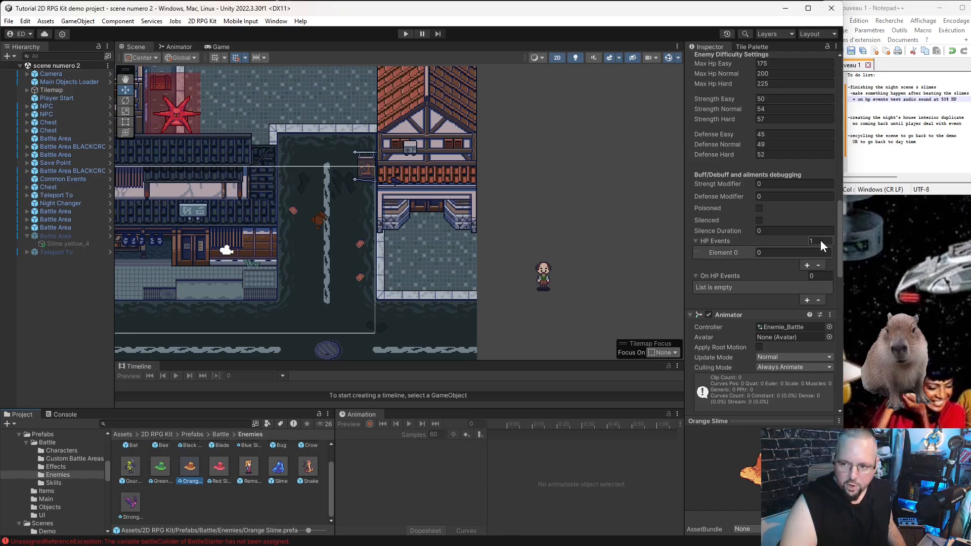
pyautogui.click(793, 251)
pyautogui.write('75')
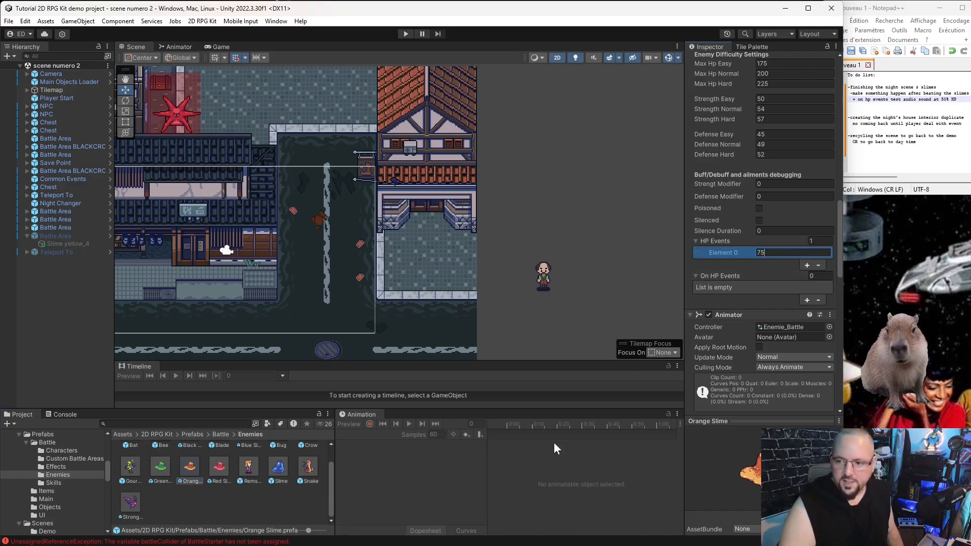
pyautogui.press('Return')
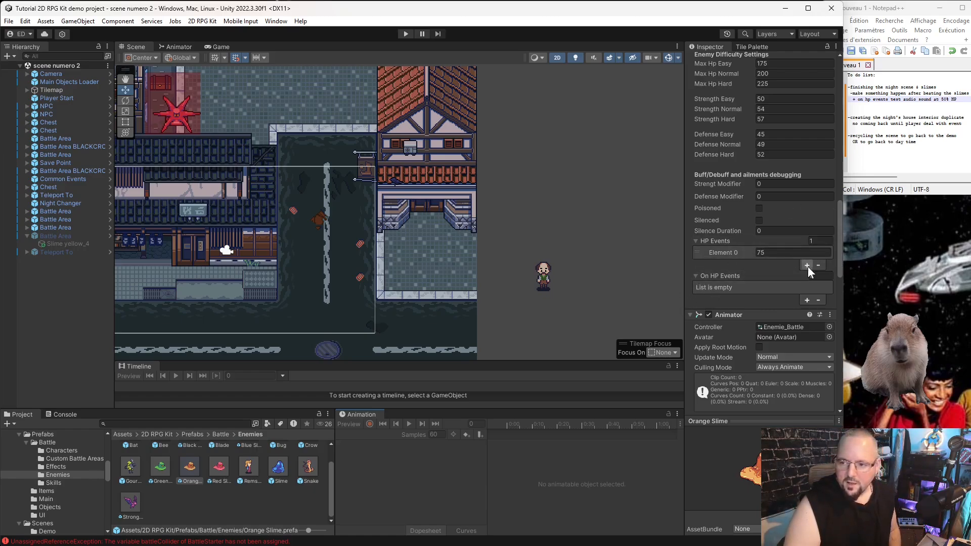
# Set the Orange Slime's On HP Events list size to 1 and add an empty event call to its Element 0
pyautogui.click(819, 276)
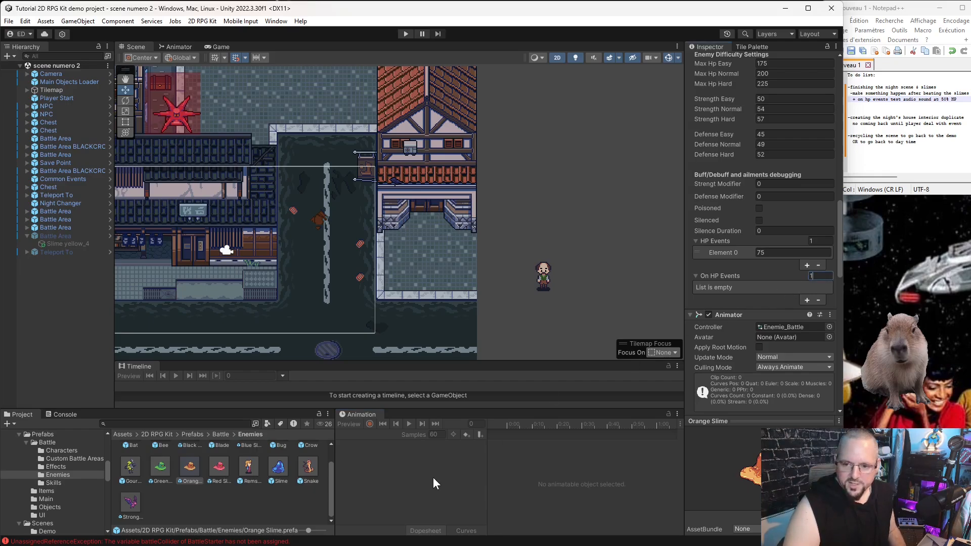
pyautogui.write('1')
pyautogui.press('Return')
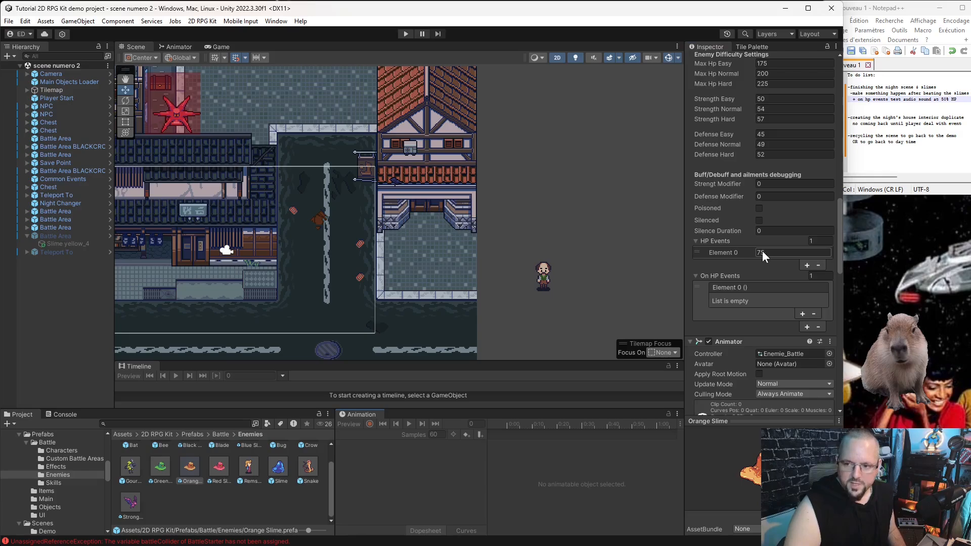
pyautogui.click(802, 314)
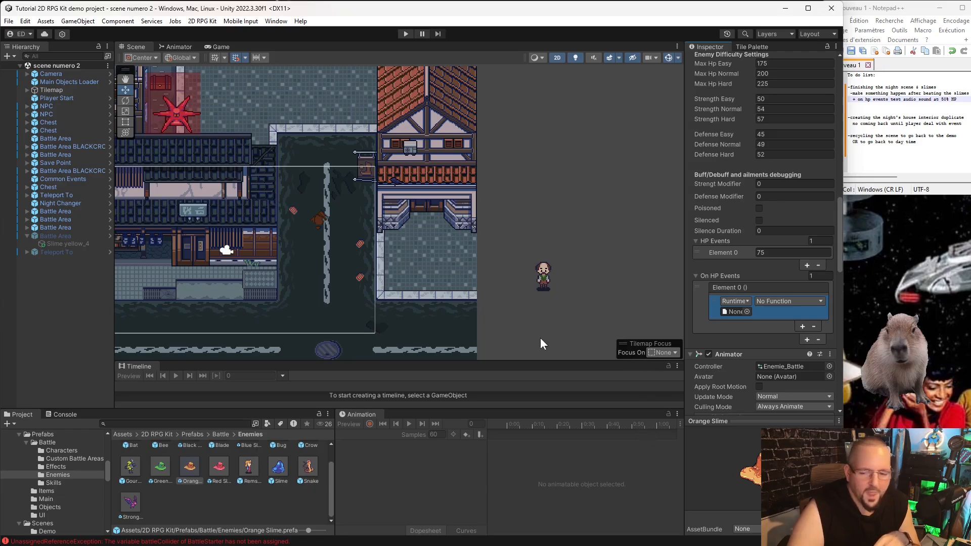
# Add a second Audio Source component to the Orange Slime prefab with Play On Awake turned off
pyautogui.scroll(-15, 728, 365)
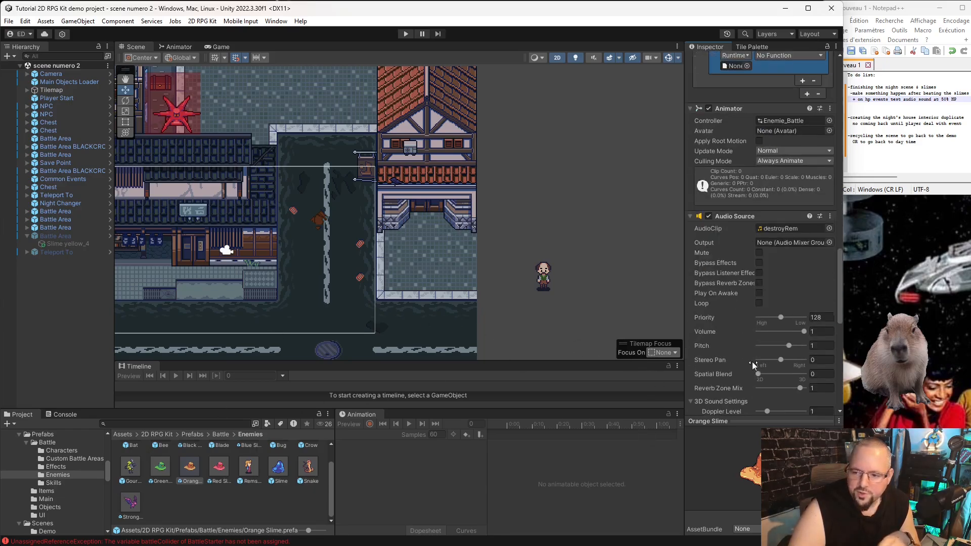
pyautogui.click(784, 402)
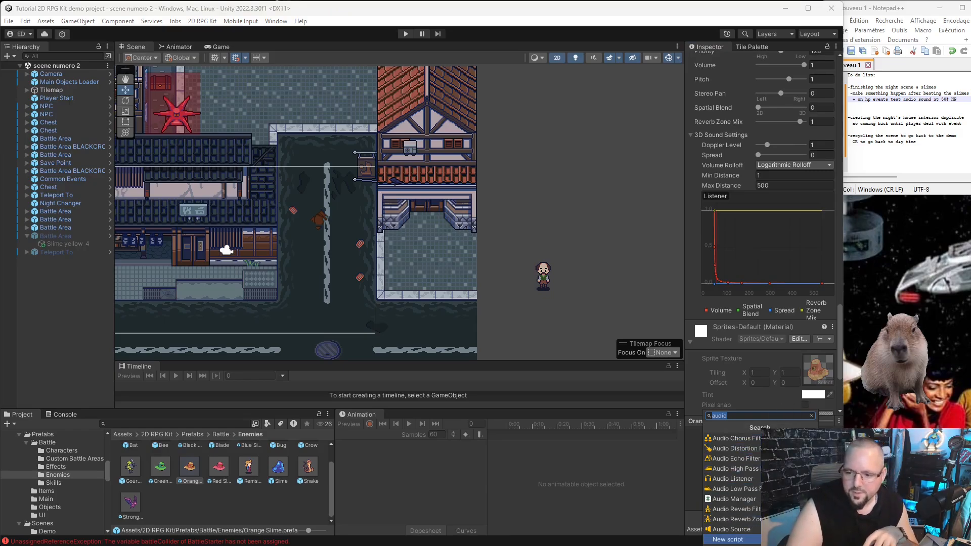
pyautogui.click(731, 529)
pyautogui.scroll(-2, 777, 352)
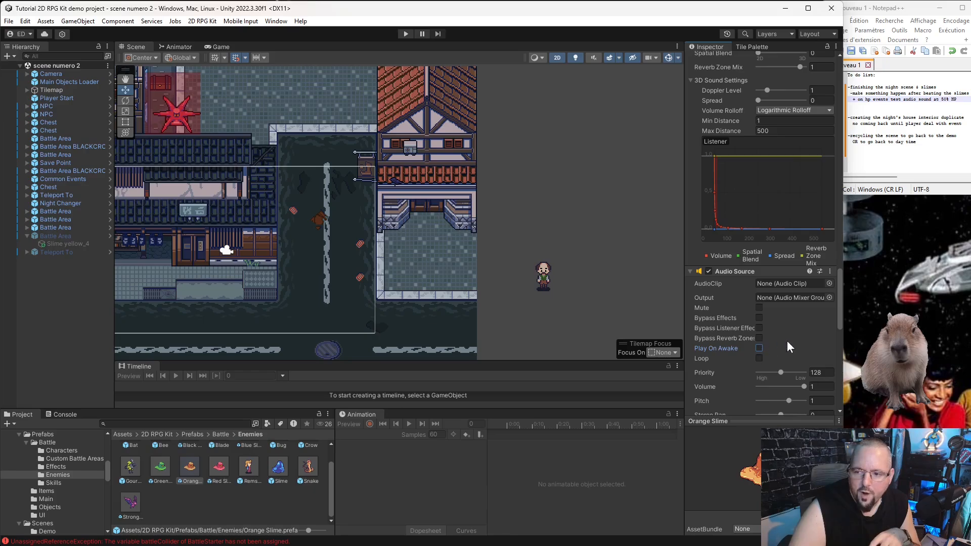
pyautogui.scroll(10, 787, 282)
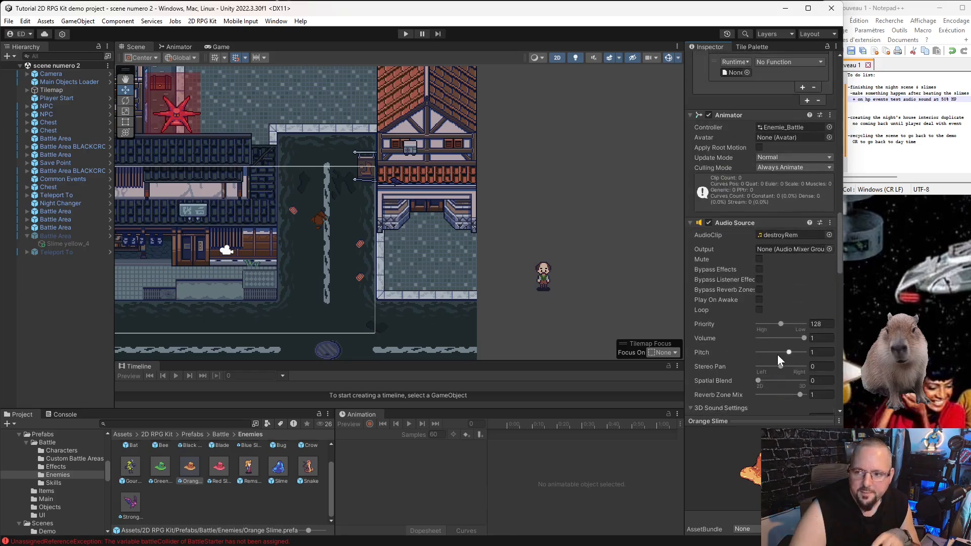
pyautogui.scroll(5, 776, 304)
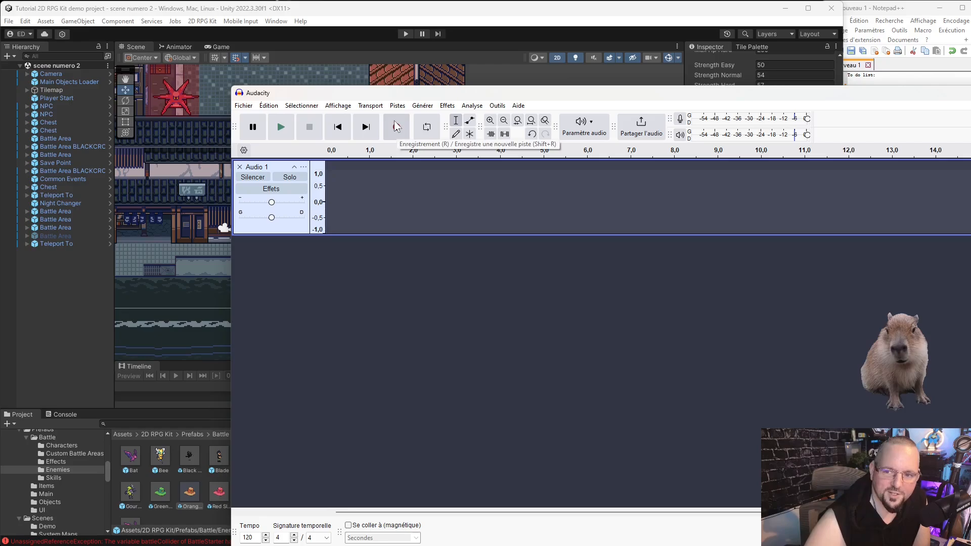
# In Audacity, record a voice clip about 3.6 seconds long and play it back
pyautogui.click(397, 127)
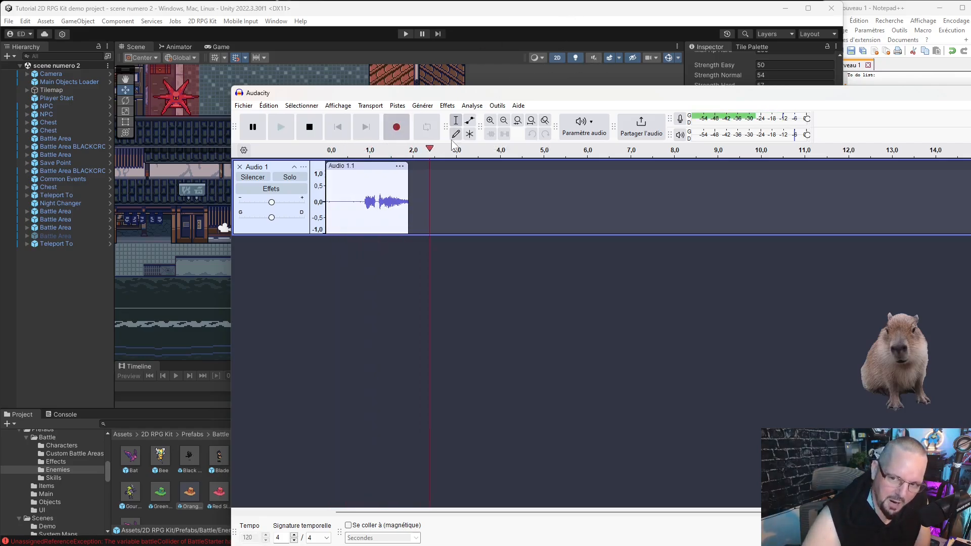
pyautogui.click(316, 127)
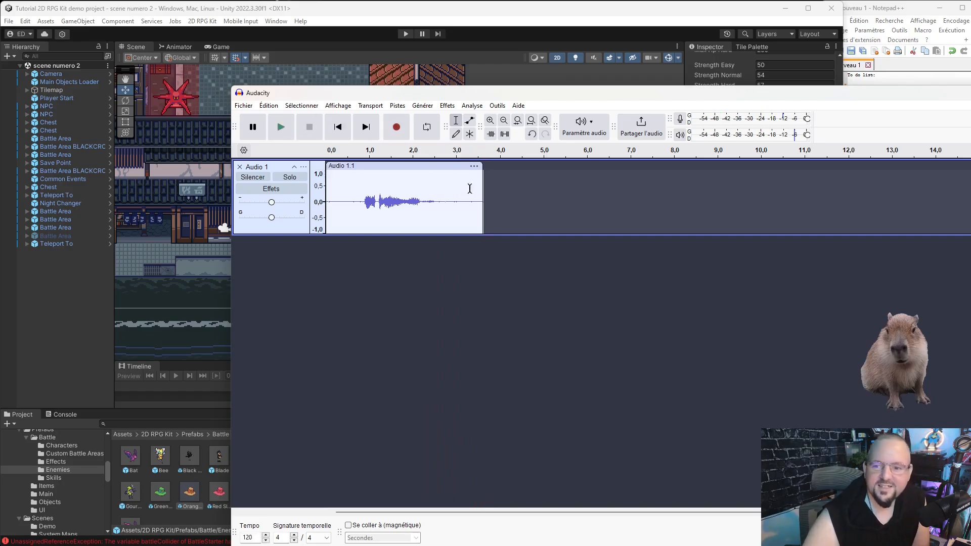
pyautogui.click(277, 130)
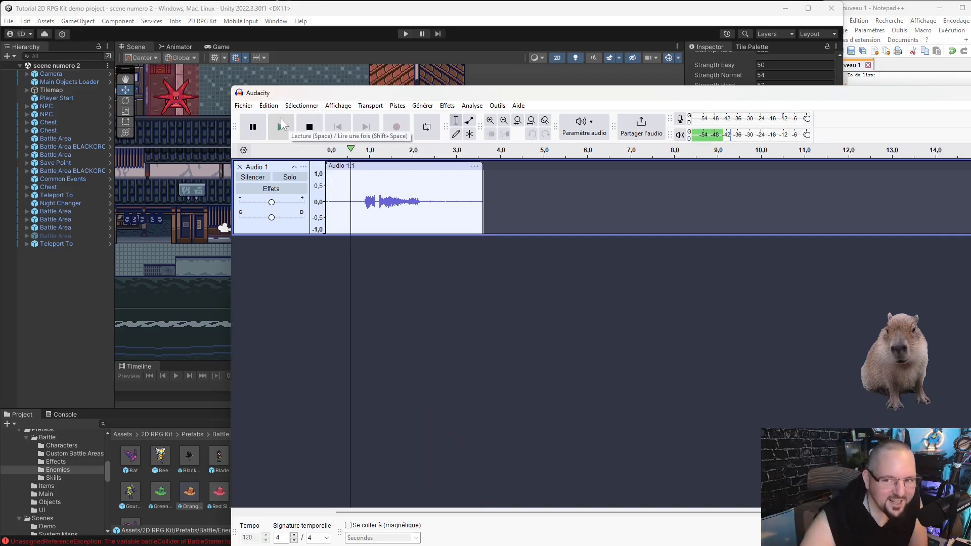
# Split off the silent end of the recorded clip from about 3 seconds onward and delete it
pyautogui.moveTo(453, 196); pyautogui.dragTo(483, 197)
pyautogui.rightClick(459, 191)
pyautogui.click(495, 231)
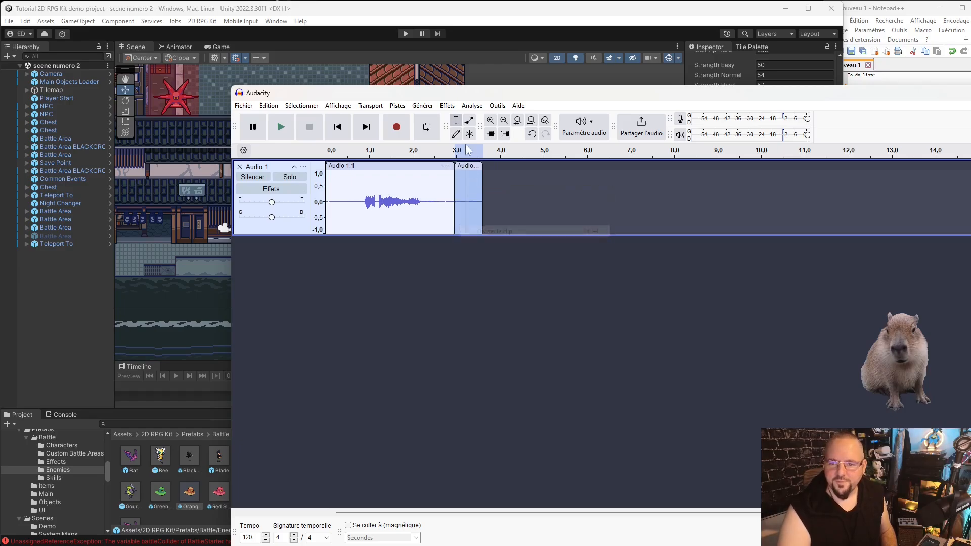
pyautogui.press('Delete')
pyautogui.click(450, 259)
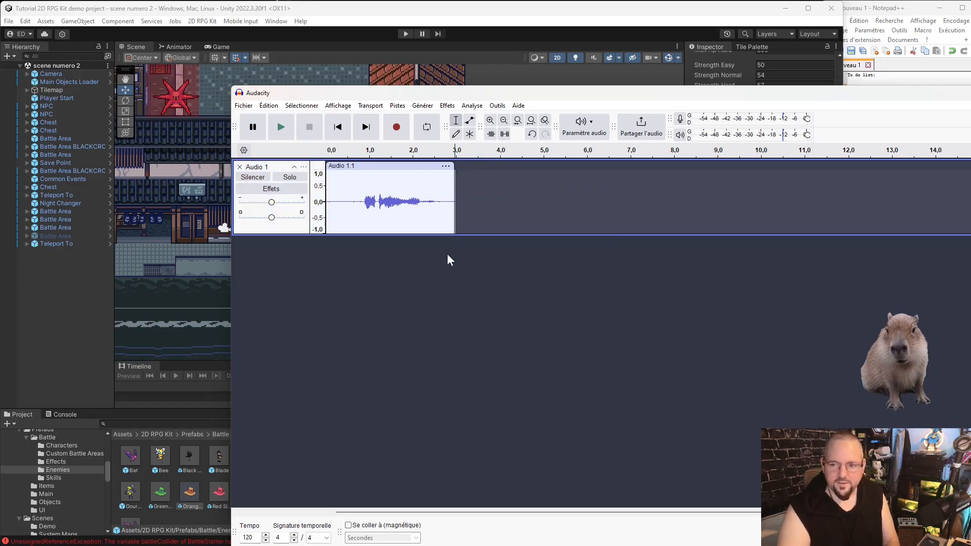
# Try amplifying the whole recorded clip by 15.5 dB, and undo the amplification after playing it back
pyautogui.click(416, 165)
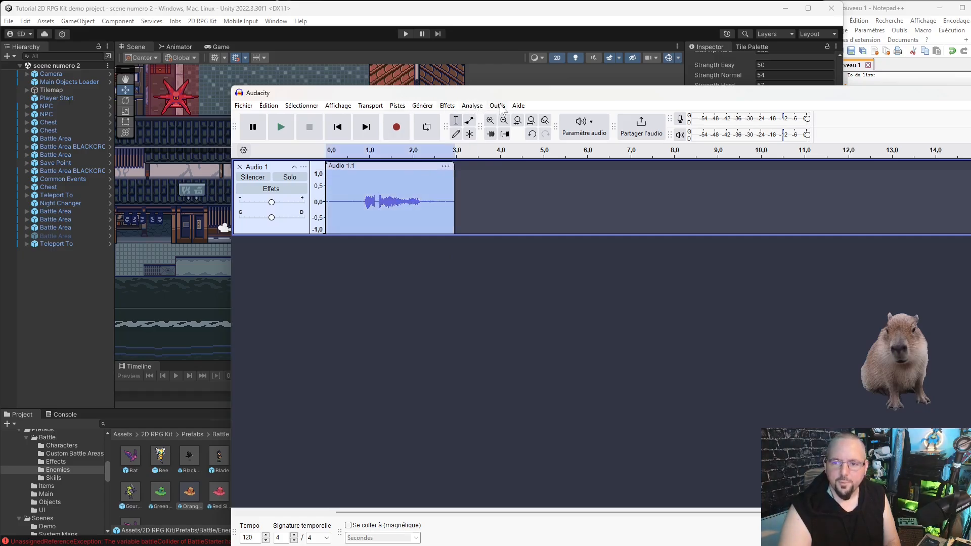
pyautogui.click(449, 106)
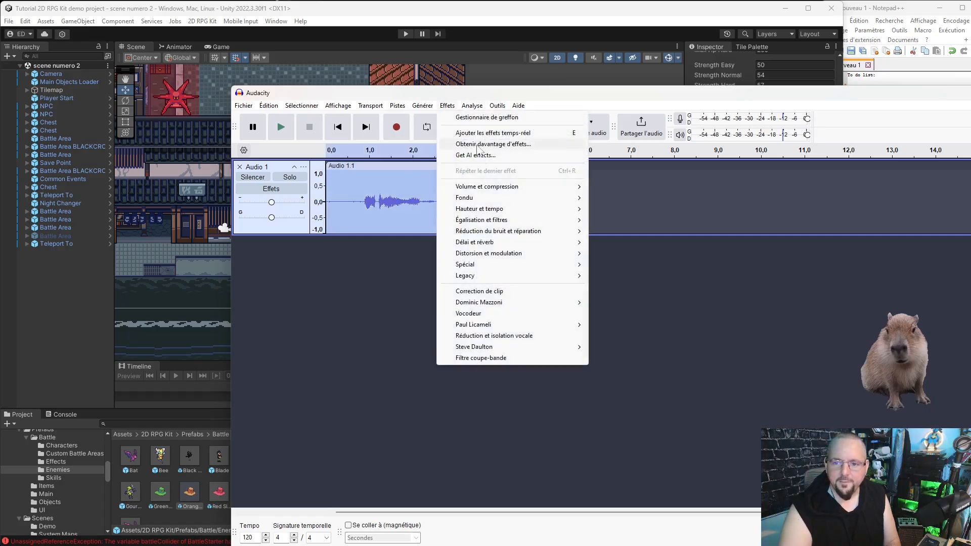
pyautogui.moveTo(507, 208)
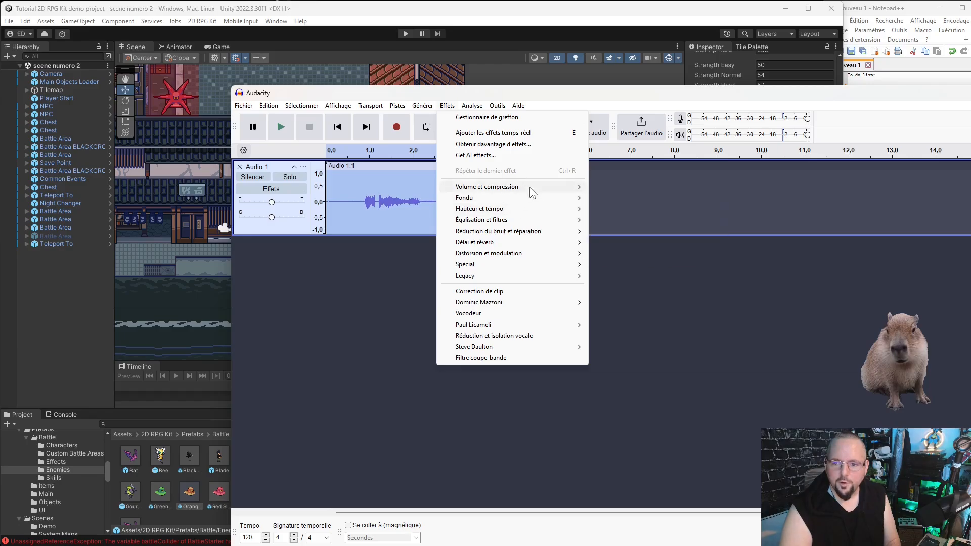
pyautogui.moveTo(530, 186)
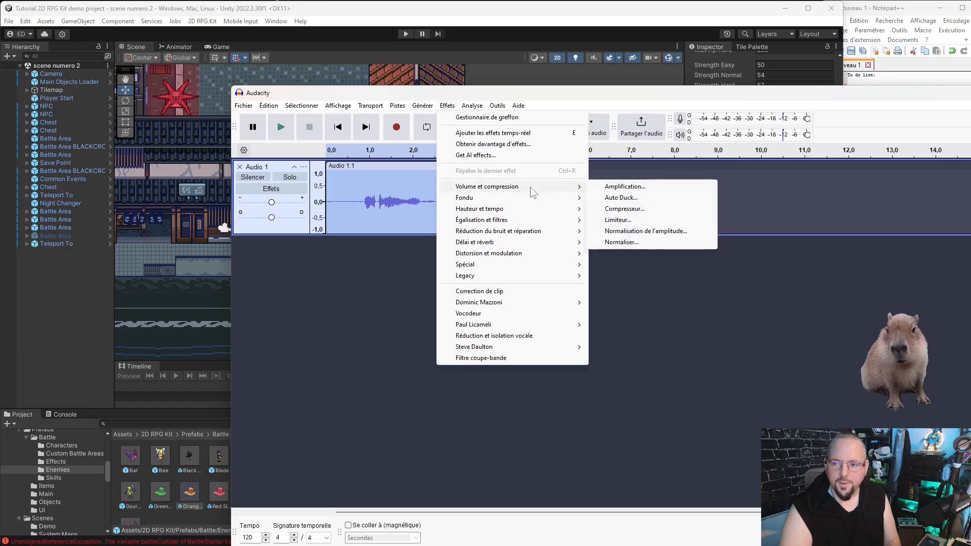
pyautogui.click(638, 186)
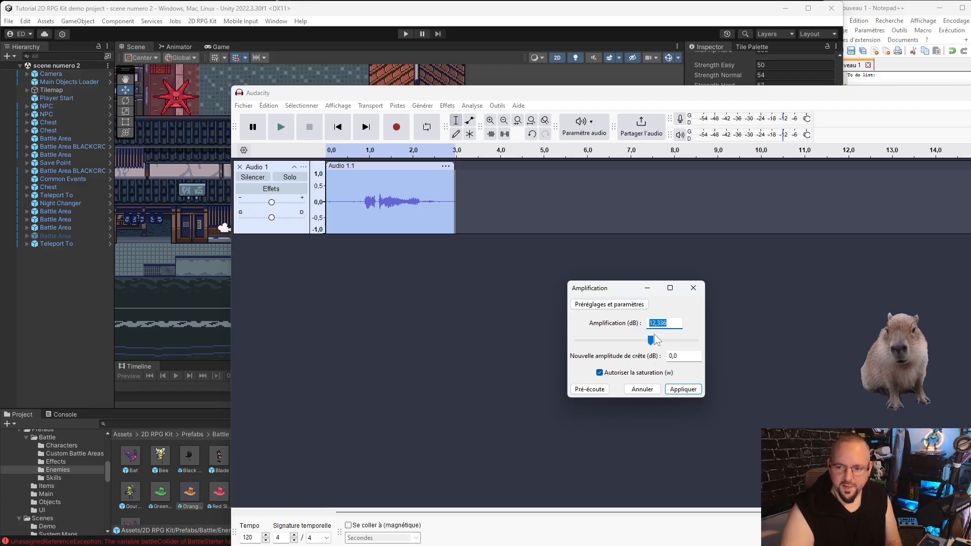
pyautogui.moveTo(654, 341); pyautogui.dragTo(658, 338)
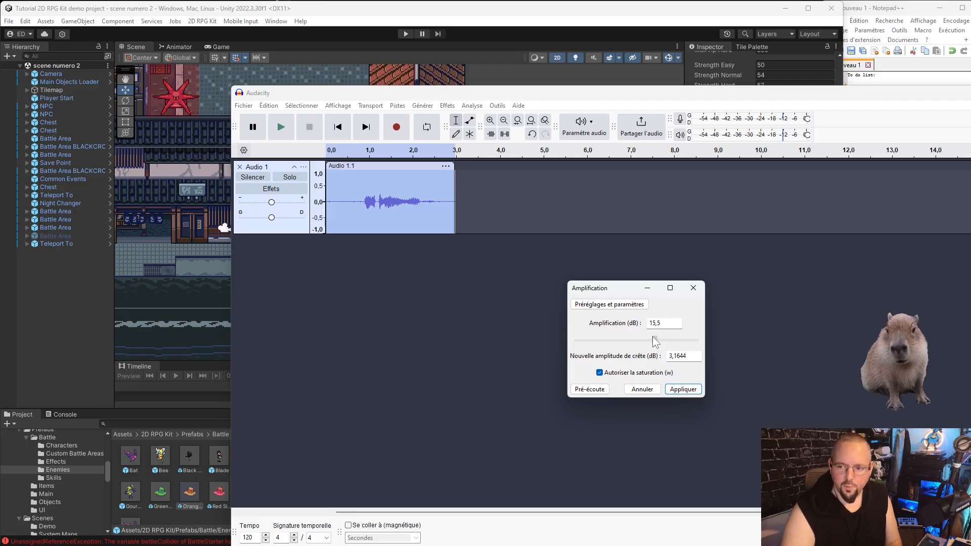
pyautogui.click(682, 389)
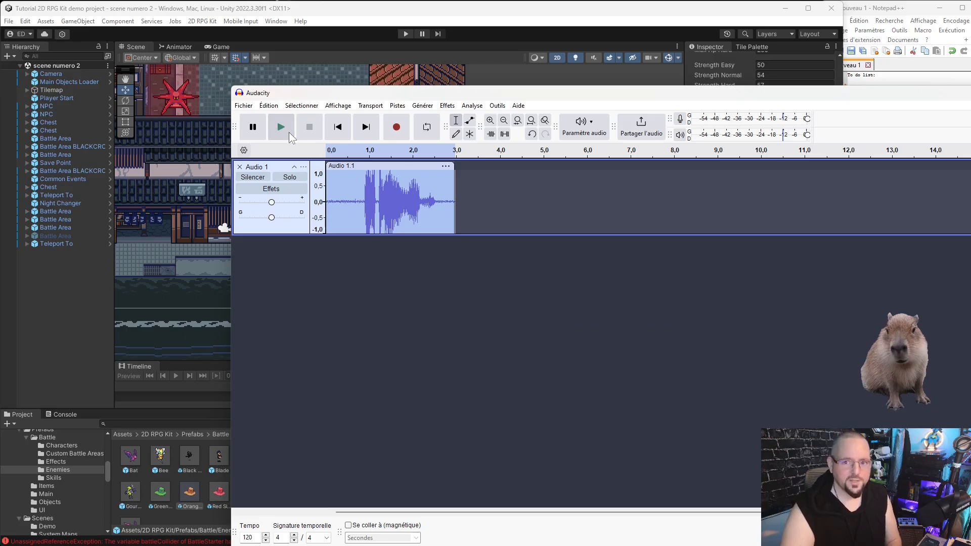
pyautogui.click(282, 127)
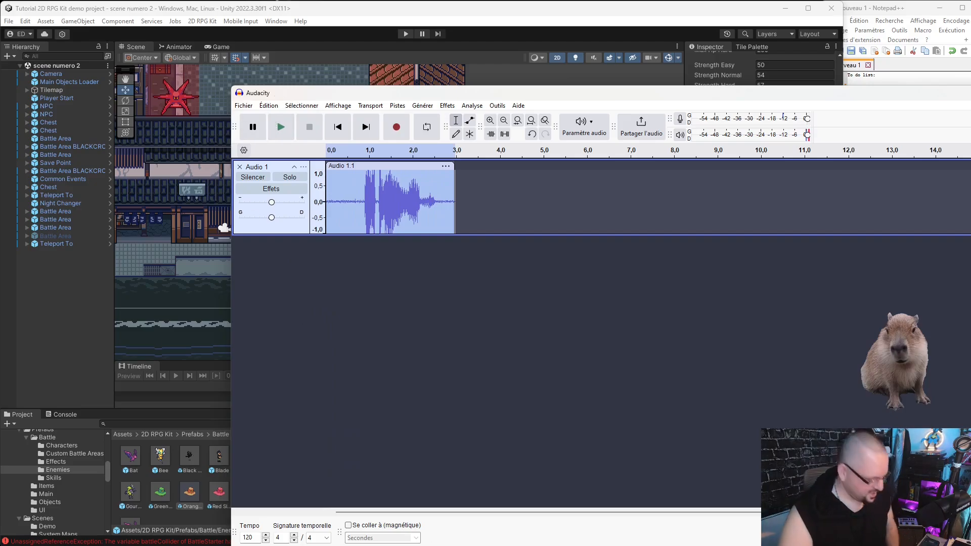
pyautogui.hotkey('ctrl', 'z')
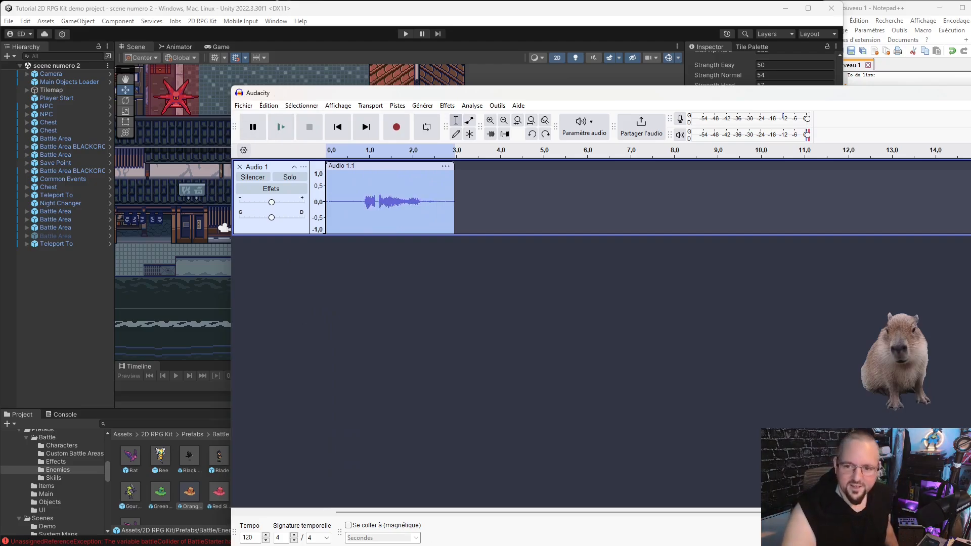
# Amplify the whole recorded clip by 13.5 dB with saturation allowed
pyautogui.click(447, 106)
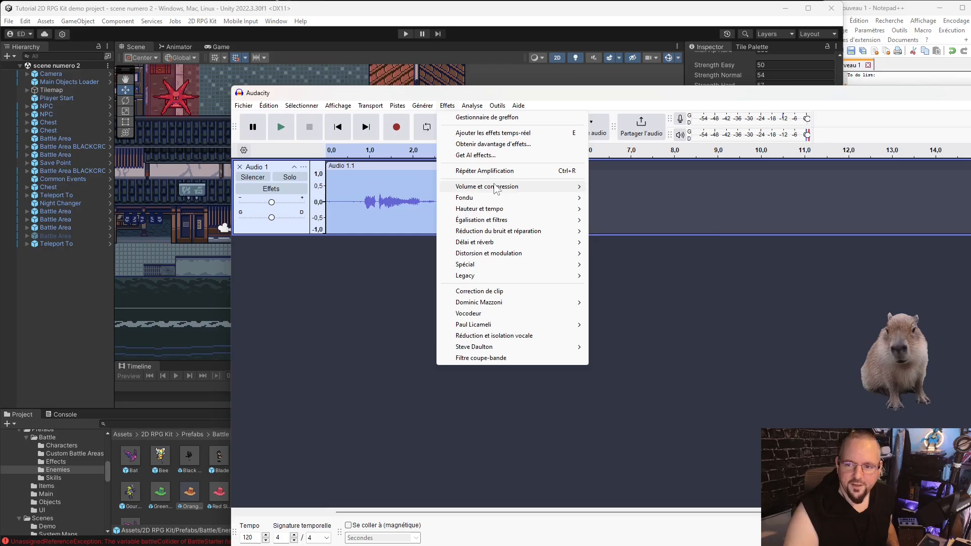
pyautogui.moveTo(498, 187)
pyautogui.click(654, 188)
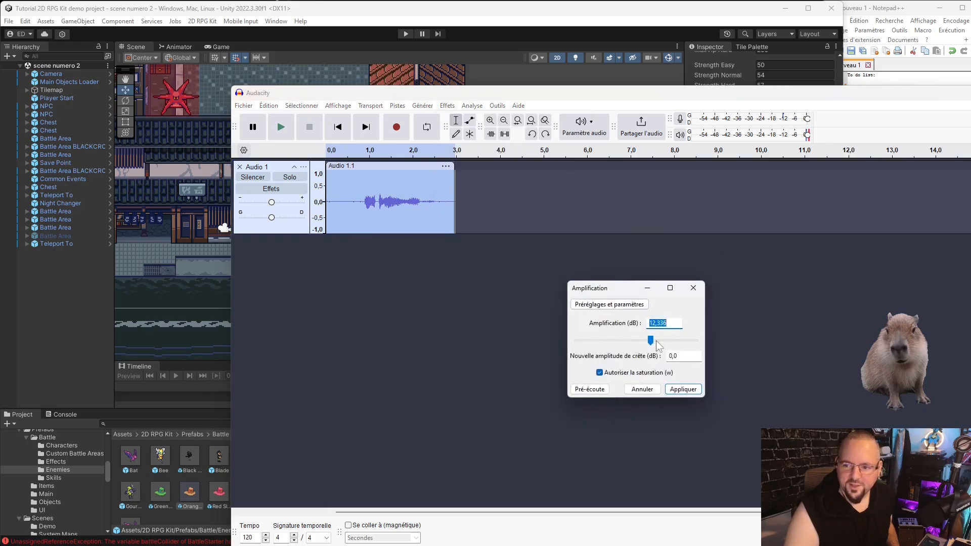
pyautogui.click(653, 323)
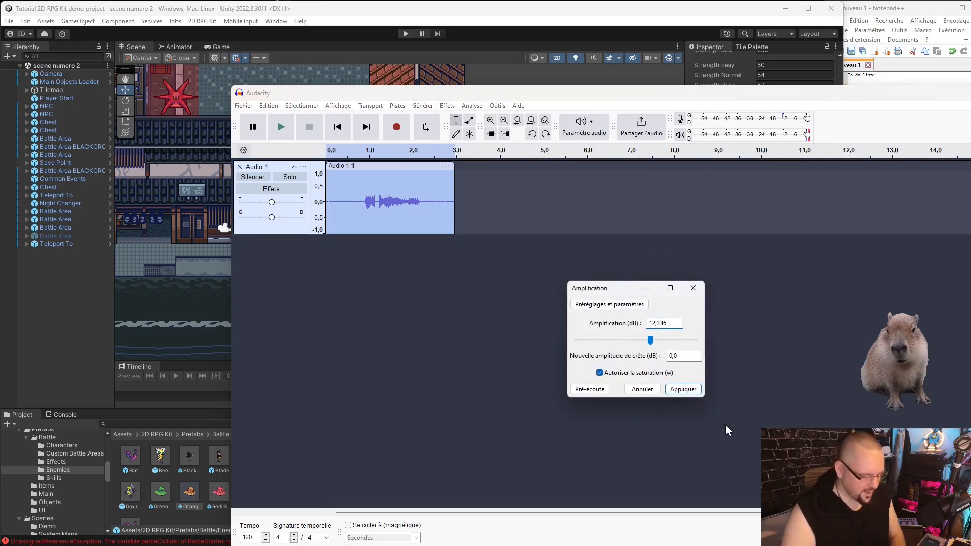
pyautogui.press('BackSpace')
pyautogui.write('3')
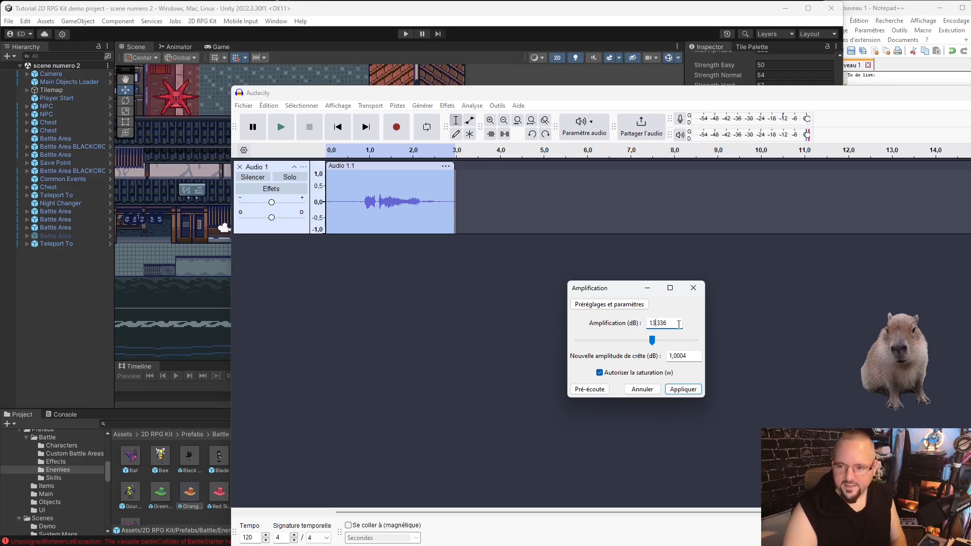
pyautogui.moveTo(659, 328); pyautogui.dragTo(663, 328)
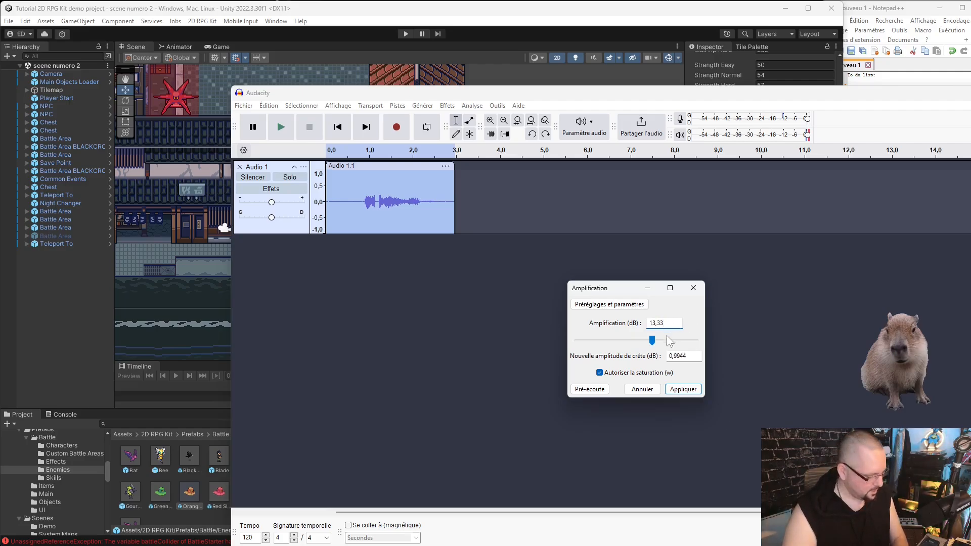
pyautogui.press('BackSpace')
pyautogui.press('BackSpace')
pyautogui.write('5')
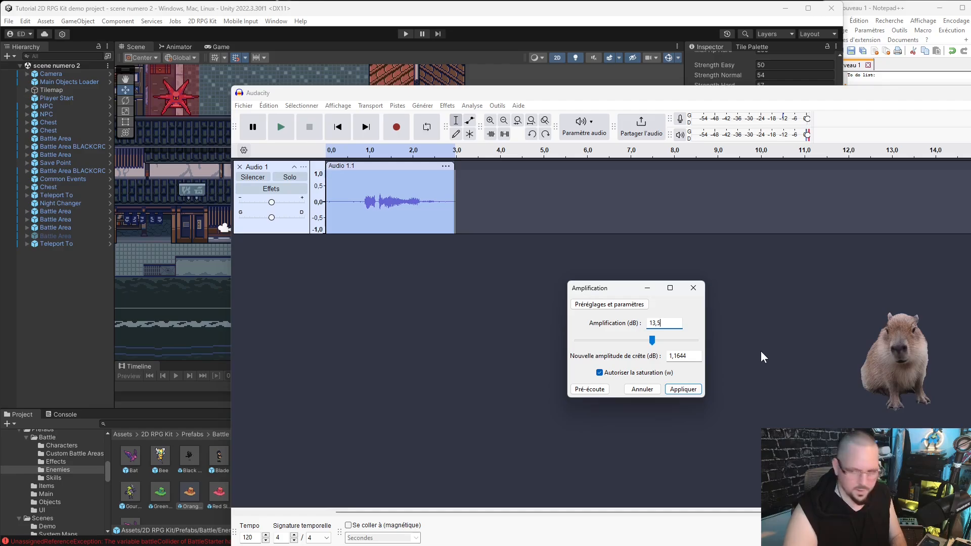
pyautogui.click(685, 389)
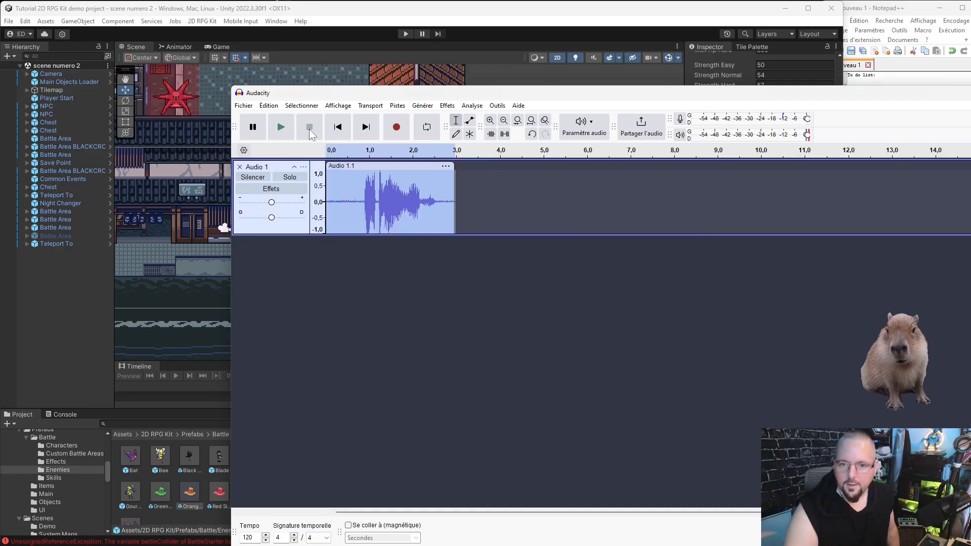
# Export the audio to the Desktop as the stereo WAV file destroyRem.wav, and close the project without saving it
pyautogui.click(244, 107)
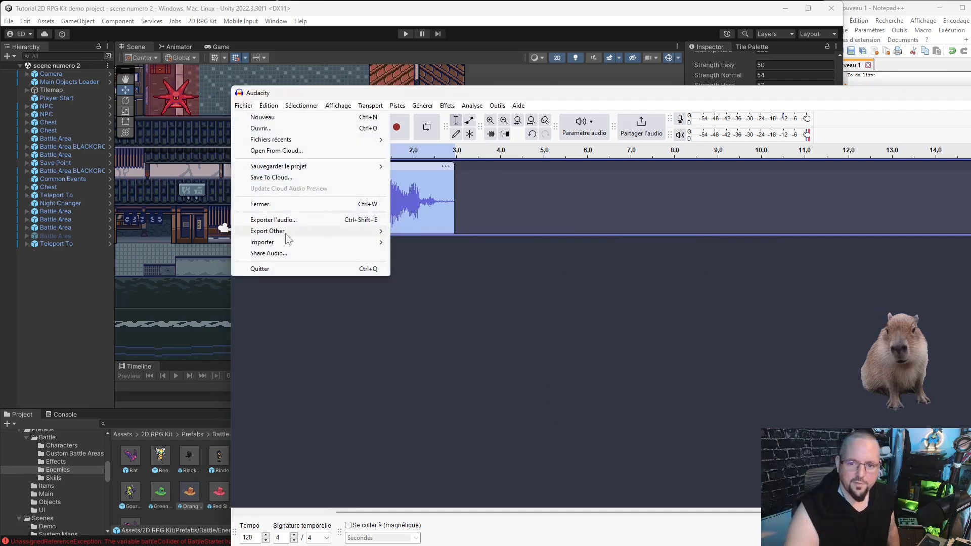
pyautogui.click(273, 220)
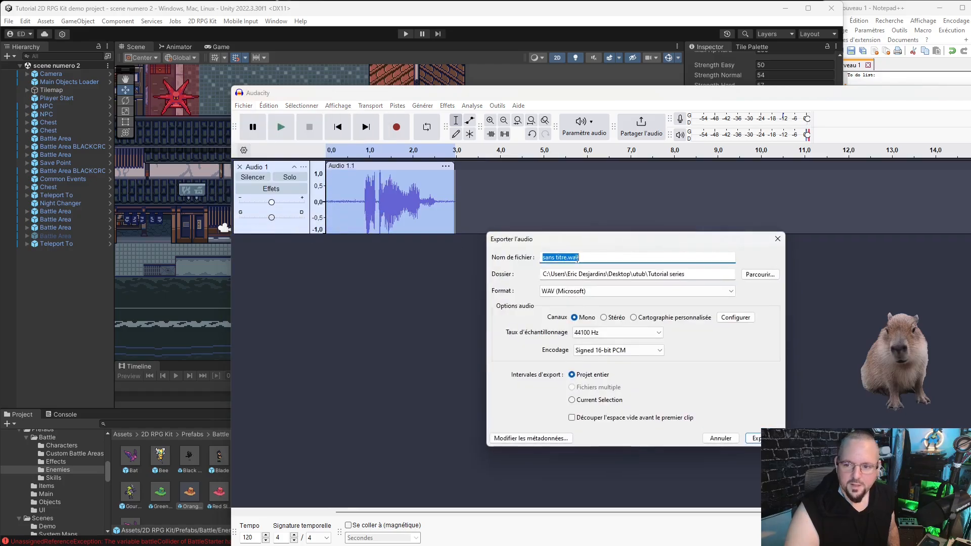
pyautogui.write('destroyRem')
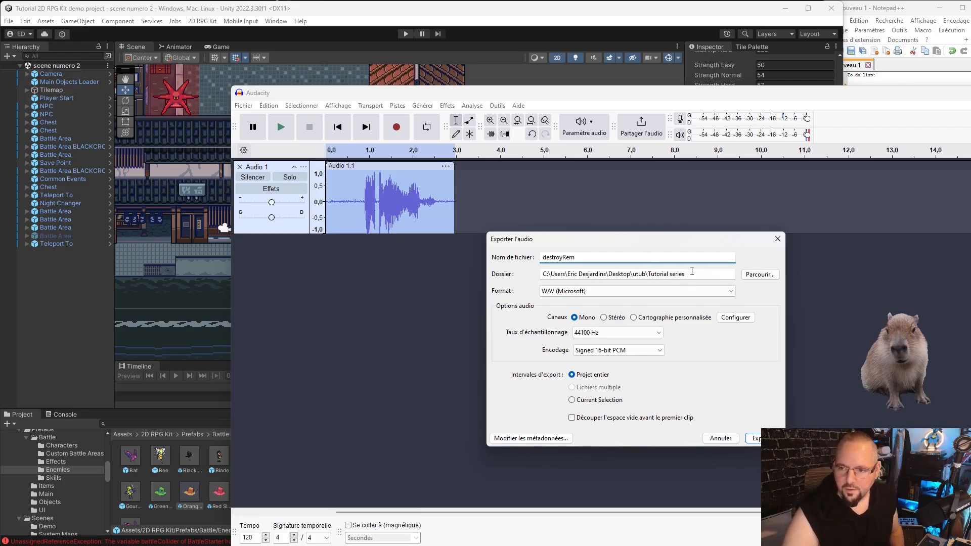
pyautogui.moveTo(691, 274); pyautogui.dragTo(633, 274)
pyautogui.press('BackSpace')
pyautogui.press('BackSpace')
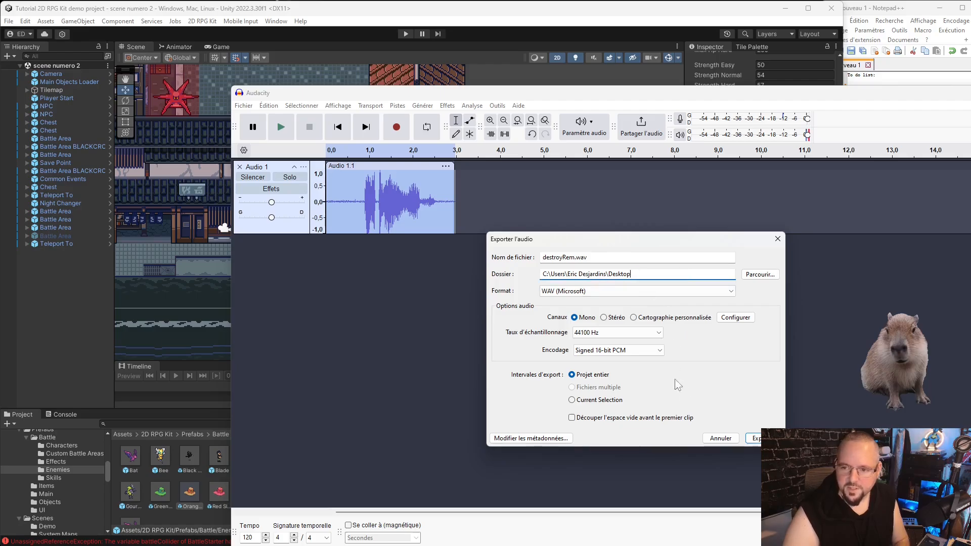
pyautogui.click(606, 317)
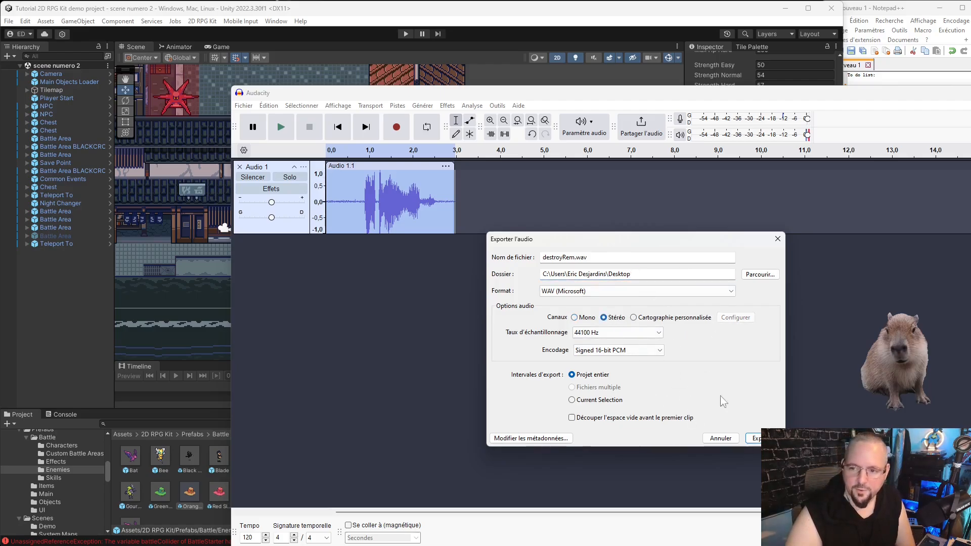
pyautogui.click(755, 438)
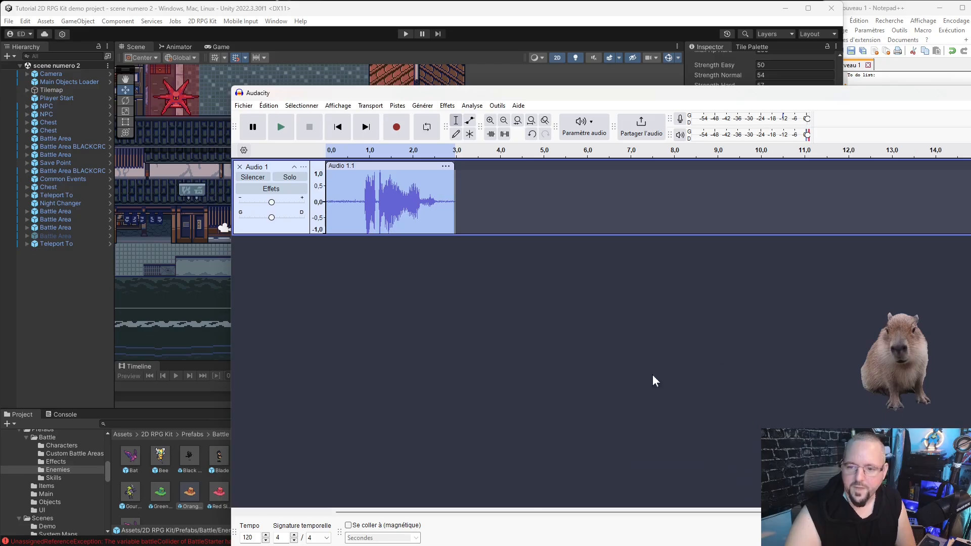
pyautogui.click(970, 93)
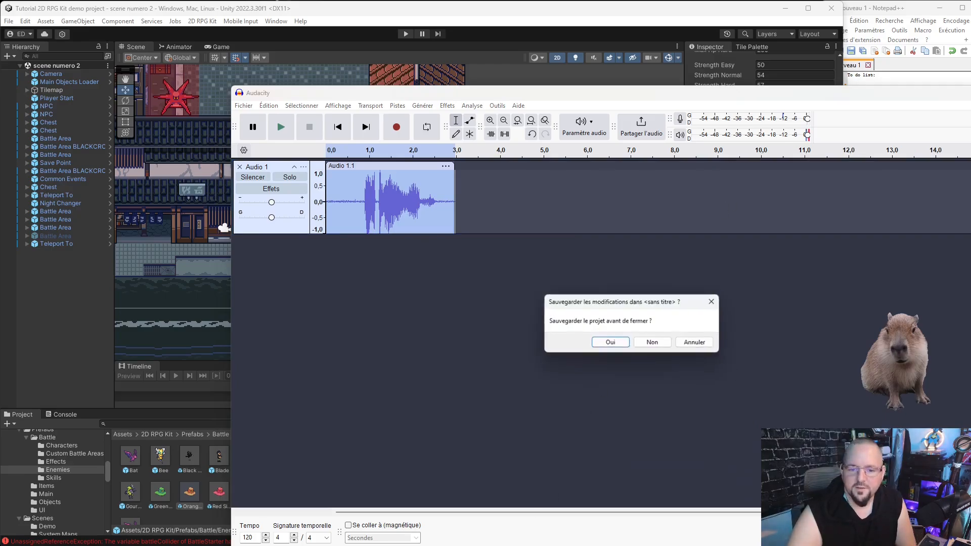
pyautogui.click(652, 342)
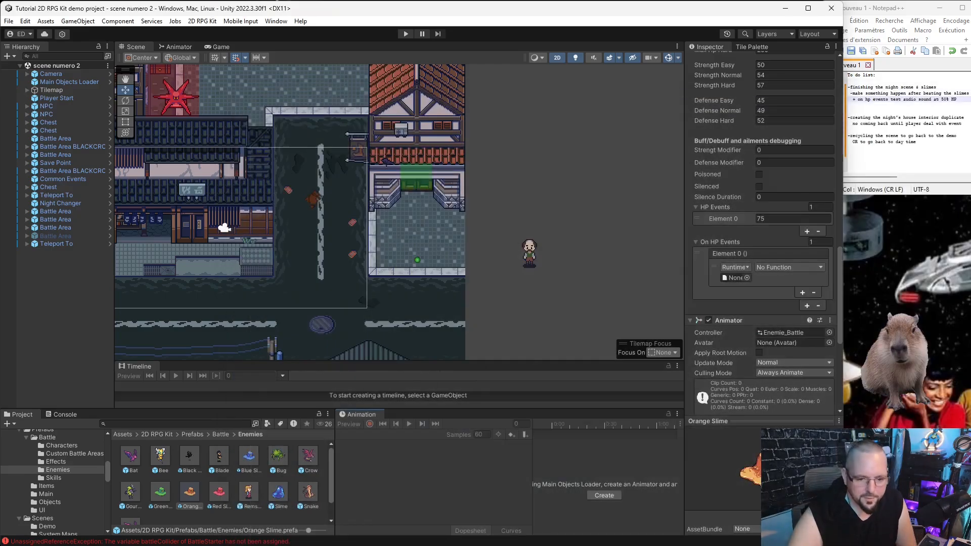
# Import the destroyRem sound file into the project's Audio/Sounds folder in Unity
pyautogui.scroll(5, 49, 486)
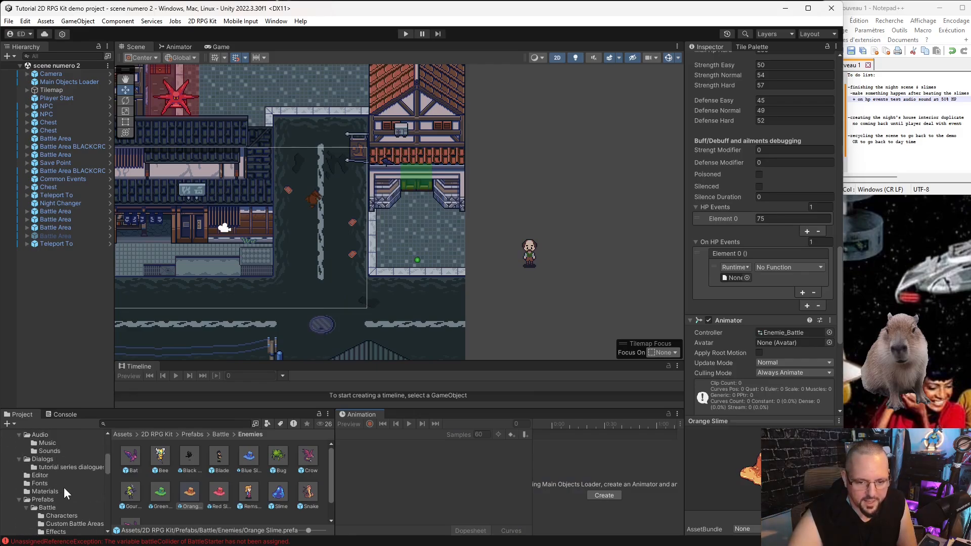
pyautogui.click(61, 449)
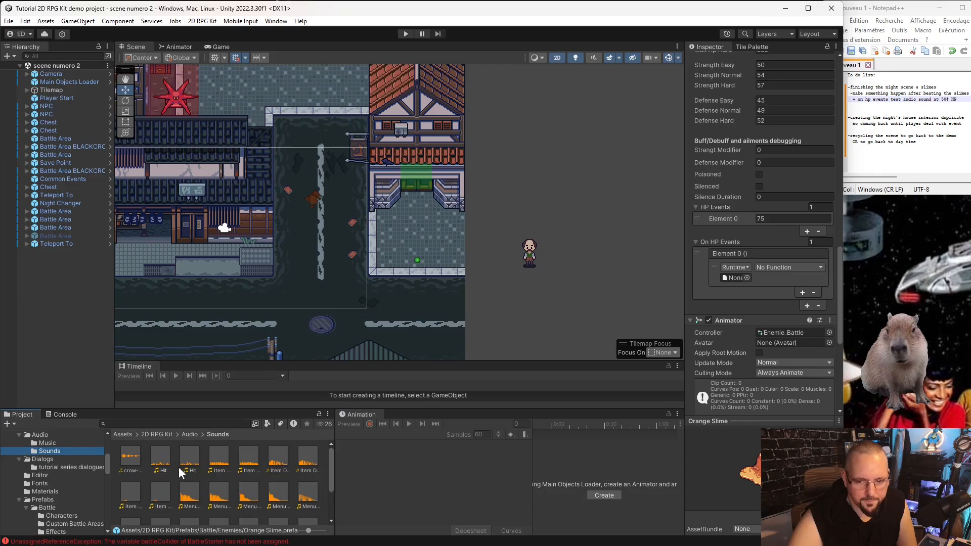
pyautogui.scroll(-2, 212, 493)
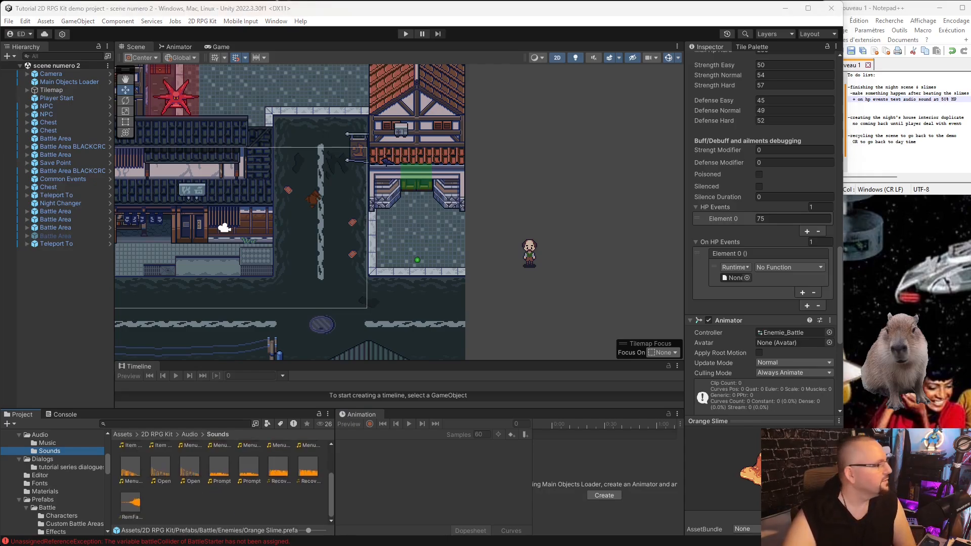
pyautogui.moveTo(362, 485); pyautogui.dragTo(197, 502)
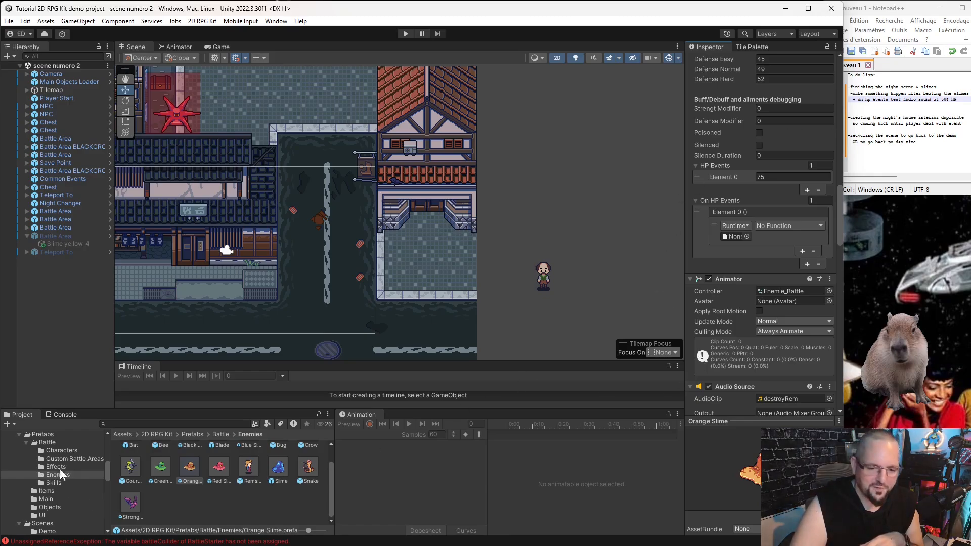
# Assign the destroyRem clip from the Audio/Sounds folder to the second Audio Source of the Orange Slime prefab
pyautogui.scroll(3, 60, 469)
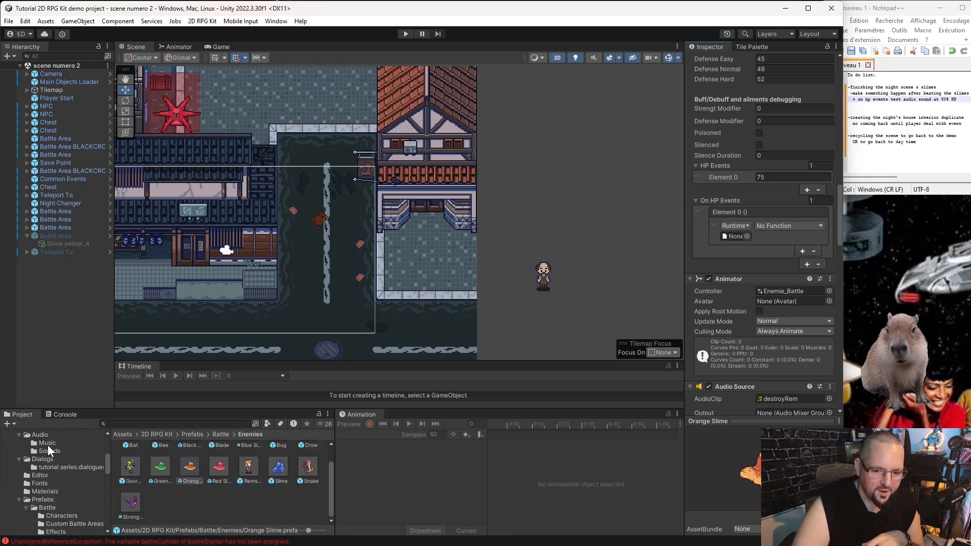
pyautogui.click(55, 450)
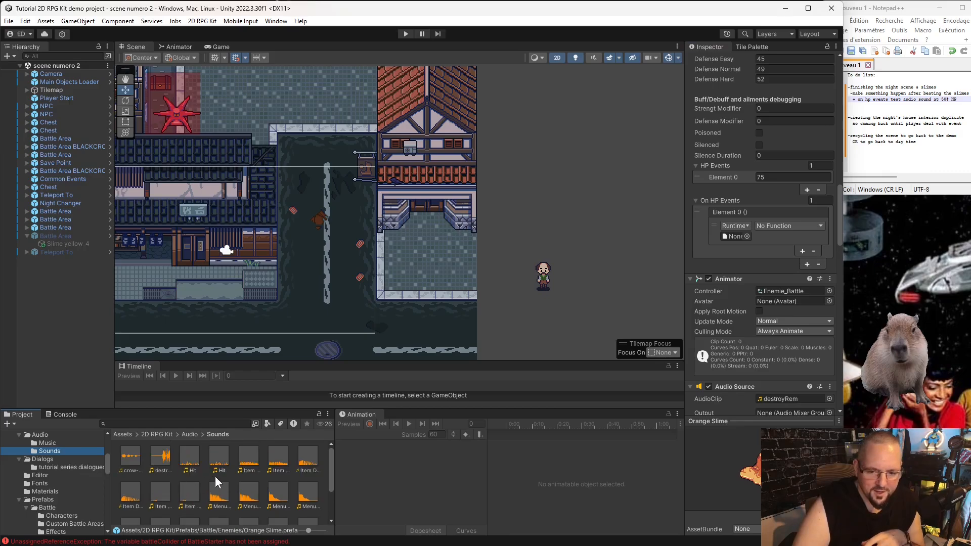
pyautogui.scroll(-2, 216, 486)
pyautogui.scroll(2, 218, 495)
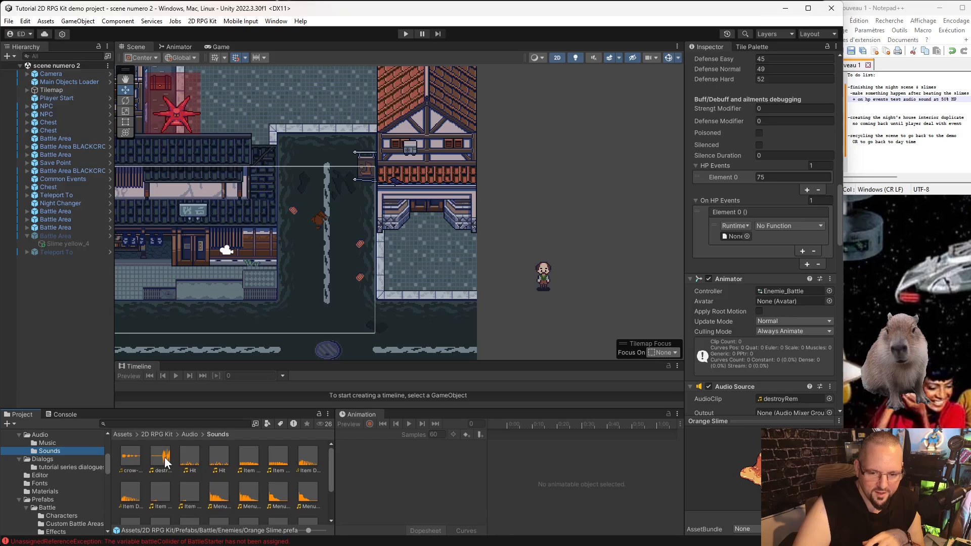
pyautogui.scroll(-10, 754, 354)
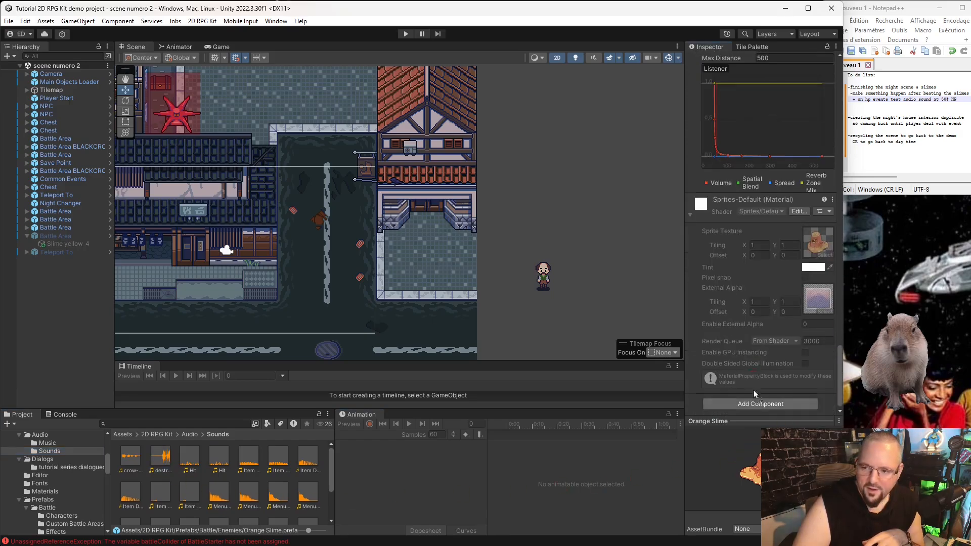
pyautogui.scroll(10, 766, 264)
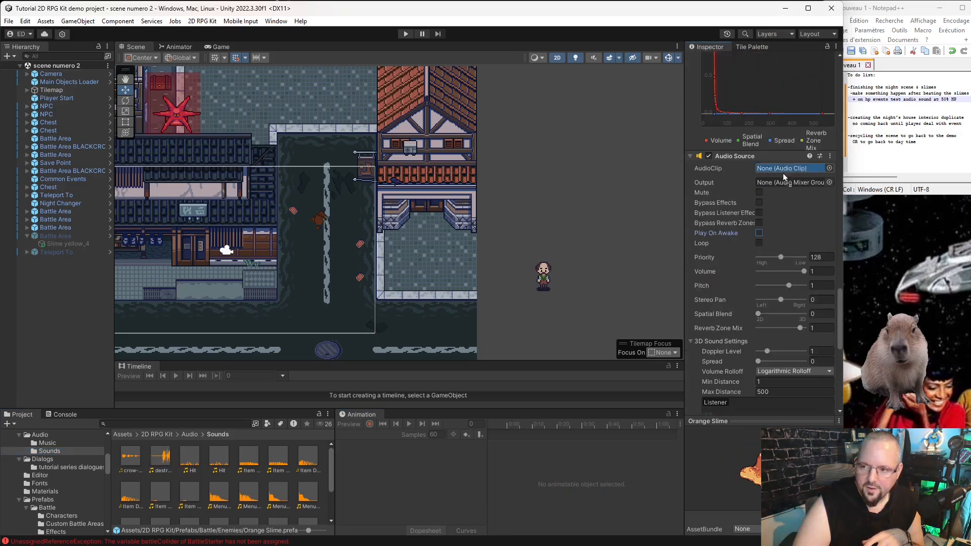
pyautogui.moveTo(783, 177); pyautogui.dragTo(781, 169)
# Link the Orange Slime's second Audio Source to the first On HP Events entry and have it call AudioSource.Play
pyautogui.scroll(5, 712, 404)
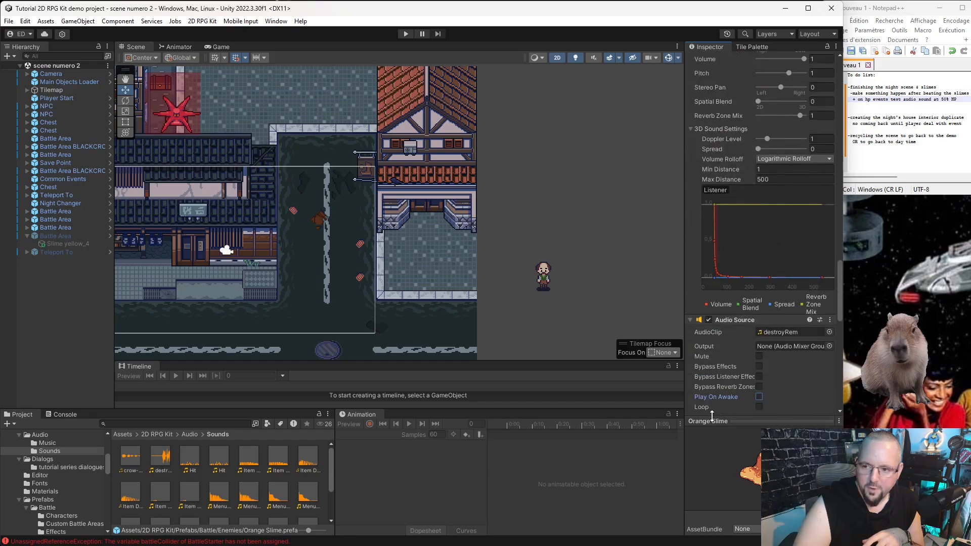
pyautogui.moveTo(723, 320); pyautogui.dragTo(731, 279)
pyautogui.click(793, 268)
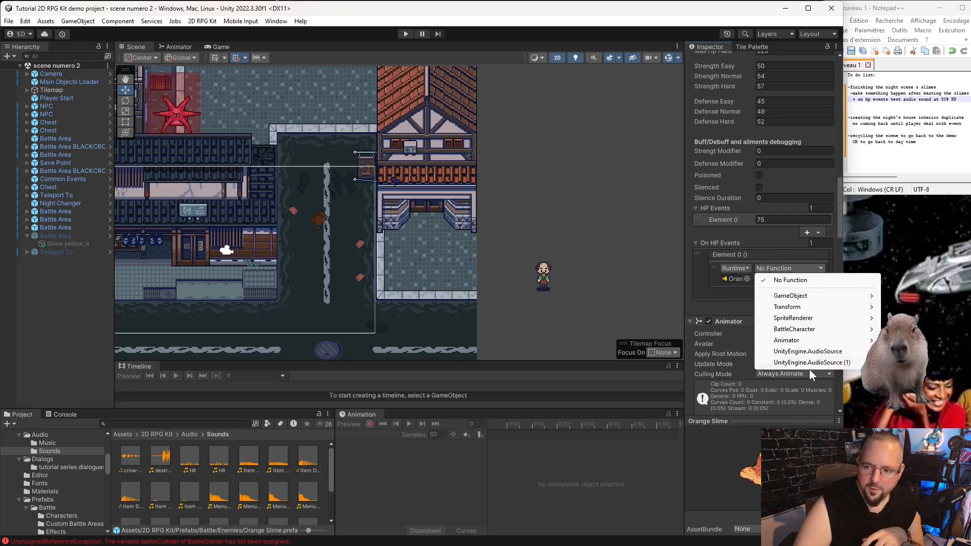
pyautogui.moveTo(815, 364)
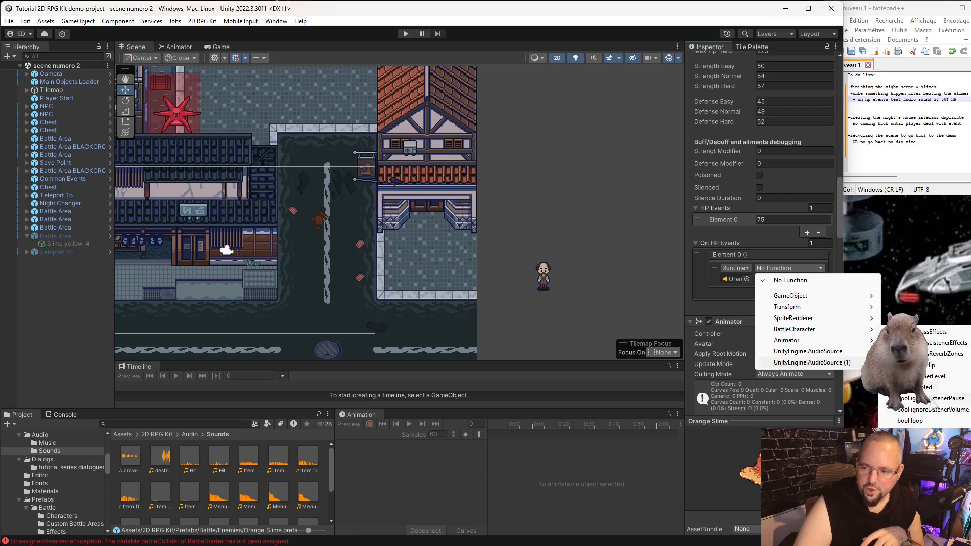
pyautogui.click(916, 539)
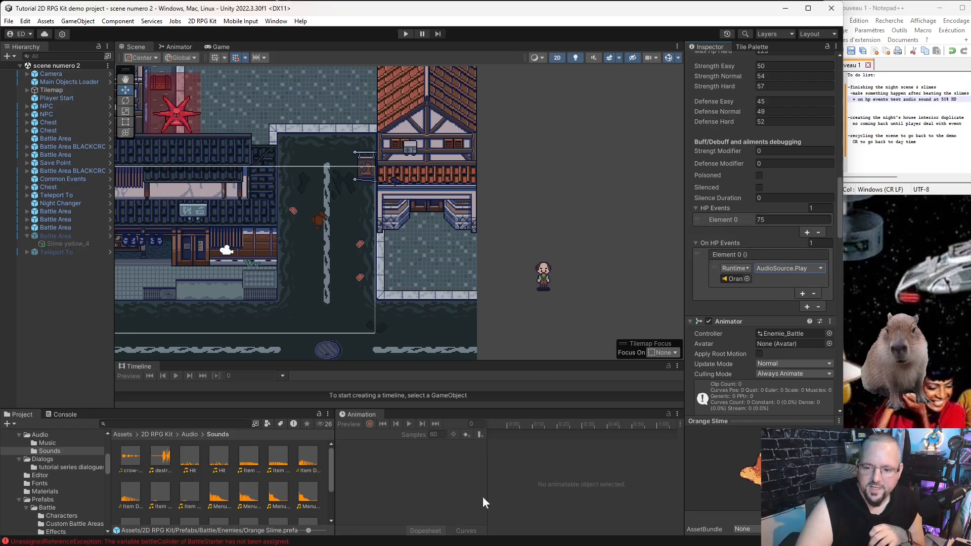
pyautogui.click(463, 469)
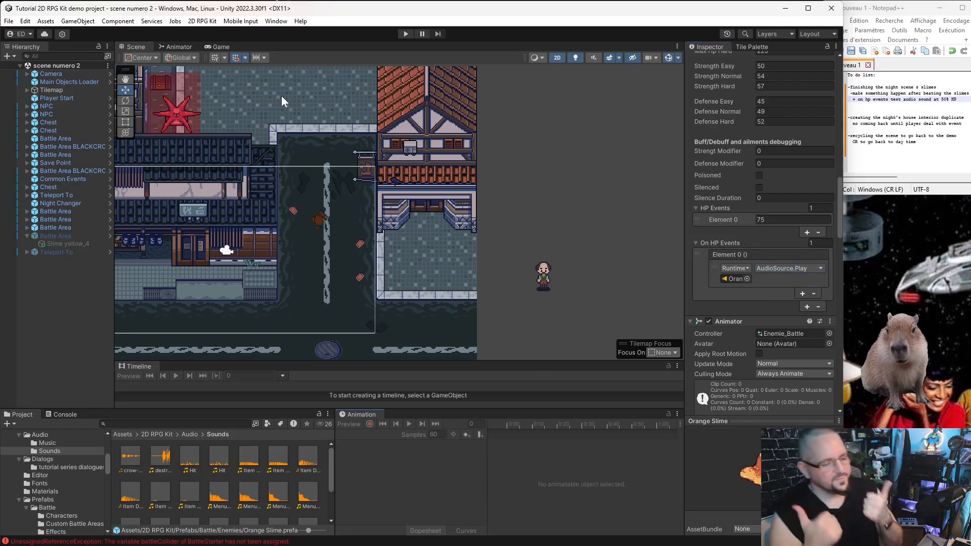
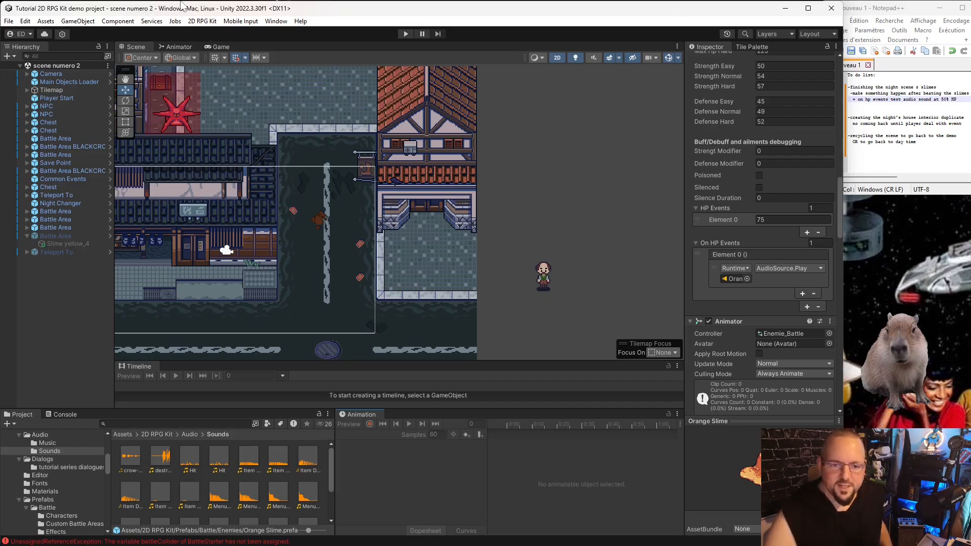
# Run the scene in play mode and, in the Red Slime battle, have Rem use the Poison skill on one slime
pyautogui.moveTo(265, 212); pyautogui.dragTo(650, 176, button='middle')
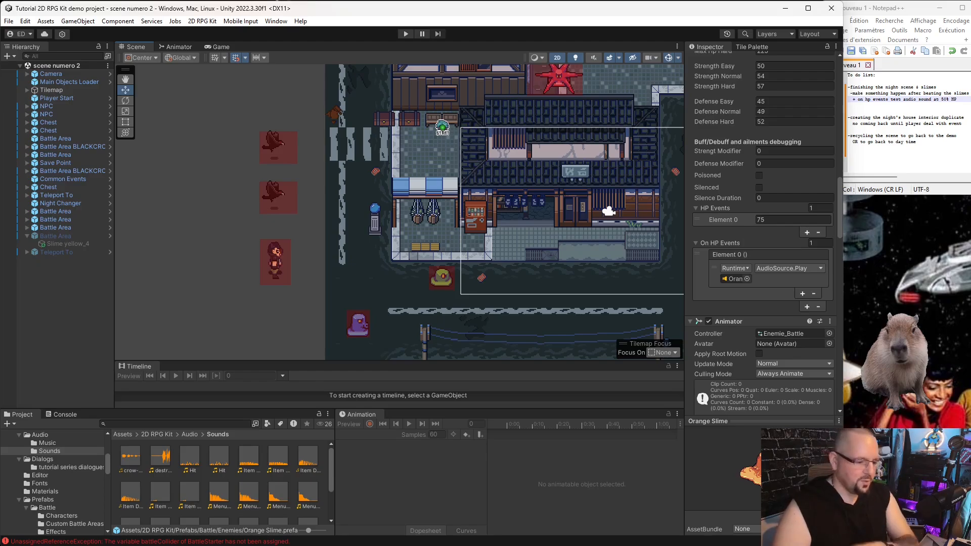
pyautogui.hotkey('ctrl', 'p')
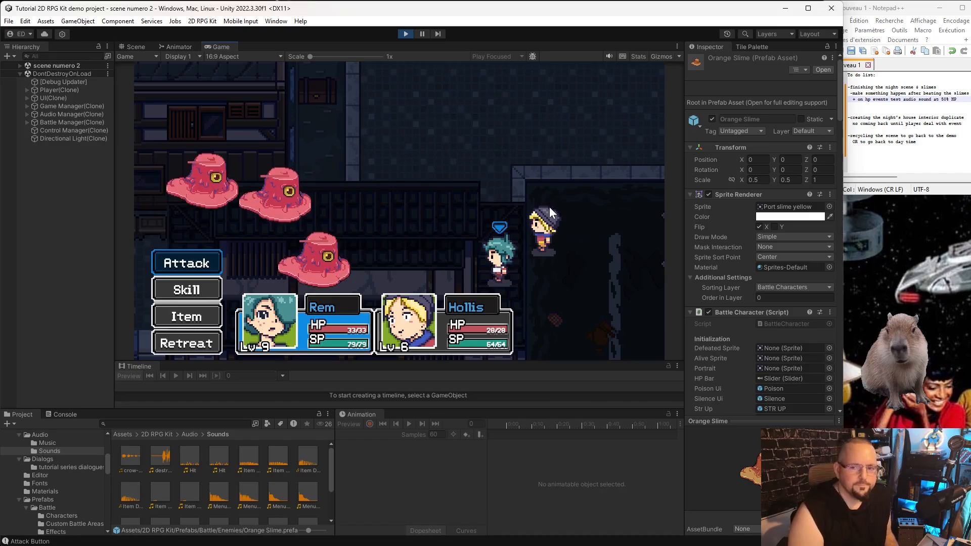
pyautogui.press('Down')
pyautogui.press('Return')
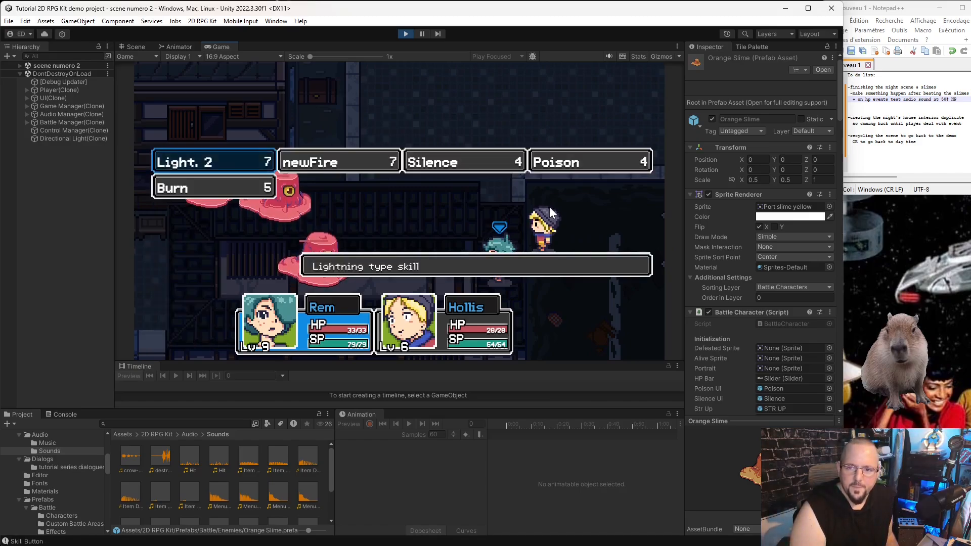
pyautogui.press('Right')
pyautogui.press('Left')
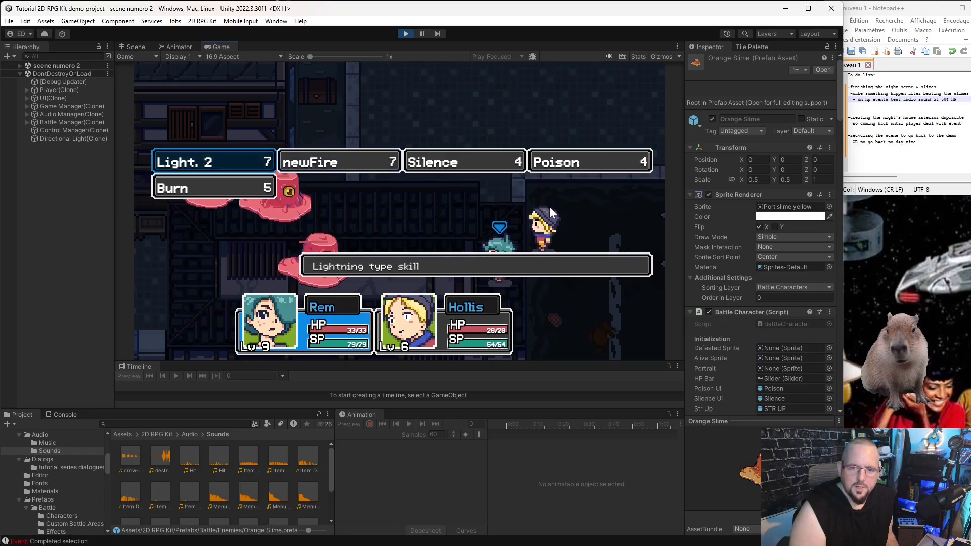
pyautogui.press('Right')
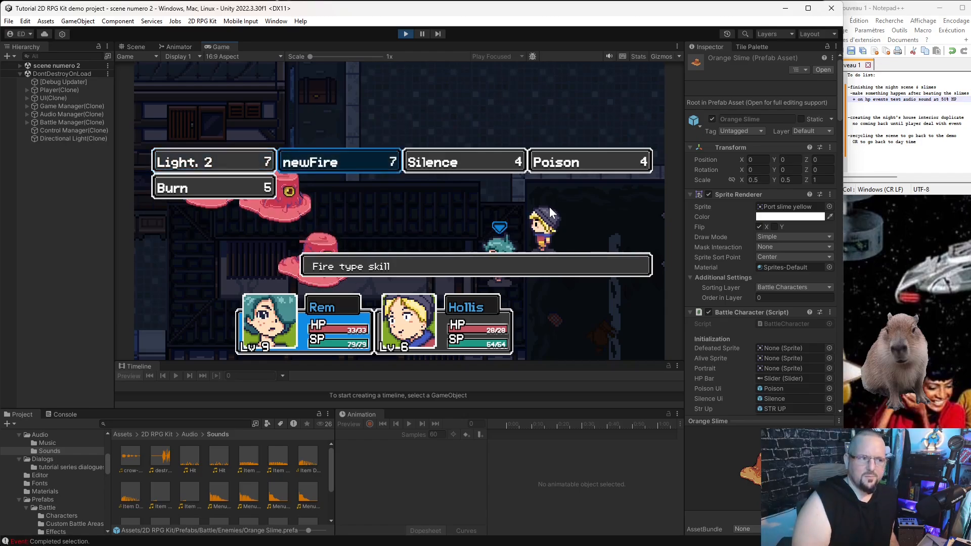
pyautogui.press('Left')
pyautogui.press('Right')
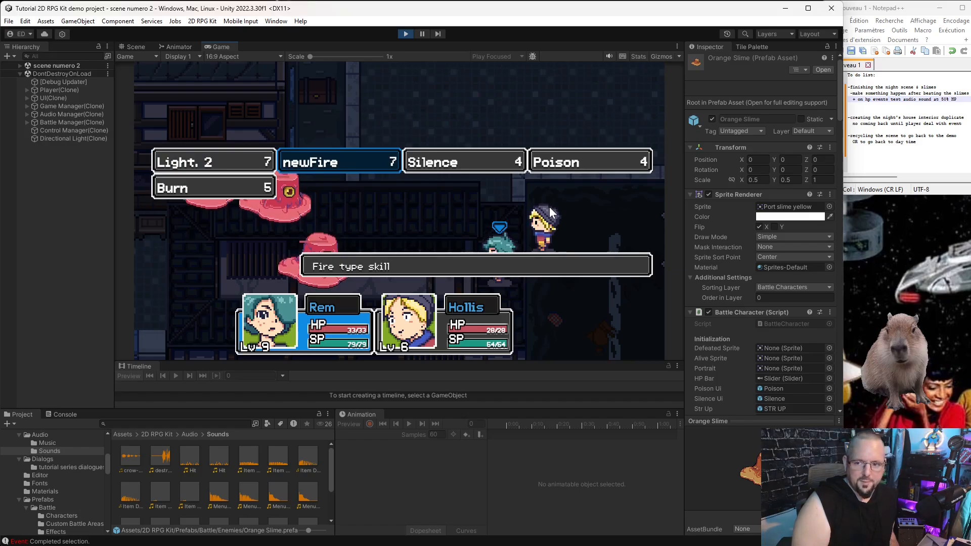
pyautogui.press('Right')
pyautogui.press('Right')
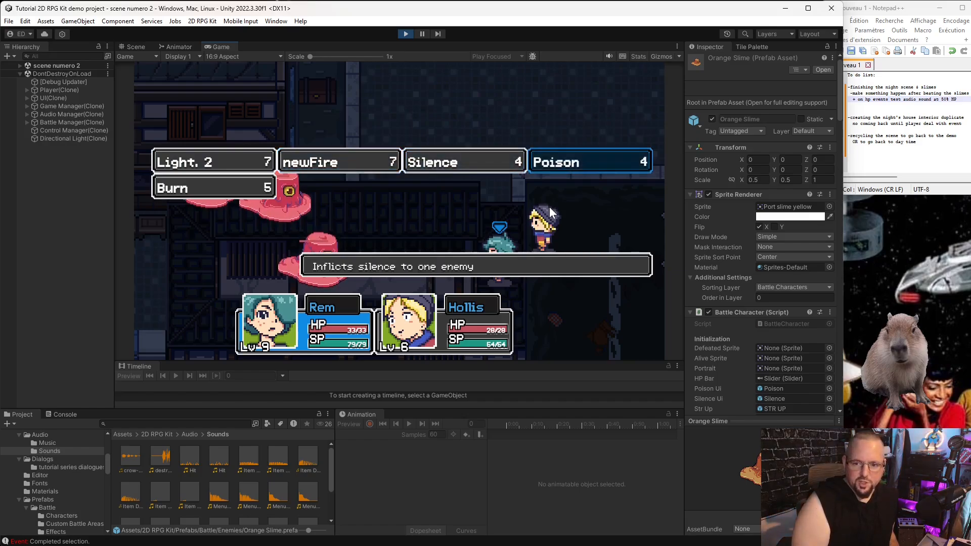
pyautogui.press('Return')
pyautogui.press('Return')
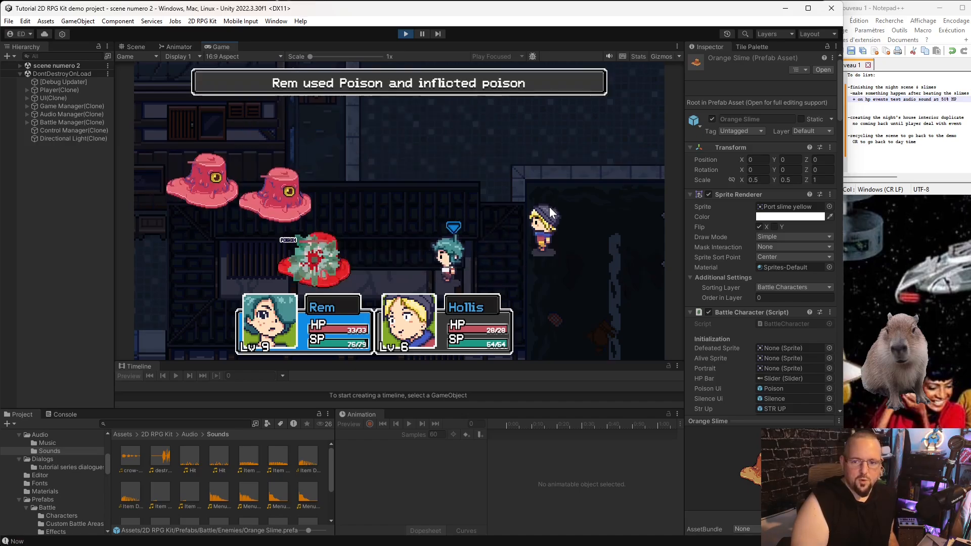
# Have Hollis use the Blizzard skill on all the Red Slimes
pyautogui.press('Down')
pyautogui.press('Return')
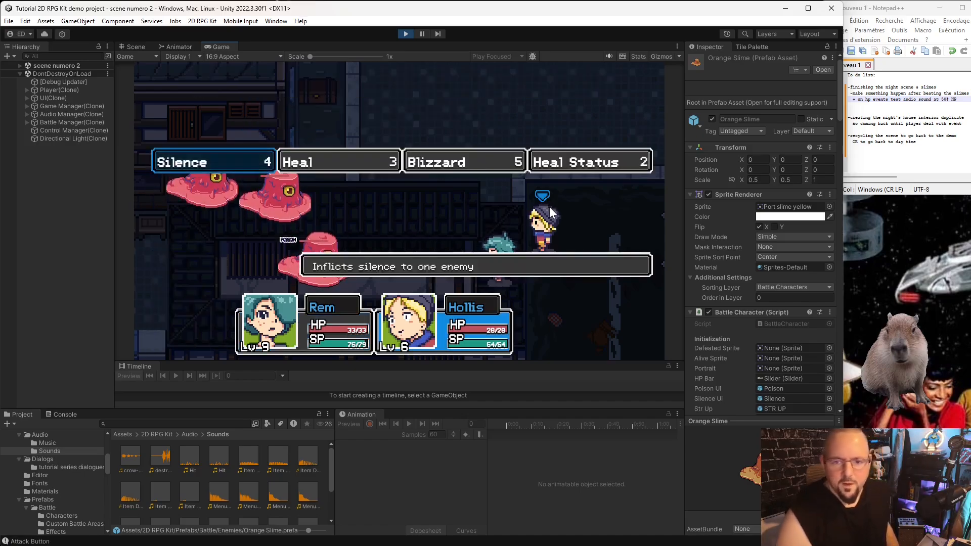
pyautogui.press('Right')
pyautogui.press('Right')
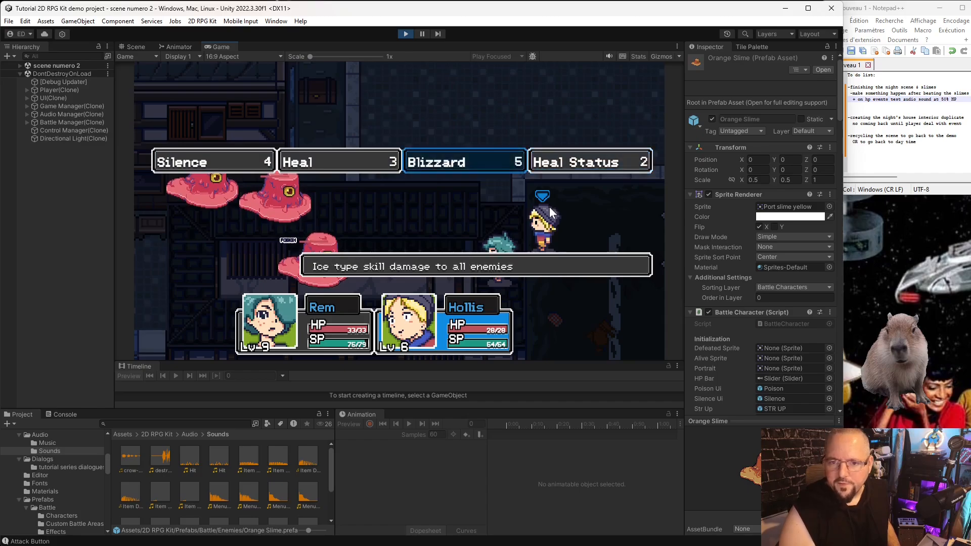
pyautogui.press('Return')
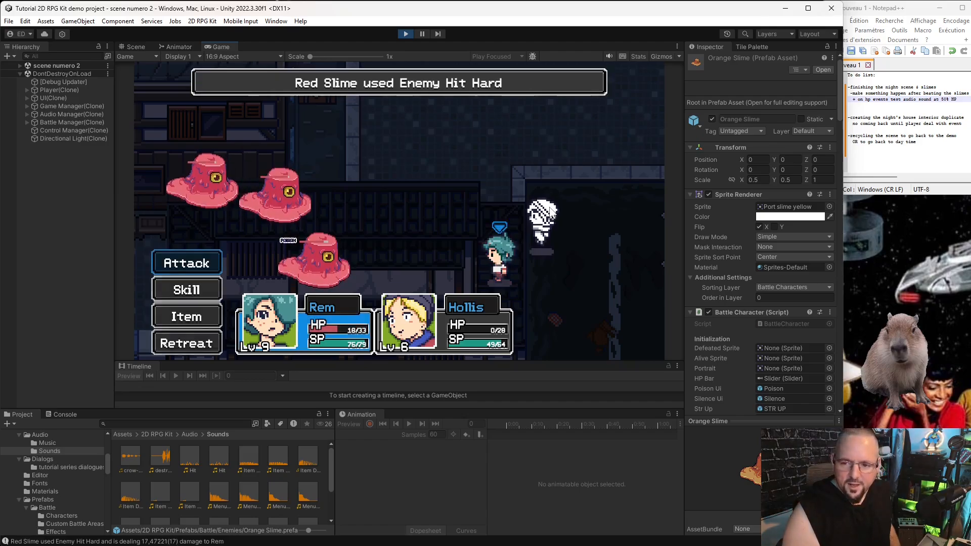
# Browse Rem's skills for the following turn and stop the play test
pyautogui.press('Down')
pyautogui.press('Return')
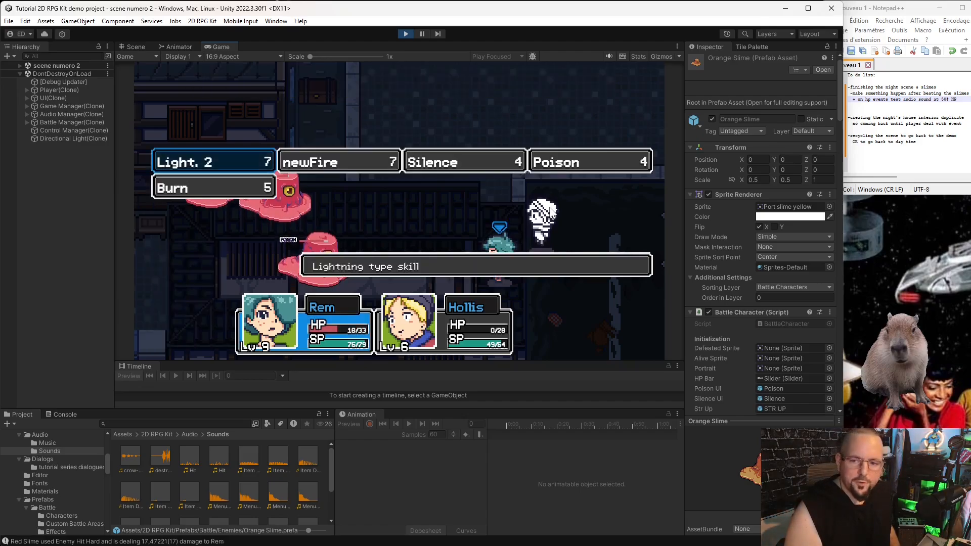
pyautogui.press('Right')
pyautogui.press('Left')
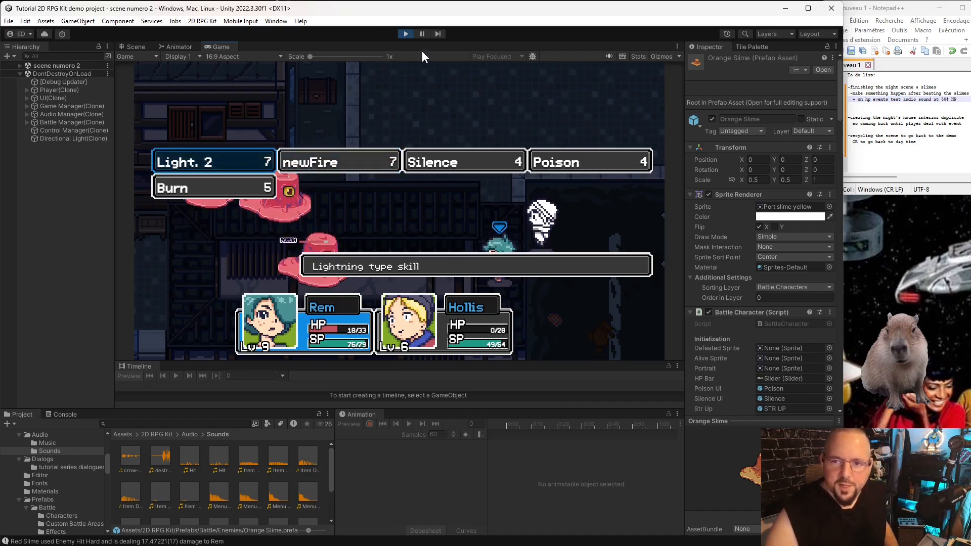
pyautogui.click(401, 33)
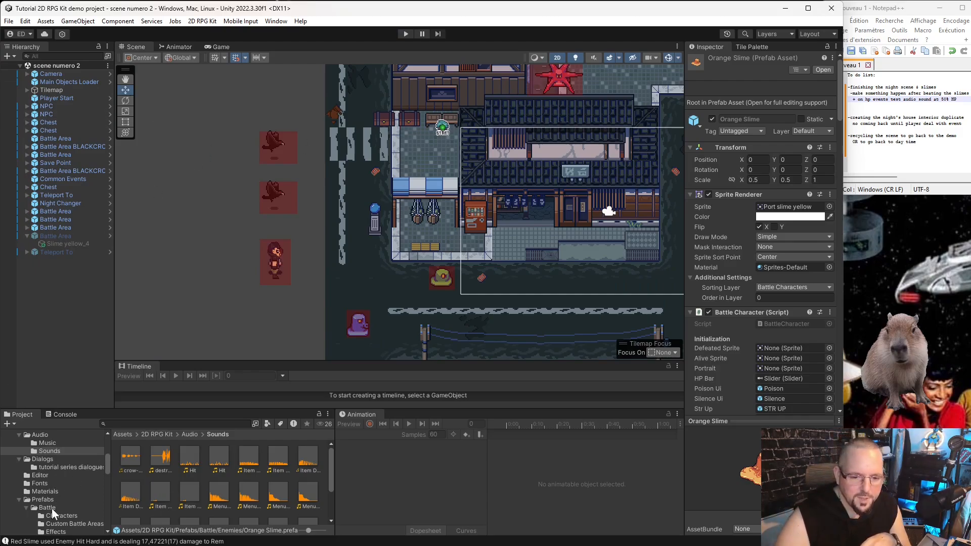
# Select the Red Slime prefab in the Battle/Enemies folder and set its Defense to 30
pyautogui.scroll(6, 56, 494)
pyautogui.scroll(-6, 57, 510)
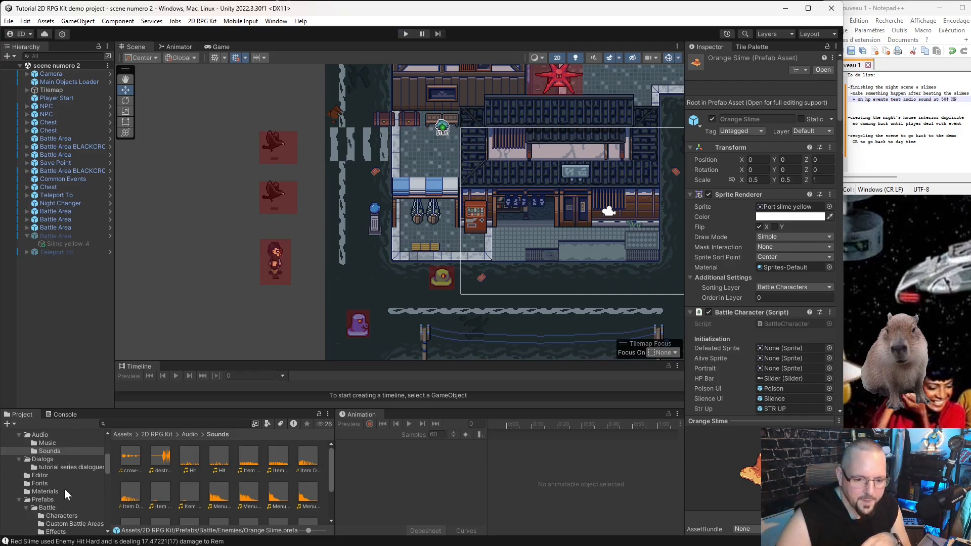
pyautogui.scroll(-5, 44, 487)
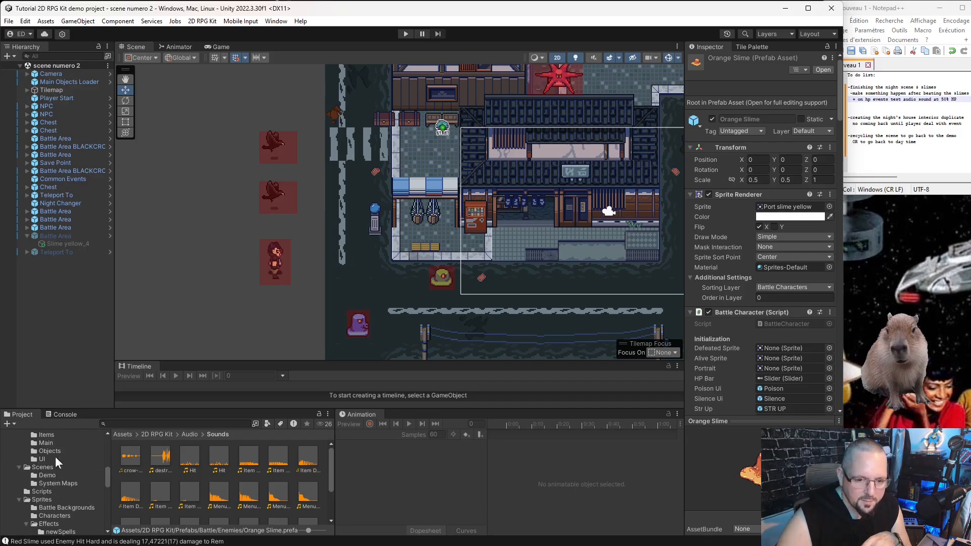
pyautogui.scroll(3, 58, 485)
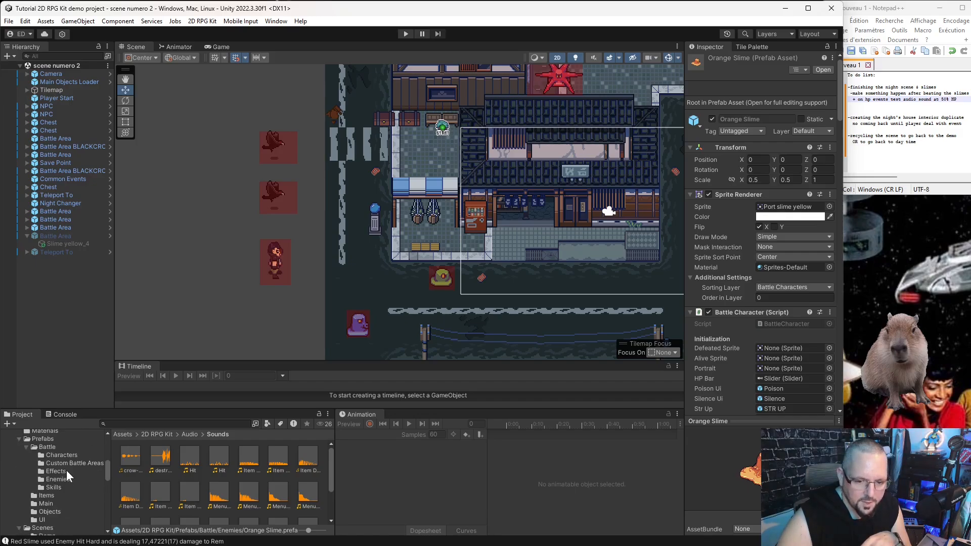
pyautogui.click(65, 478)
pyautogui.click(219, 493)
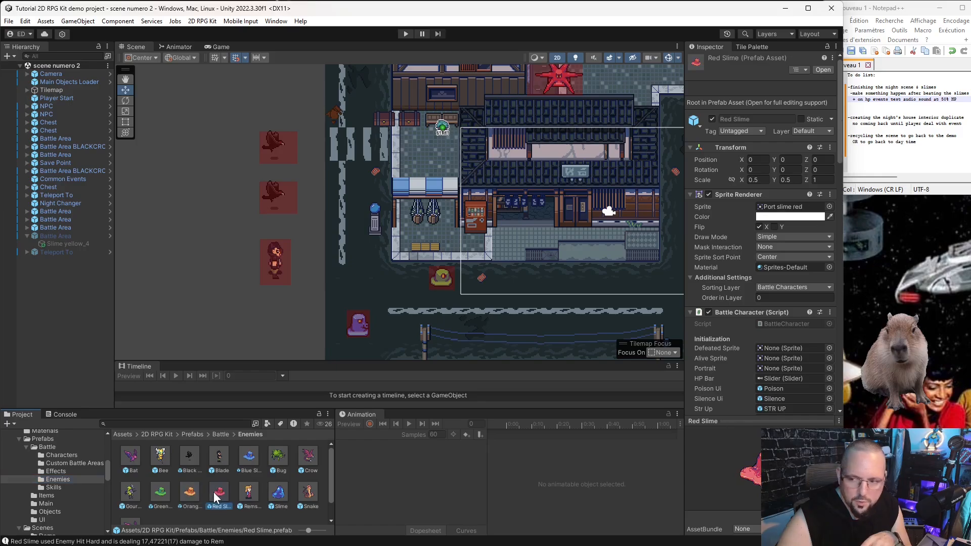
pyautogui.scroll(-5, 738, 192)
pyautogui.scroll(-3, 744, 190)
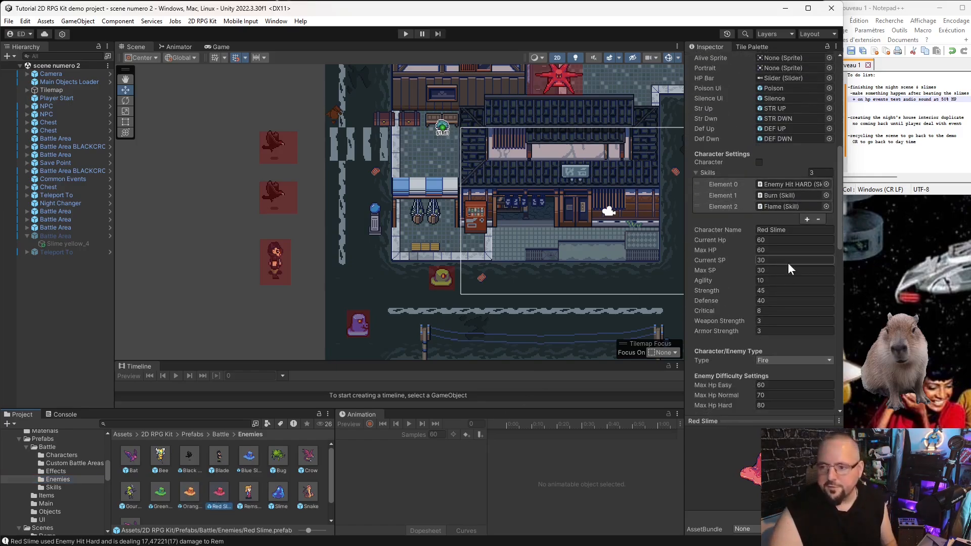
pyautogui.click(761, 301)
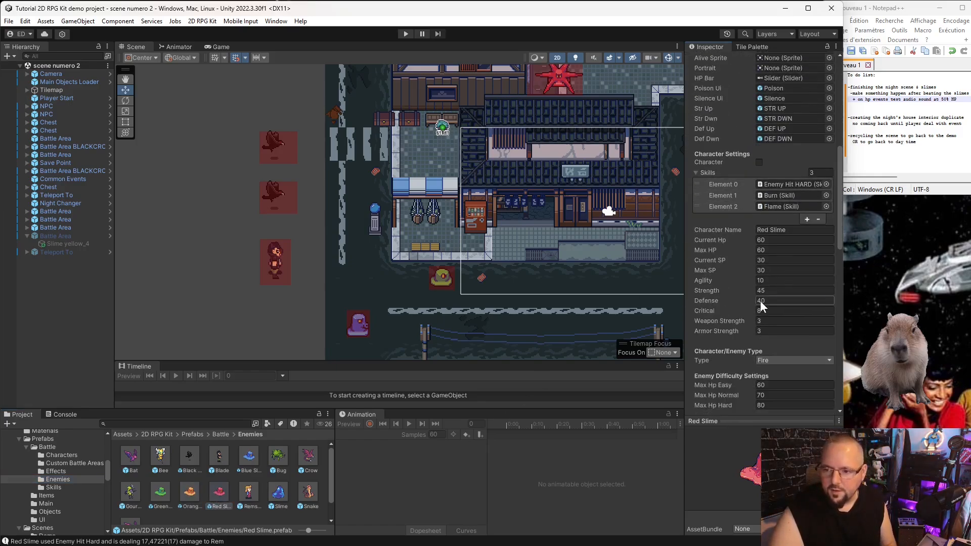
pyautogui.write('3')
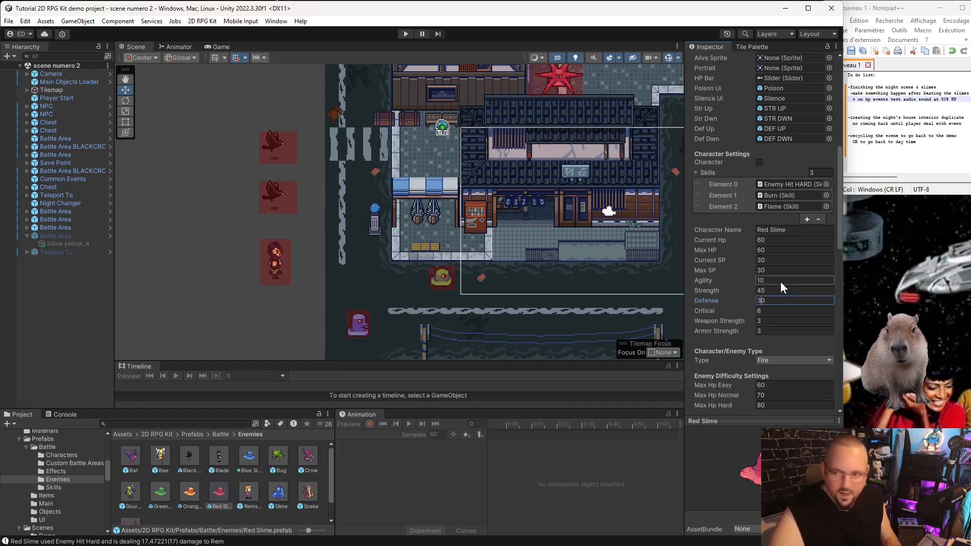
# Set the Red Slime's Strength to 35 and its Strength Easy difficulty value to 35
pyautogui.click(760, 292)
pyautogui.press('BackSpace')
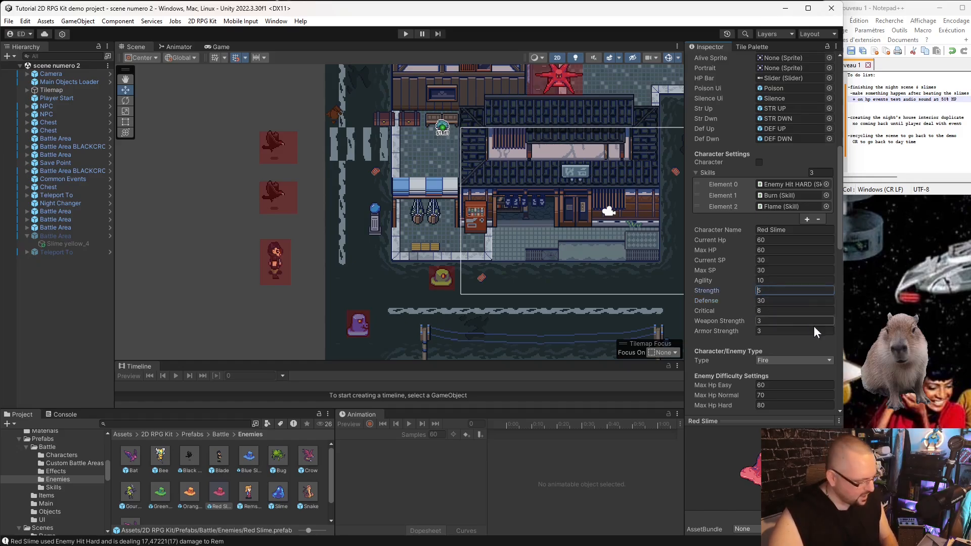
pyautogui.write('3')
pyautogui.scroll(-3, 782, 306)
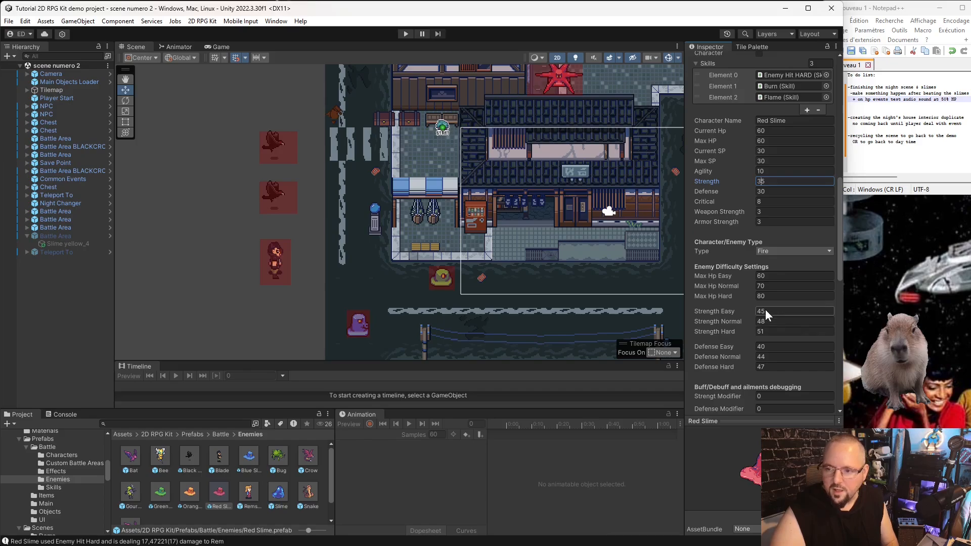
pyautogui.click(762, 311)
pyautogui.write('35')
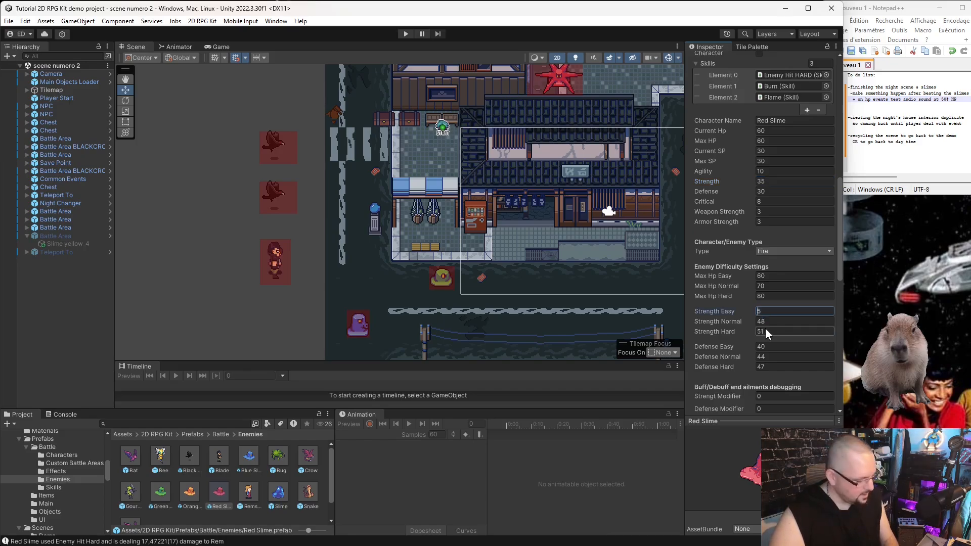
# Set the Red Slime's Strength Normal difficulty value to 39 and its Strength Hard value to 43
pyautogui.click(760, 321)
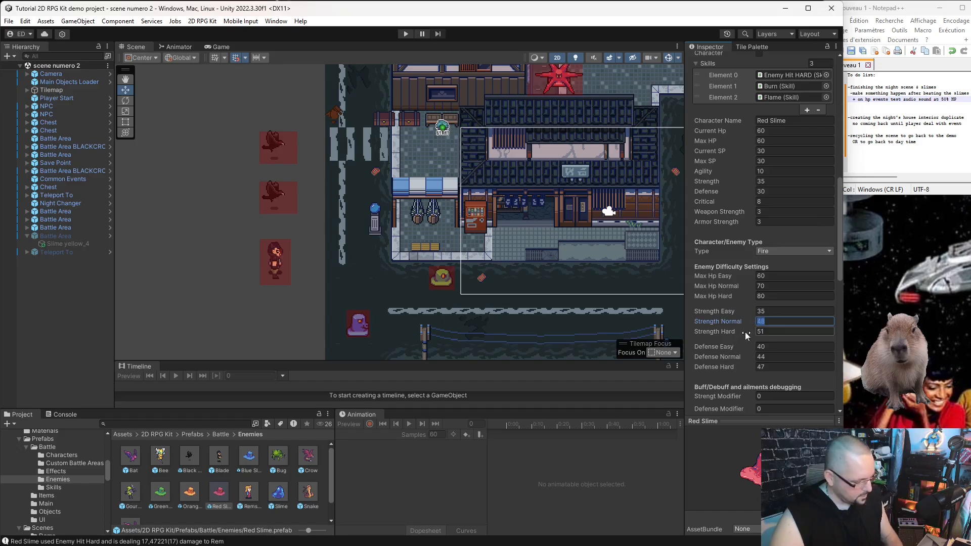
pyautogui.write('29')
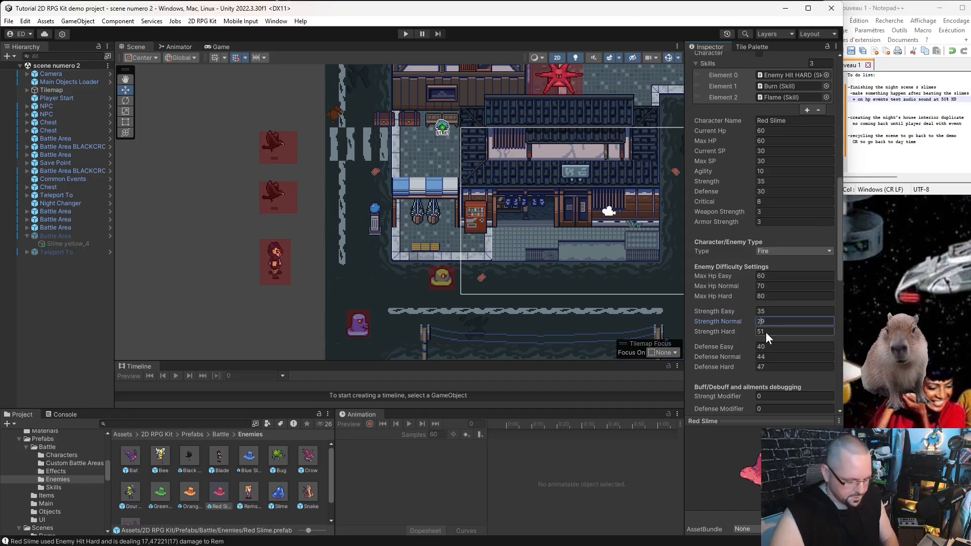
pyautogui.press('BackSpace')
pyautogui.press('BackSpace')
pyautogui.write('39')
pyautogui.press('Tab')
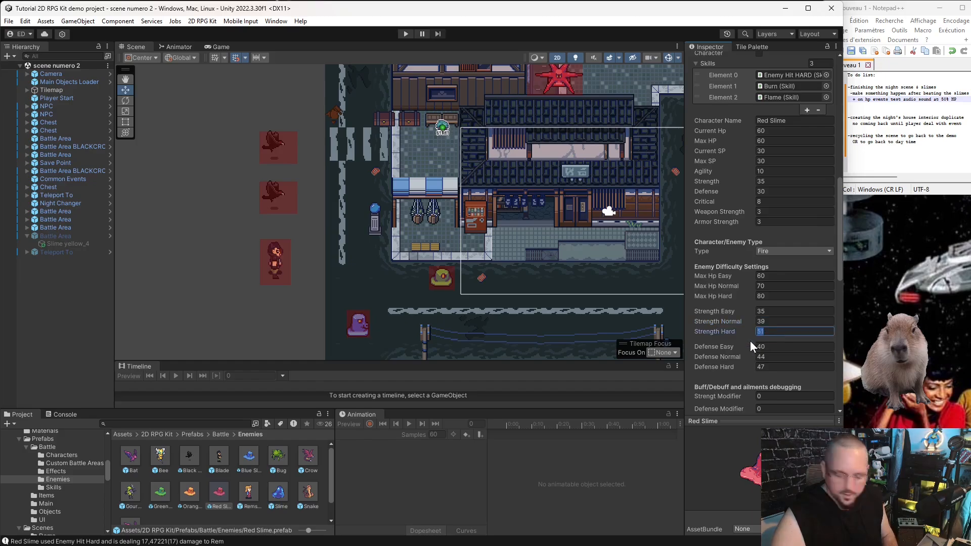
pyautogui.write('43')
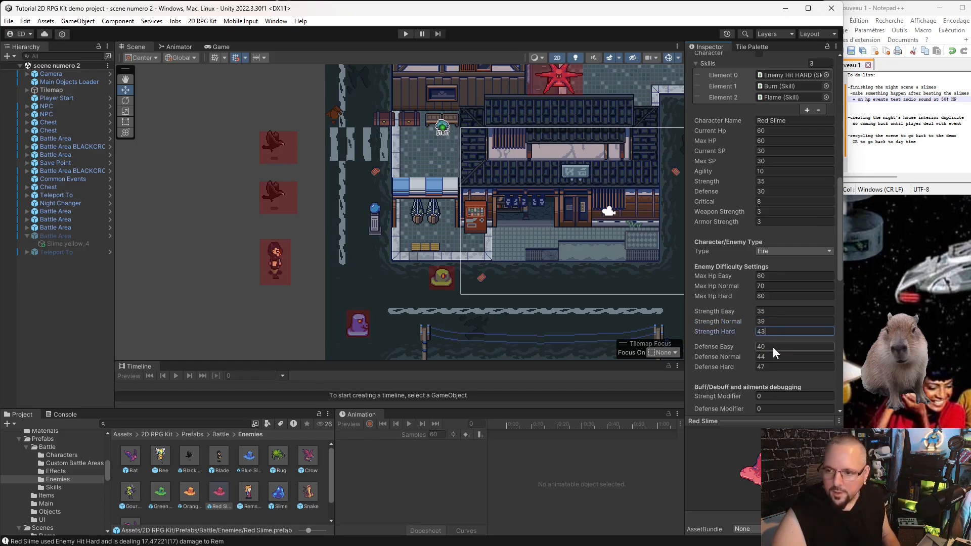
# Set the Red Slime's Defense difficulty values to 30 for Easy, 35 for Normal and 39 for Hard
pyautogui.click(773, 347)
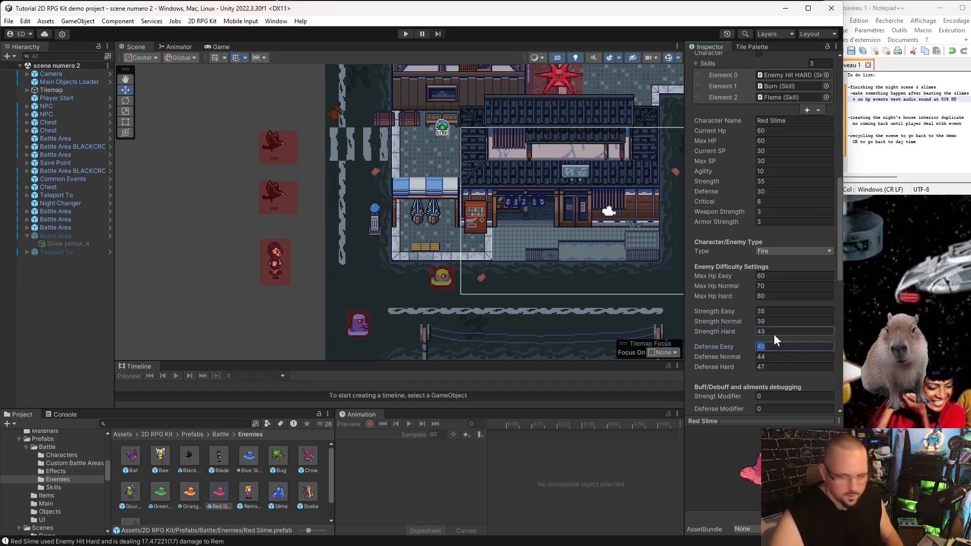
pyautogui.write('30')
pyautogui.click(769, 357)
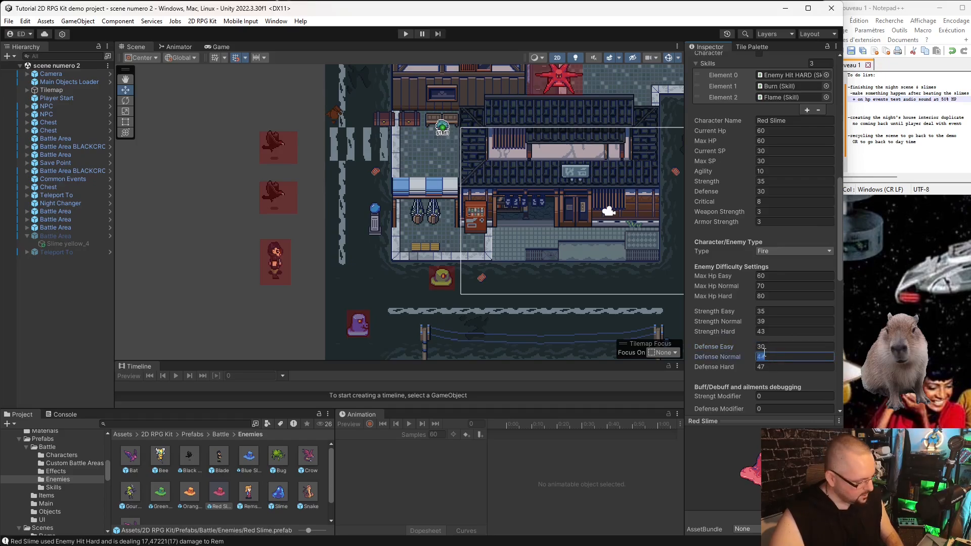
pyautogui.write('35')
pyautogui.click(769, 368)
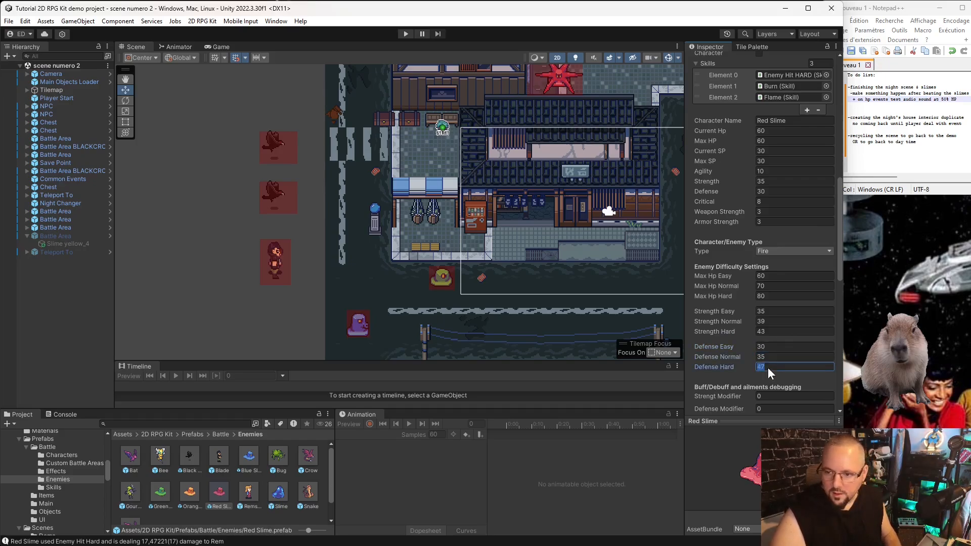
pyautogui.write('39')
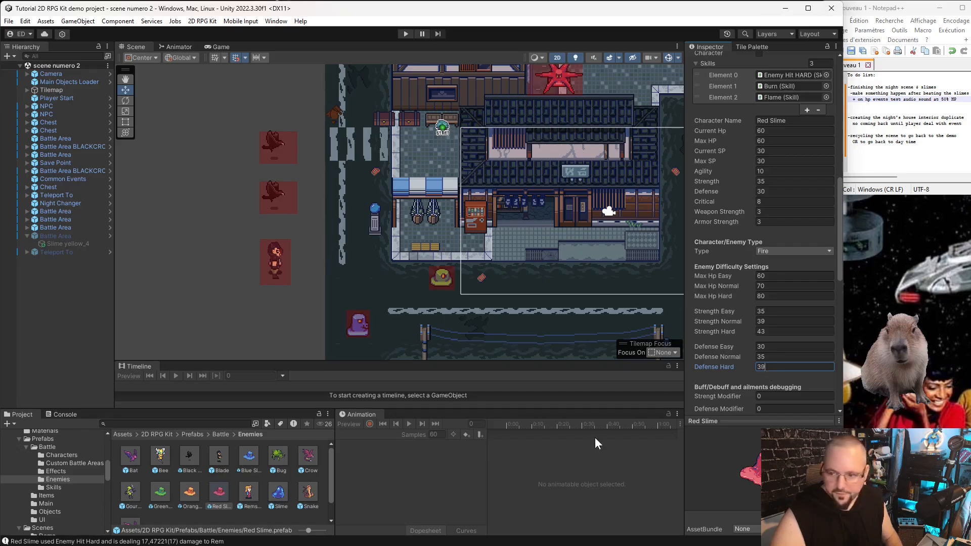
pyautogui.click(430, 490)
# Select the red slime's Battle Area in the scene and reduce its random battle to 2 Red Slime enemies
pyautogui.scroll(5, 748, 321)
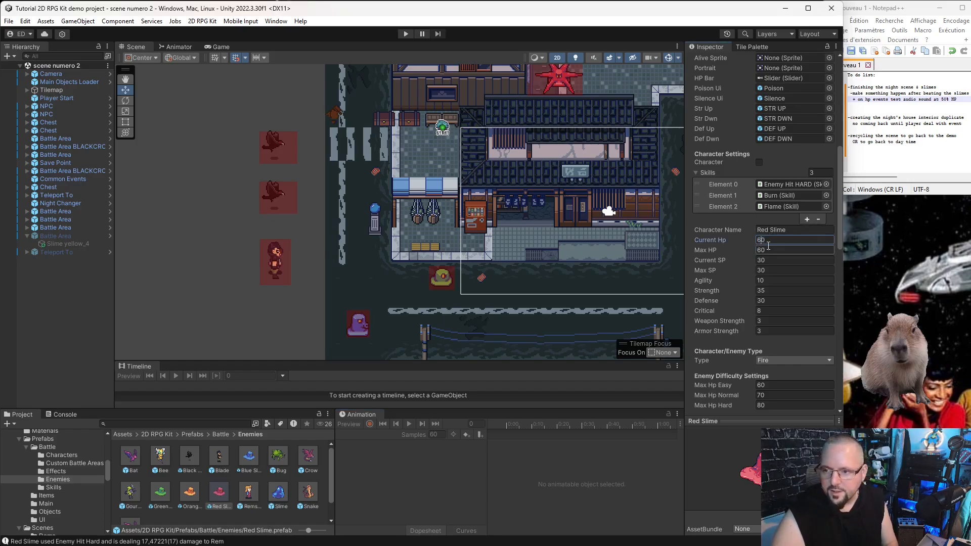
pyautogui.scroll(10, 704, 195)
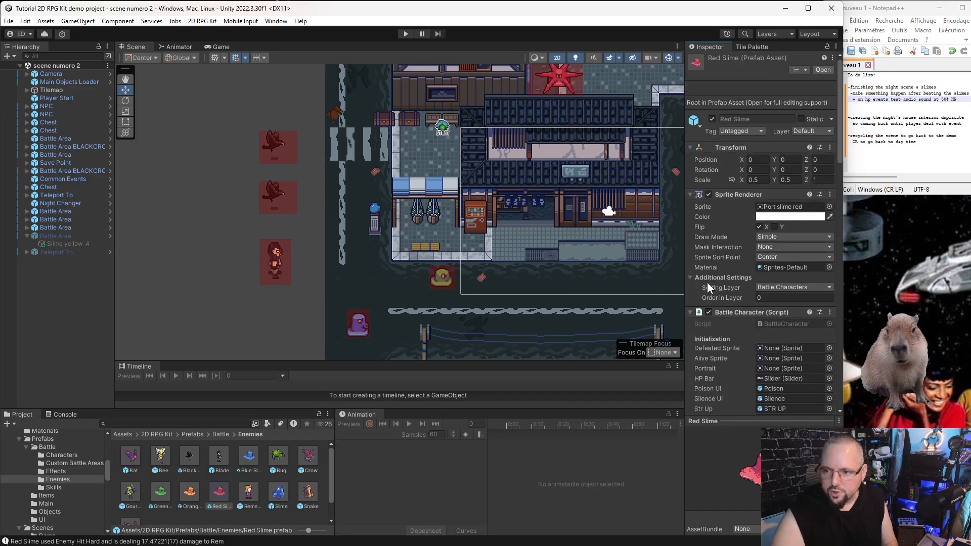
pyautogui.click(579, 86)
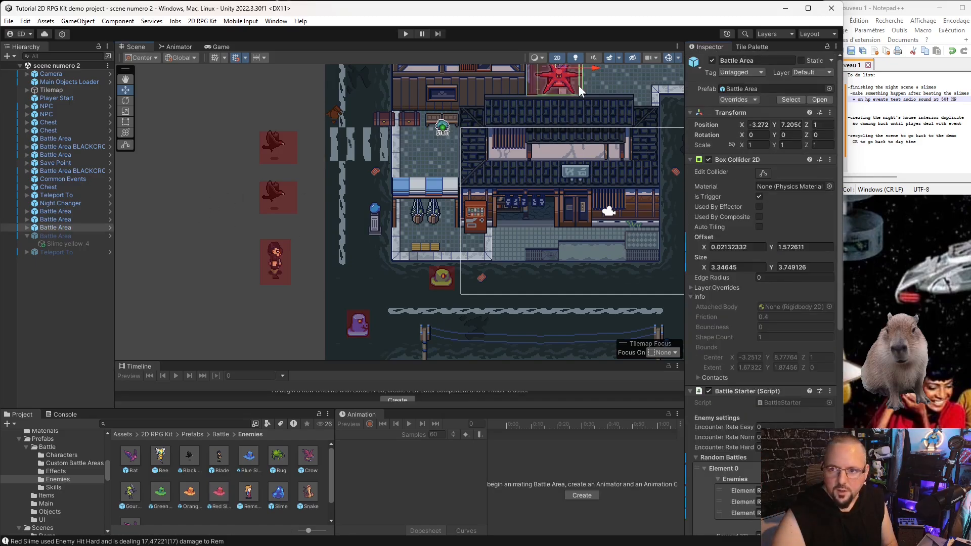
pyautogui.scroll(-5, 766, 284)
pyautogui.click(814, 288)
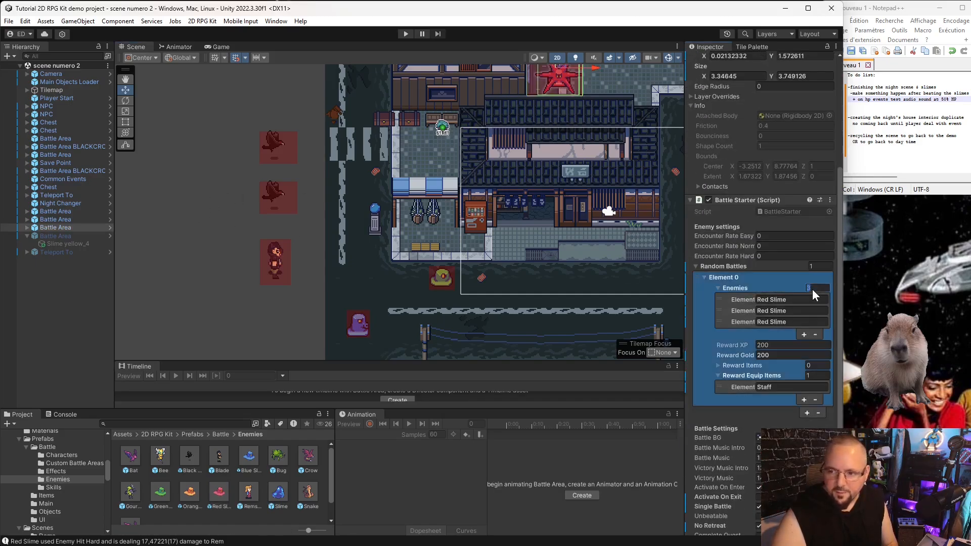
pyautogui.write('2')
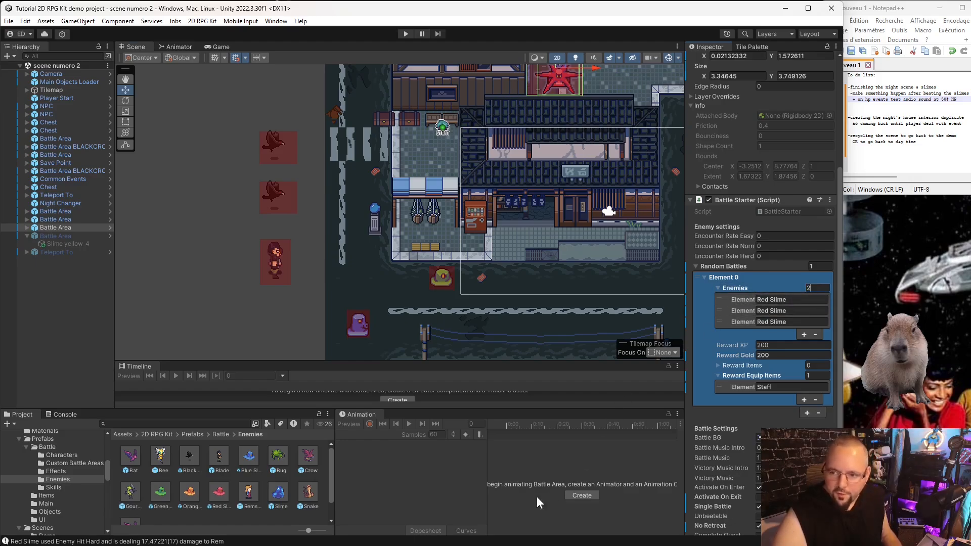
pyautogui.press('Return')
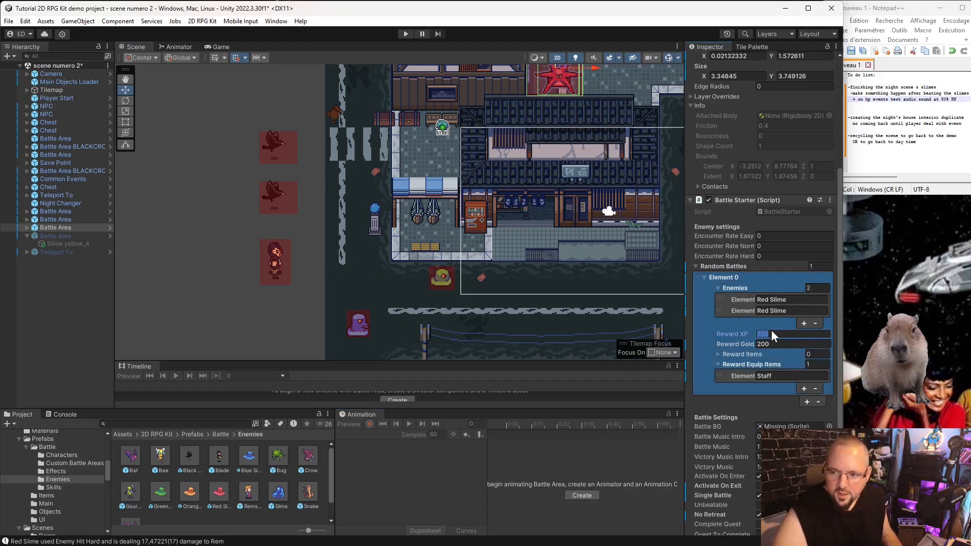
# Set the red slime battle's Reward XP and Reward Gold to 100 each and save the scene
pyautogui.write('100')
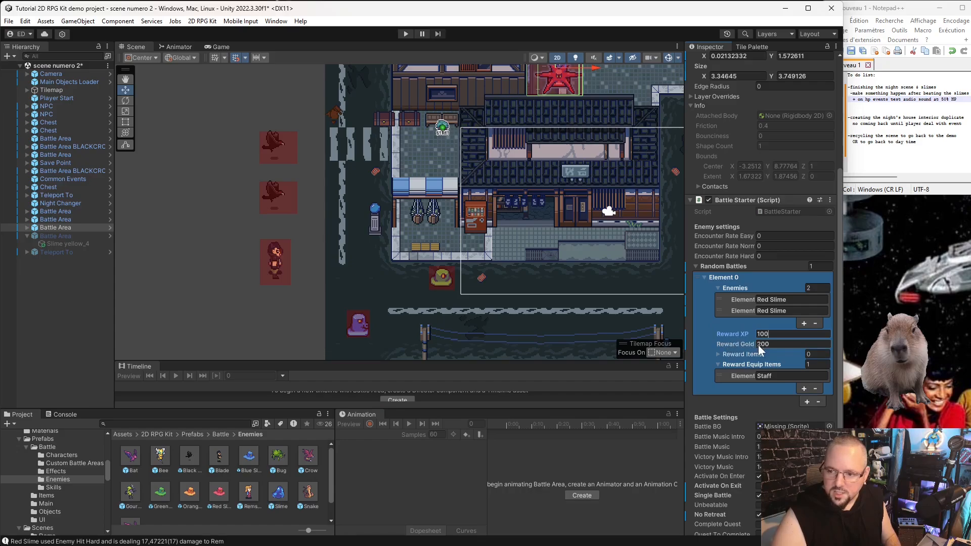
pyautogui.write('1')
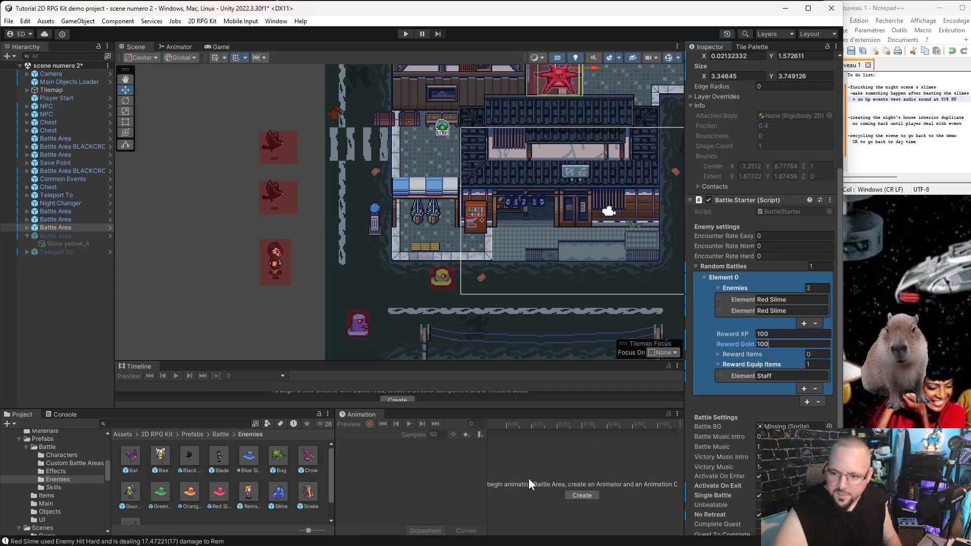
pyautogui.click(417, 490)
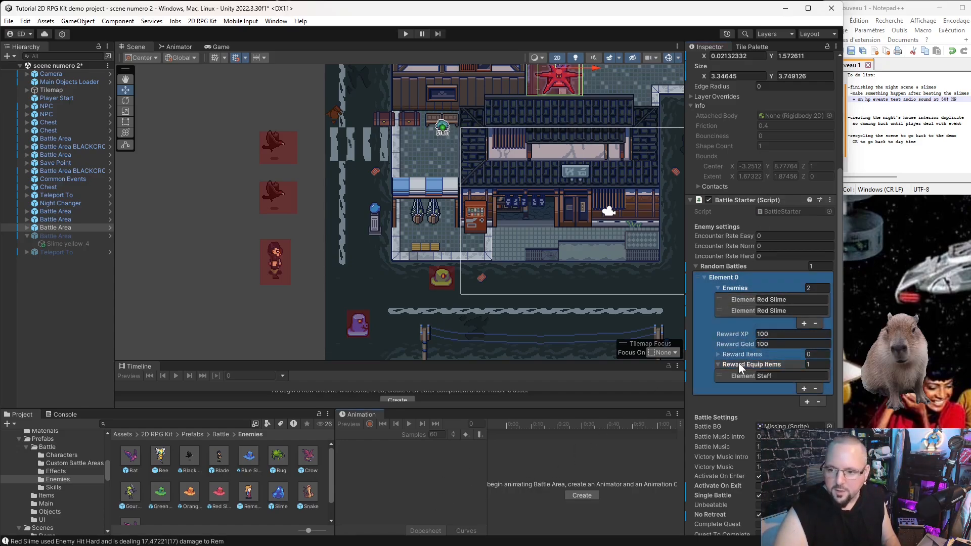
pyautogui.click(8, 23)
pyautogui.click(20, 72)
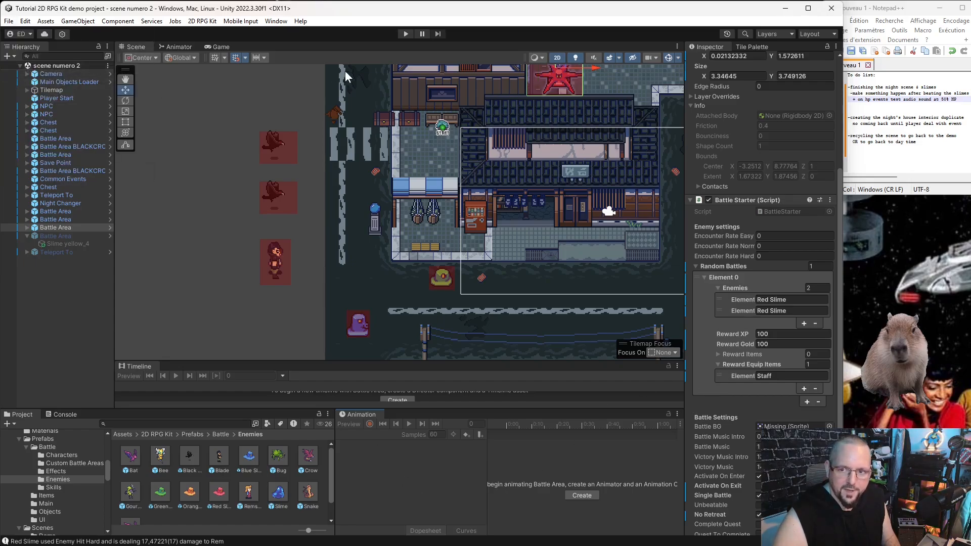
# Start a play test and load the saved game from slot 2 through the in-game menu
pyautogui.click(406, 34)
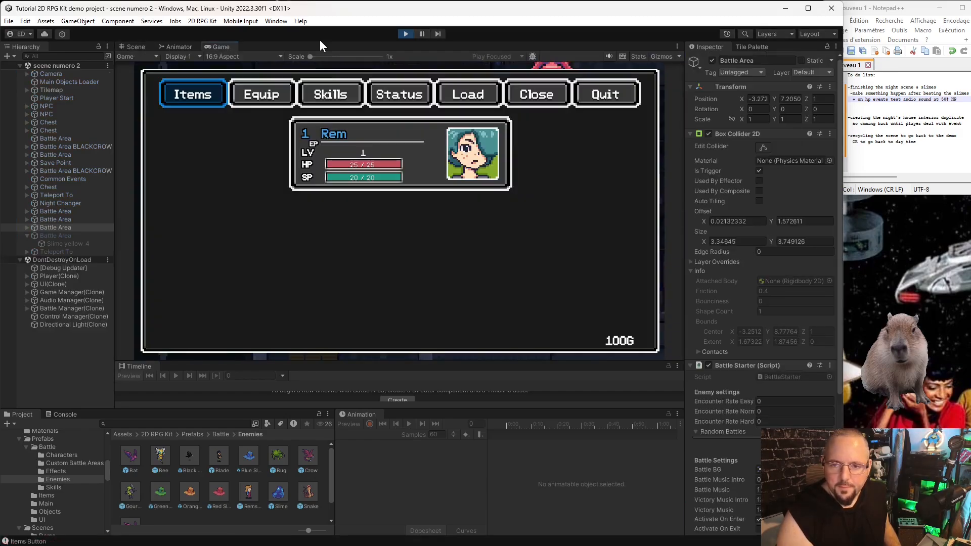
pyautogui.press('Right')
pyautogui.press('Right')
pyautogui.press('Right')
pyautogui.press('Right')
pyautogui.press('Return')
pyautogui.press('Down')
pyautogui.press('Return')
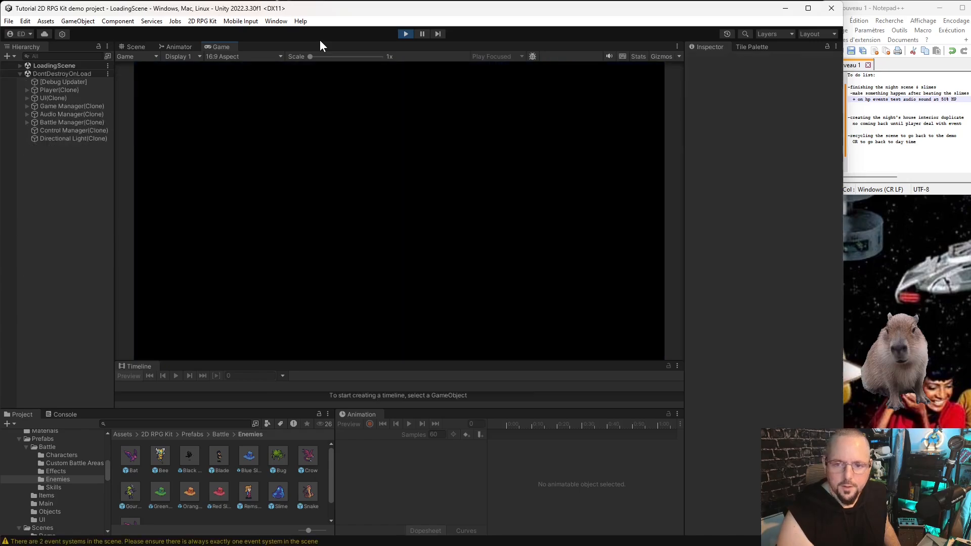
# Close the in-game menu and walk Rem through the night scene to the red slime to start its battle
pyautogui.press('Down')
pyautogui.press('Escape')
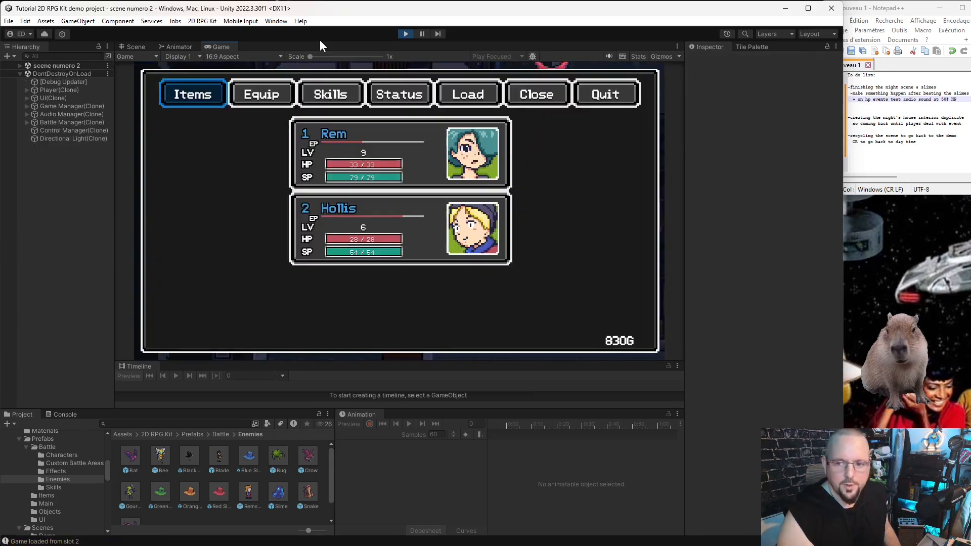
pyautogui.press('Escape')
pyautogui.press('Down')
pyautogui.press('Left')
pyautogui.press('Down')
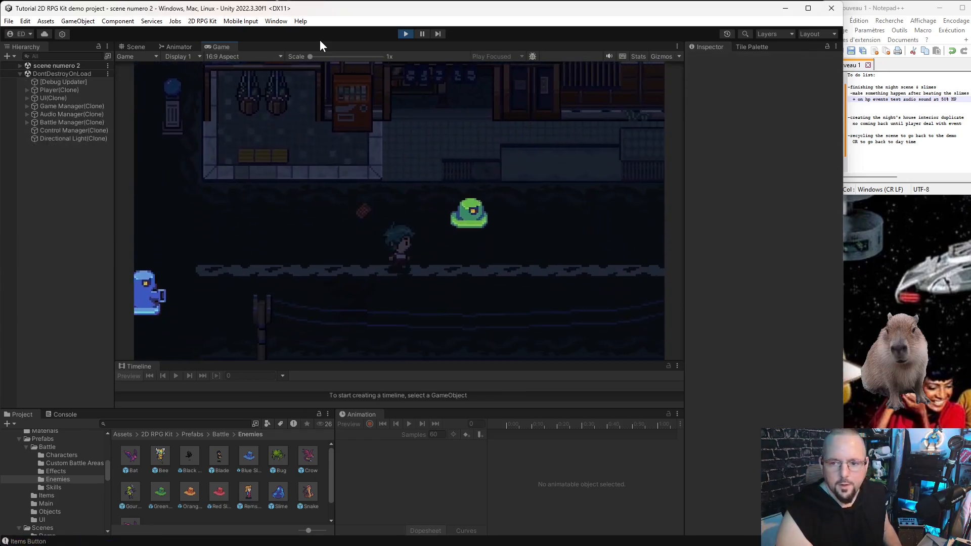
pyautogui.press('Right')
pyautogui.press('Up')
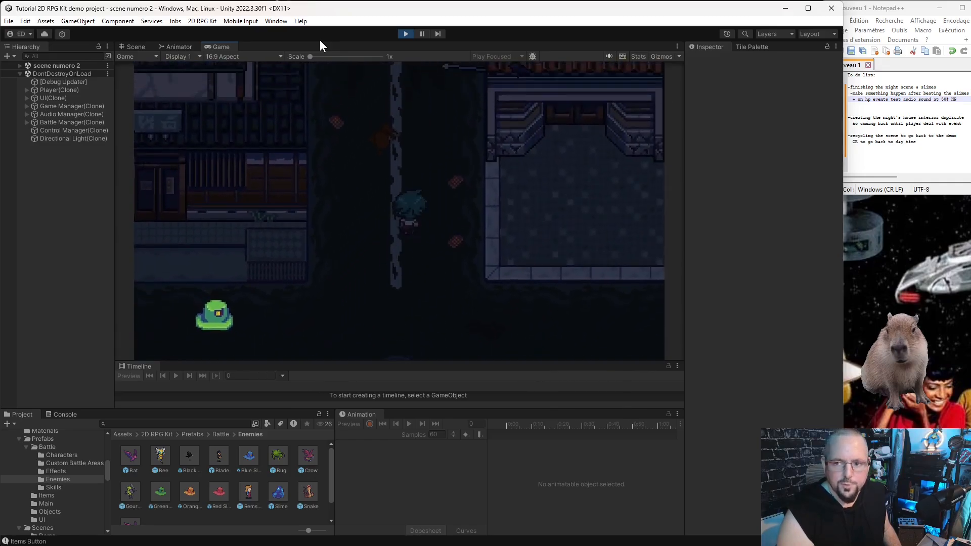
pyautogui.press('Left')
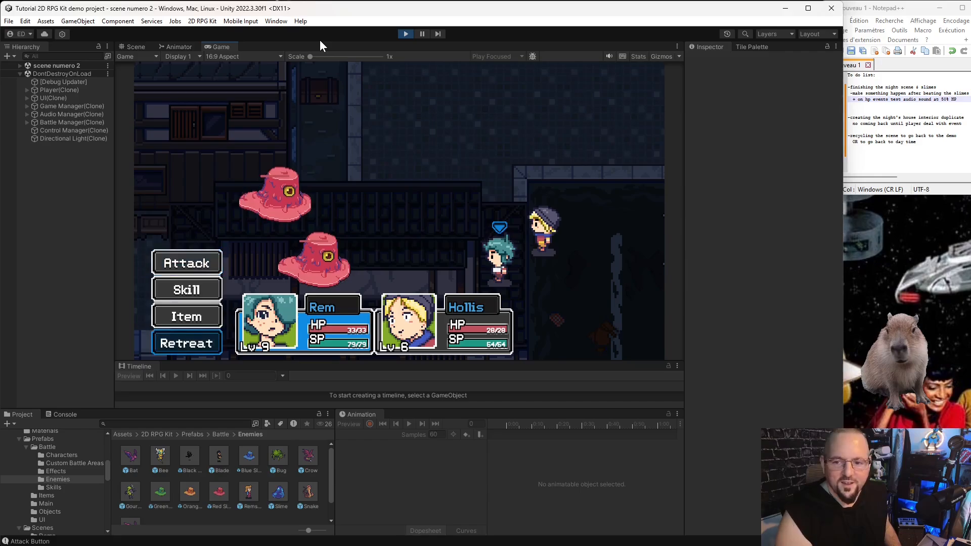
# Have Rem use the Poison skill on Red Slime 1
pyautogui.press('Down')
pyautogui.press('Down')
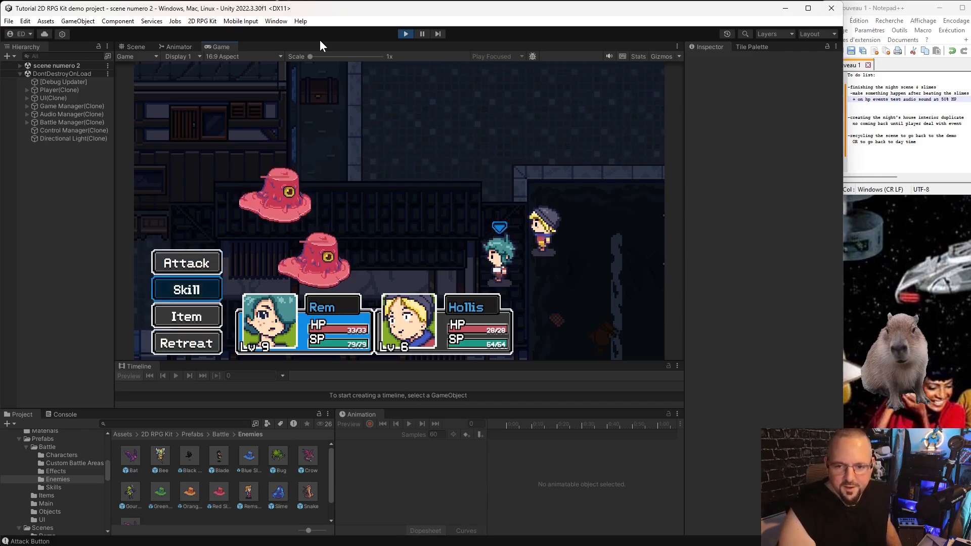
pyautogui.press('Return')
pyautogui.press('Right')
pyautogui.press('Right')
pyautogui.press('Right')
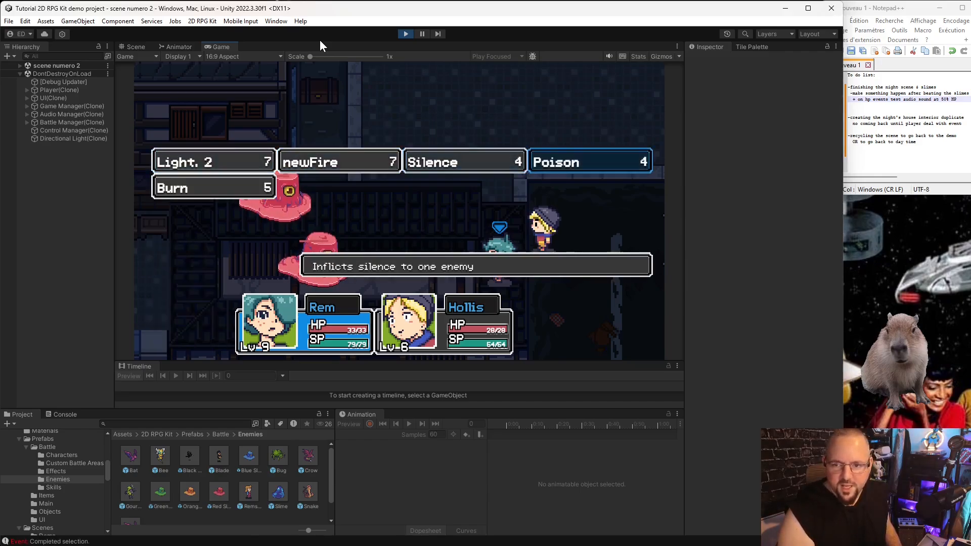
pyautogui.press('Return')
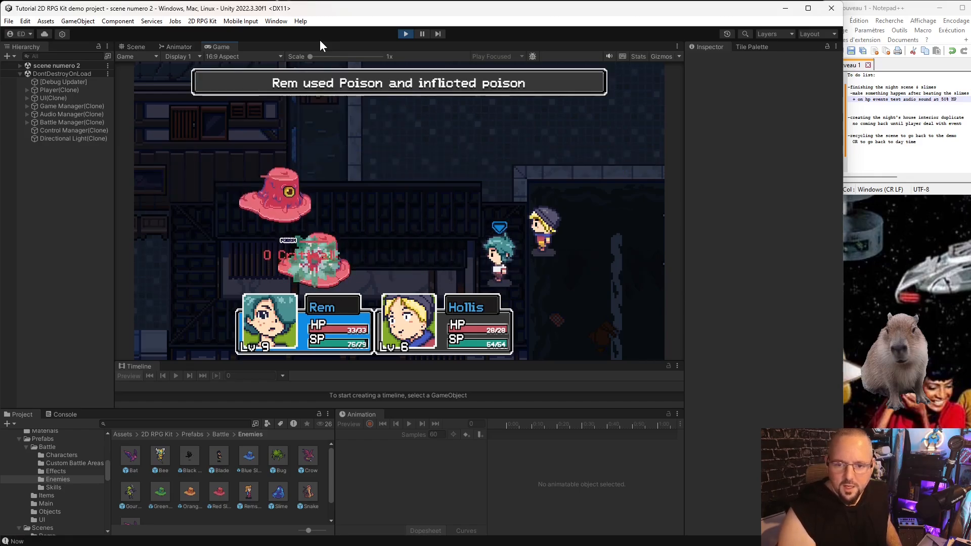
# Have Hollis use the Silence skill on Red Slime 1
pyautogui.press('Down')
pyautogui.press('Return')
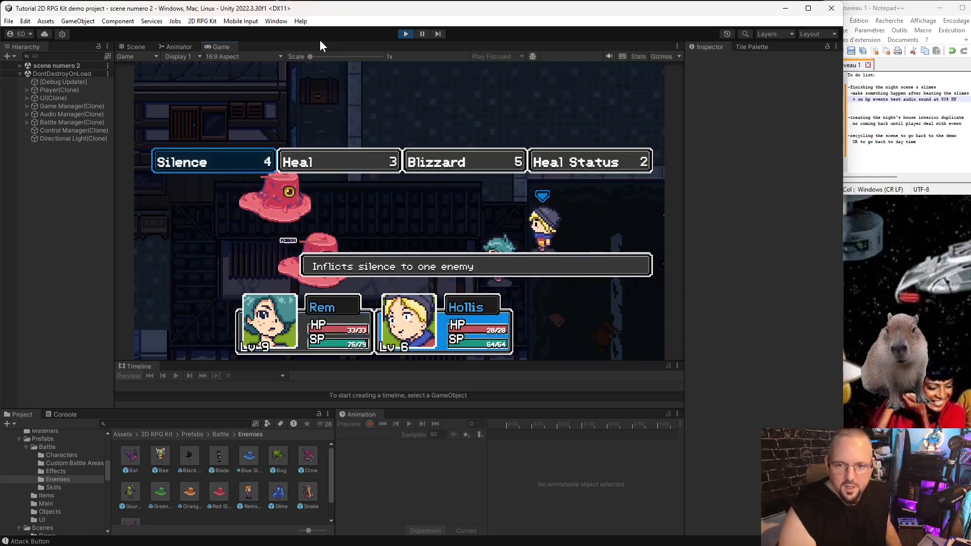
pyautogui.press('Return')
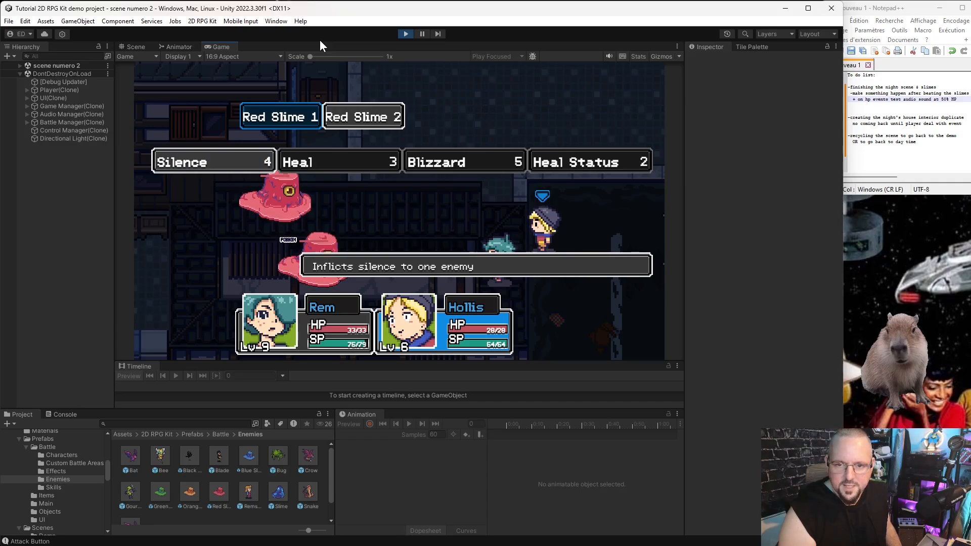
pyautogui.press('Return')
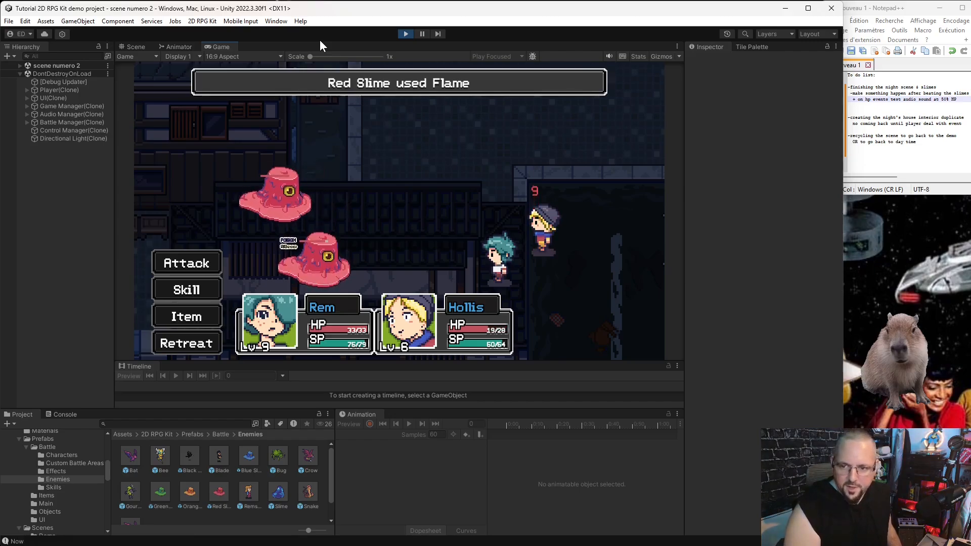
# Have Rem use the Poison skill on Red Slime 2
pyautogui.press('Down')
pyautogui.press('Return')
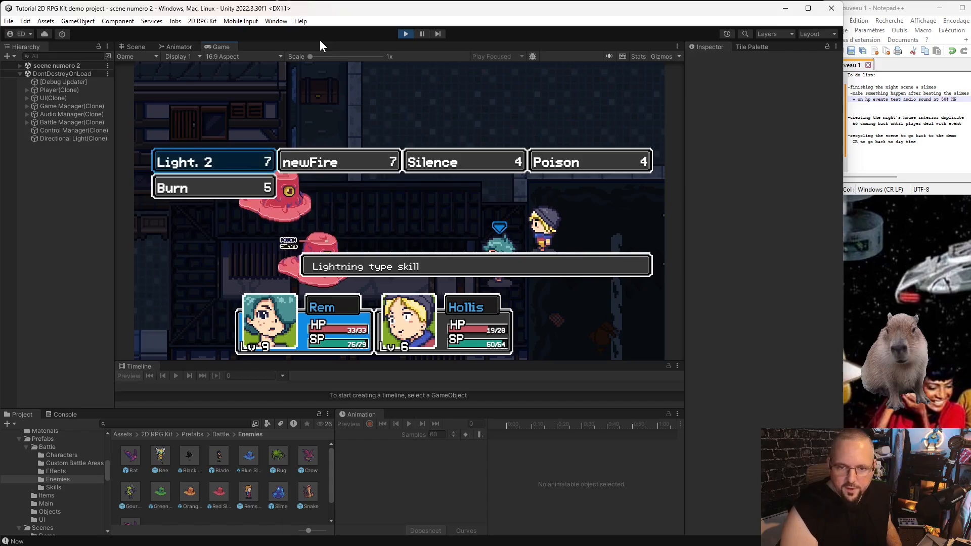
pyautogui.press('Right')
pyautogui.press('Right')
pyautogui.press('Return')
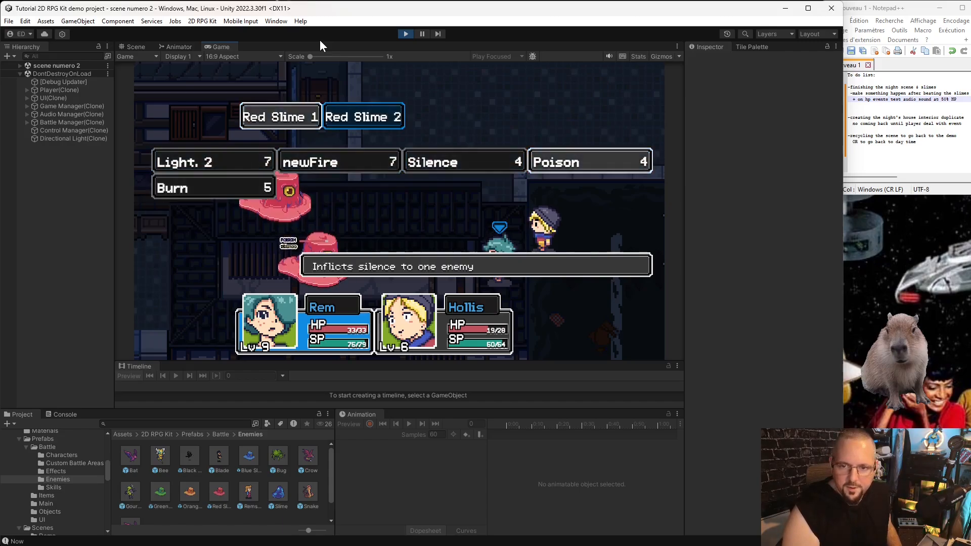
pyautogui.press('Return')
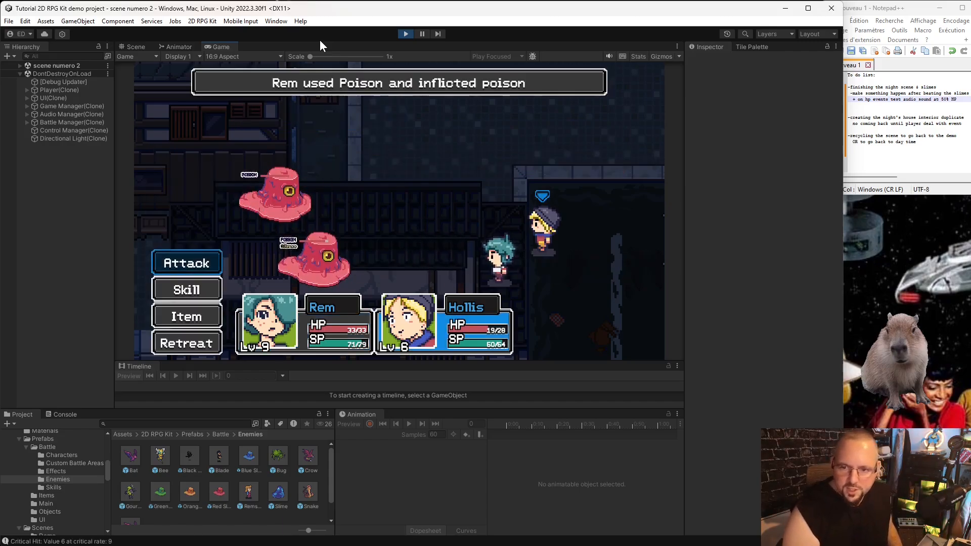
# Have Hollis use the Heal skill on himself
pyautogui.press('Down')
pyautogui.press('Return')
pyautogui.press('Right')
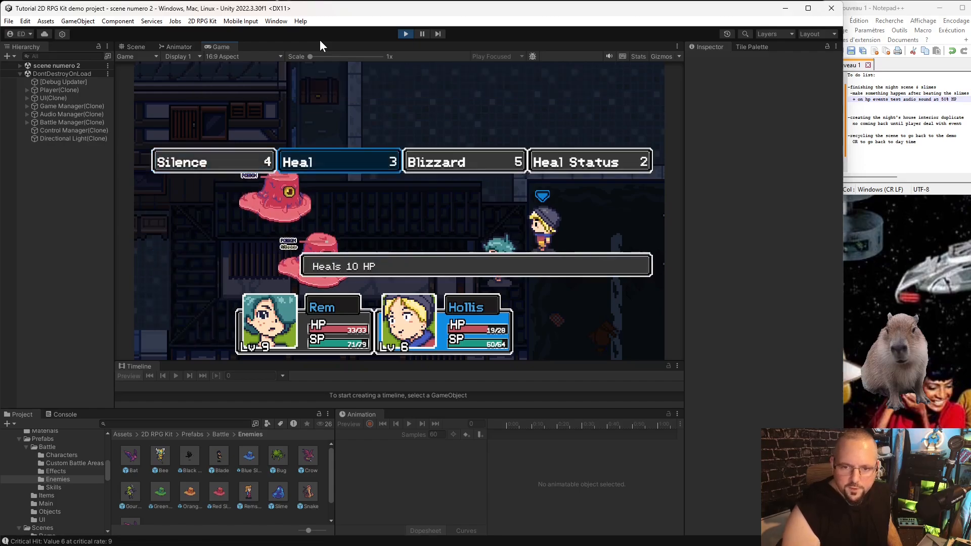
pyautogui.press('Return')
pyautogui.press('Return')
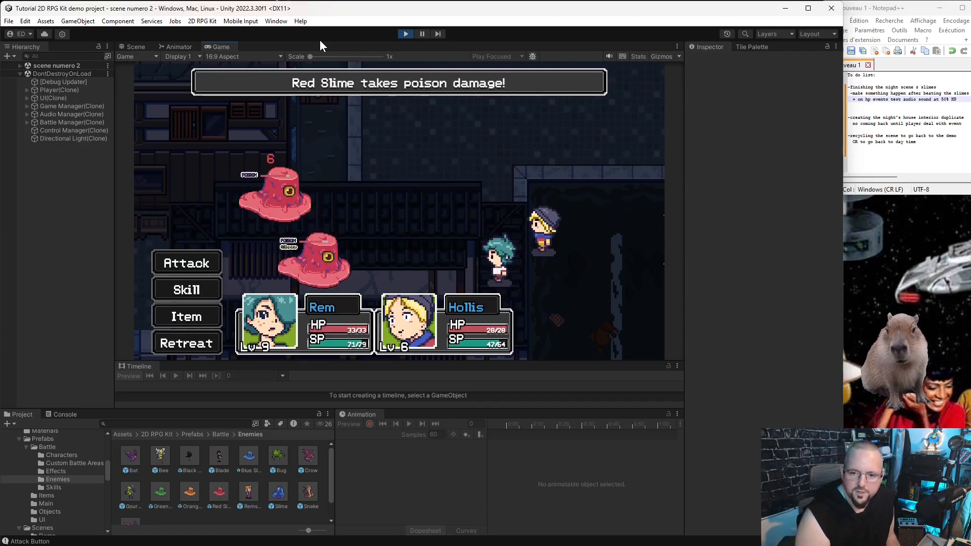
# Have Rem use the Light. 2 skill on Red Slime 1
pyautogui.press('Down')
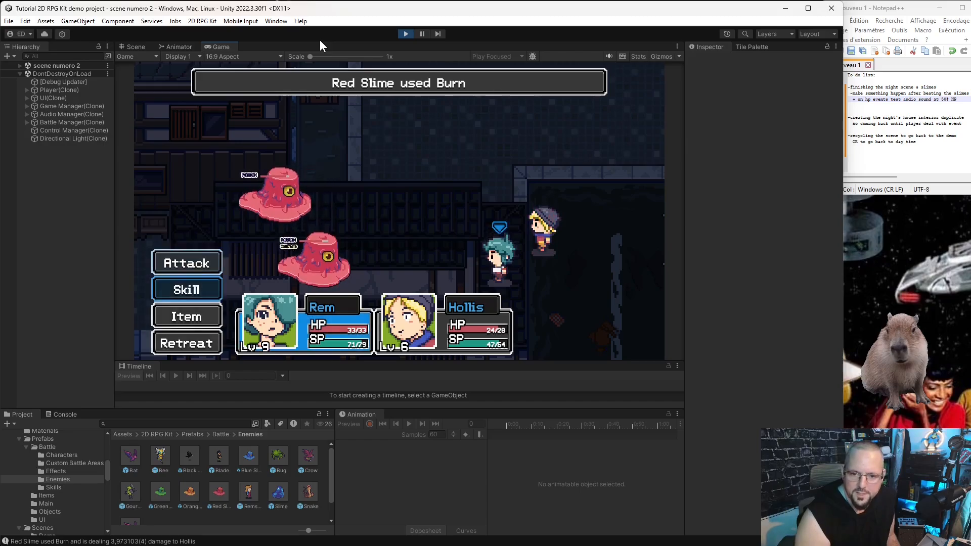
pyautogui.press('Return')
pyautogui.press('Return')
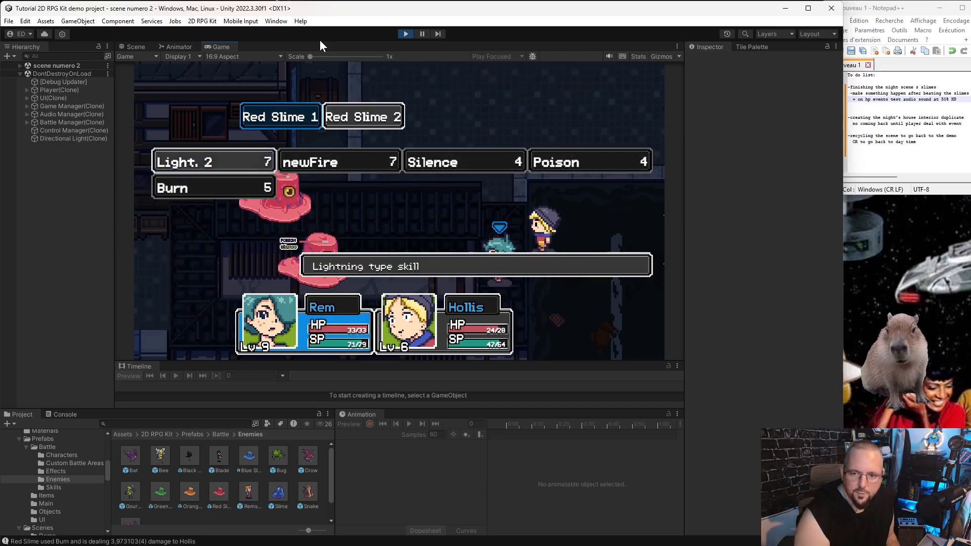
pyautogui.press('Return')
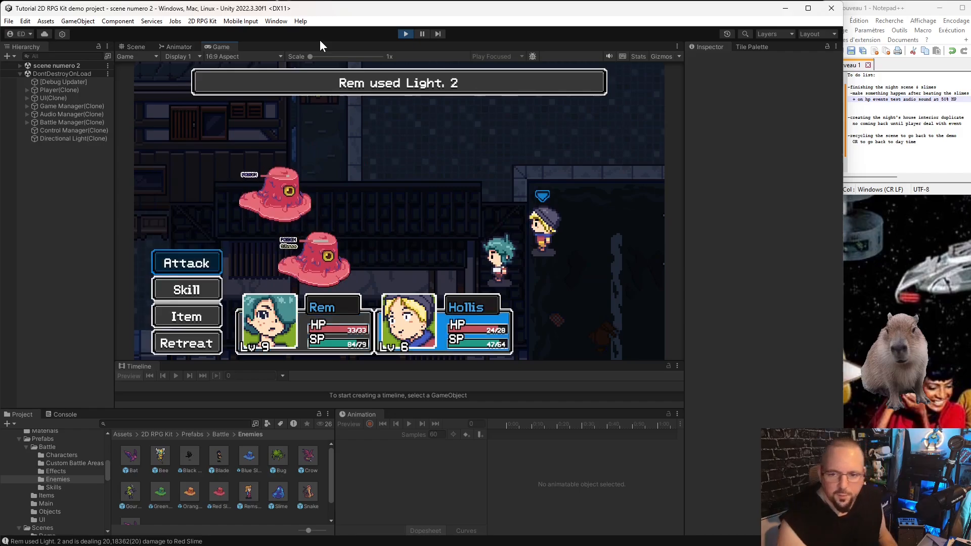
# Back out of Heal and have Hollis use the Blizzard skill against the Red Slimes
pyautogui.press('Down')
pyautogui.press('Return')
pyautogui.press('Right')
pyautogui.press('Return')
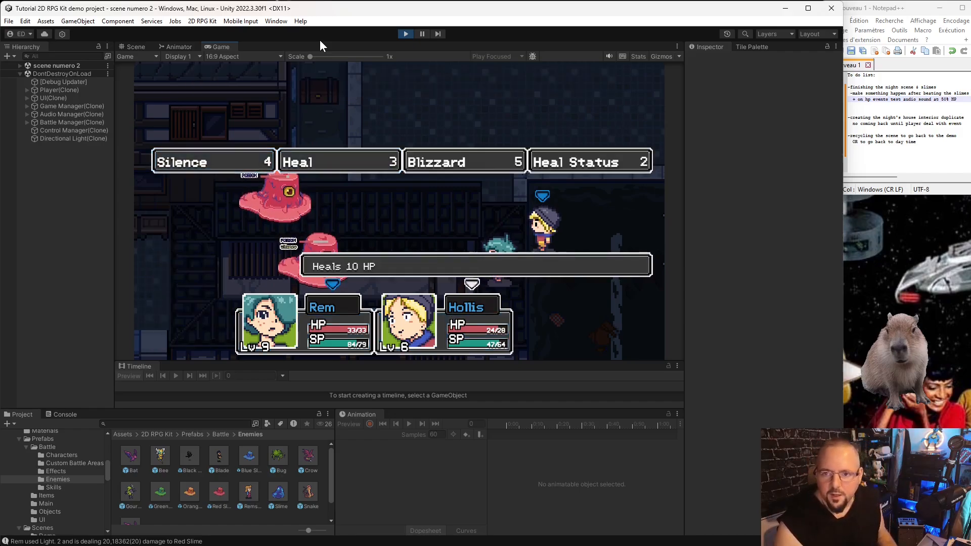
pyautogui.press('Escape')
pyautogui.press('Right')
pyautogui.press('Right')
pyautogui.press('Return')
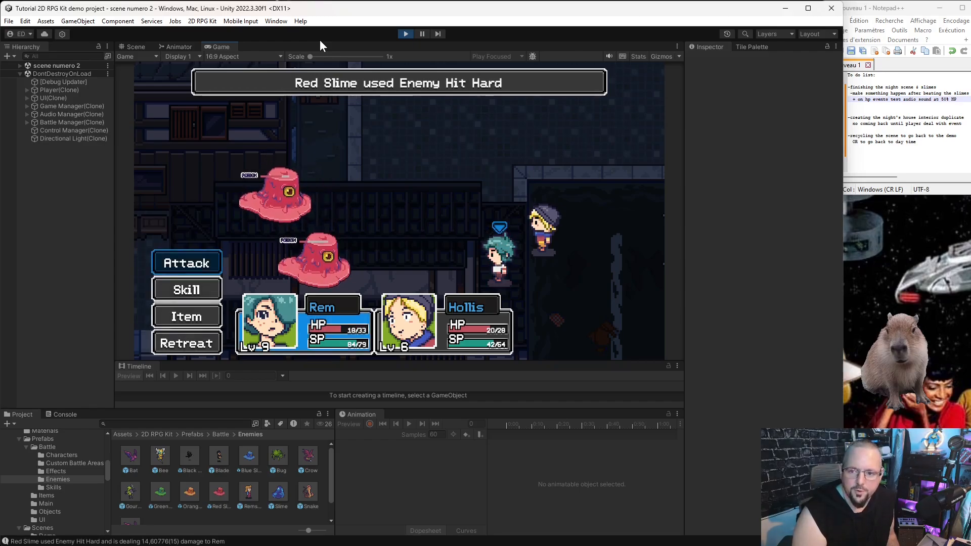
# Have Rem attack Red Slime 1 again with the Light. 2 skill
pyautogui.press('Down')
pyautogui.press('Return')
pyautogui.press('Return')
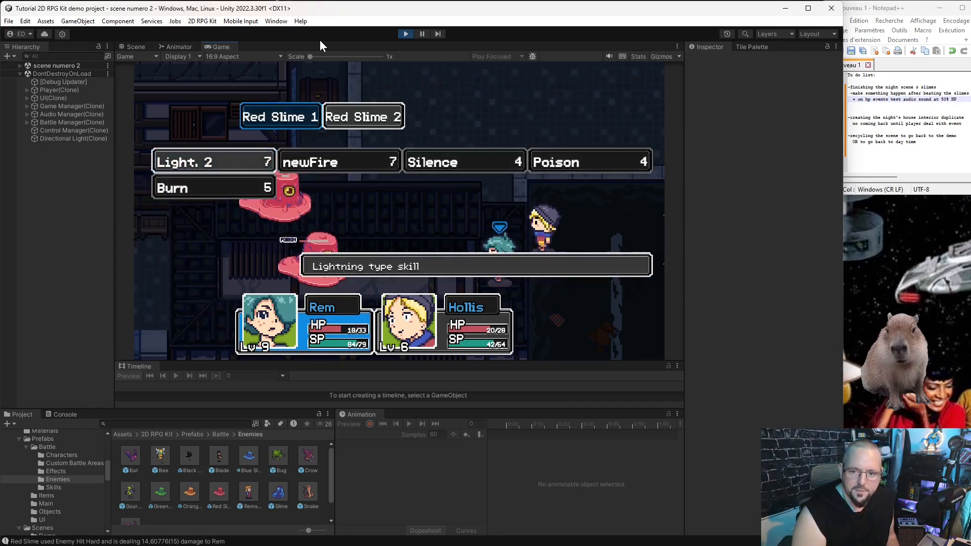
pyautogui.press('Return')
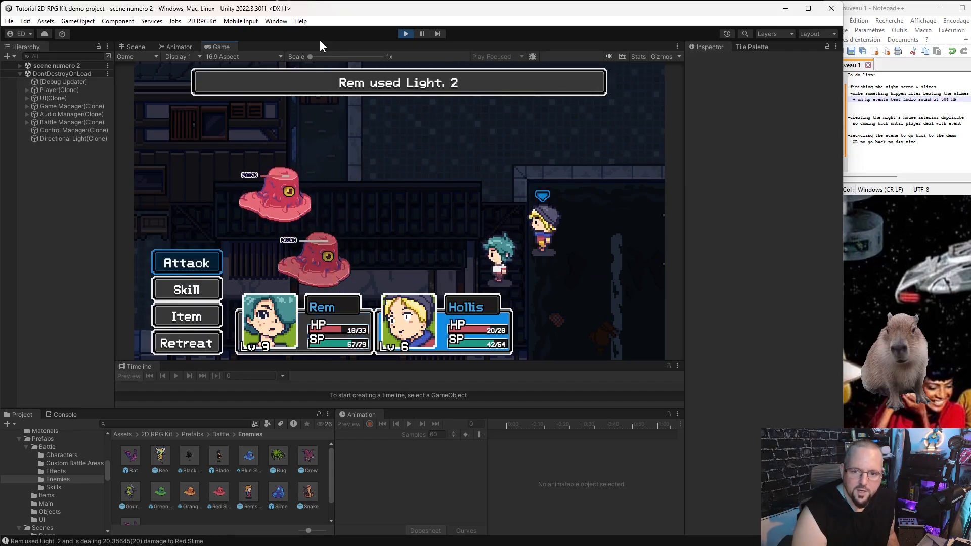
# Have Hollis use the Heal skill on Rem
pyautogui.press('Down')
pyautogui.press('Return')
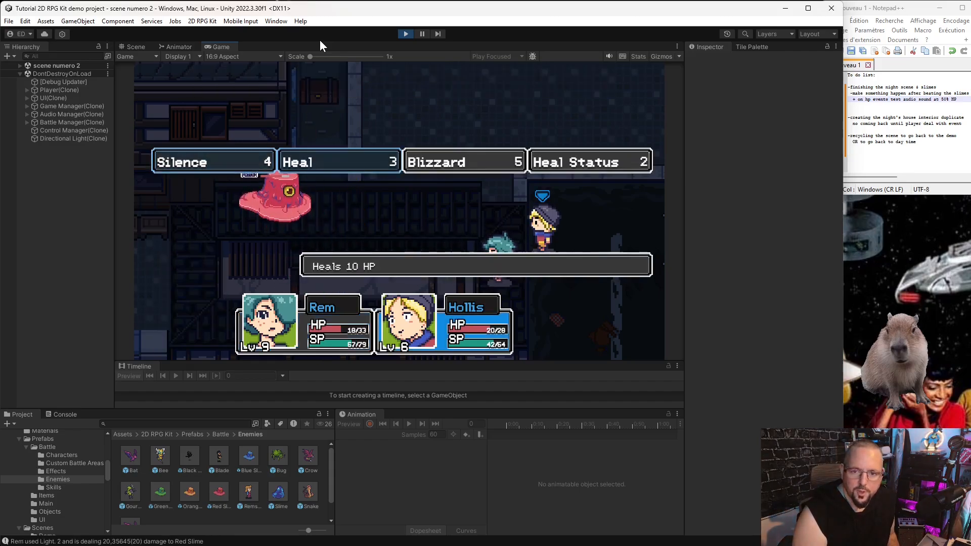
pyautogui.press('Return')
pyautogui.press('Return')
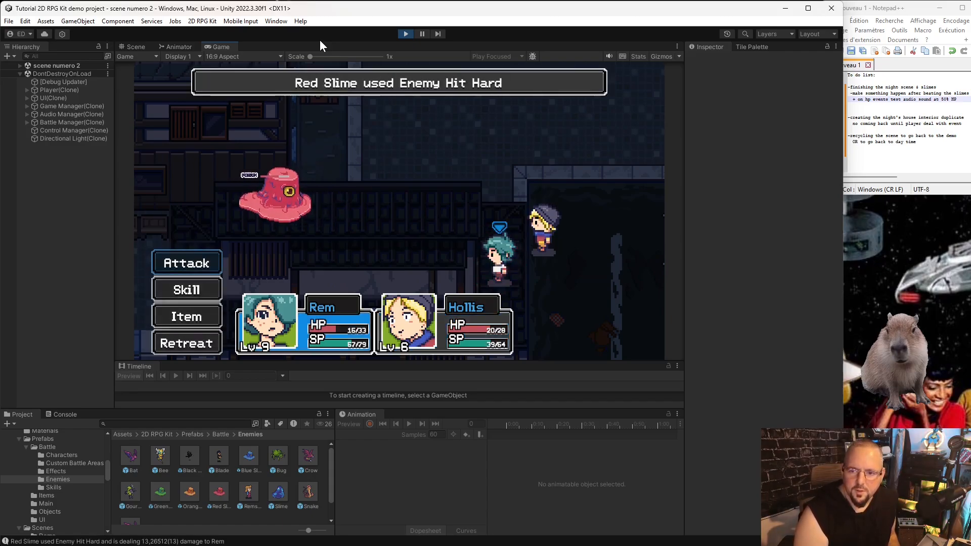
# Have Rem use Light. 2 on the remaining Red Slime and Hollis use Heal on Rem
pyautogui.press('Return')
pyautogui.press('Return')
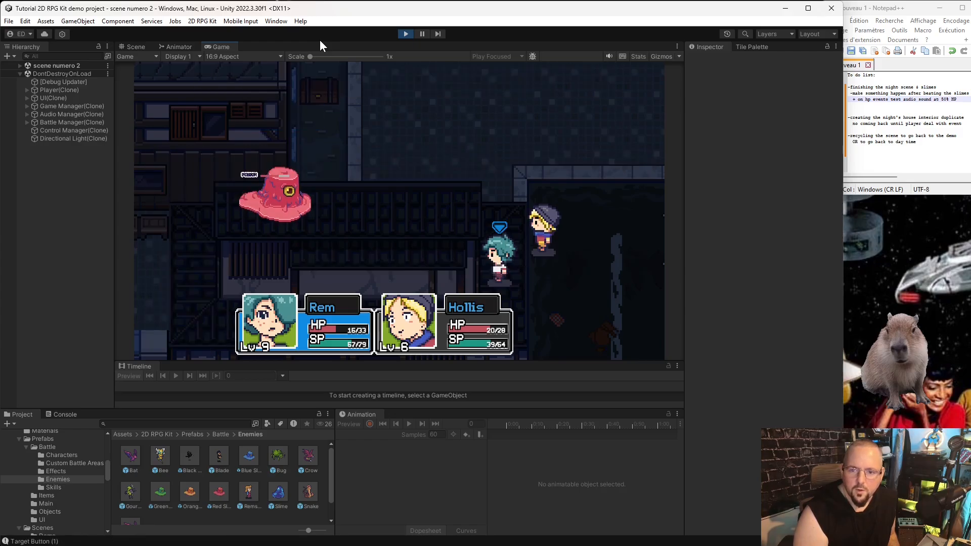
pyautogui.press('Down')
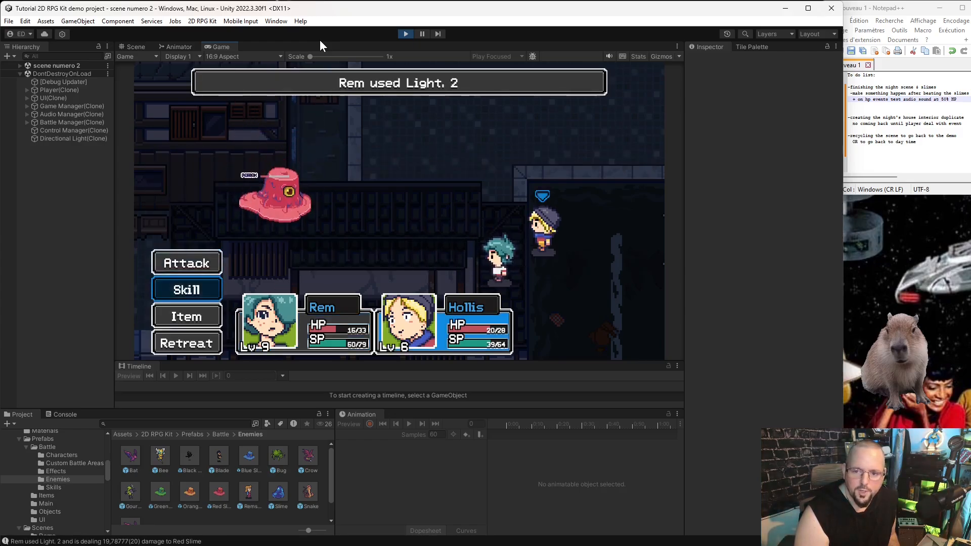
pyautogui.press('Return')
pyautogui.press('Right')
pyautogui.press('Return')
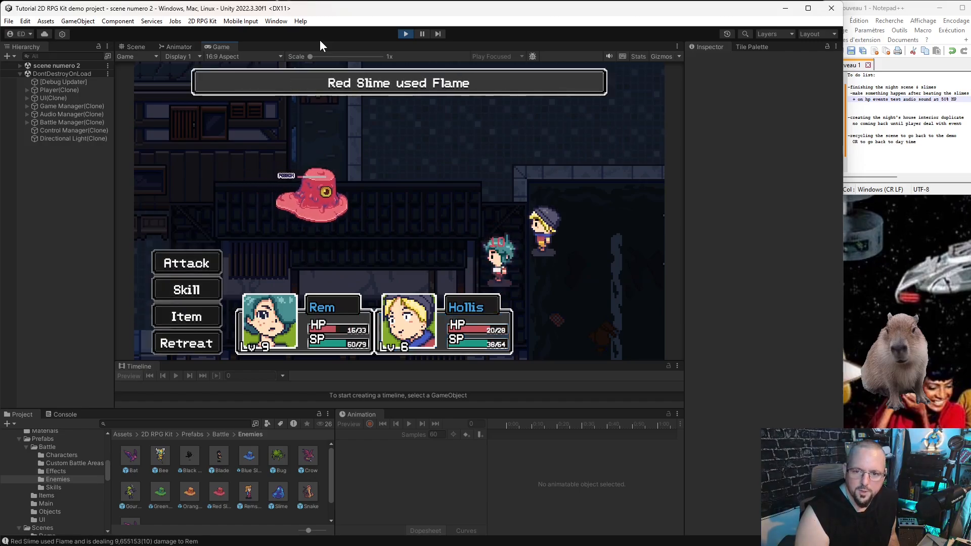
# Finish off the last Red Slime with Rem's Light. 2 skill and close the battle rewards
pyautogui.press('Down')
pyautogui.press('Return')
pyautogui.press('Down')
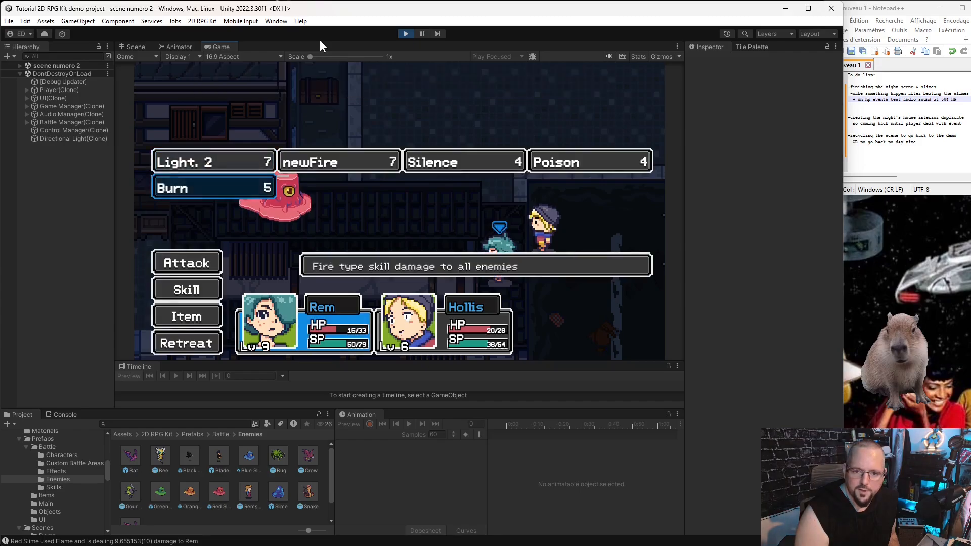
pyautogui.press('Up')
pyautogui.press('Return')
pyautogui.press('Return')
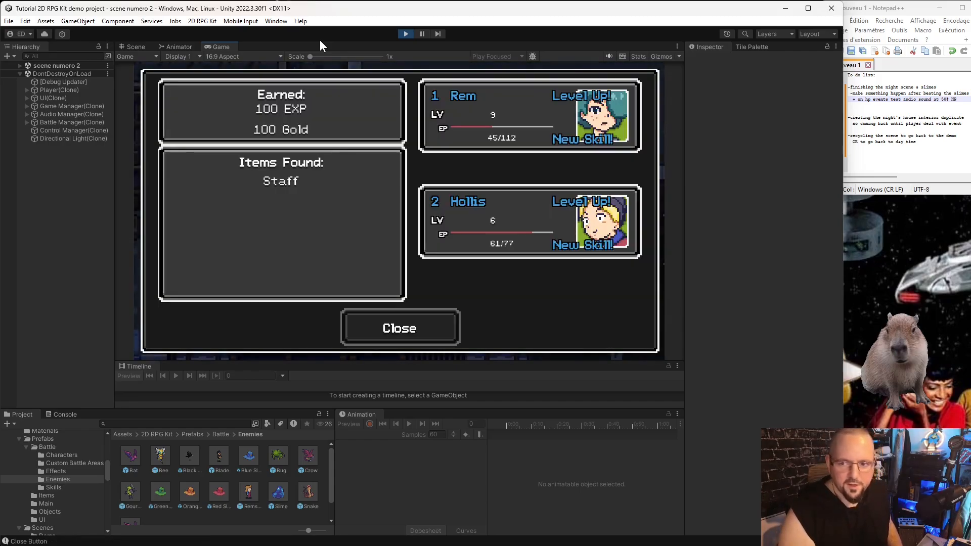
pyautogui.press('Return')
# Open the party's equipment from the game menu and equip the Mace +20 on Rem
pyautogui.press('Right')
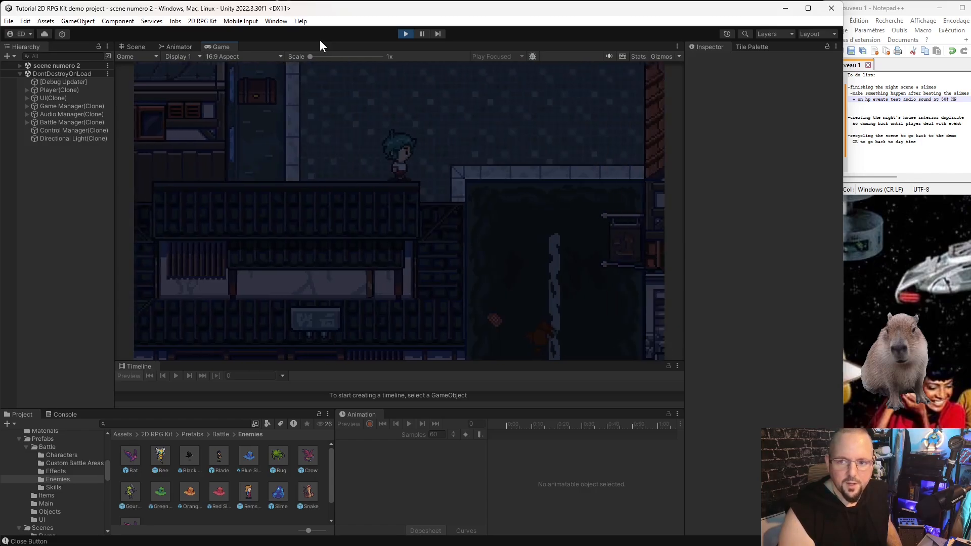
pyautogui.press('Left')
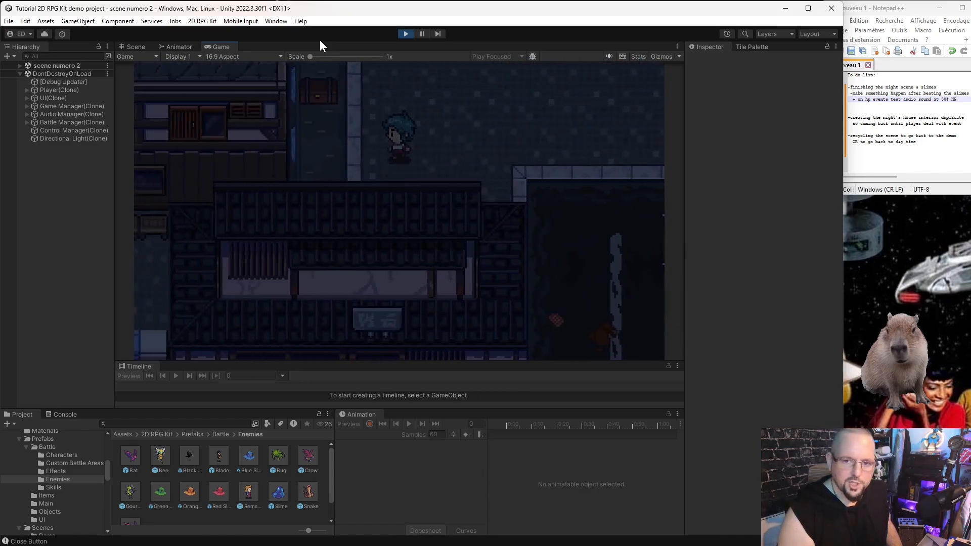
pyautogui.press('Right')
pyautogui.press('Return')
pyautogui.press('Escape')
pyautogui.press('Right')
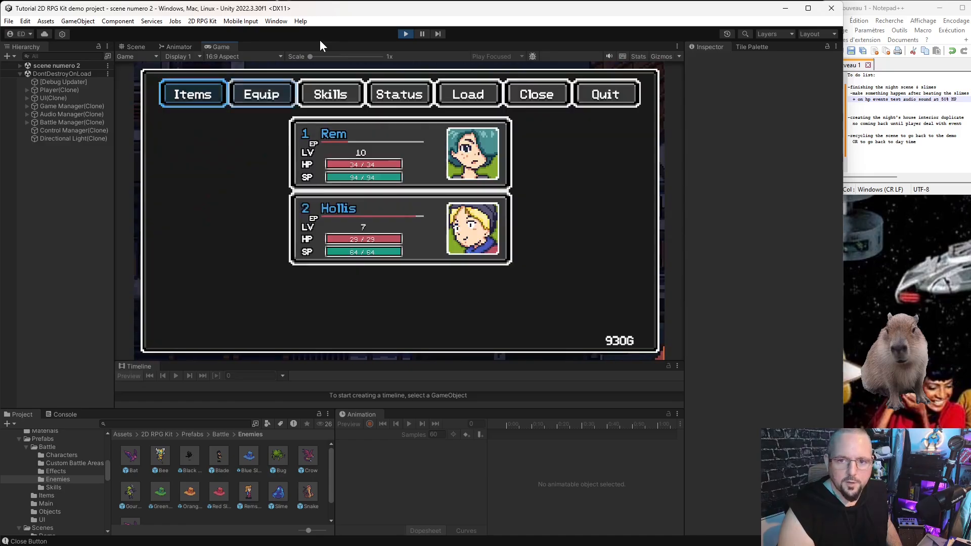
pyautogui.press('Return')
pyautogui.press('Down')
pyautogui.press('Right')
pyautogui.press('Return')
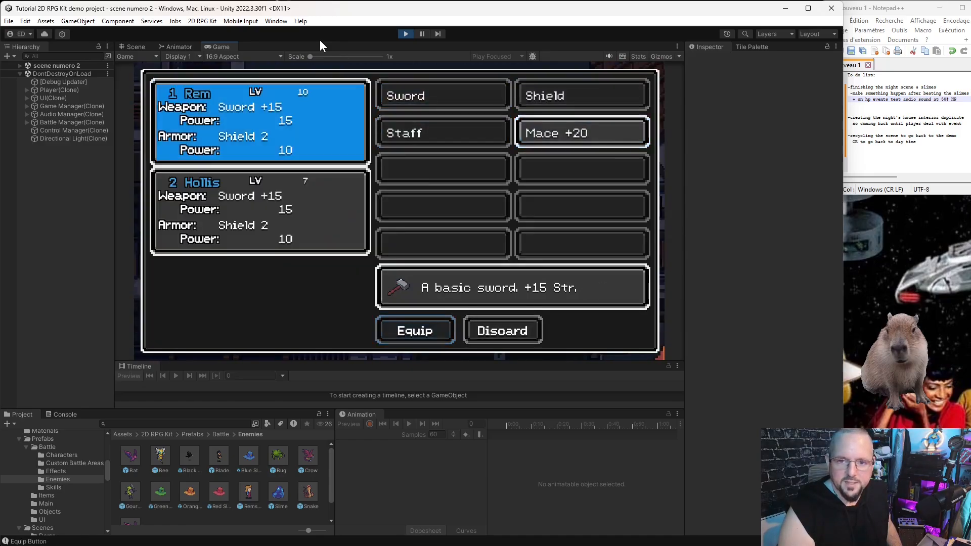
pyautogui.press('Return')
# Equip the Staff on Hollis and leave the game menu
pyautogui.press('Down')
pyautogui.press('Right')
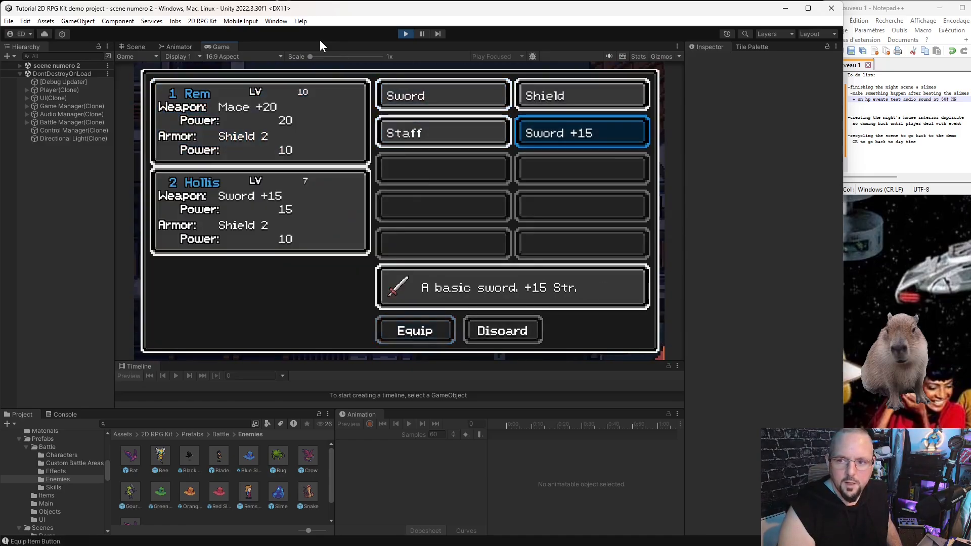
pyautogui.press('Left')
pyautogui.press('Return')
pyautogui.press('Return')
pyautogui.press('Down')
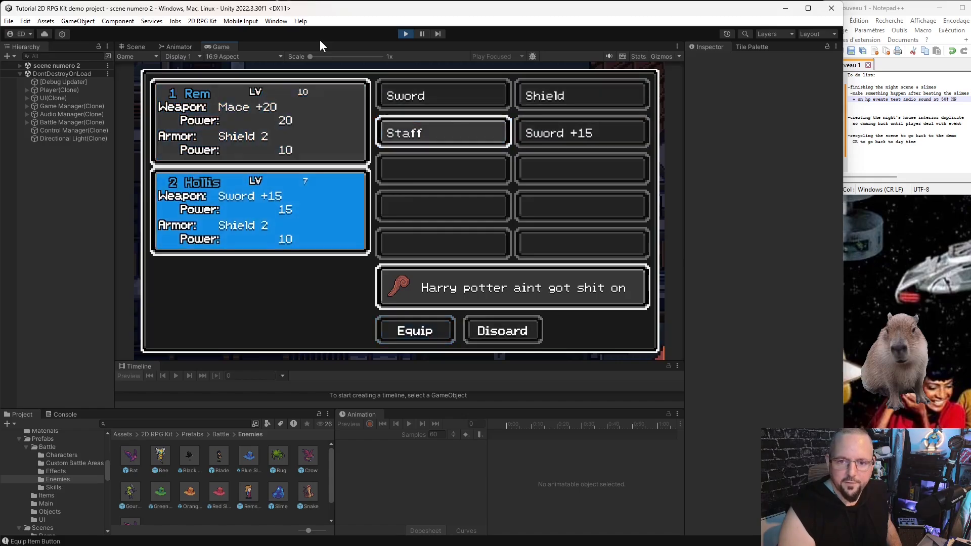
pyautogui.press('Return')
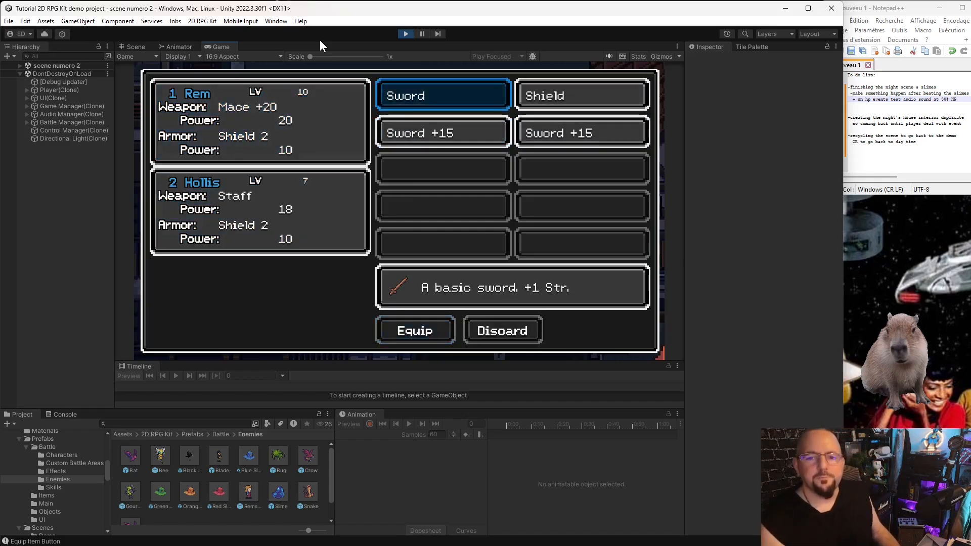
pyautogui.press('Escape')
pyautogui.press('Escape')
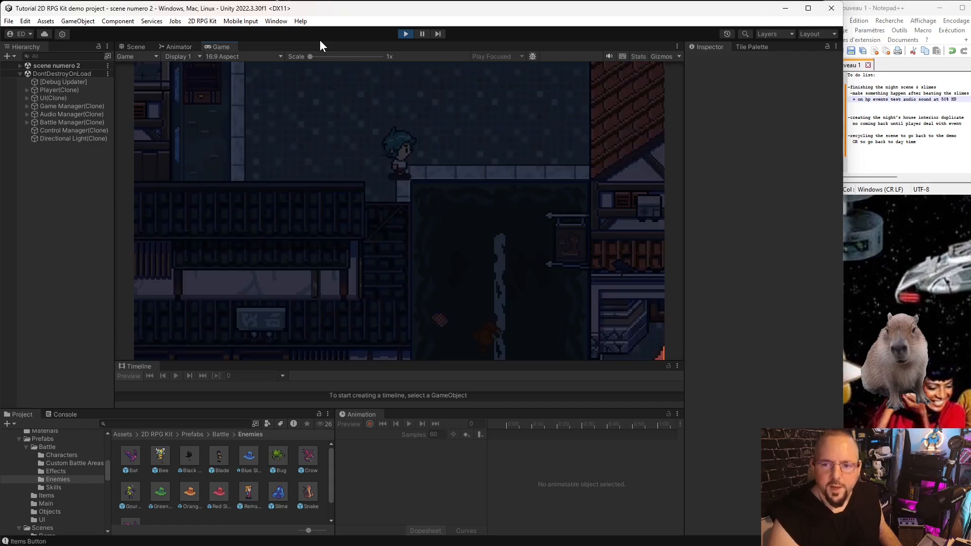
# Walk Rem down to the street and past the Green Slime toward the save point
pyautogui.press('Right')
pyautogui.press('Down')
pyautogui.press('Down')
pyautogui.press('Left')
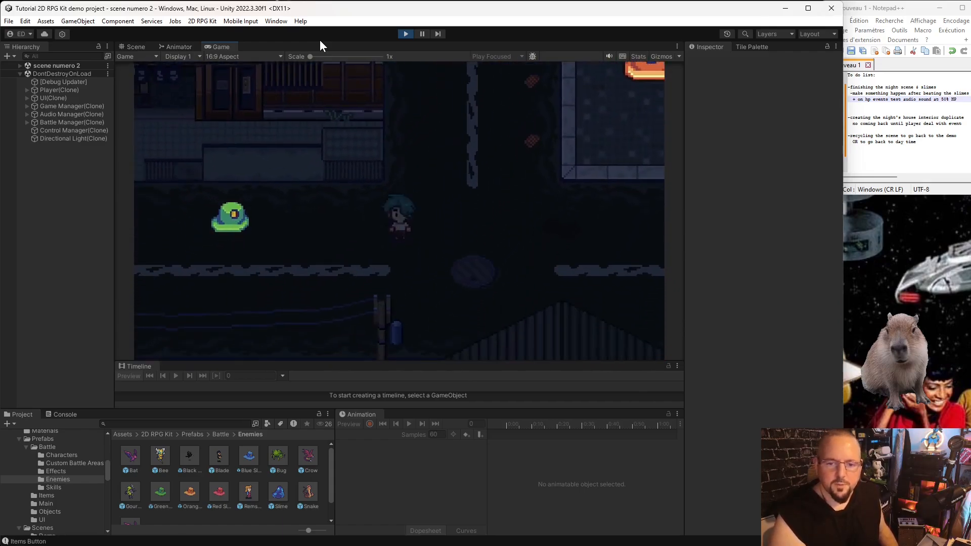
pyautogui.press('Up')
pyautogui.press('Up')
pyautogui.press('Left')
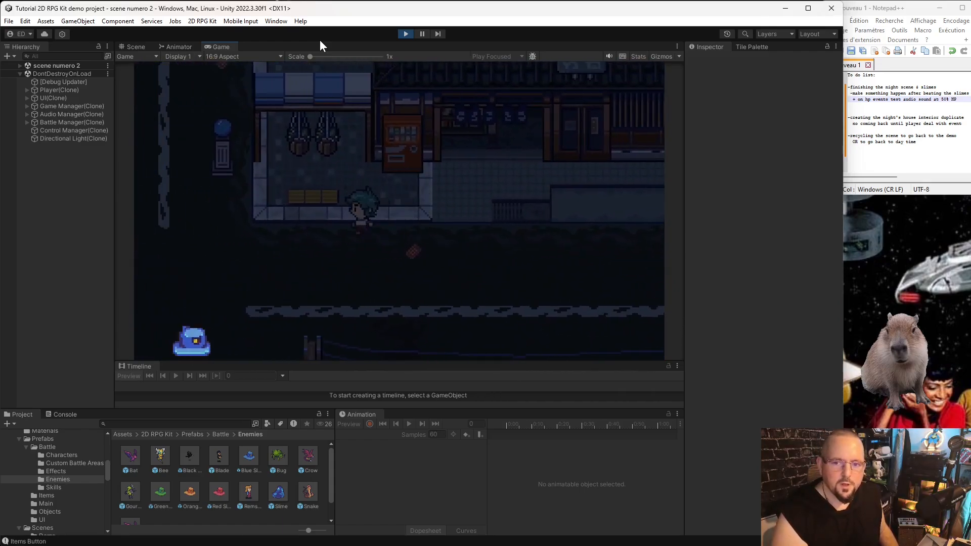
pyautogui.press('Escape')
pyautogui.press('Return')
pyautogui.press('Escape')
pyautogui.press('Escape')
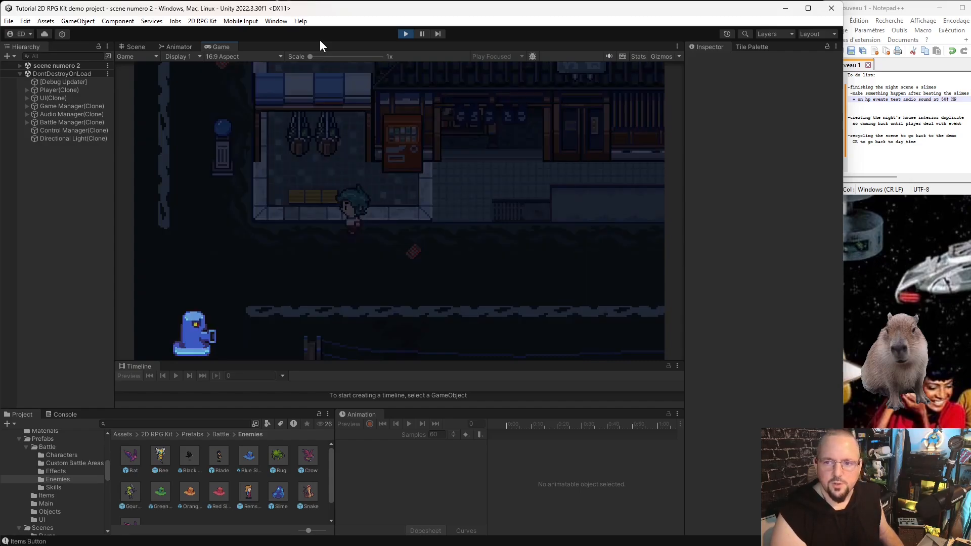
# Walk up to the save point beside the shop and save the game
pyautogui.press('Up')
pyautogui.press('Return')
pyautogui.press('Return')
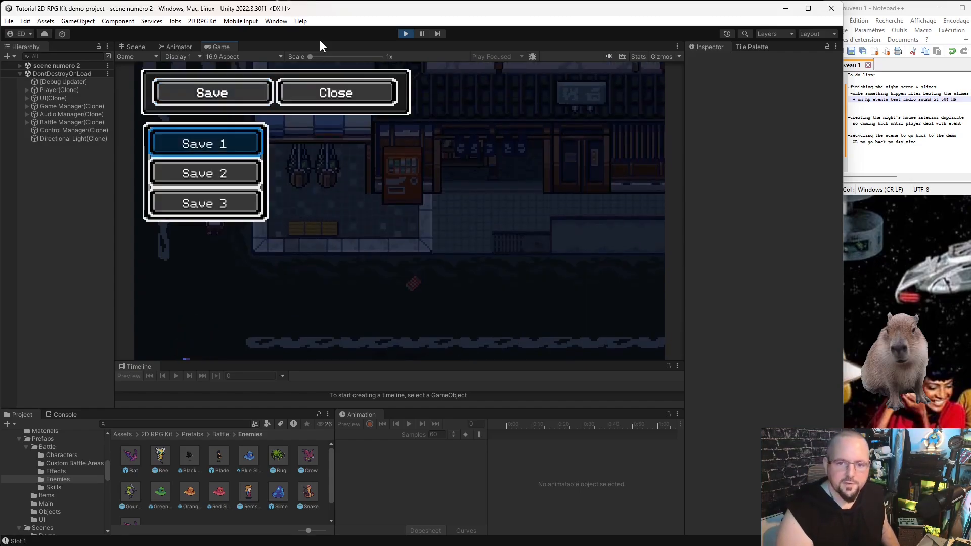
pyautogui.press('Down')
pyautogui.press('Return')
pyautogui.press('Left')
pyautogui.press('Return')
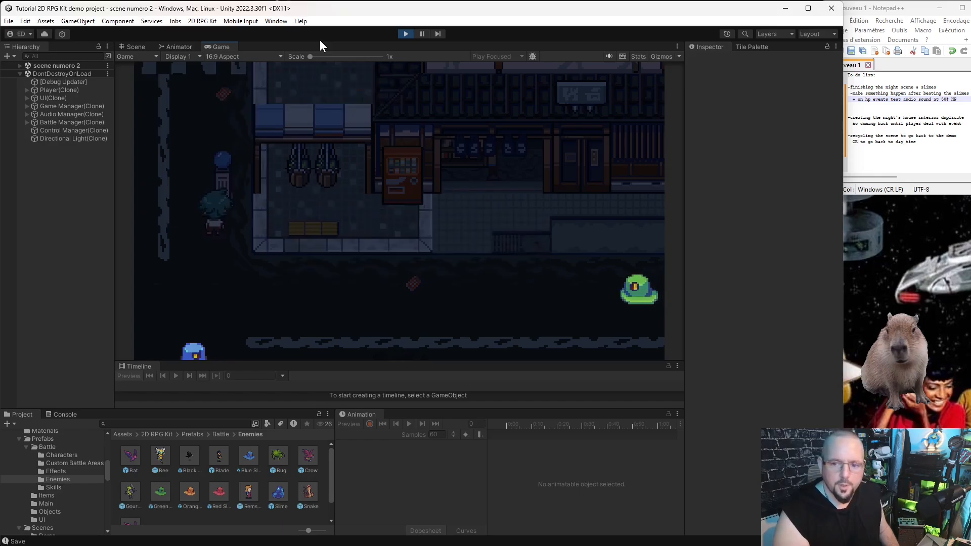
# Walk Rem around the Green Slime and up the street to start the Orange Slime battle
pyautogui.press('Down')
pyautogui.press('Right')
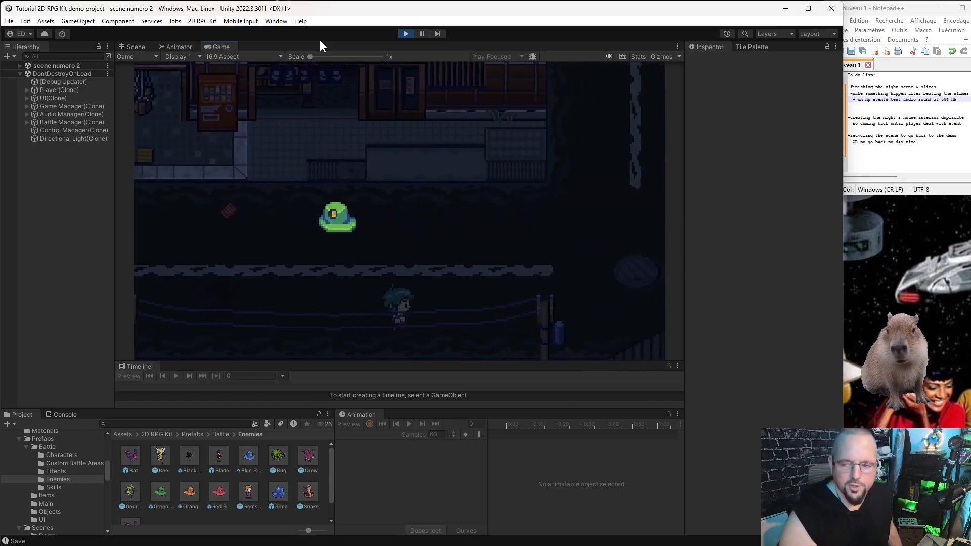
pyautogui.press('Up')
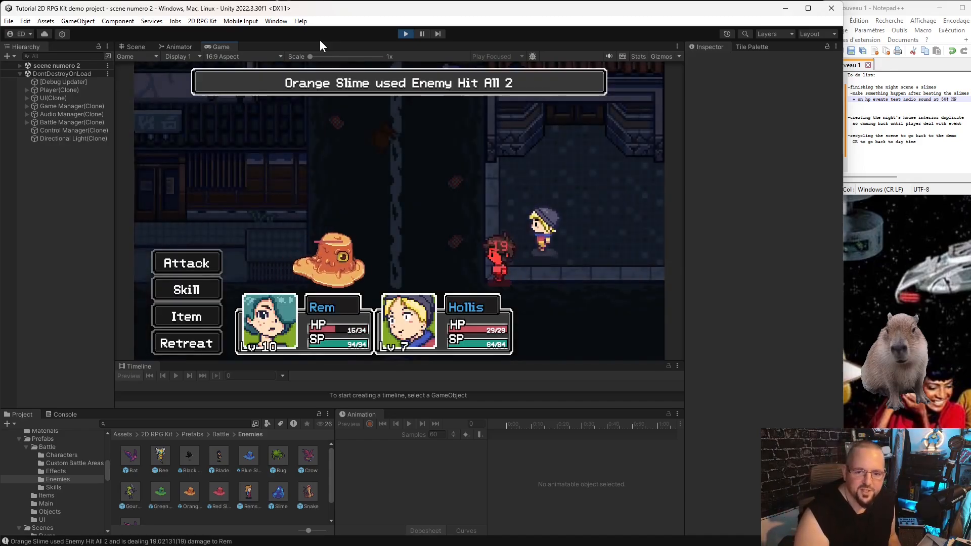
# Have Rem use the Poison skill on the Orange Slime
pyautogui.press('Down')
pyautogui.press('Return')
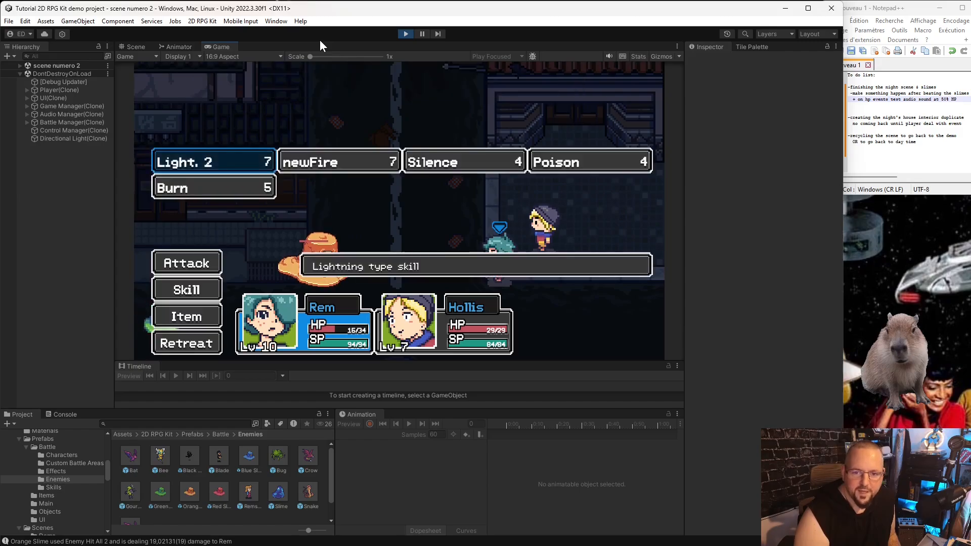
pyautogui.press('Right')
pyautogui.press('Right')
pyautogui.press('Right')
pyautogui.press('Return')
pyautogui.press('Return')
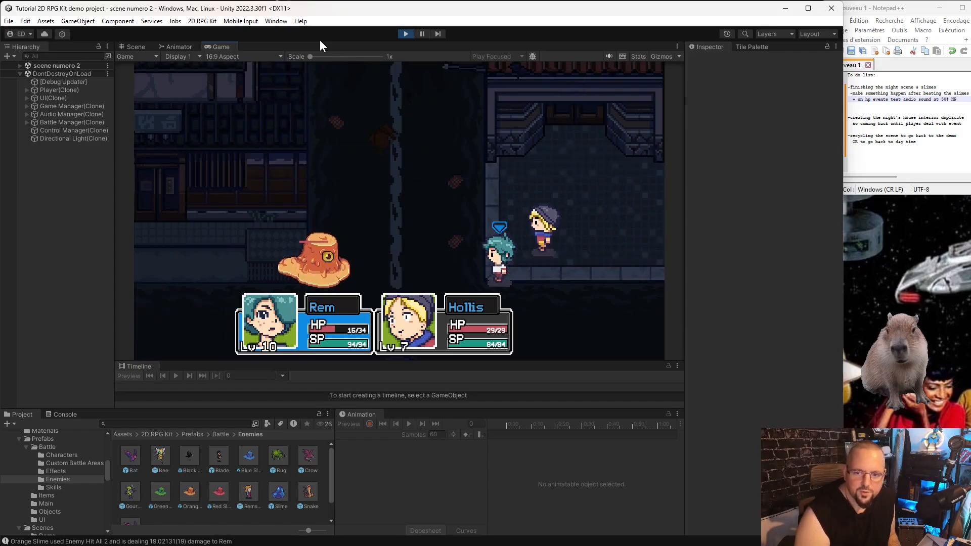
# Have Hollis use the Silence skill on the Orange Slime
pyautogui.press('Down')
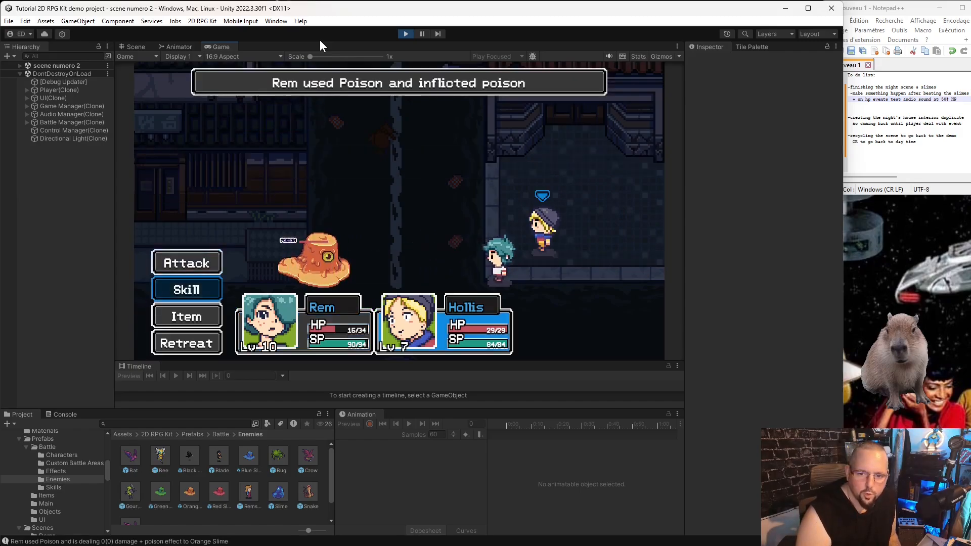
pyautogui.press('Return')
pyautogui.press('Right')
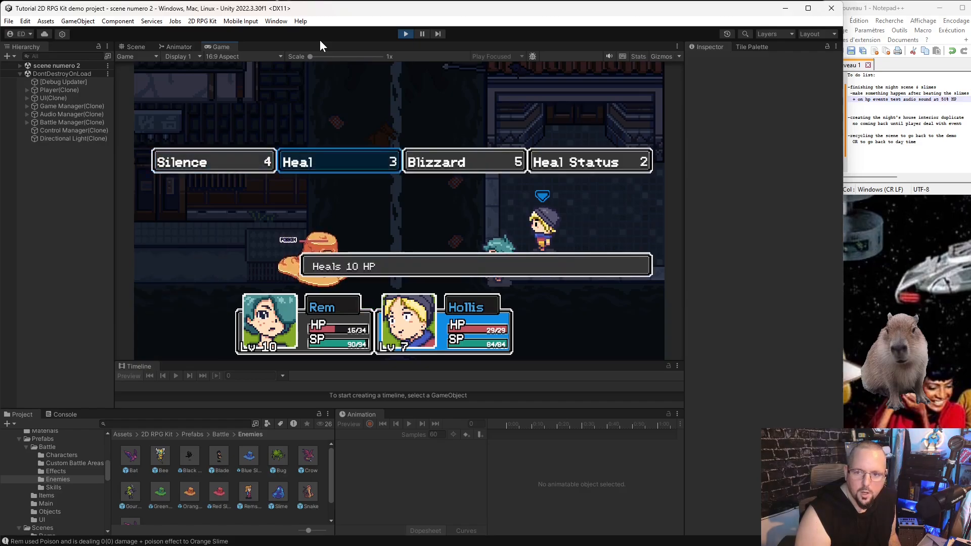
pyautogui.press('Right')
pyautogui.press('Right')
pyautogui.press('Left')
pyautogui.press('Left')
pyautogui.press('Left')
pyautogui.press('Return')
pyautogui.press('Return')
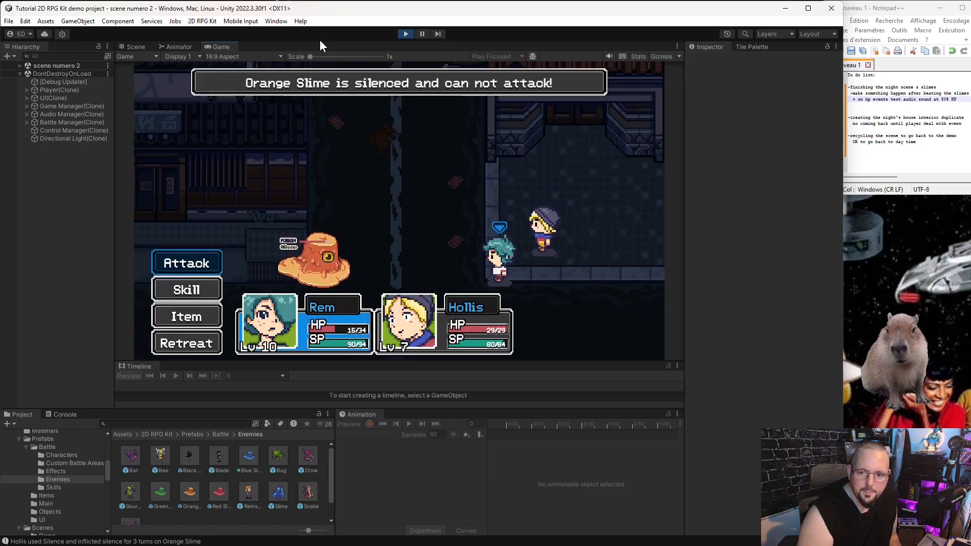
# Have Rem use the Light. 2 skill on the Orange Slime
pyautogui.press('Down')
pyautogui.press('Return')
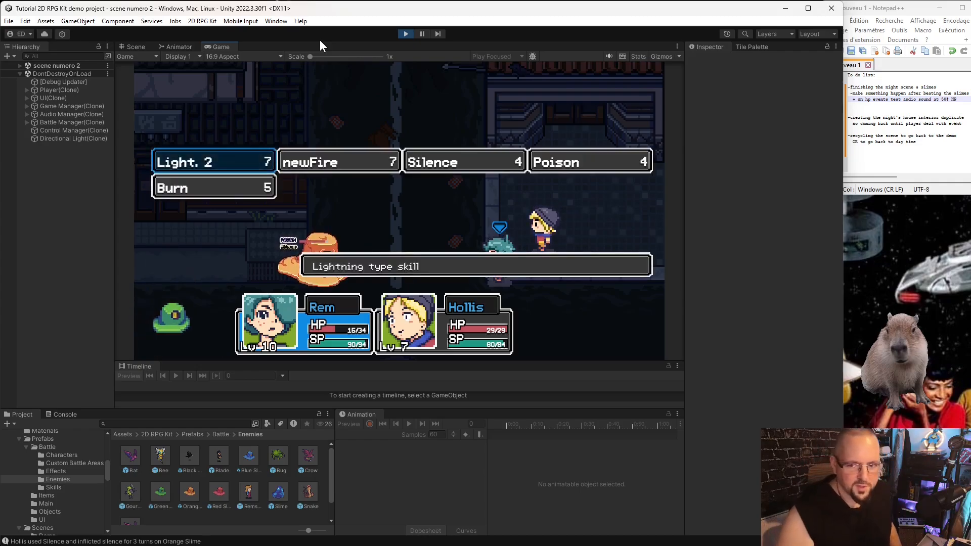
pyautogui.press('Return')
pyautogui.press('Return')
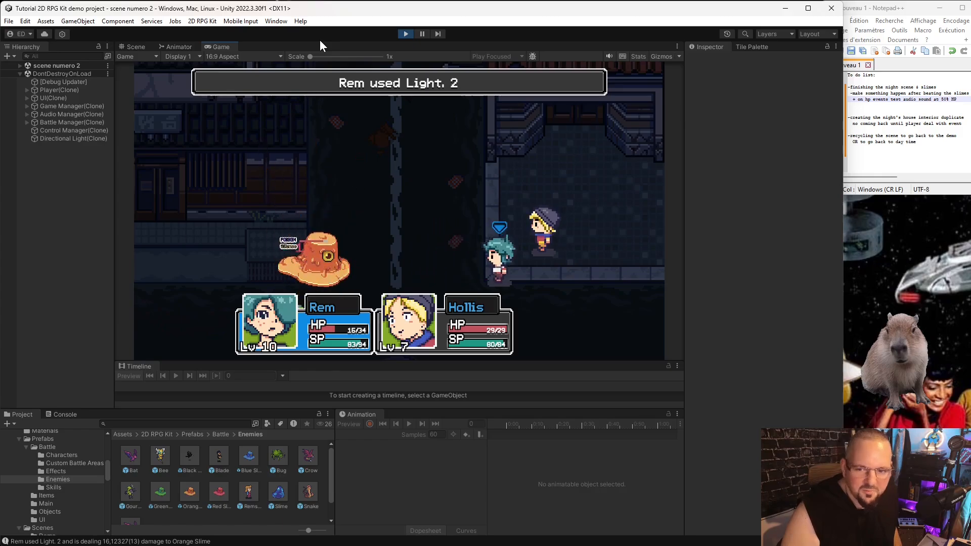
# Have Hollis use the Heal skill on Rem
pyautogui.press('Down')
pyautogui.press('Return')
pyautogui.press('Right')
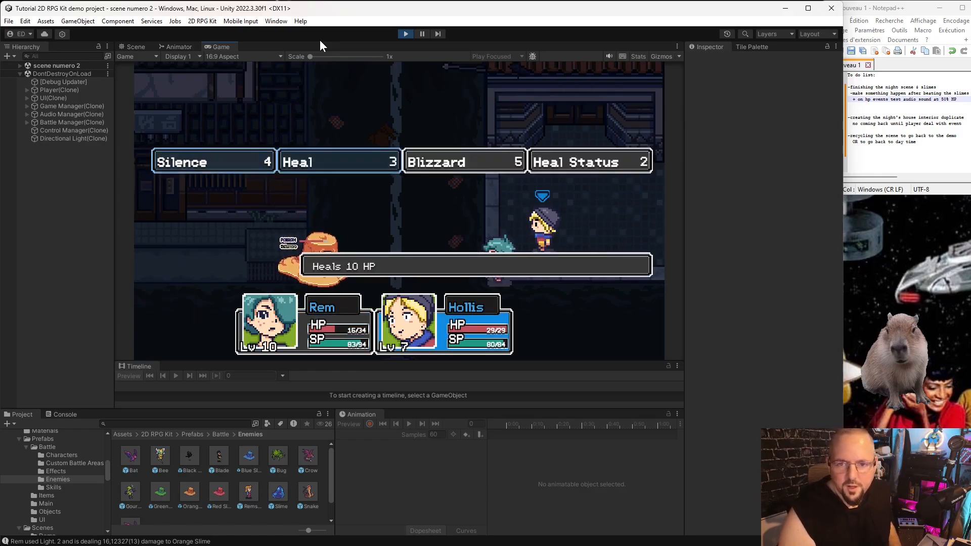
pyautogui.press('Return')
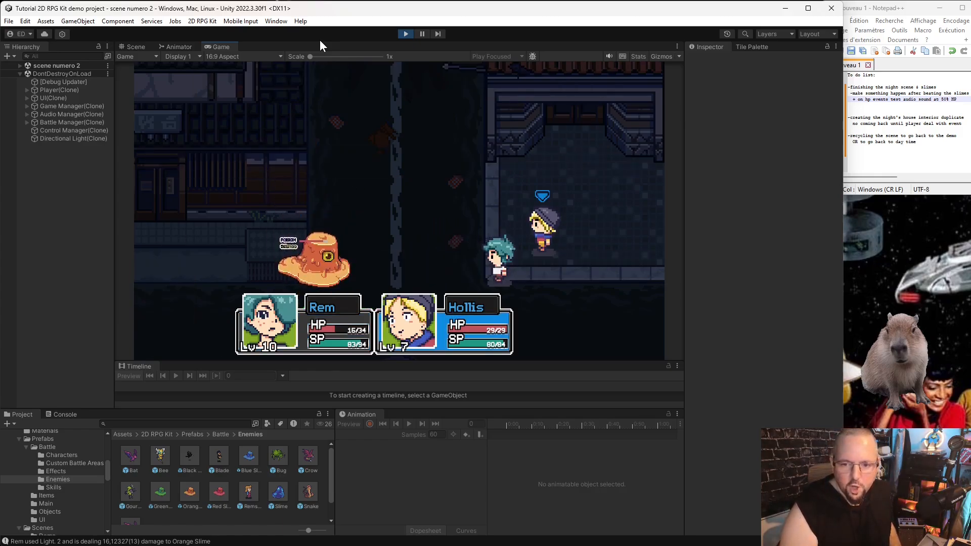
pyautogui.press('Return')
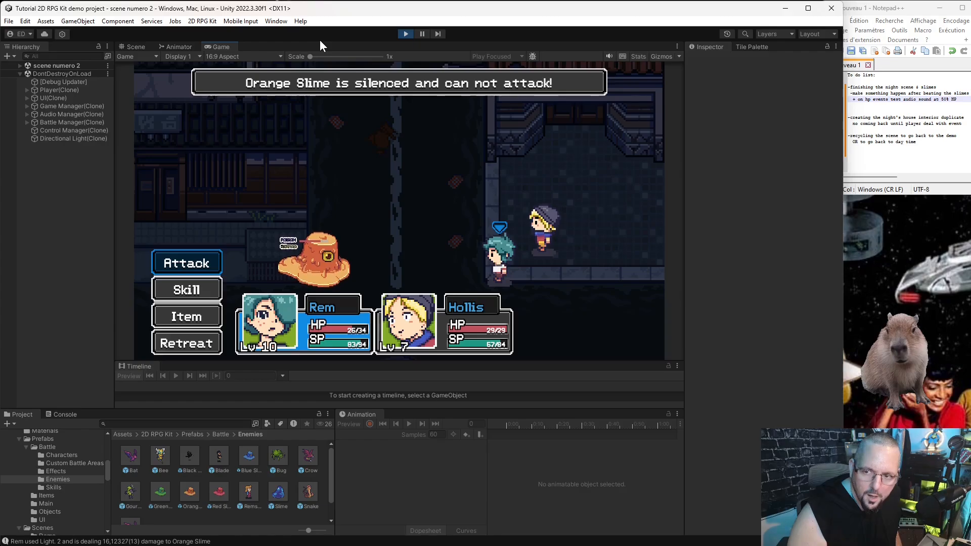
# Have Rem use the Light. 2 skill on the silenced Orange Slime again
pyautogui.press('Down')
pyautogui.press('Return')
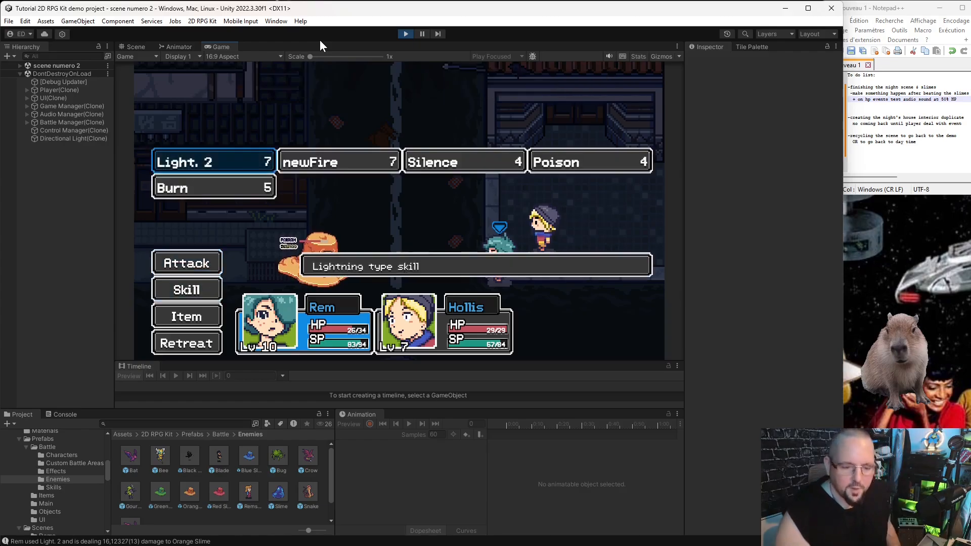
pyautogui.press('Return')
pyautogui.press('Return')
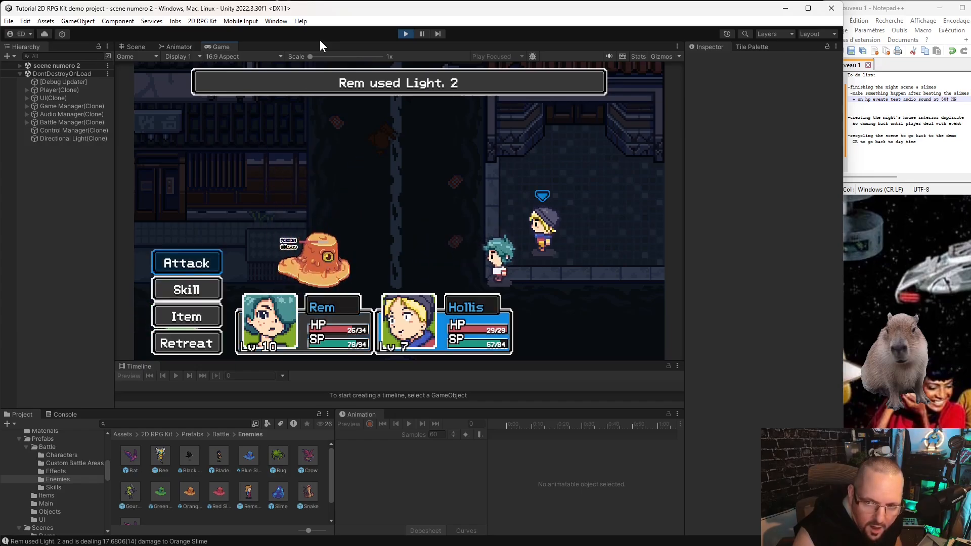
# Have Hollis use the Heal skill on Rem once more
pyautogui.press('Down')
pyautogui.press('Return')
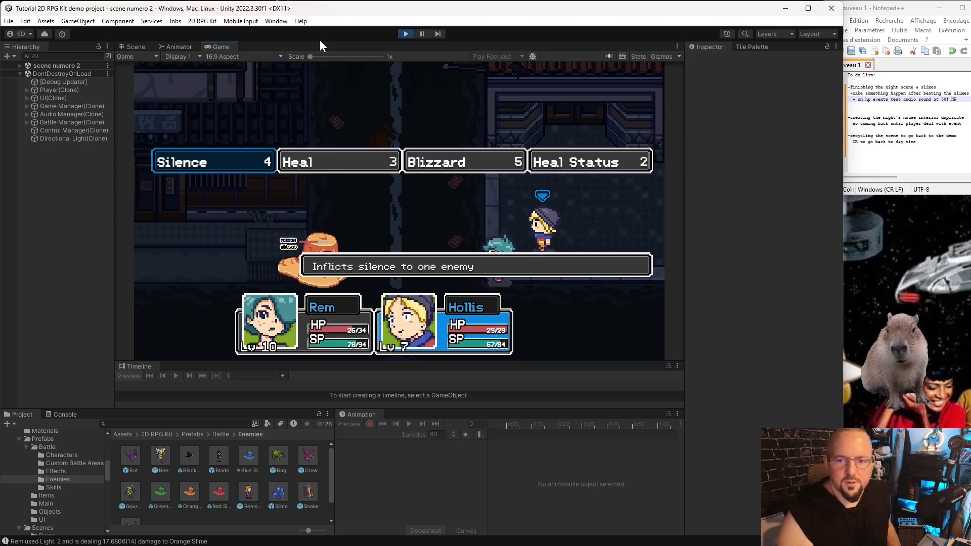
pyautogui.press('Right')
pyautogui.press('Return')
pyautogui.press('Return')
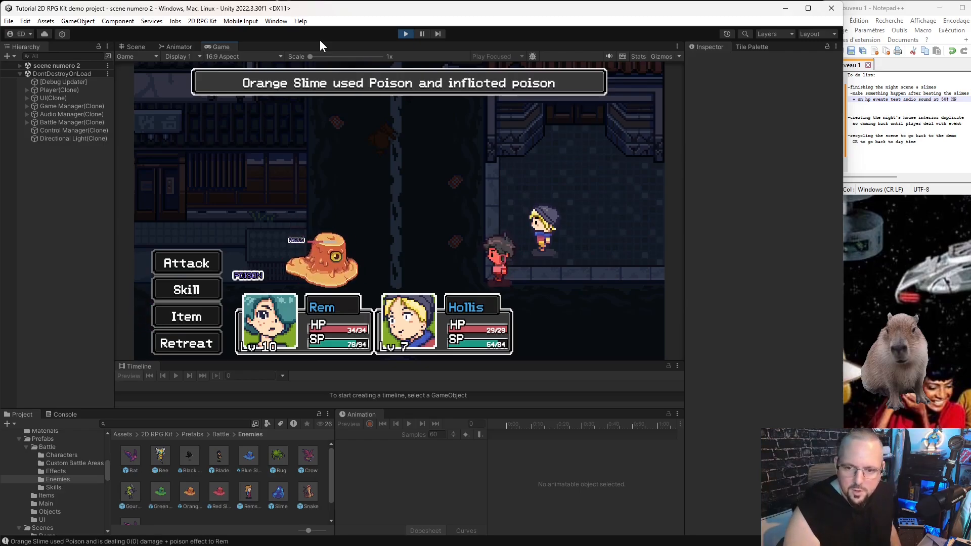
# Have the poisoned Rem use the Light. 2 skill on the Orange Slime
pyautogui.press('Down')
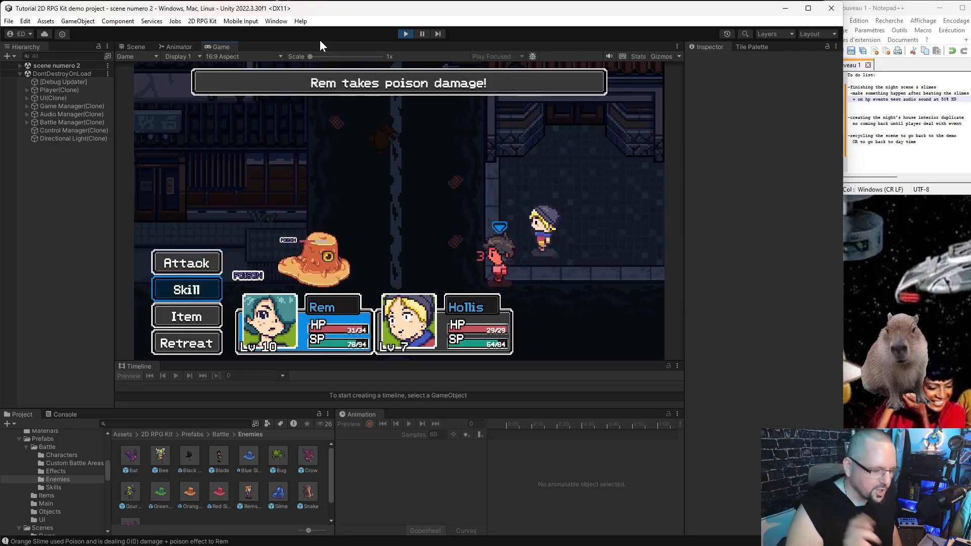
pyautogui.press('Return')
pyautogui.press('Return')
pyautogui.press('Return')
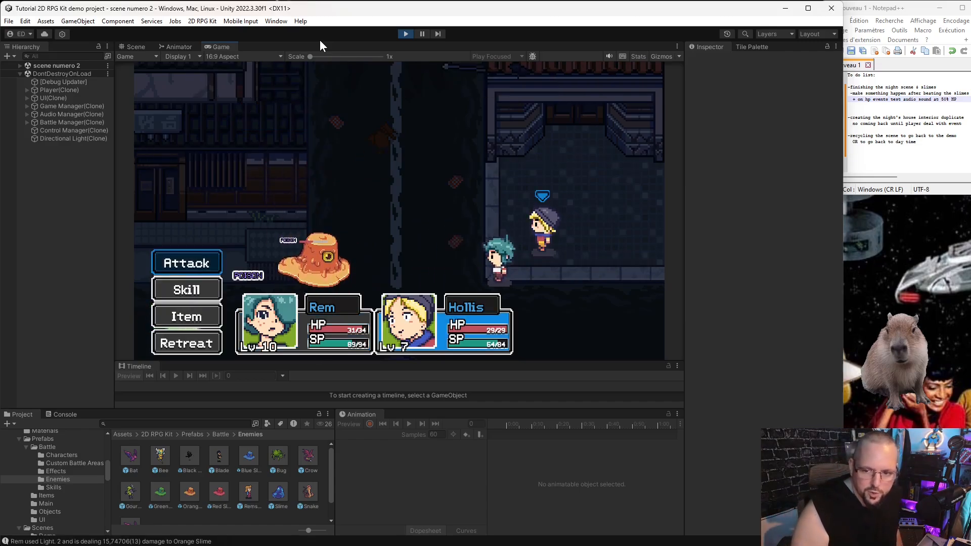
# Have Hollis use the Blizzard skill on the Orange Slime
pyautogui.press('Down')
pyautogui.press('Return')
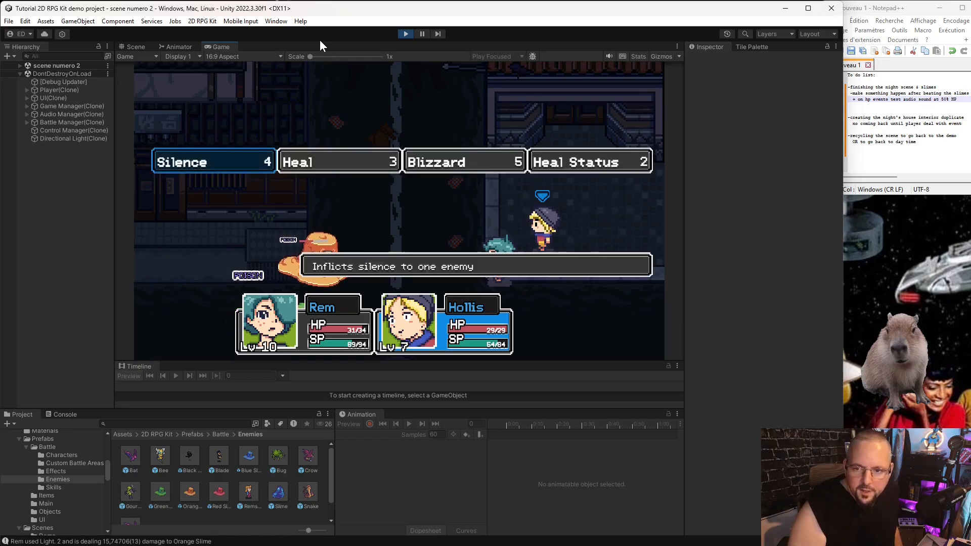
pyautogui.press('Right')
pyautogui.press('Right')
pyautogui.press('Return')
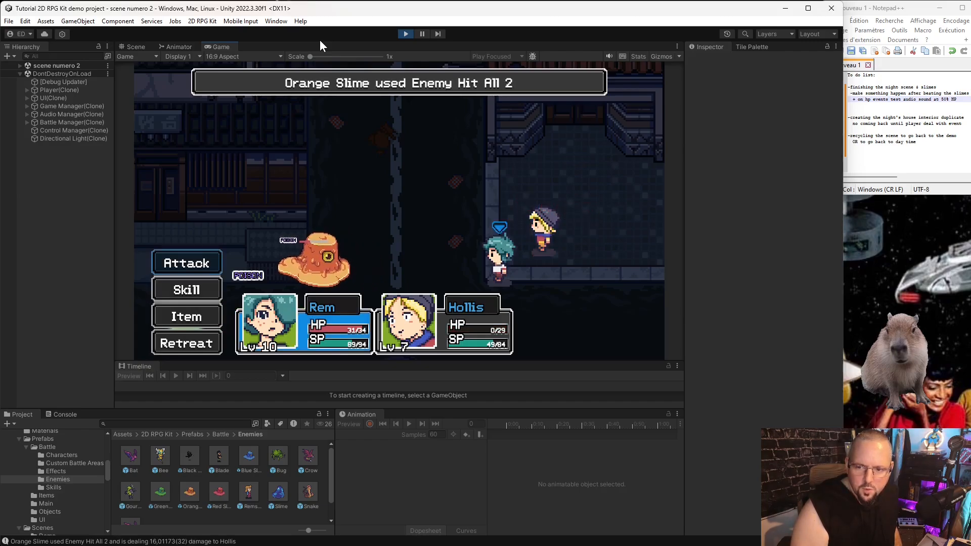
# Have Rem use Light. 2 on the Orange Slime for two more turns and stop the play test once the battle ends
pyautogui.press('Down')
pyautogui.press('Return')
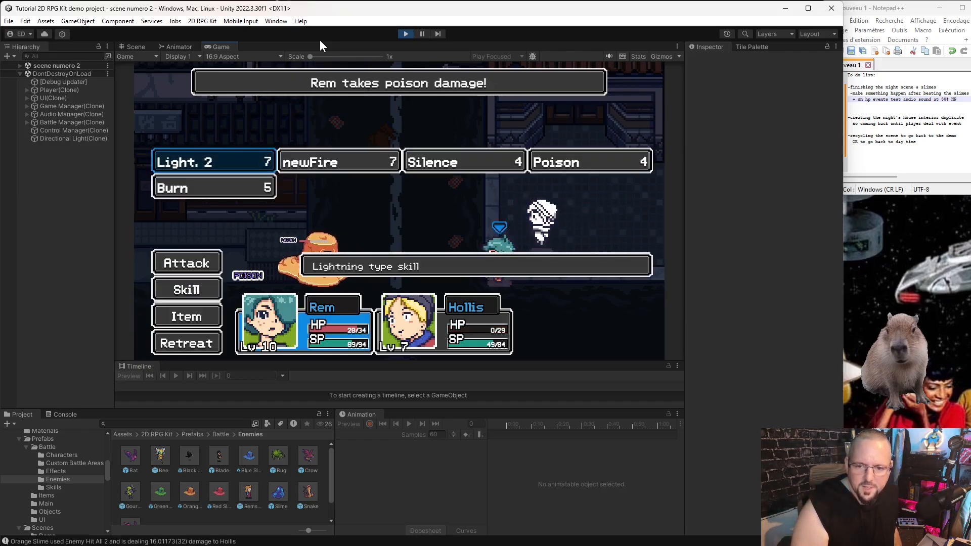
pyautogui.press('Return')
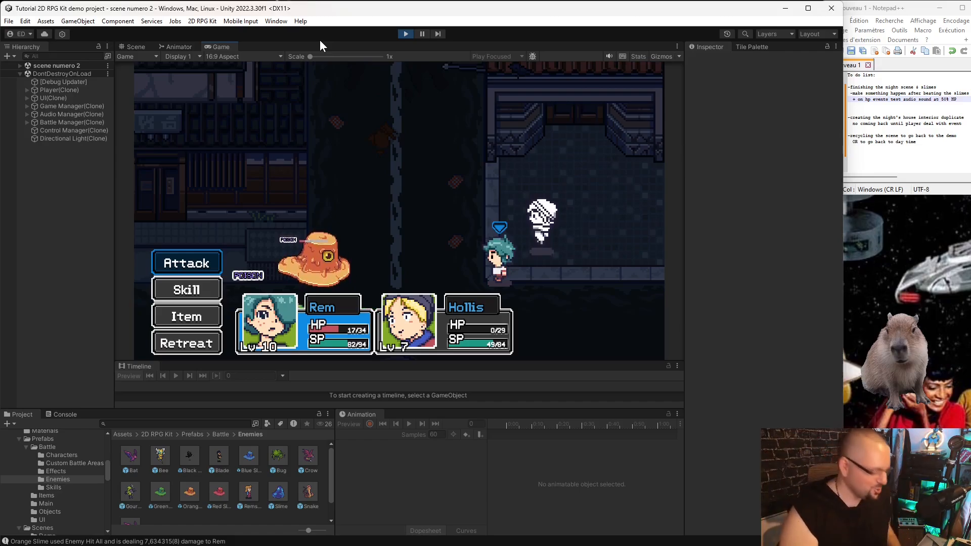
pyautogui.press('Down')
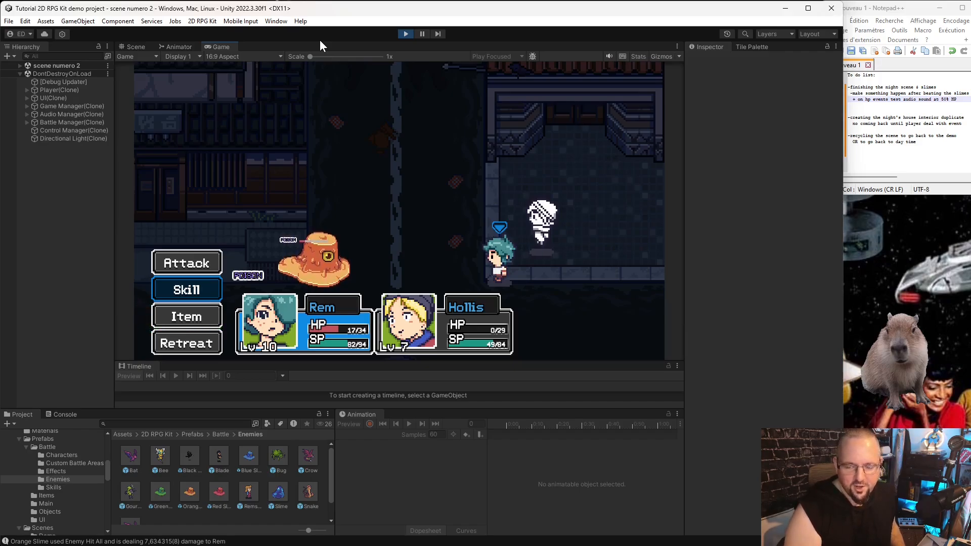
pyautogui.press('Return')
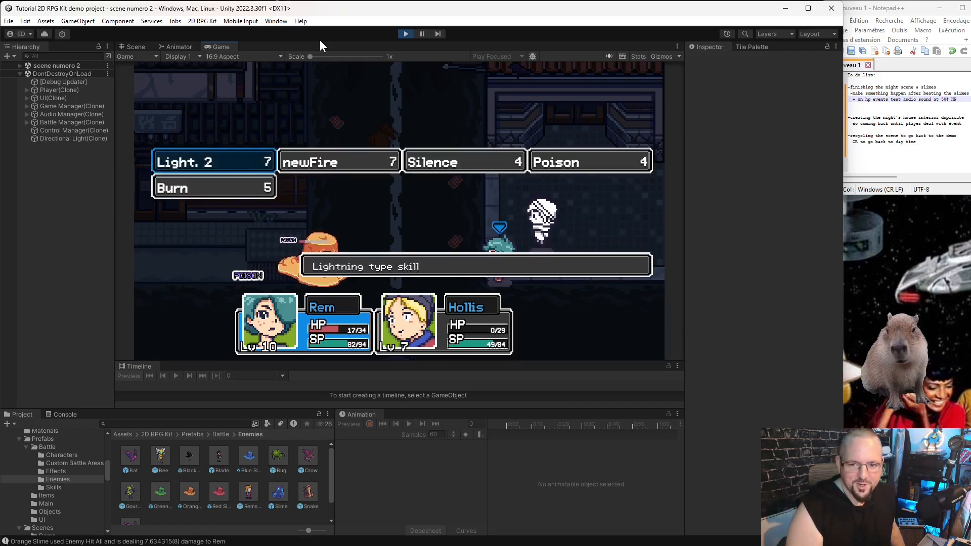
pyautogui.press('Return')
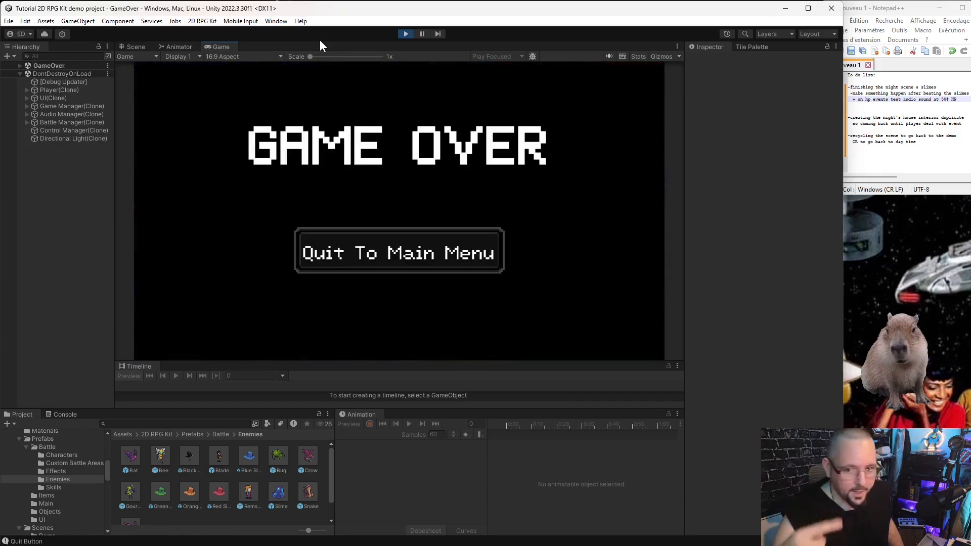
pyautogui.click(405, 33)
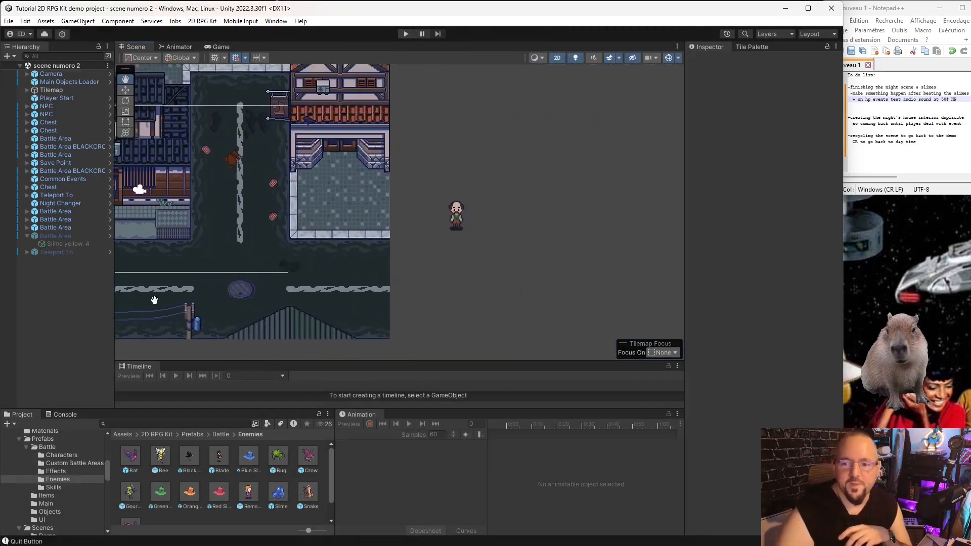
# Examine the Red Slime prefab's difficulty stats and its HP event lists
pyautogui.moveTo(247, 261); pyautogui.dragTo(628, 328, button='middle')
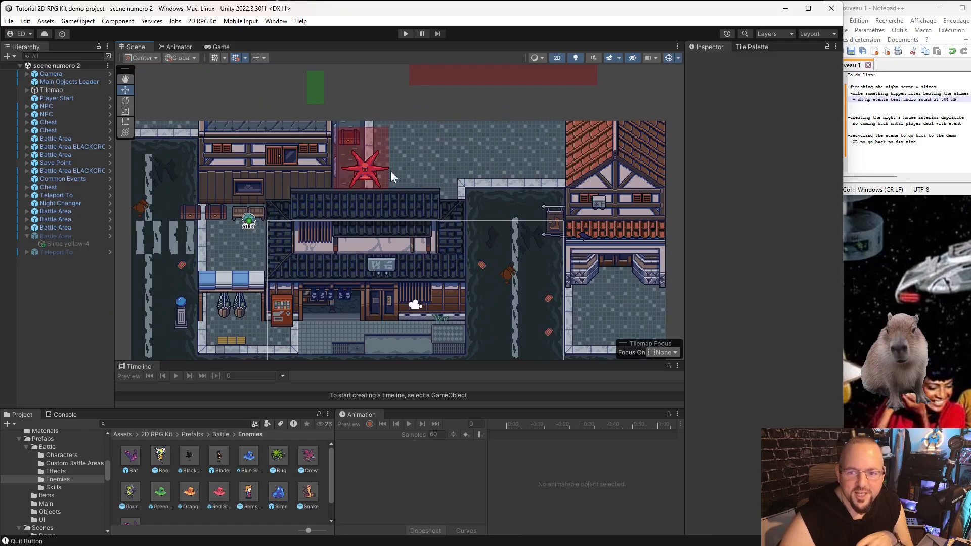
pyautogui.moveTo(560, 302); pyautogui.dragTo(423, 230, button='middle')
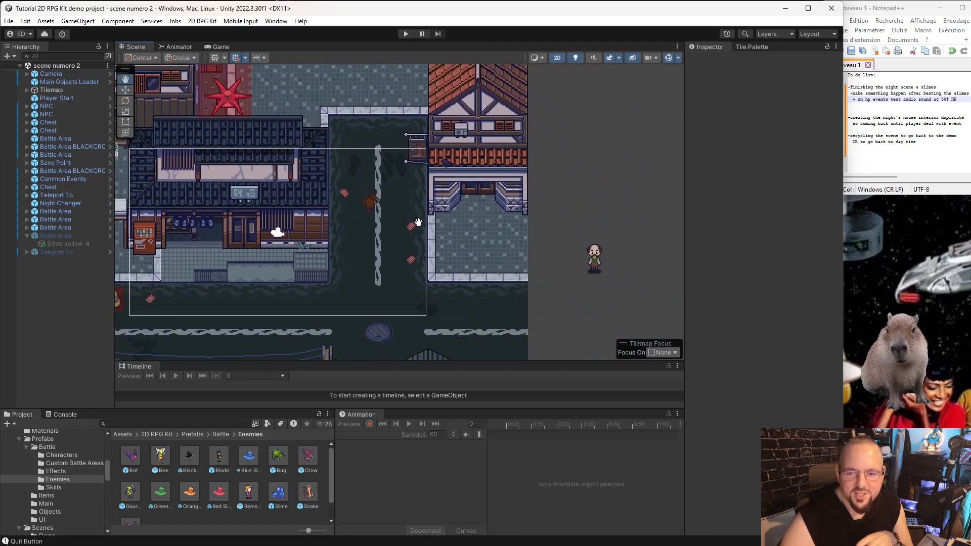
pyautogui.click(219, 493)
pyautogui.scroll(-5, 767, 286)
pyautogui.scroll(-13, 757, 291)
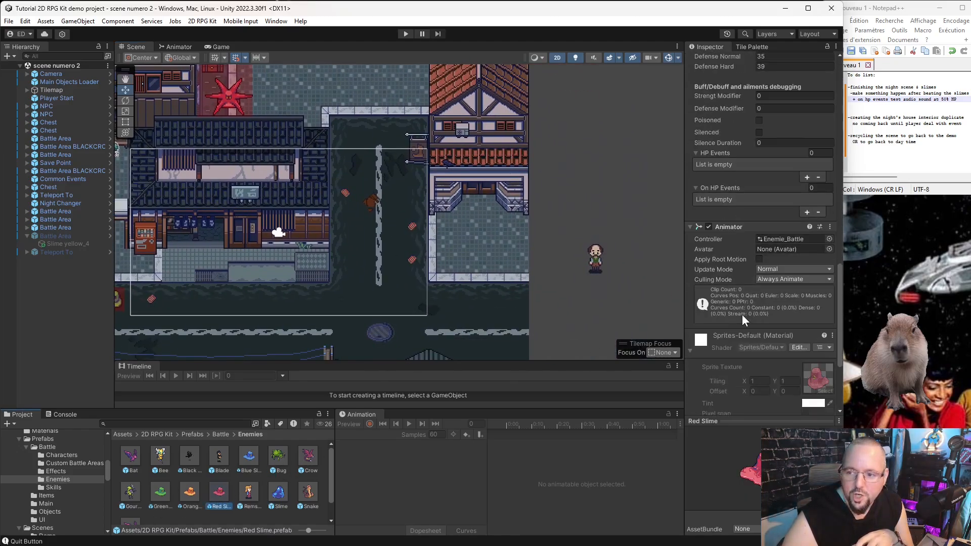
pyautogui.scroll(8, 774, 293)
pyautogui.scroll(10, 781, 273)
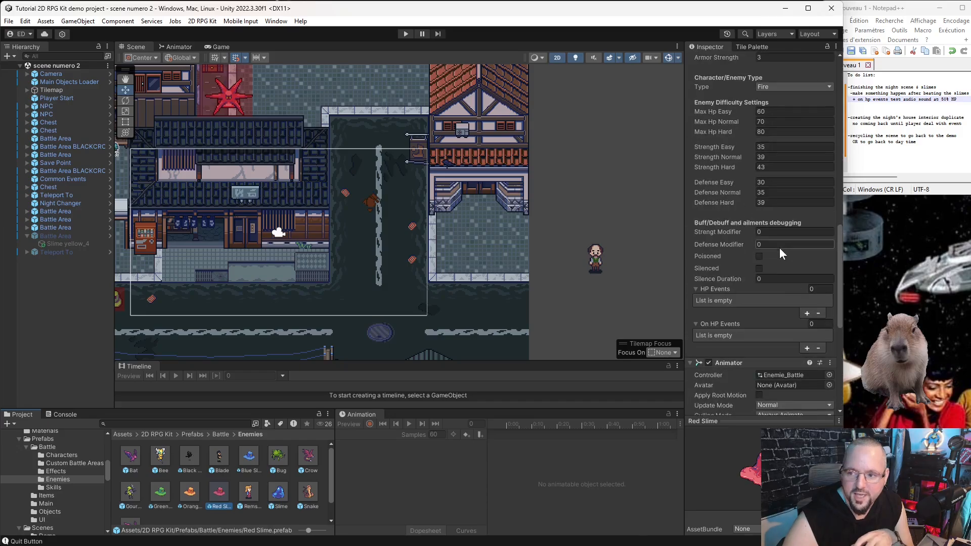
pyautogui.scroll(-10, 791, 283)
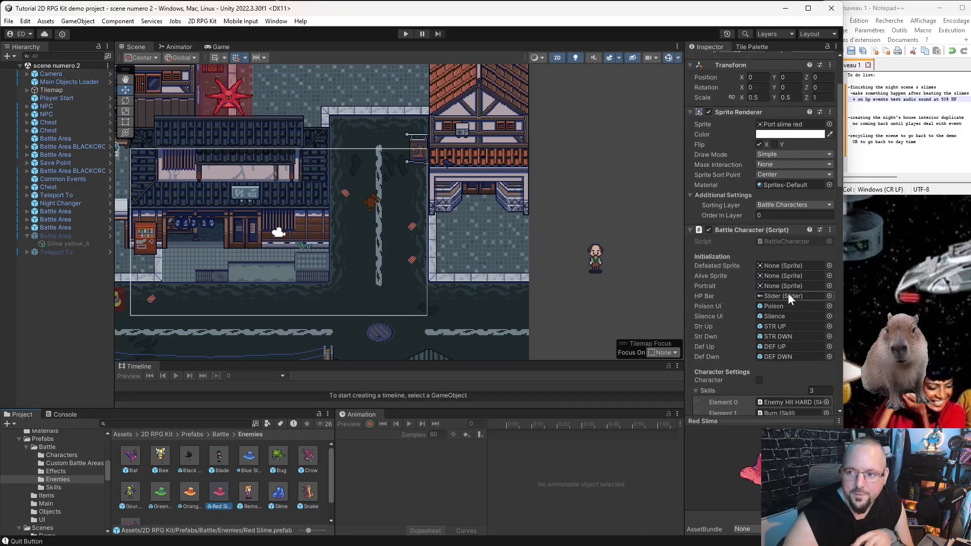
pyautogui.scroll(-3, 787, 280)
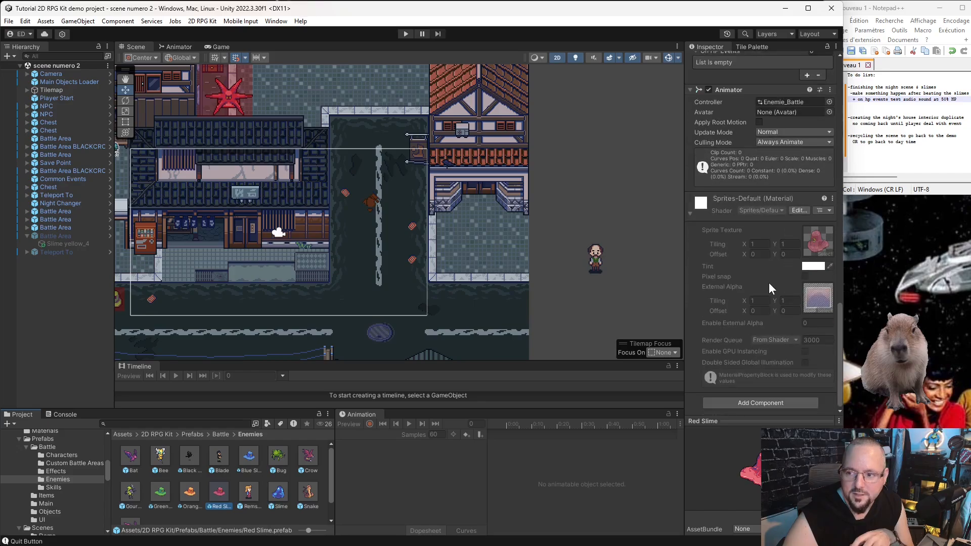
pyautogui.scroll(7, 769, 283)
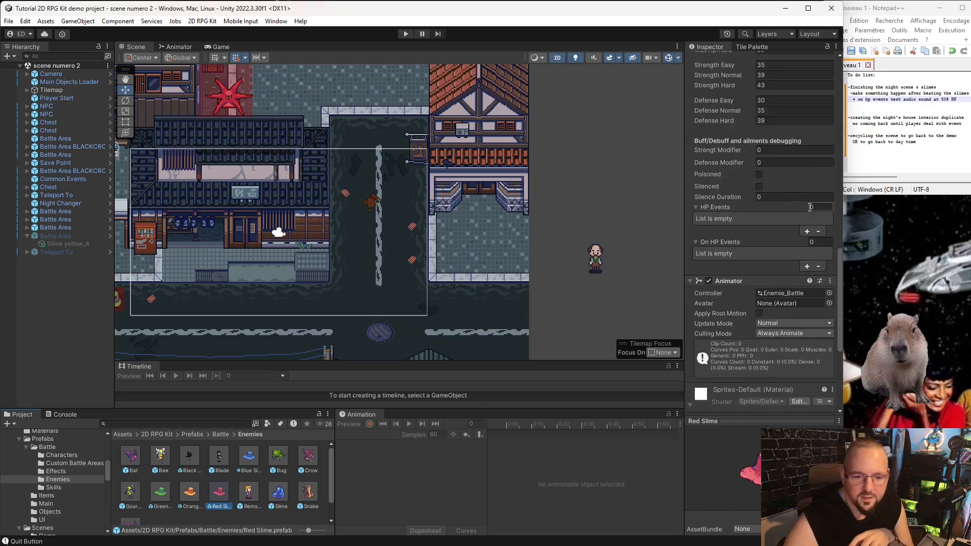
# Set the Orange Slime prefab's HP Events Element 0 threshold to 85
pyautogui.click(185, 498)
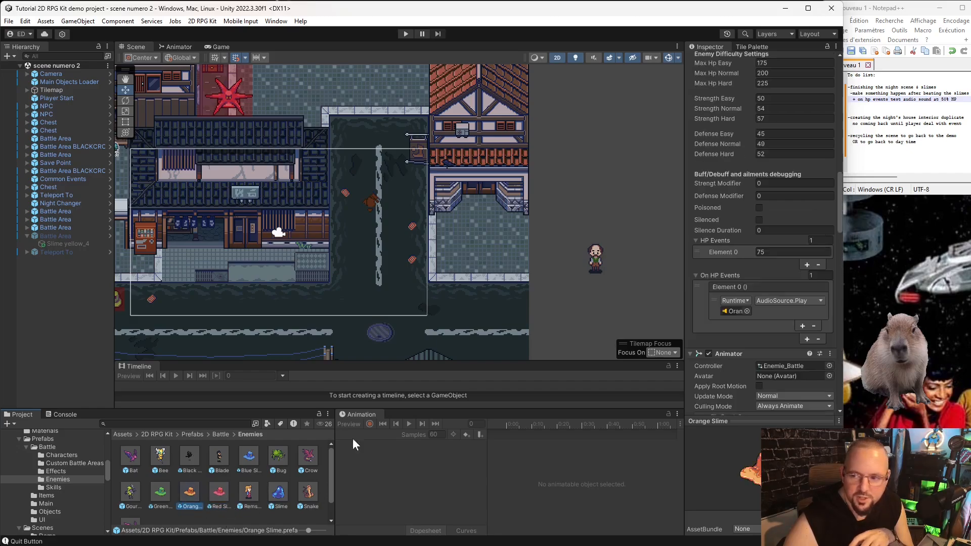
pyautogui.click(766, 252)
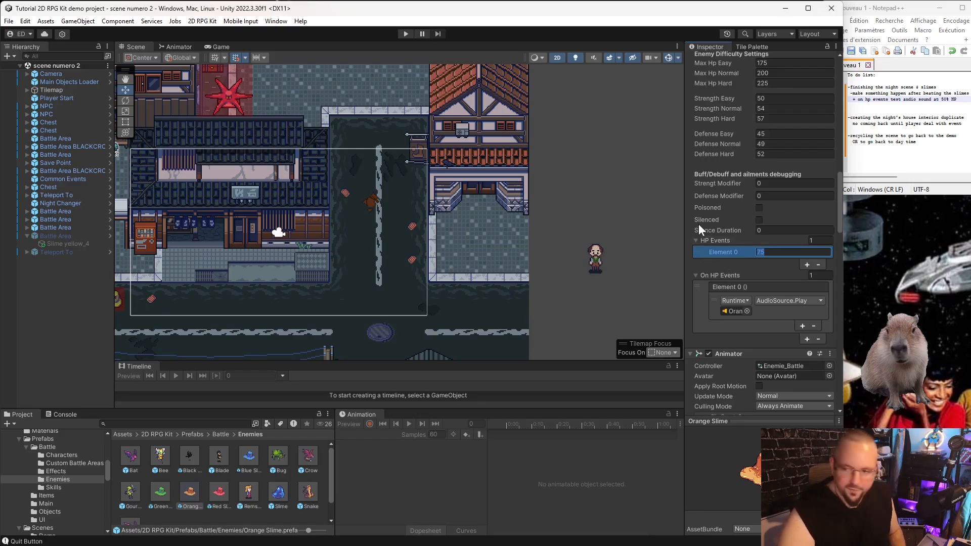
pyautogui.write('85')
pyautogui.click(516, 469)
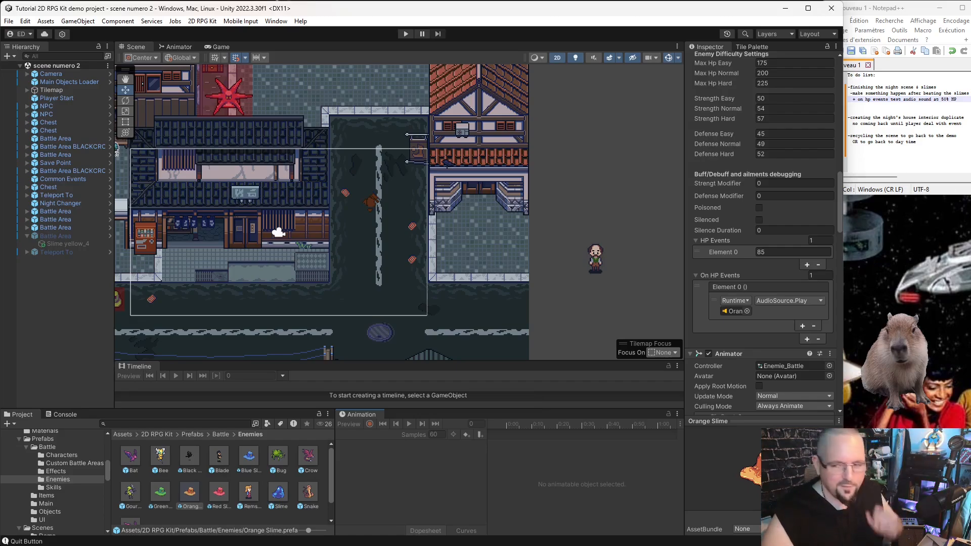
# Lower the volume of the Orange Slime's destroyRem audio source to 0.85 and save the scene
pyautogui.scroll(-10, 763, 318)
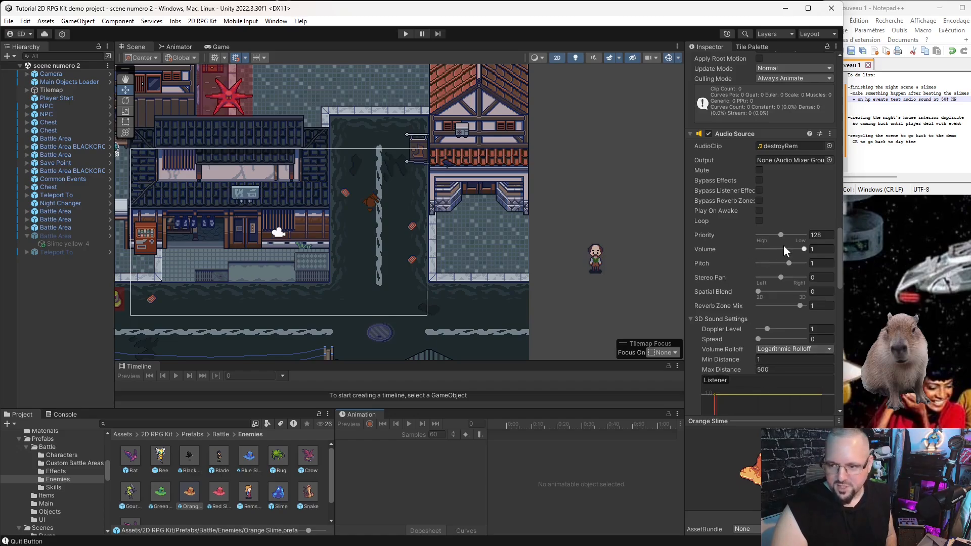
pyautogui.click(804, 249)
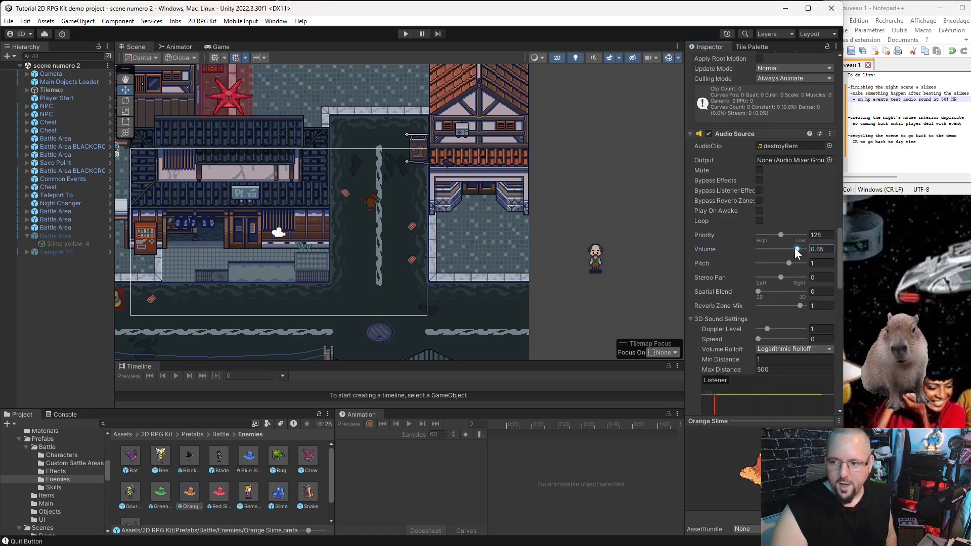
pyautogui.click(376, 497)
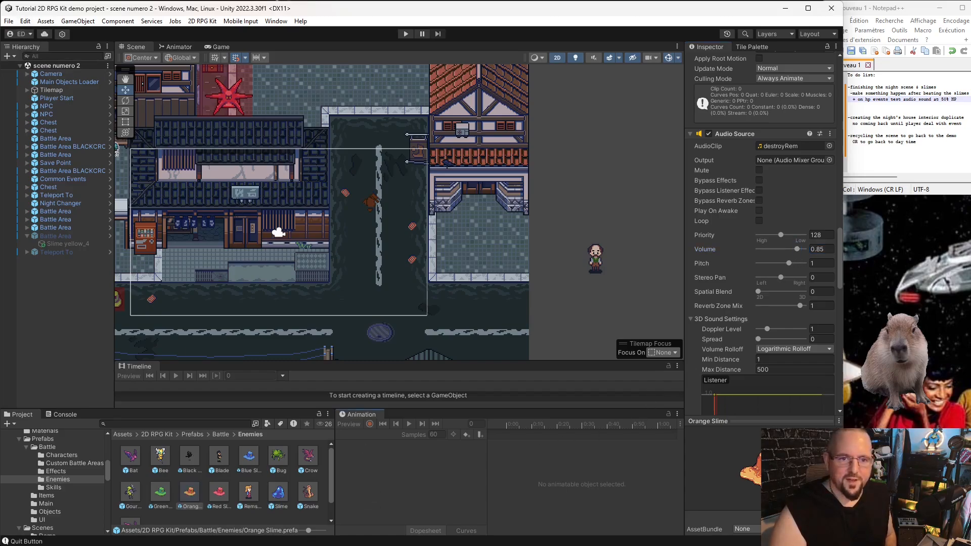
pyautogui.click(9, 20)
pyautogui.click(26, 71)
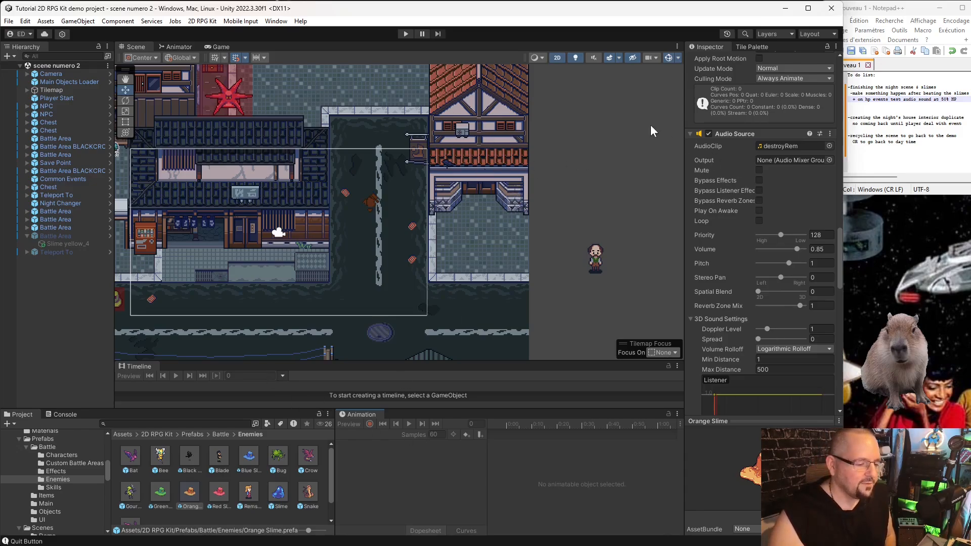
pyautogui.scroll(-4, 378, 269)
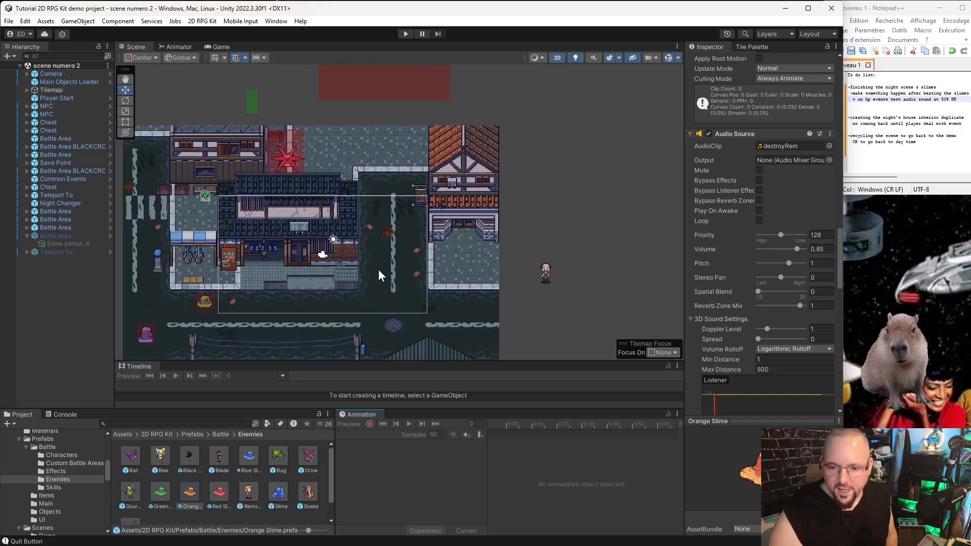
pyautogui.scroll(3, 484, 253)
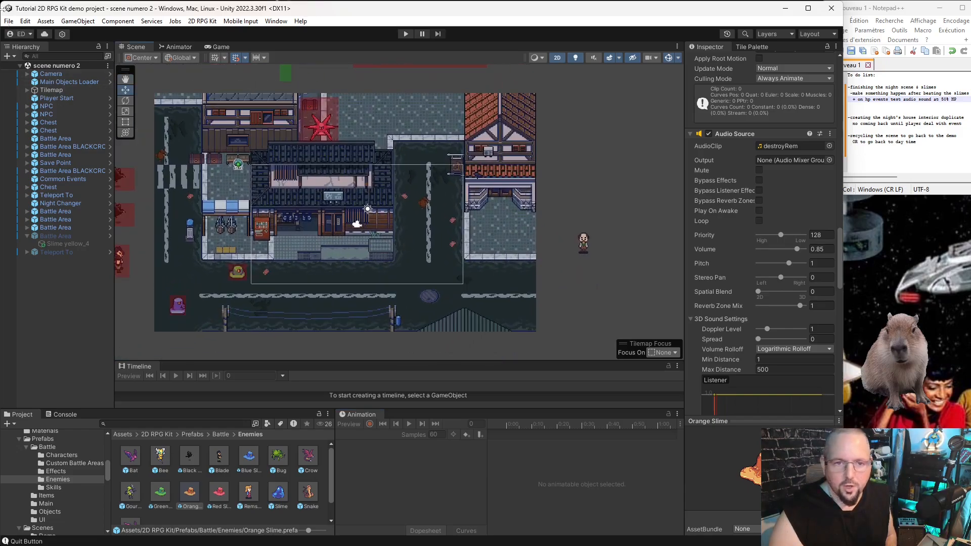
# Save the current scene and open the interior cyber house 2 scene from the Scenes/Demo folder
pyautogui.click(7, 21)
pyautogui.click(30, 73)
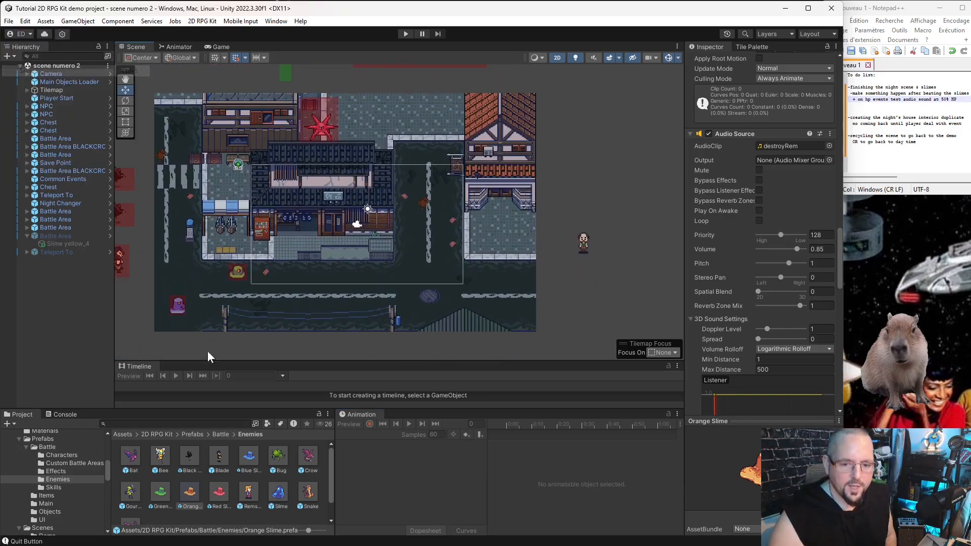
pyautogui.scroll(-3, 62, 515)
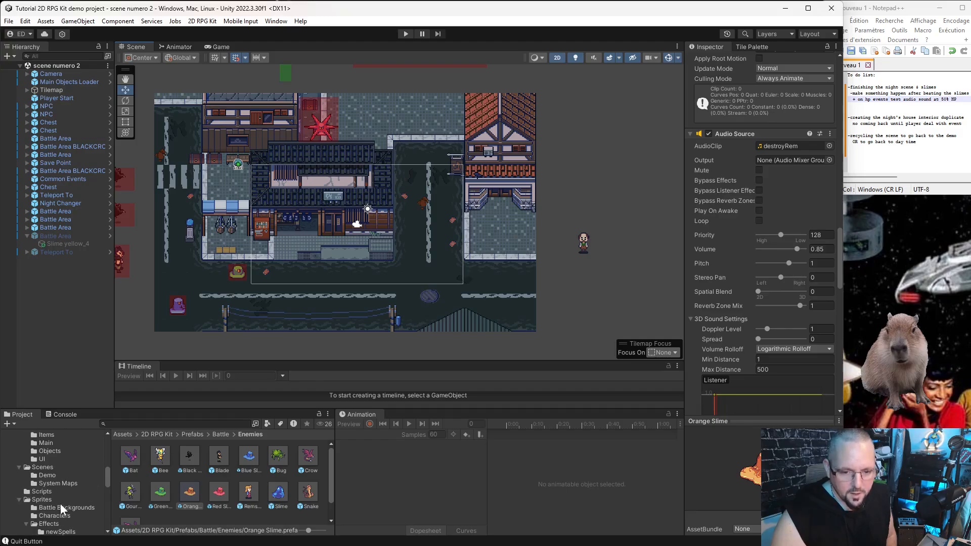
pyautogui.click(45, 476)
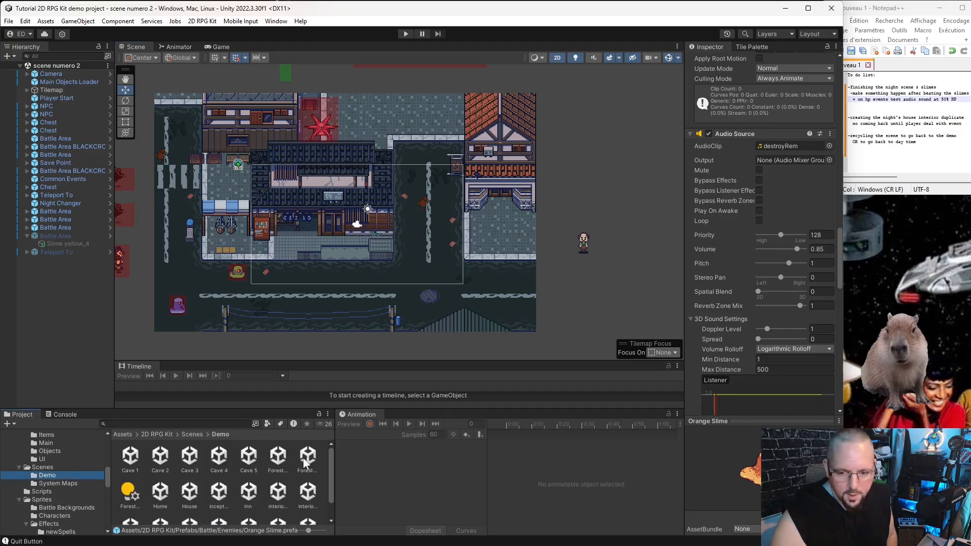
pyautogui.click(307, 497)
pyautogui.doubleClick(307, 497)
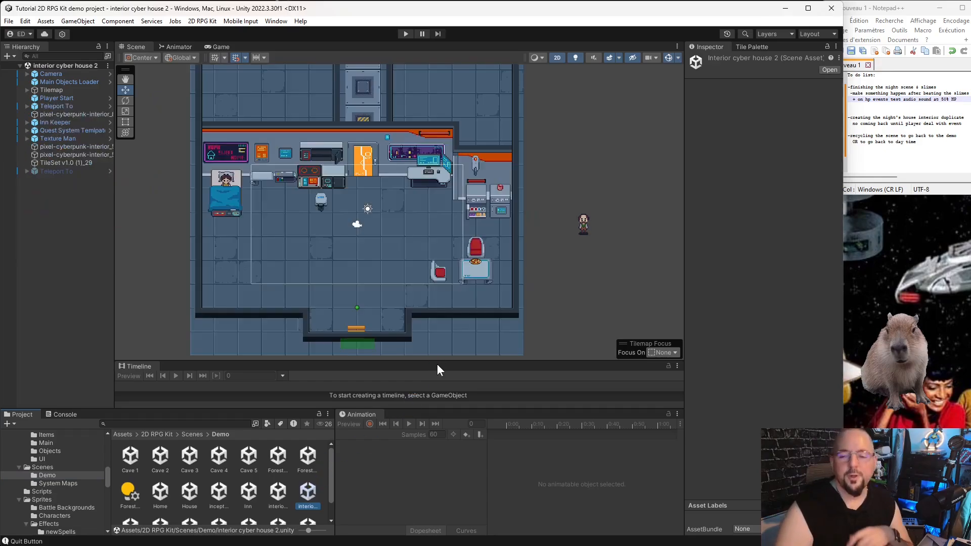
# Delete the Teleport To trigger just below the room's bottom doorway
pyautogui.scroll(2, 317, 292)
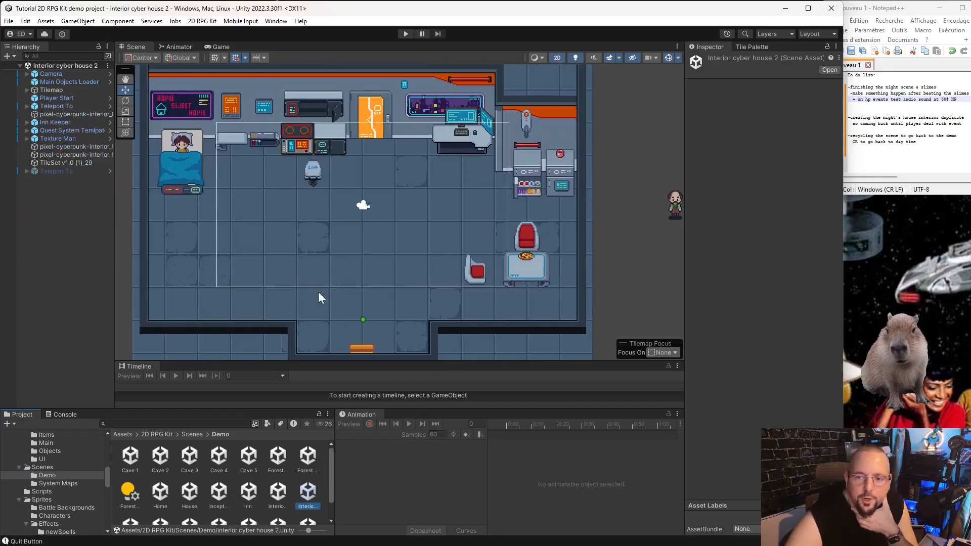
pyautogui.scroll(-4, 320, 319)
pyautogui.scroll(2, 378, 311)
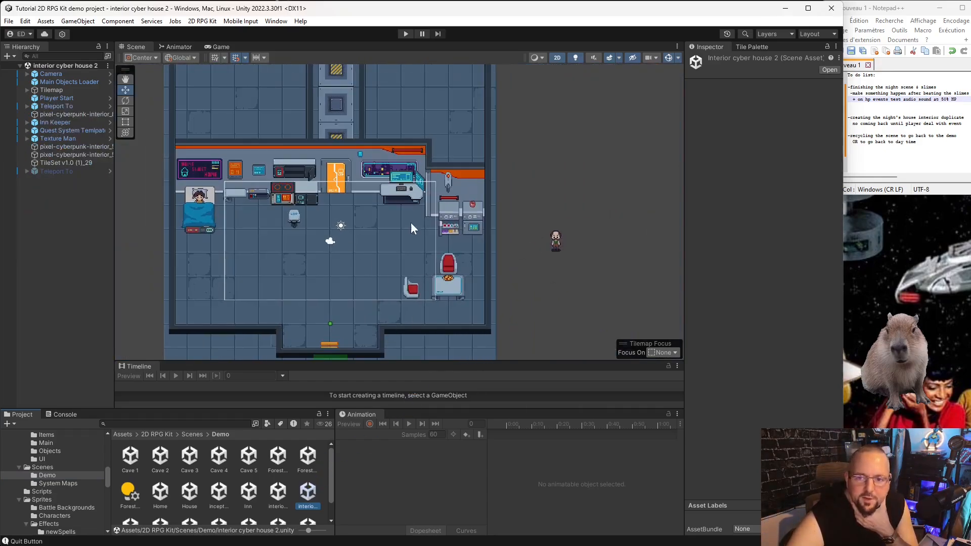
pyautogui.scroll(-3, 329, 183)
pyautogui.scroll(4, 401, 144)
pyautogui.scroll(-4, 433, 117)
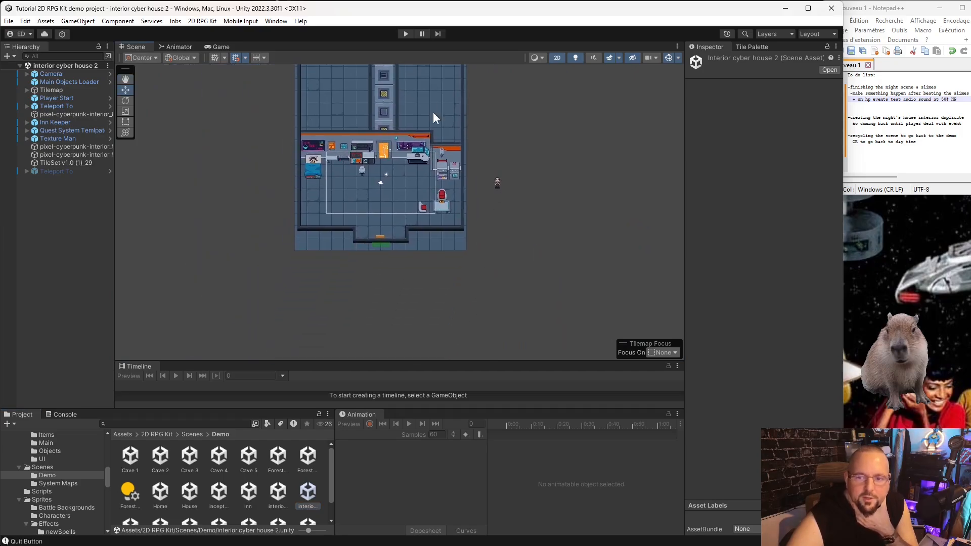
pyautogui.scroll(6, 418, 197)
pyautogui.moveTo(410, 226); pyautogui.dragTo(422, 256, button='middle')
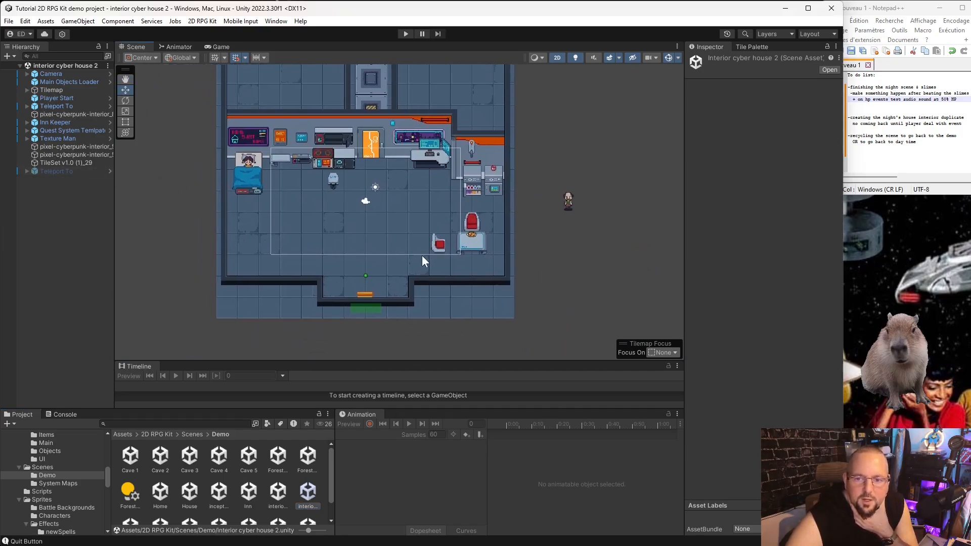
pyautogui.scroll(2, 409, 248)
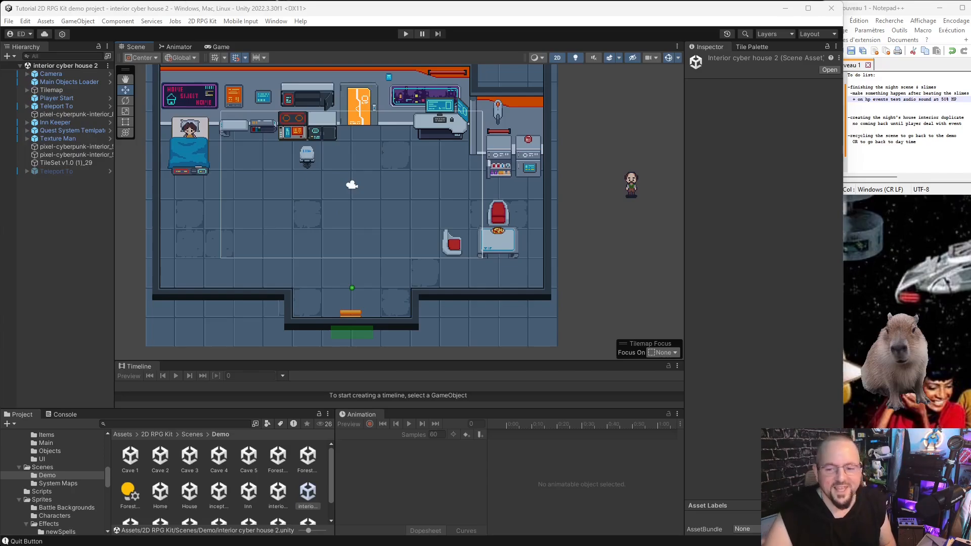
pyautogui.click(364, 335)
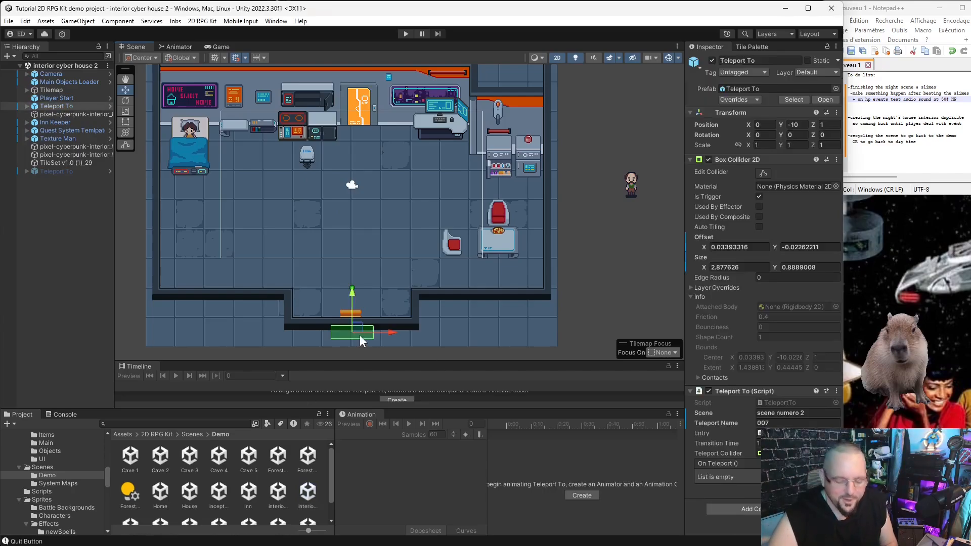
pyautogui.press('Delete')
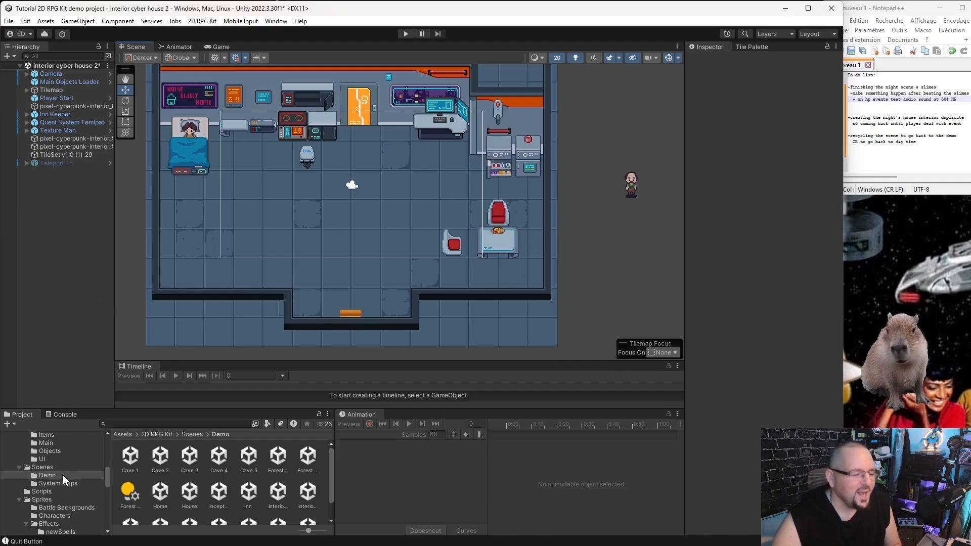
# Add the Female_0 sprite from the Sprites/Characters folder to the scene, outside the room, and set its sorting layer to Player
pyautogui.scroll(5, 65, 471)
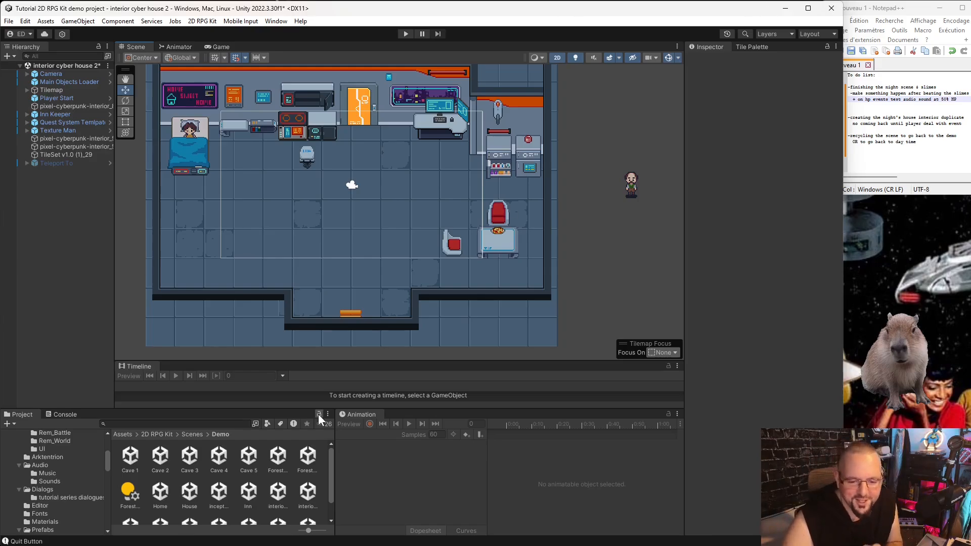
pyautogui.scroll(3, 72, 486)
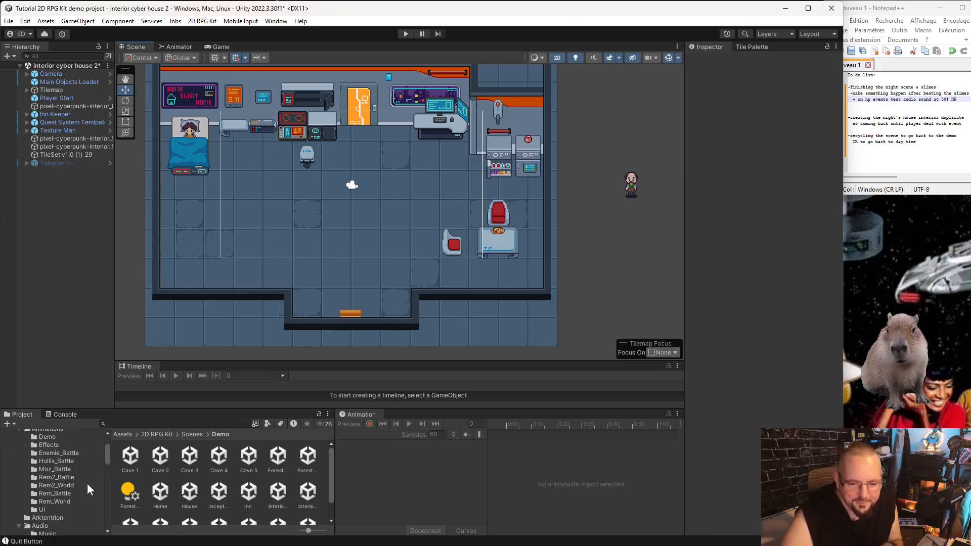
pyautogui.scroll(-5, 69, 499)
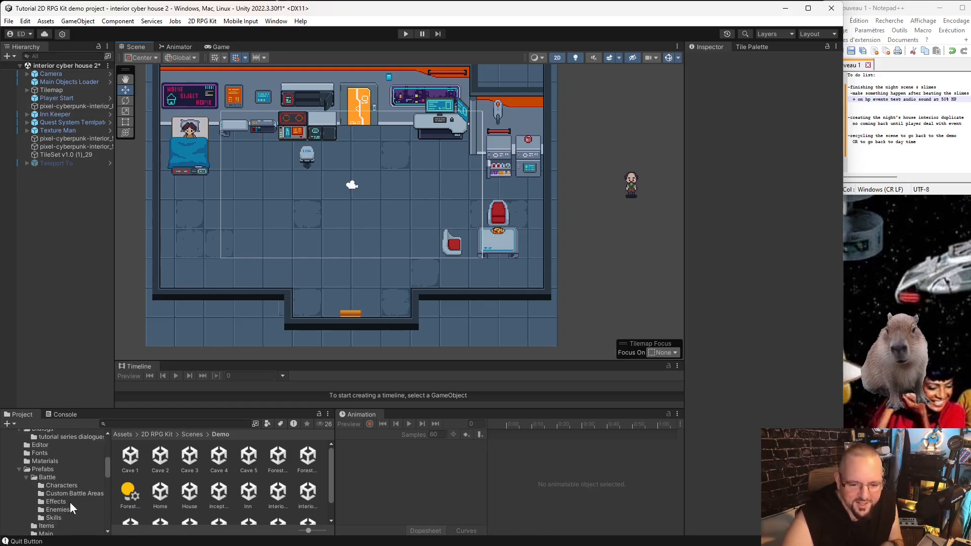
pyautogui.scroll(2, 70, 486)
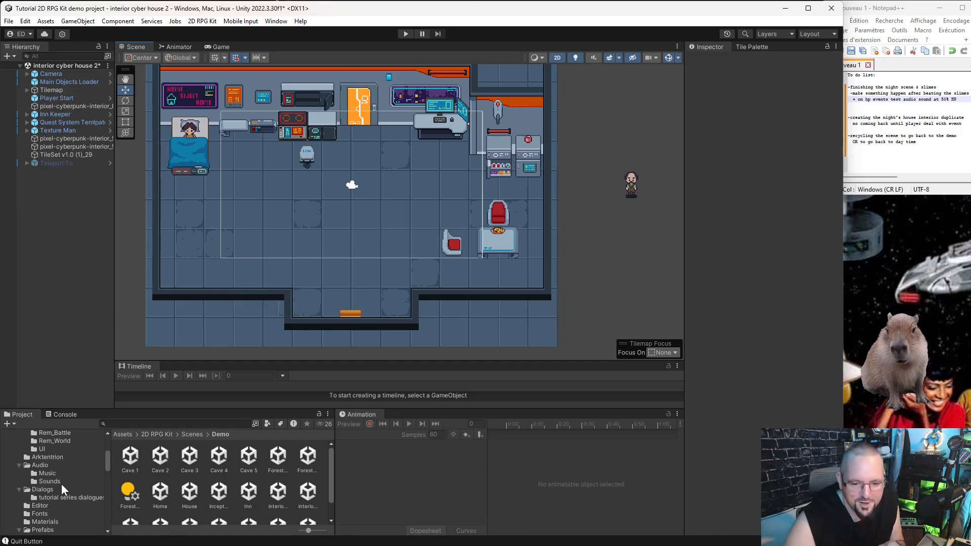
pyautogui.scroll(-4, 64, 478)
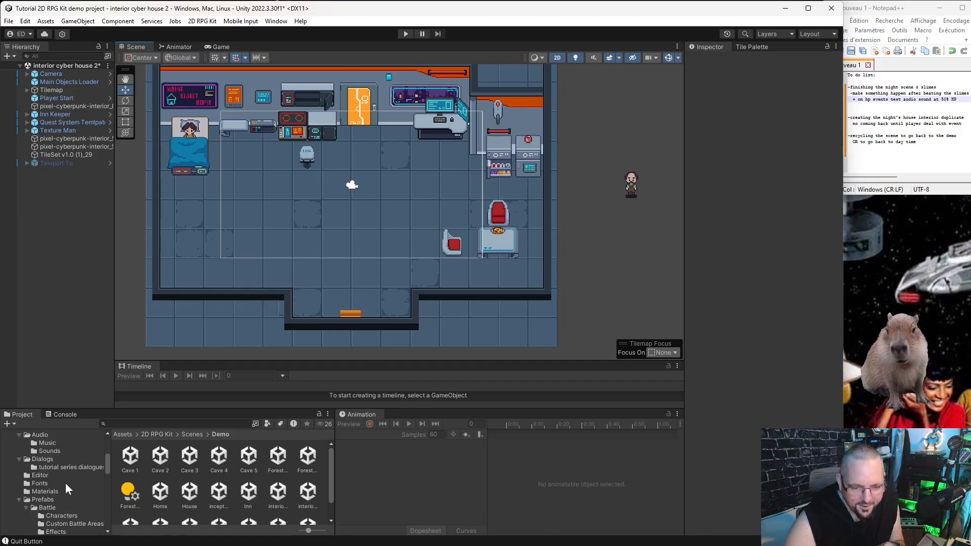
pyautogui.scroll(-2, 75, 484)
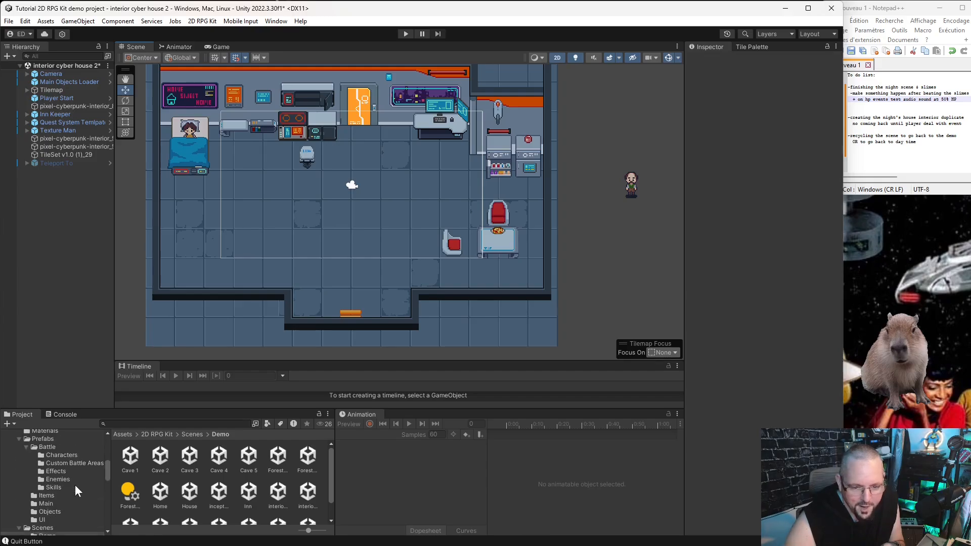
pyautogui.scroll(-3, 65, 457)
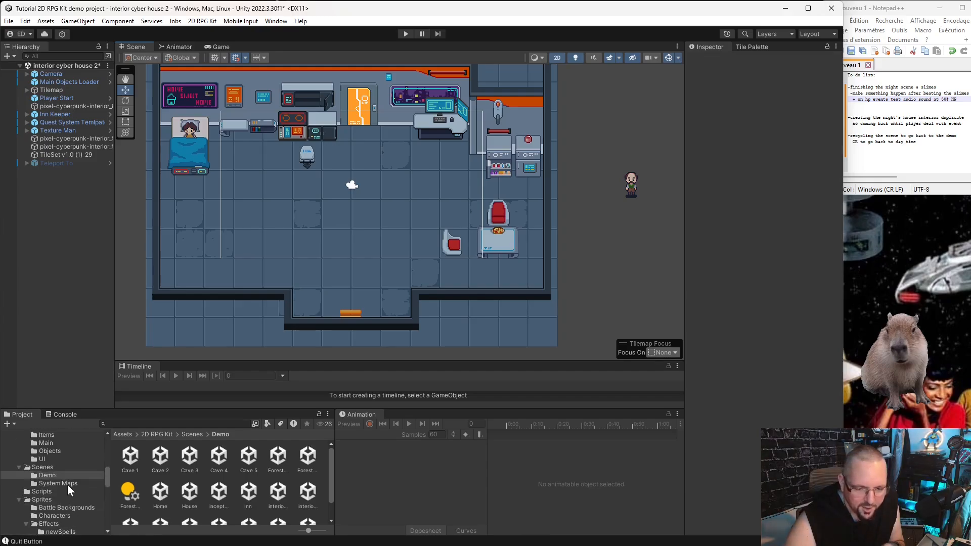
pyautogui.scroll(-3, 68, 496)
pyautogui.click(71, 487)
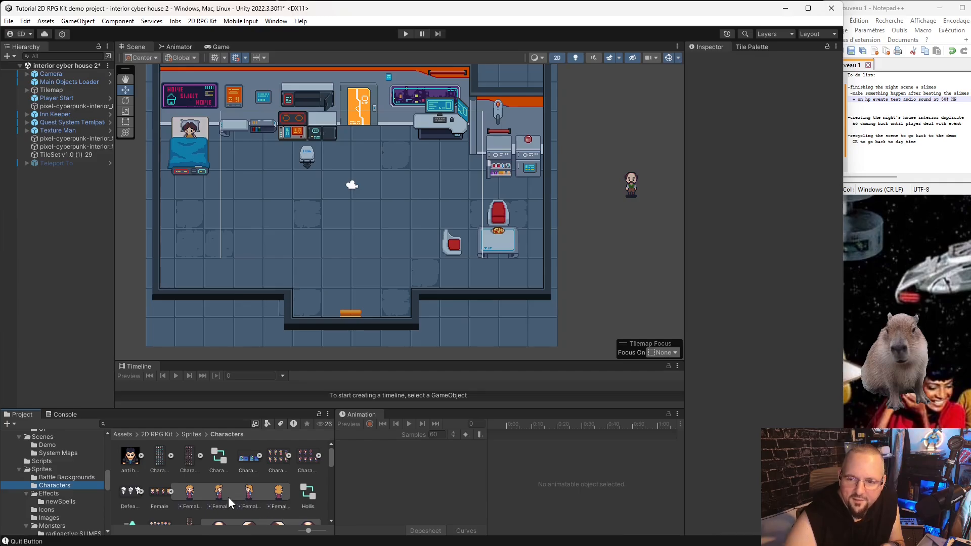
pyautogui.moveTo(183, 500); pyautogui.dragTo(587, 219)
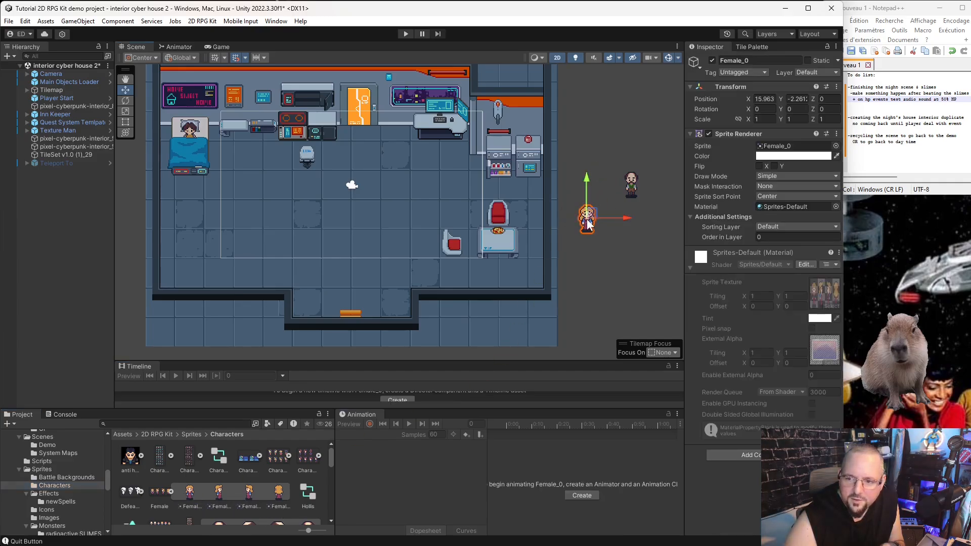
pyautogui.click(771, 227)
pyautogui.click(781, 263)
# Test Female_0's overlap with the red chair above the pizza table at X 10, Y -2, and move her beside the chair
pyautogui.moveTo(576, 230); pyautogui.dragTo(507, 191)
pyautogui.scroll(3, 502, 198)
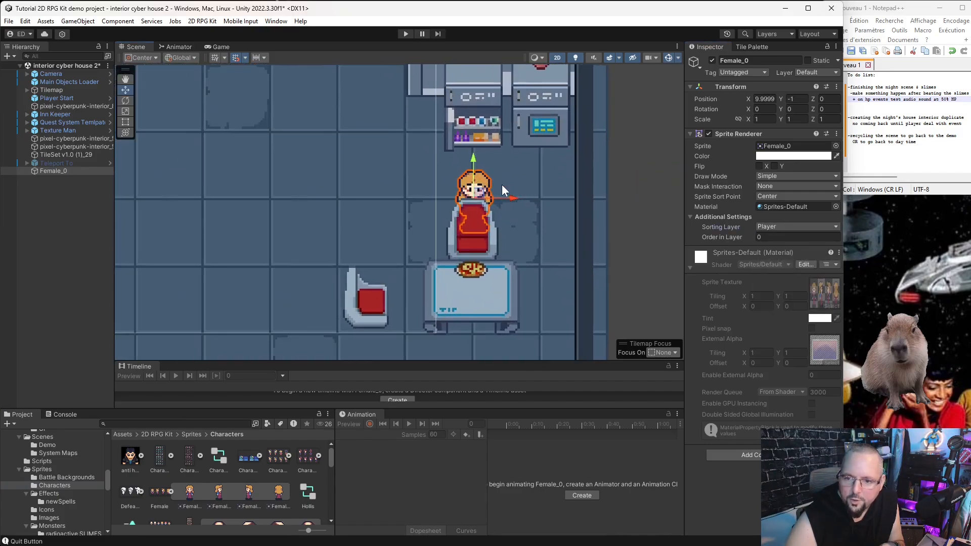
pyautogui.moveTo(478, 193); pyautogui.dragTo(450, 194)
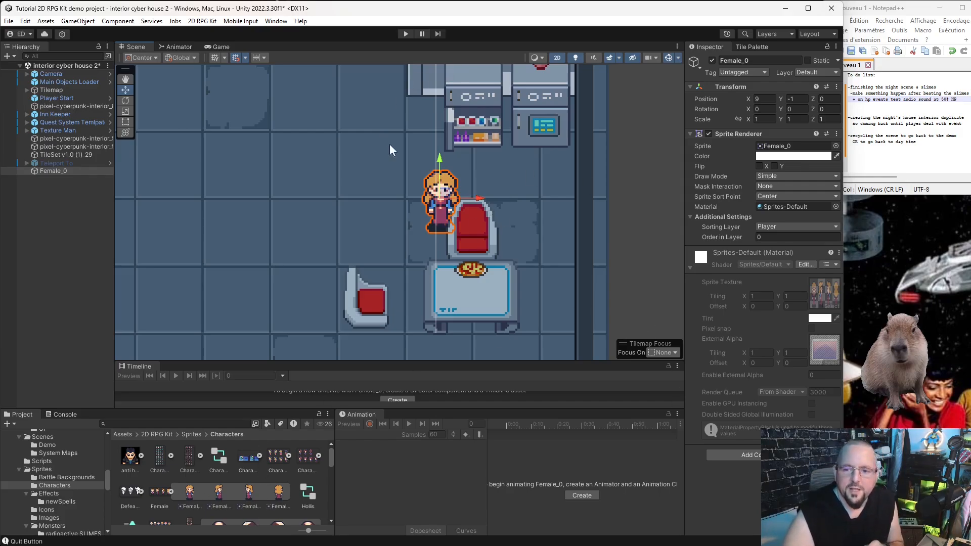
pyautogui.moveTo(441, 198); pyautogui.dragTo(473, 233)
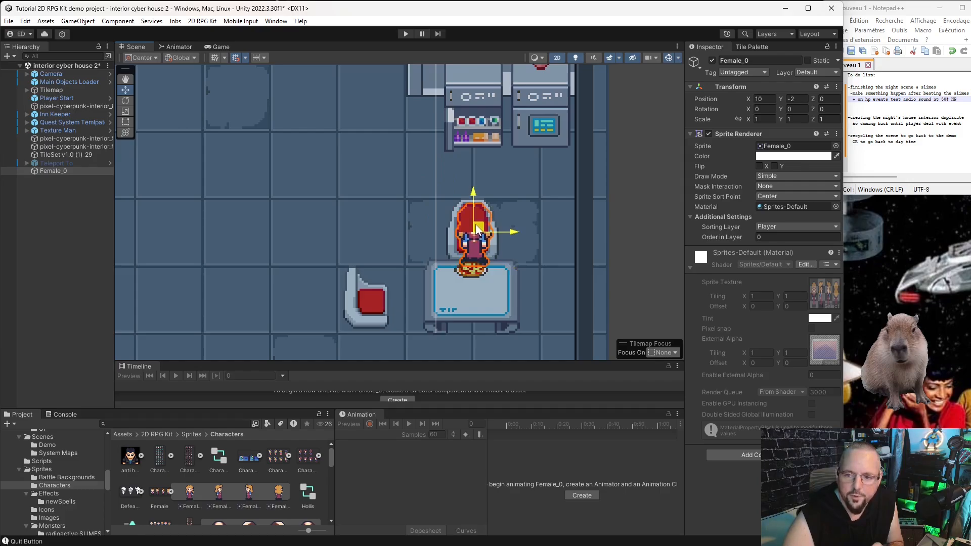
pyautogui.scroll(1, 531, 202)
pyautogui.scroll(4, 536, 212)
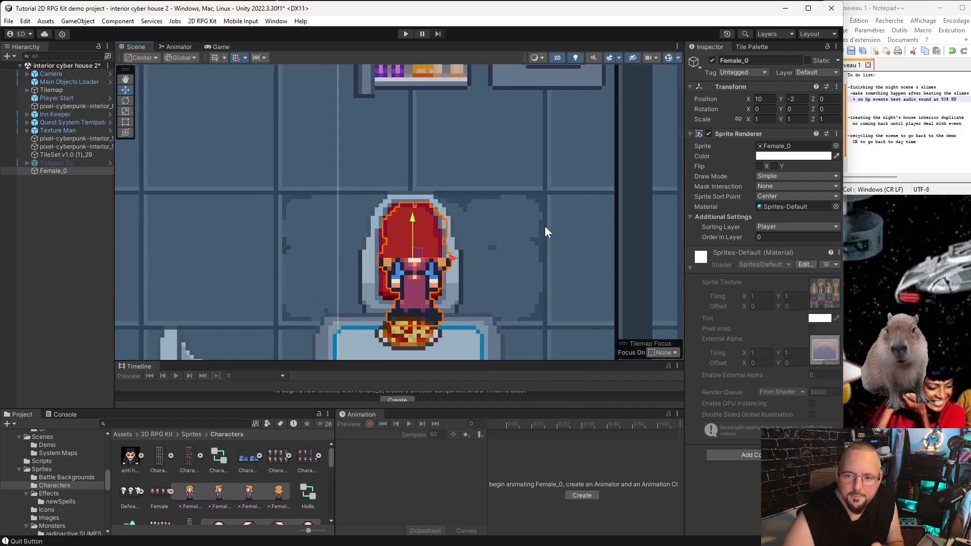
pyautogui.scroll(-4, 411, 210)
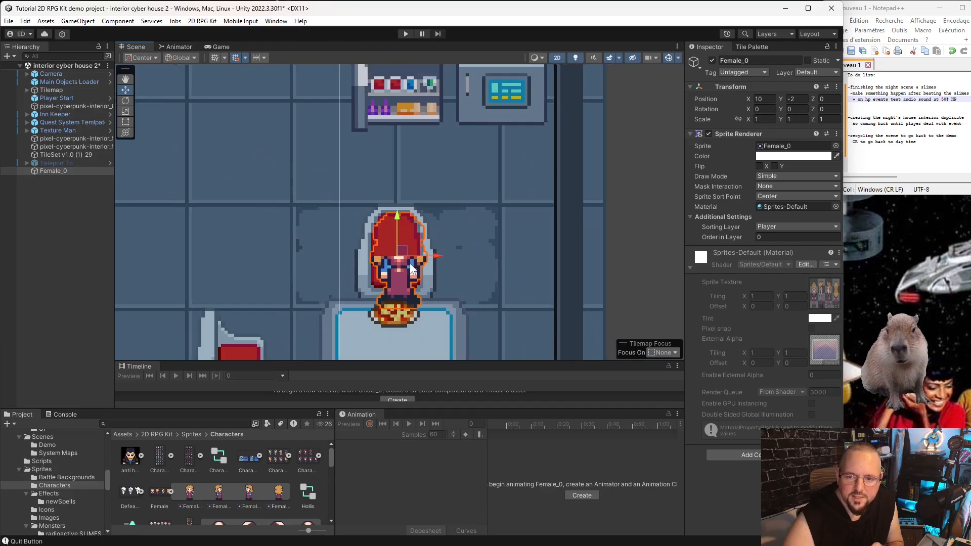
pyautogui.moveTo(406, 250); pyautogui.dragTo(276, 253)
pyautogui.scroll(-2, 481, 232)
# Switch the tile palette to Cyberpunk interior and erase the upper half of the red chair above the table from Foreground Layer
pyautogui.click(753, 47)
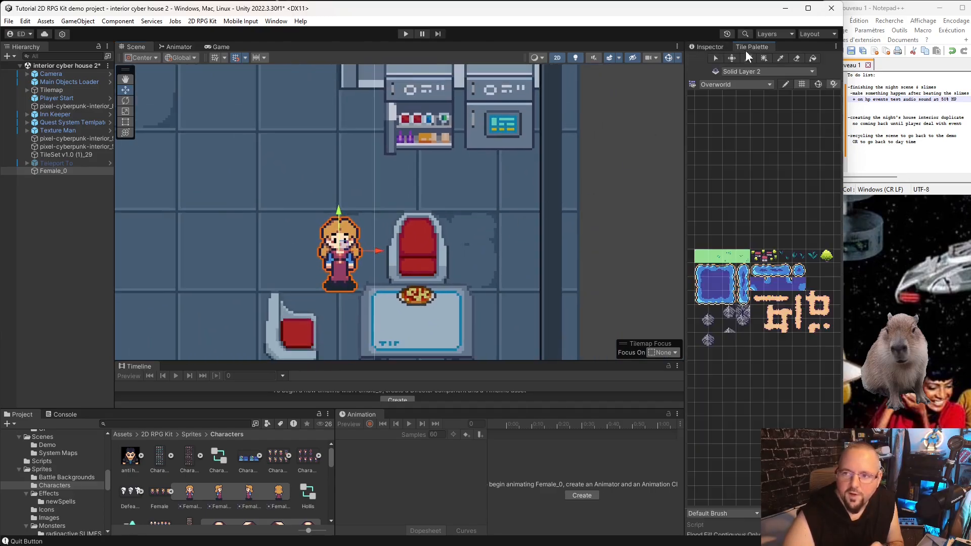
pyautogui.click(729, 86)
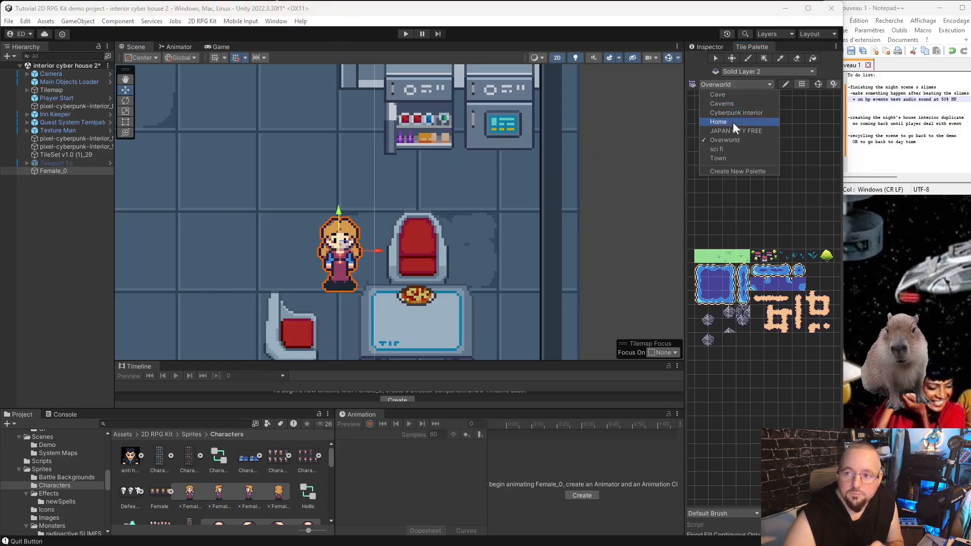
pyautogui.click(730, 111)
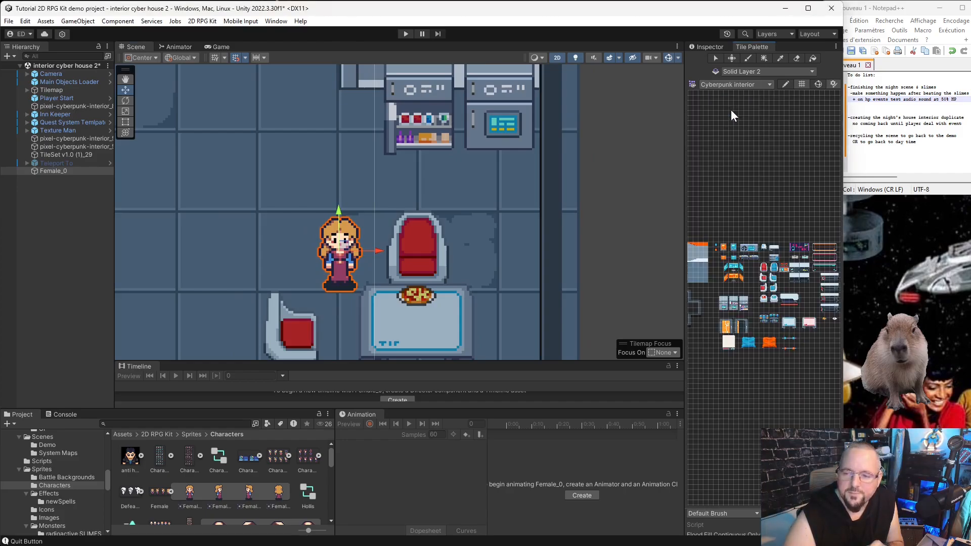
pyautogui.scroll(5, 744, 324)
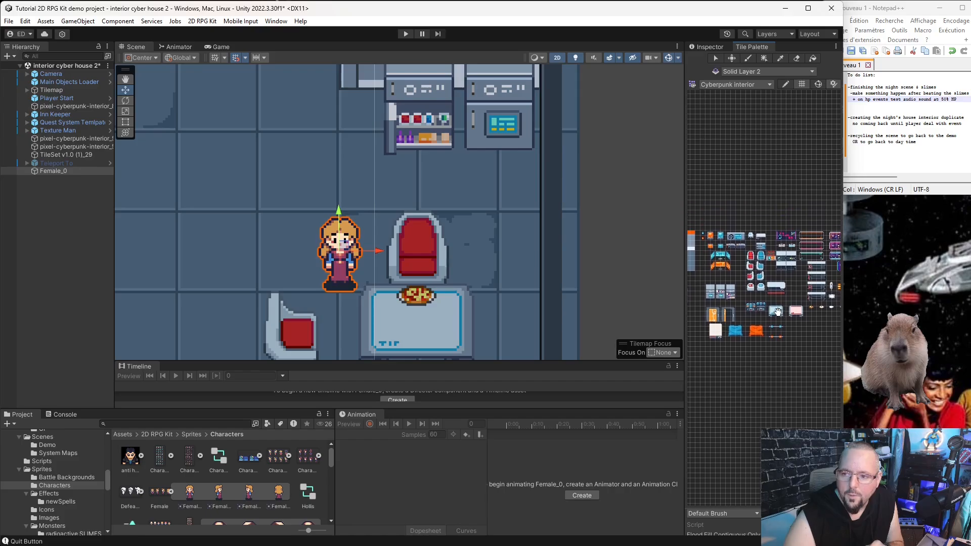
pyautogui.scroll(2, 769, 244)
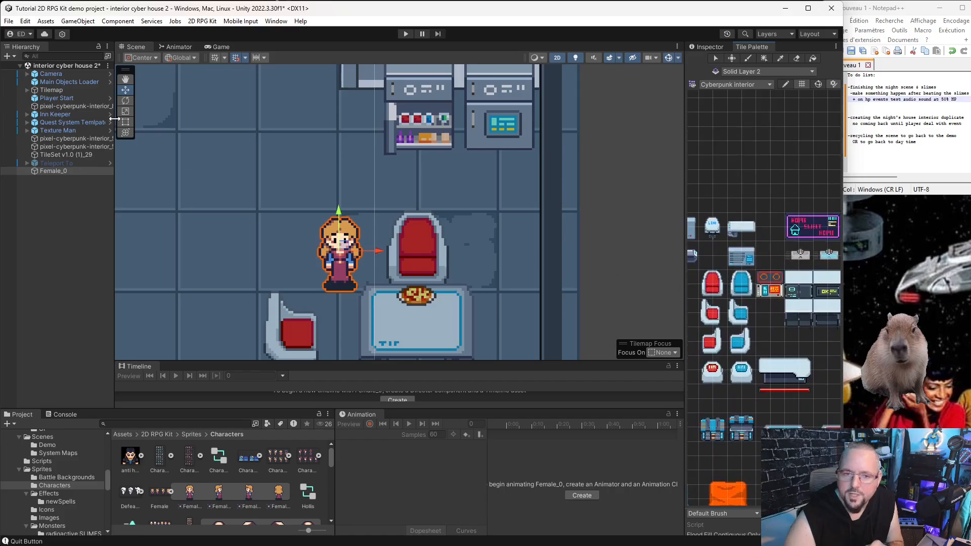
pyautogui.click(27, 90)
pyautogui.click(65, 140)
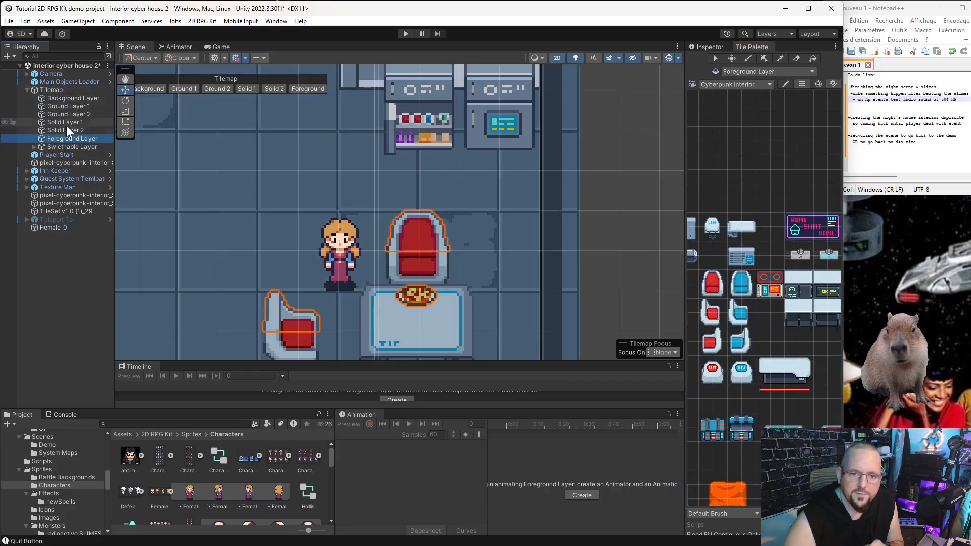
pyautogui.click(794, 59)
pyautogui.moveTo(404, 227); pyautogui.dragTo(453, 229)
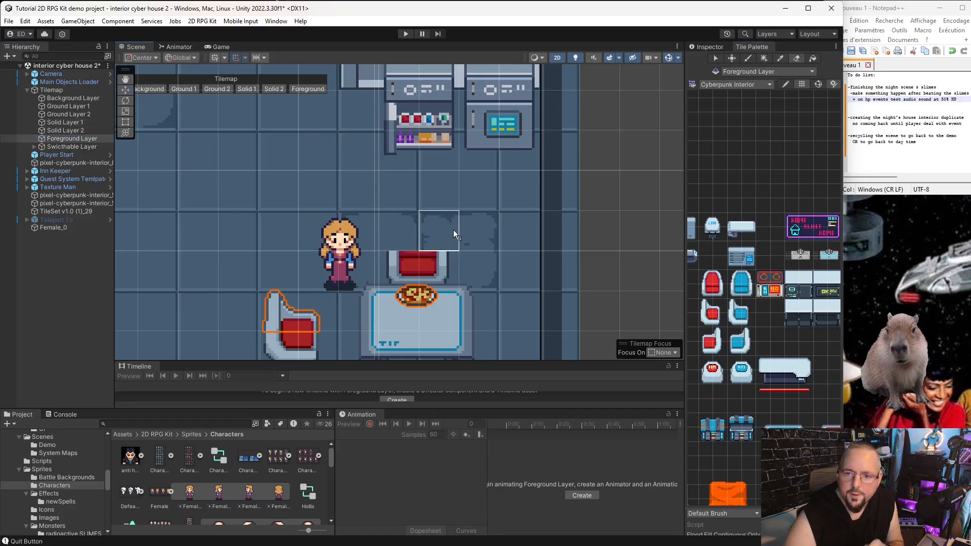
# Repaint the upper half of the red chair above the table on Solid Layer 1
pyautogui.click(717, 278)
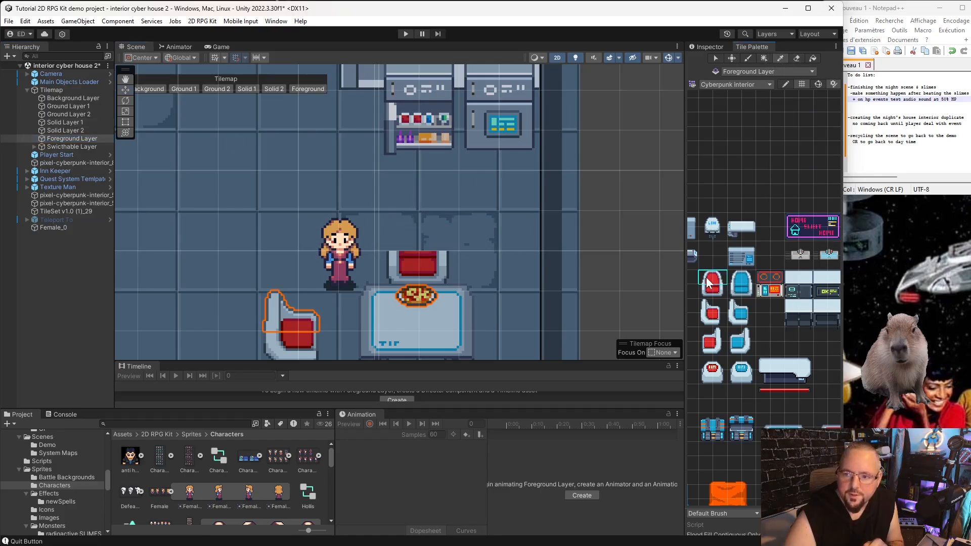
pyautogui.click(71, 125)
pyautogui.click(409, 227)
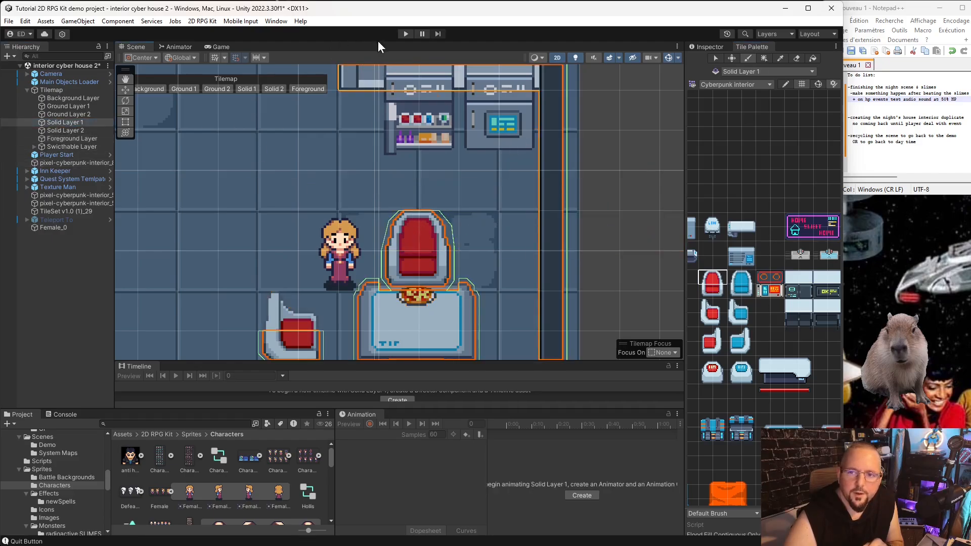
# Move Female_0 onto the red chair above the pizza table, at X 10, Y -2
pyautogui.click(126, 90)
pyautogui.click(343, 261)
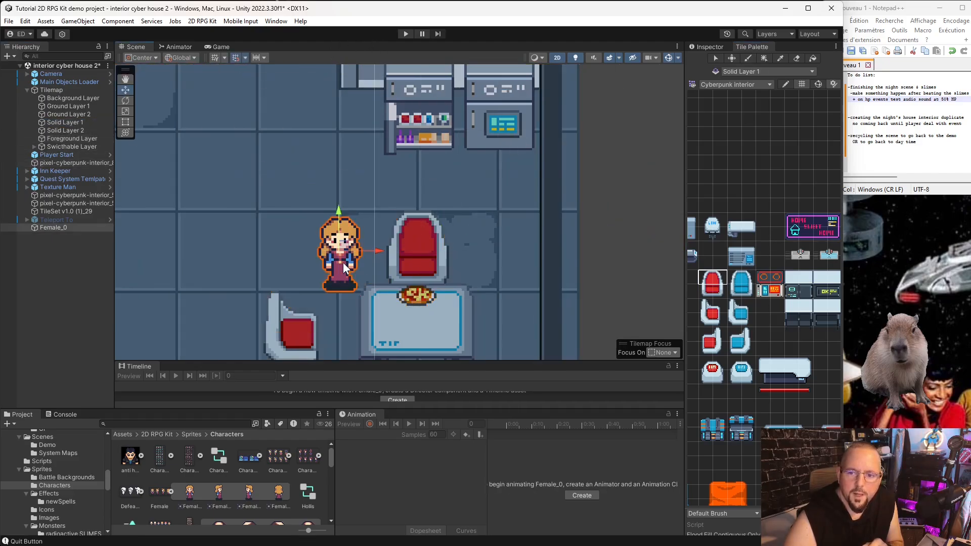
pyautogui.moveTo(346, 247); pyautogui.dragTo(408, 245)
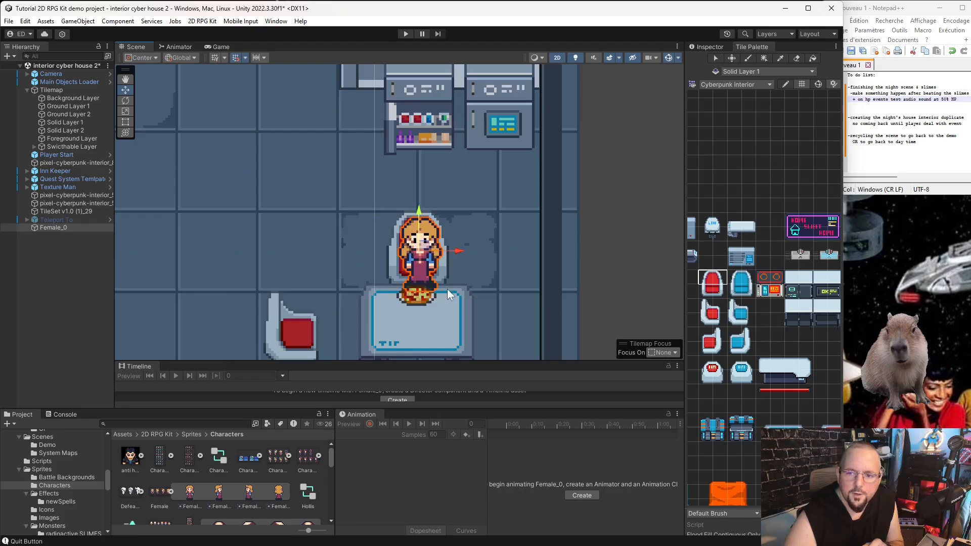
pyautogui.scroll(4, 448, 291)
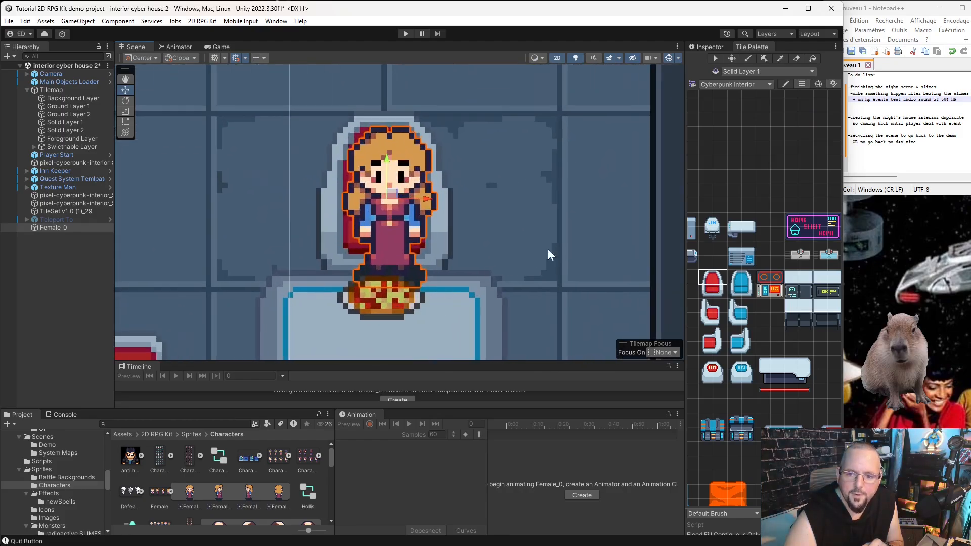
pyautogui.click(673, 158)
pyautogui.click(566, 209)
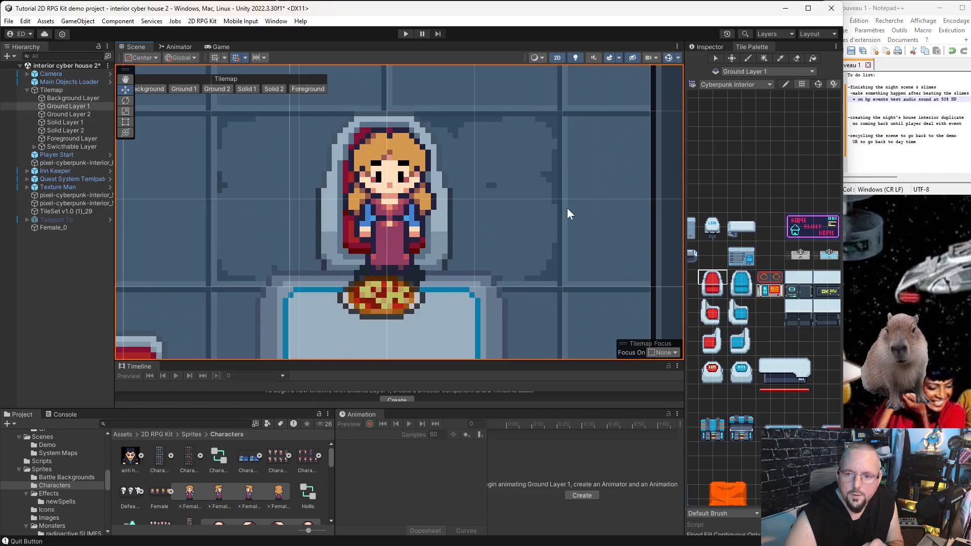
# Examine how Female_0 overlaps the chair, table and pizza, and which of them belong to Solid Layer 1 and Solid Layer 2
pyautogui.scroll(3, 360, 308)
pyautogui.scroll(4, 354, 278)
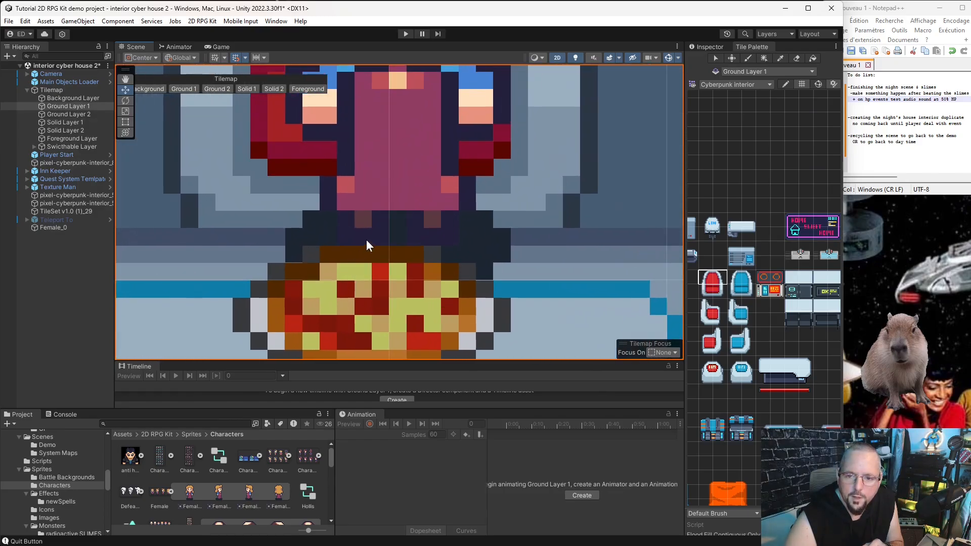
pyautogui.moveTo(407, 275); pyautogui.dragTo(358, 279, button='middle')
pyautogui.scroll(-7, 355, 277)
pyautogui.scroll(-3, 358, 279)
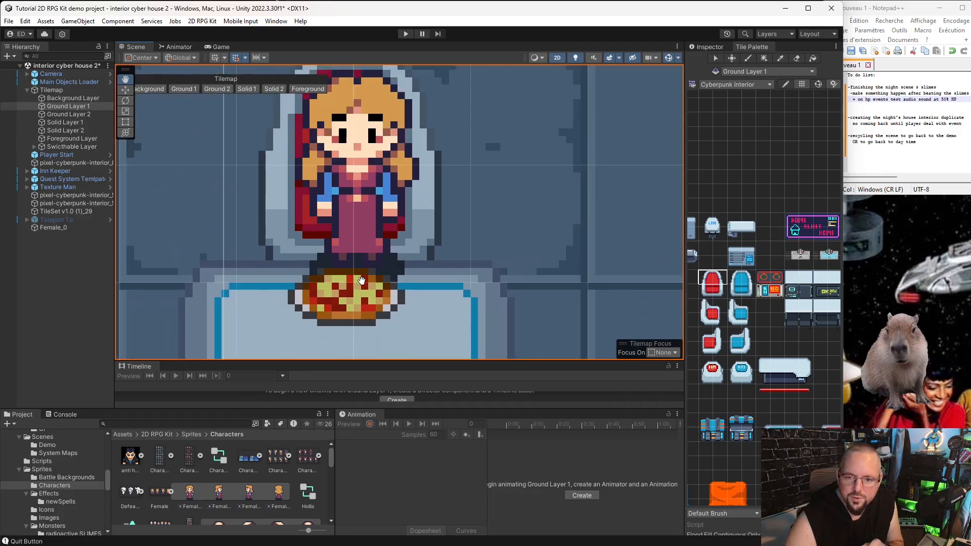
pyautogui.scroll(3, 318, 268)
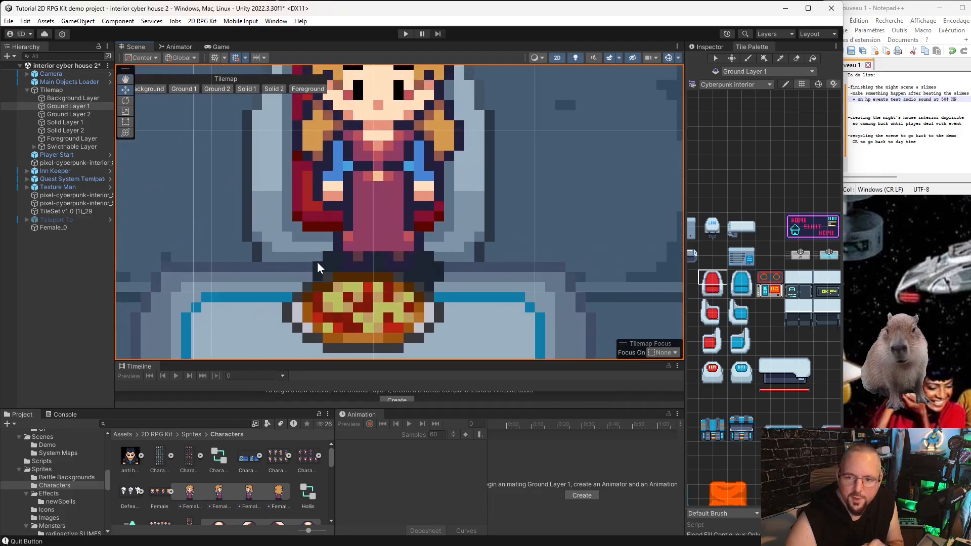
pyautogui.scroll(-5, 438, 273)
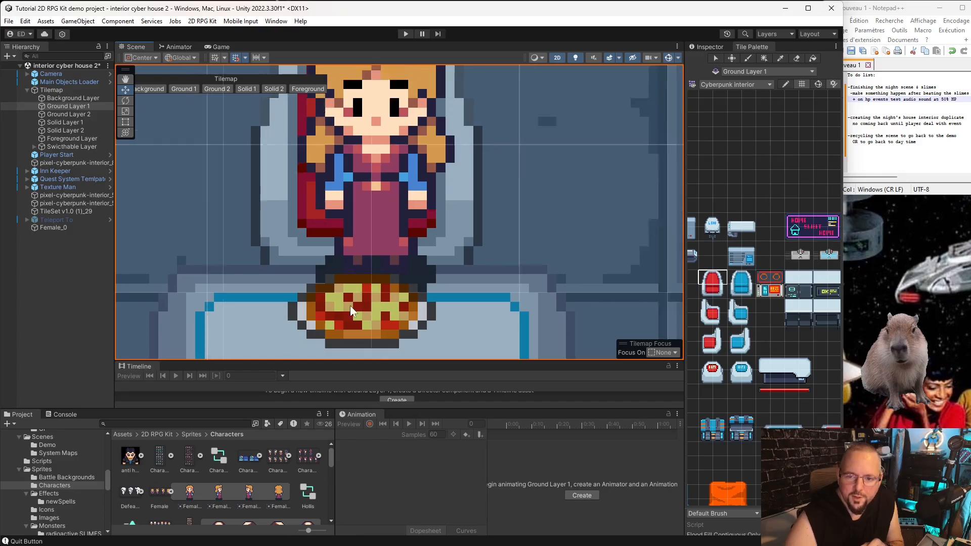
pyautogui.scroll(3, 338, 257)
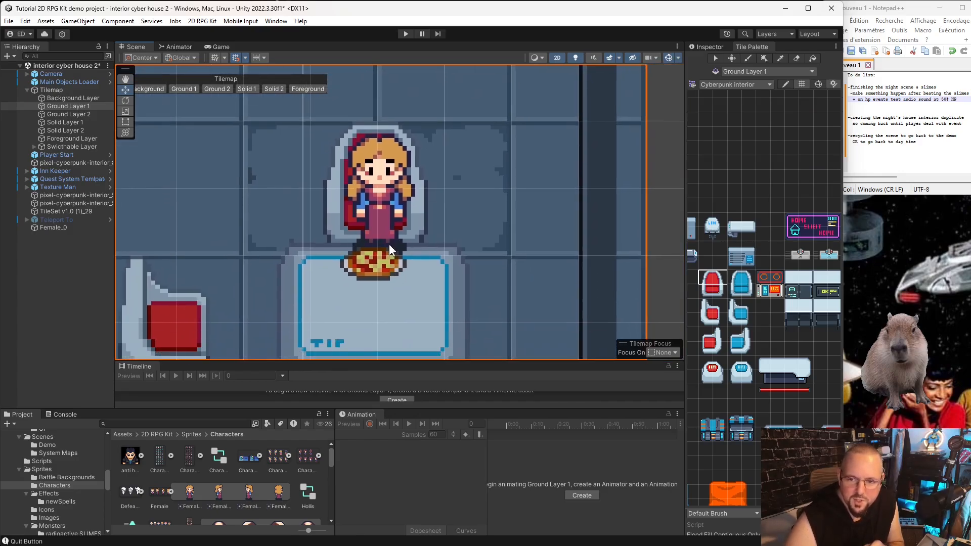
pyautogui.scroll(2, 390, 244)
pyautogui.click(63, 122)
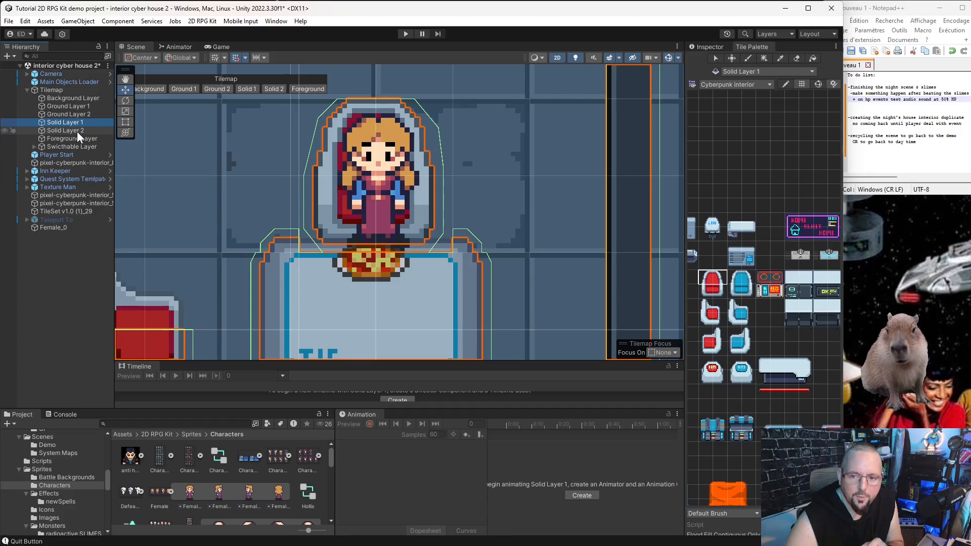
pyautogui.click(65, 131)
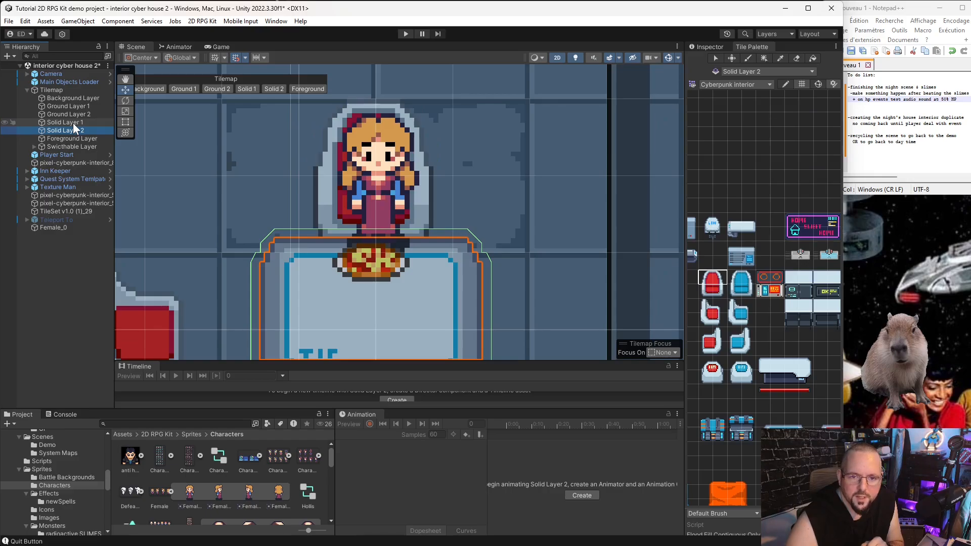
pyautogui.click(72, 122)
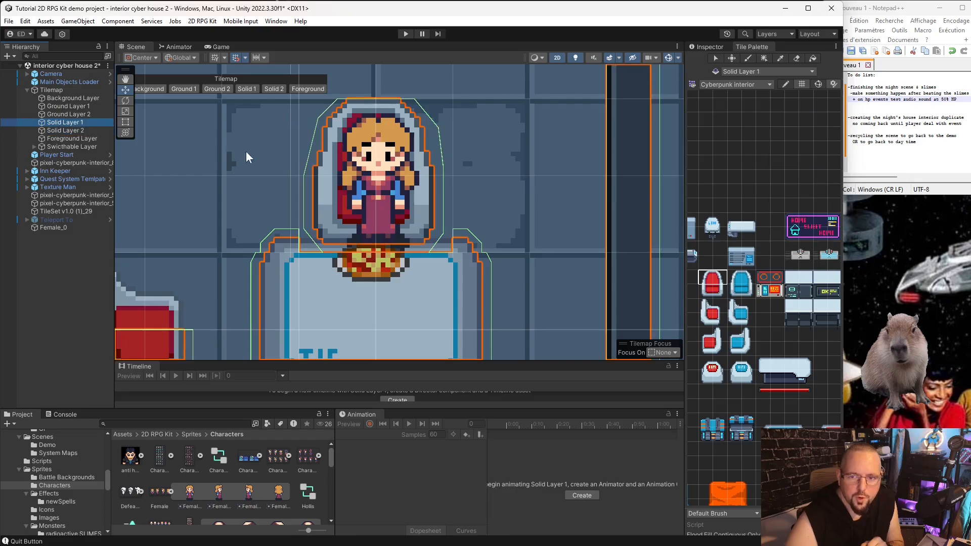
# Try an Order in Layer of -1 on Female_0's Sprite Renderer
pyautogui.click(358, 215)
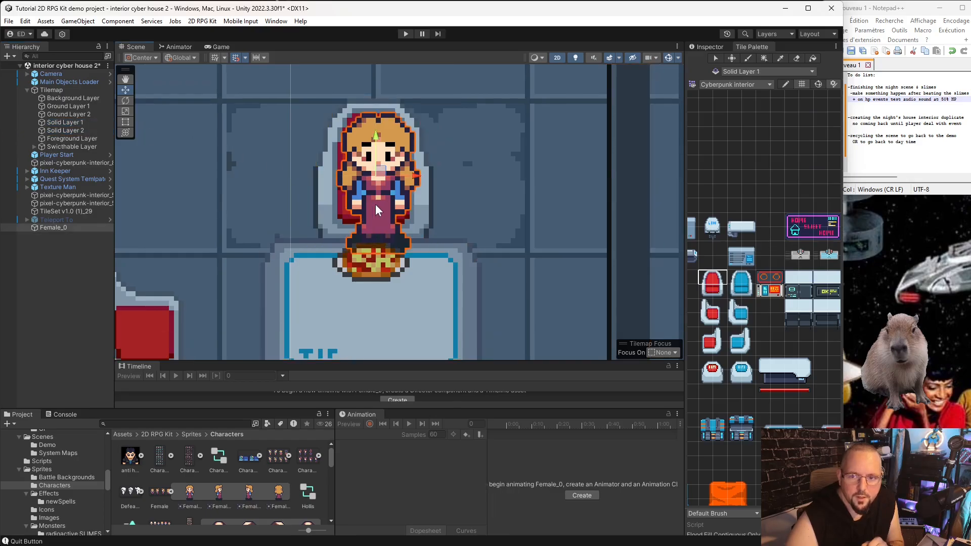
pyautogui.click(710, 47)
pyautogui.click(768, 236)
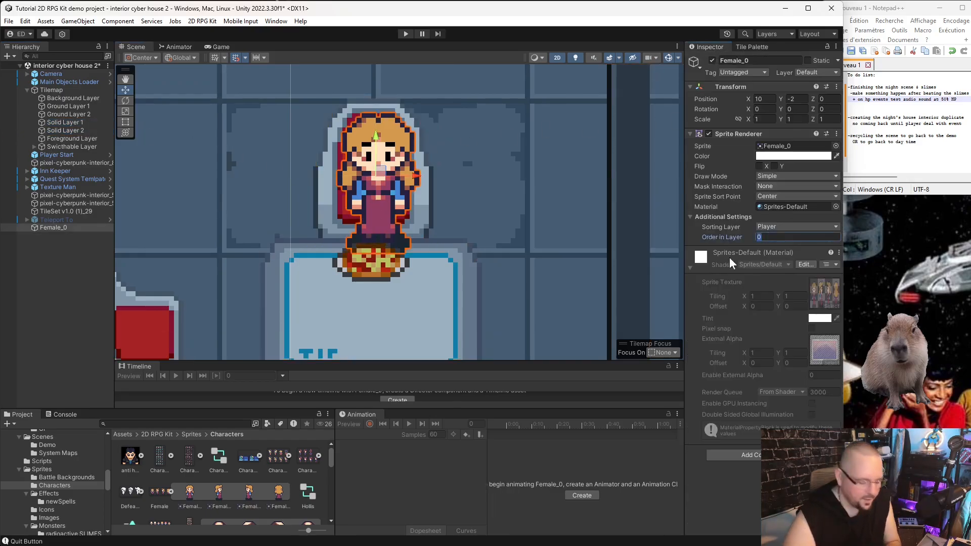
pyautogui.write('-1')
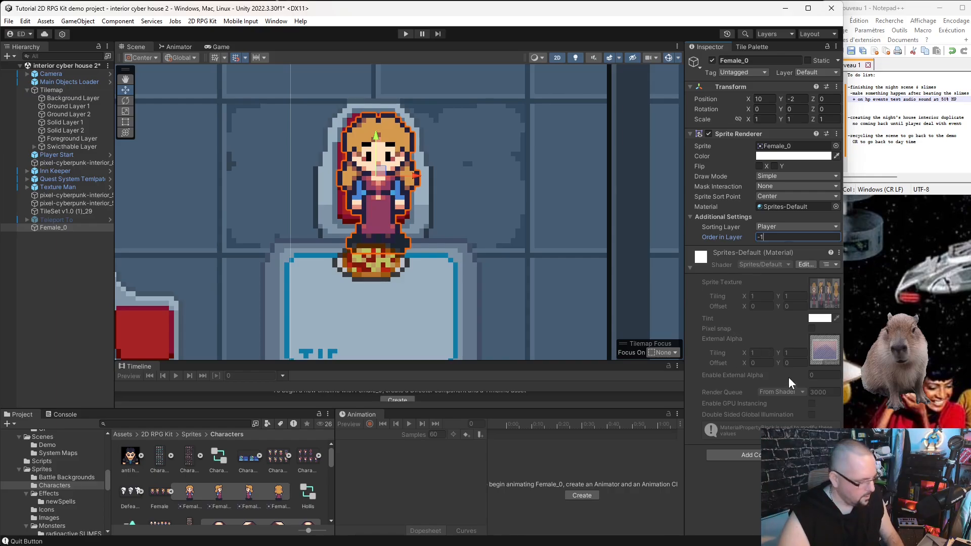
pyautogui.write('0')
pyautogui.press('BackSpace')
pyautogui.press('BackSpace')
pyautogui.press('BackSpace')
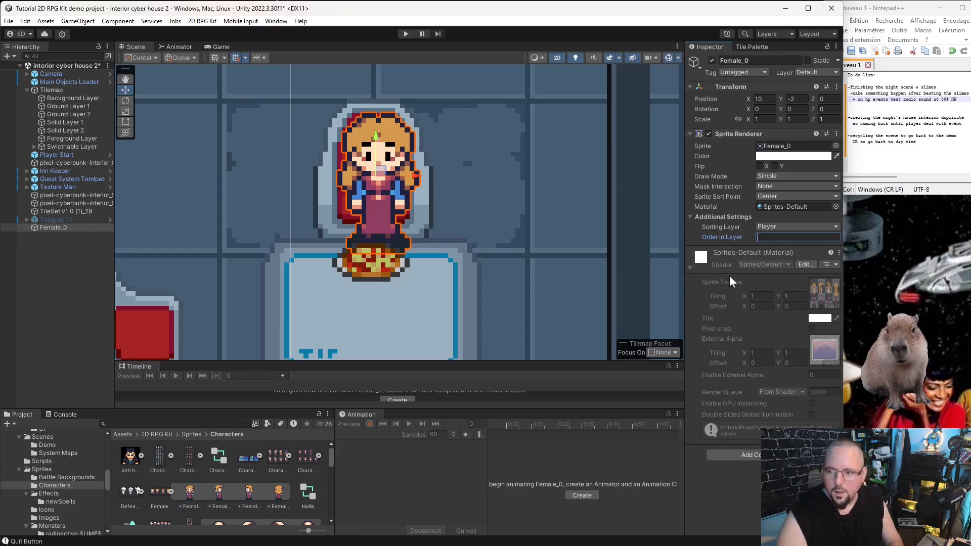
# Try Female_0 on the Default sorting layer with Order in Layer 4
pyautogui.click(798, 227)
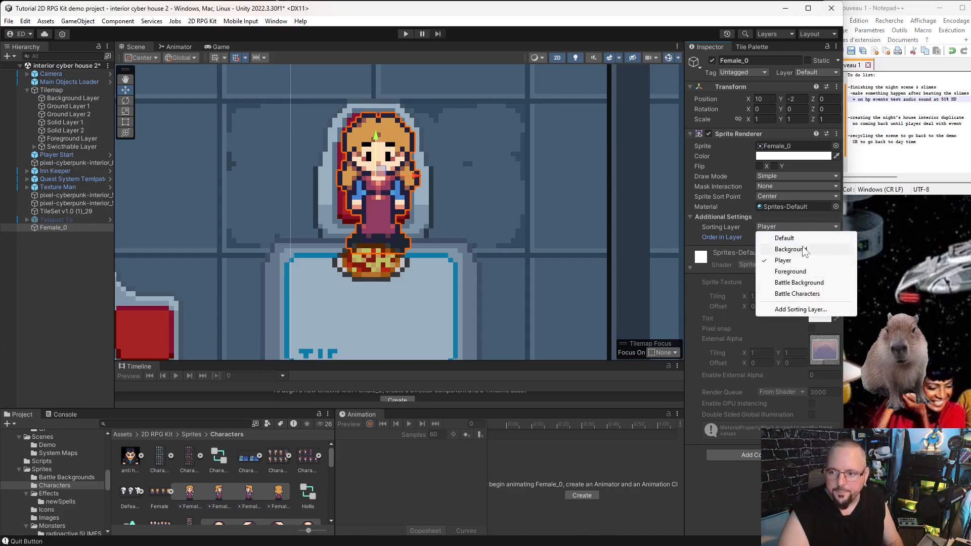
pyautogui.click(790, 239)
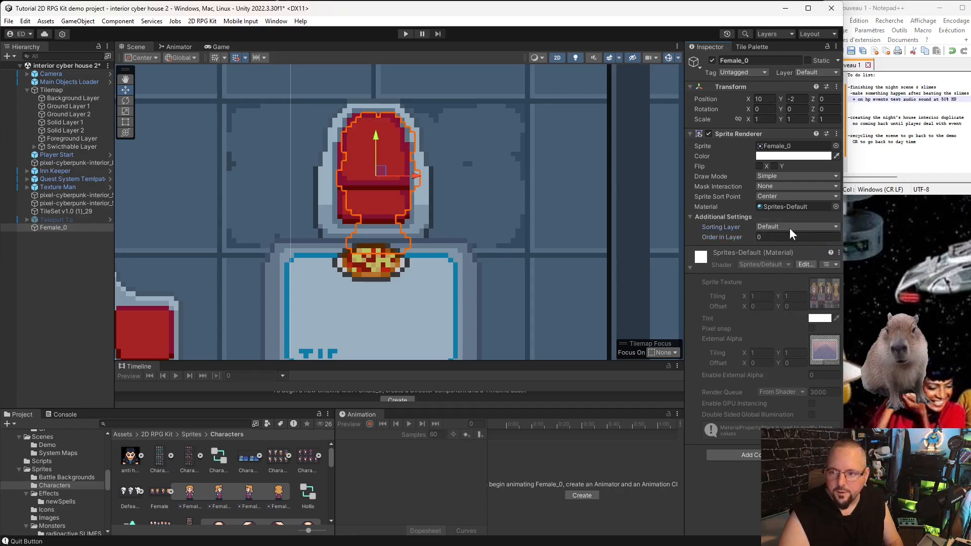
pyautogui.write('4')
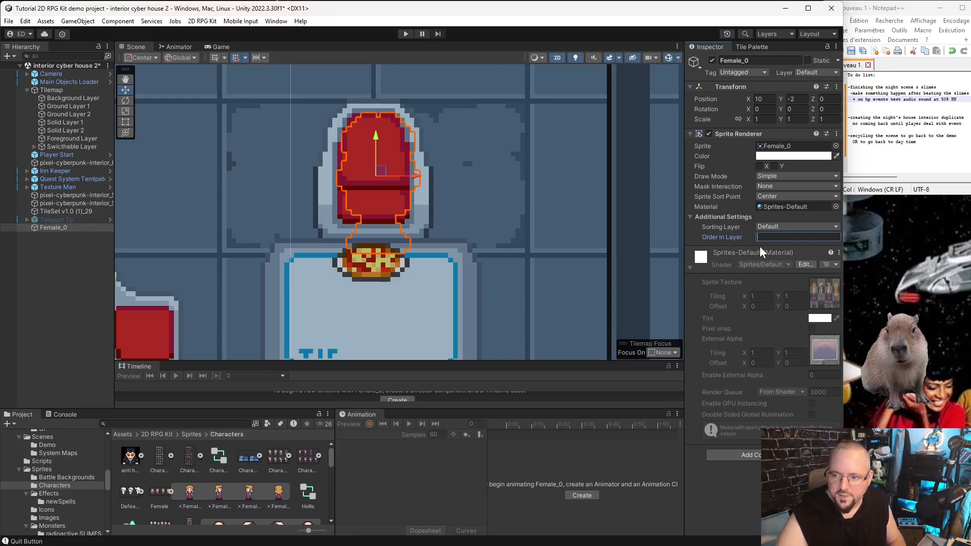
pyautogui.press('BackSpace')
# Set Female_0's sorting layer to Background and her Order in Layer to 4, and check her placement between chair and table
pyautogui.click(810, 226)
pyautogui.click(817, 247)
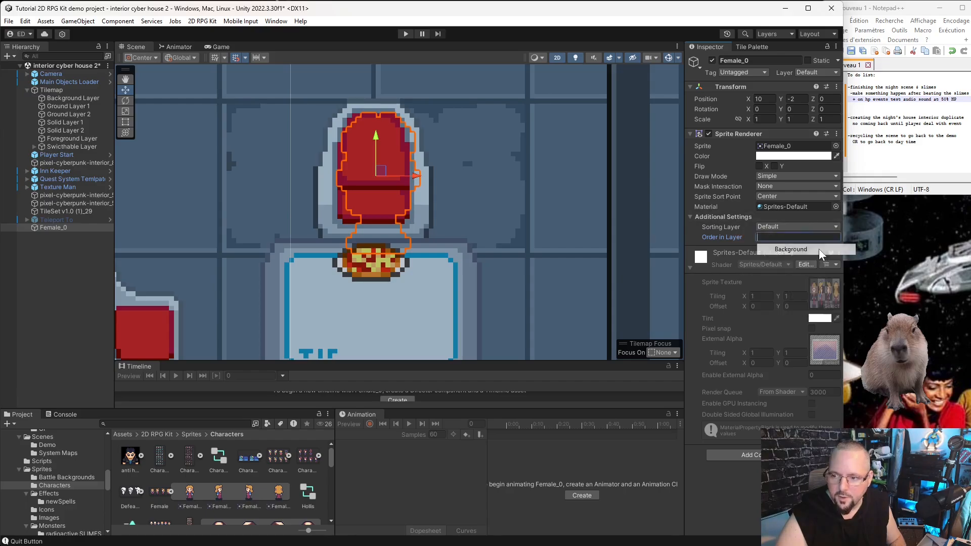
pyautogui.click(789, 237)
pyautogui.write('4')
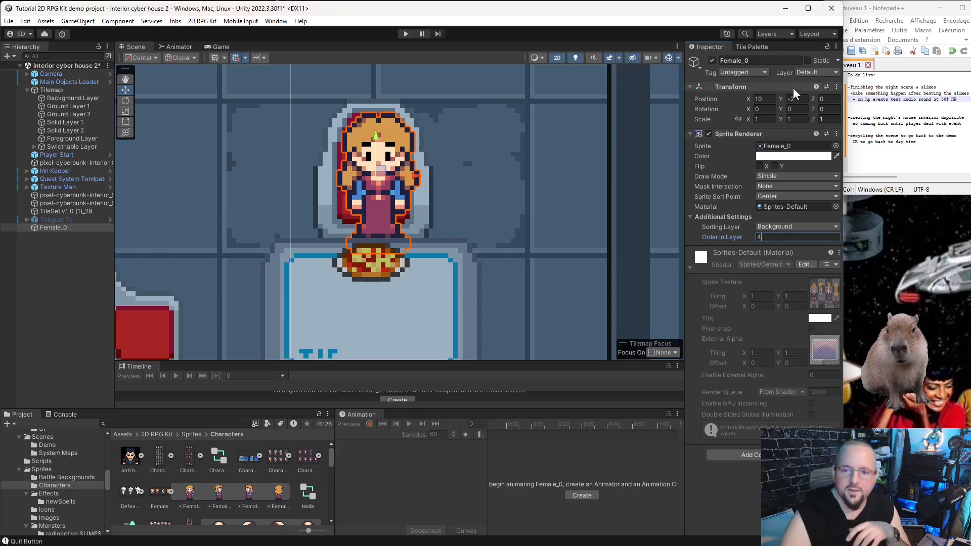
pyautogui.scroll(4, 336, 287)
pyautogui.scroll(-6, 308, 259)
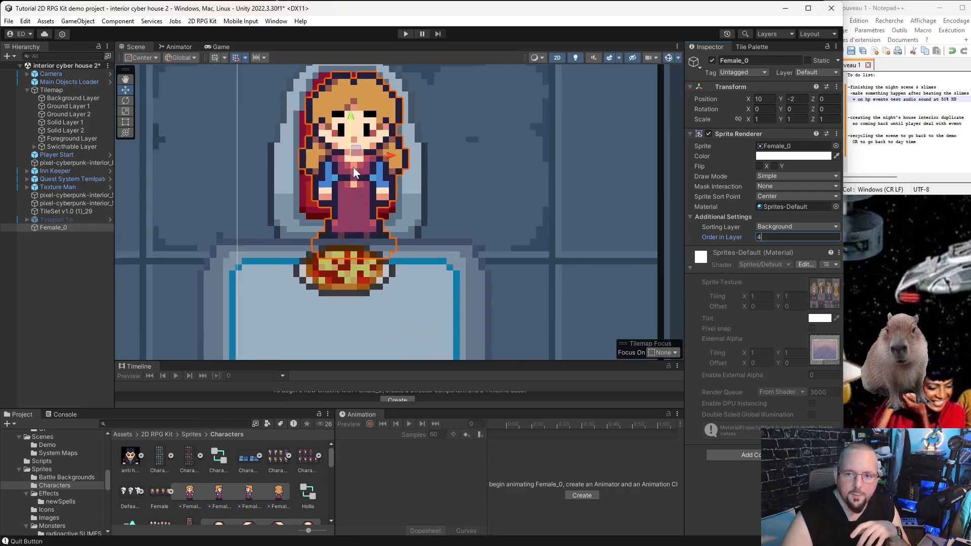
pyautogui.click(429, 224)
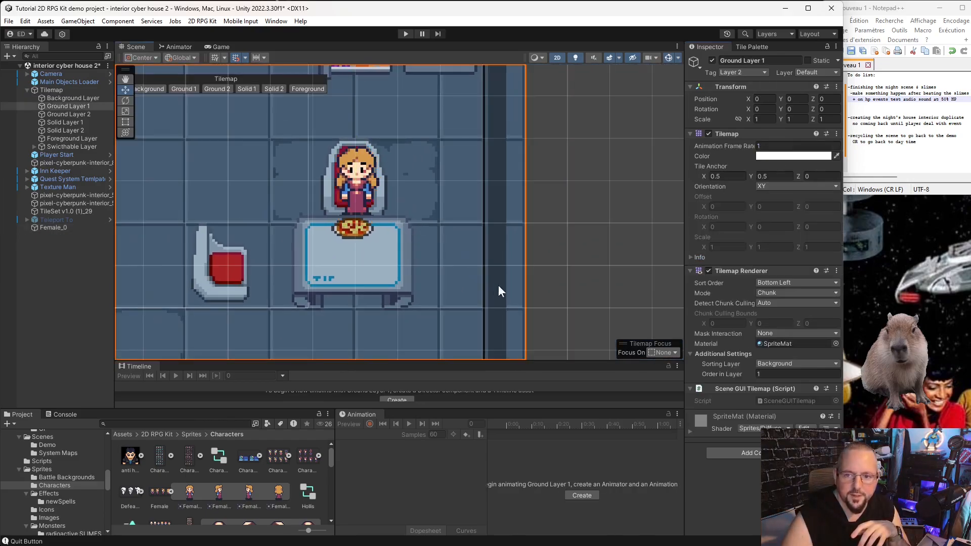
pyautogui.click(599, 223)
pyautogui.scroll(-3, 488, 241)
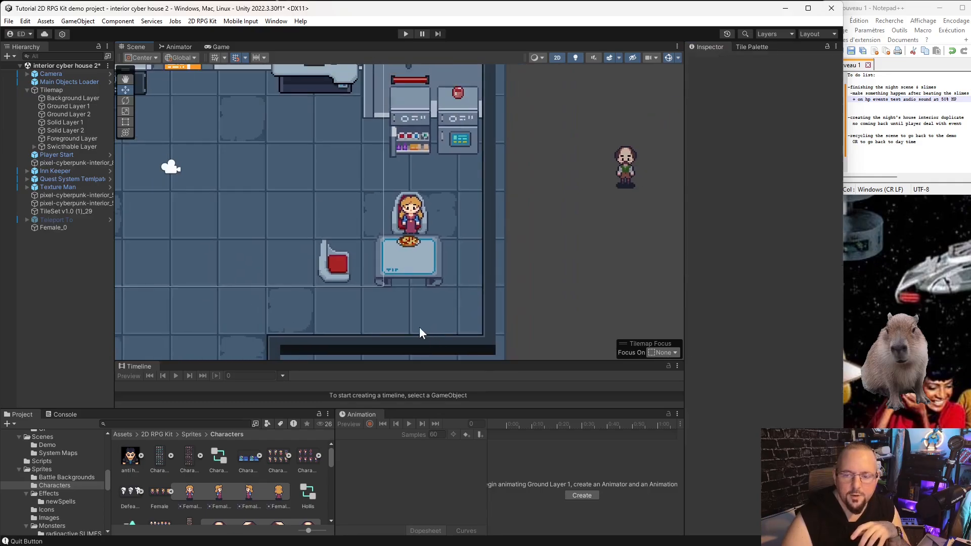
pyautogui.scroll(3, 374, 309)
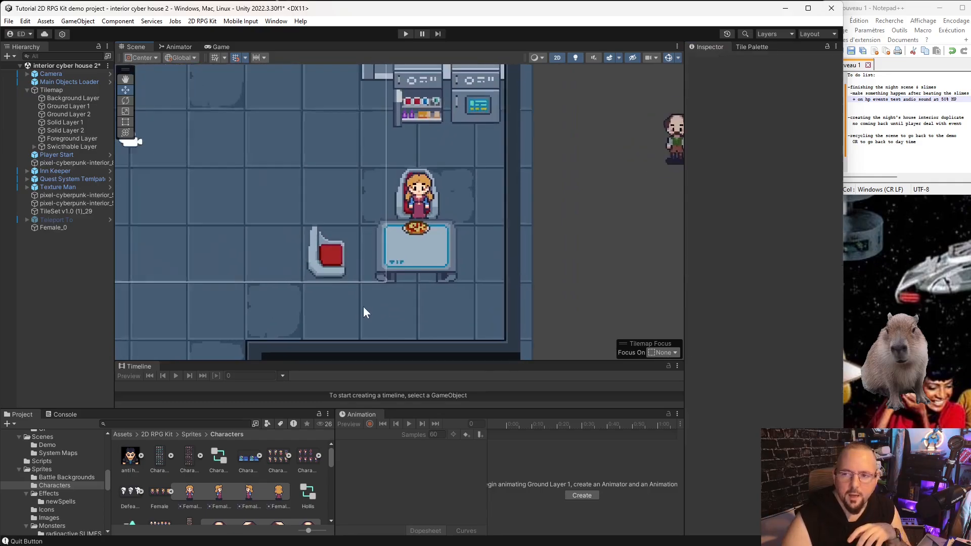
# Collapse the expanded Female and NPC sprite sheets in the Sprites/Characters folder
pyautogui.click(170, 491)
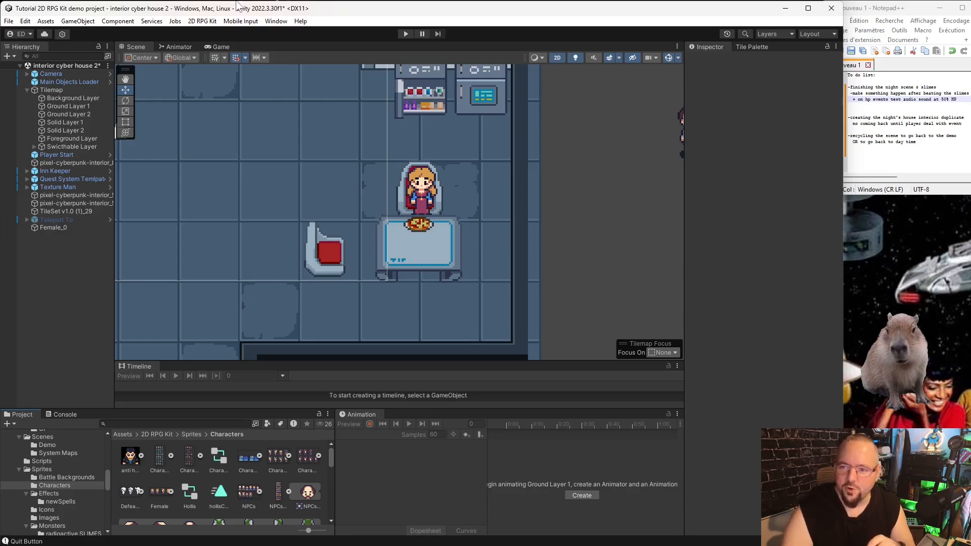
pyautogui.scroll(-5, 595, 152)
pyautogui.scroll(3, 616, 162)
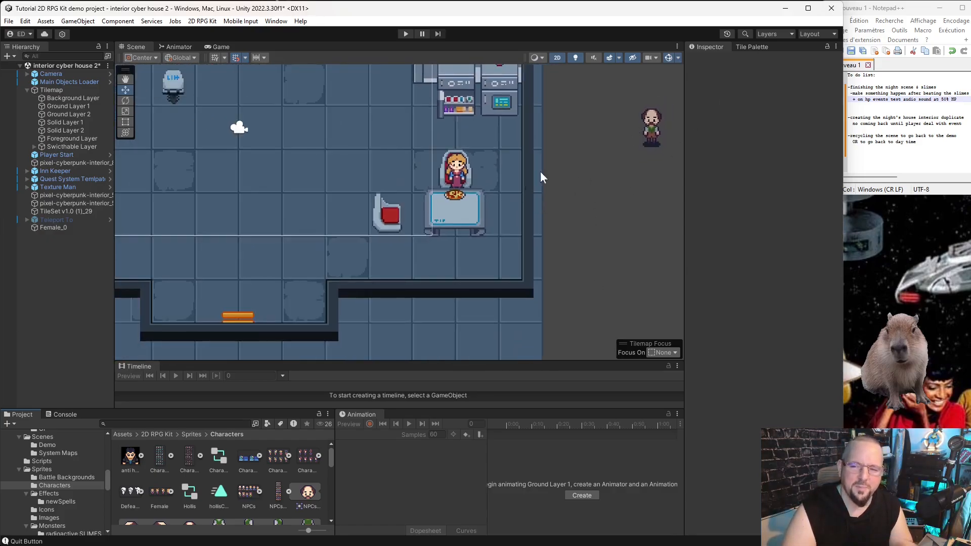
pyautogui.scroll(5, 405, 213)
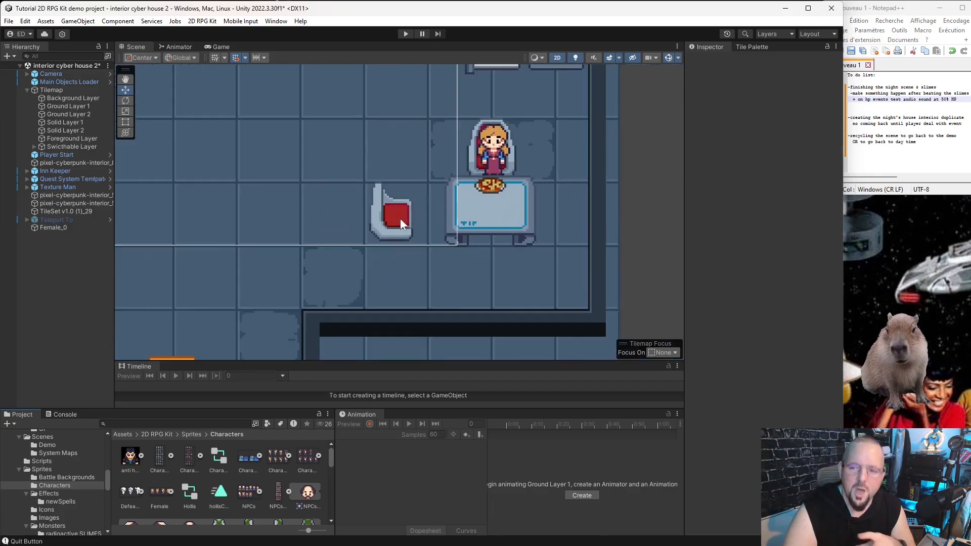
pyautogui.scroll(-5, 384, 223)
pyautogui.scroll(3, 380, 240)
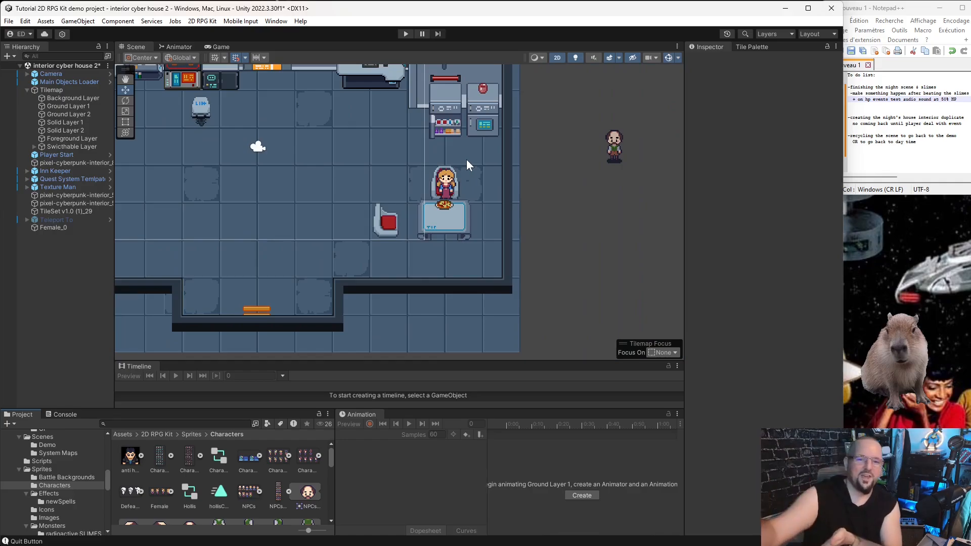
pyautogui.scroll(2, 347, 277)
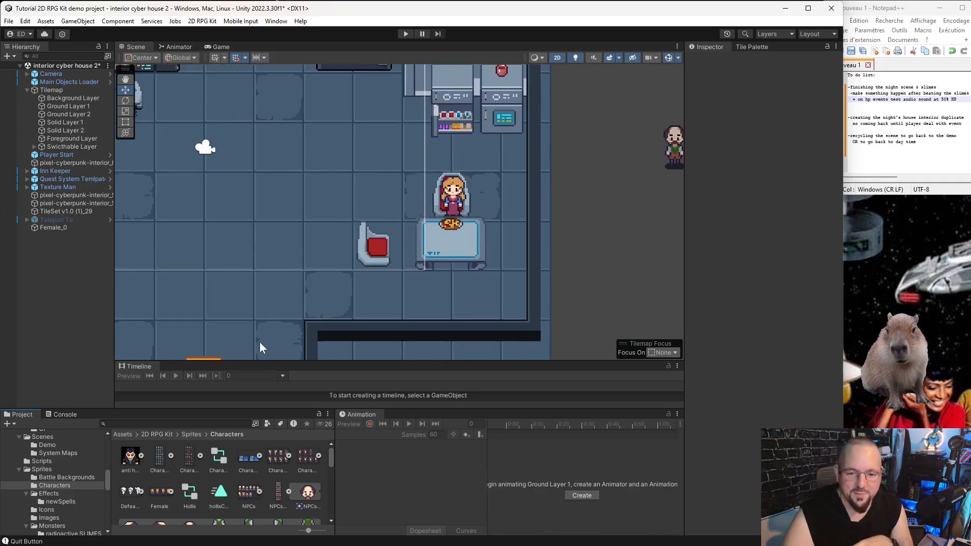
pyautogui.click(289, 491)
# Look for another seated character in the Characters and Enemies folders, and open the Sprites/Monsters folder
pyautogui.scroll(-1, 213, 466)
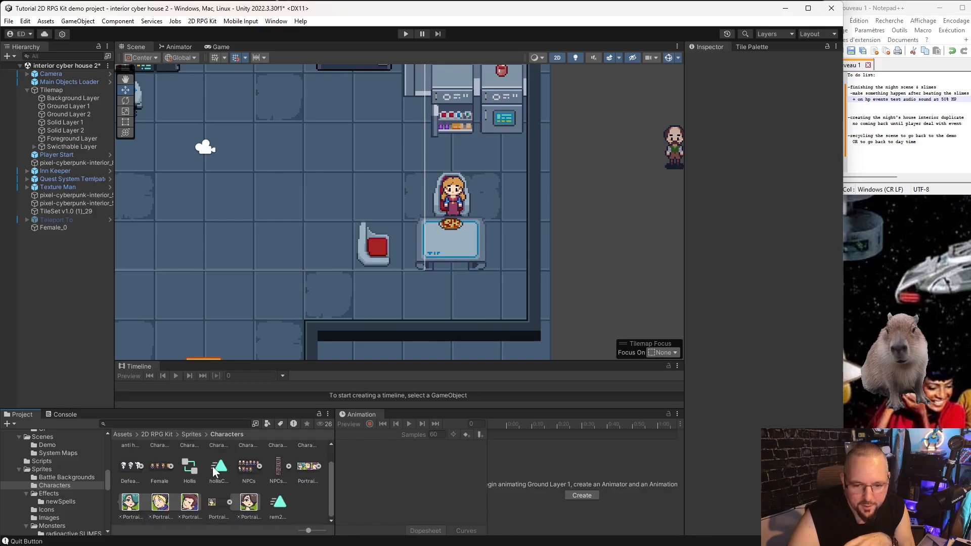
pyautogui.scroll(1, 200, 510)
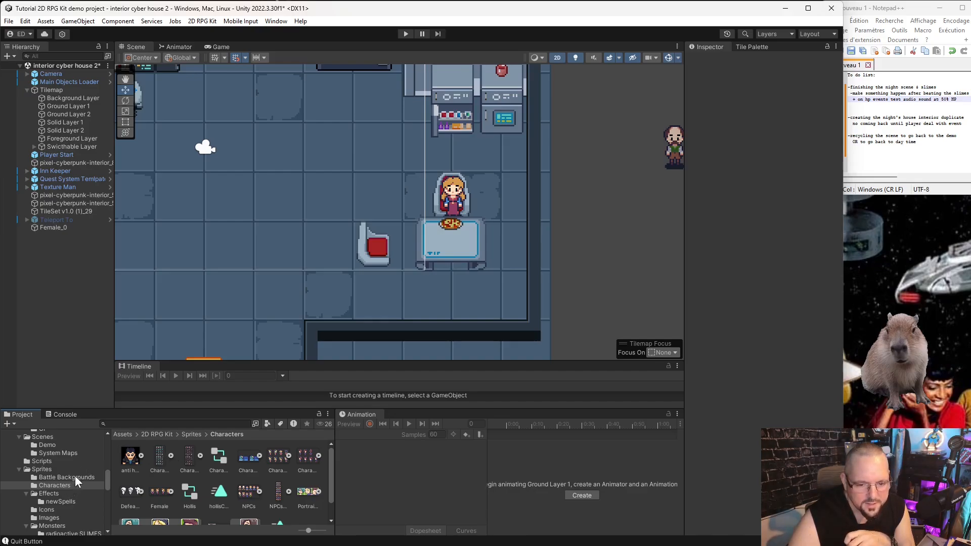
pyautogui.scroll(3, 73, 493)
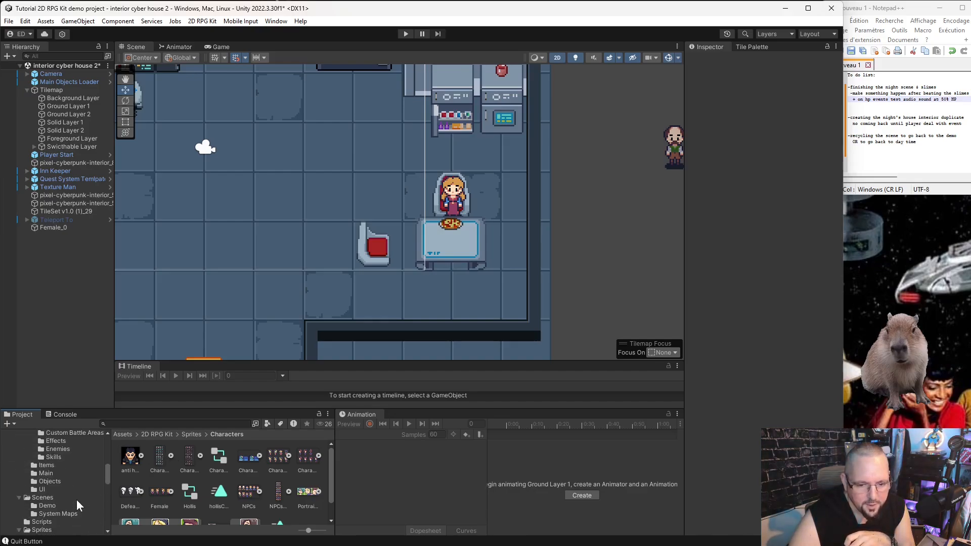
pyautogui.click(62, 450)
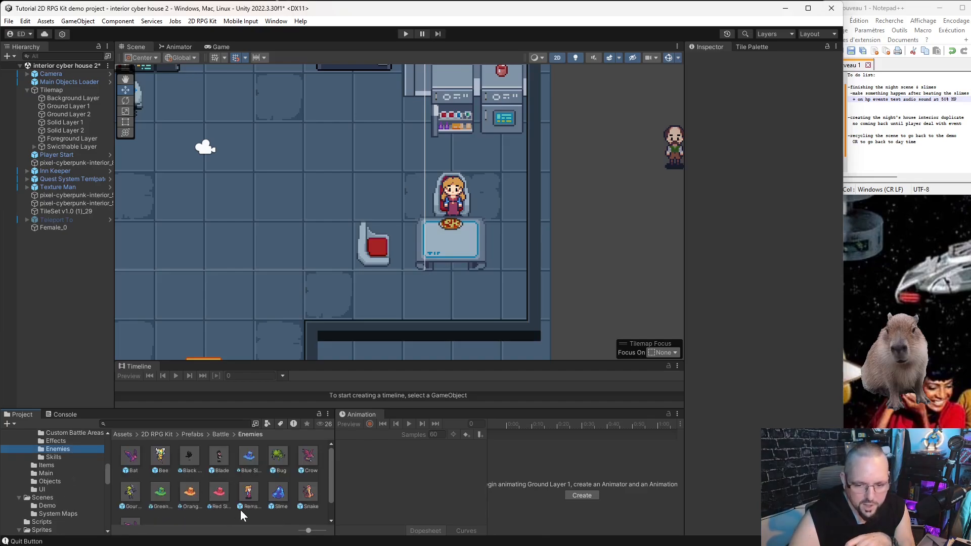
pyautogui.scroll(-1, 237, 495)
pyautogui.scroll(-3, 66, 486)
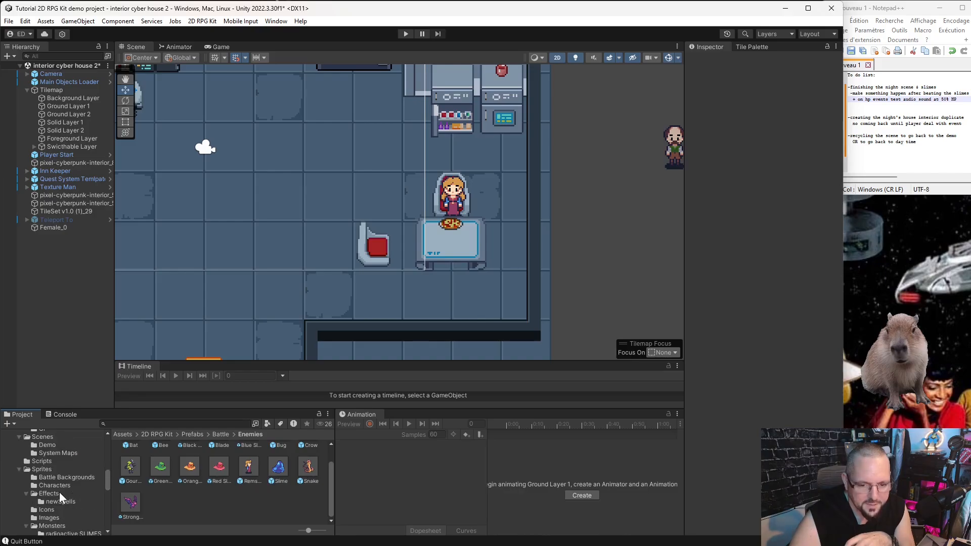
pyautogui.click(71, 525)
pyautogui.scroll(1, 237, 485)
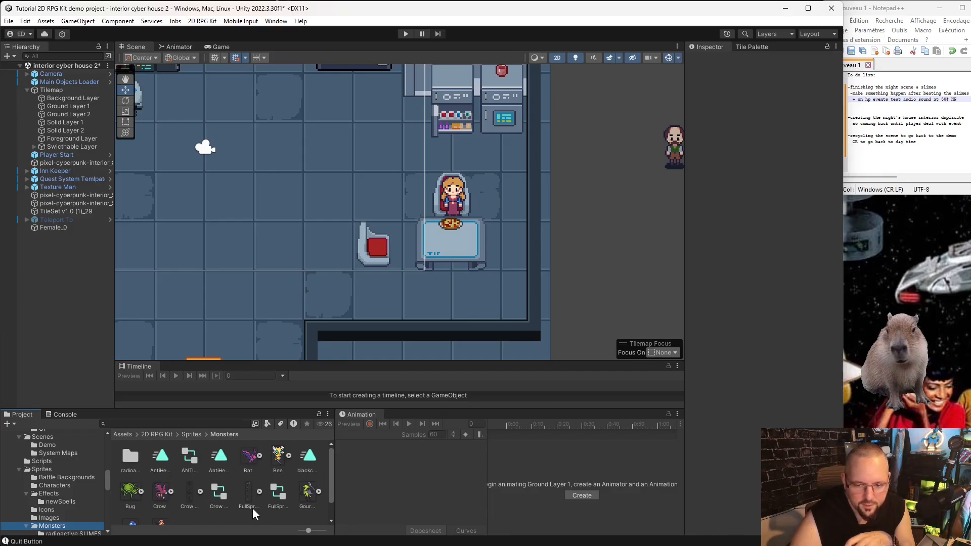
# Expand FullSpriteSheet and place its first sprite, FullSpriteSheet_0, on the red chair beside the table
pyautogui.click(247, 489)
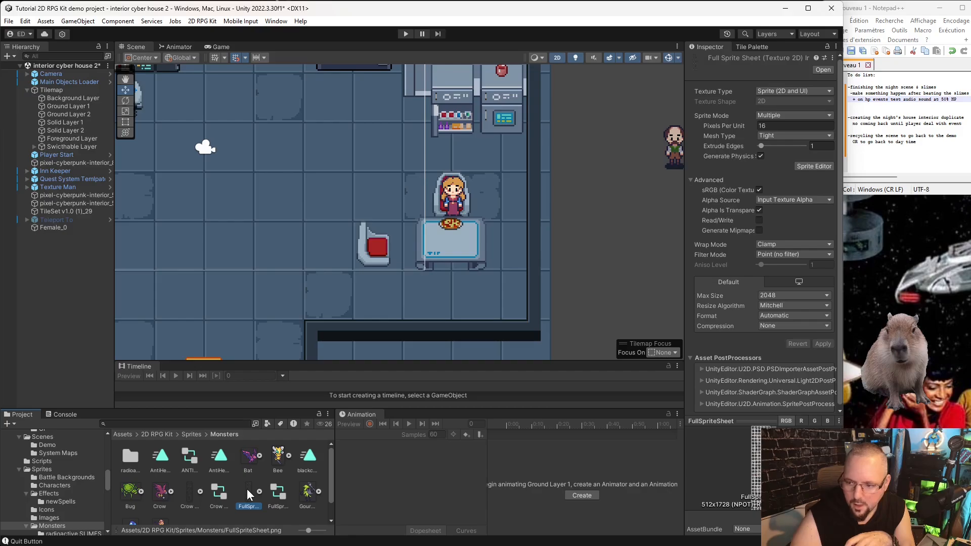
pyautogui.click(260, 490)
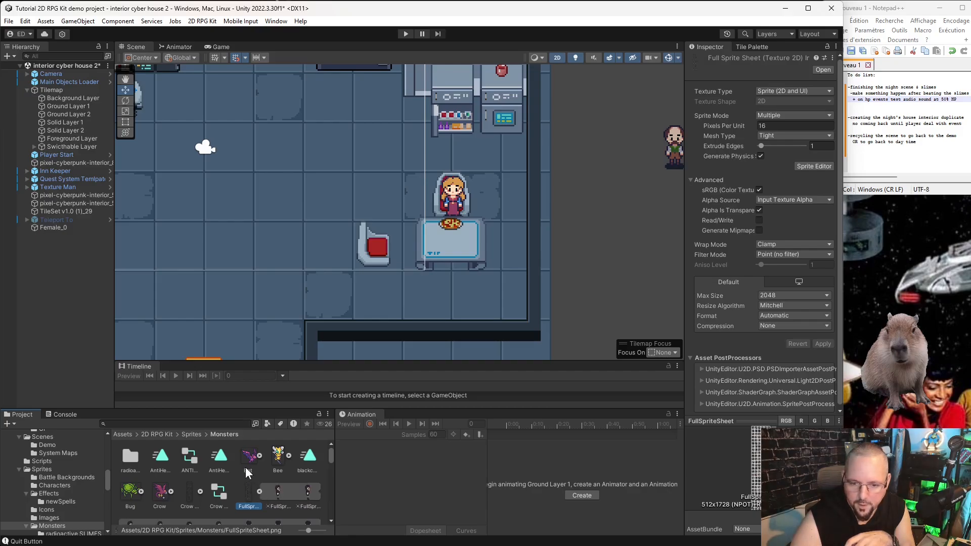
pyautogui.scroll(-1, 255, 477)
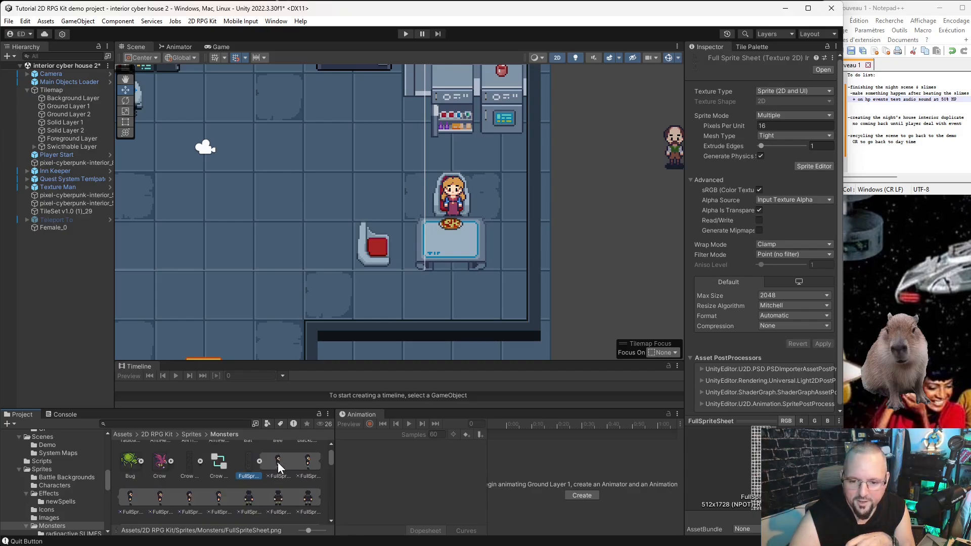
pyautogui.moveTo(278, 463); pyautogui.dragTo(387, 213)
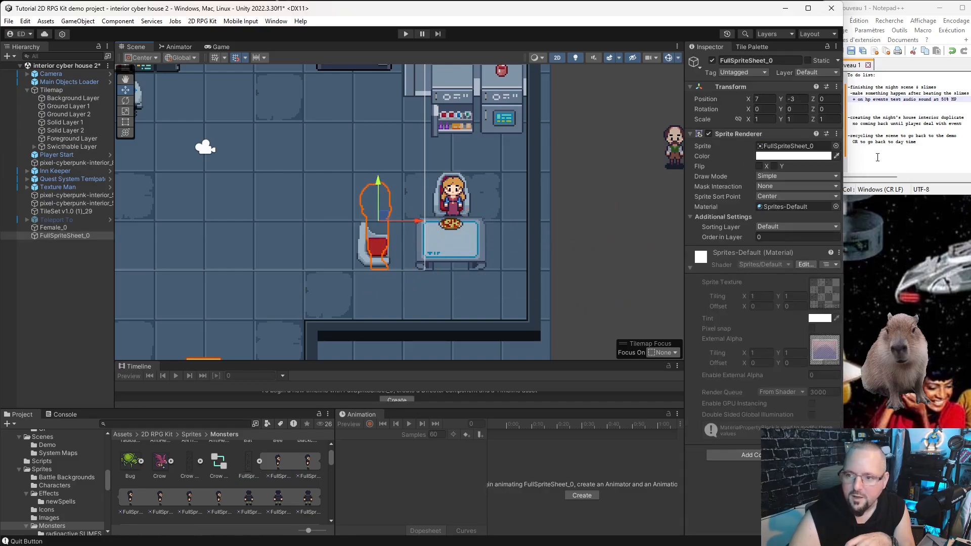
# Try FullSpriteSheet_0 on the Background sorting layer with Order in Layer 4
pyautogui.click(759, 227)
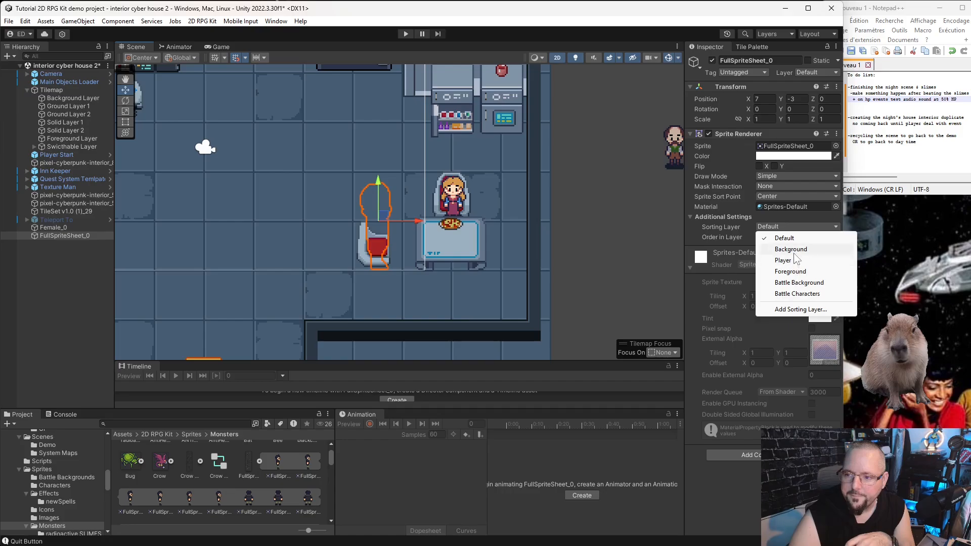
pyautogui.click(790, 248)
pyautogui.click(781, 237)
pyautogui.write('4')
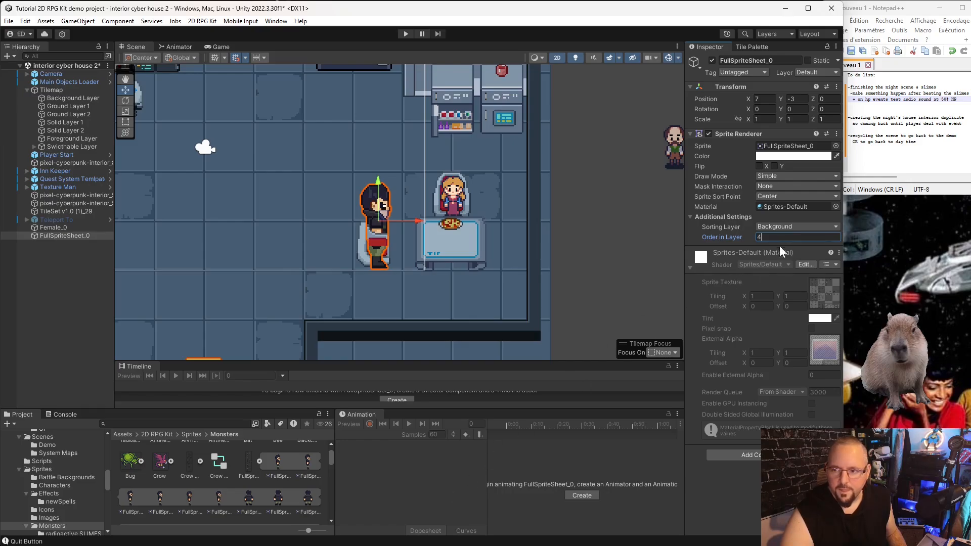
# Set FullSpriteSheet_0's sorting layer to Player and its Order in Layer to 0
pyautogui.click(785, 226)
pyautogui.click(786, 260)
pyautogui.click(783, 236)
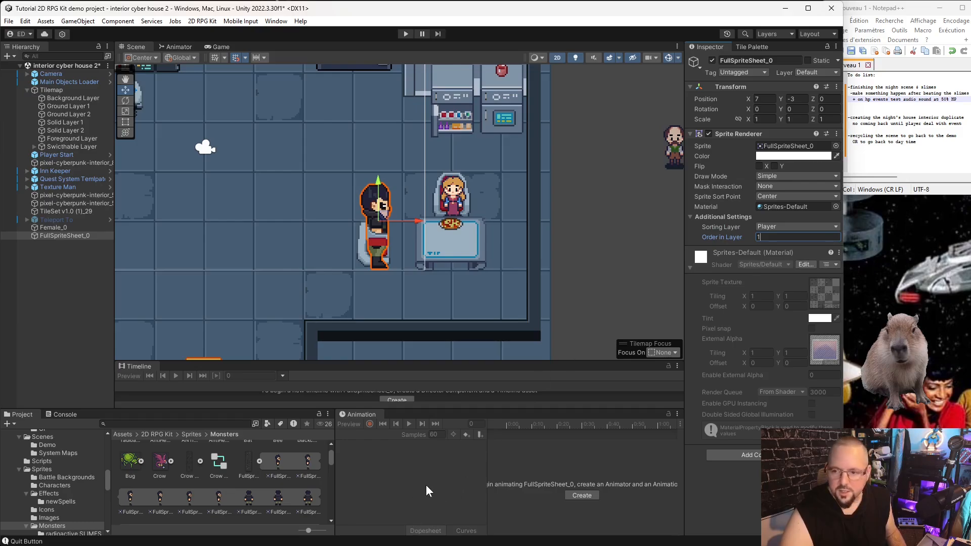
pyautogui.press('BackSpace')
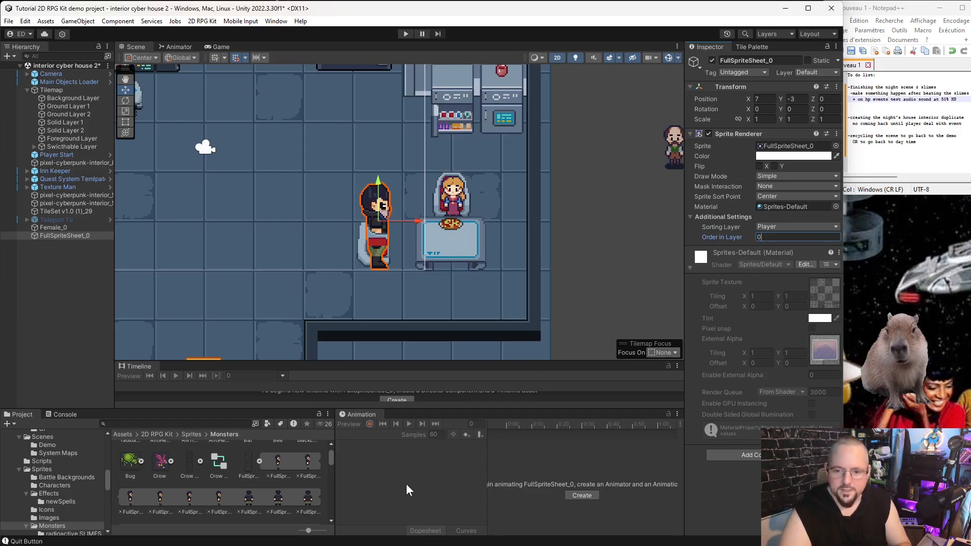
pyautogui.write('0')
pyautogui.click(394, 459)
# Move FullSpriteSheet_0 outside the room and erase the red chair's upper tile from the Foreground Layer
pyautogui.moveTo(387, 211); pyautogui.dragTo(589, 219)
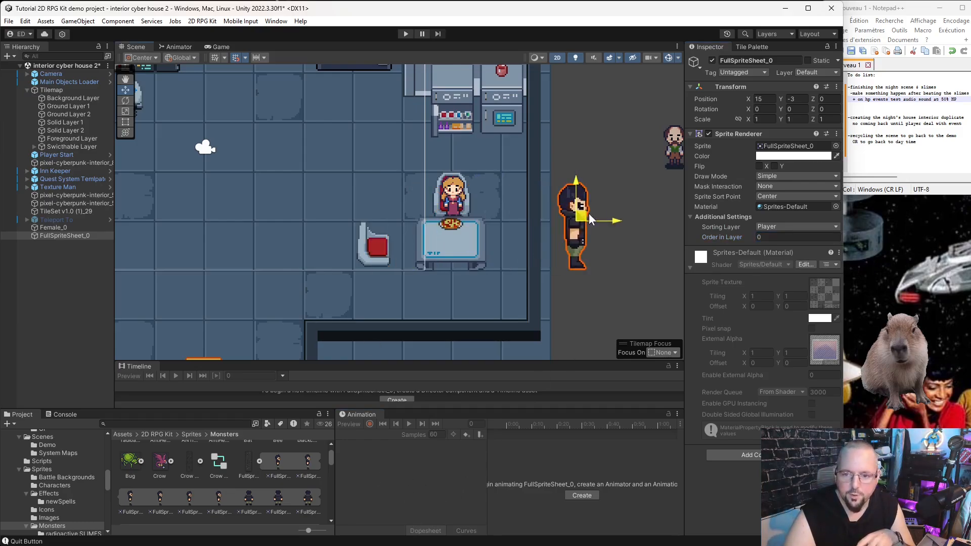
pyautogui.click(751, 46)
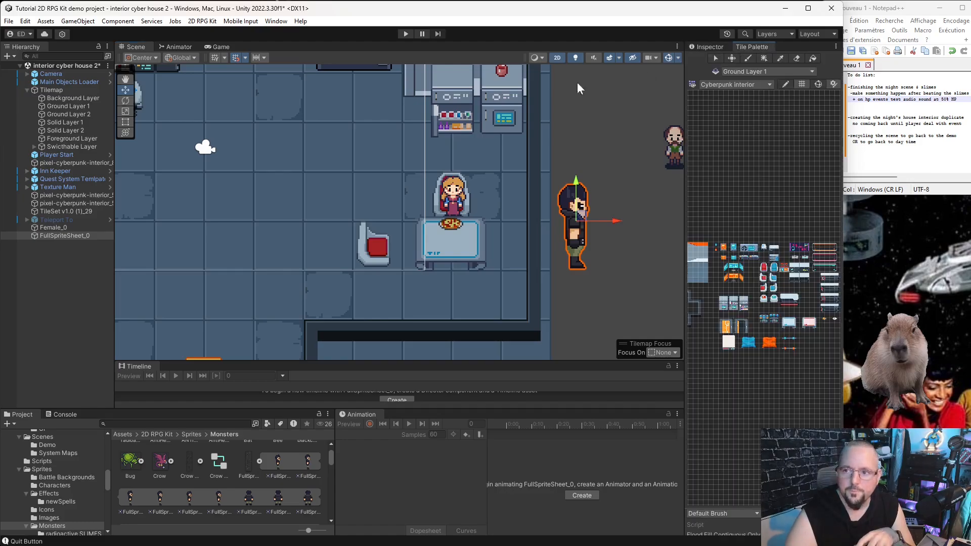
pyautogui.click(68, 138)
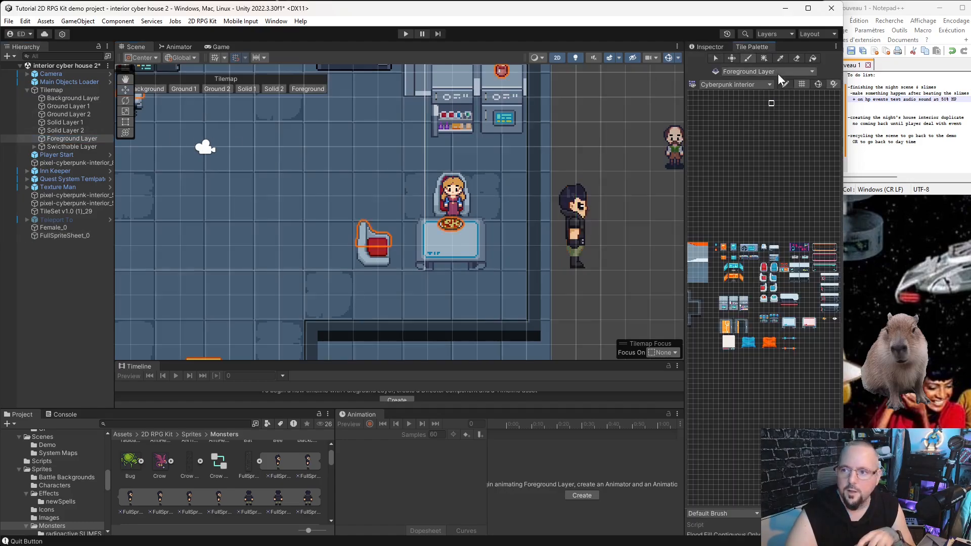
pyautogui.click(797, 59)
pyautogui.moveTo(372, 234); pyautogui.dragTo(390, 234)
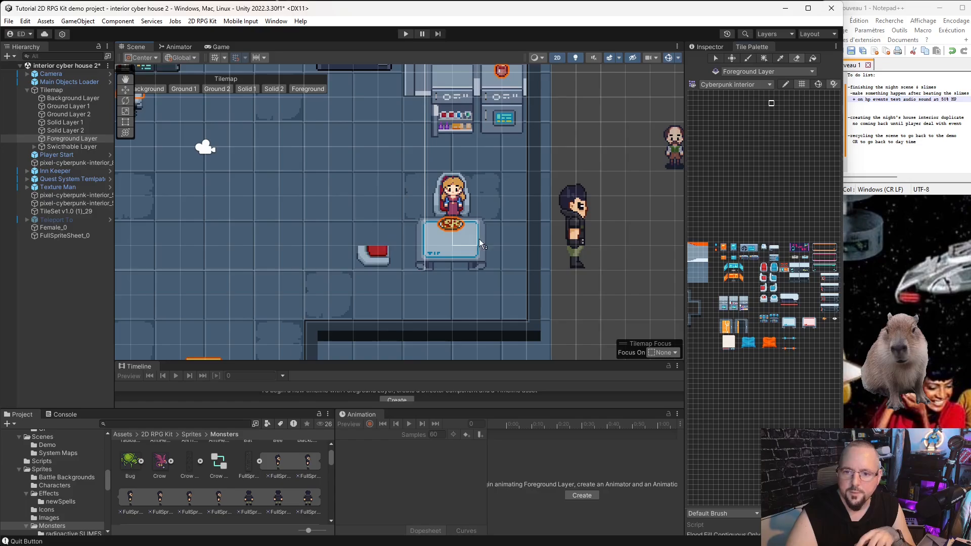
# Repaint the red chair's upper tile on Solid Layer 1 using the Cyberpunk Interior palette
pyautogui.click(764, 276)
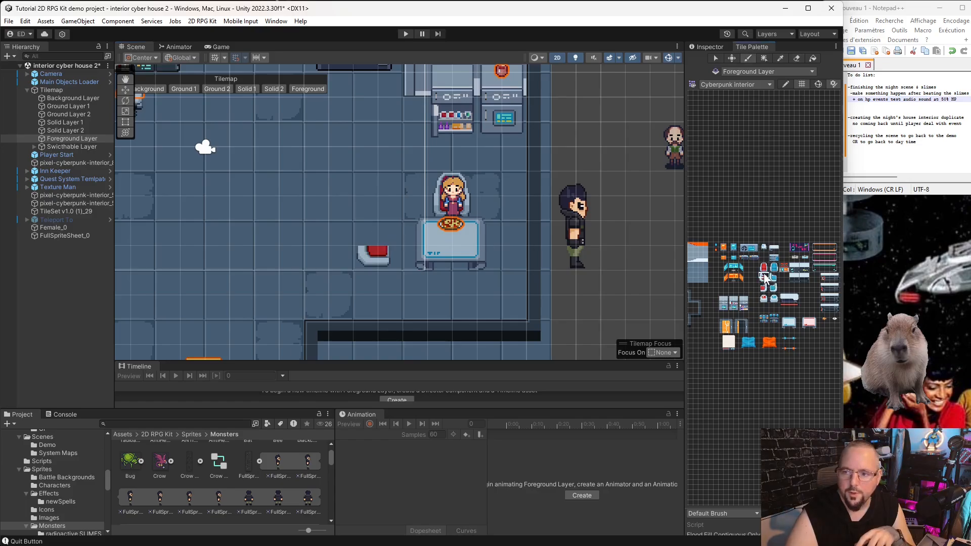
pyautogui.click(73, 122)
pyautogui.click(371, 233)
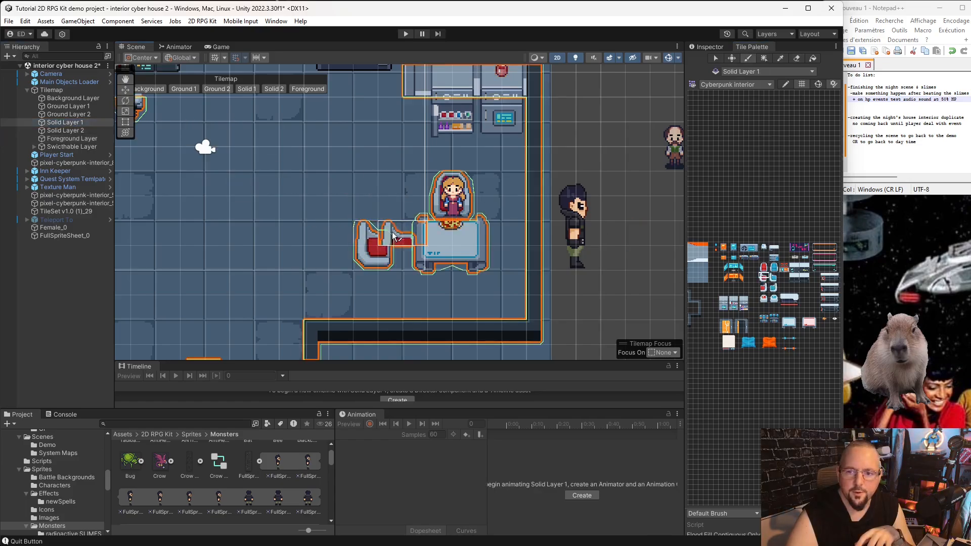
# Move FullSpriteSheet_0 back into the room between the red chair and the table, at X 8, Y -3
pyautogui.click(125, 90)
pyautogui.click(581, 241)
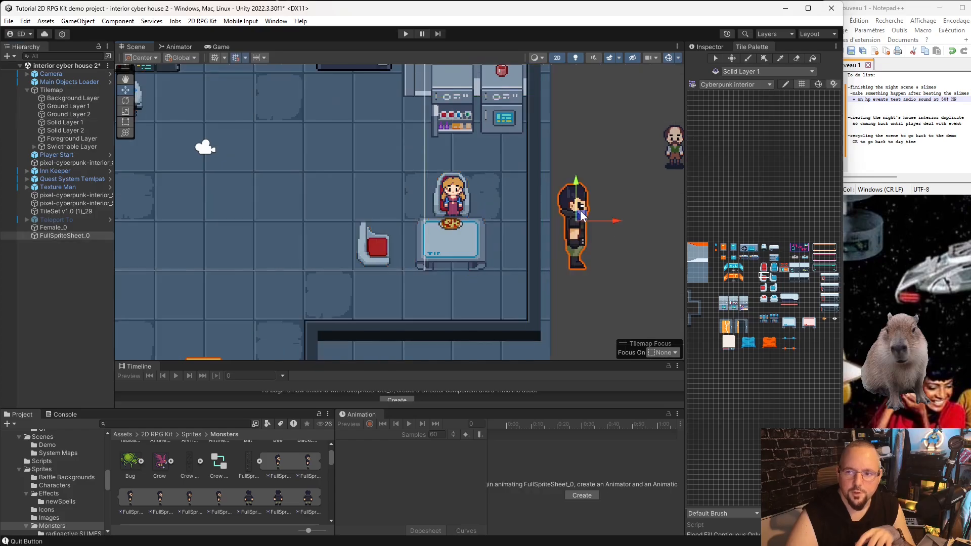
pyautogui.moveTo(581, 212); pyautogui.dragTo(401, 215)
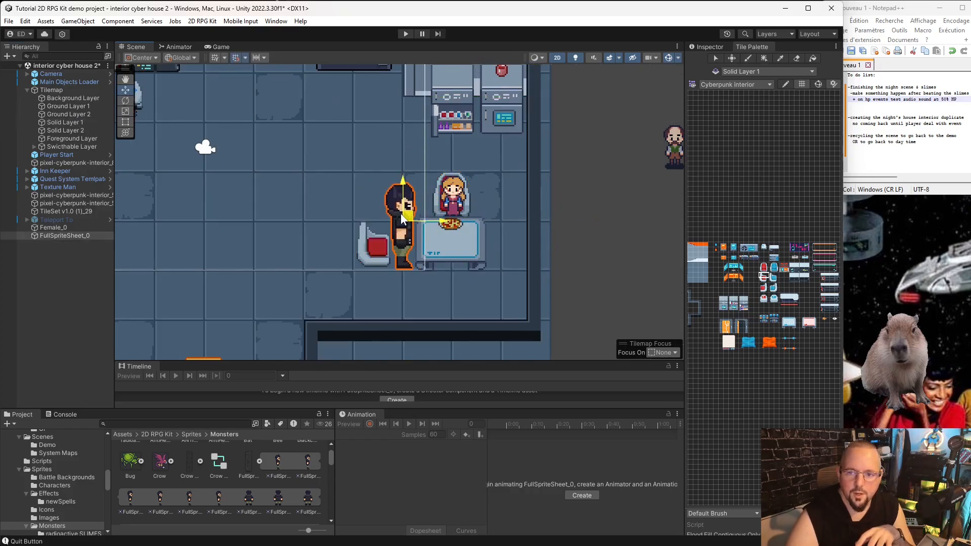
pyautogui.scroll(3, 471, 275)
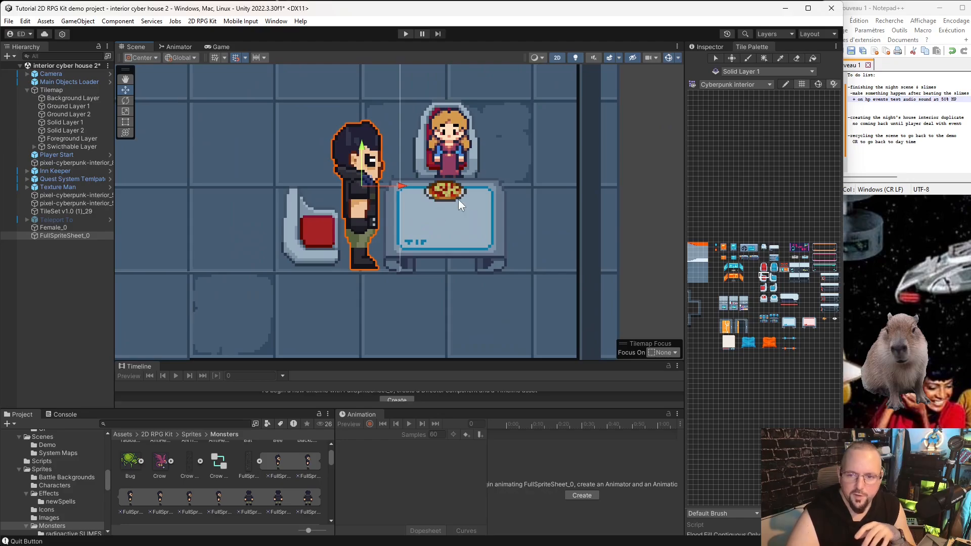
pyautogui.scroll(-2, 463, 202)
# Scale FullSpriteSheet_0 to 0.8 in both X and Y
pyautogui.click(701, 47)
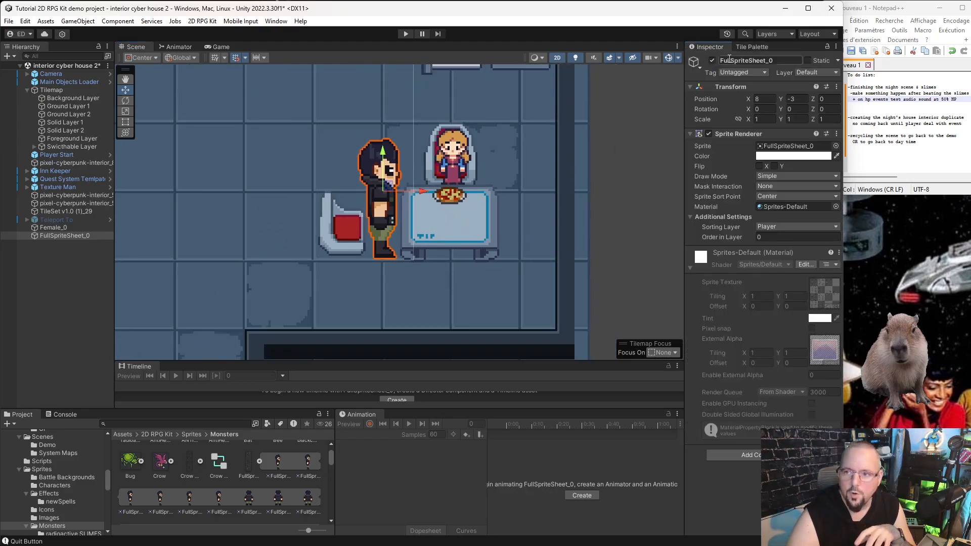
pyautogui.click(766, 120)
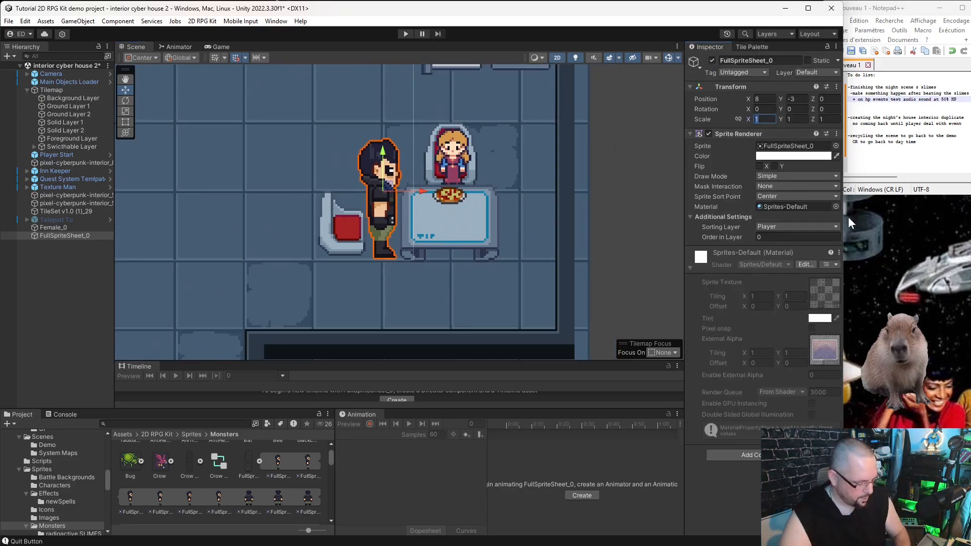
pyautogui.write('0.8')
pyautogui.click(791, 120)
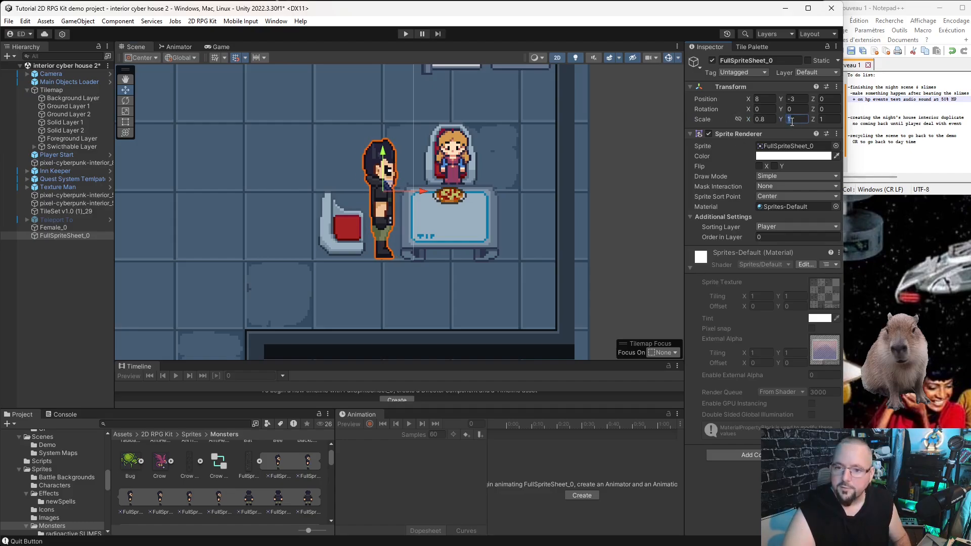
pyautogui.write('0.8')
pyautogui.click(625, 218)
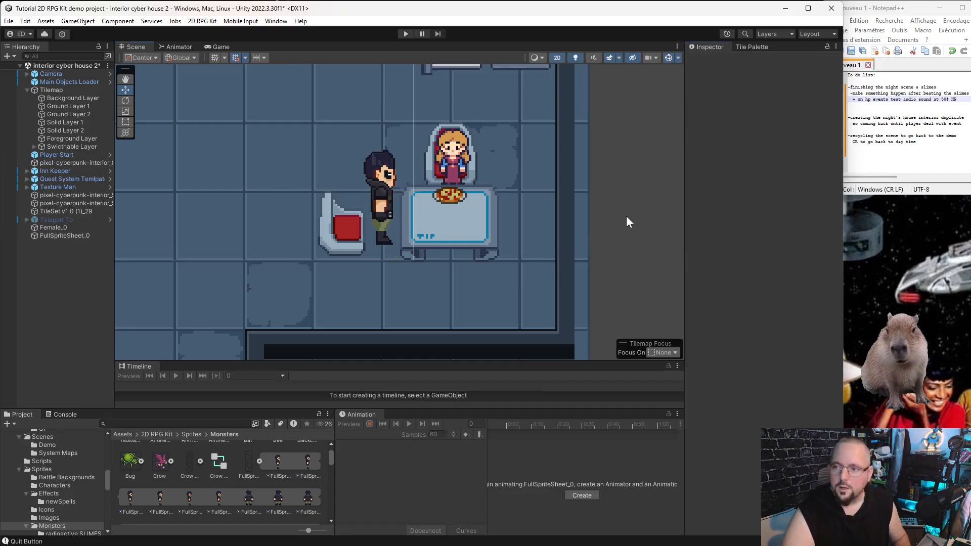
# Create an animation clip named "antihero pizzatime" for FullSpriteSheet_0 in the Monsters folder
pyautogui.click(378, 210)
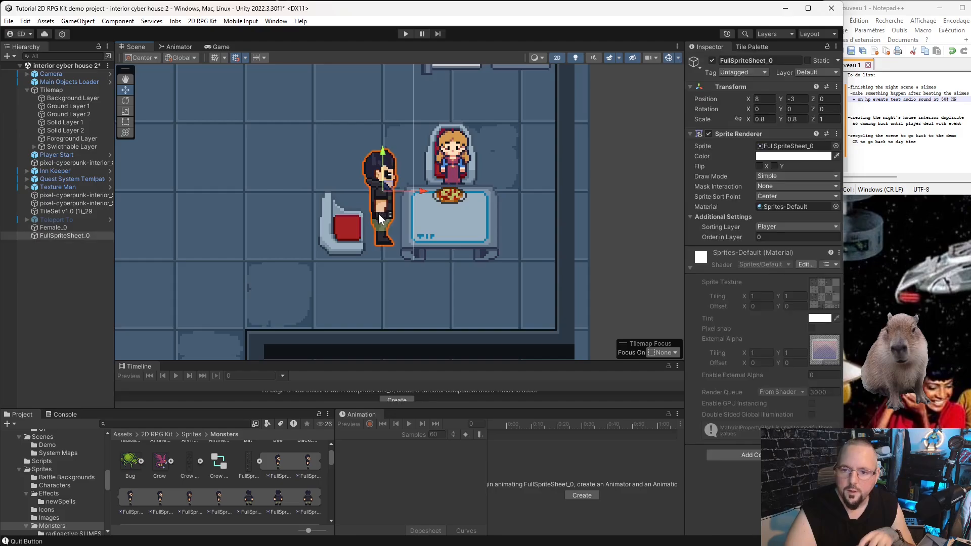
pyautogui.moveTo(390, 183)
pyautogui.mouseDown()
pyautogui.moveTo(370, 158)
pyautogui.moveTo(396, 200)
pyautogui.mouseUp()
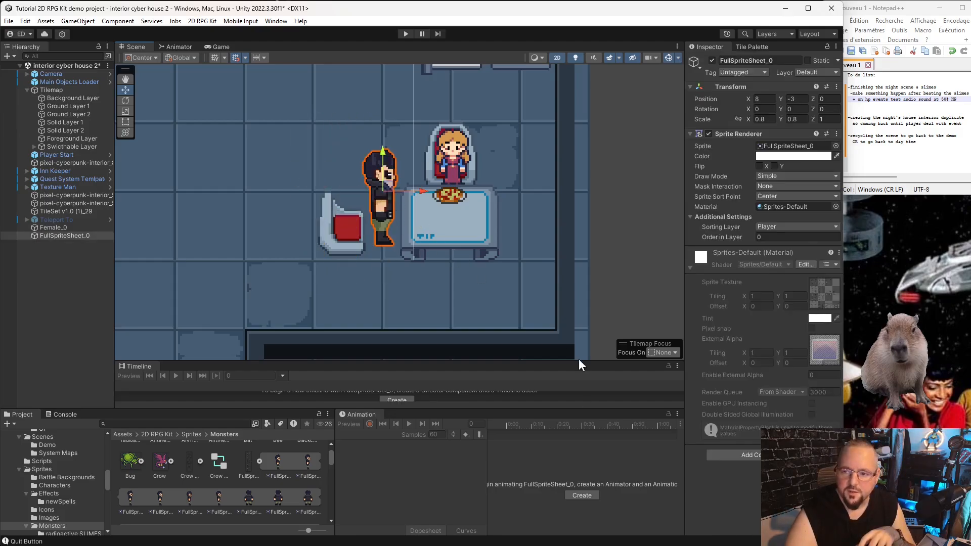
pyautogui.click(583, 493)
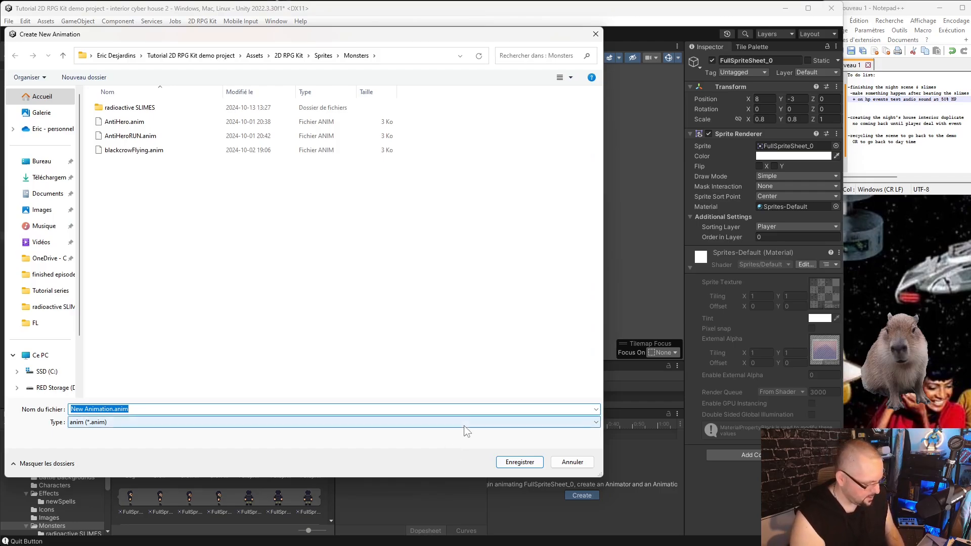
pyautogui.write('antihero pizzatime')
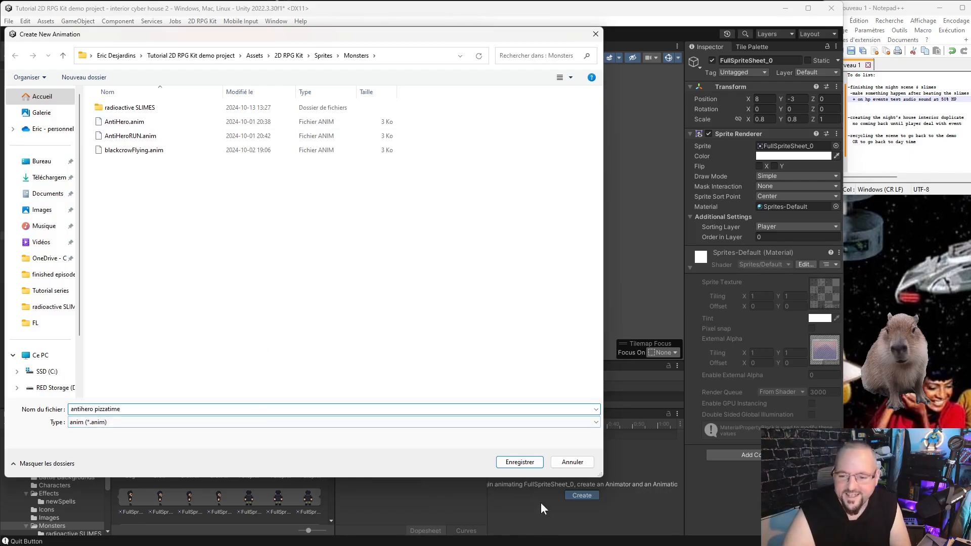
pyautogui.click(528, 462)
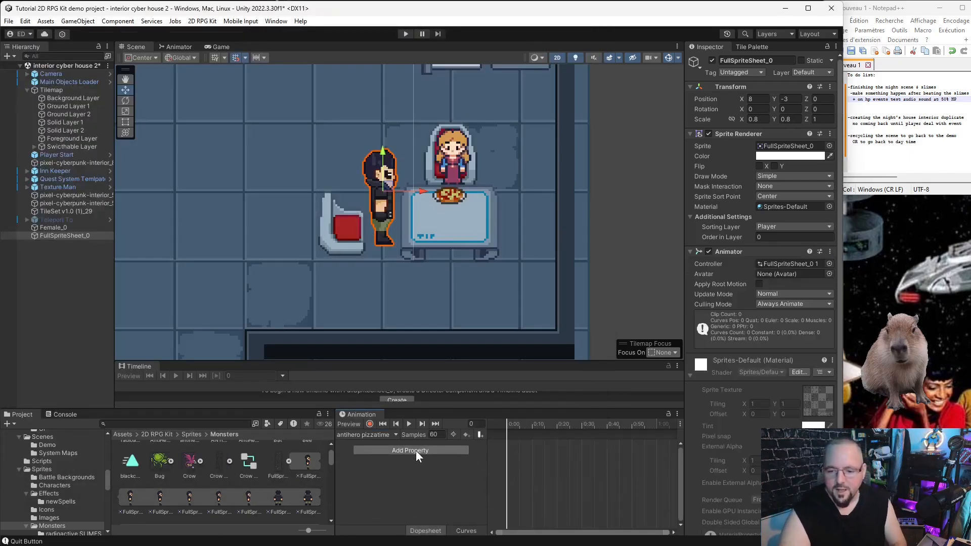
# Add the first six FullSpriteSheet sprites to the start of the antihero pizzatime animation timeline
pyautogui.click(305, 460)
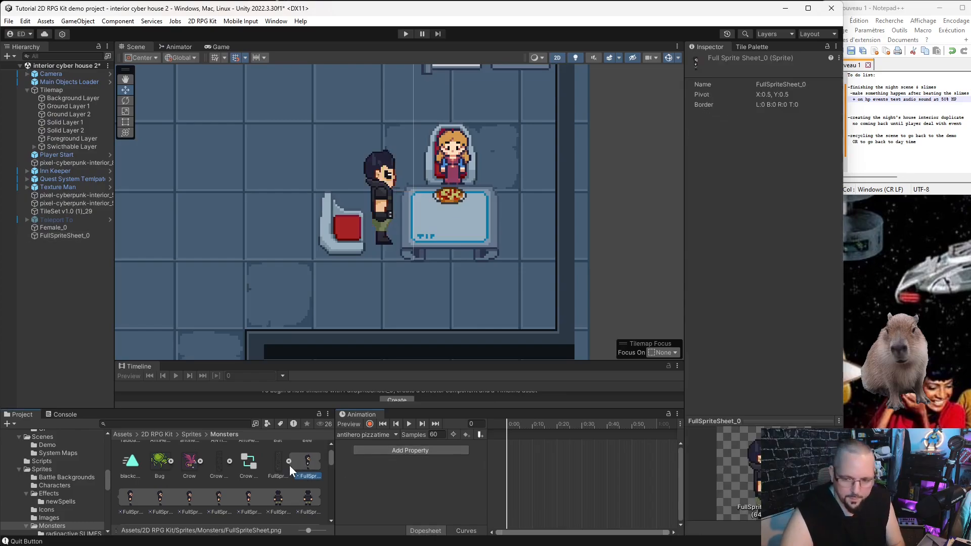
pyautogui.hotkey('shift', 'Right')
pyautogui.hotkey('shift', 'Right')
pyautogui.hotkey('shift', 'Right')
pyautogui.hotkey('shift', 'Right')
pyautogui.hotkey('shift', 'Right')
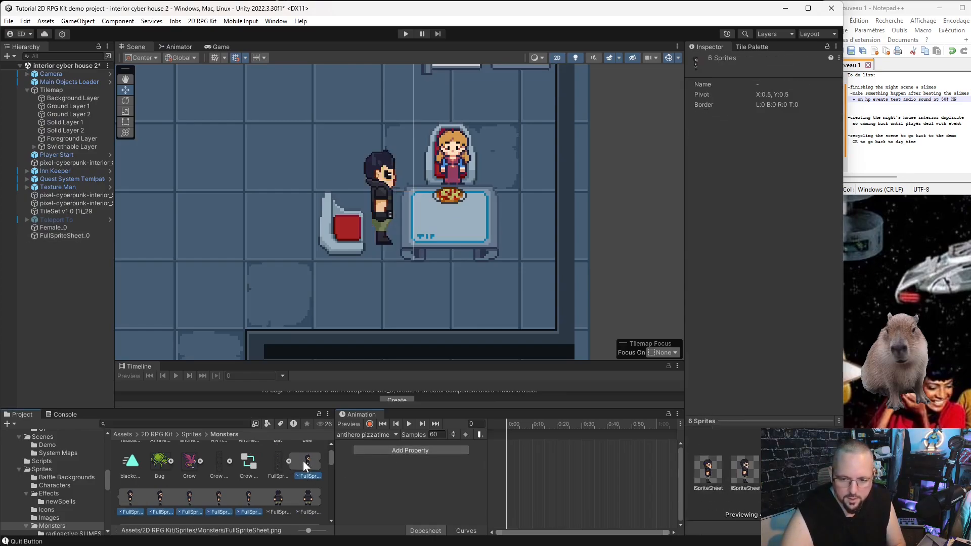
pyautogui.moveTo(509, 441); pyautogui.dragTo(507, 440)
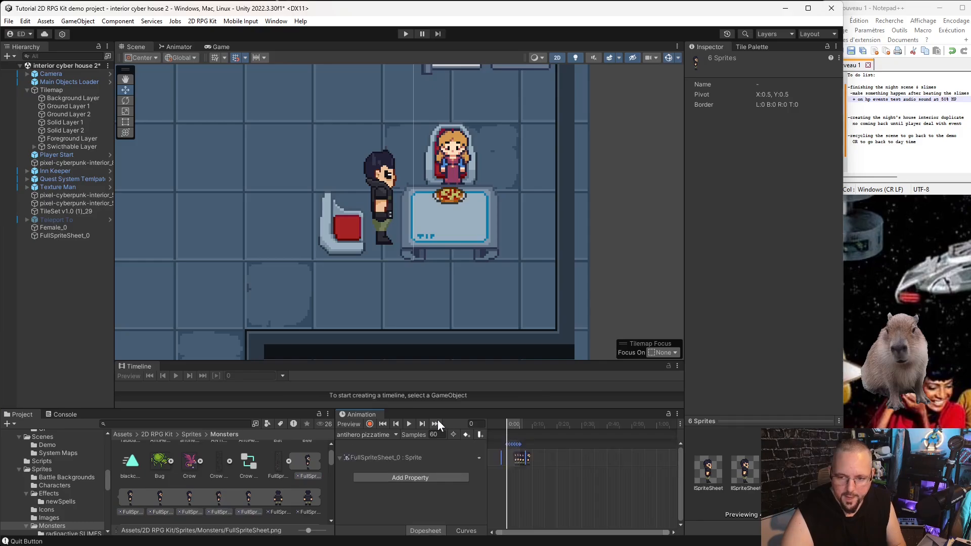
# Try a sample rate of 2 for the antihero pizzatime clip and preview its playback
pyautogui.click(433, 435)
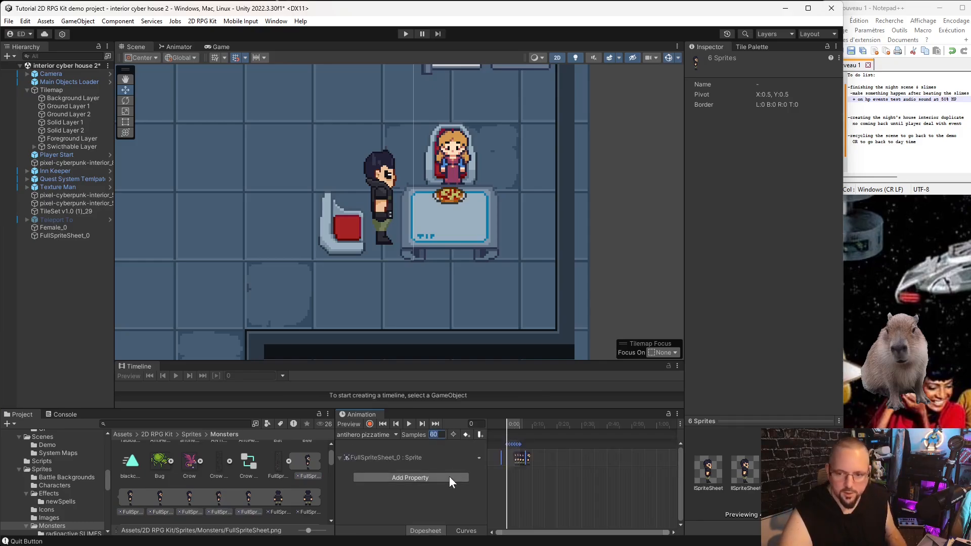
pyautogui.write('2')
pyautogui.press('Return')
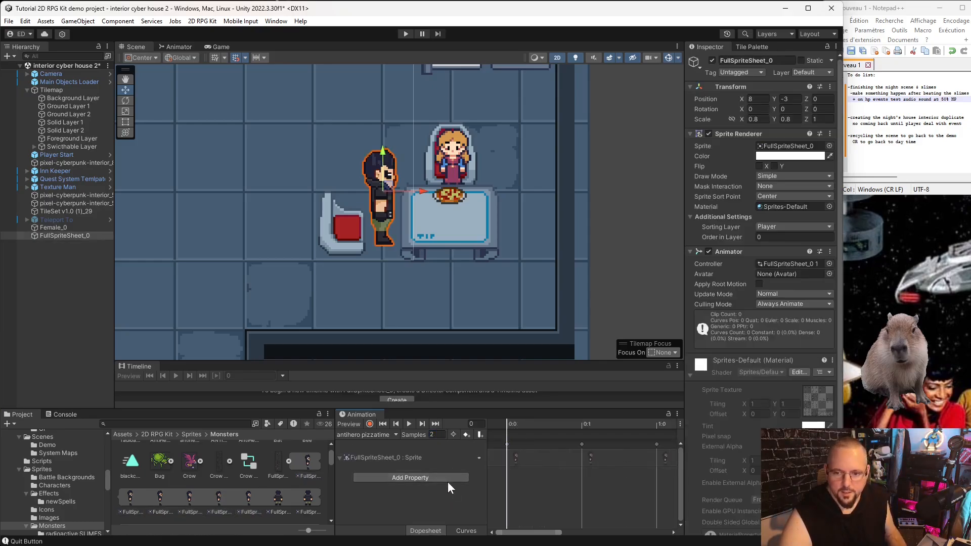
pyautogui.click(411, 421)
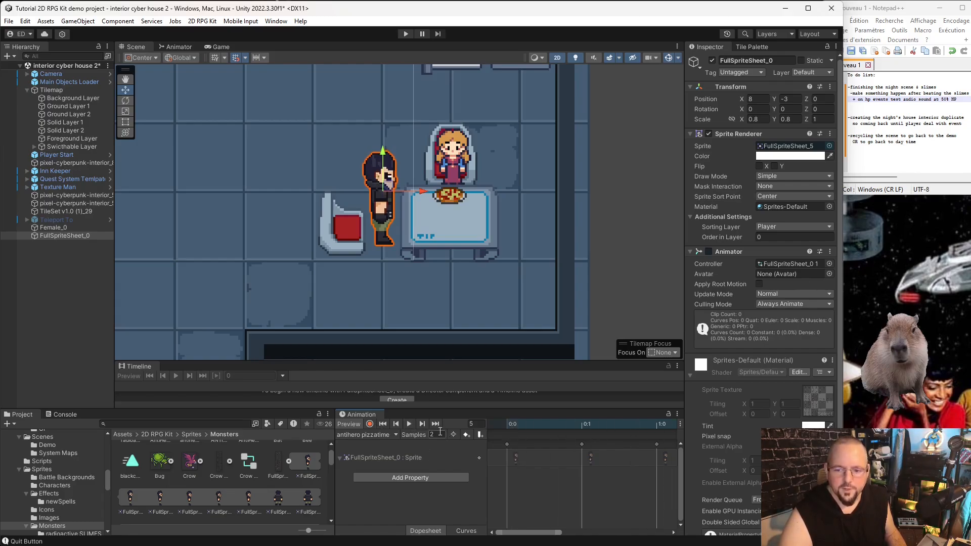
pyautogui.press('Return')
pyautogui.click(409, 427)
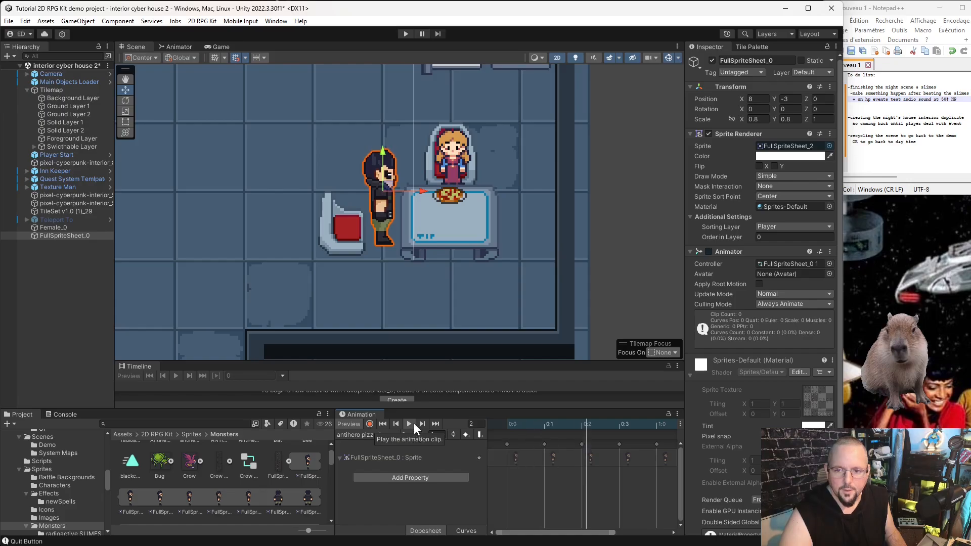
pyautogui.click(413, 424)
# Set the antihero pizzatime clip's sample rate to 3 and deselect the character
pyautogui.click(434, 435)
pyautogui.write('3')
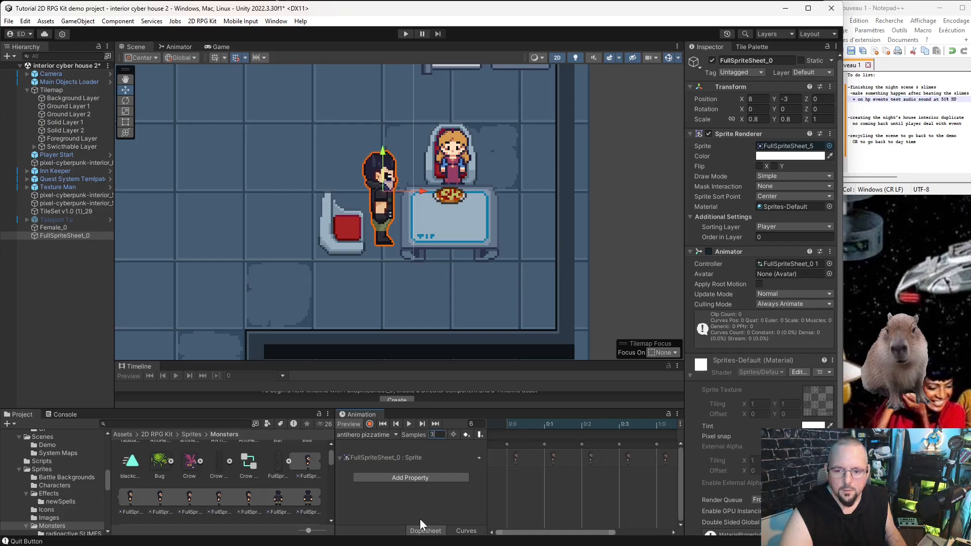
pyautogui.press('Return')
pyautogui.scroll(-5, 454, 275)
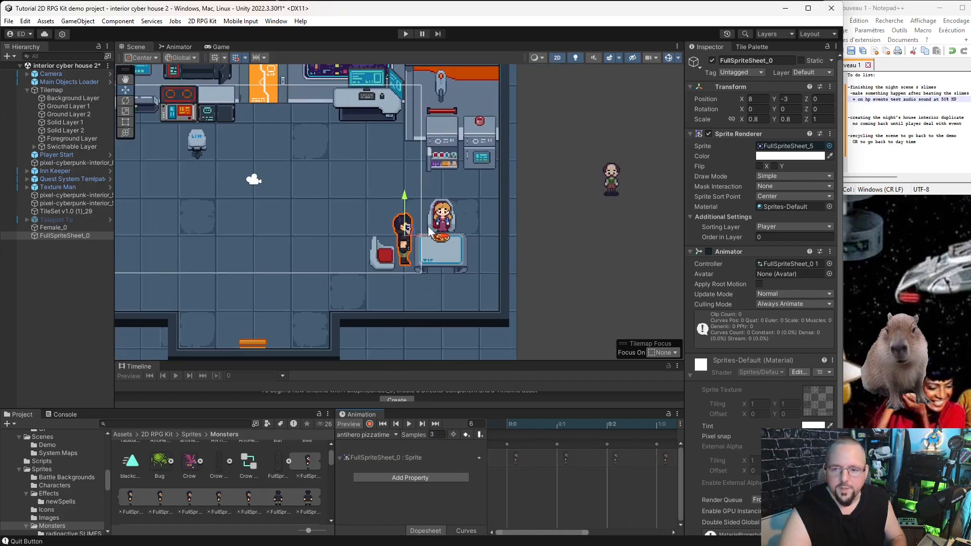
pyautogui.click(501, 264)
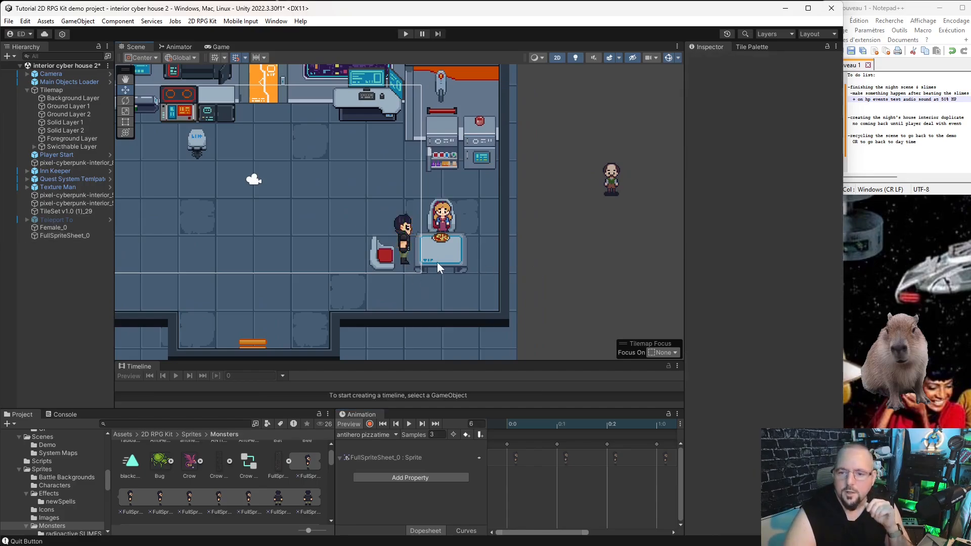
# Paint the mug tile from the Cyberpunk Interior palette onto the table's upper-right corner on the Foreground Layer
pyautogui.click(752, 47)
pyautogui.scroll(5, 795, 353)
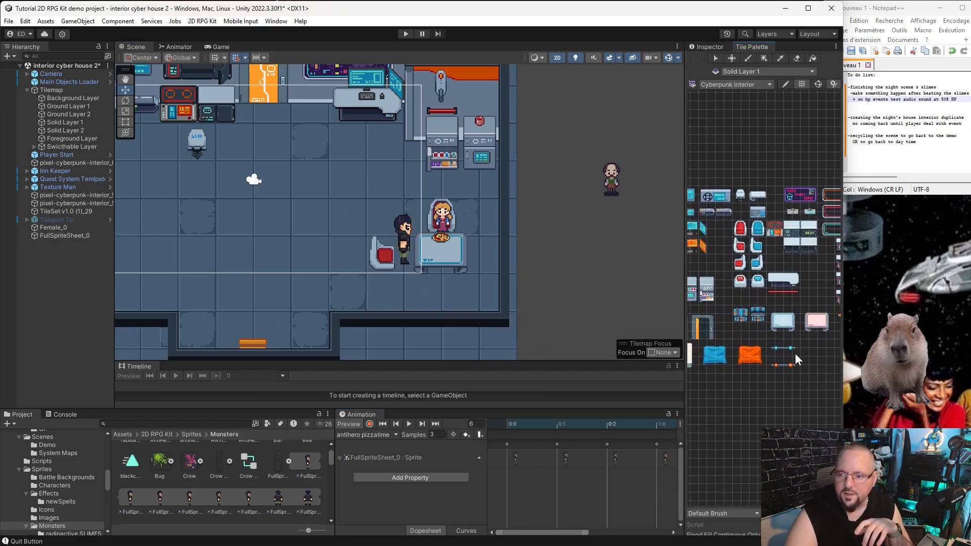
pyautogui.moveTo(775, 313); pyautogui.dragTo(693, 324, button='middle')
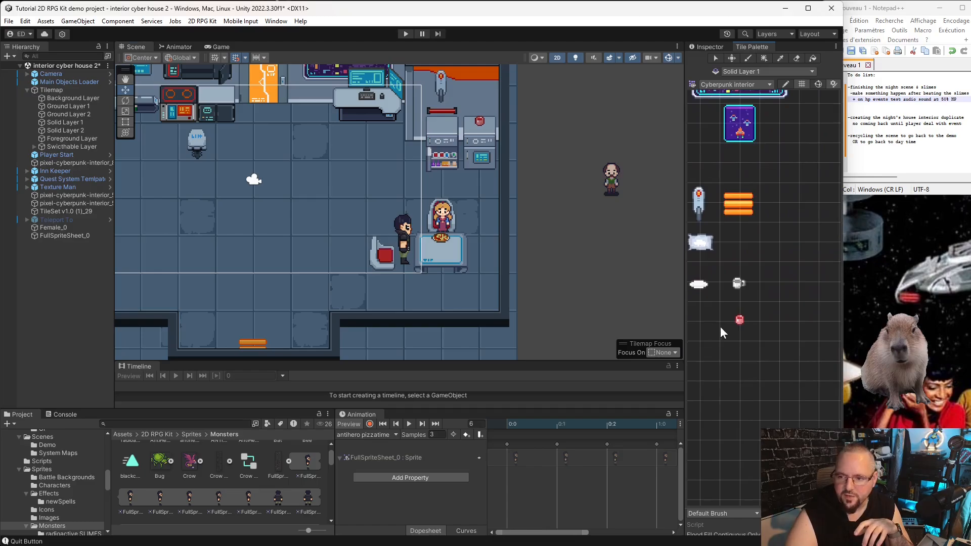
pyautogui.scroll(2, 740, 320)
pyautogui.click(740, 274)
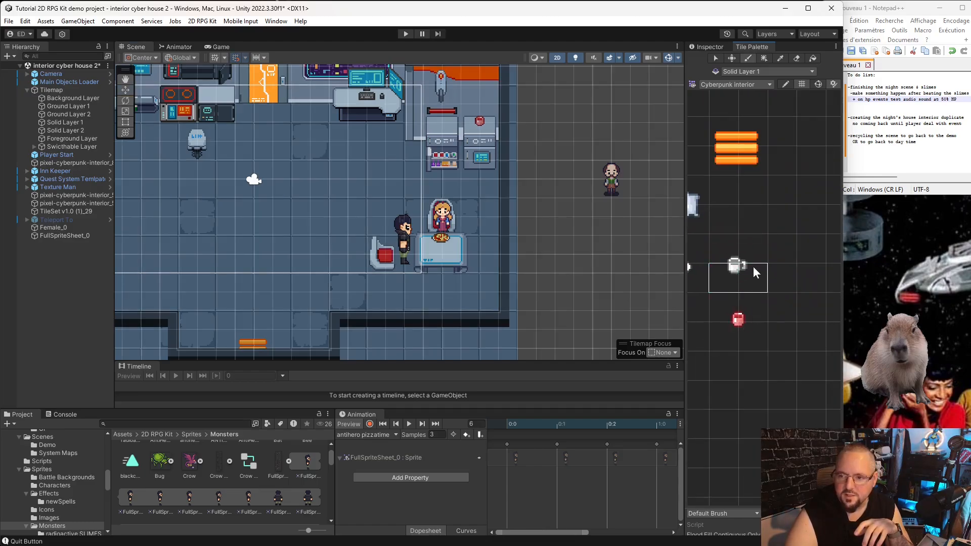
pyautogui.scroll(3, 408, 243)
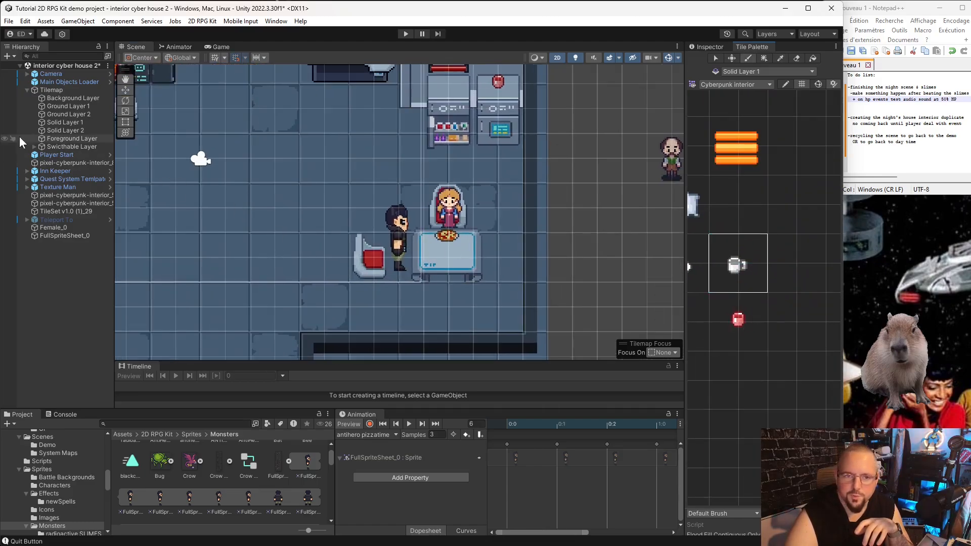
pyautogui.click(64, 138)
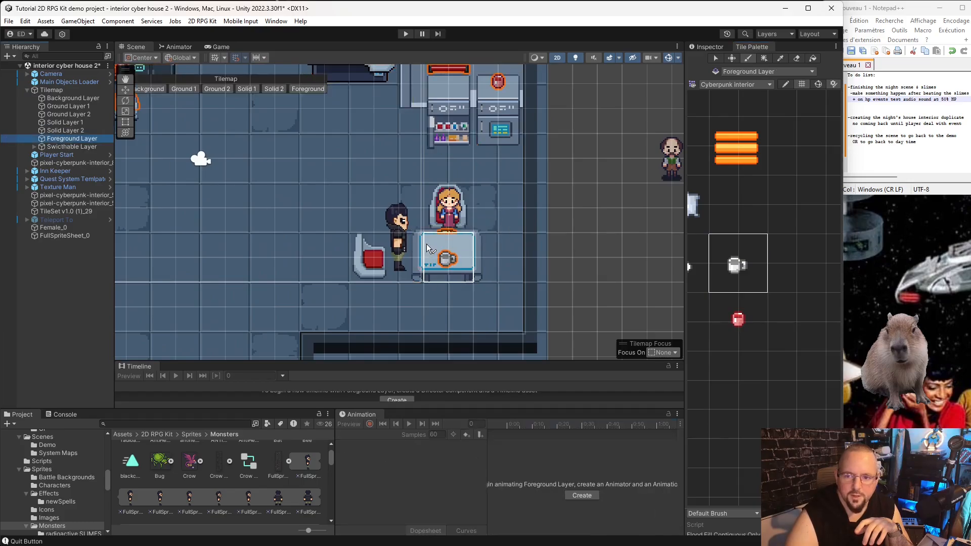
pyautogui.scroll(3, 425, 253)
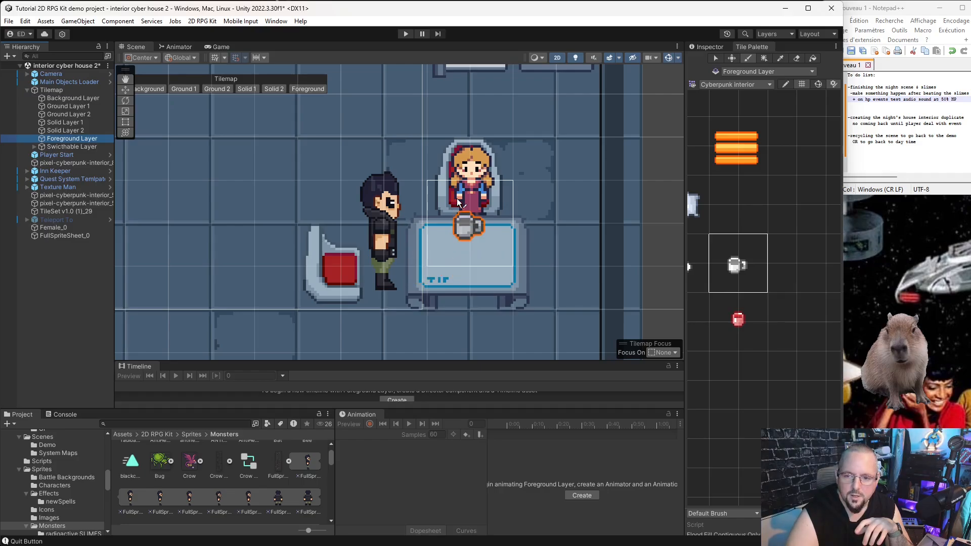
pyautogui.click(511, 199)
# Paint the pizza tile onto the table's upper-left corner on the Foreground Layer, replacing the cut-off pizza, and stop painting
pyautogui.moveTo(762, 303); pyautogui.dragTo(954, 469, button='middle')
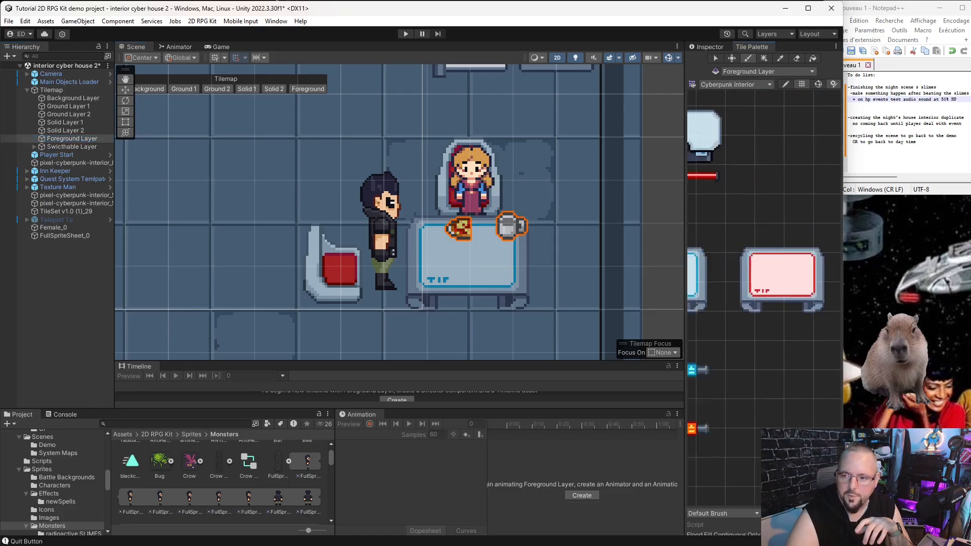
pyautogui.moveTo(912, 265); pyautogui.dragTo(860, 292, button='middle')
pyautogui.click(809, 278)
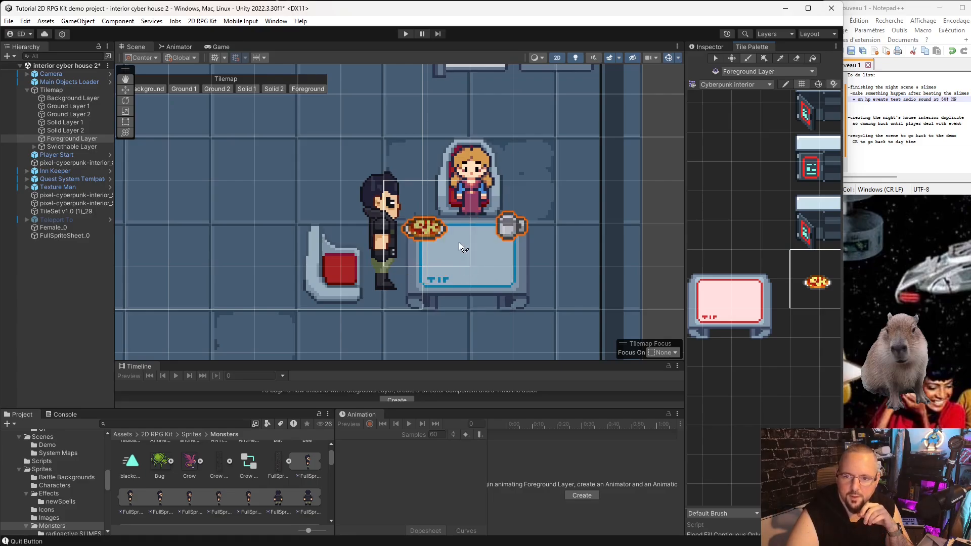
pyautogui.click(733, 214)
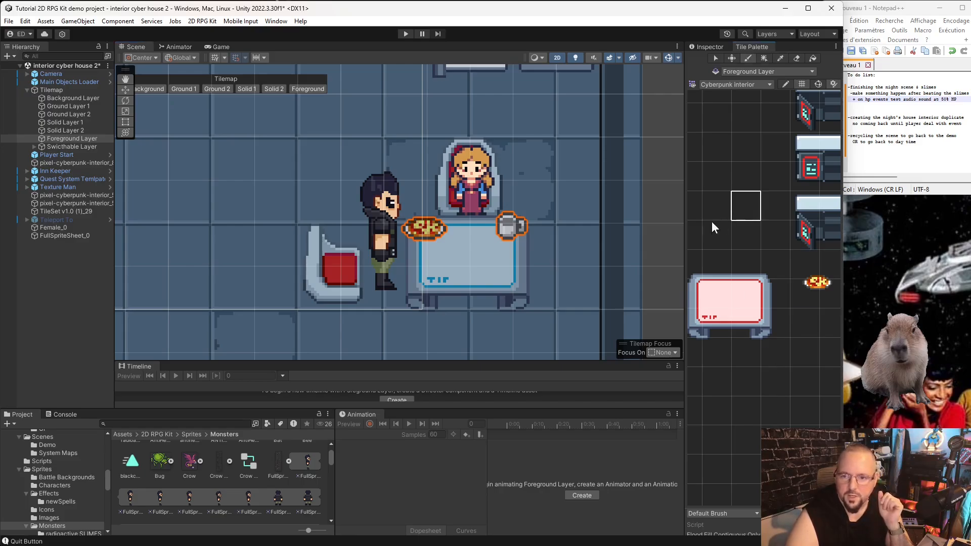
pyautogui.click(125, 91)
pyautogui.click(632, 265)
# Paint the white food plate tile in the lower middle of the table on Solid Layer 2 and stop painting
pyautogui.scroll(-5, 530, 305)
pyautogui.moveTo(578, 324); pyautogui.dragTo(486, 245, button='middle')
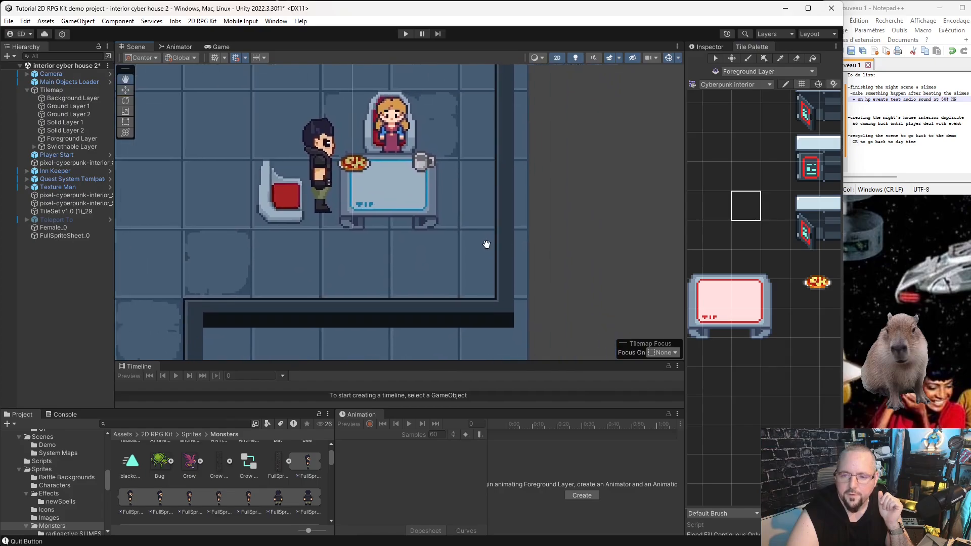
pyautogui.scroll(-2, 712, 210)
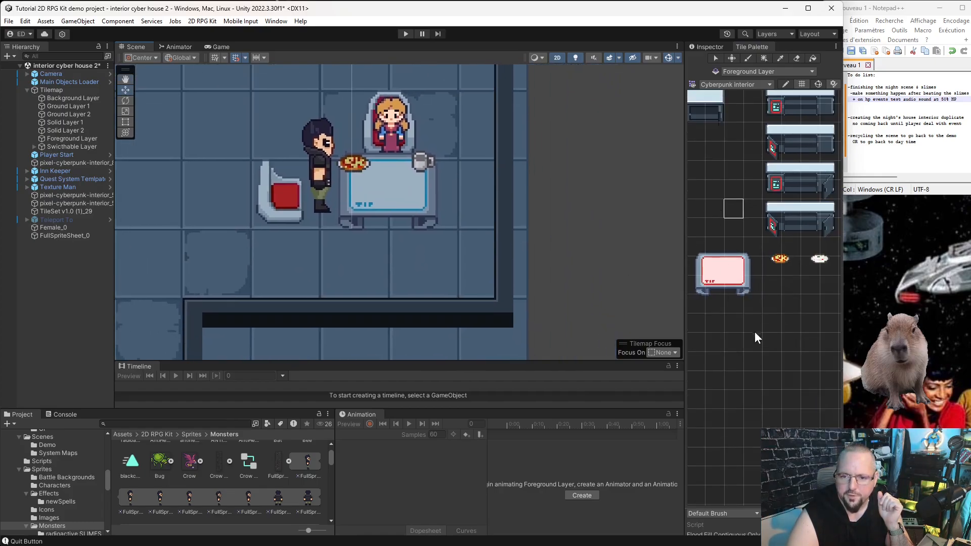
pyautogui.scroll(4, 754, 334)
pyautogui.moveTo(779, 331)
pyautogui.mouseDown(button='middle')
pyautogui.moveTo(715, 328)
pyautogui.moveTo(769, 315)
pyautogui.mouseUp(button='middle')
pyautogui.click(751, 303)
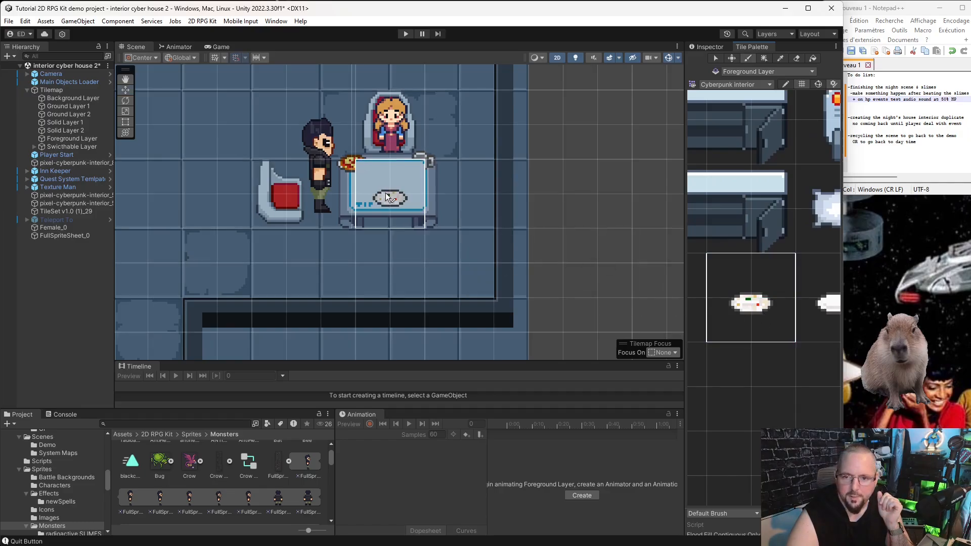
pyautogui.click(77, 132)
pyautogui.scroll(2, 384, 188)
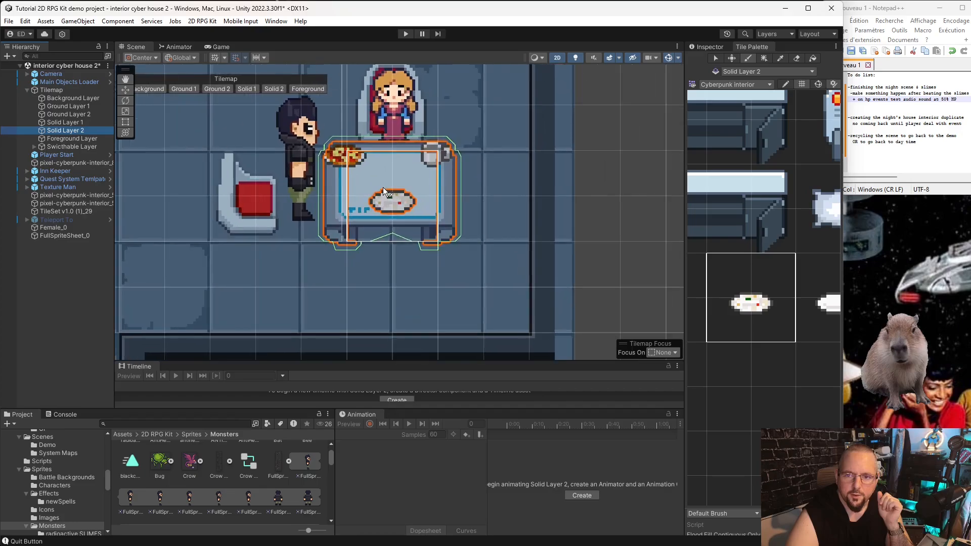
pyautogui.scroll(1, 383, 187)
pyautogui.click(383, 191)
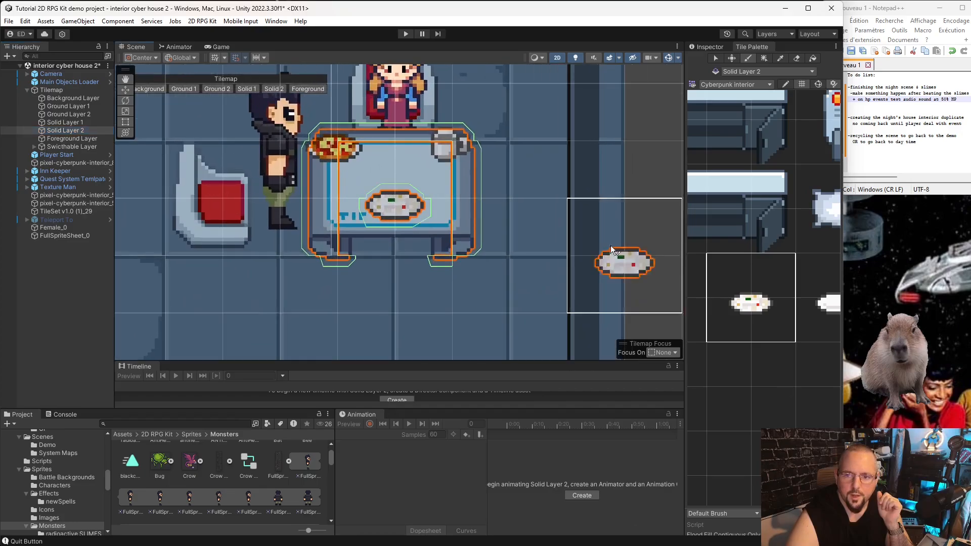
pyautogui.click(126, 90)
pyautogui.click(529, 269)
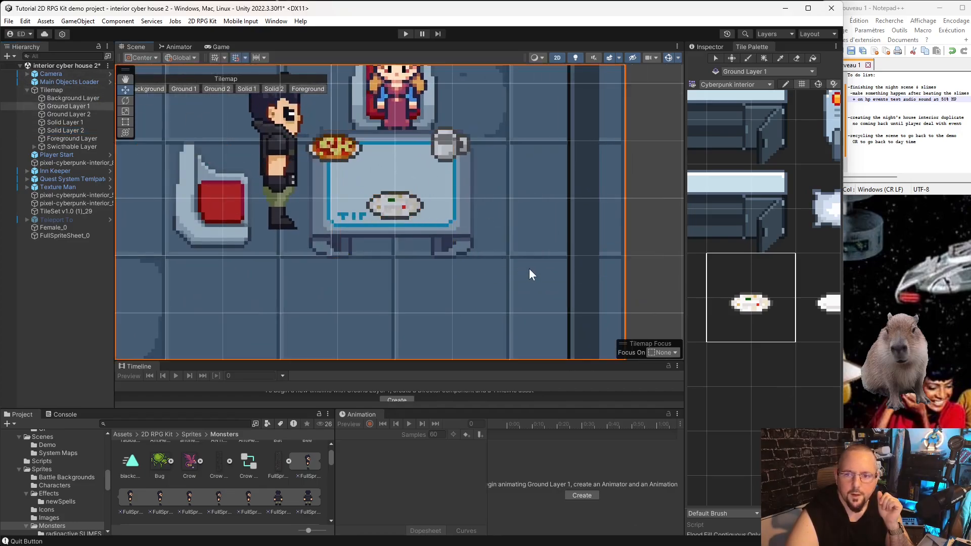
# Paint the chair with the red-marked back directly below the table on Solid Layer 1 and stop painting
pyautogui.scroll(-2, 456, 275)
pyautogui.scroll(-1, 456, 275)
pyautogui.scroll(-3, 748, 381)
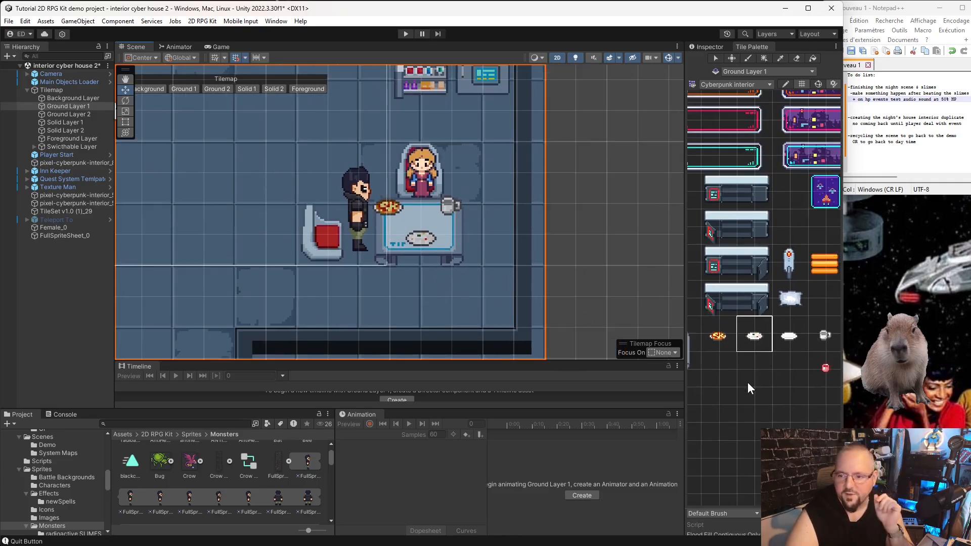
pyautogui.moveTo(779, 471); pyautogui.dragTo(763, 278, button='middle')
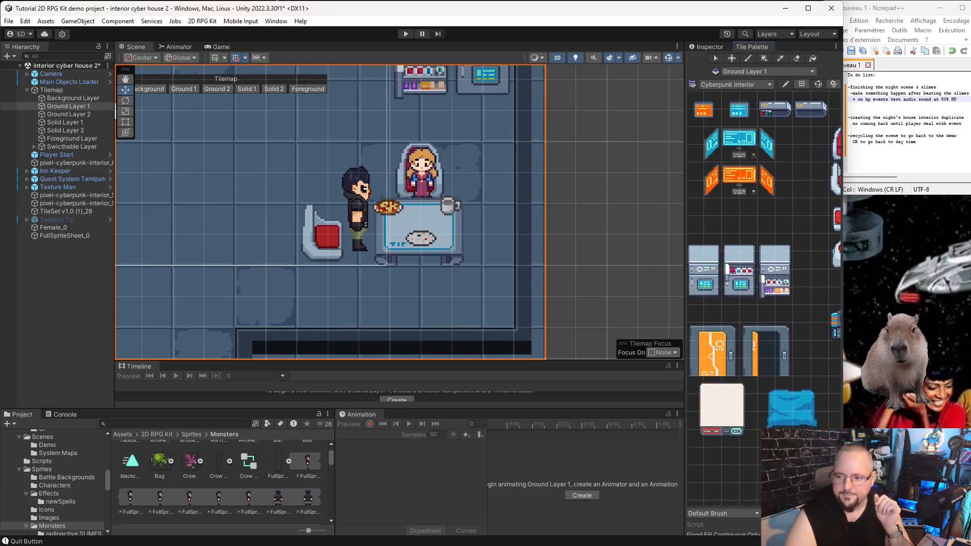
pyautogui.moveTo(789, 460); pyautogui.dragTo(942, 369, button='middle')
pyautogui.scroll(-5, 730, 340)
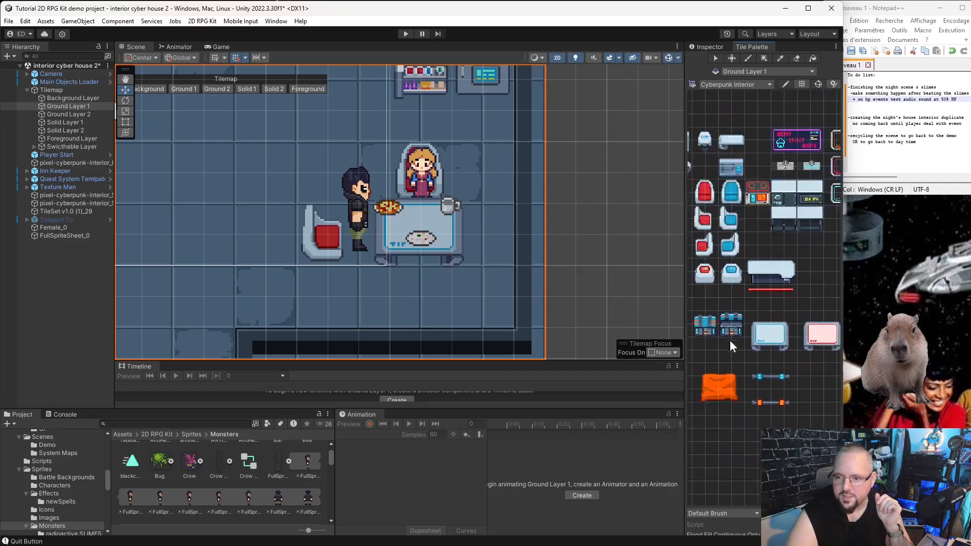
pyautogui.moveTo(730, 340); pyautogui.dragTo(753, 374, button='middle')
pyautogui.scroll(6, 781, 334)
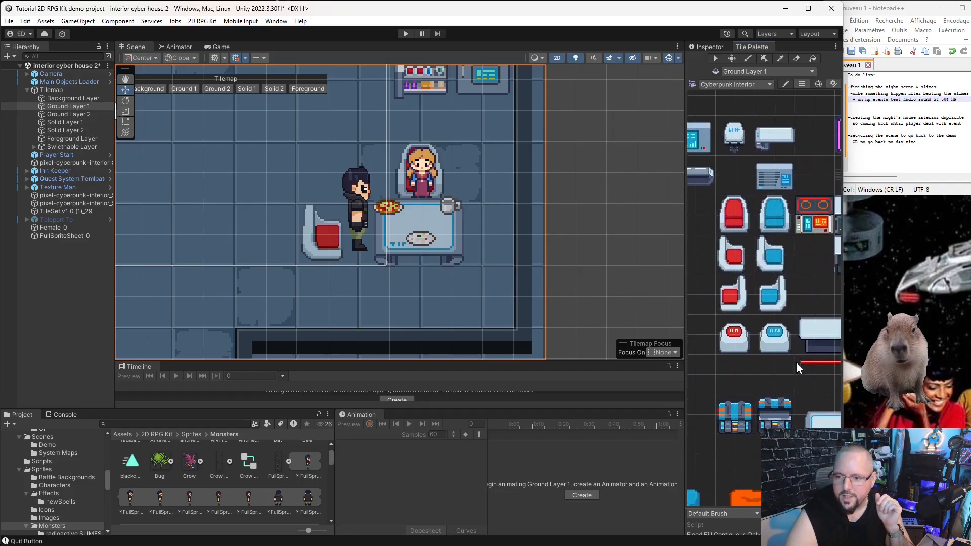
pyautogui.moveTo(759, 360); pyautogui.dragTo(783, 353, button='middle')
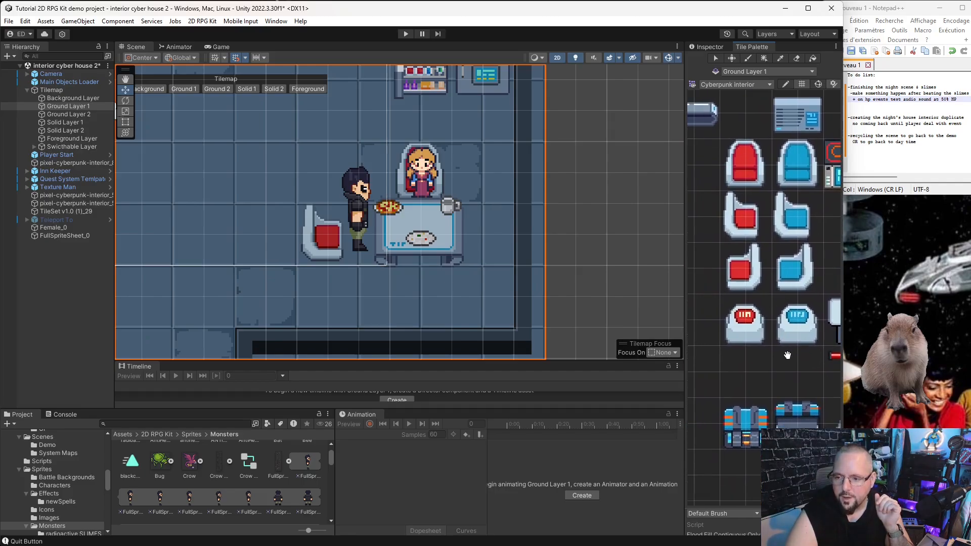
pyautogui.moveTo(738, 309); pyautogui.dragTo(758, 317)
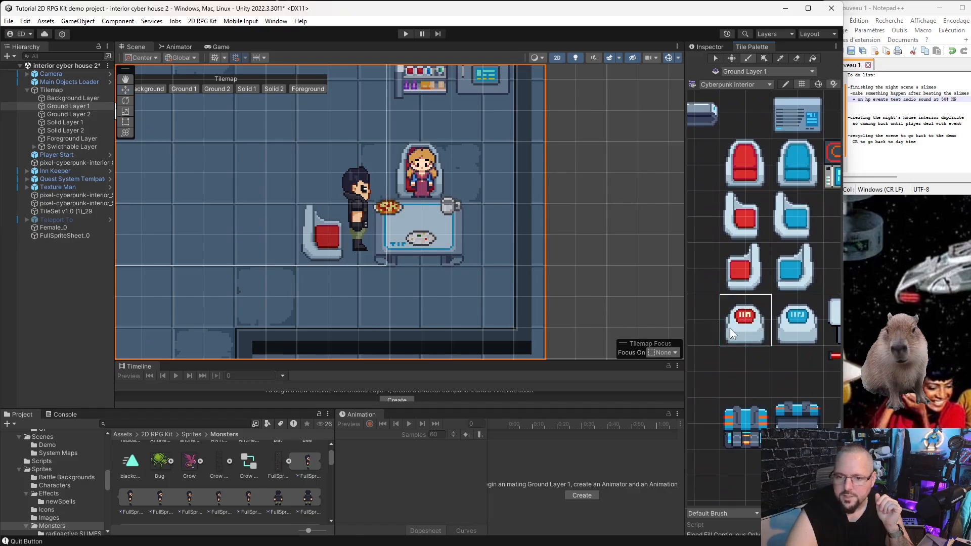
pyautogui.click(84, 123)
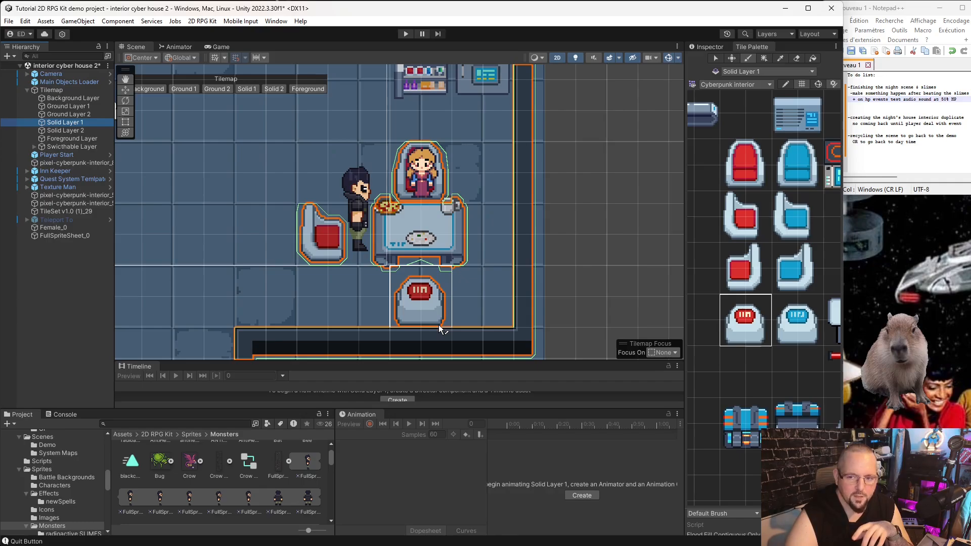
pyautogui.click(439, 324)
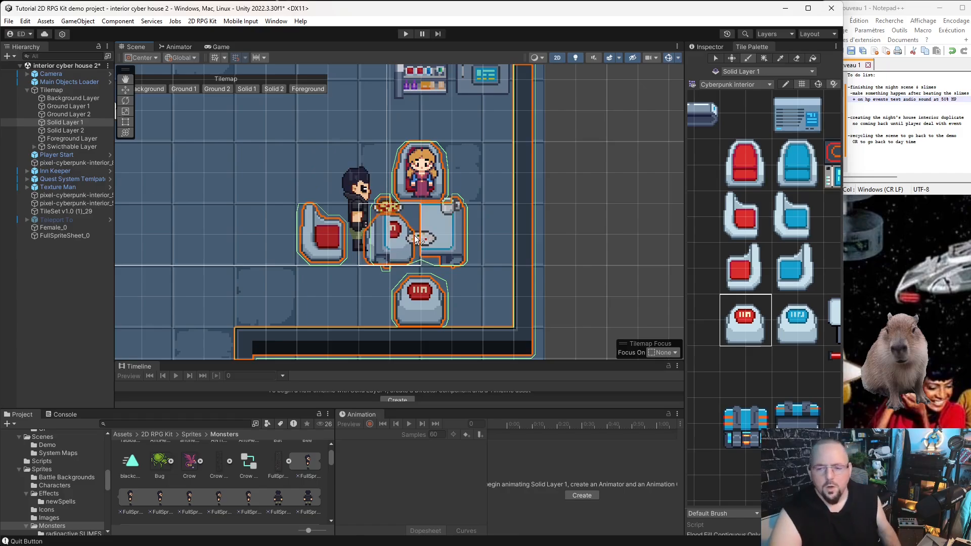
pyautogui.click(123, 92)
pyautogui.scroll(-10, 584, 278)
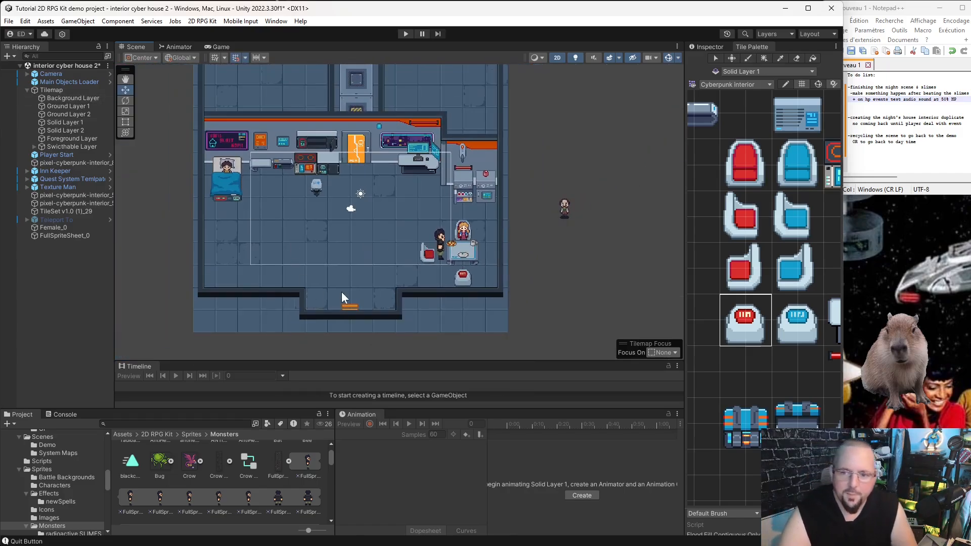
# Examine the cyber house interior, from the dining table and lower doorway to the bed and the wall furniture
pyautogui.scroll(4, 341, 297)
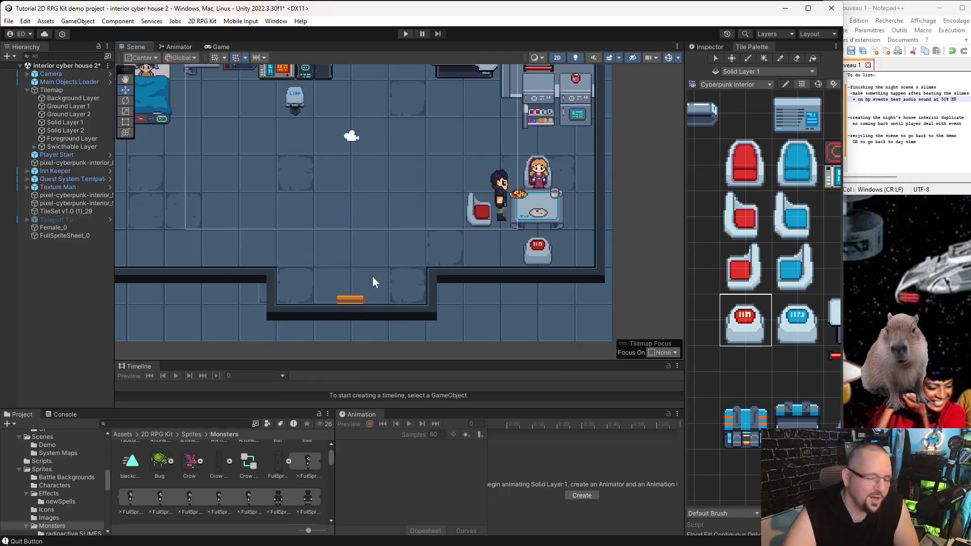
pyautogui.scroll(1, 422, 180)
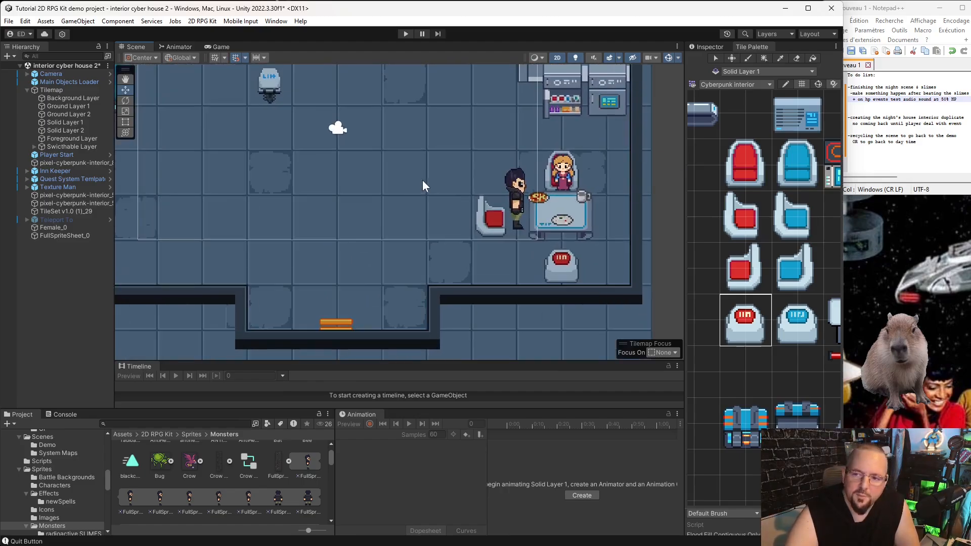
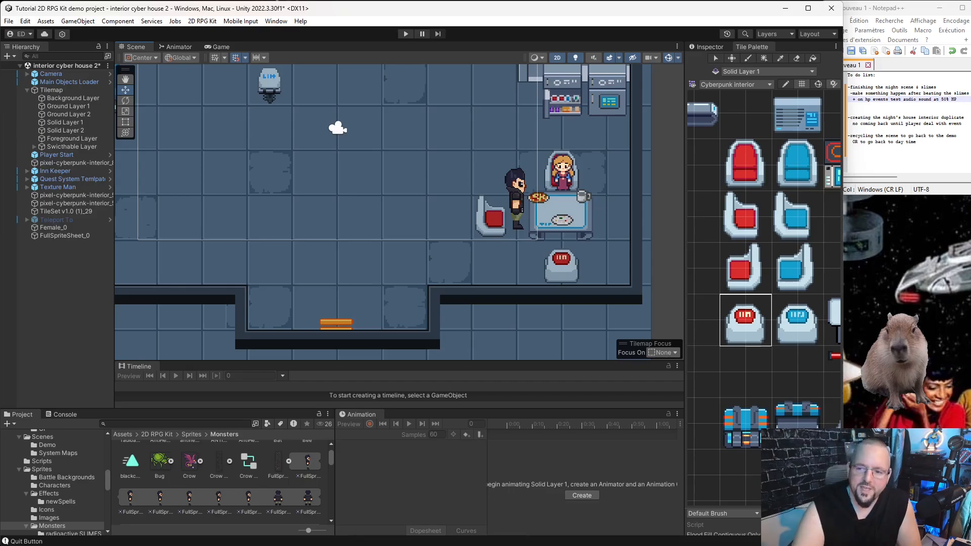
pyautogui.scroll(-12, 351, 236)
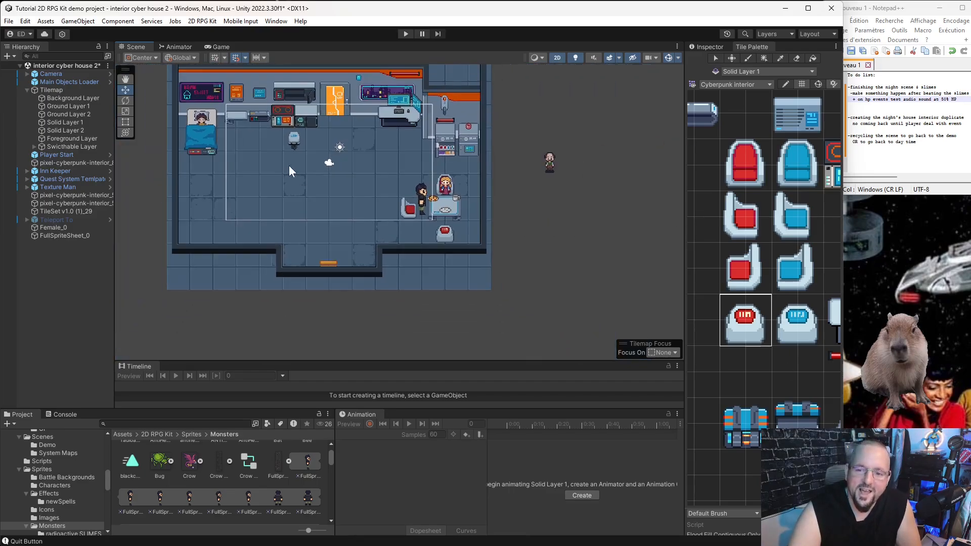
pyautogui.scroll(5, 299, 169)
pyautogui.scroll(-2, 299, 169)
pyautogui.moveTo(298, 169); pyautogui.dragTo(319, 224, button='middle')
pyautogui.scroll(-4, 342, 246)
pyautogui.scroll(4, 374, 250)
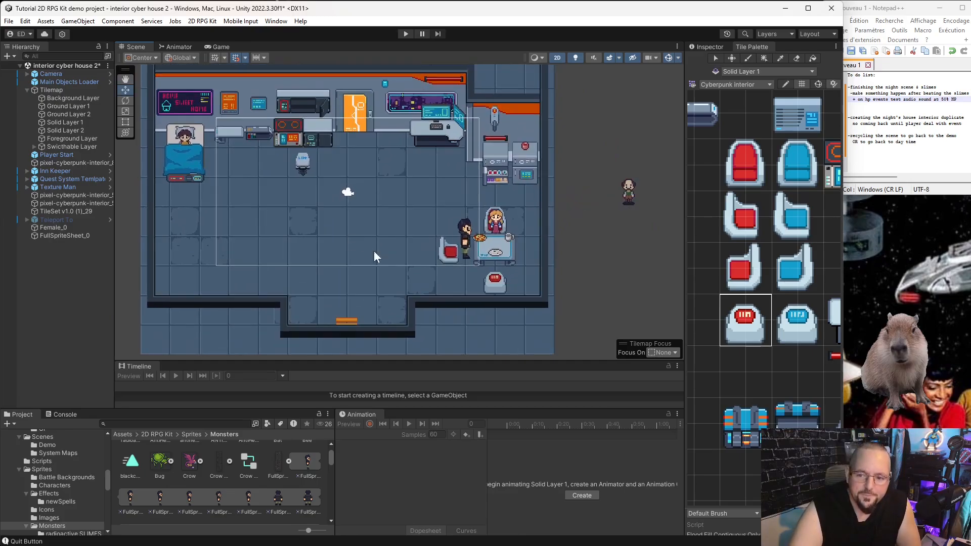
pyautogui.scroll(-1, 384, 254)
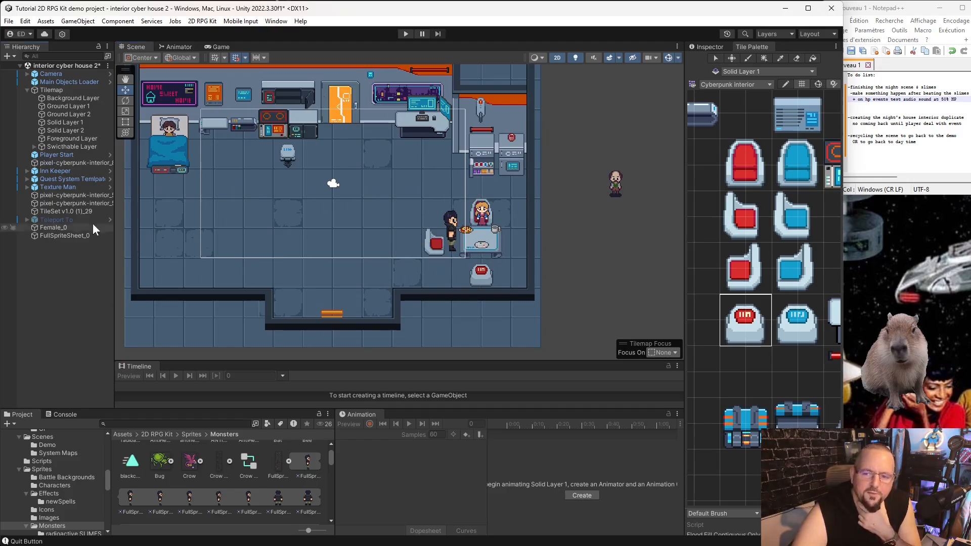
# Save the interior cyber house 2 scene
pyautogui.click(9, 21)
pyautogui.click(44, 71)
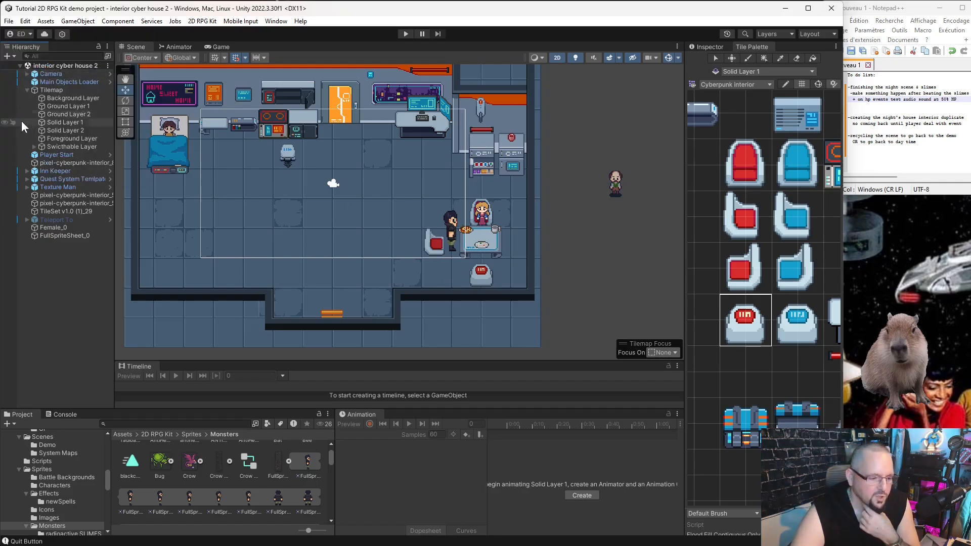
# Create an empty game object at the scene root and name it "Conteneur evenement 1"
pyautogui.rightClick(46, 269)
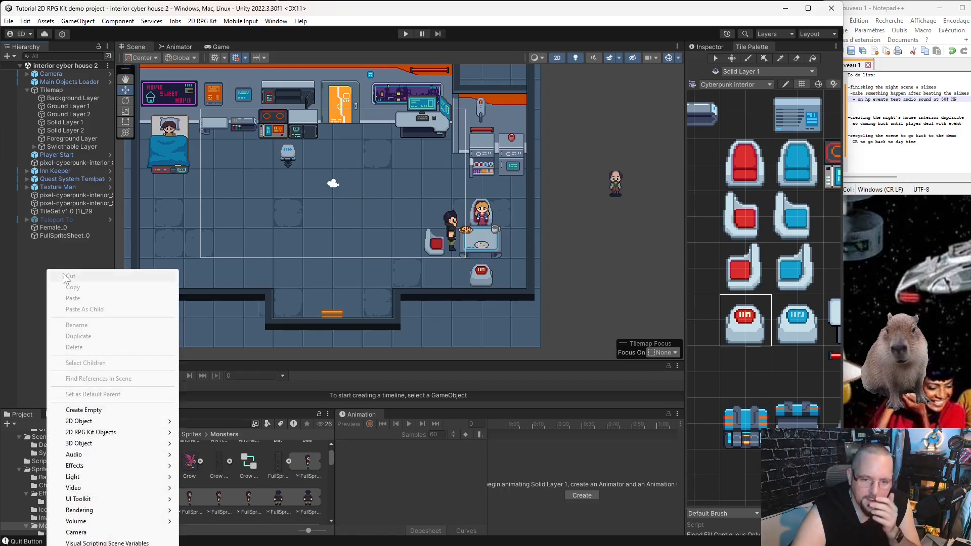
pyautogui.click(47, 261)
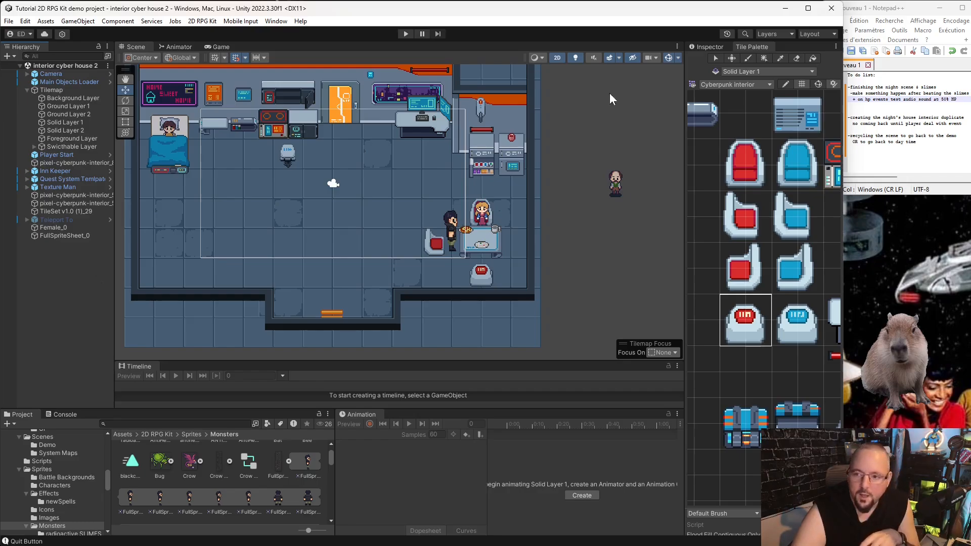
pyautogui.click(708, 48)
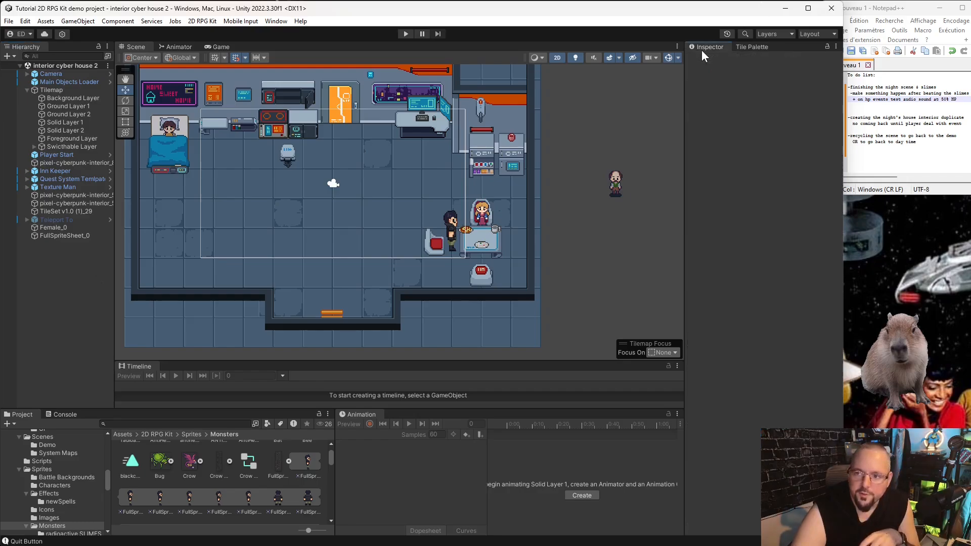
pyautogui.rightClick(58, 278)
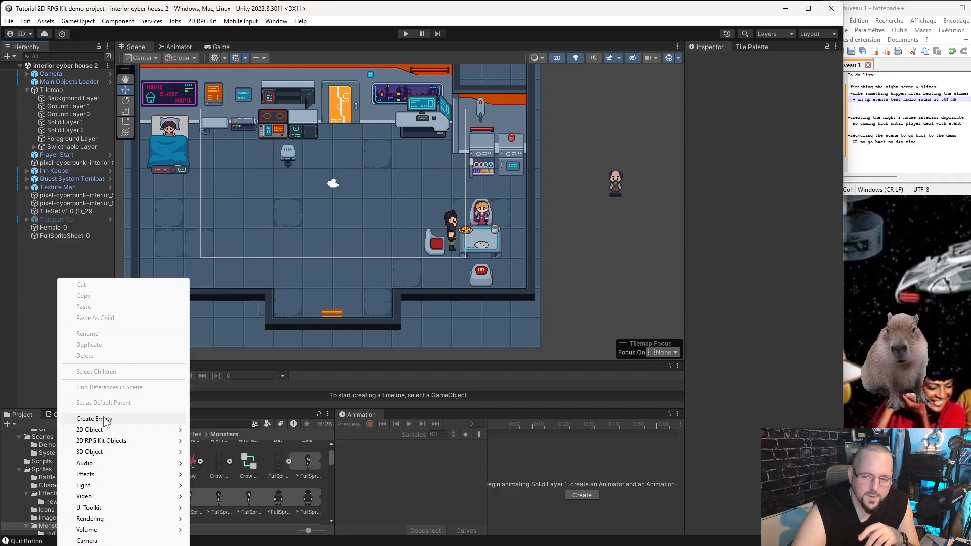
pyautogui.click(132, 419)
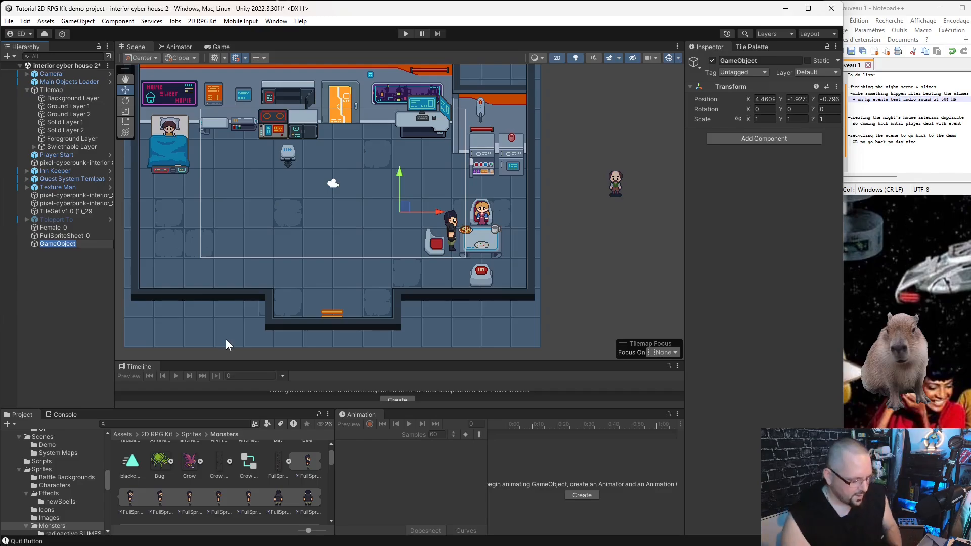
pyautogui.write('Conteneur')
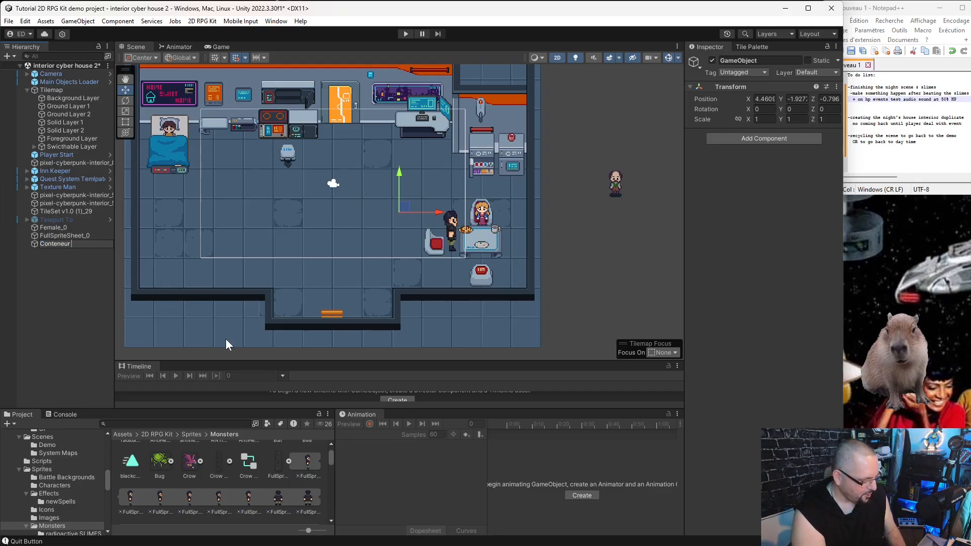
pyautogui.write(' evenement')
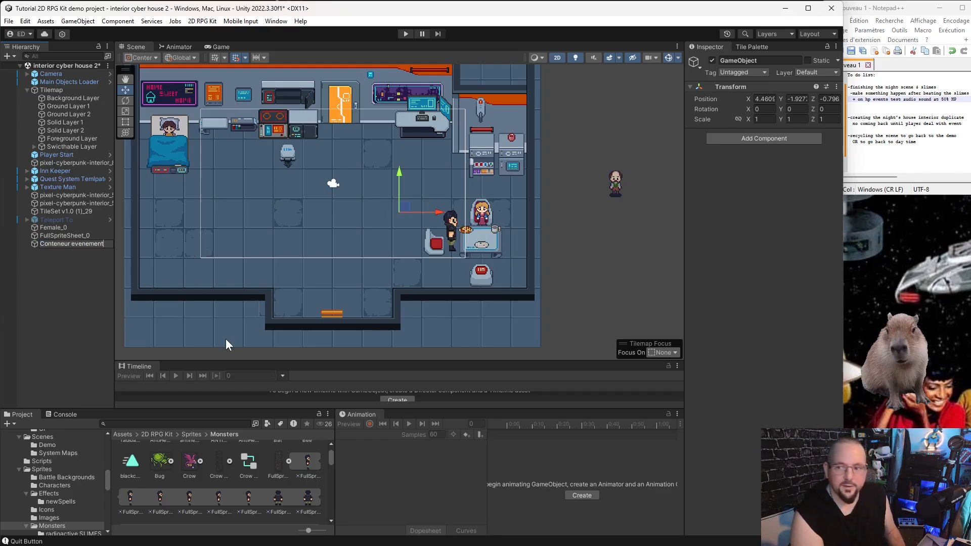
pyautogui.write(' 1')
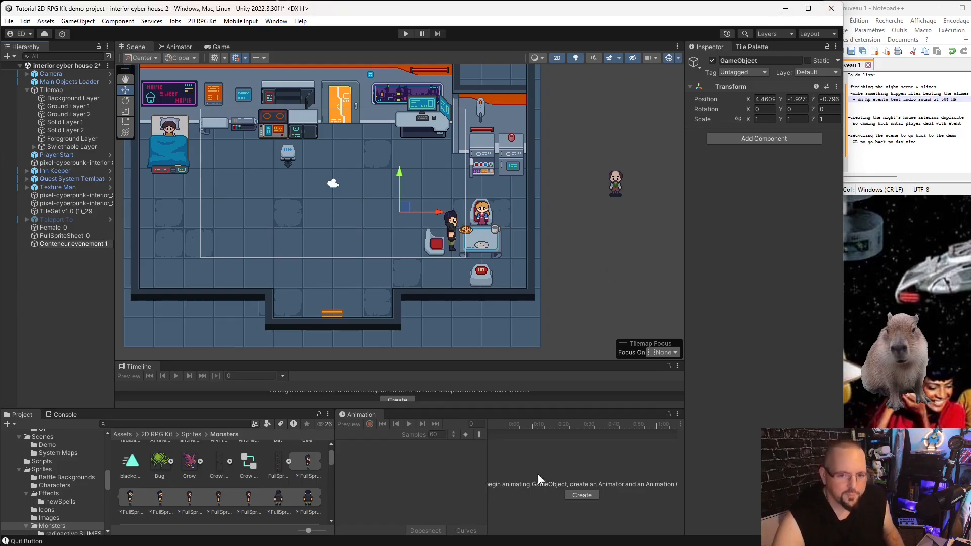
pyautogui.click(77, 292)
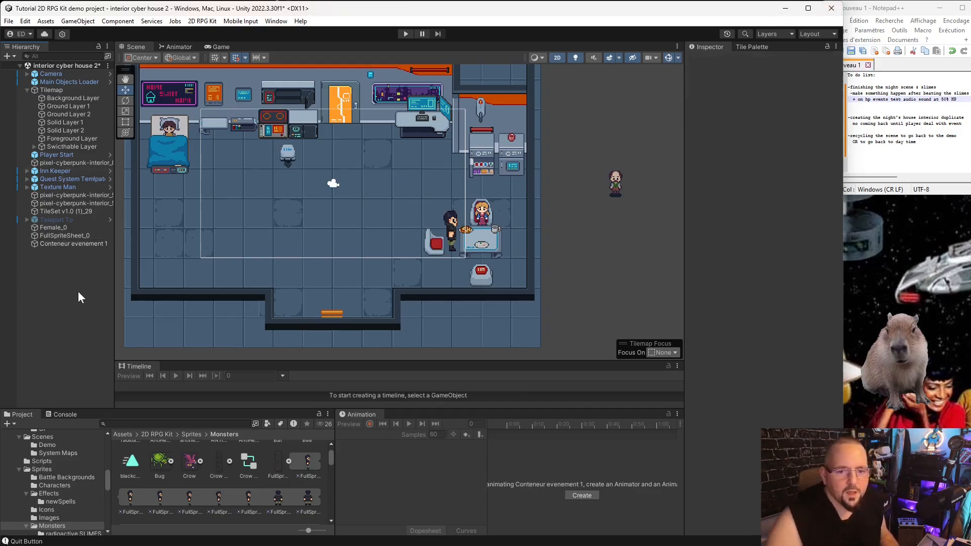
# Move Conteneur evenement 1 to X 4, Y -4, on the floor beside the red chair
pyautogui.click(89, 242)
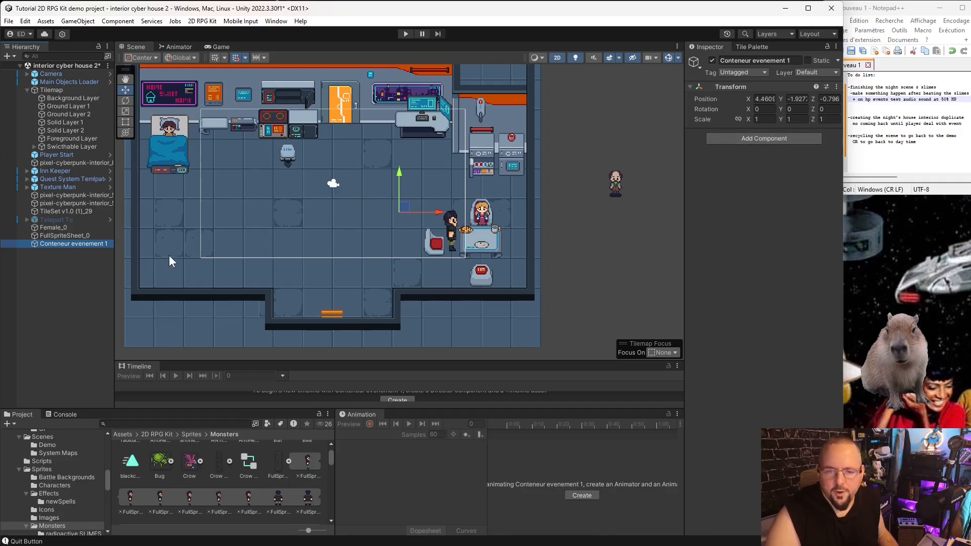
pyautogui.moveTo(406, 208); pyautogui.dragTo(446, 264)
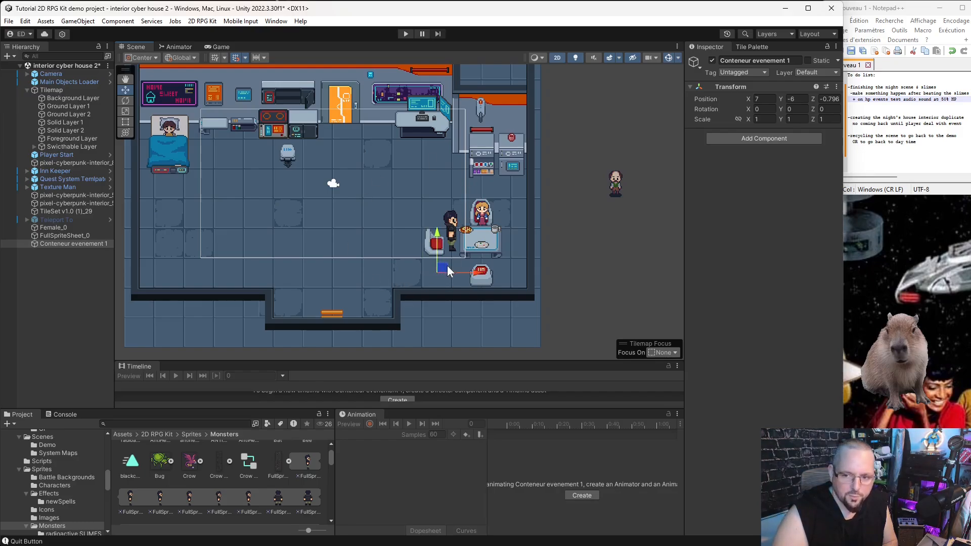
pyautogui.moveTo(448, 271); pyautogui.dragTo(400, 236)
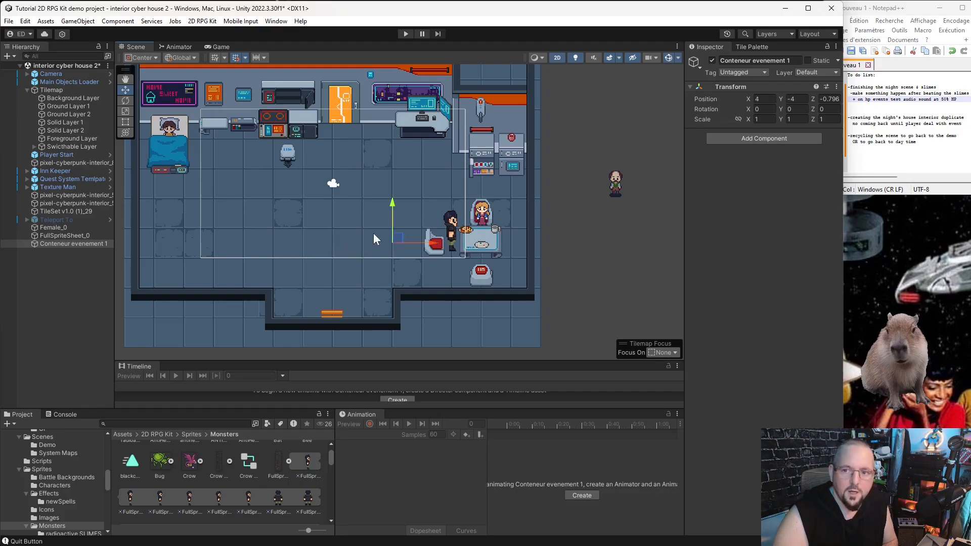
pyautogui.scroll(-4, 375, 271)
pyautogui.scroll(3, 375, 272)
pyautogui.rightClick(57, 264)
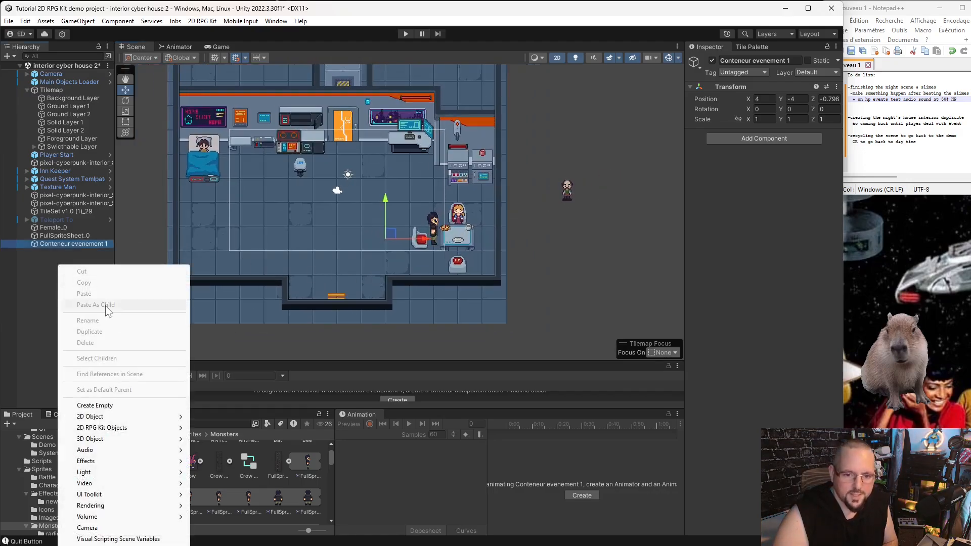
pyautogui.moveTo(112, 428)
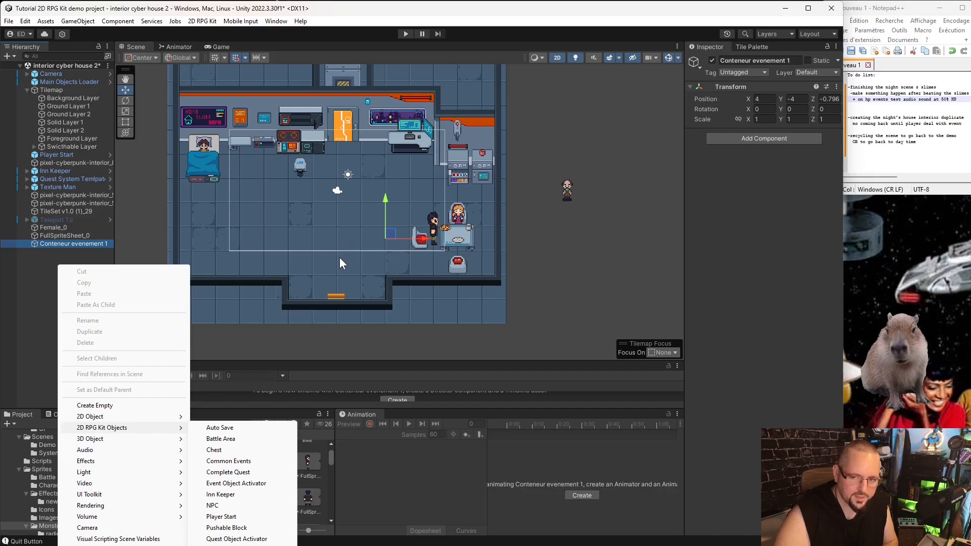
pyautogui.click(566, 280)
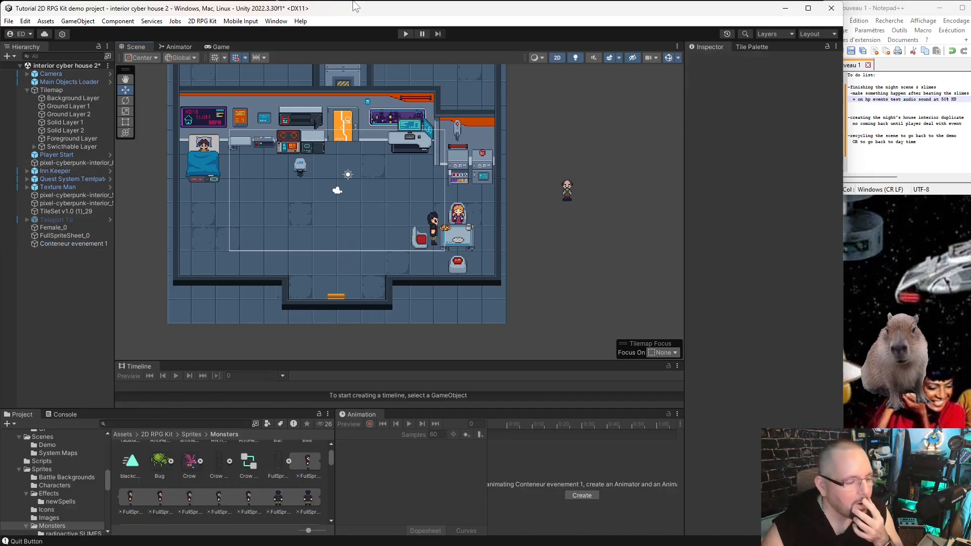
# Add a 2D RPG Kit Teleport To object and place it at X 0, Y -13, below the room's doorway
pyautogui.rightClick(64, 283)
pyautogui.moveTo(140, 450)
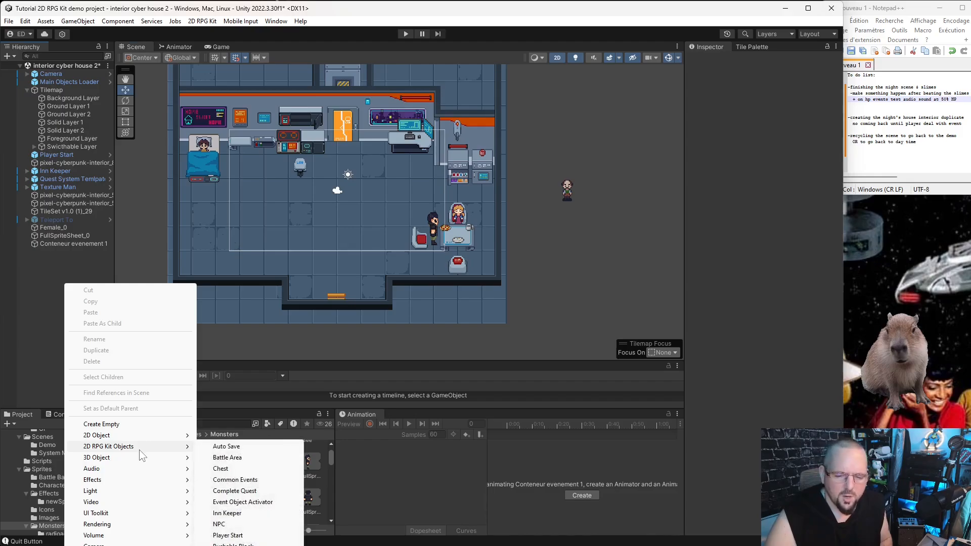
pyautogui.click(246, 545)
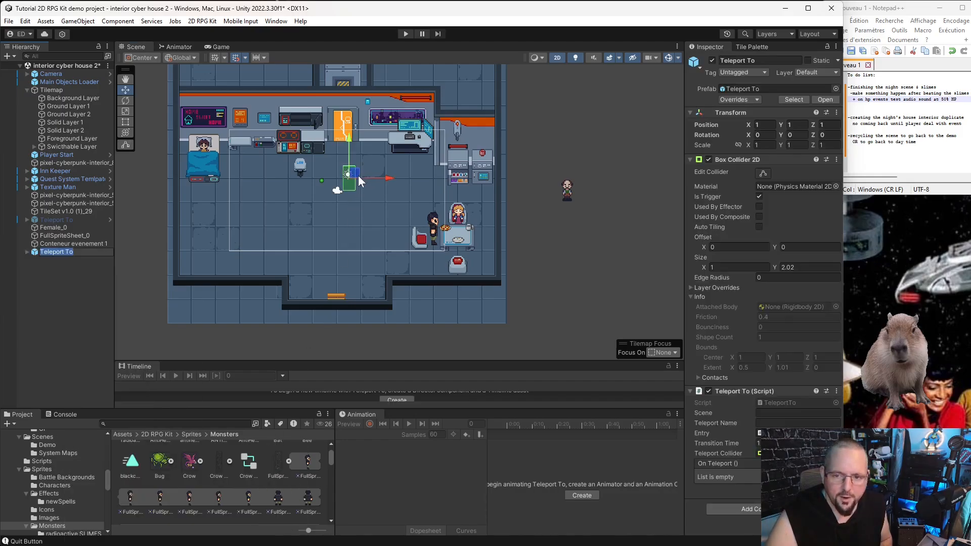
pyautogui.moveTo(358, 175); pyautogui.dragTo(339, 272)
pyautogui.click(310, 350)
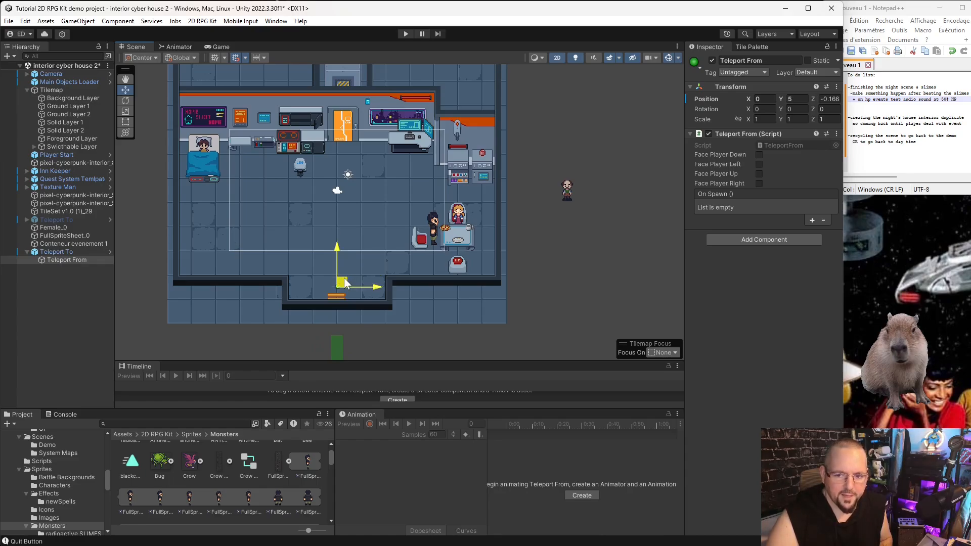
pyautogui.click(339, 353)
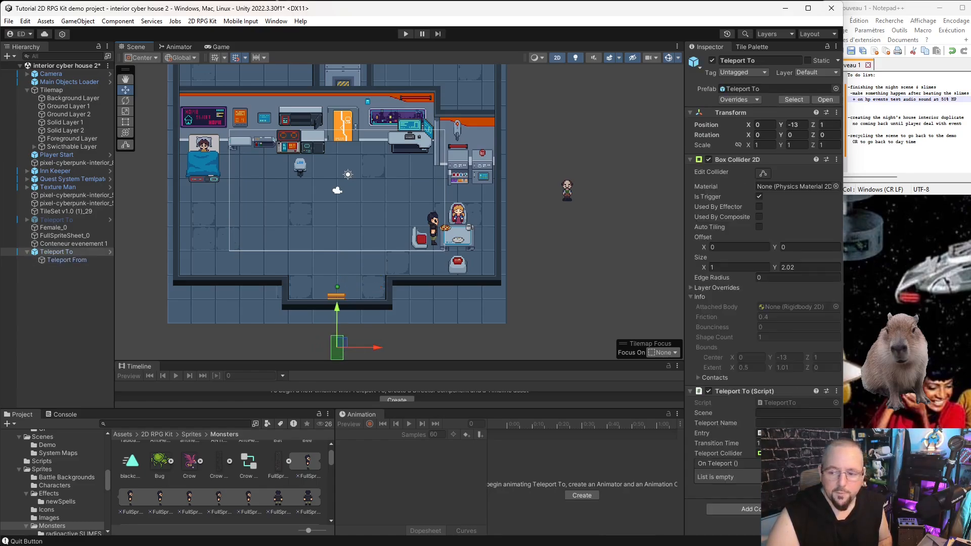
# Set the new Teleport To object's teleport name to 007 and its target scene to "scene numero 2"
pyautogui.click(780, 421)
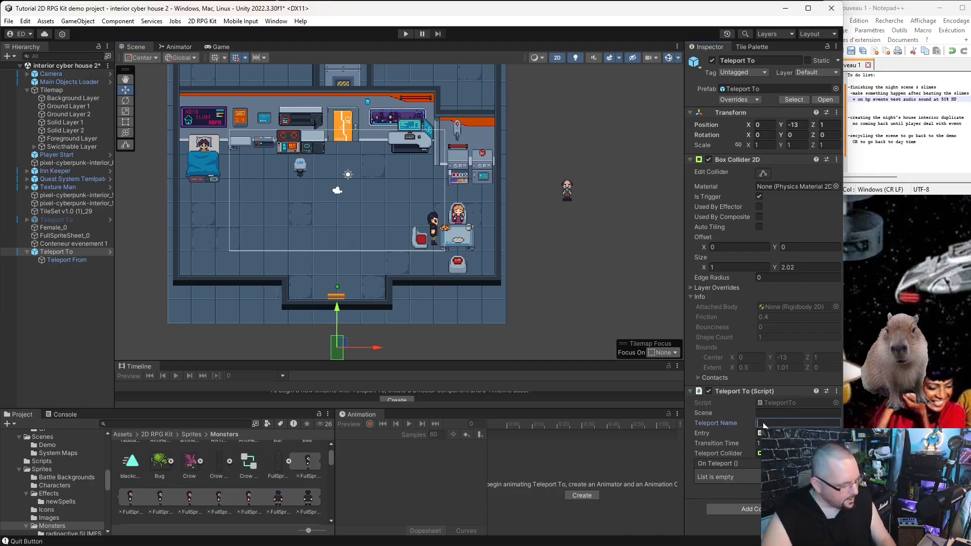
pyautogui.write('007')
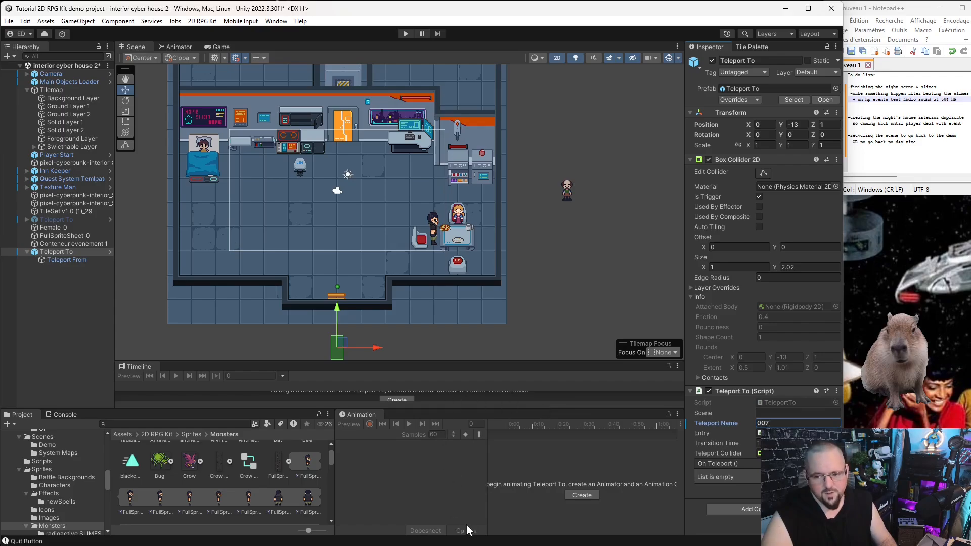
pyautogui.press('Return')
pyautogui.click(797, 413)
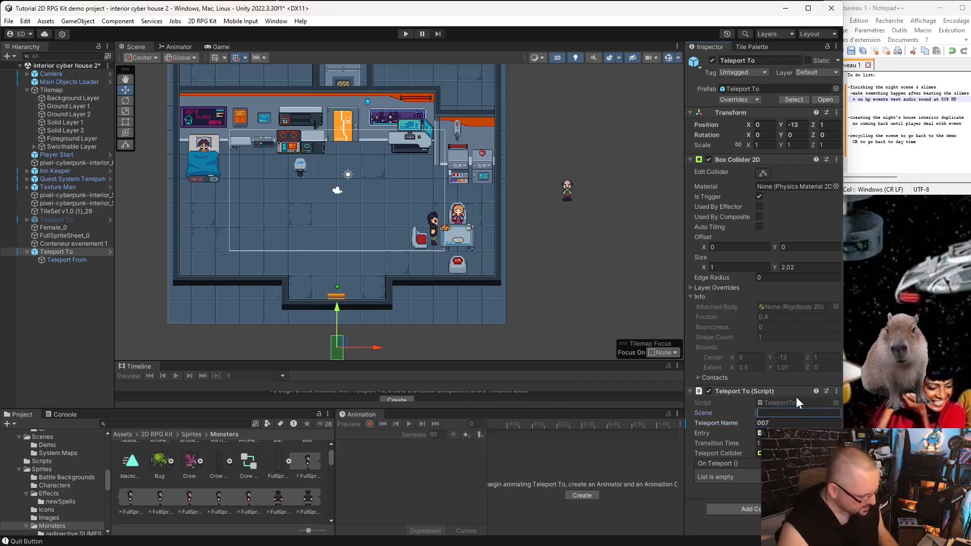
pyautogui.write('scene numero 2')
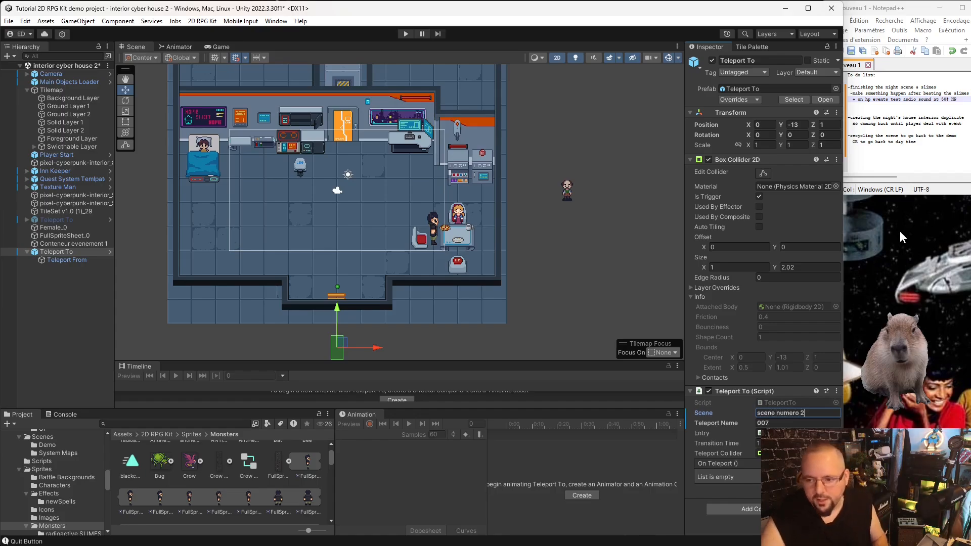
pyautogui.click(427, 467)
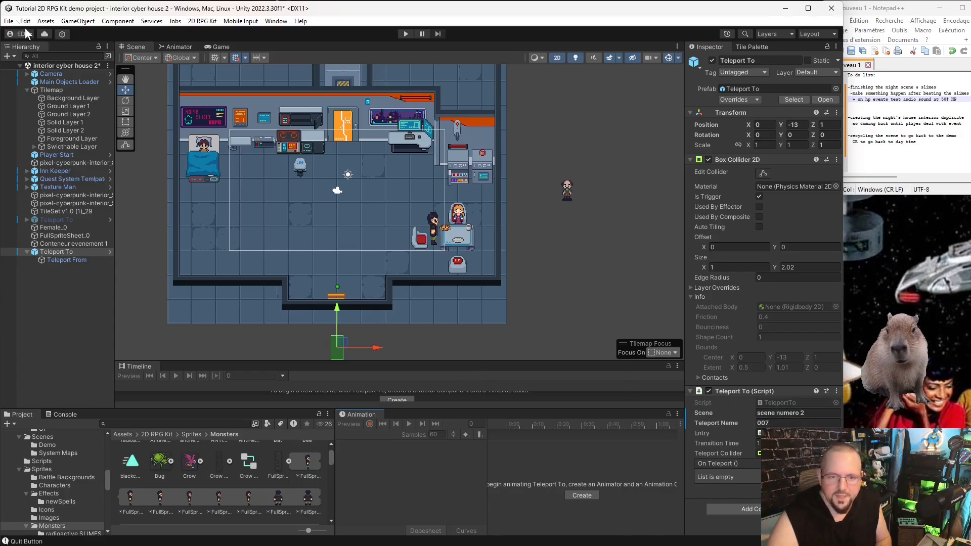
# Save the house interior scene and open scene numero 2 from the Demo scenes folder
pyautogui.click(9, 22)
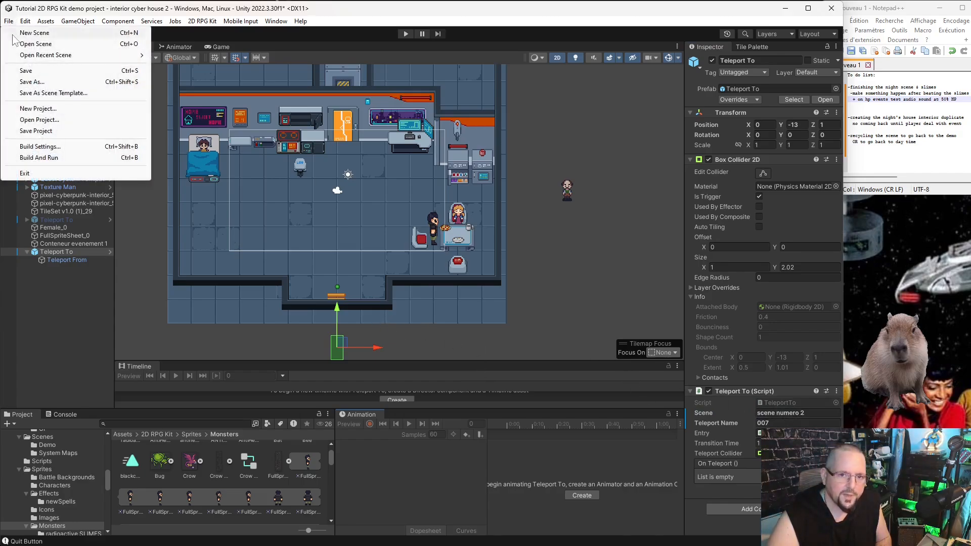
pyautogui.click(31, 71)
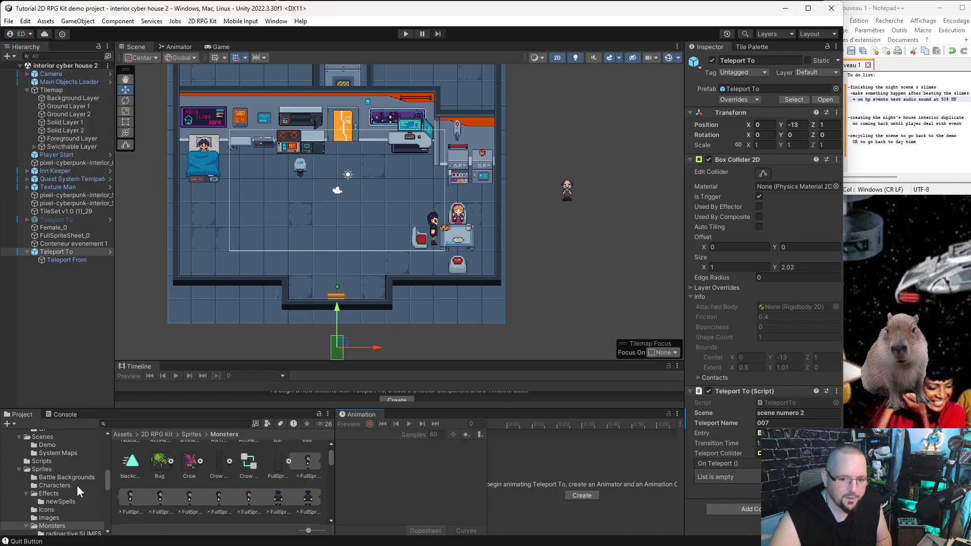
pyautogui.click(64, 446)
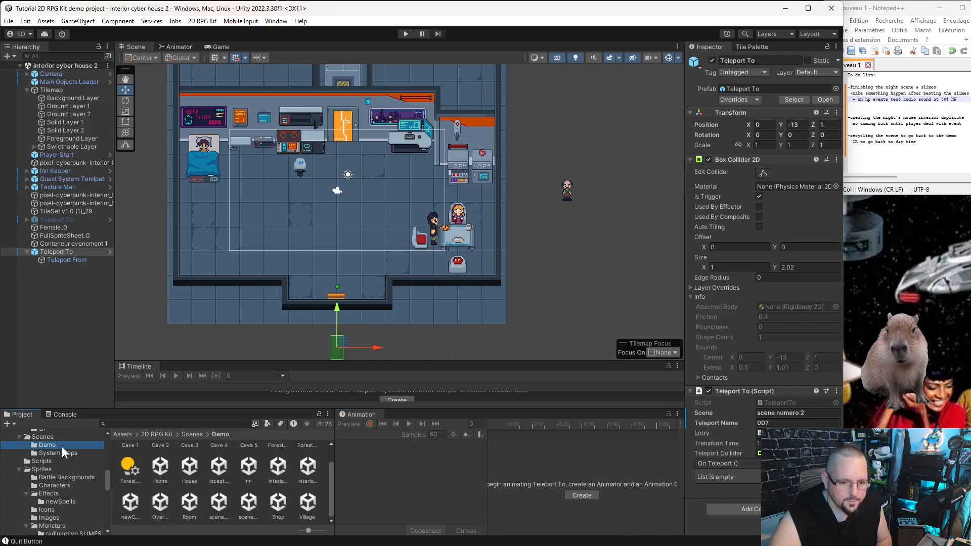
pyautogui.doubleClick(247, 504)
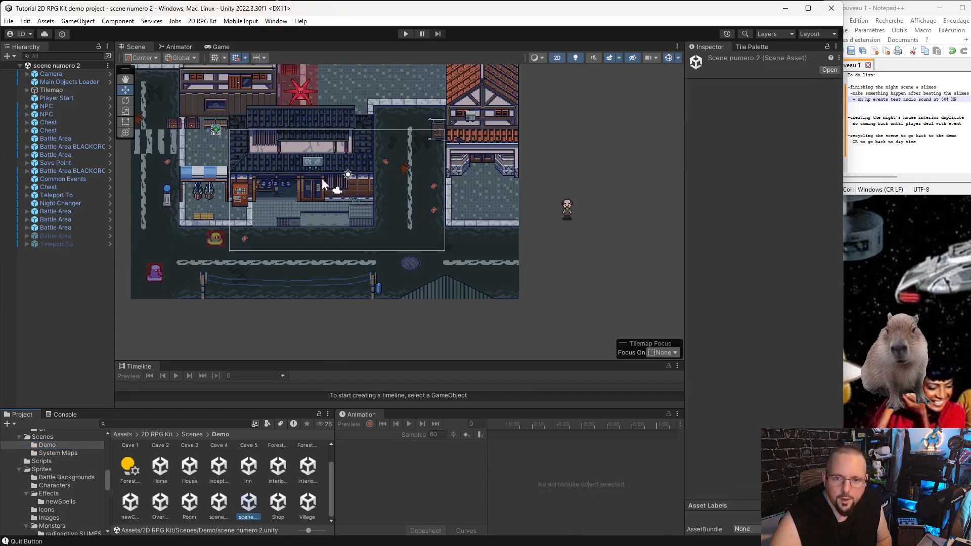
# Check the disabled Teleport To's target settings in scene numero 2 and reopen the interior cyber house 2 scene
pyautogui.click(66, 244)
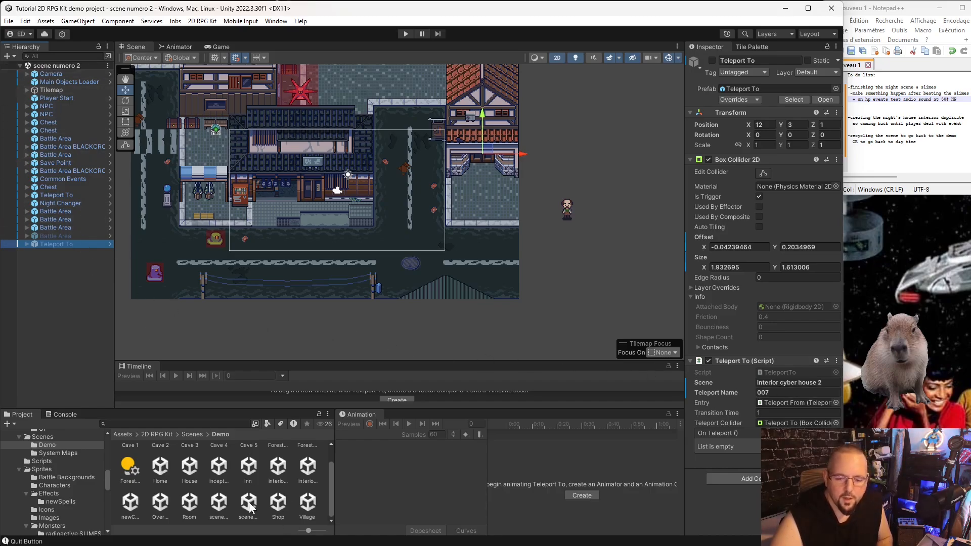
pyautogui.doubleClick(302, 468)
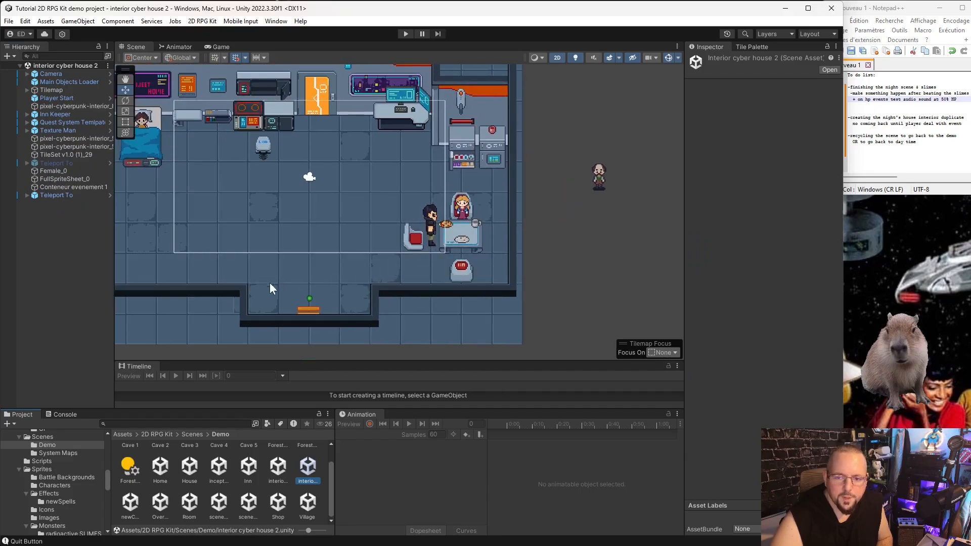
# Paint the black wall tile from the Cyberpunk interior palette over the doorway gap in the lower wall on Solid Layer 1
pyautogui.click(26, 90)
pyautogui.click(72, 123)
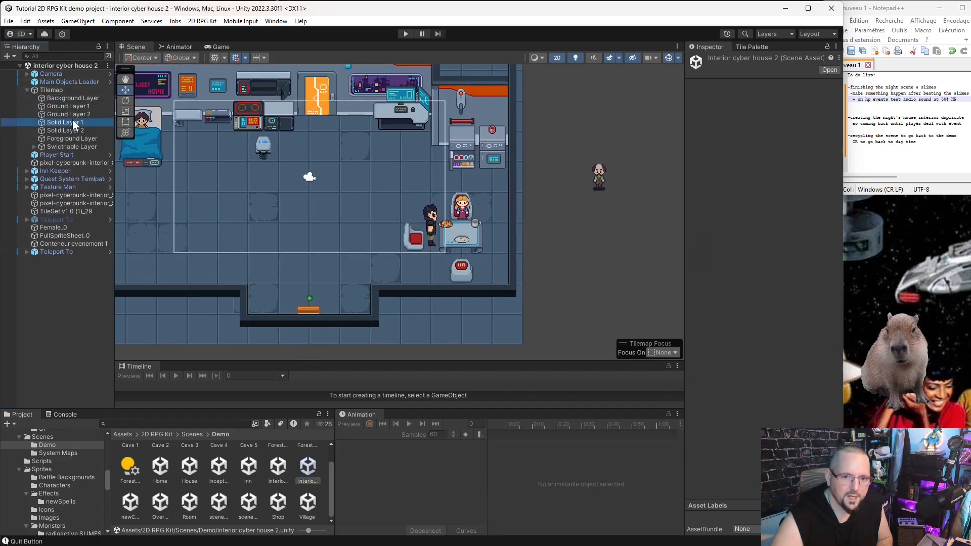
pyautogui.doubleClick(72, 122)
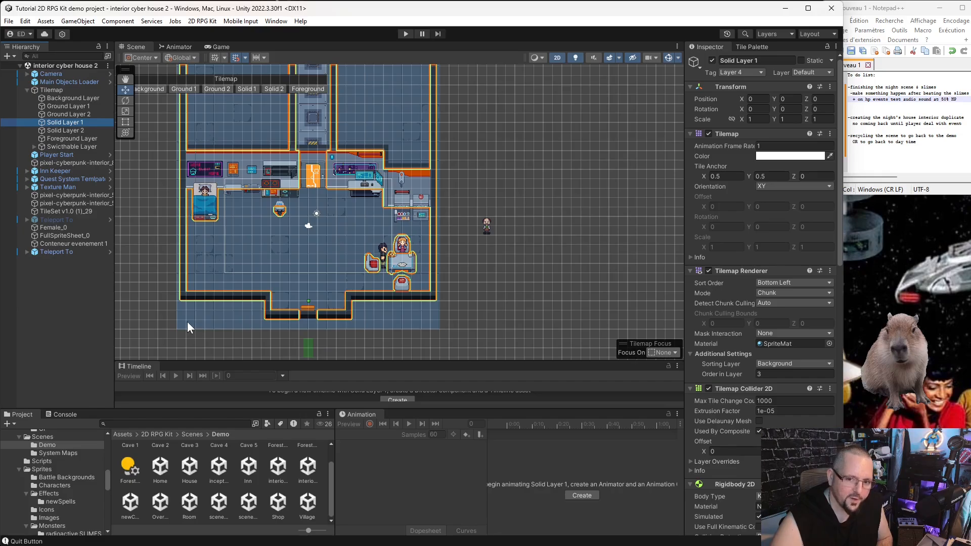
pyautogui.scroll(5, 282, 334)
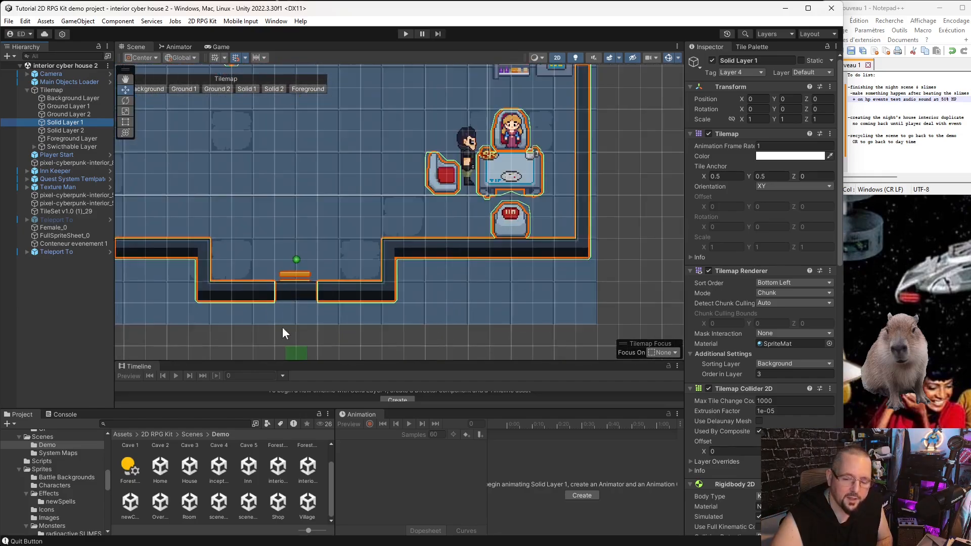
pyautogui.click(751, 47)
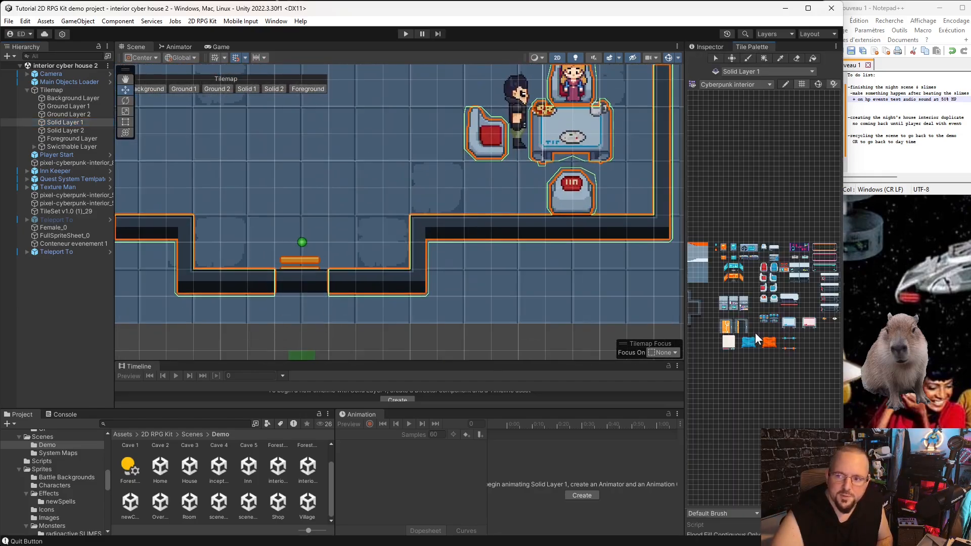
pyautogui.scroll(5, 730, 293)
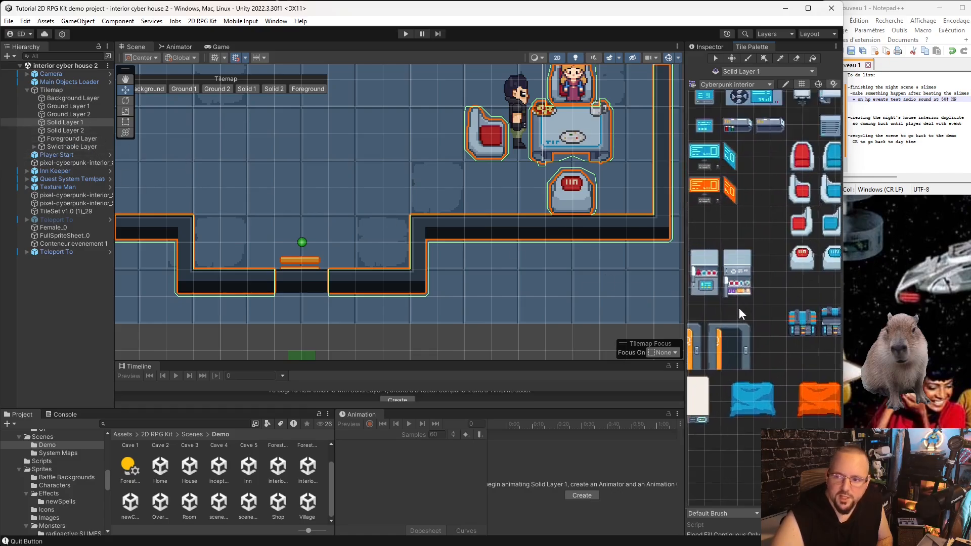
pyautogui.moveTo(763, 413); pyautogui.dragTo(760, 410, button='middle')
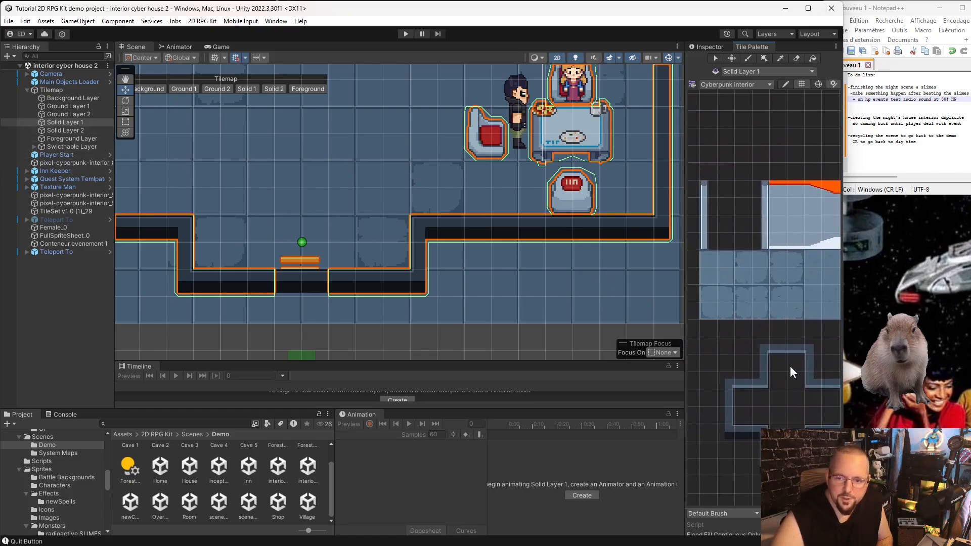
pyautogui.scroll(1, 787, 478)
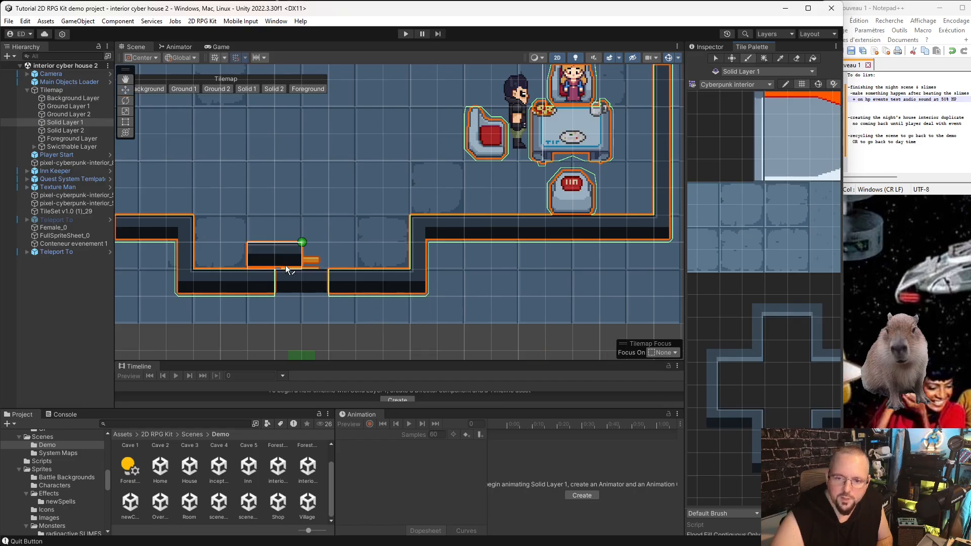
pyautogui.moveTo(287, 281); pyautogui.dragTo(311, 283)
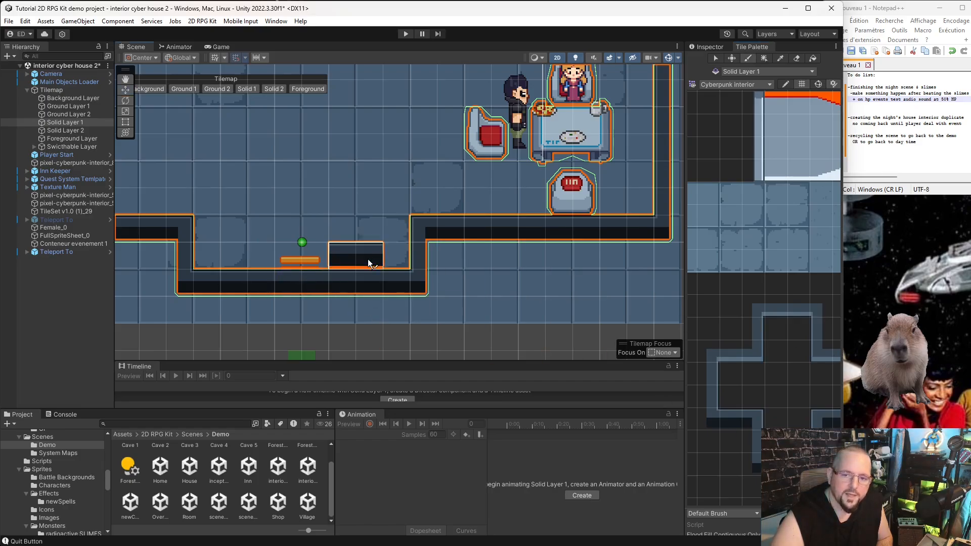
pyautogui.scroll(-3, 368, 259)
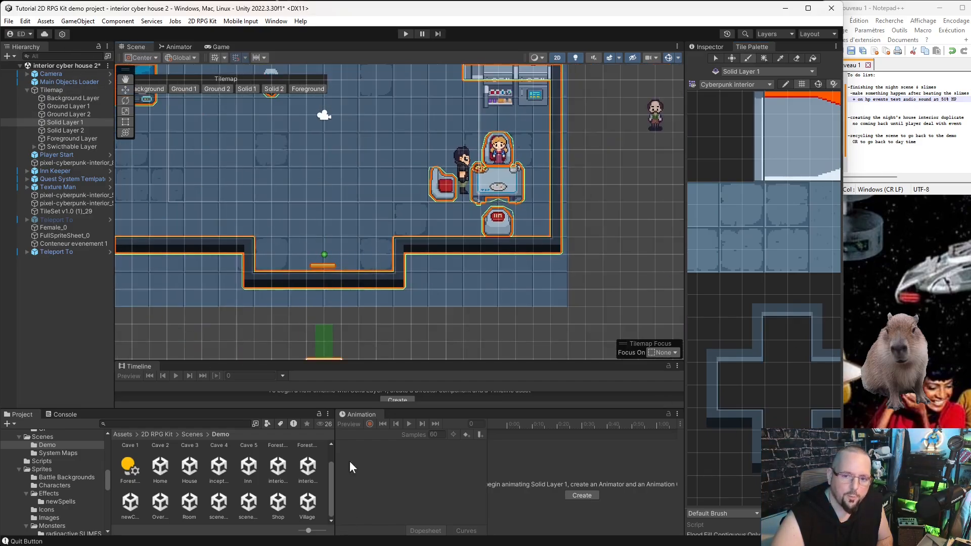
pyautogui.scroll(-6, 263, 130)
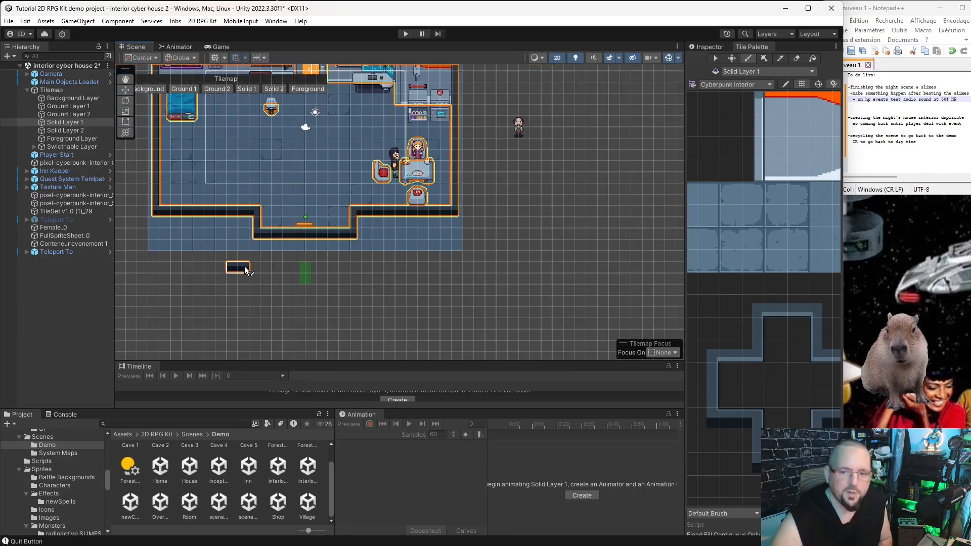
pyautogui.scroll(3, 330, 210)
pyautogui.moveTo(409, 158); pyautogui.dragTo(438, 280, button='middle')
pyautogui.scroll(-3, 435, 275)
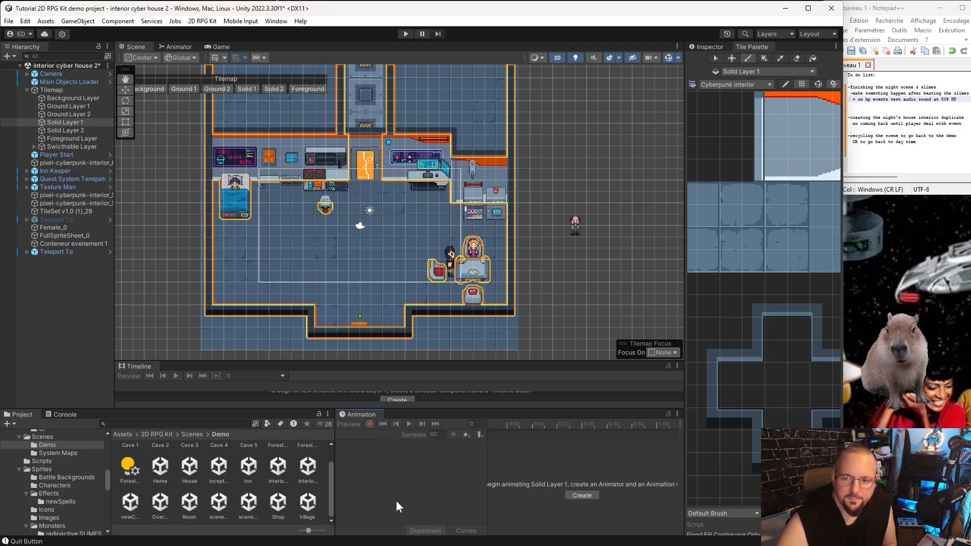
pyautogui.click(125, 90)
pyautogui.click(336, 287)
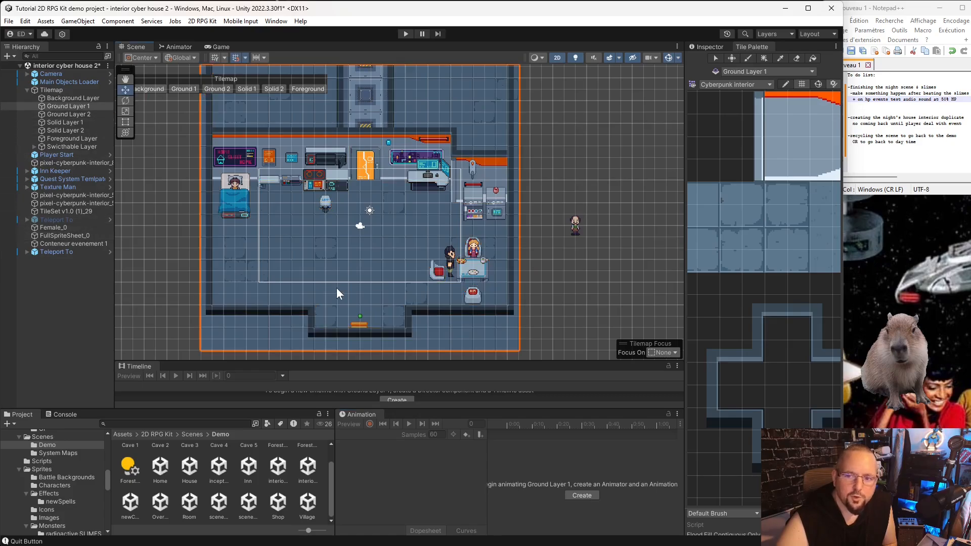
# Reorder Conteneur evenement 1 in the hierarchy so that it sits below the enabled Teleport To
pyautogui.scroll(9, 475, 318)
pyautogui.moveTo(506, 319); pyautogui.dragTo(519, 304, button='middle')
pyautogui.scroll(-5, 533, 316)
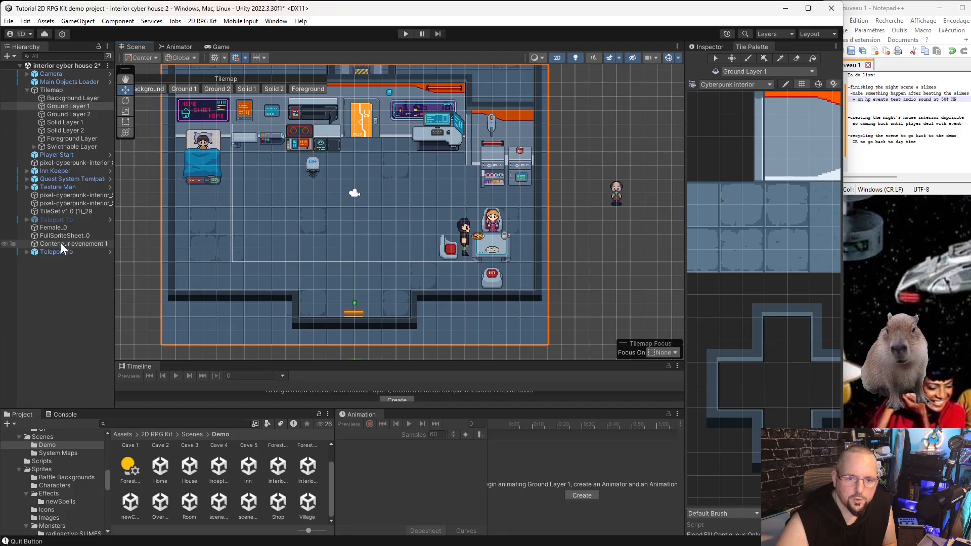
pyautogui.click(60, 244)
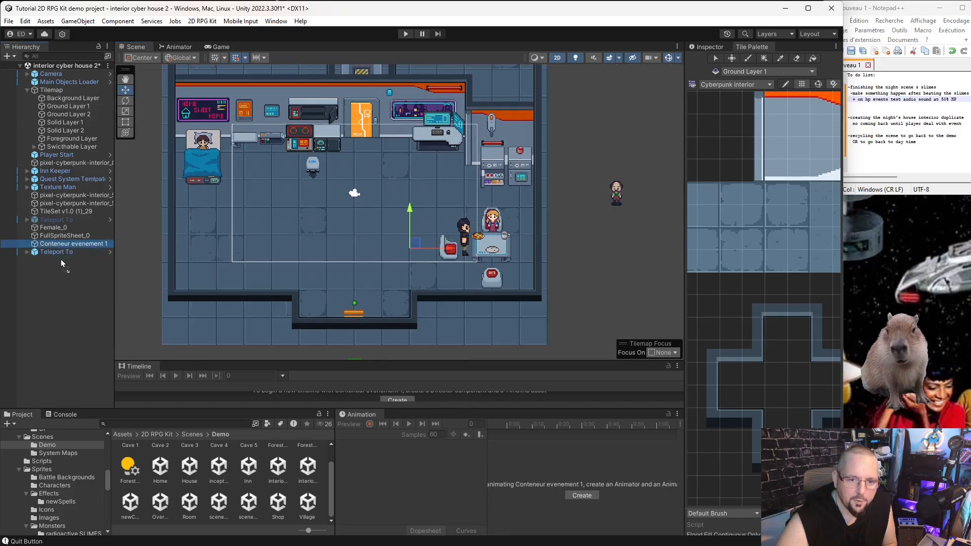
pyautogui.moveTo(61, 260); pyautogui.dragTo(59, 256)
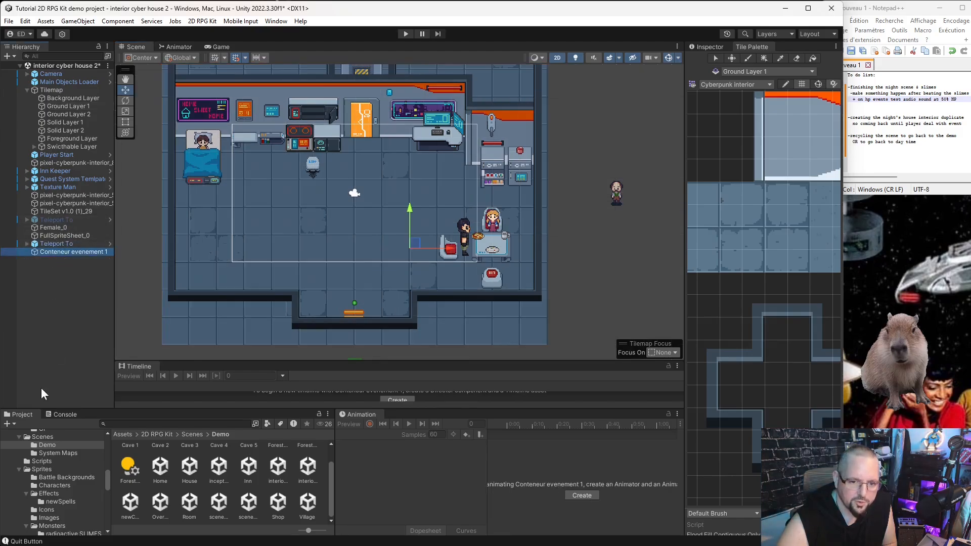
# Create an empty child object inside Conteneur evenement 1 and name it Event Object Activator
pyautogui.click(705, 46)
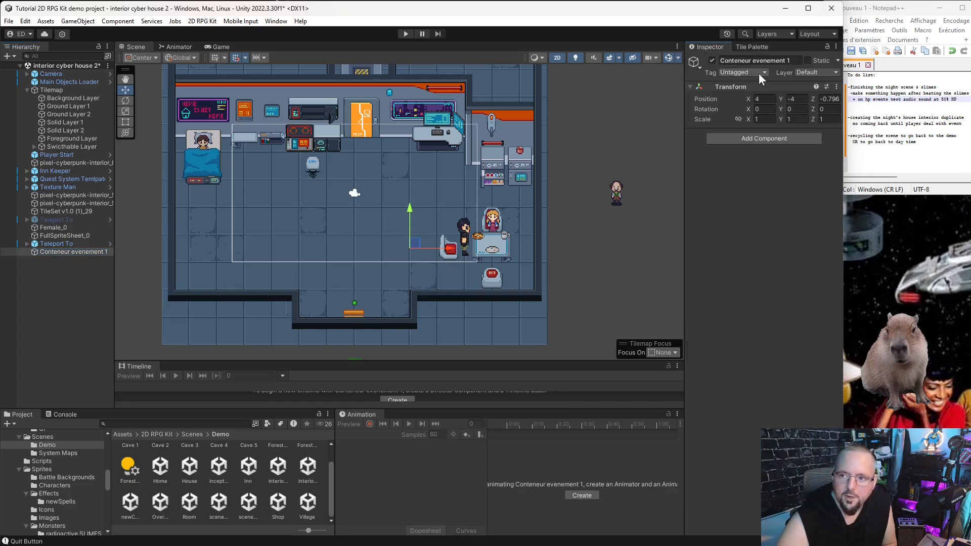
pyautogui.rightClick(68, 253)
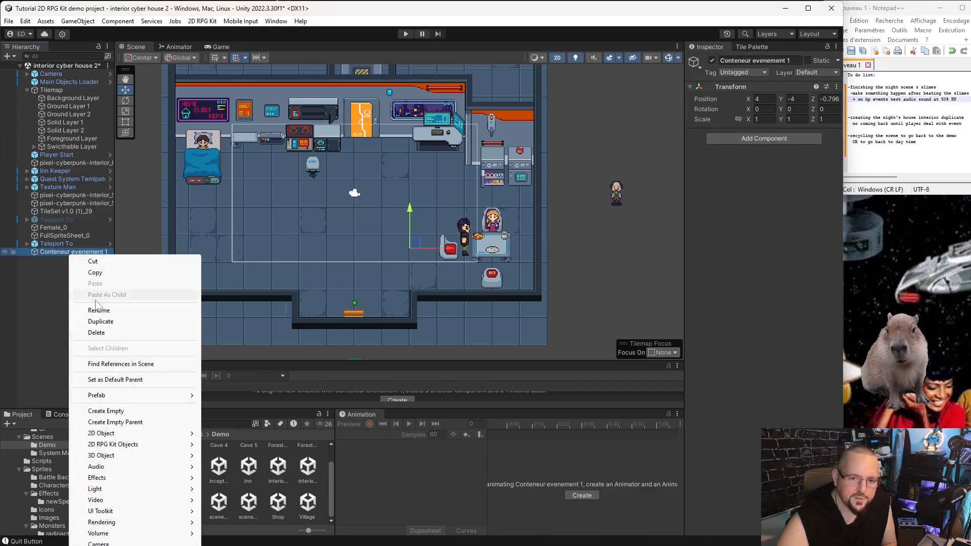
pyautogui.click(105, 411)
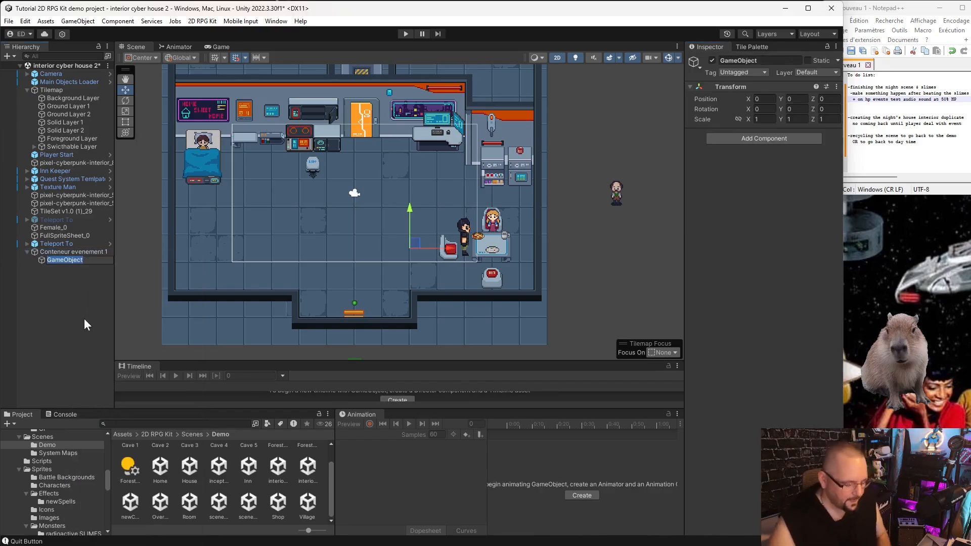
pyautogui.write('Event')
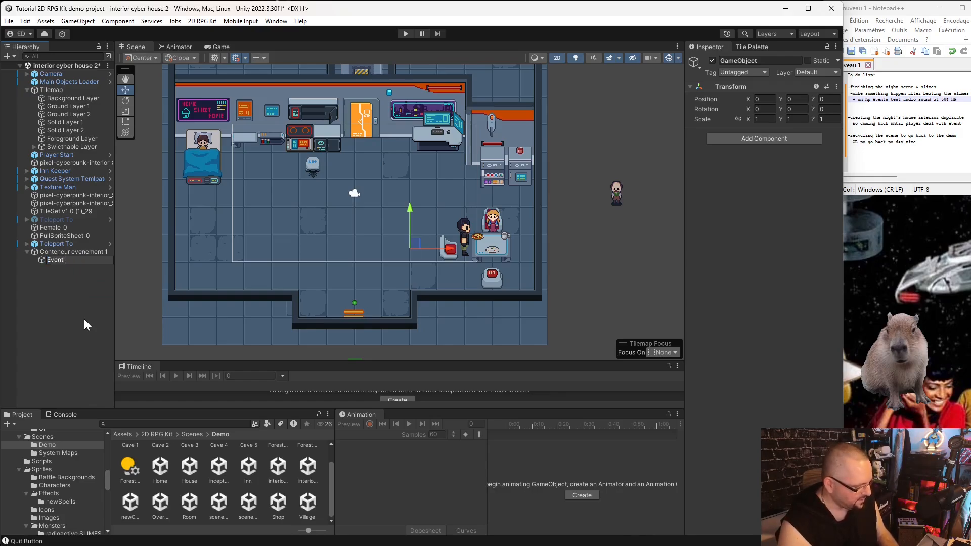
pyautogui.write(' Object')
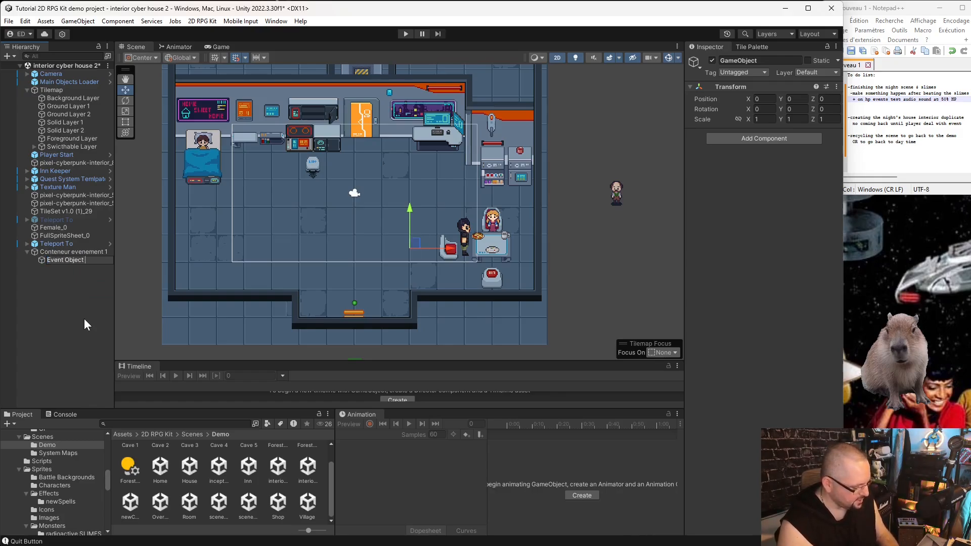
pyautogui.write(' Activat')
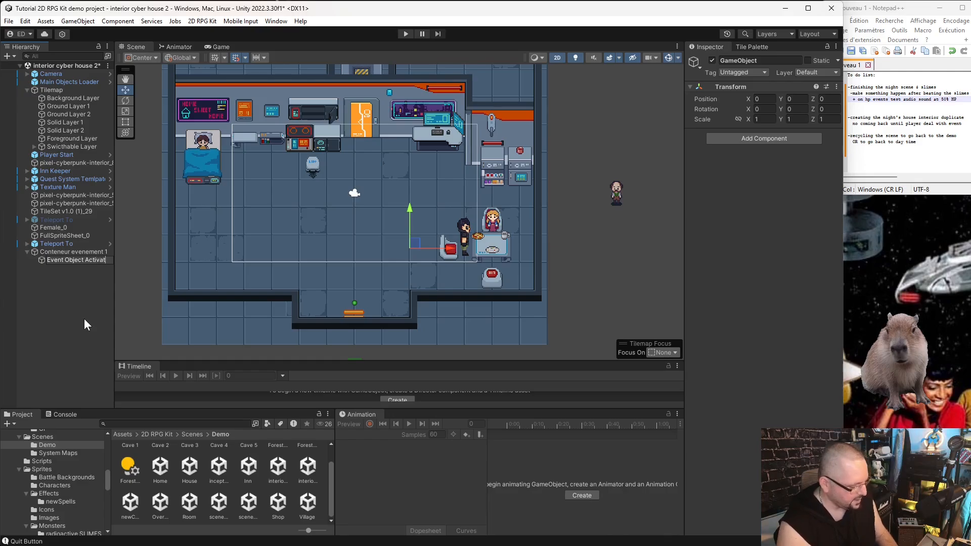
pyautogui.write('or')
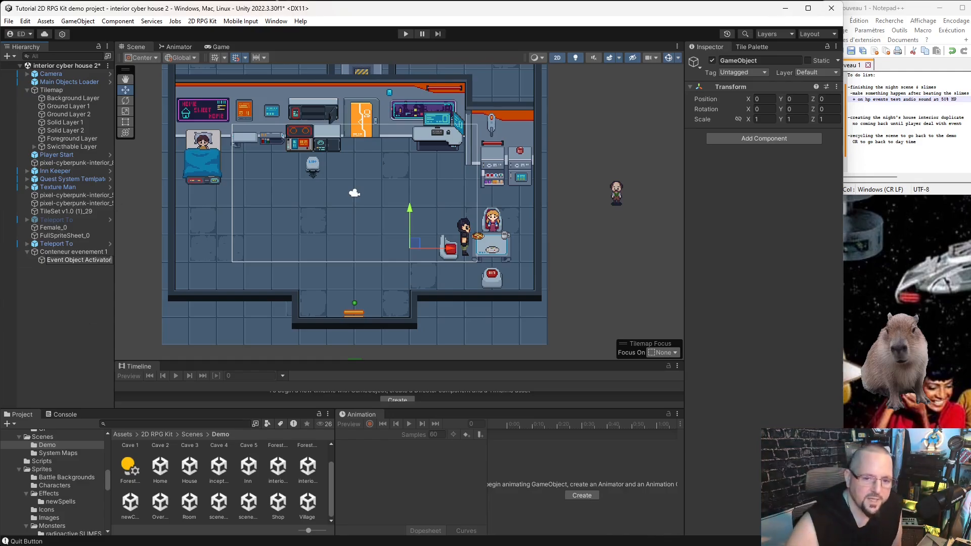
pyautogui.click(87, 272)
# Add a Complete Event component to the Event Object Activator
pyautogui.click(78, 259)
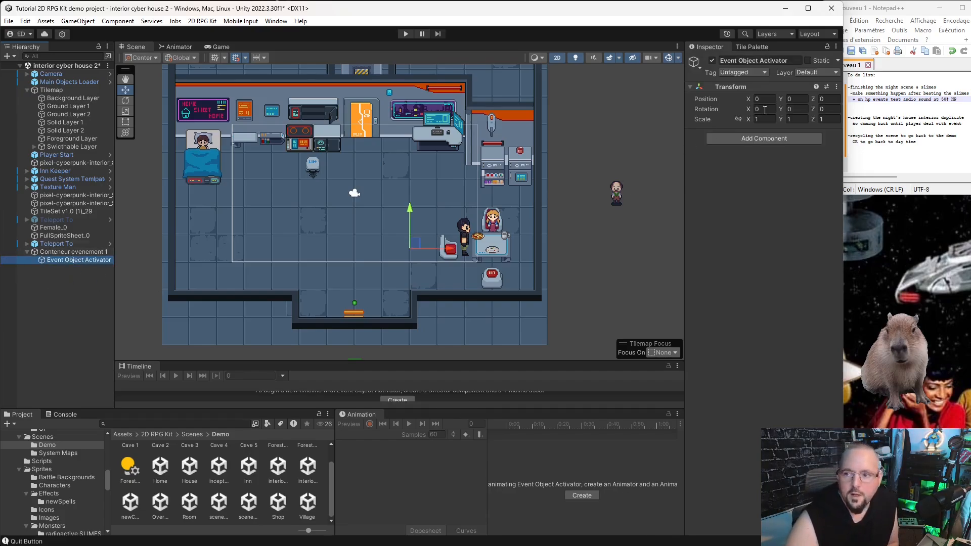
pyautogui.click(773, 140)
pyautogui.write('event')
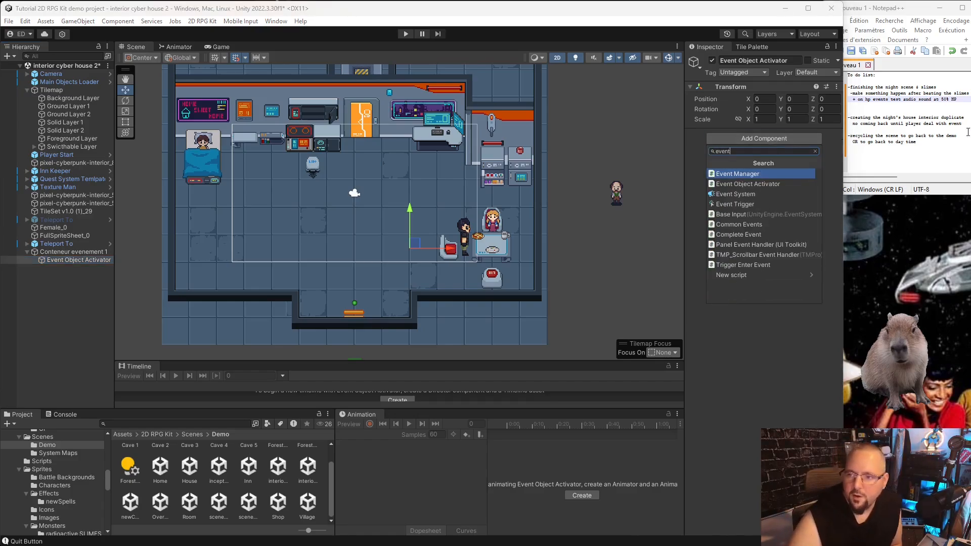
pyautogui.click(764, 229)
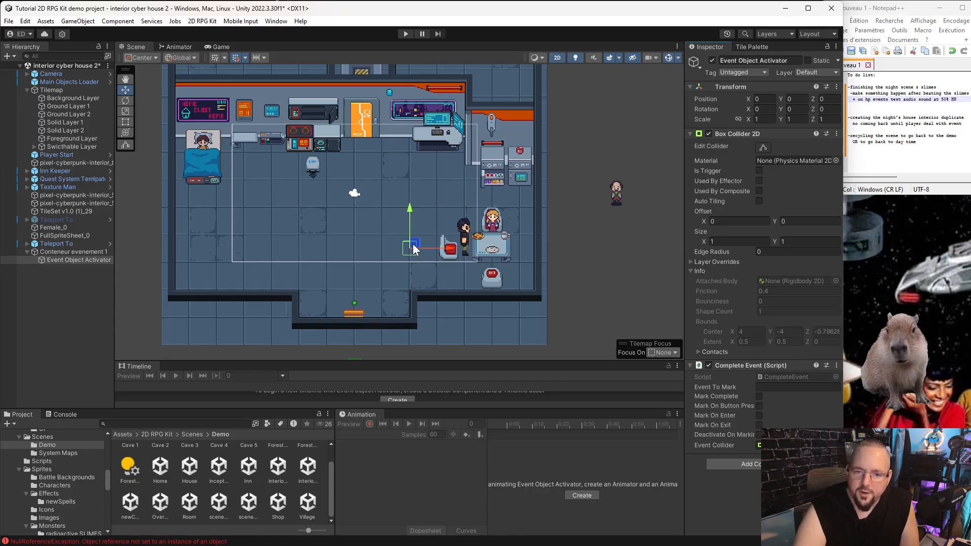
# Move the Event Object Activator to X 3, Y -2, below the red chair, and make its box collider a trigger
pyautogui.moveTo(413, 243); pyautogui.dragTo(457, 259)
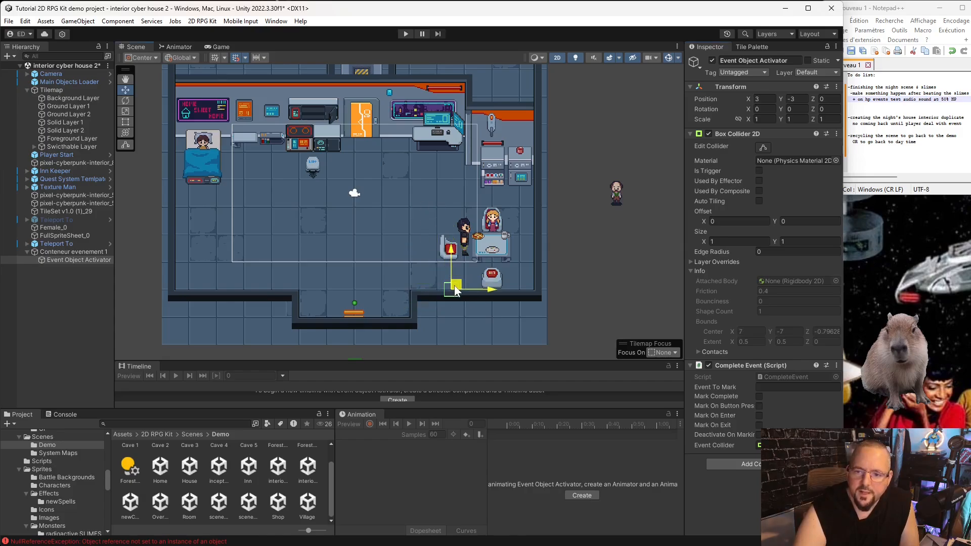
pyautogui.scroll(5, 506, 298)
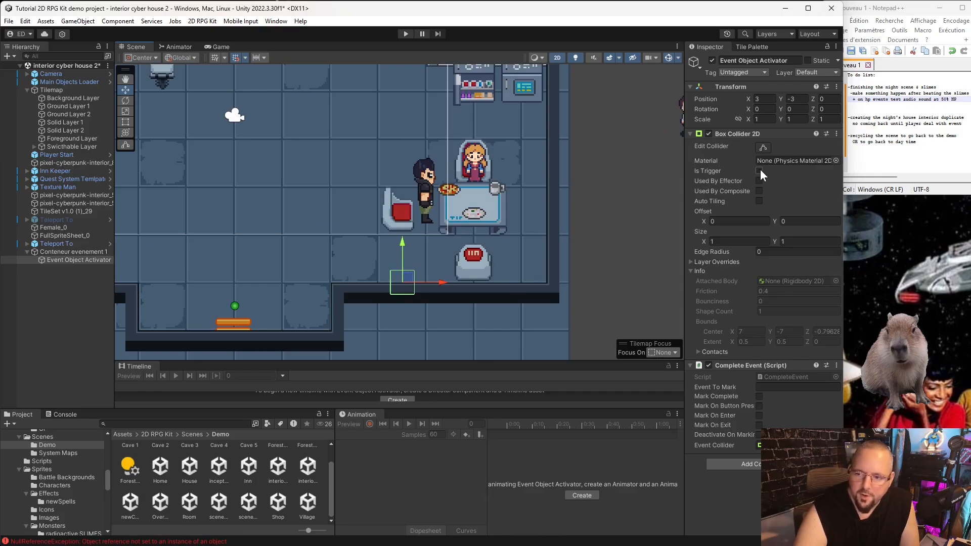
pyautogui.moveTo(403, 281); pyautogui.dragTo(403, 258)
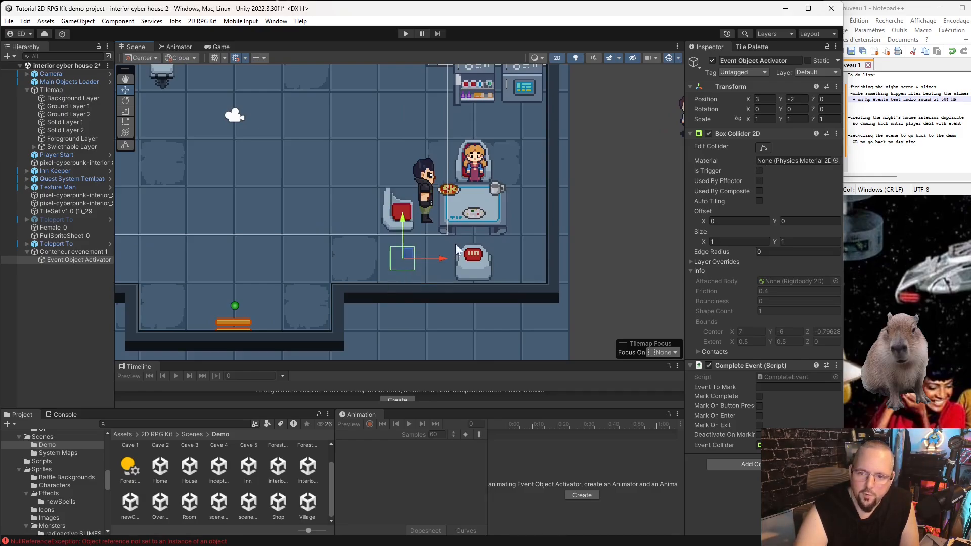
pyautogui.click(759, 171)
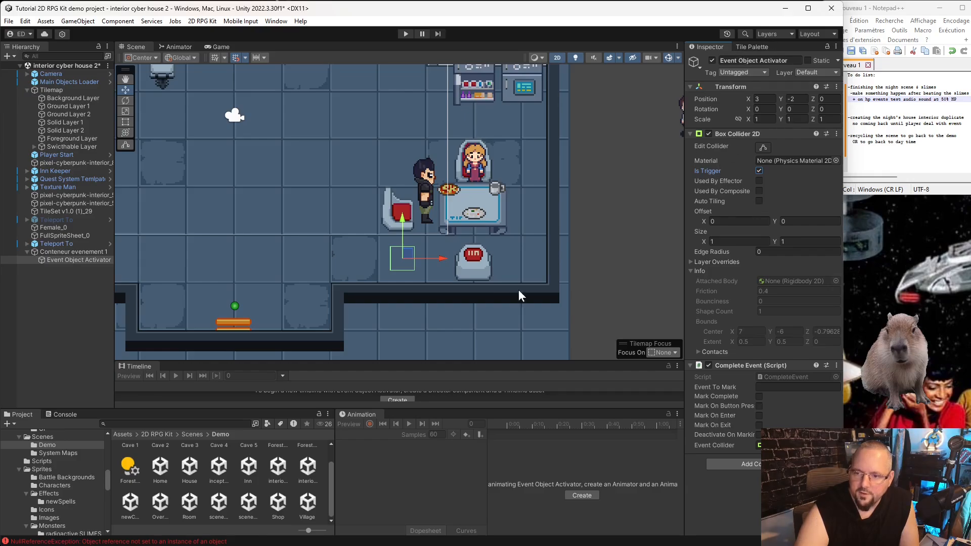
# Stretch the upper edge of the Event Object Activator's box collider upward past the red chair, to a height of about 6
pyautogui.scroll(-2, 494, 243)
pyautogui.scroll(2, 581, 178)
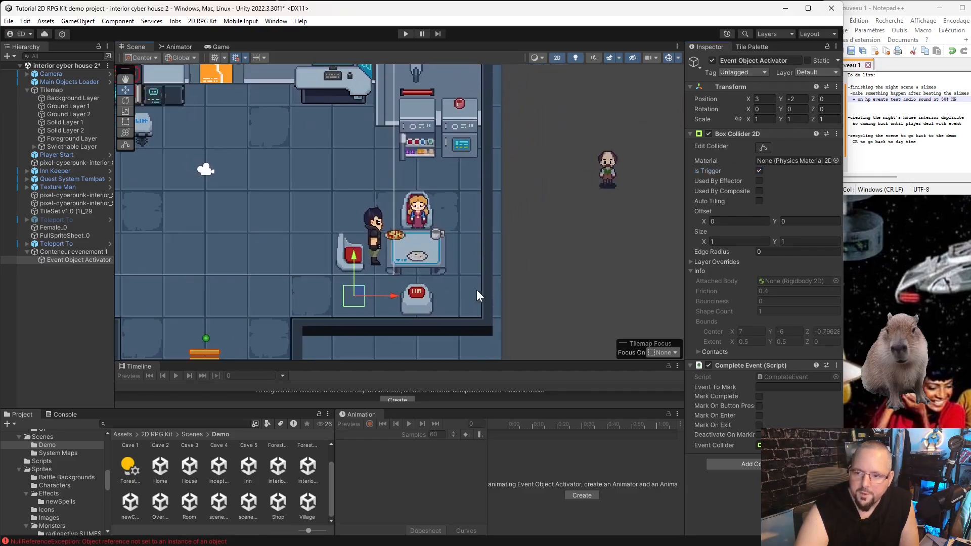
pyautogui.scroll(-2, 366, 274)
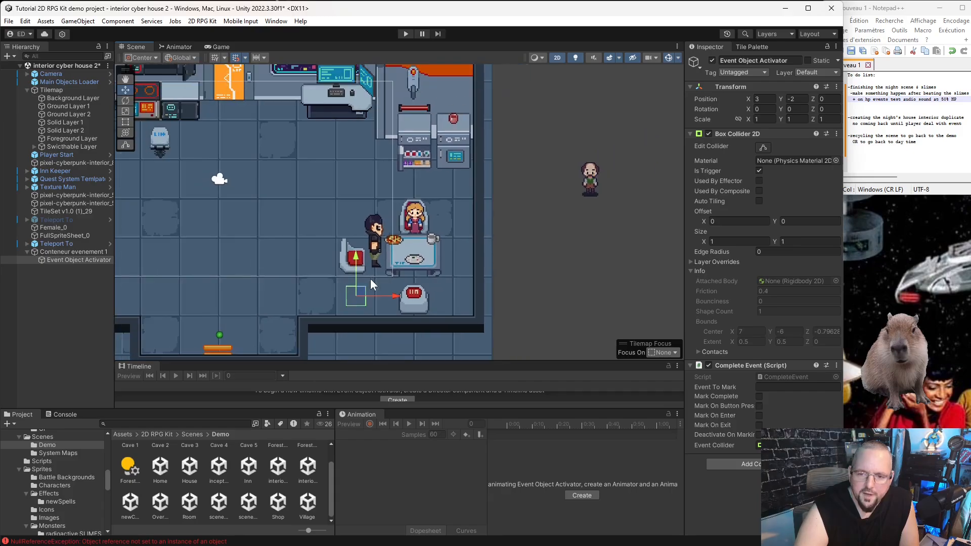
pyautogui.click(763, 147)
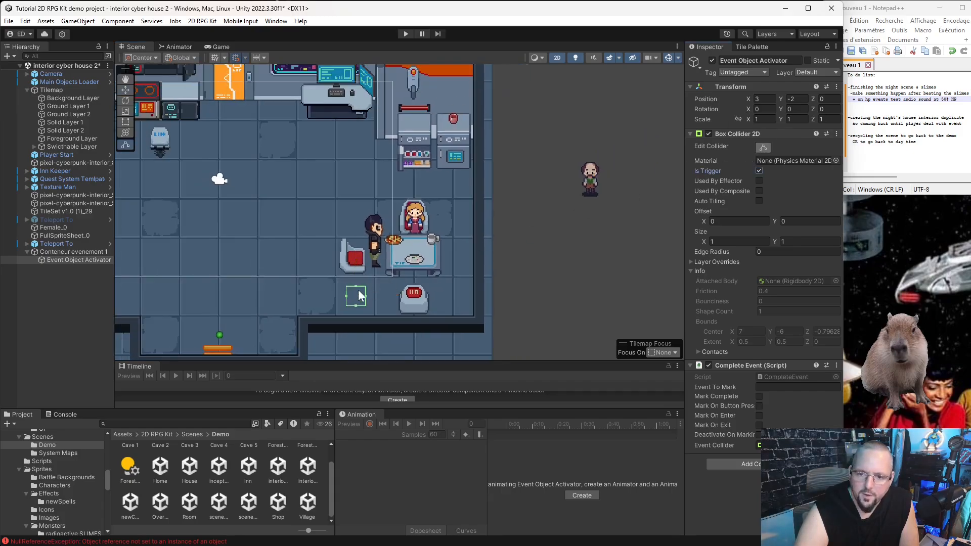
pyautogui.moveTo(356, 287); pyautogui.dragTo(386, 188)
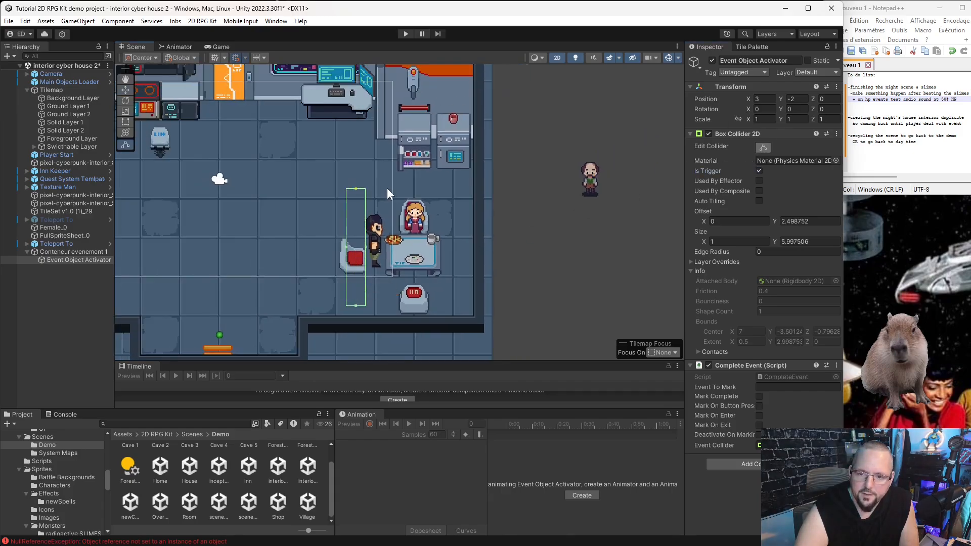
# Stretch the Event Object Activator's box collider around the table and chairs, to a size of about 6.02 by 6.2
pyautogui.moveTo(366, 248); pyautogui.dragTo(463, 267)
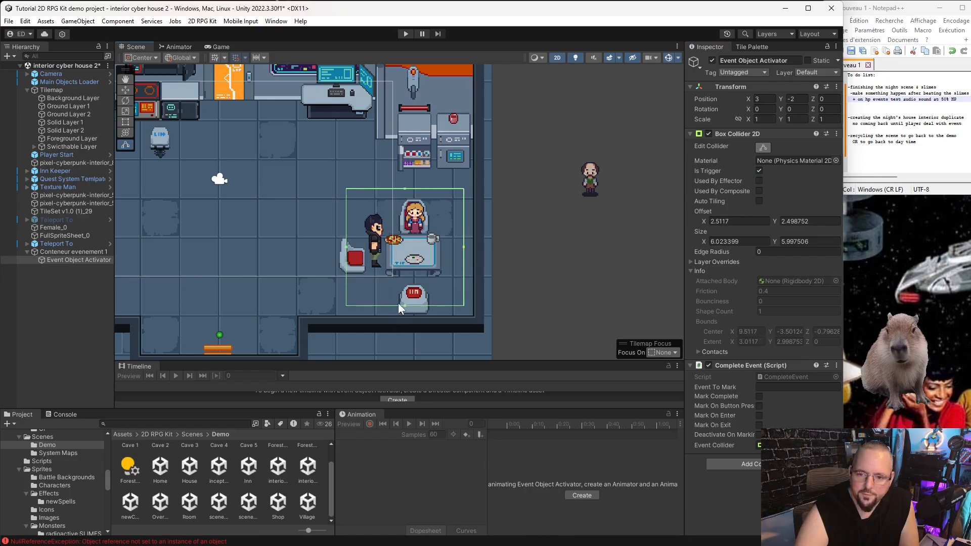
pyautogui.moveTo(405, 307); pyautogui.dragTo(408, 308)
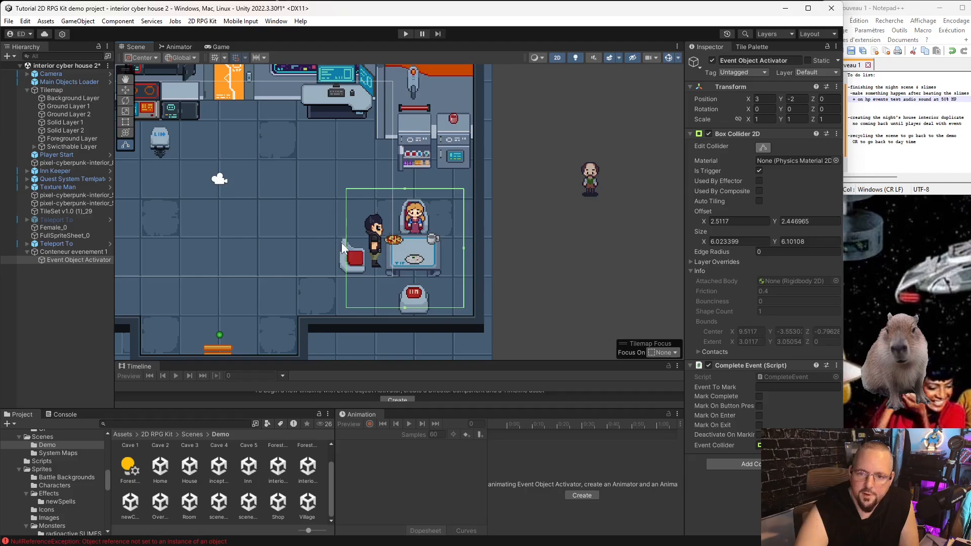
pyautogui.moveTo(405, 190); pyautogui.dragTo(405, 187)
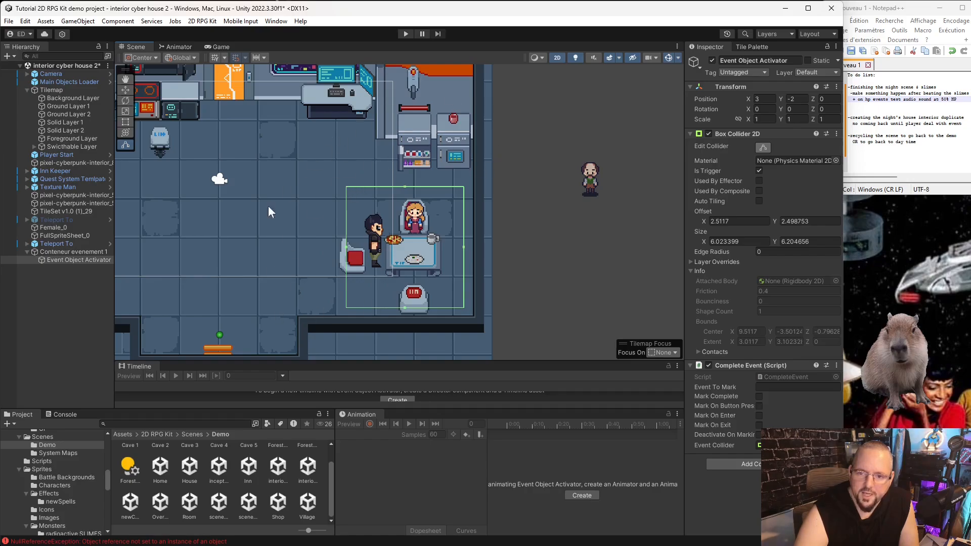
pyautogui.scroll(-2, 263, 267)
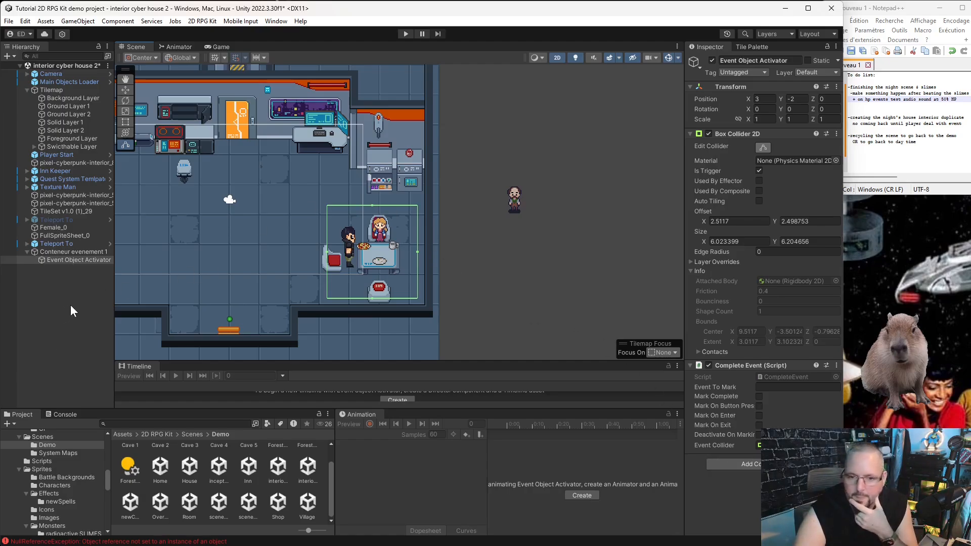
# Create an empty child object inside Event Object Activator and name it Dialogue
pyautogui.rightClick(81, 262)
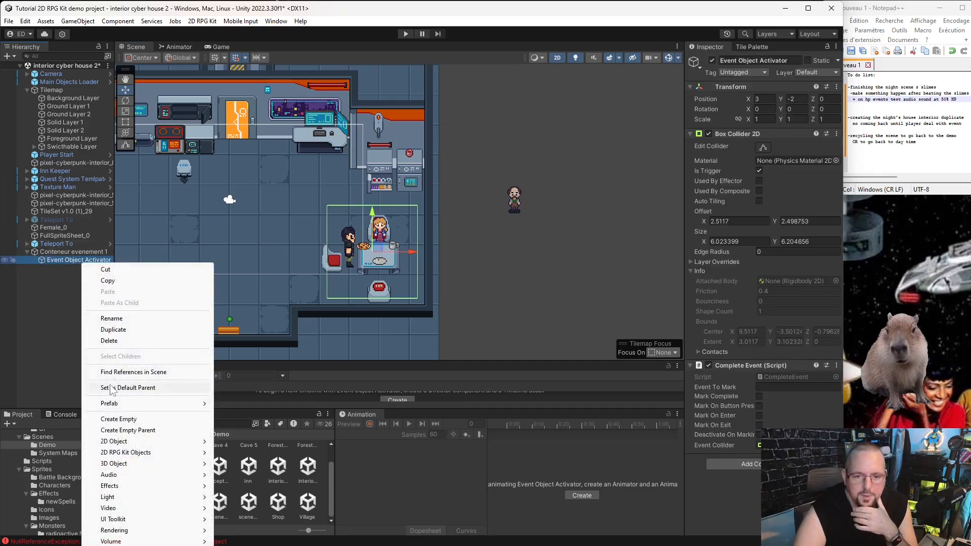
pyautogui.click(149, 420)
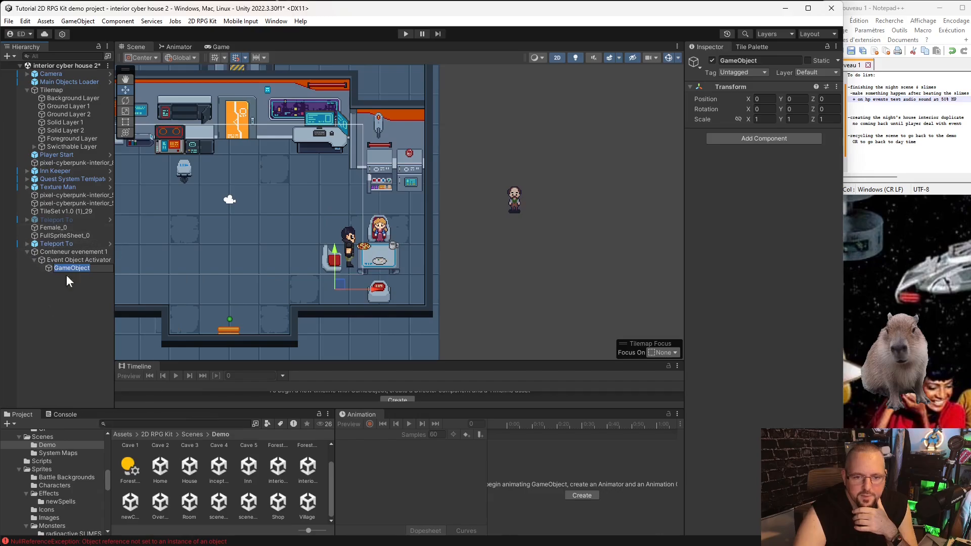
pyautogui.write('Dialogue')
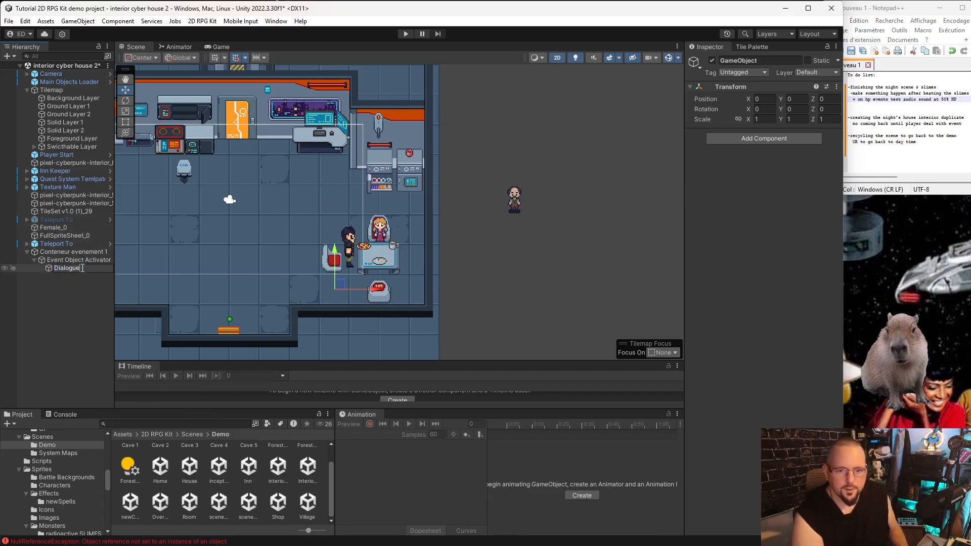
pyautogui.press('Return')
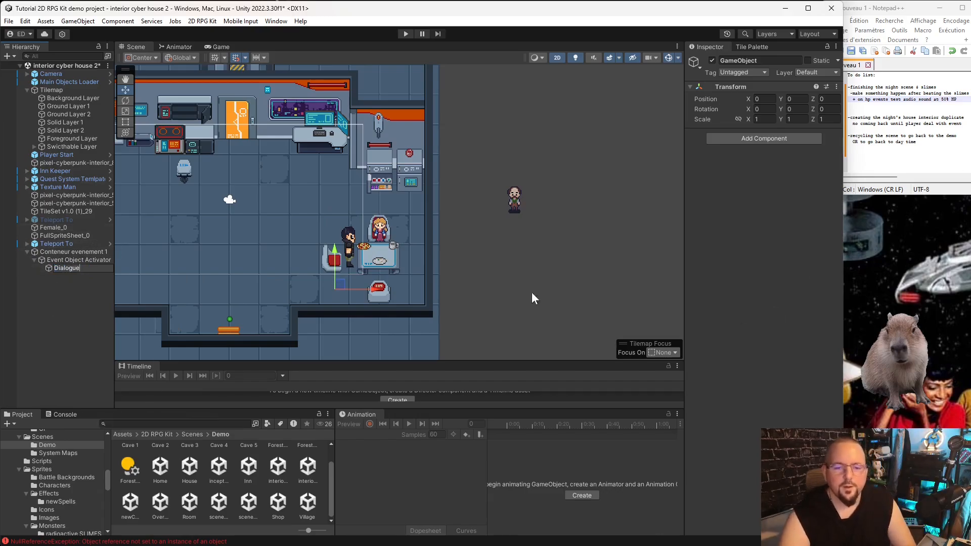
pyautogui.click(64, 290)
pyautogui.click(77, 267)
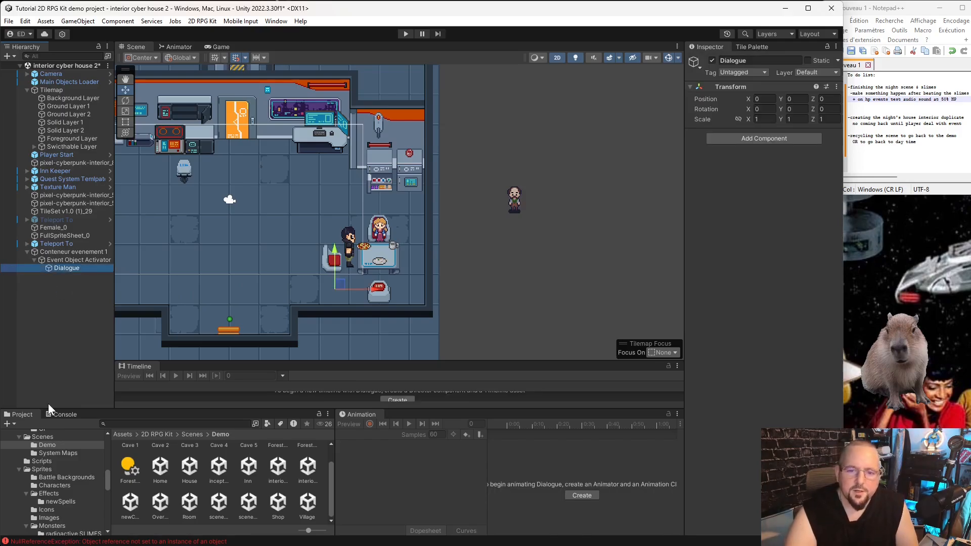
# Add a Dialog Starter component to the Dialogue object and look through its settings
pyautogui.scroll(1, 630, 134)
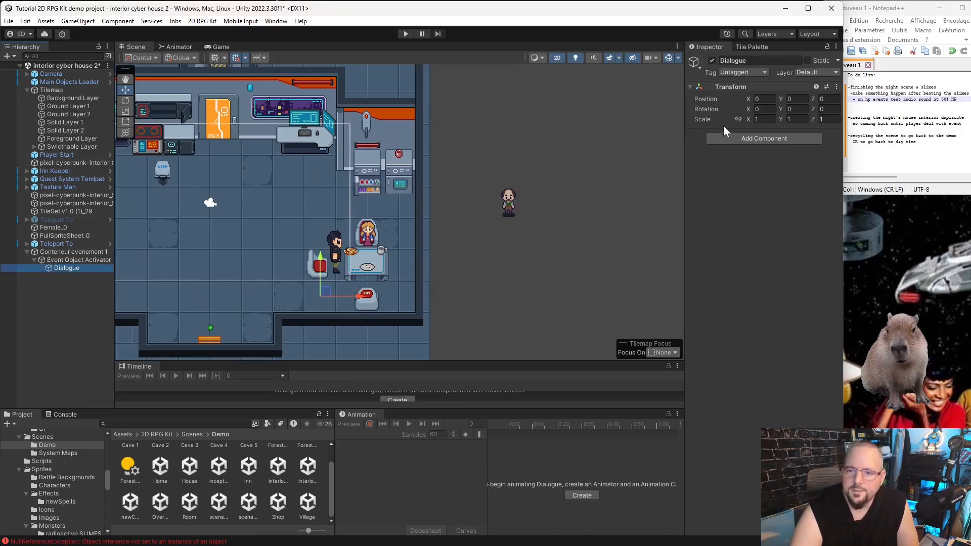
pyautogui.click(759, 139)
pyautogui.write('dialog')
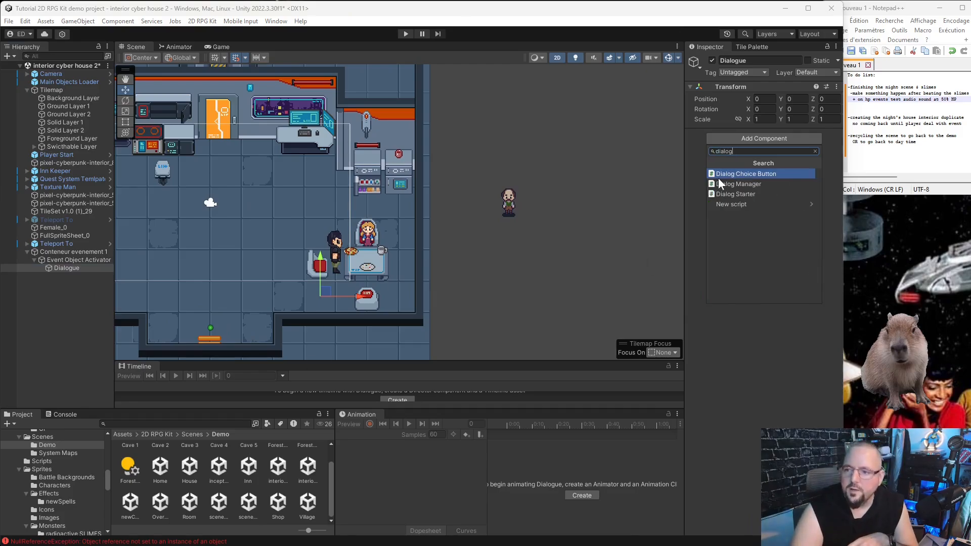
pyautogui.click(744, 194)
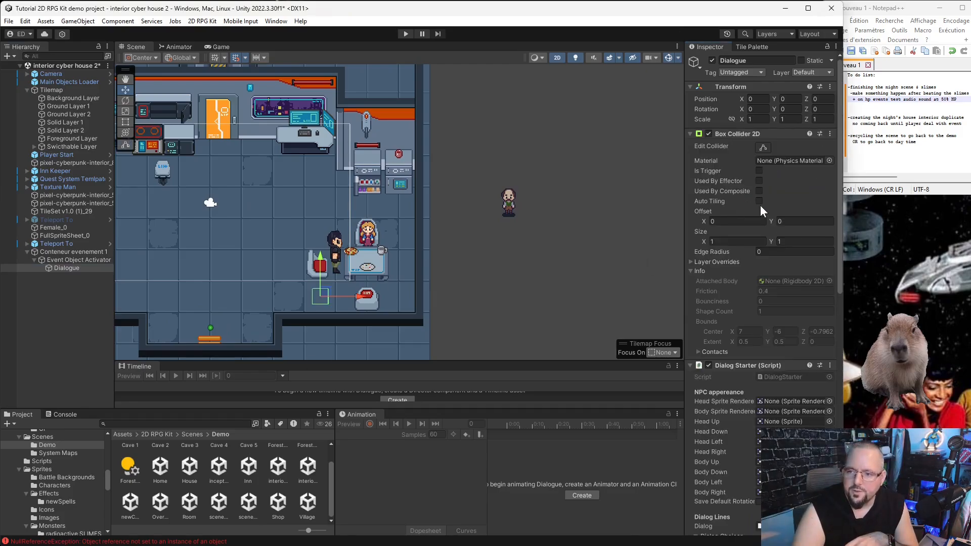
pyautogui.scroll(-10, 750, 230)
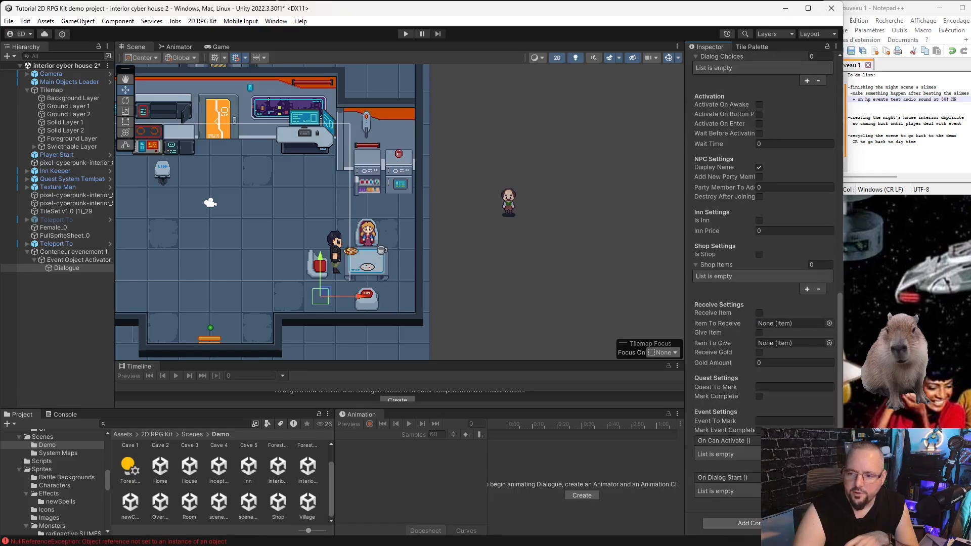
pyautogui.scroll(10, 747, 355)
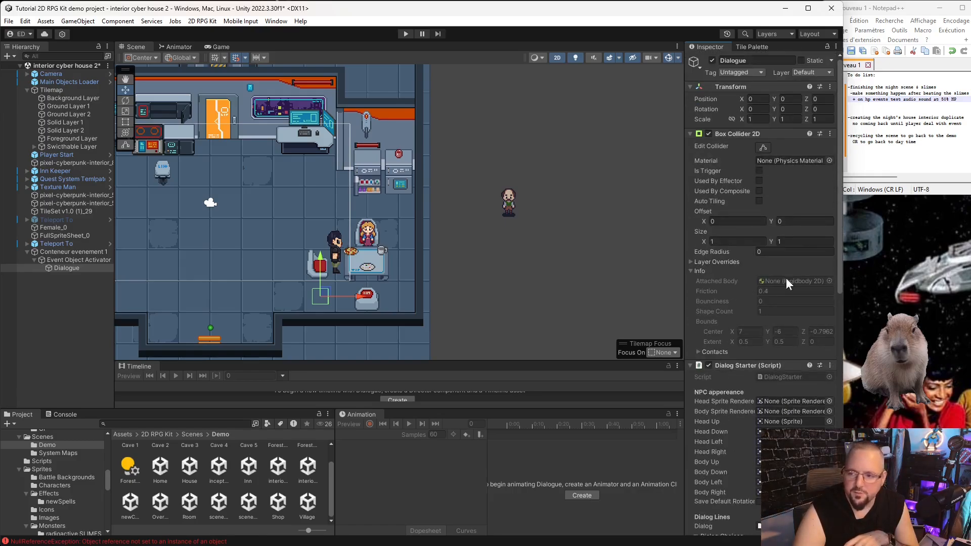
pyautogui.scroll(-8, 786, 278)
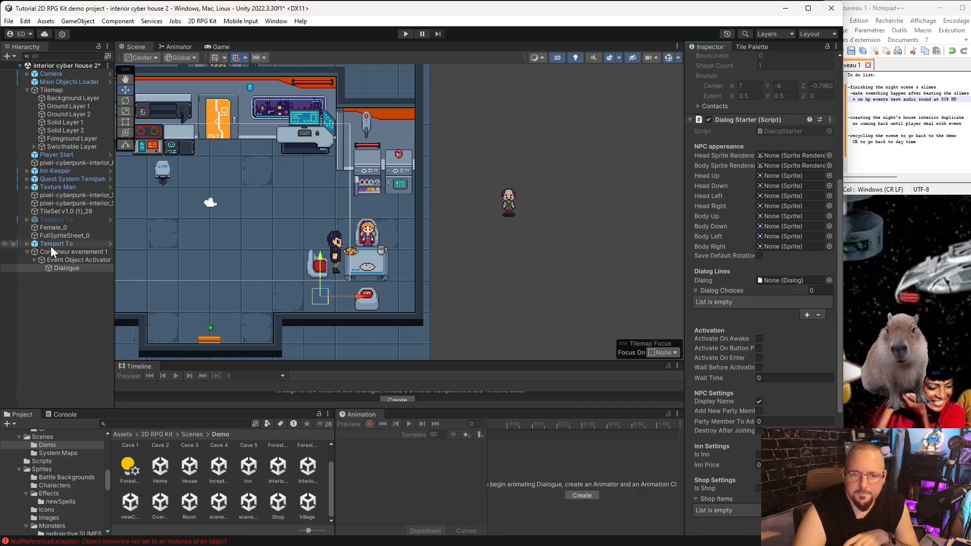
# Assign the Event Object Activator's own Box Collider 2D as the Event Collider of its Complete Event component
pyautogui.click(67, 259)
pyautogui.click(81, 252)
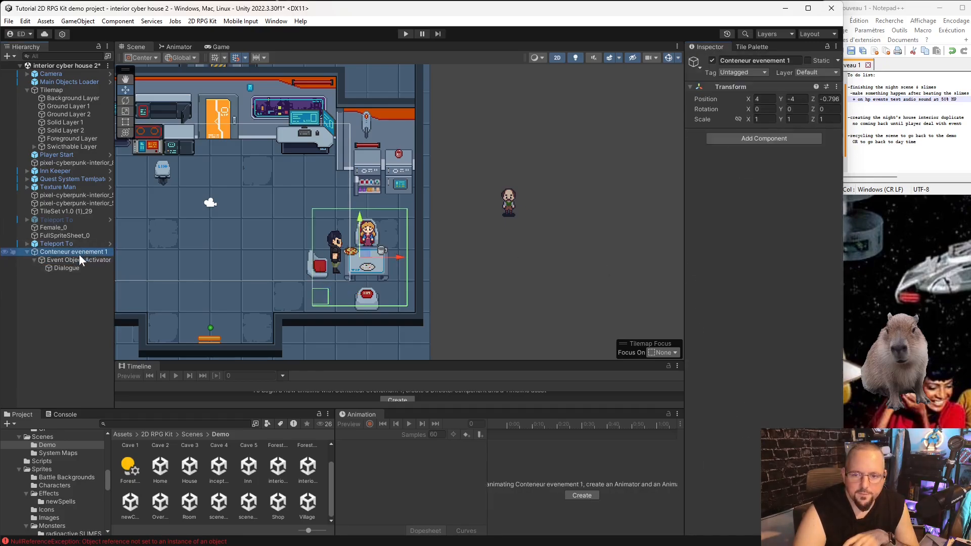
pyautogui.click(75, 268)
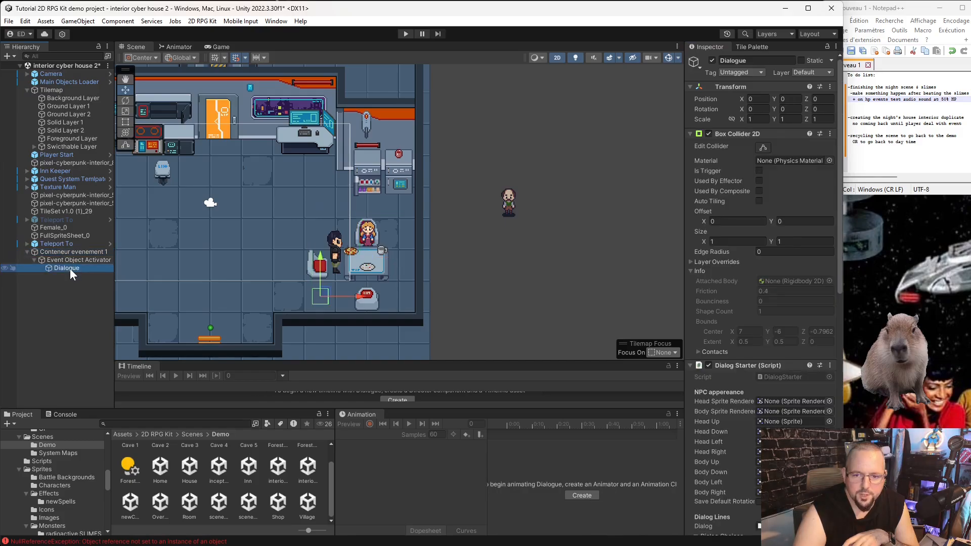
pyautogui.click(75, 260)
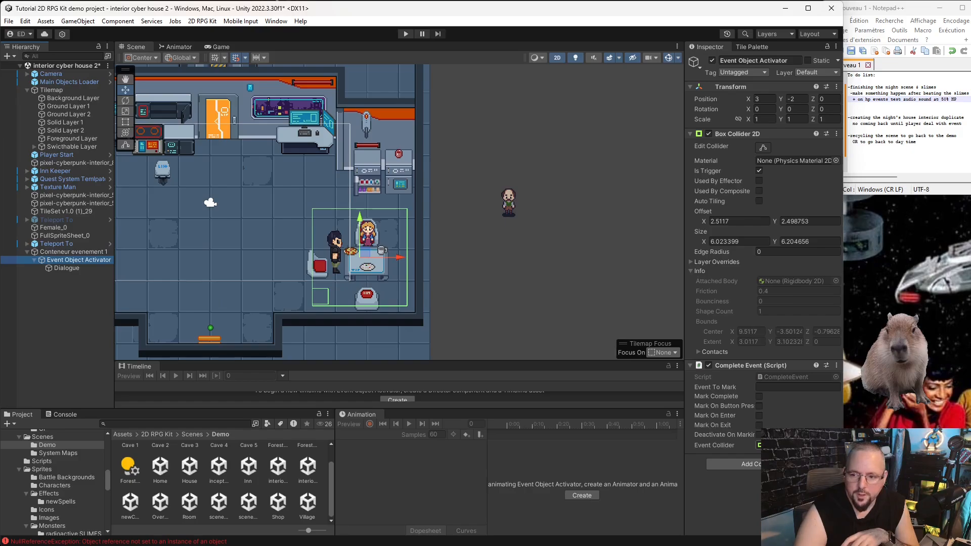
pyautogui.moveTo(741, 129); pyautogui.dragTo(783, 445)
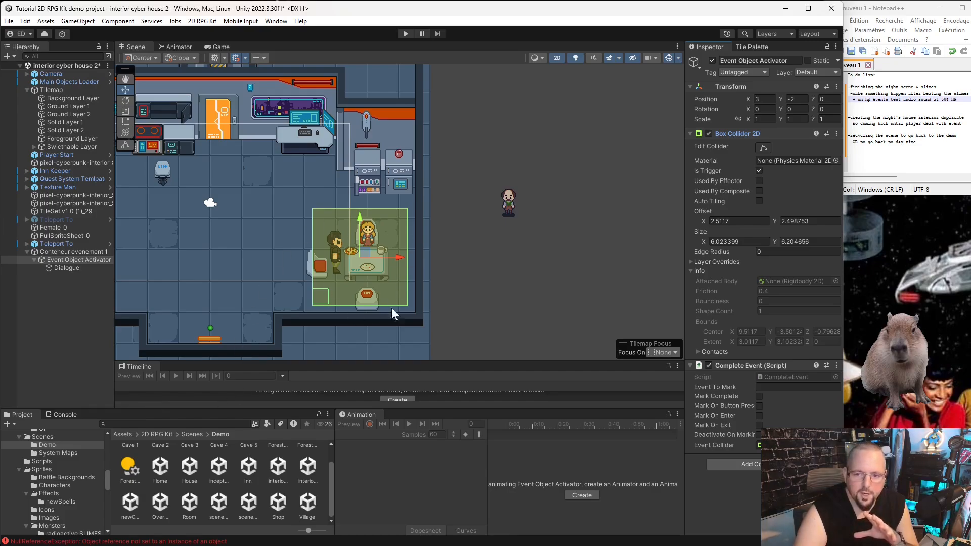
# Stretch the Dialogue object's box collider to about 5.7 by 5.87, just inside the Event Object Activator's collider area
pyautogui.click(73, 266)
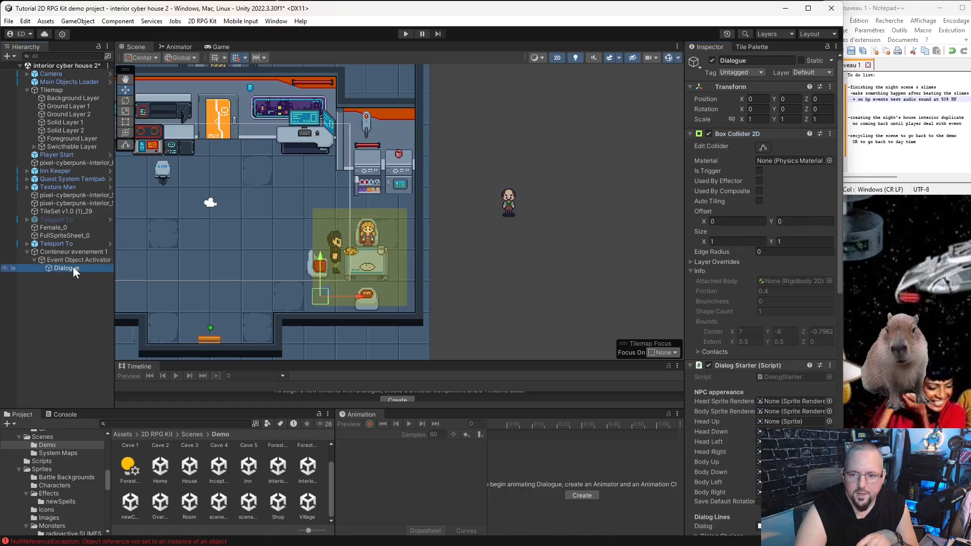
pyautogui.click(762, 148)
pyautogui.scroll(3, 455, 310)
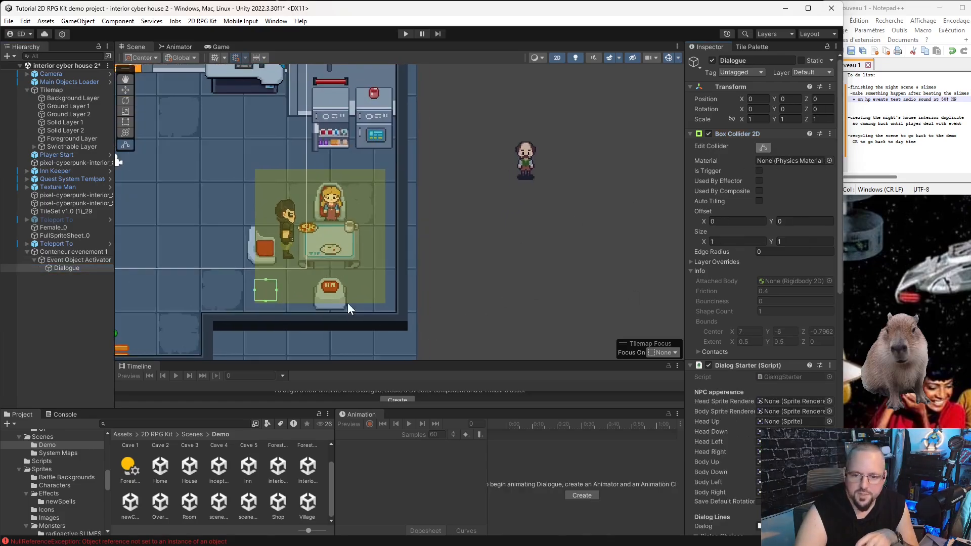
pyautogui.scroll(1, 298, 283)
pyautogui.moveTo(260, 278); pyautogui.dragTo(300, 149)
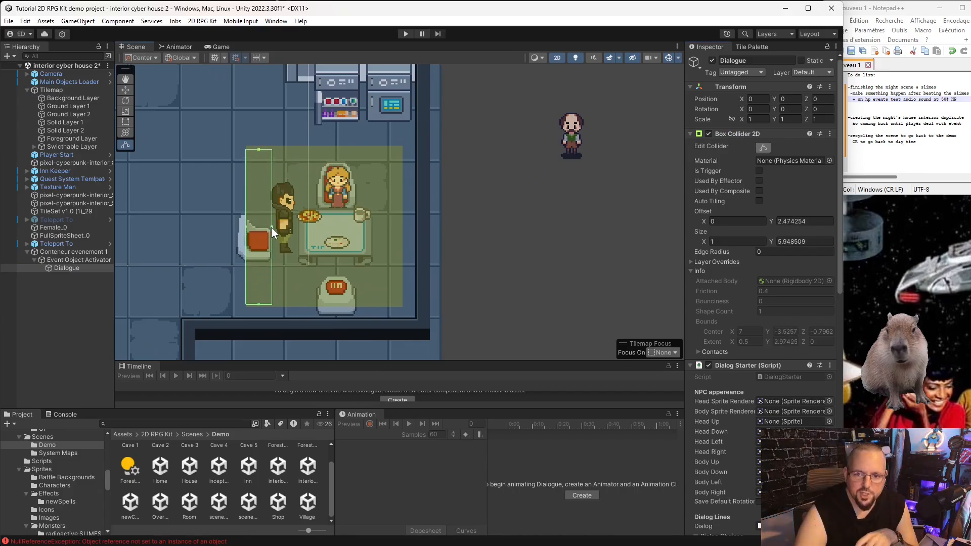
pyautogui.moveTo(271, 227); pyautogui.dragTo(398, 226)
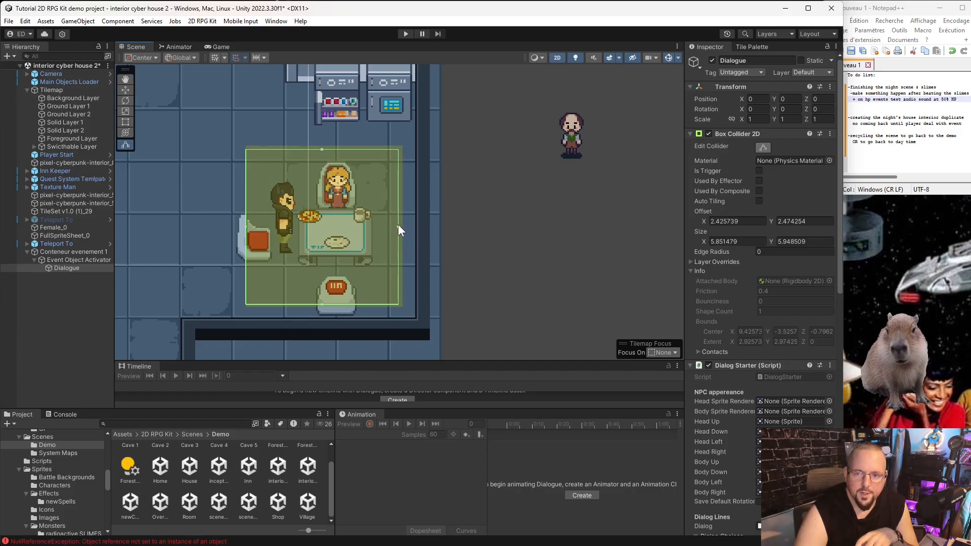
pyautogui.moveTo(245, 228); pyautogui.dragTo(249, 229)
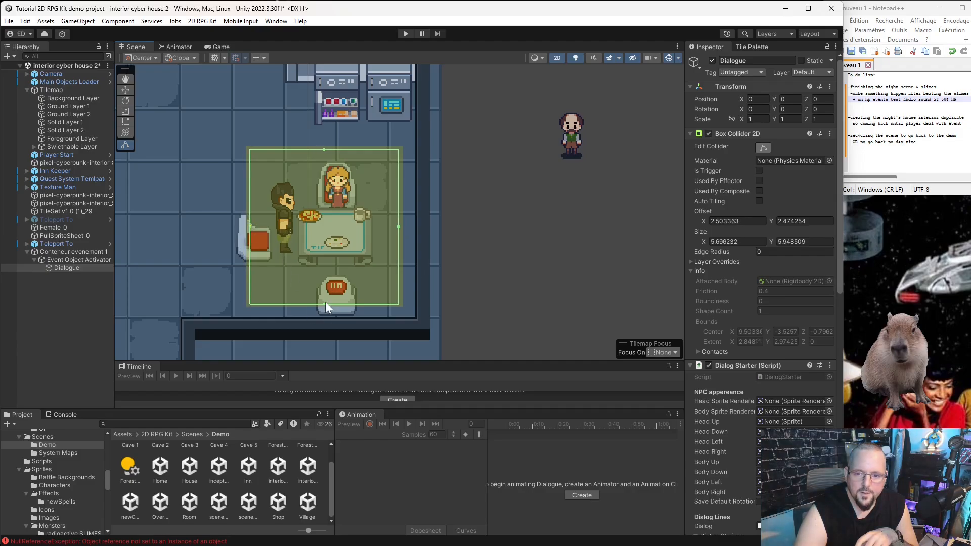
pyautogui.moveTo(325, 305); pyautogui.dragTo(326, 302)
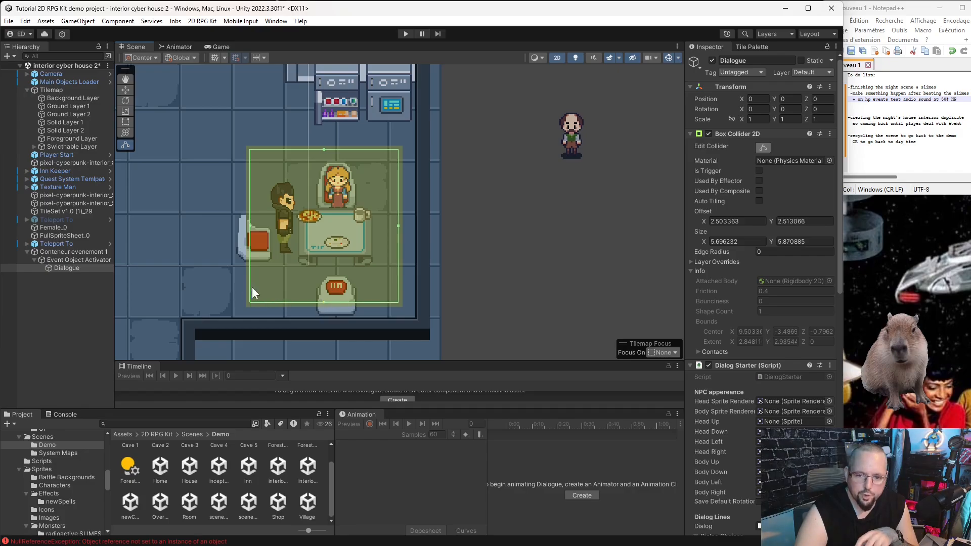
pyautogui.click(535, 261)
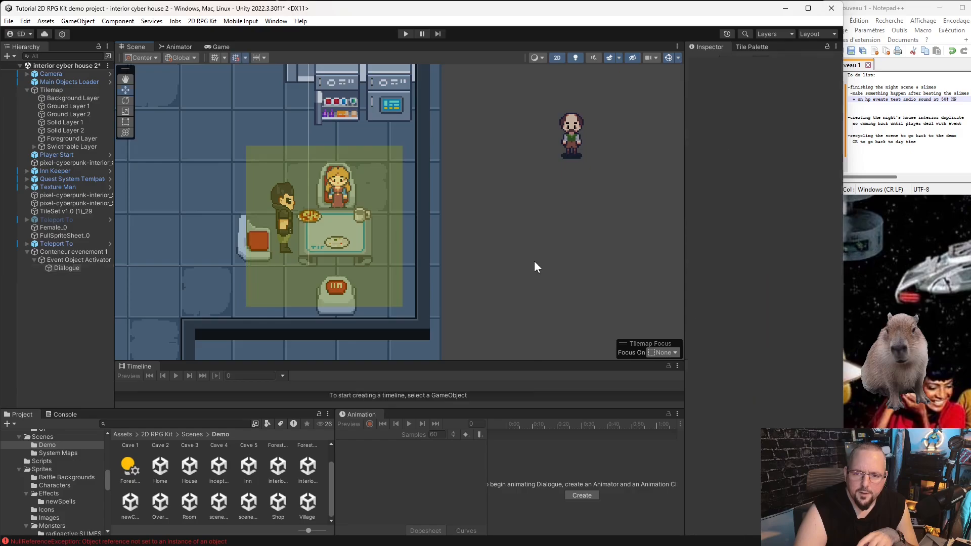
# Create a Dialog asset named vader in the tutorial series dialogues folder and assign it to the Dialogue object's Dialog Starter
pyautogui.click(75, 258)
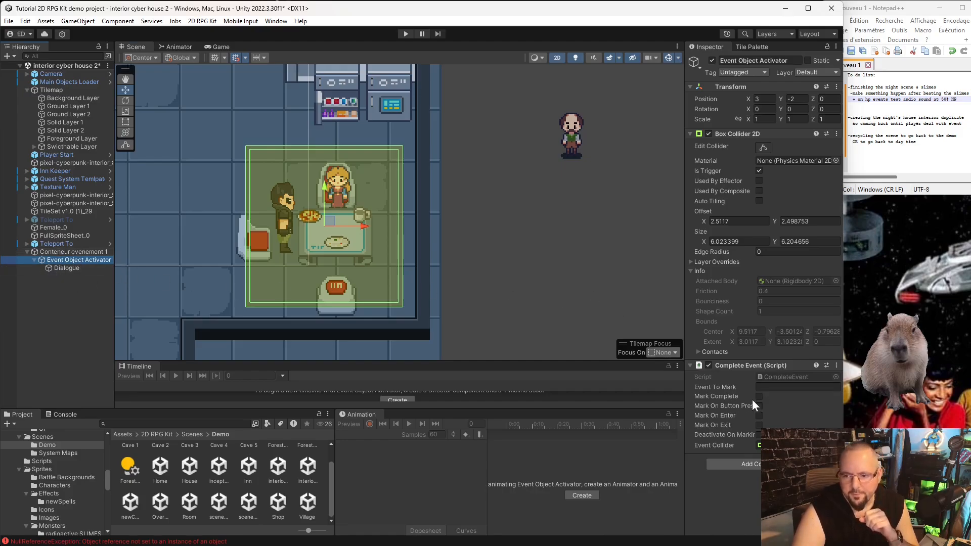
pyautogui.click(64, 268)
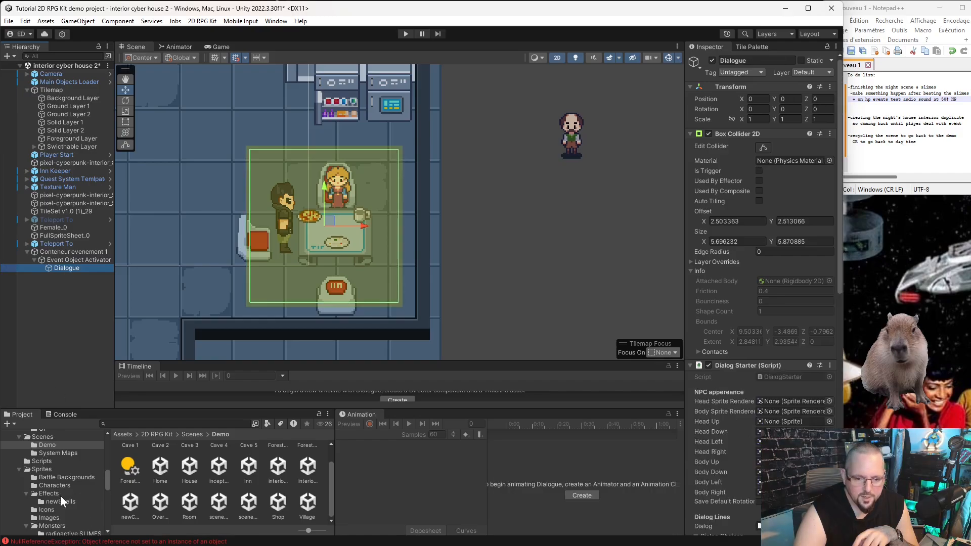
pyautogui.scroll(5, 59, 498)
pyautogui.click(64, 475)
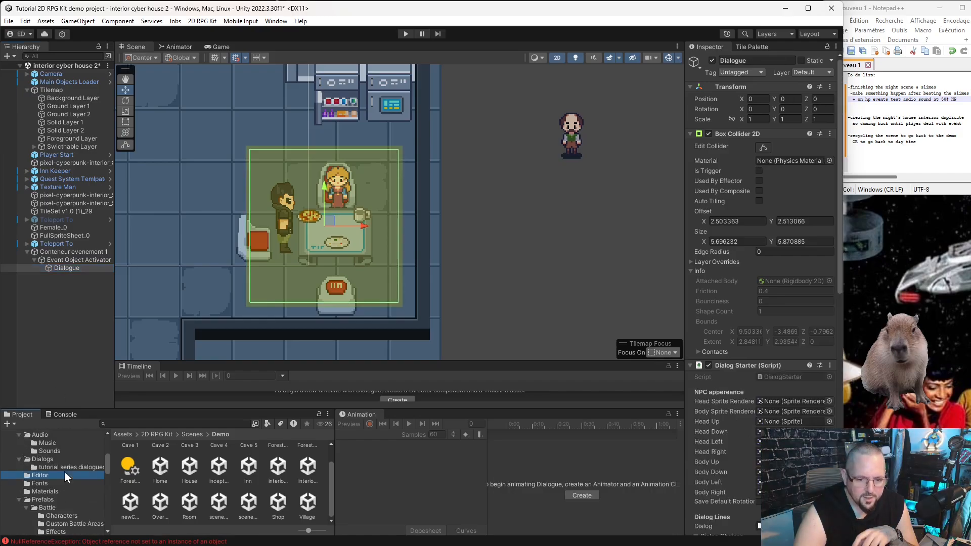
pyautogui.click(62, 466)
pyautogui.rightClick(311, 487)
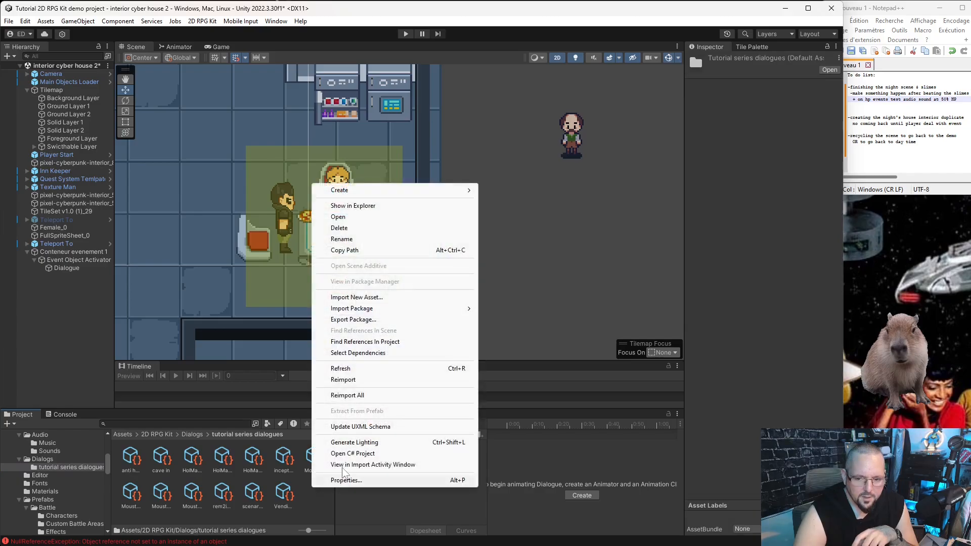
pyautogui.moveTo(358, 191)
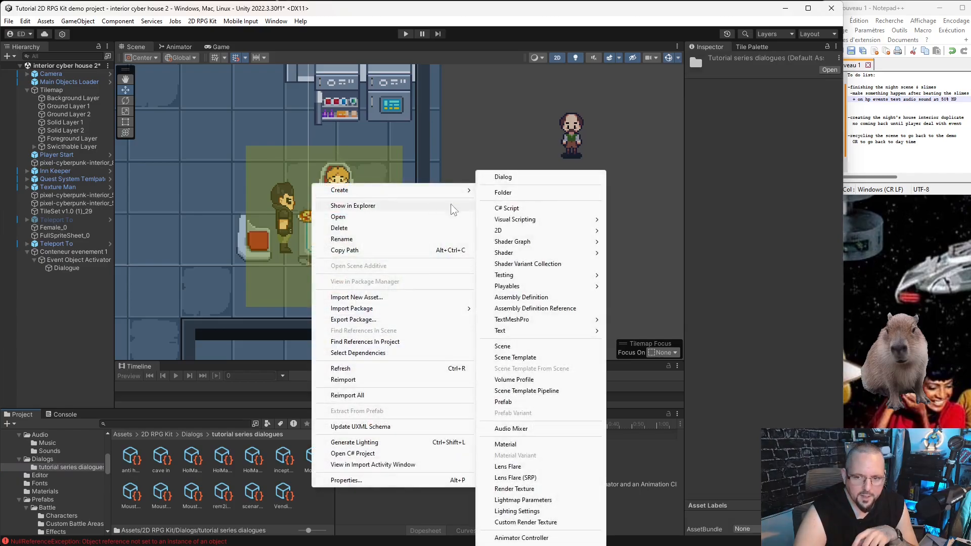
pyautogui.click(504, 178)
pyautogui.write('vader')
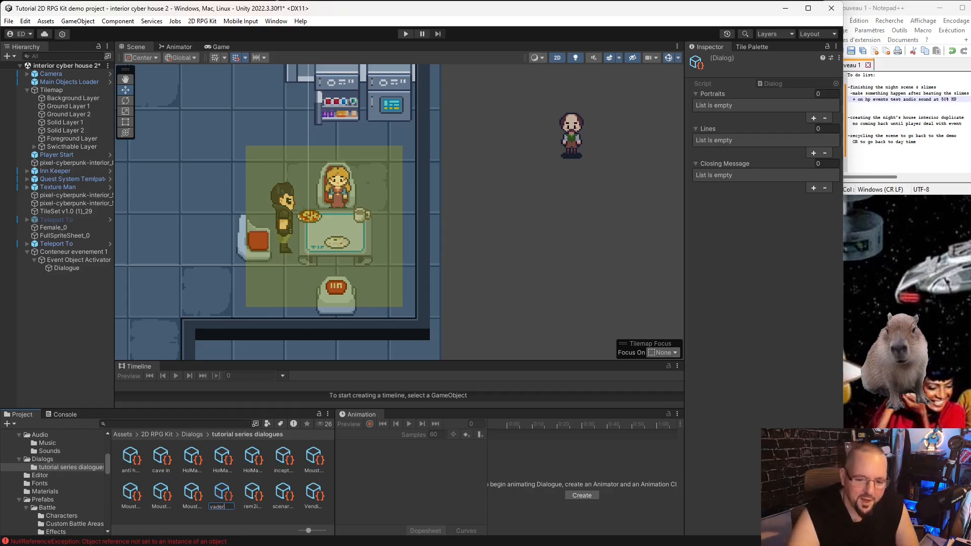
pyautogui.press('Return')
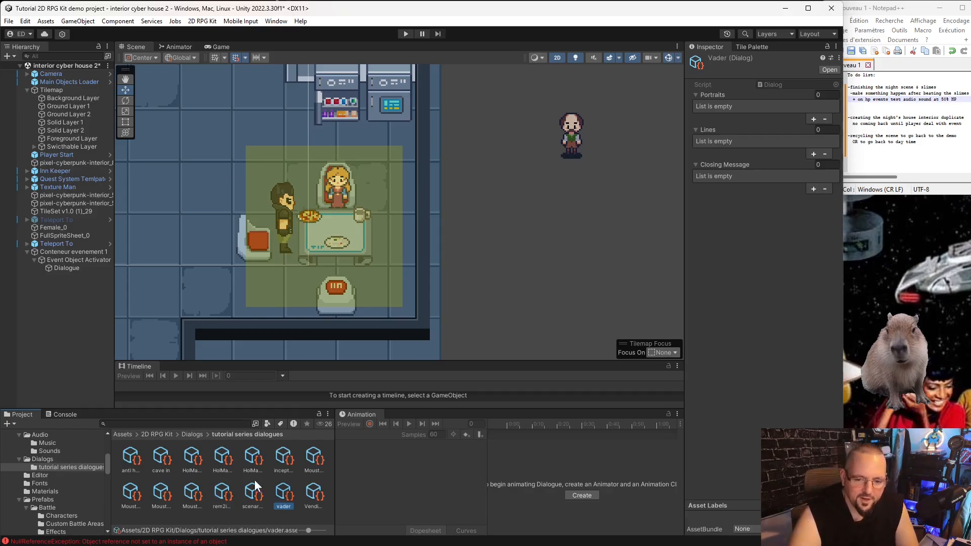
pyautogui.click(78, 269)
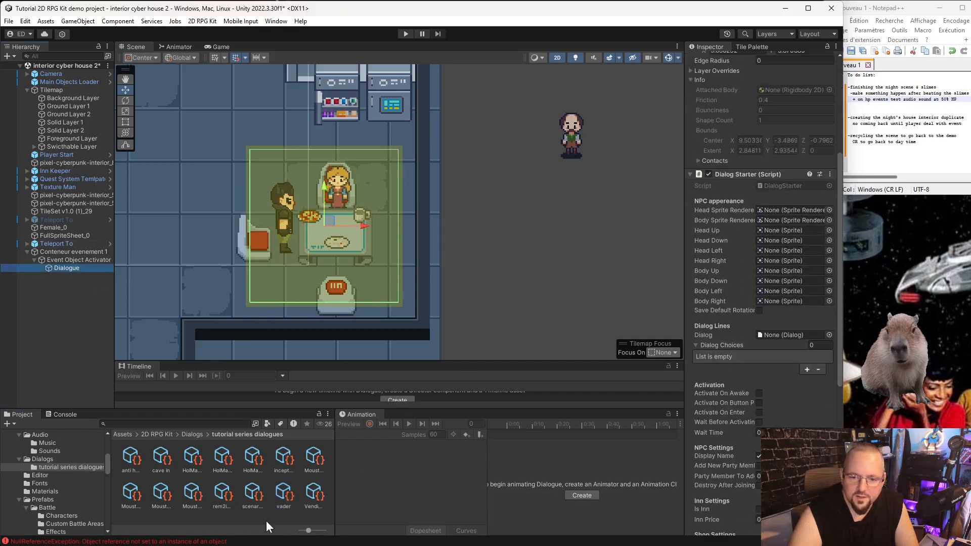
pyautogui.moveTo(283, 493); pyautogui.dragTo(793, 335)
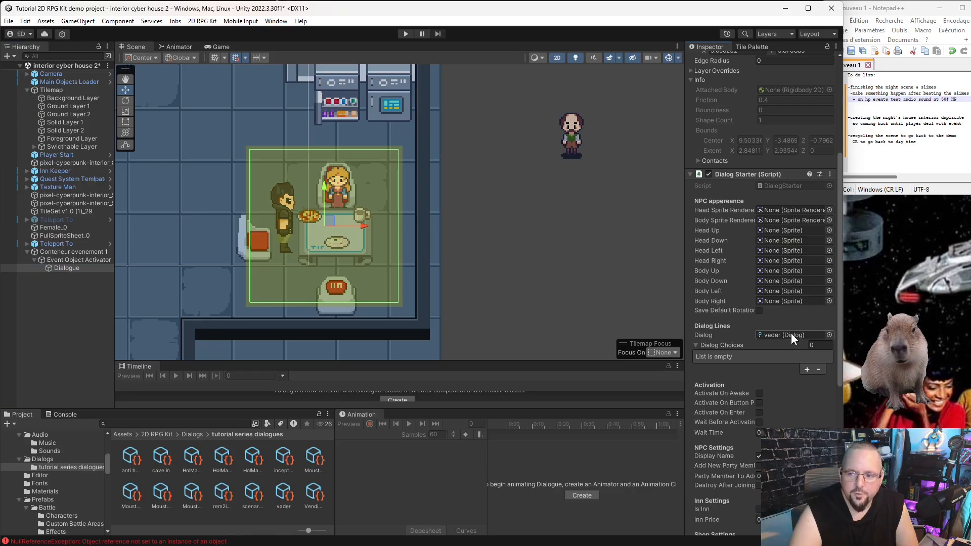
# Open the vader dialog asset from the Dialog Starter and set its Portraits list size to 2
pyautogui.doubleClick(792, 335)
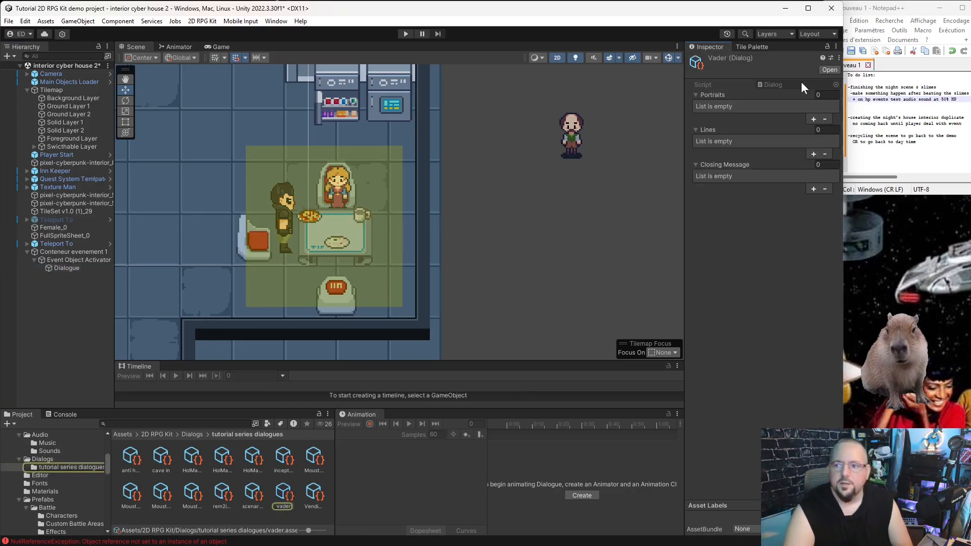
pyautogui.click(826, 93)
pyautogui.write('2')
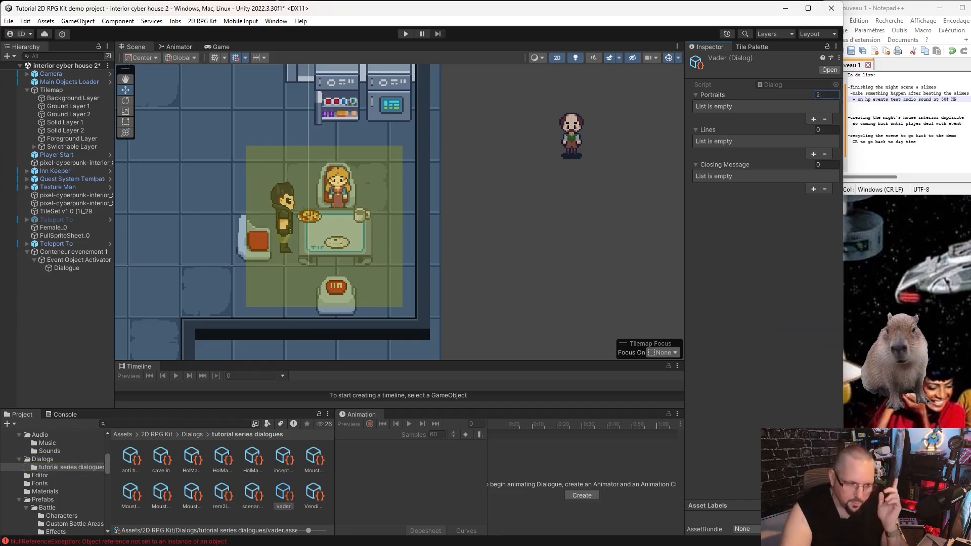
pyautogui.press('Return')
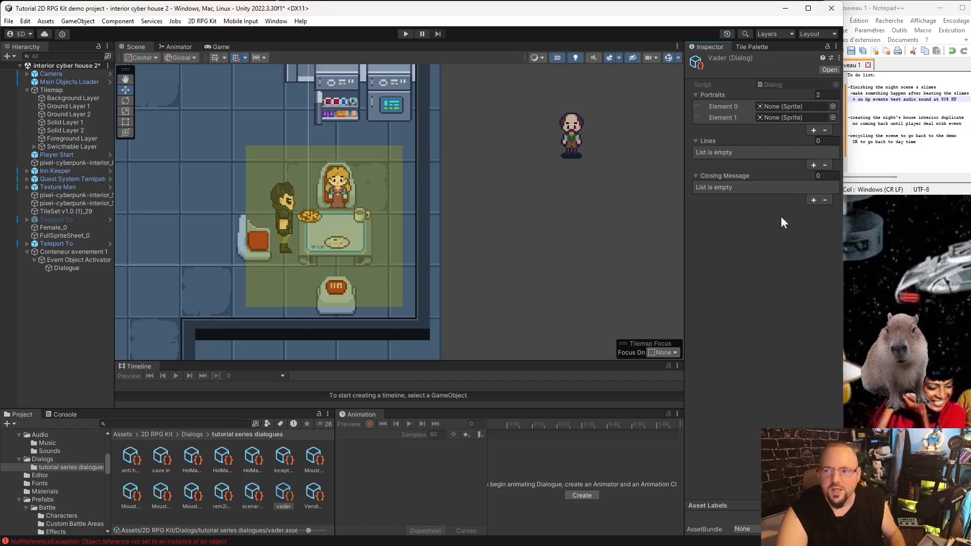
# Assign the NPCs_UPDATED_48 sprite as the first portrait and anti hero portrait as the second, both from the Sprites Characters folder
pyautogui.scroll(-5, 59, 470)
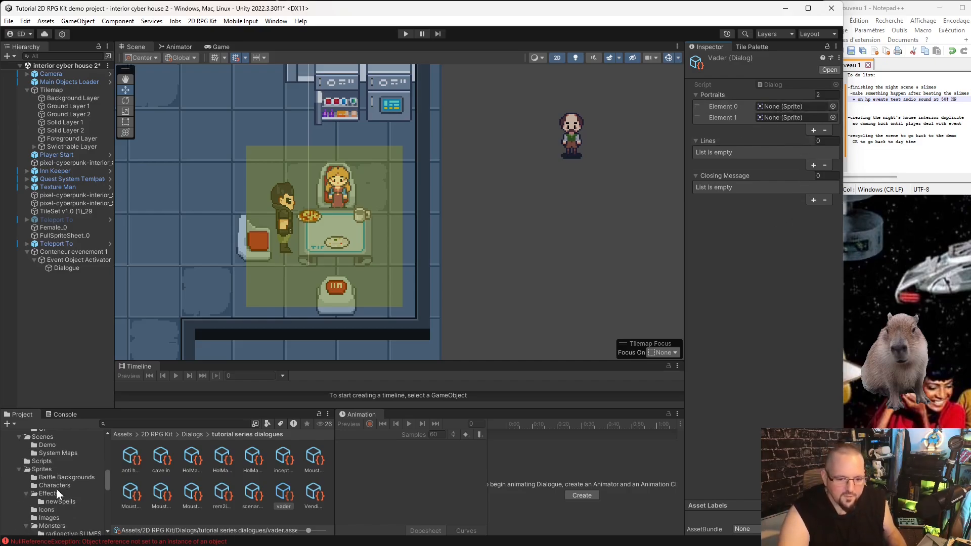
pyautogui.click(61, 486)
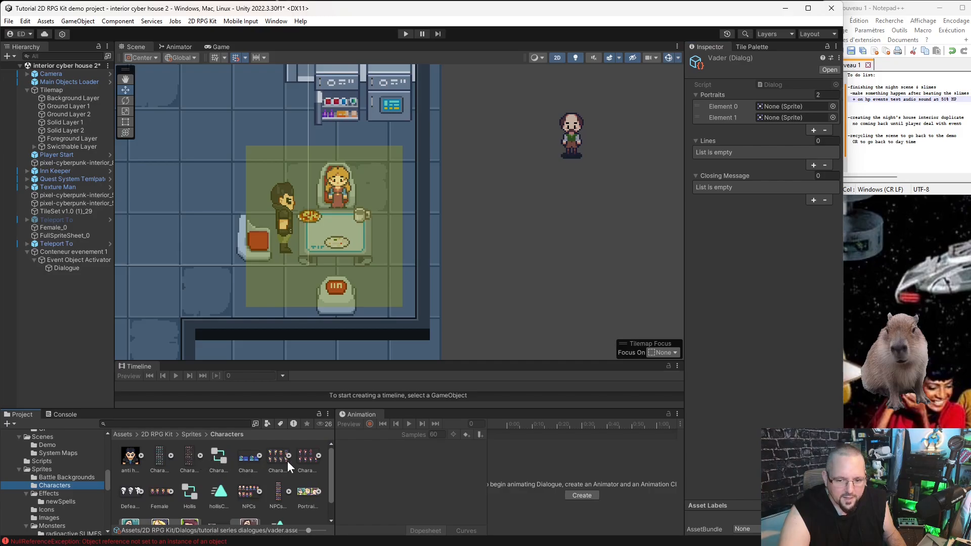
pyautogui.click(200, 455)
pyautogui.click(201, 455)
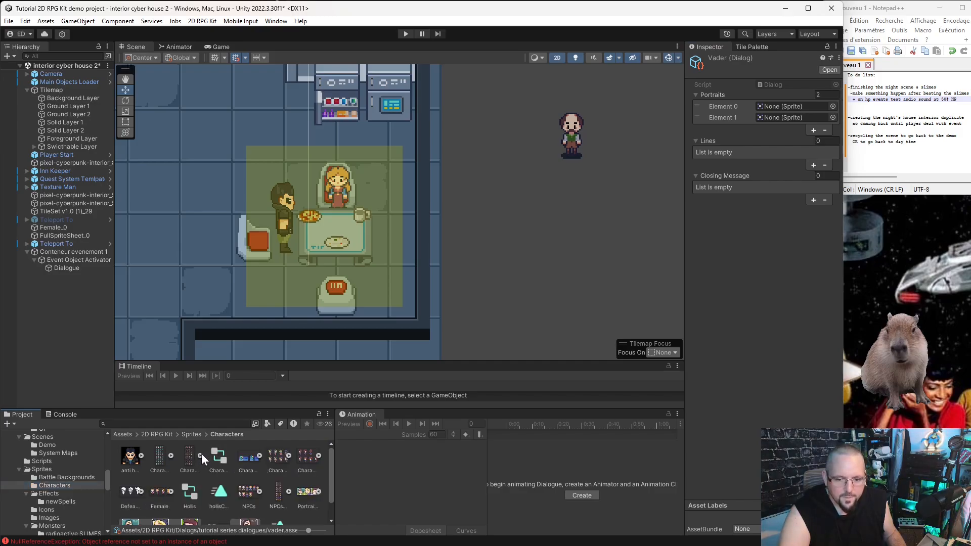
pyautogui.click(288, 491)
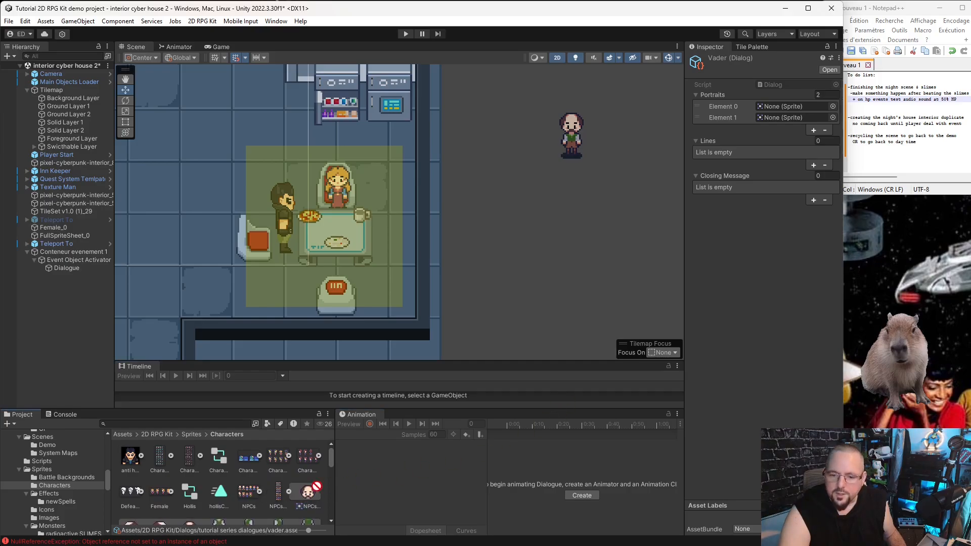
pyautogui.scroll(-3, 293, 490)
pyautogui.scroll(-5, 272, 490)
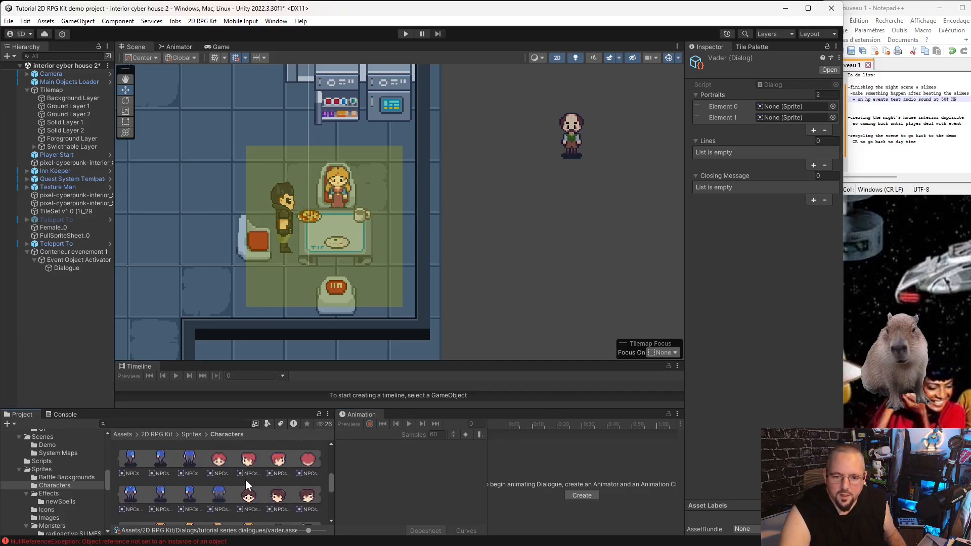
pyautogui.scroll(1, 270, 454)
pyautogui.moveTo(276, 469); pyautogui.dragTo(777, 109)
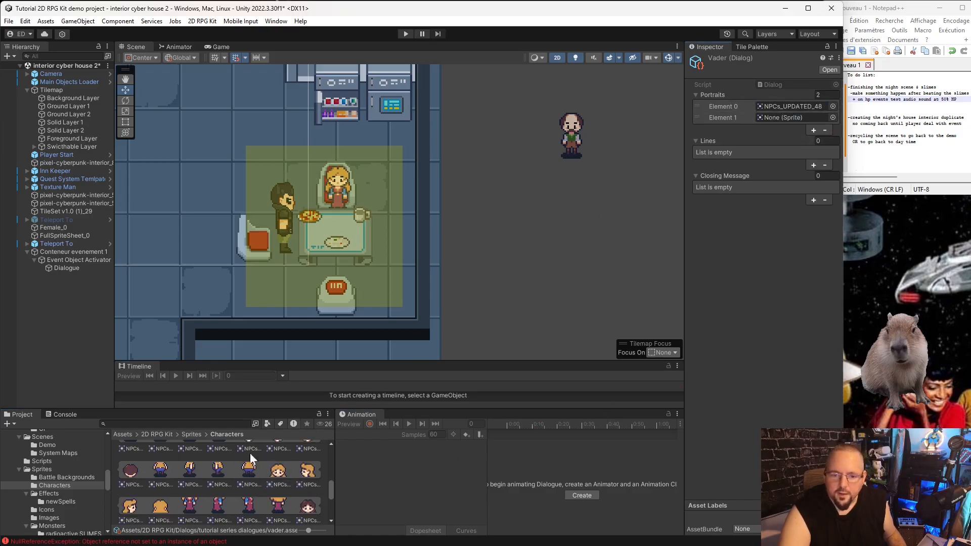
pyautogui.scroll(5, 250, 455)
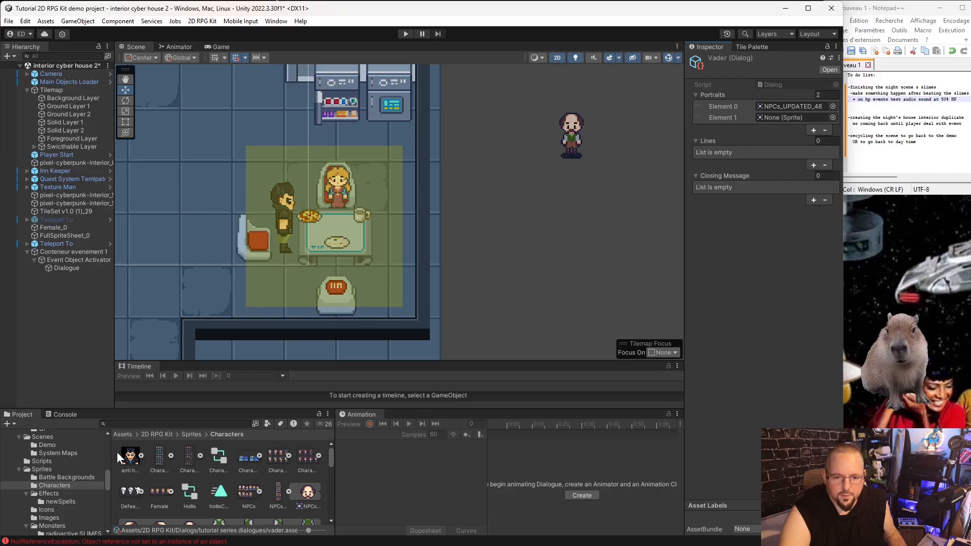
pyautogui.moveTo(117, 452); pyautogui.dragTo(785, 119)
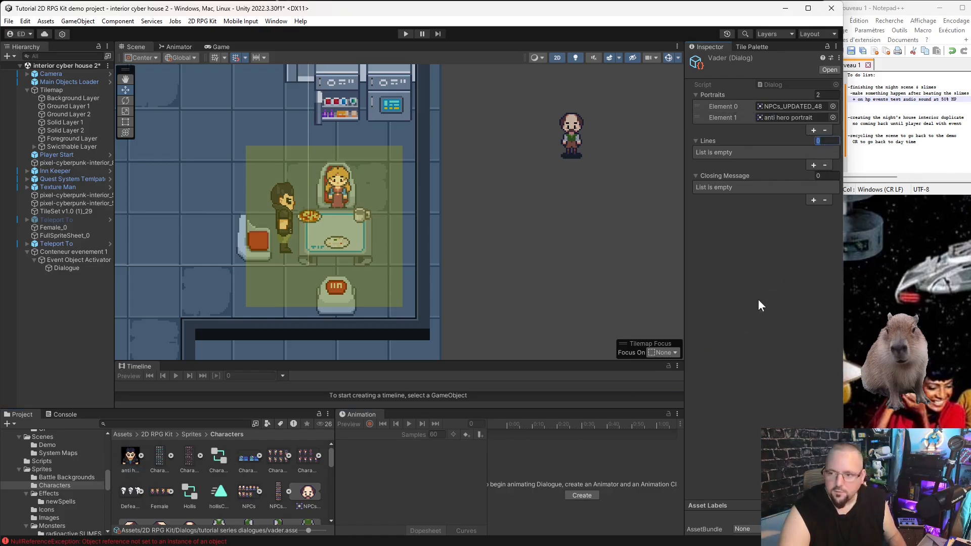
# Set the vader dialog's Lines list size to 7 and enter //Remsmom as Element 0
pyautogui.press('BackSpace')
pyautogui.write('7')
pyautogui.press('Return')
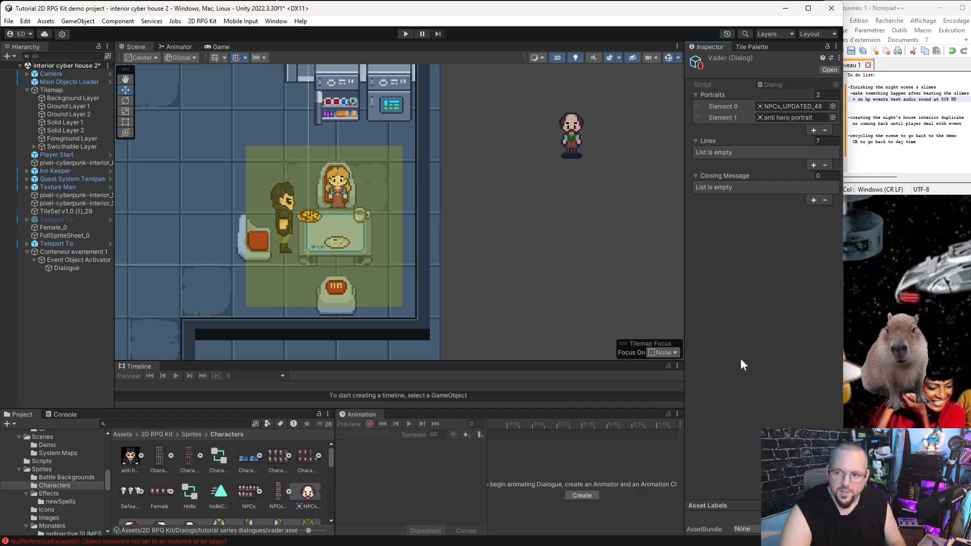
pyautogui.click(766, 152)
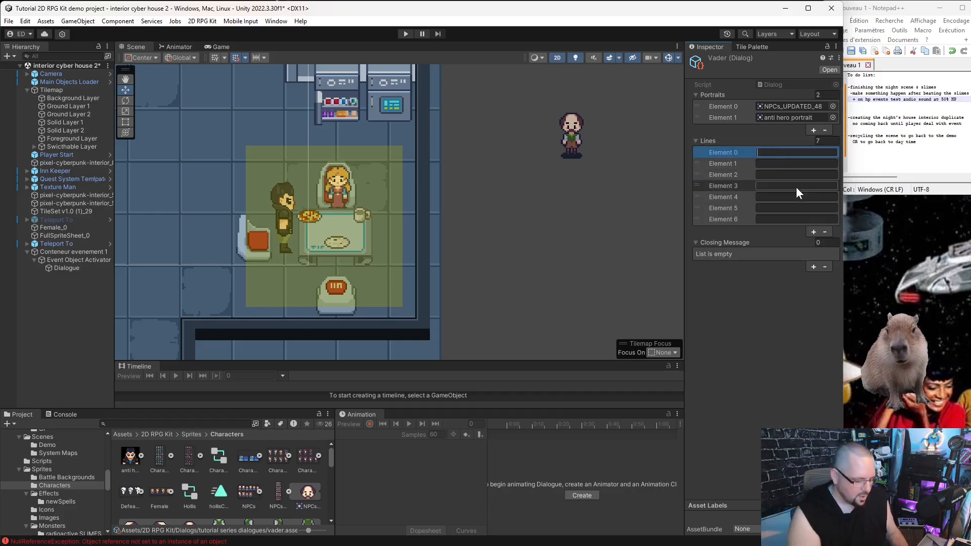
pyautogui.write('//M')
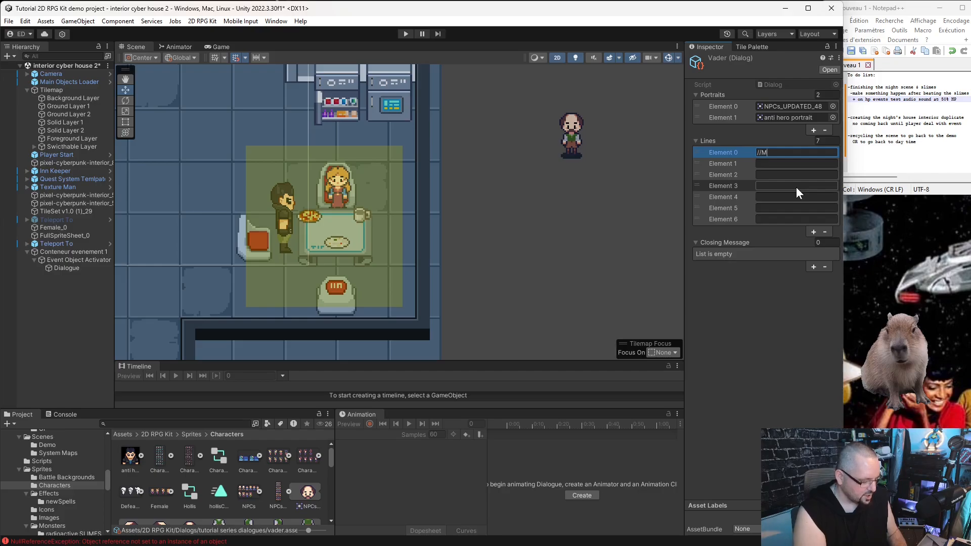
pyautogui.press('BackSpace')
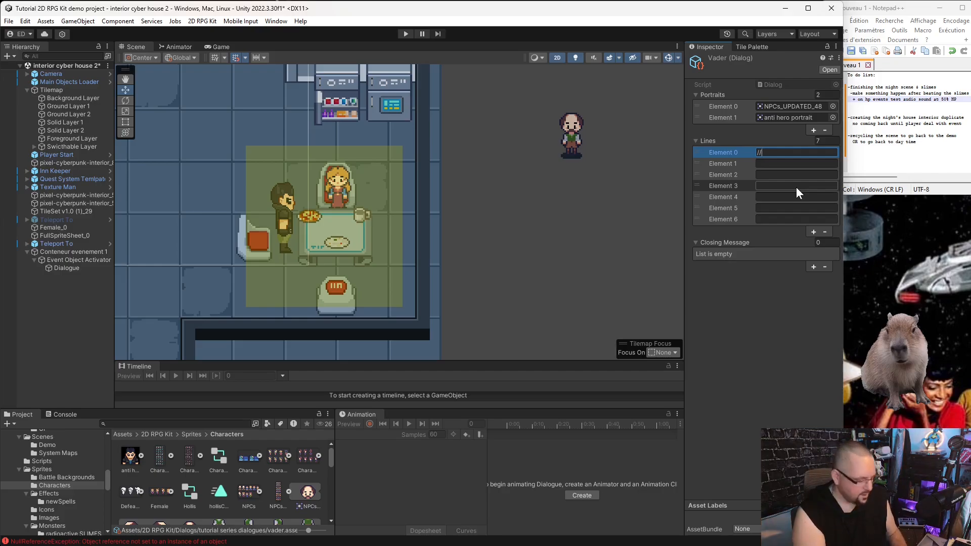
pyautogui.write('Remsm')
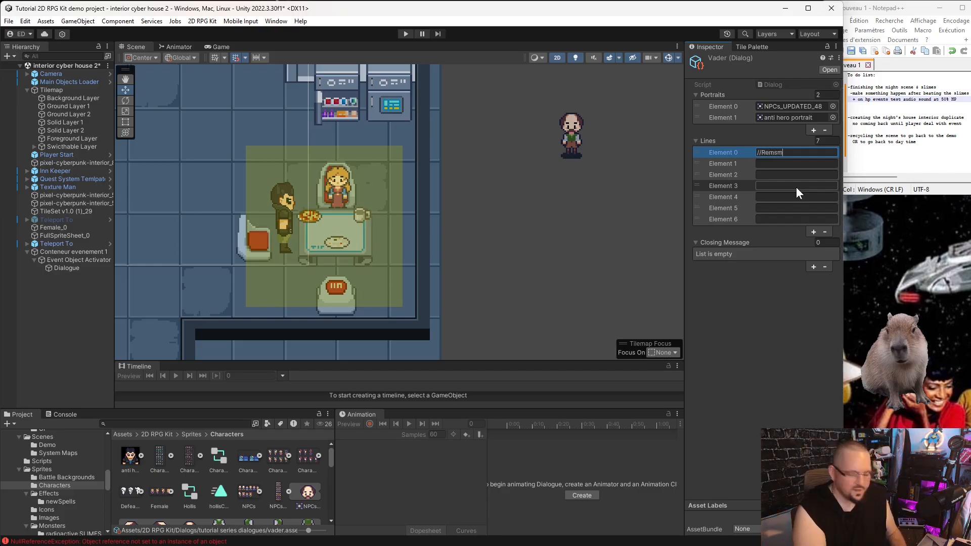
pyautogui.write('om')
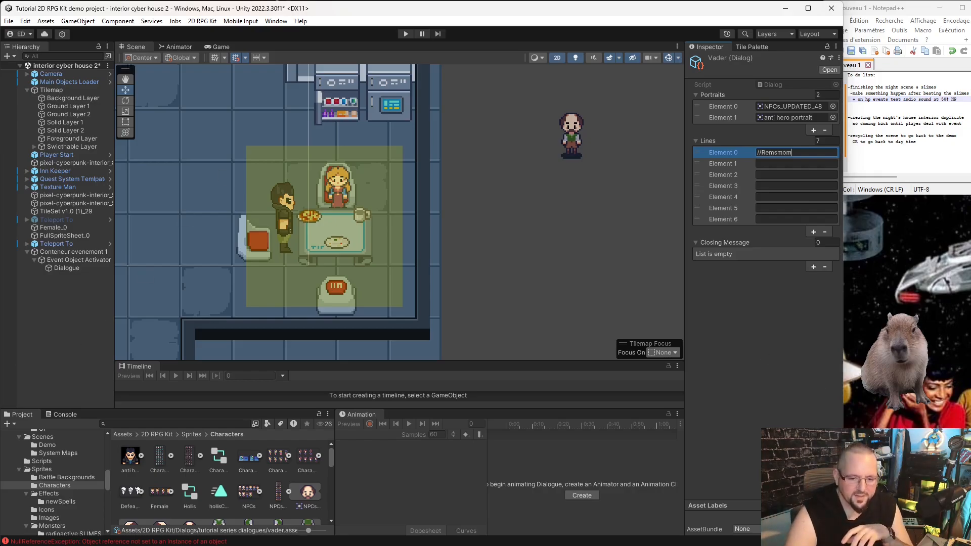
# Check the Character Name of the RemsMom enemy prefab and correct Element 0 of the vader dialog's lines to //RemsMom
pyautogui.scroll(3, 93, 521)
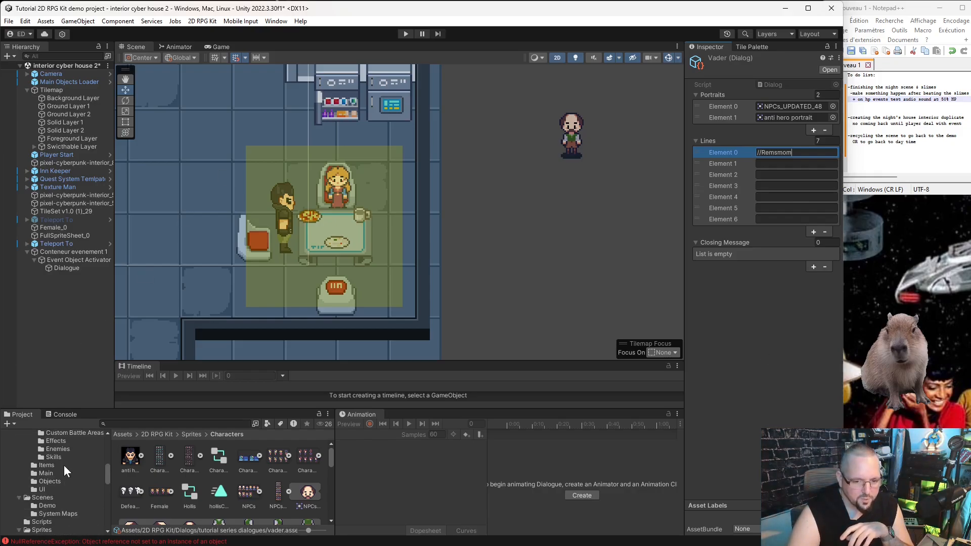
pyautogui.click(59, 450)
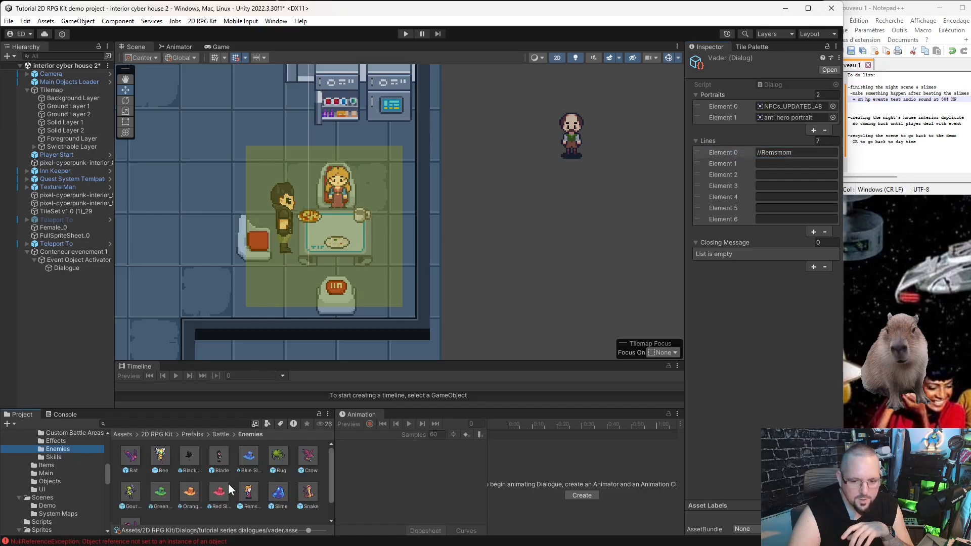
pyautogui.click(251, 506)
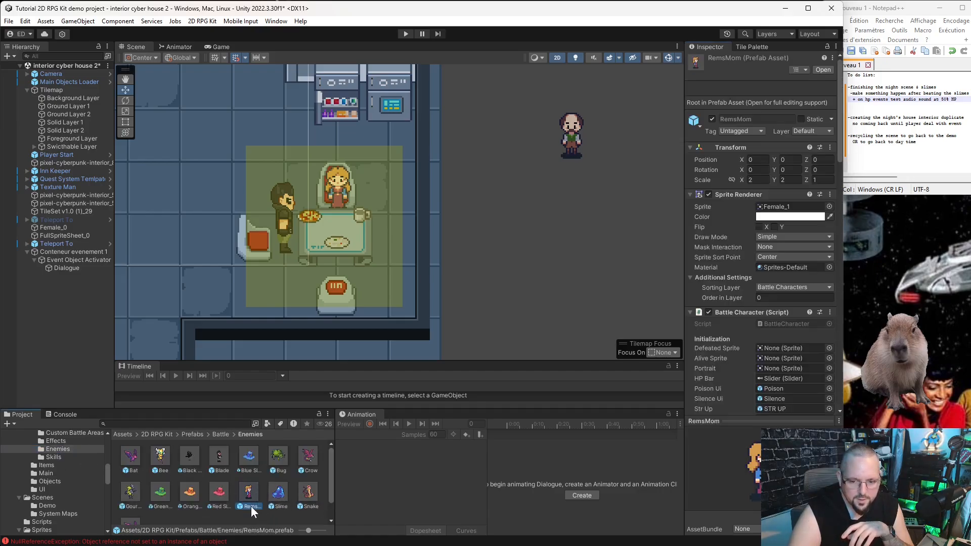
pyautogui.scroll(-5, 748, 277)
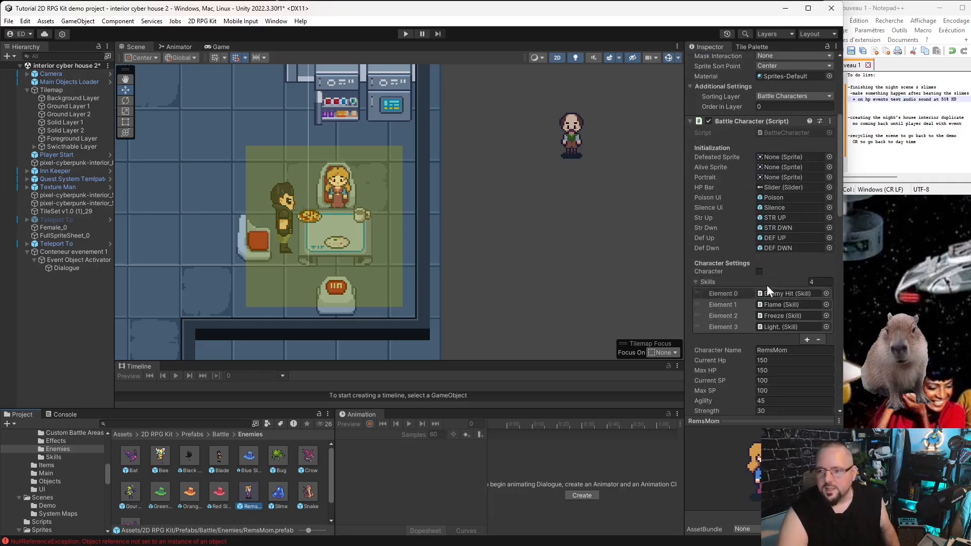
pyautogui.click(788, 350)
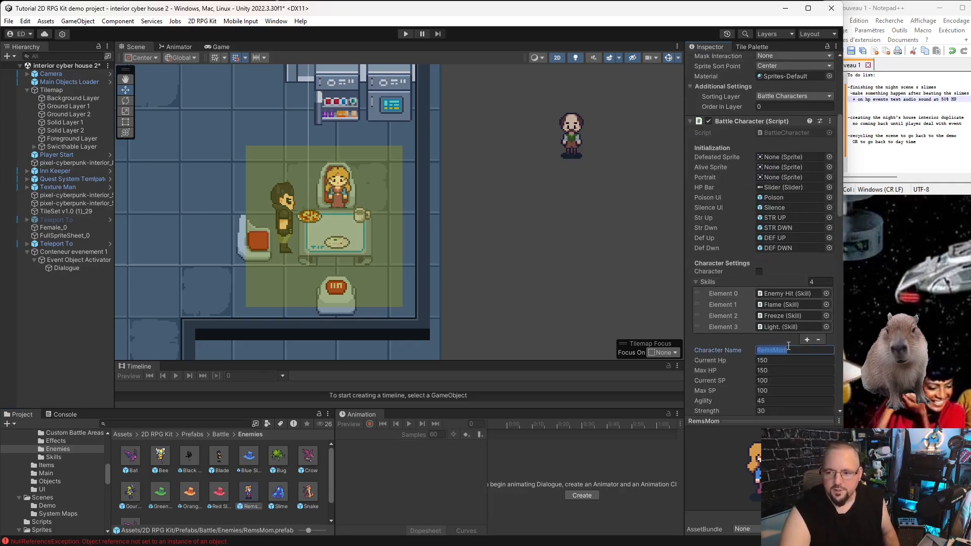
pyautogui.click(66, 268)
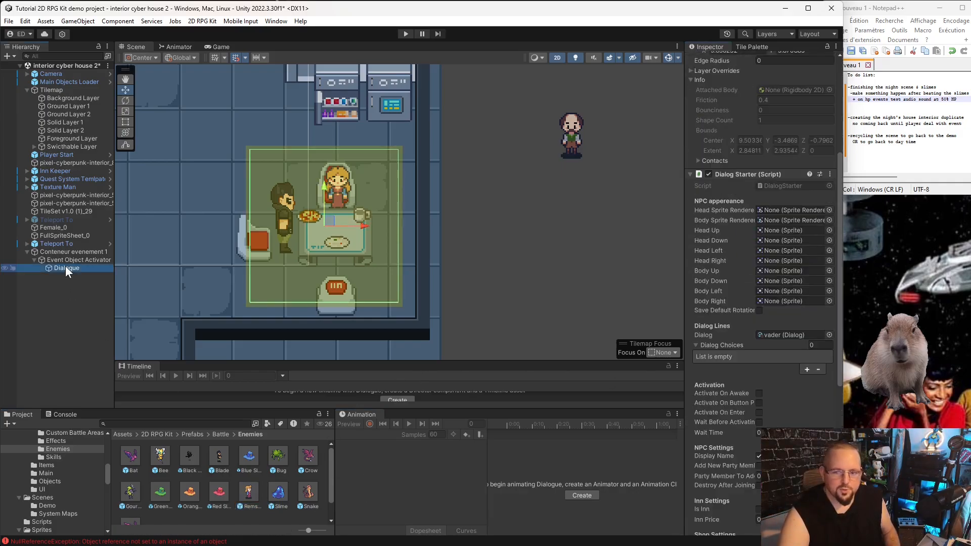
pyautogui.doubleClick(789, 334)
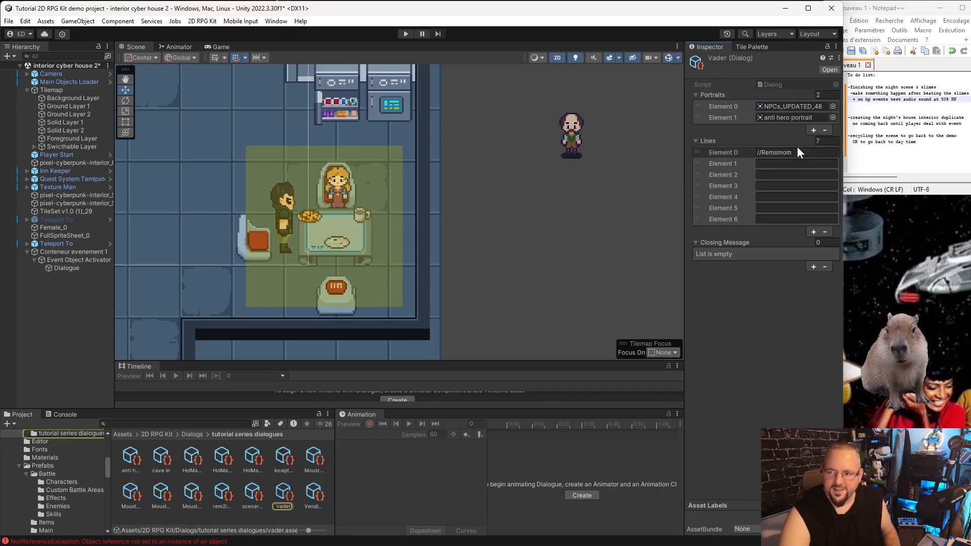
pyautogui.moveTo(802, 152); pyautogui.dragTo(780, 156)
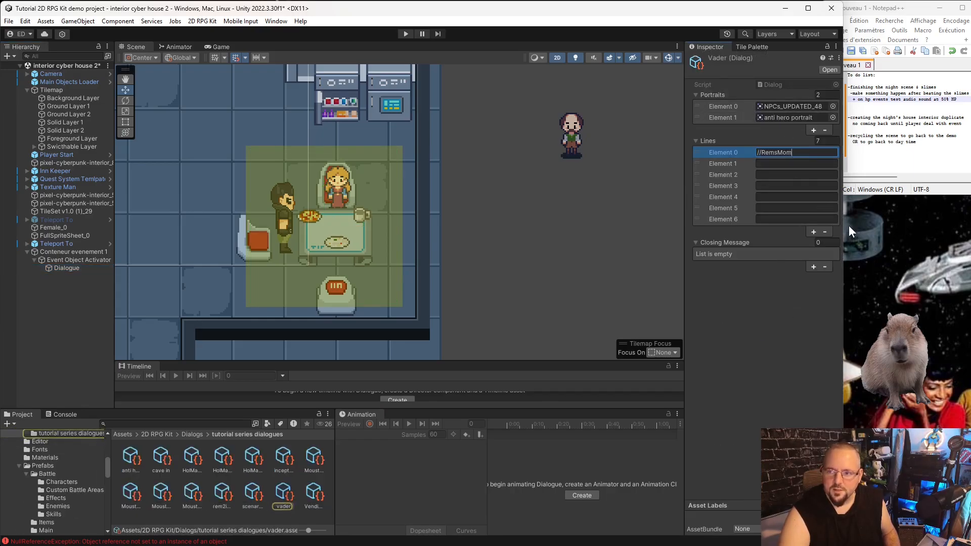
pyautogui.click(743, 363)
# Enter **0 as Element 1 and B.o.n.j.o.u.r. as Element 2 of the dialog lines
pyautogui.click(758, 164)
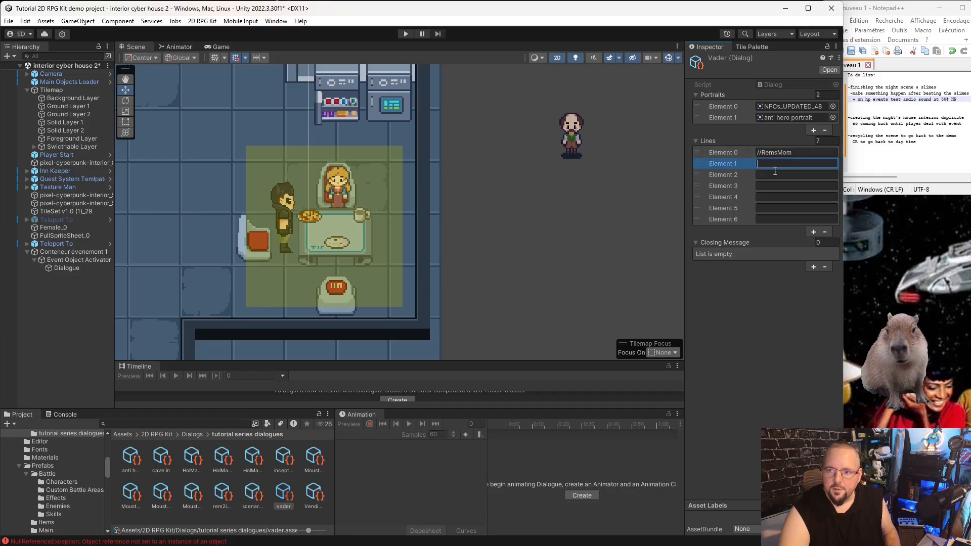
pyautogui.write('**')
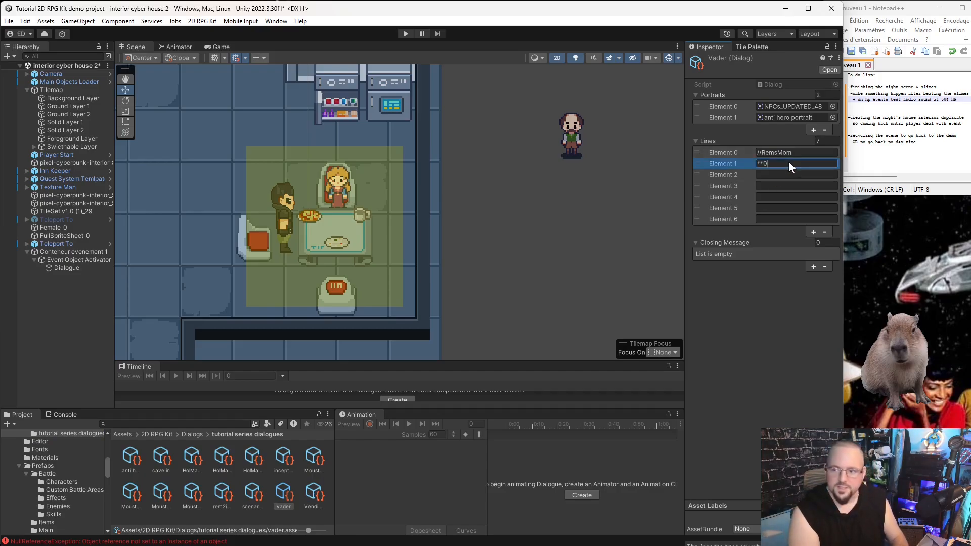
pyautogui.write('0')
pyautogui.click(787, 177)
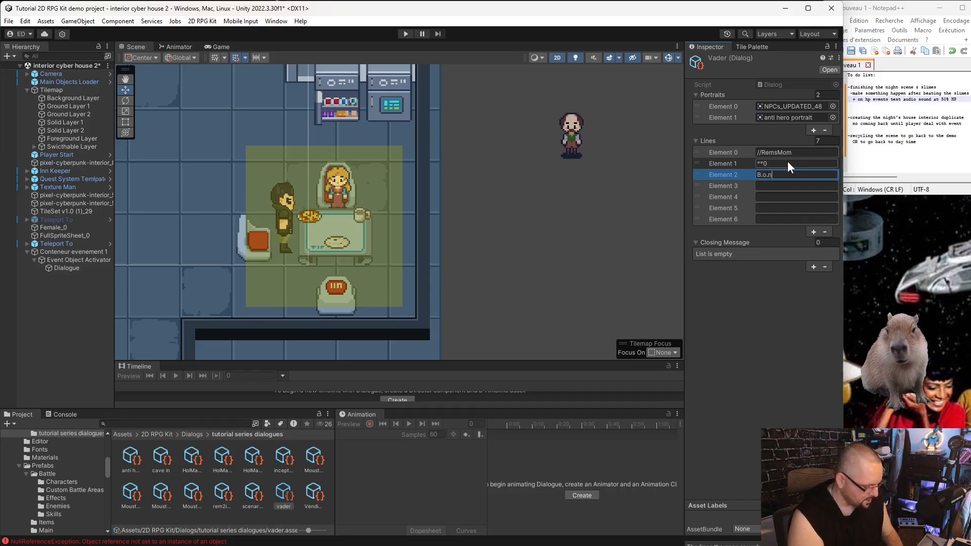
pyautogui.write('o.u.r.')
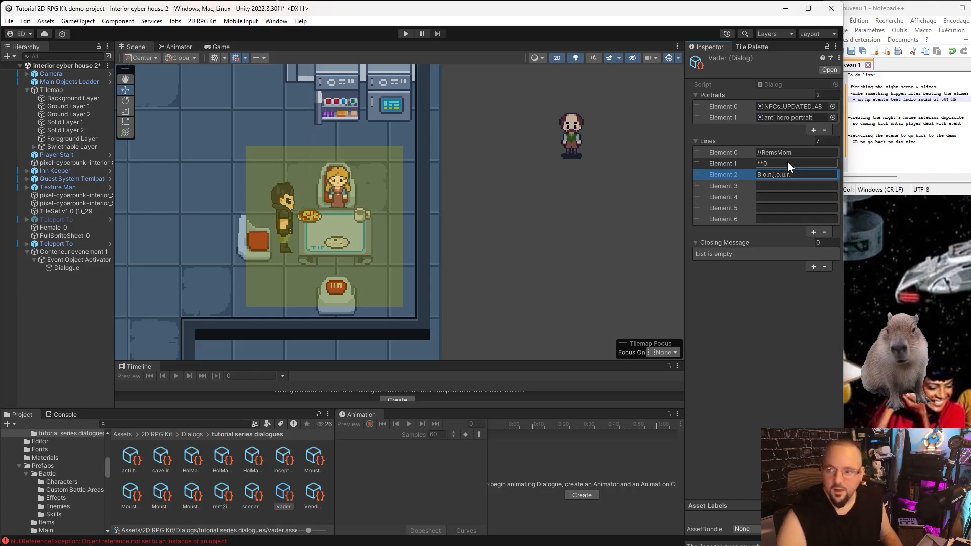
# Enter V.i.e.n.s. M.a.n.g.e.r. as Element 3 of the dialog lines
pyautogui.click(772, 185)
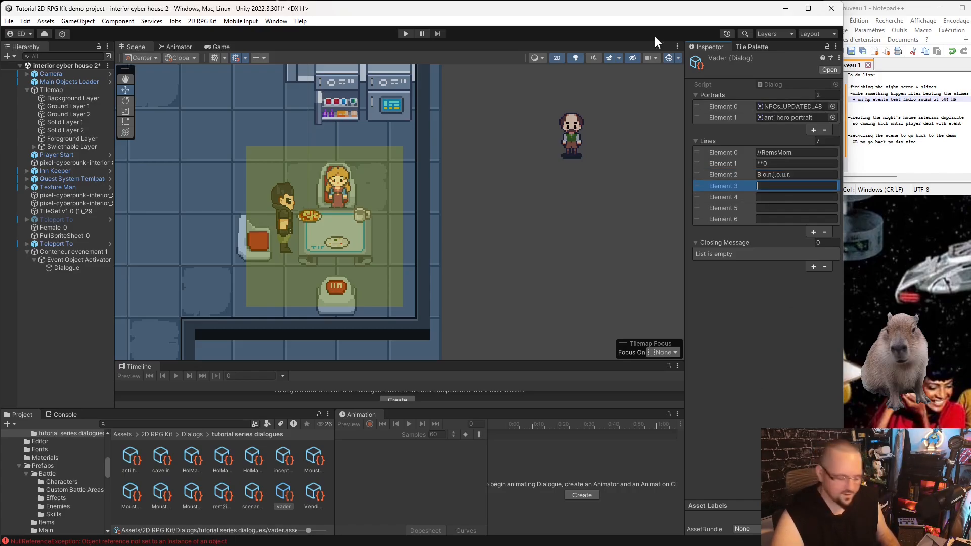
pyautogui.write('V.i')
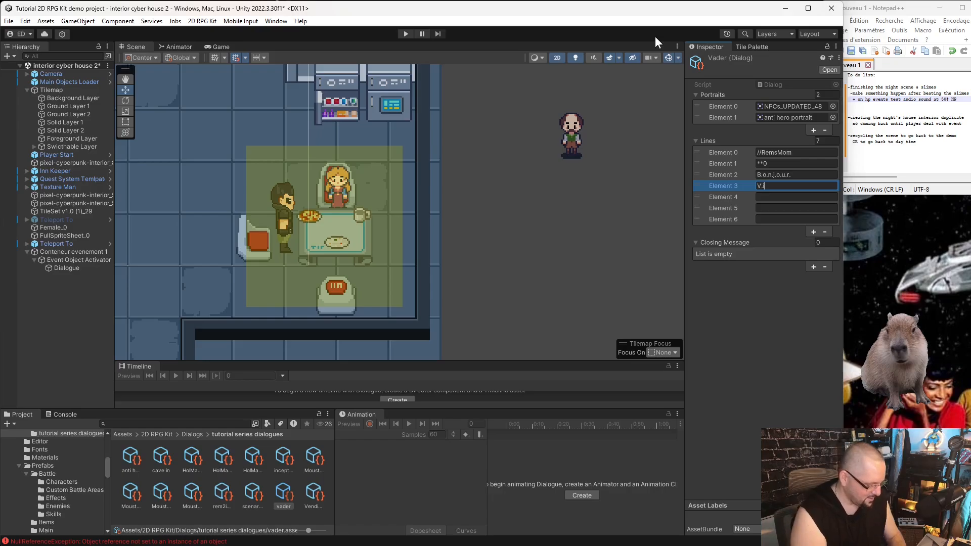
pyautogui.write('.e.n.s. ')
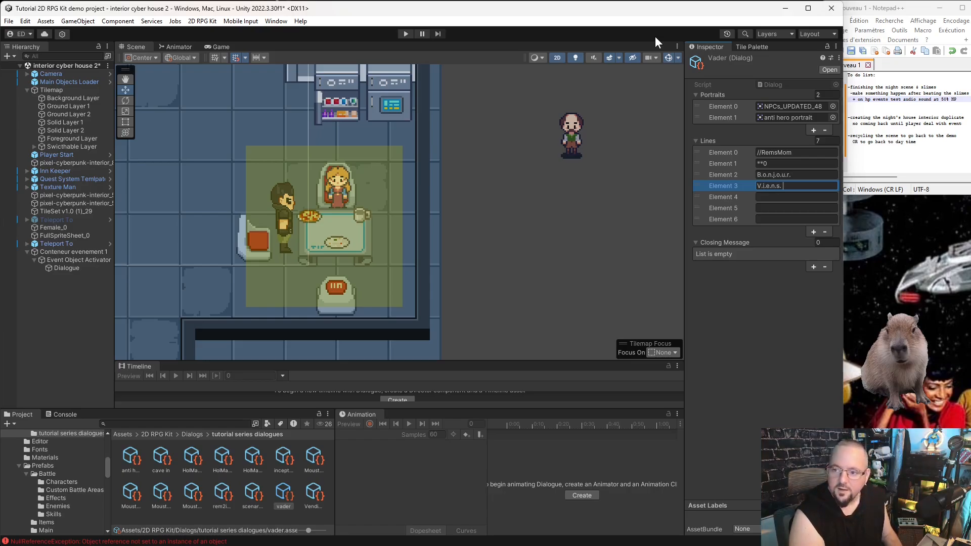
pyautogui.write('M.a')
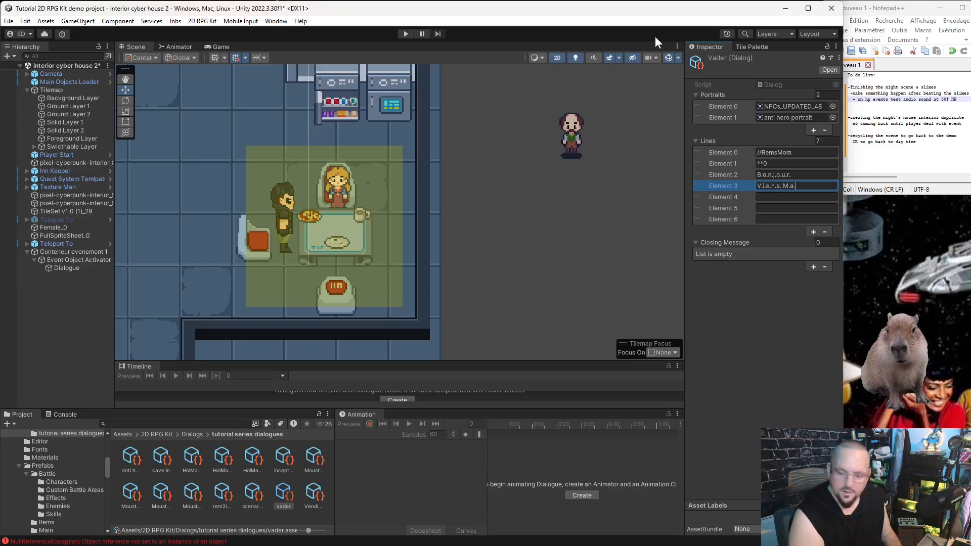
pyautogui.write('.n.g.e.r.')
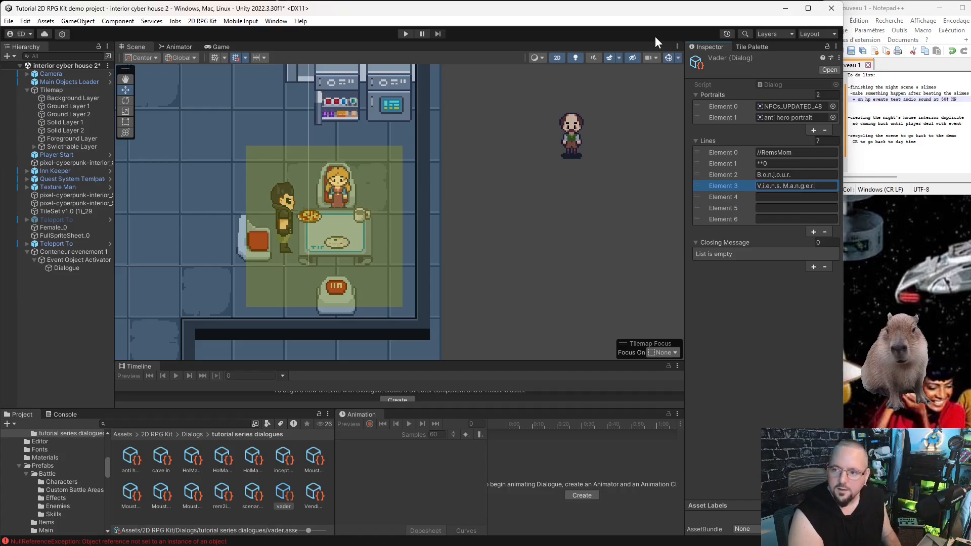
# Enter //New Dad as Element 4 of the dialog lines and correct Element 0 to //Rems Mom
pyautogui.click(779, 197)
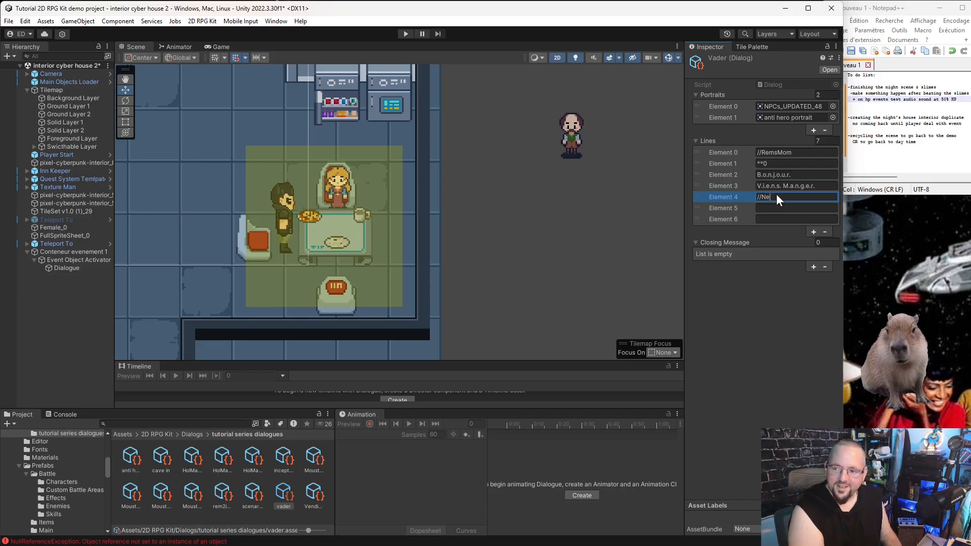
pyautogui.press('BackSpace')
pyautogui.write('ew ')
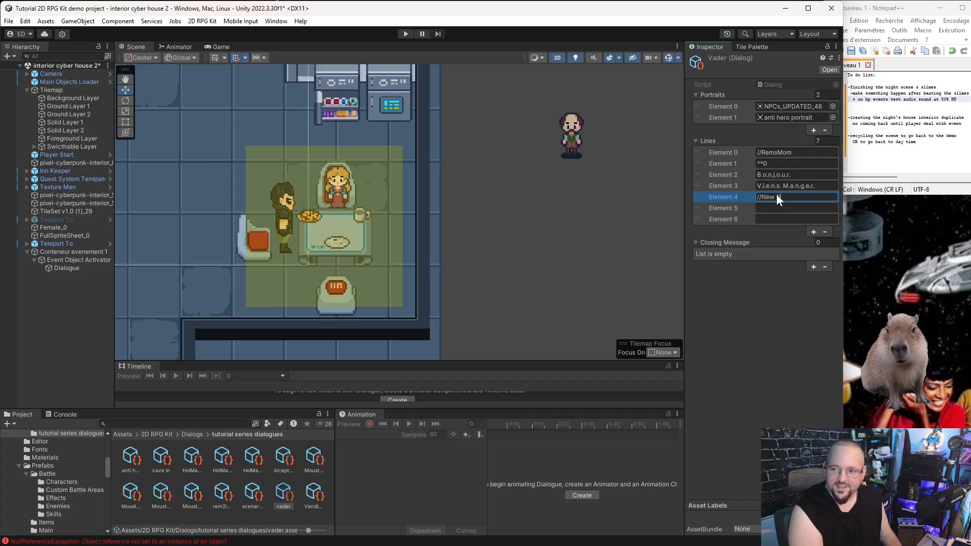
pyautogui.write('Dad')
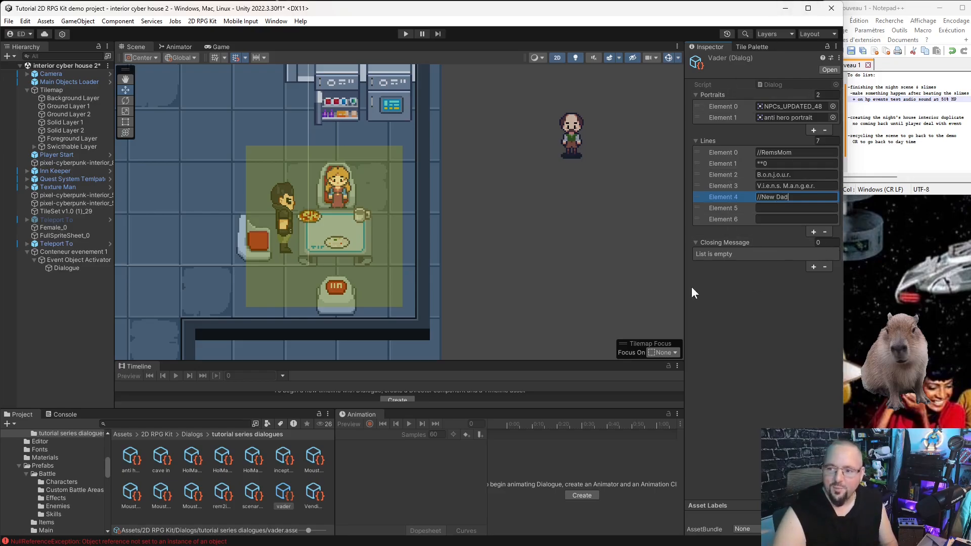
pyautogui.click(779, 152)
pyautogui.click(779, 152)
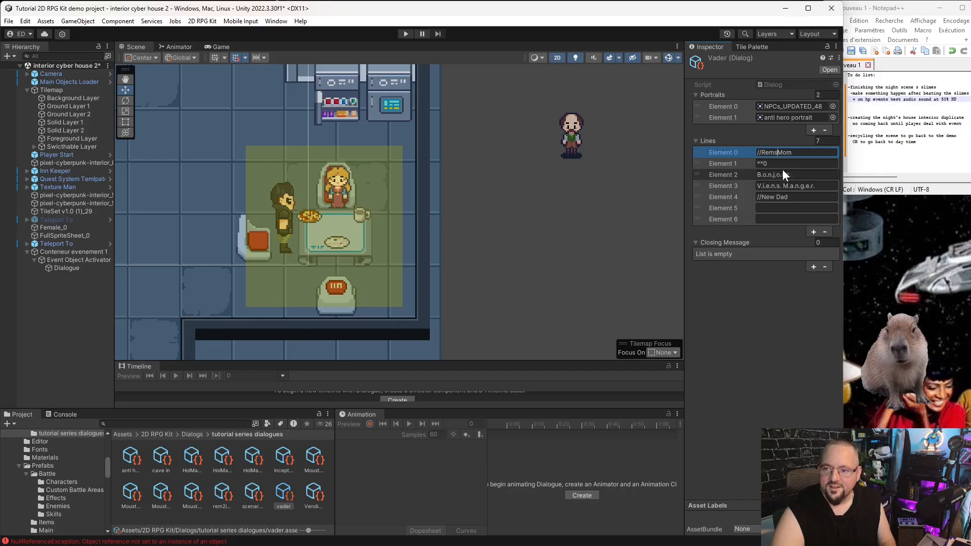
# Enter **1 as Element 5 and "I cannot wait to beat the crap out of you." as Element 6 of the dialog lines
pyautogui.click(788, 208)
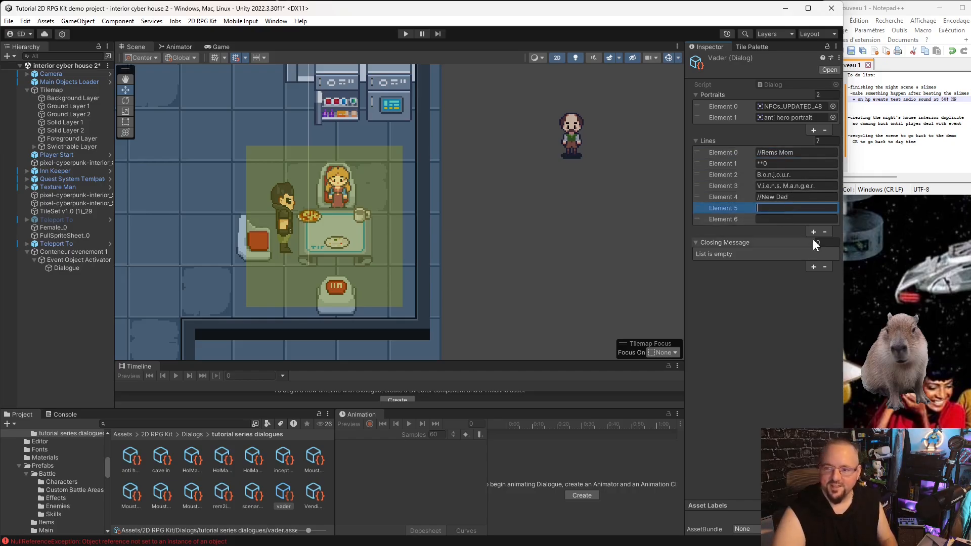
pyautogui.write('**1')
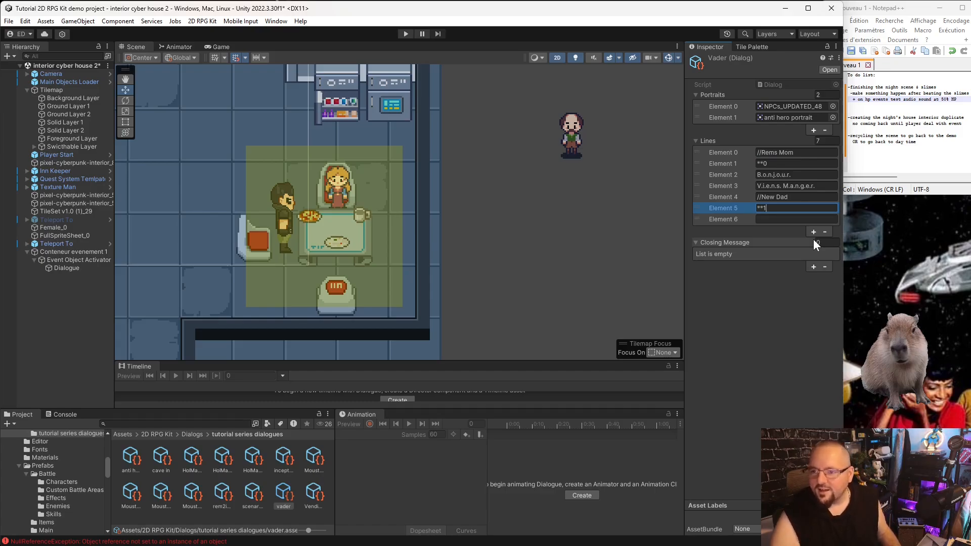
pyautogui.click(778, 220)
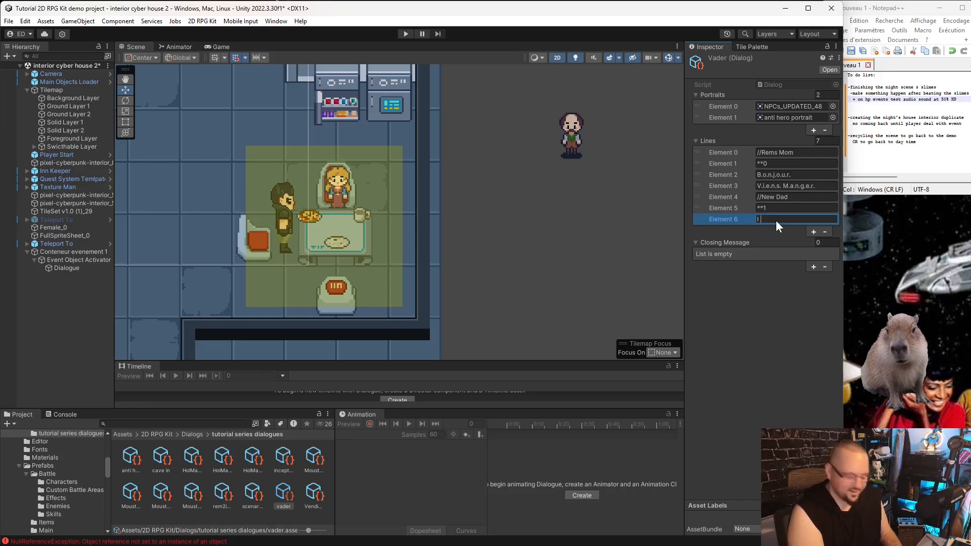
pyautogui.write('t wai')
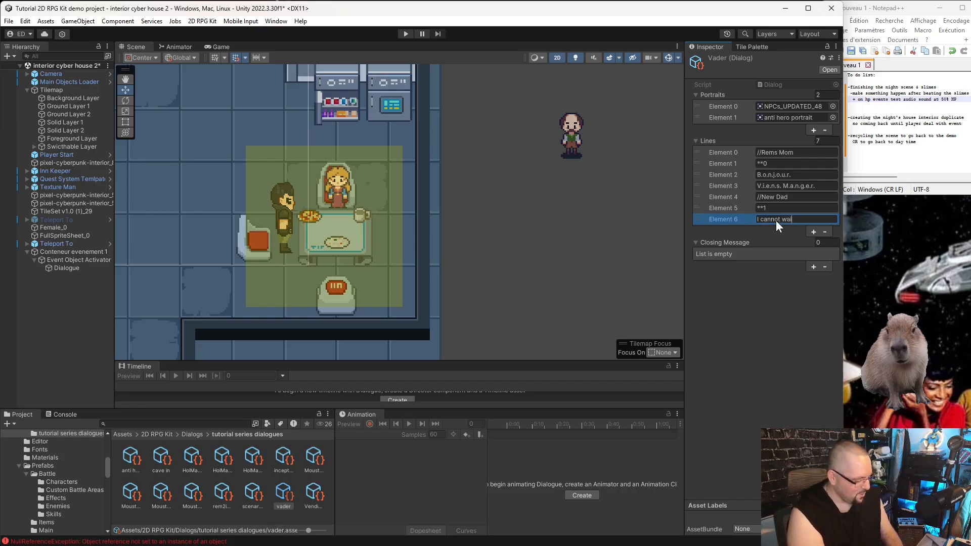
pyautogui.write('t to beeat the cra')
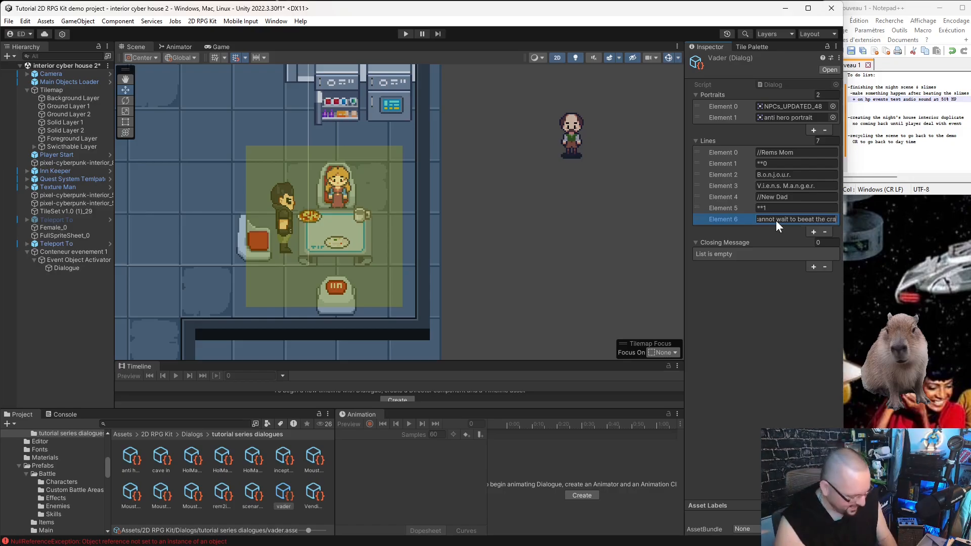
pyautogui.write('p')
pyautogui.press('Left')
pyautogui.press('Left')
pyautogui.press('Left')
pyautogui.press('Left')
pyautogui.press('Left')
pyautogui.press('Left')
pyautogui.press('Left')
pyautogui.press('Left')
pyautogui.press('Left')
pyautogui.press('Left')
pyautogui.press('BackSpace')
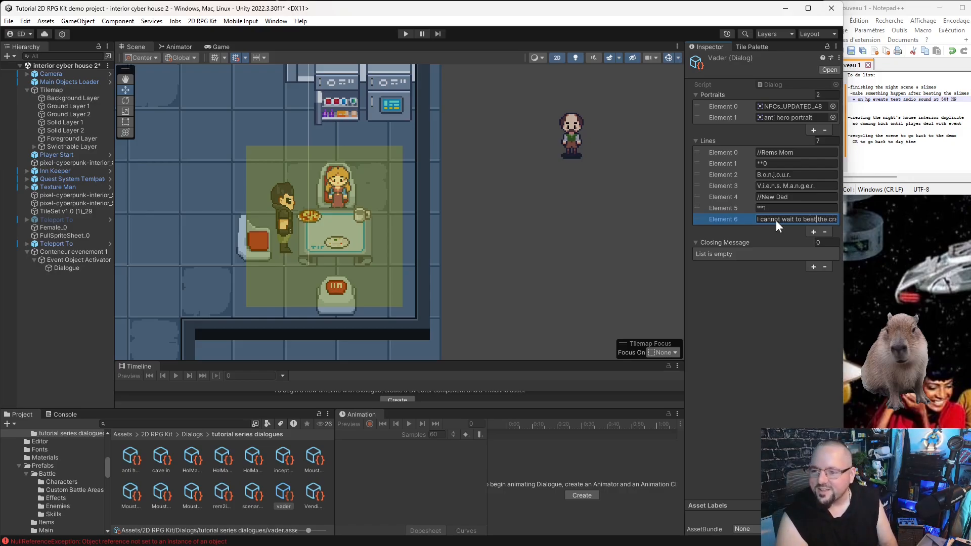
pyautogui.press('Right')
pyautogui.press('Right')
pyautogui.press('Right')
pyautogui.press('Right')
pyautogui.press('Right')
pyautogui.press('Right')
pyautogui.press('End')
pyautogui.write('ou')
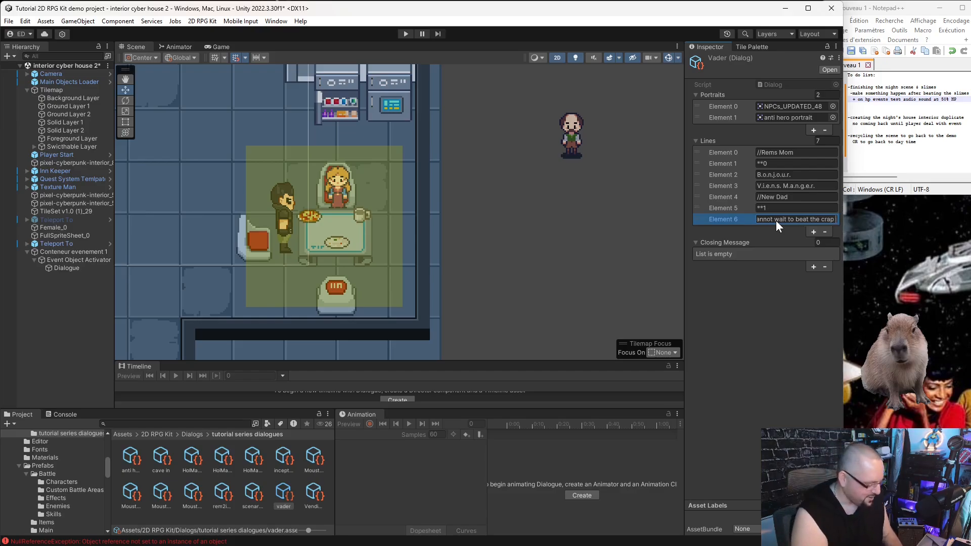
pyautogui.write('t of you.')
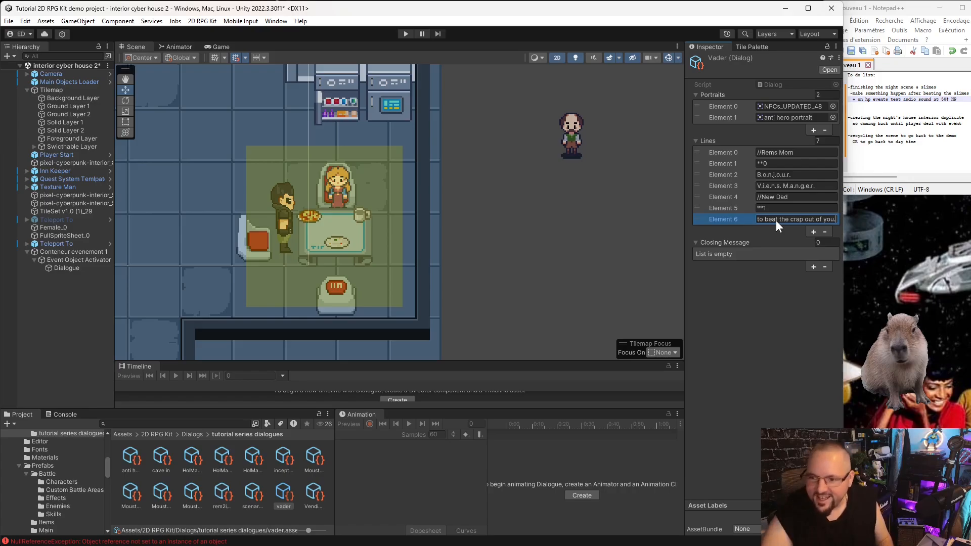
pyautogui.click(757, 321)
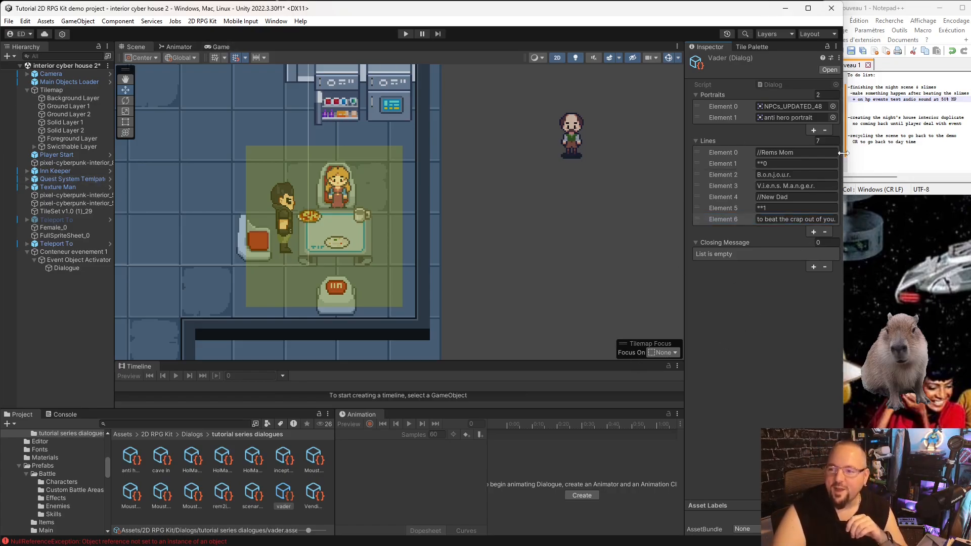
# Set the dialog's Portraits list size to 3 and assign the Portraits_0 sprite from Sprites > Characters as Element 2
pyautogui.click(825, 96)
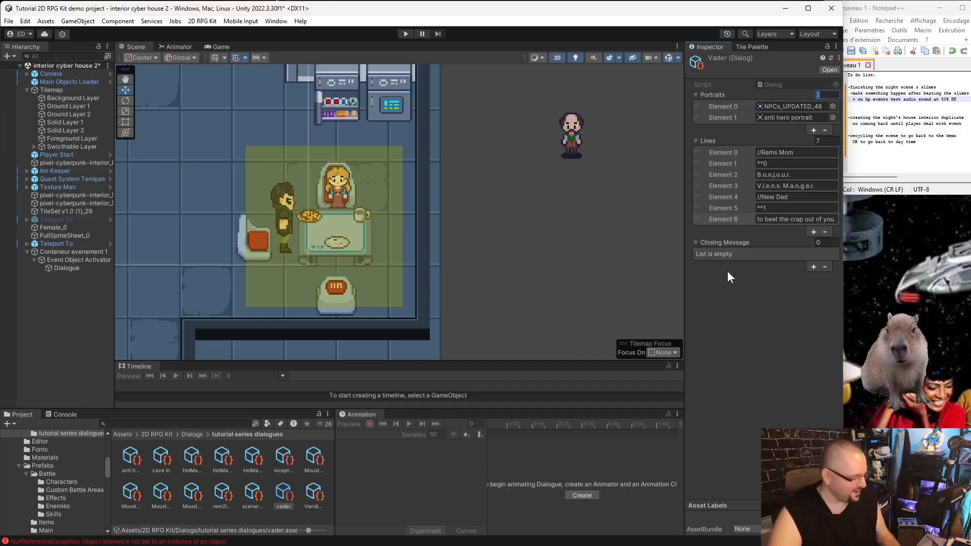
pyautogui.write('3')
pyautogui.press('Return')
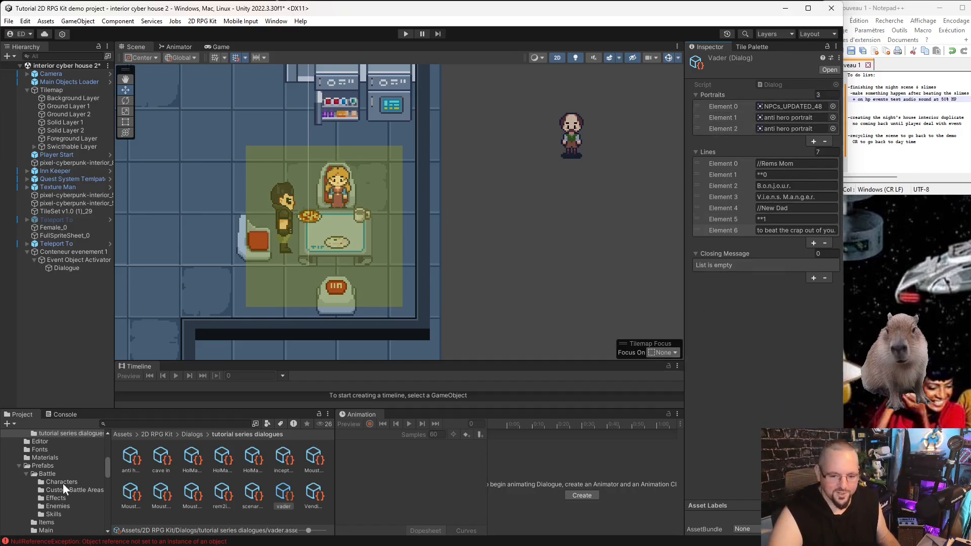
pyautogui.scroll(-3, 68, 487)
pyautogui.scroll(-3, 61, 481)
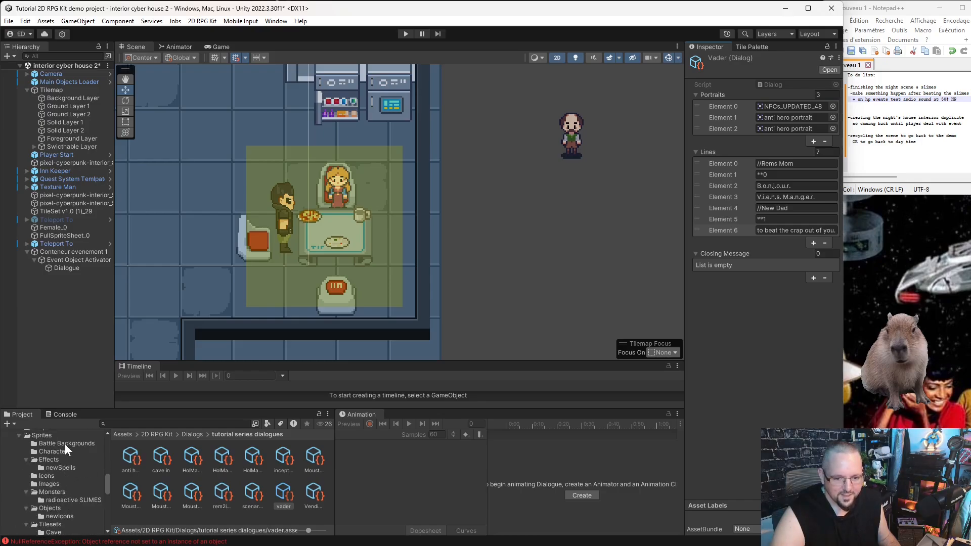
pyautogui.click(69, 451)
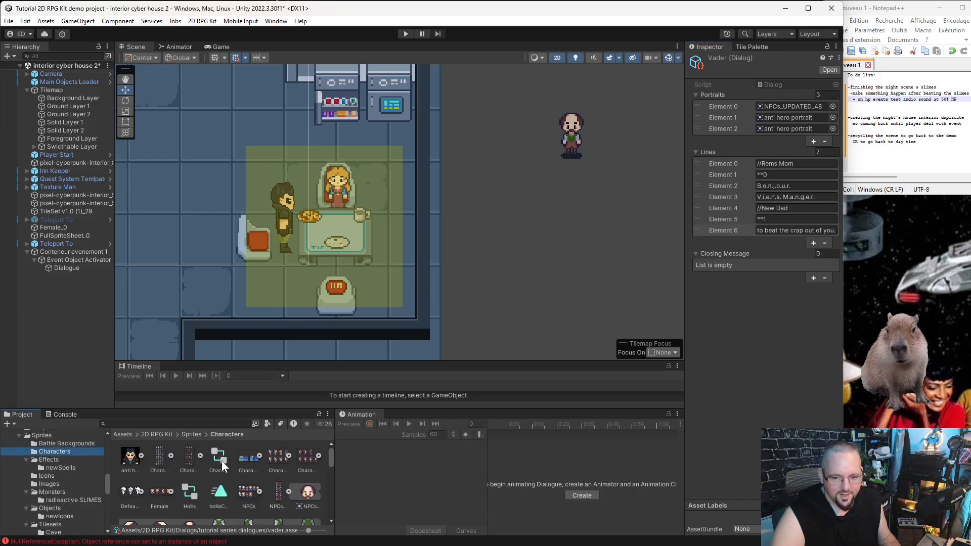
pyautogui.click(171, 456)
pyautogui.scroll(-5, 213, 462)
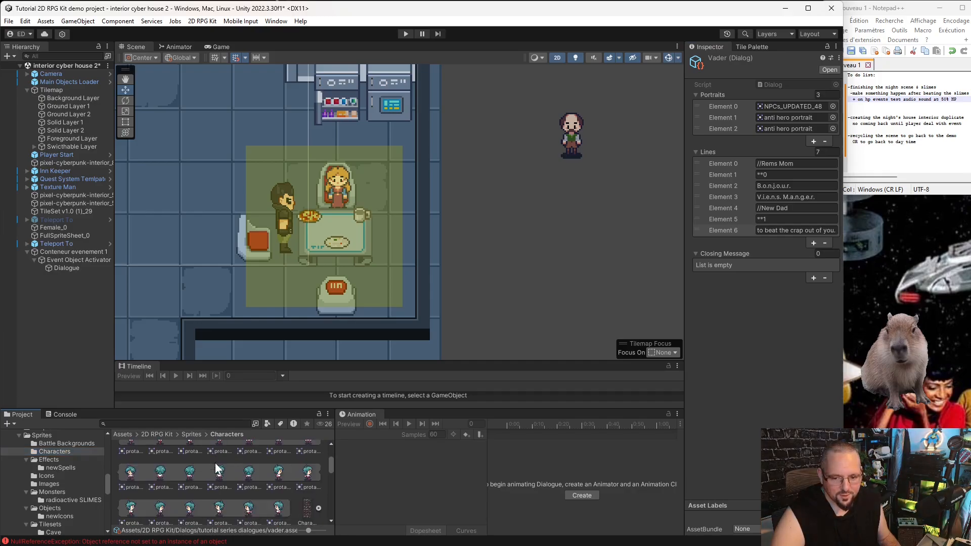
pyautogui.scroll(-6, 215, 470)
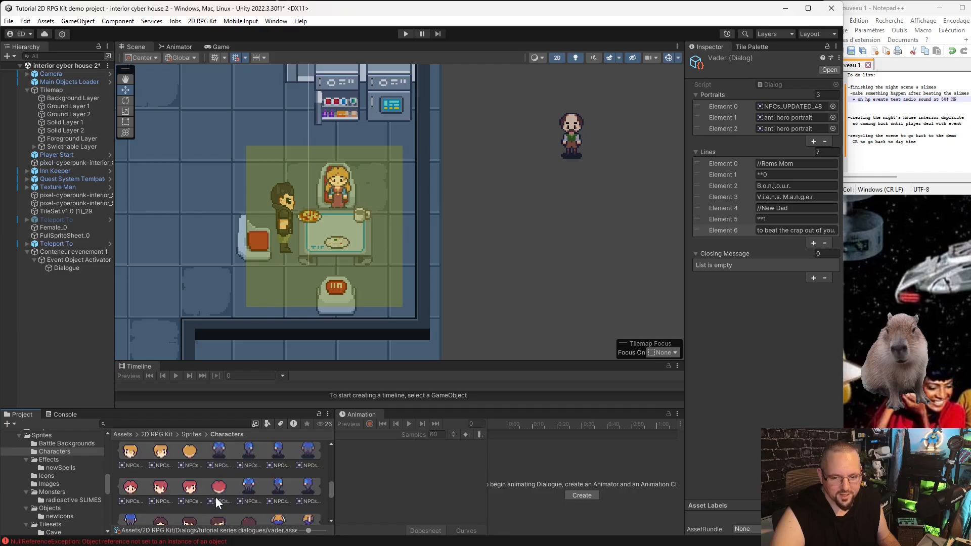
pyautogui.scroll(-6, 215, 496)
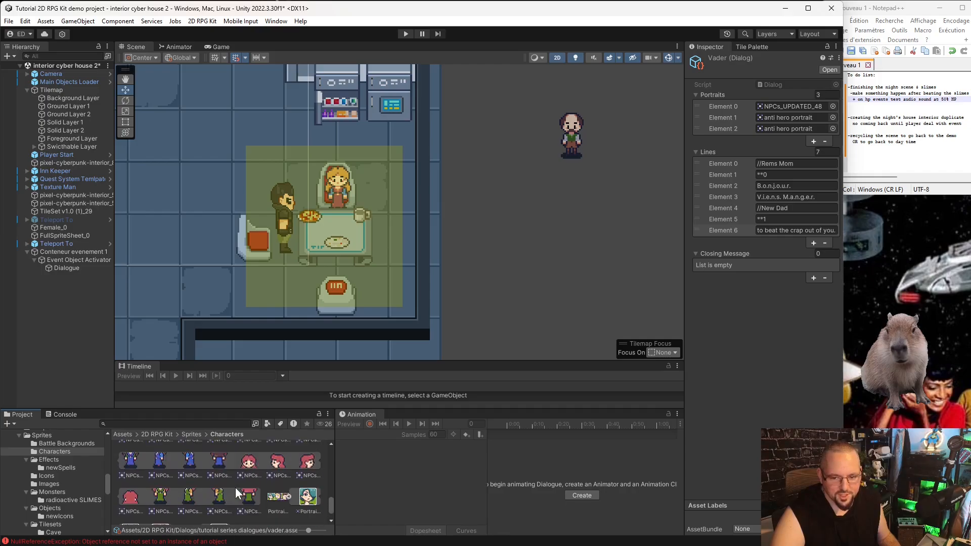
pyautogui.moveTo(309, 500); pyautogui.dragTo(785, 128)
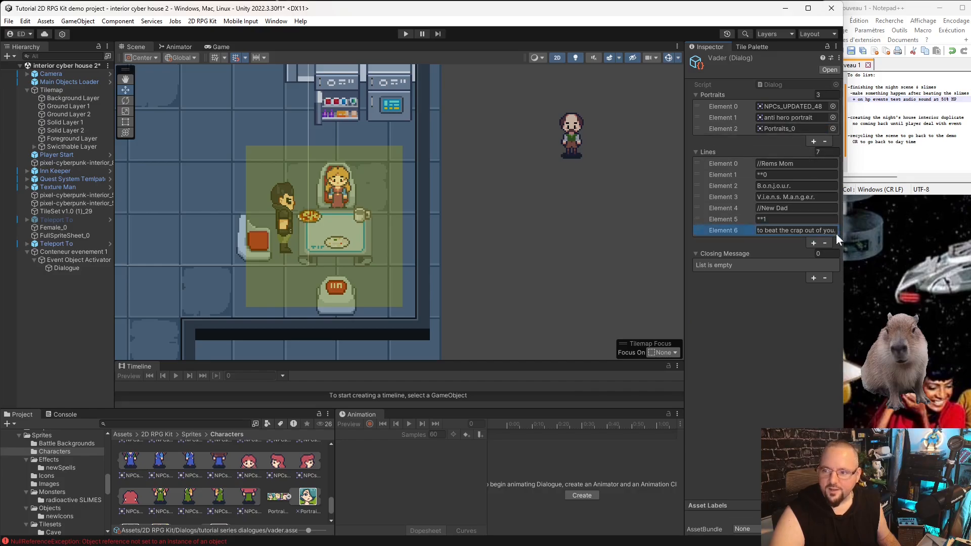
# Add three elements to the dialog lines, entering //Rem as Element 7 and **2 as Element 8
pyautogui.click(814, 244)
pyautogui.click(814, 255)
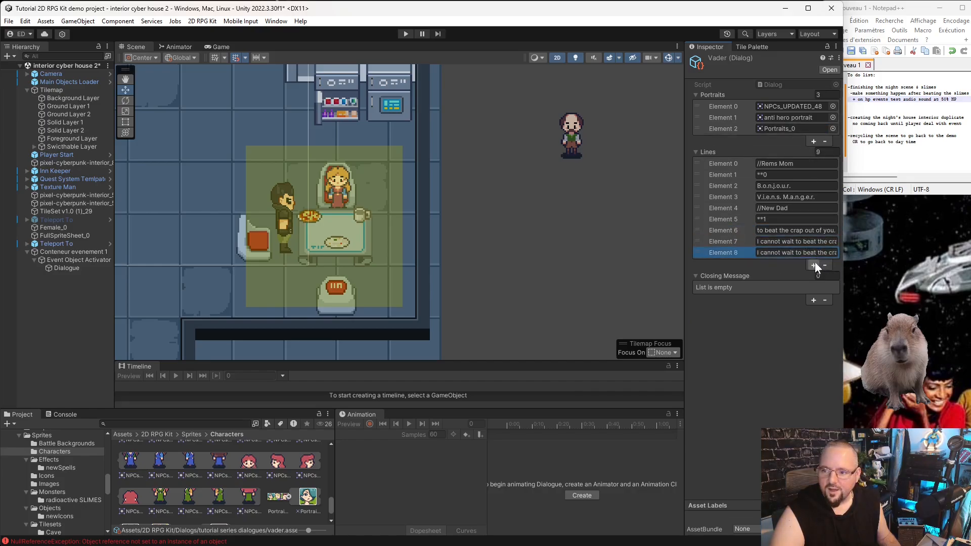
pyautogui.click(815, 263)
pyautogui.click(788, 241)
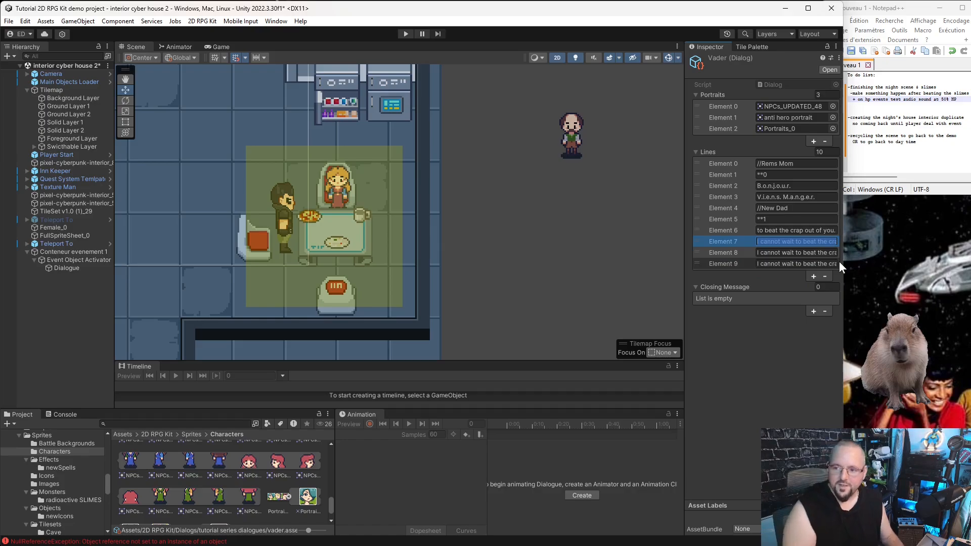
pyautogui.write('//')
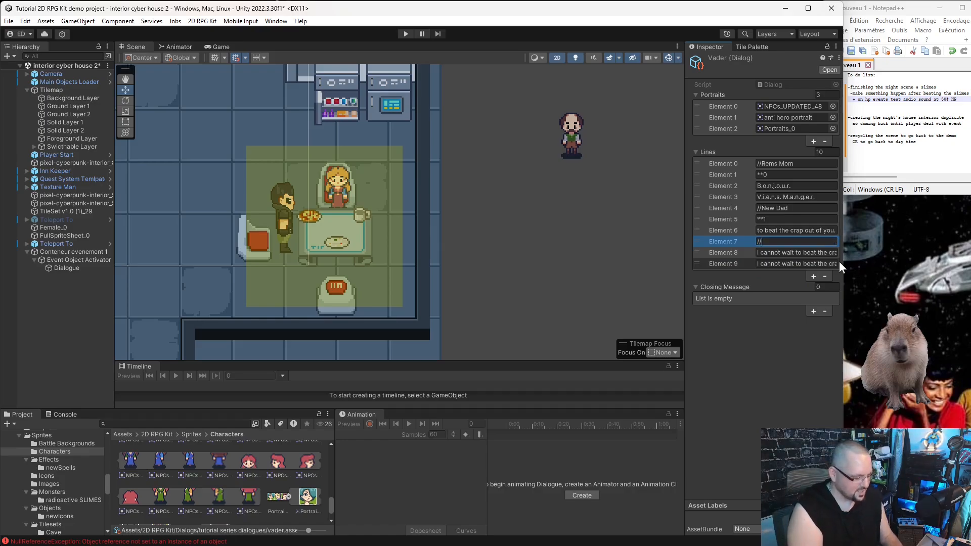
pyautogui.write('Rem')
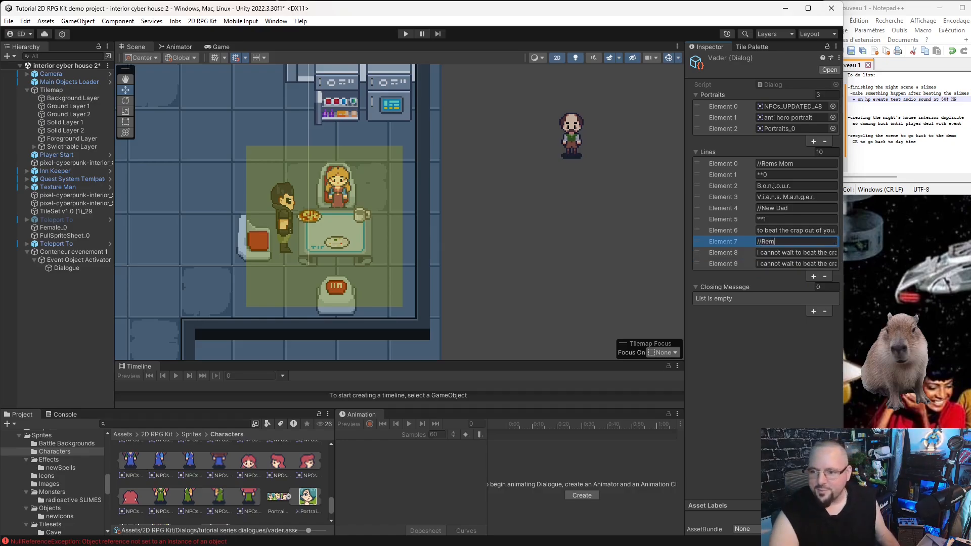
pyautogui.click(803, 255)
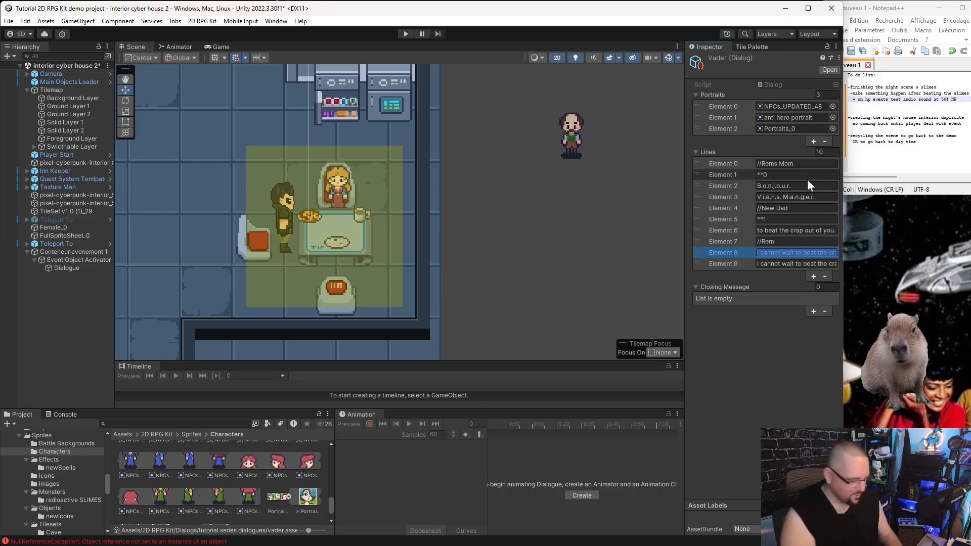
pyautogui.write('**2')
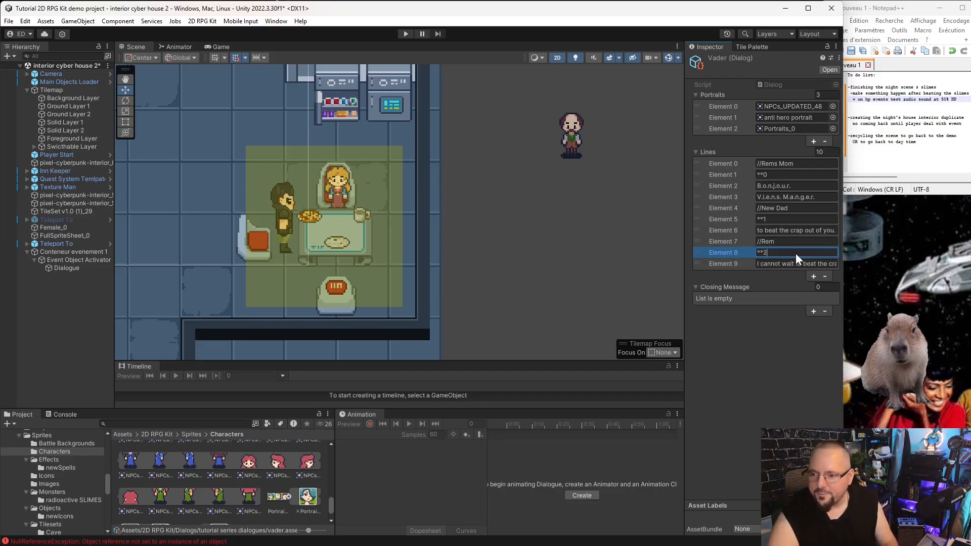
# Enter AAAhhhhhhh!!!!!!!!!!!! as Element 9 of the dialog lines
pyautogui.click(789, 264)
pyautogui.write('AAA')
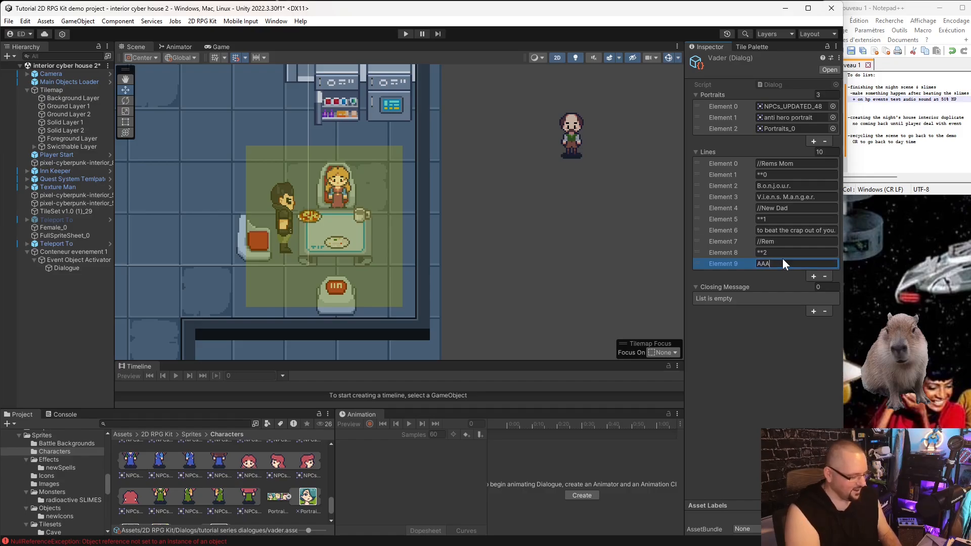
pyautogui.write('hhhhhhh!!!!!')
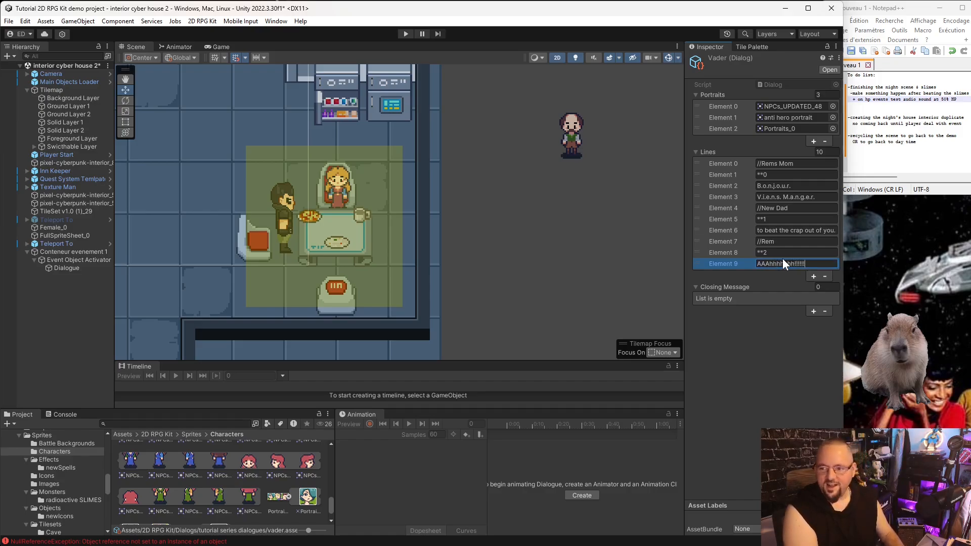
pyautogui.write('!!!!!!!')
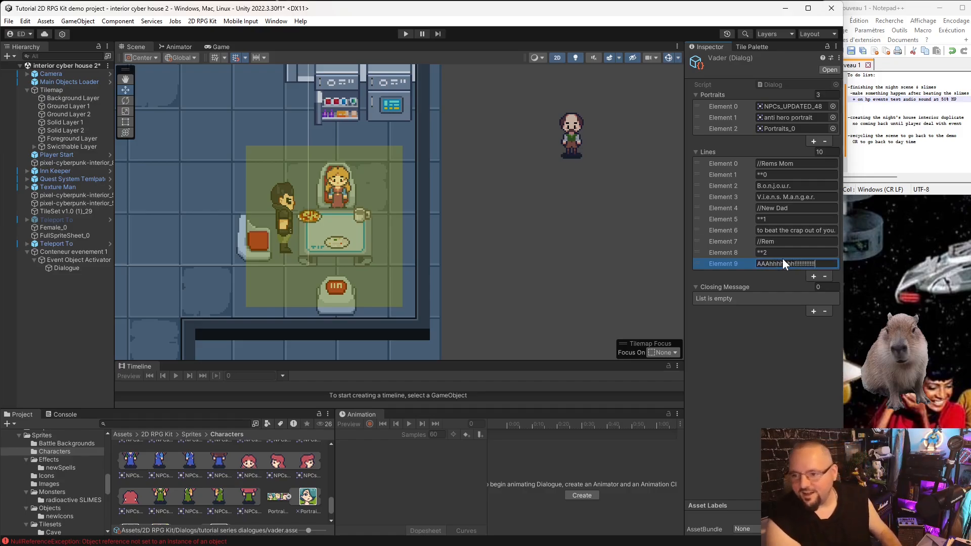
pyautogui.click(729, 409)
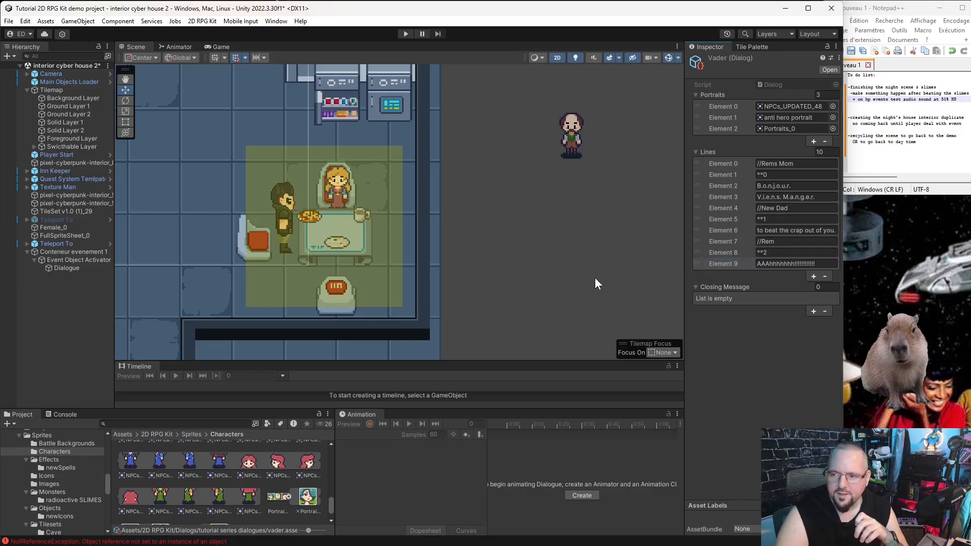
# Open the Game Manager prefab referenced by the Main Objects Loader for editing
pyautogui.click(550, 259)
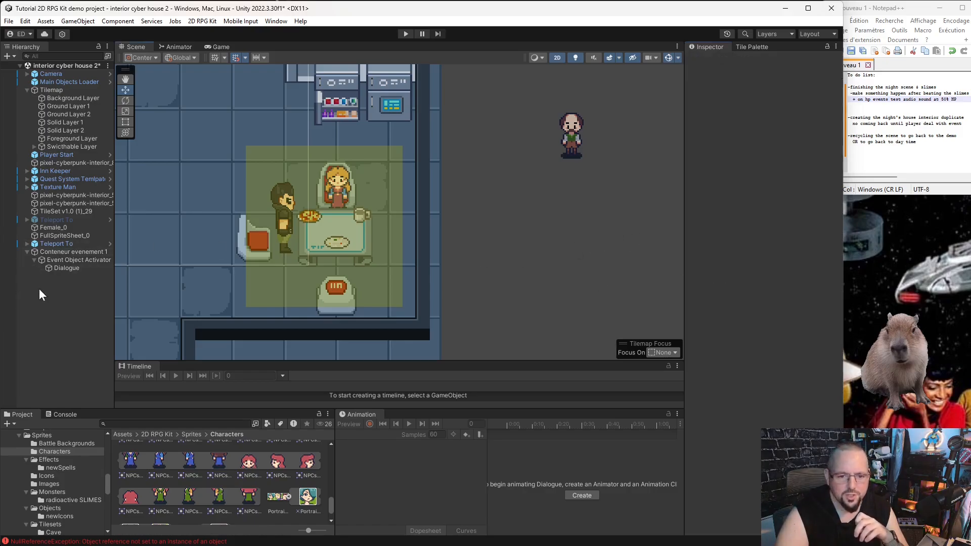
pyautogui.click(74, 259)
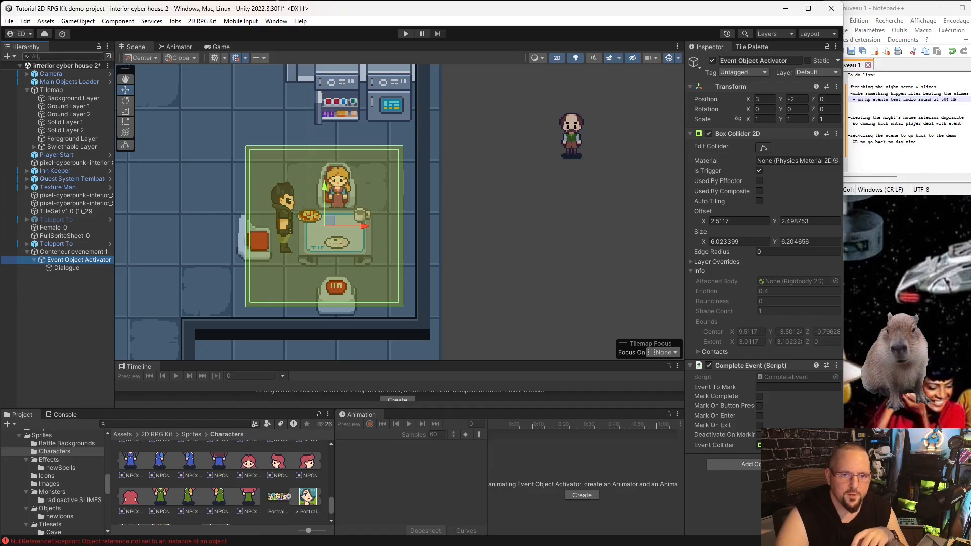
pyautogui.click(70, 80)
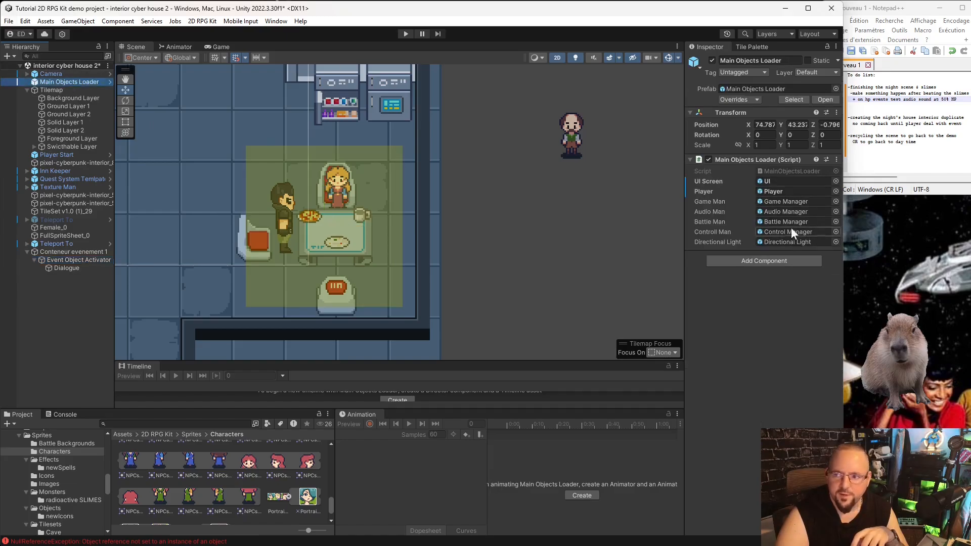
pyautogui.doubleClick(788, 202)
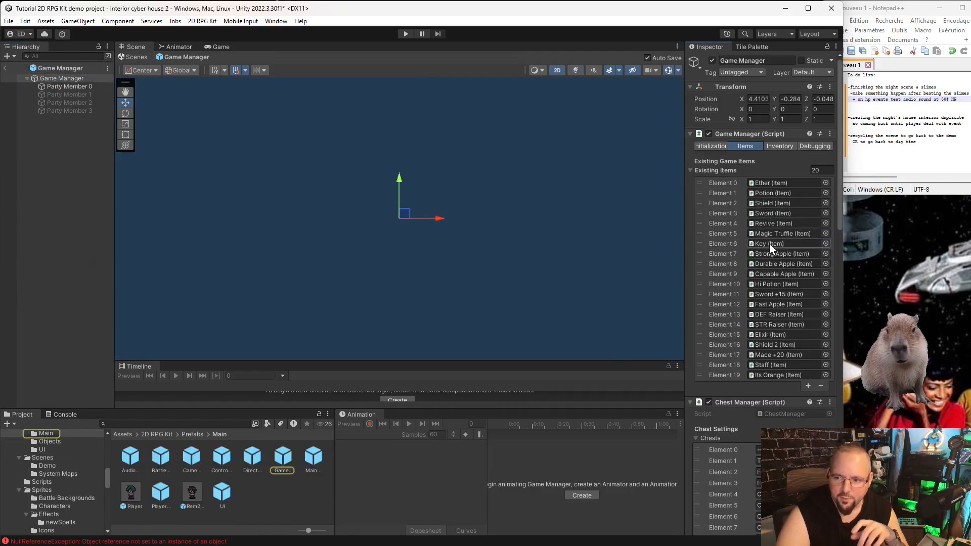
# Enter vader as Element 38 of the Event Manager's events list and return to the interior scene
pyautogui.scroll(-3, 769, 242)
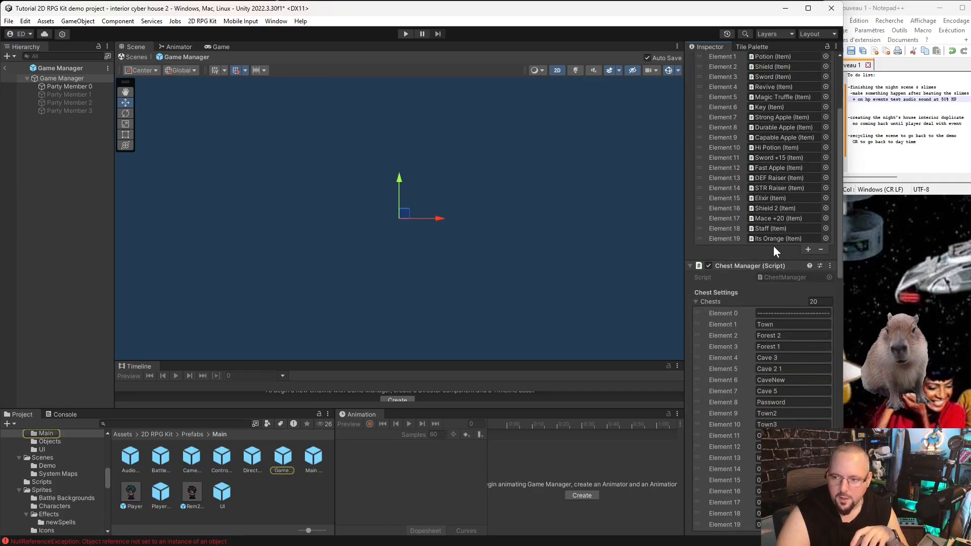
pyautogui.scroll(-3, 772, 246)
pyautogui.scroll(-8, 778, 338)
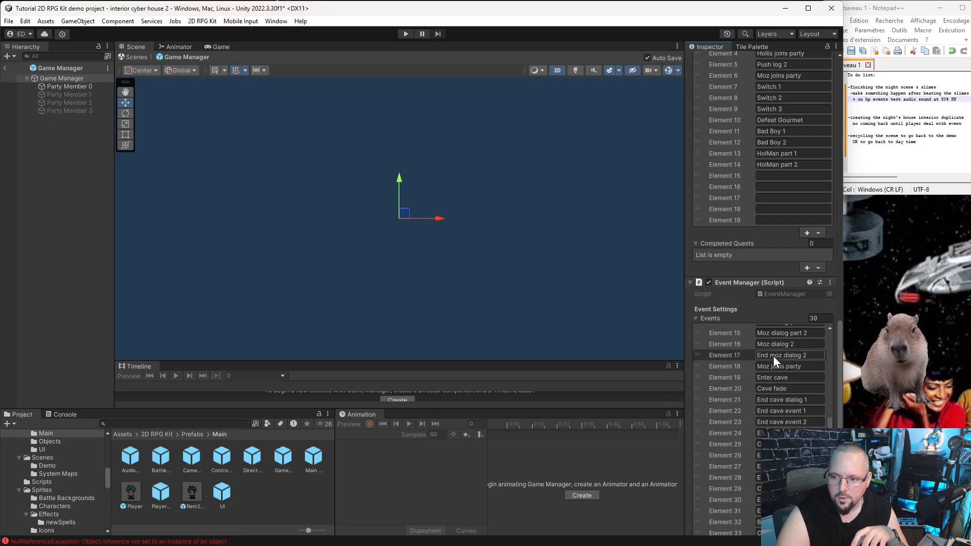
pyautogui.scroll(-4, 777, 379)
pyautogui.scroll(-3, 752, 435)
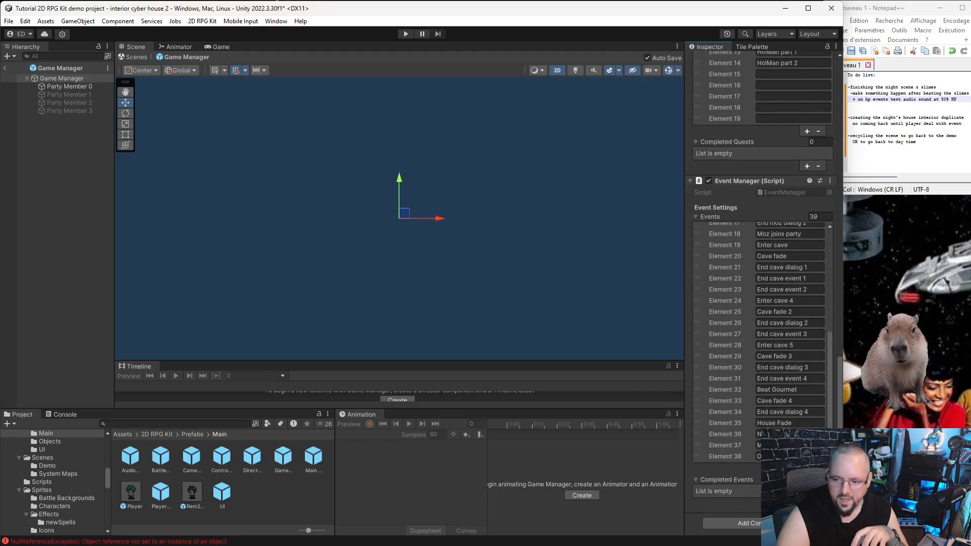
pyautogui.click(779, 457)
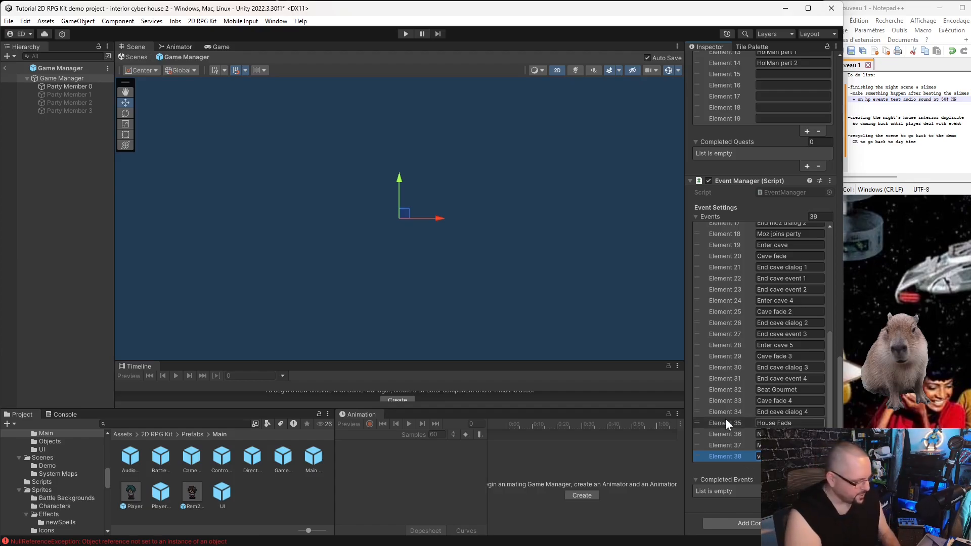
pyautogui.write('v')
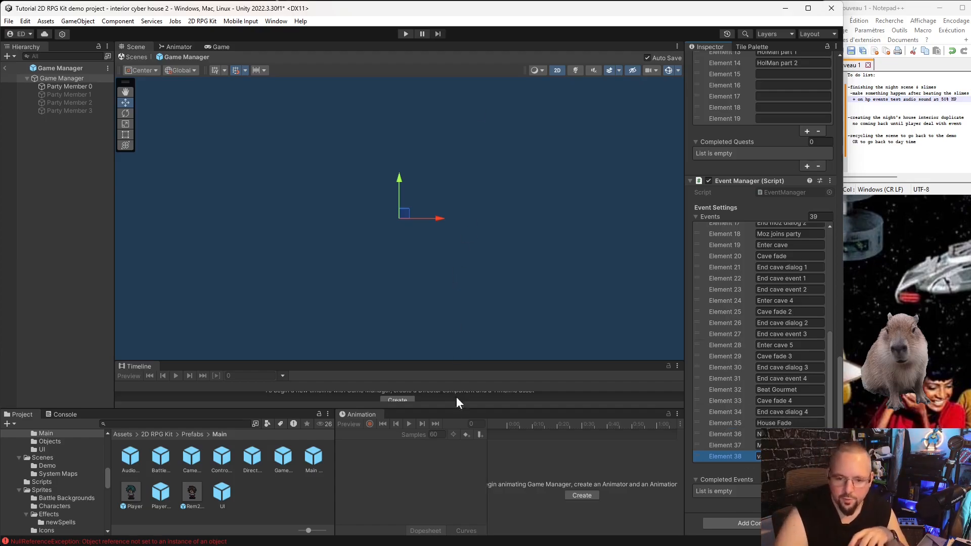
pyautogui.click(425, 478)
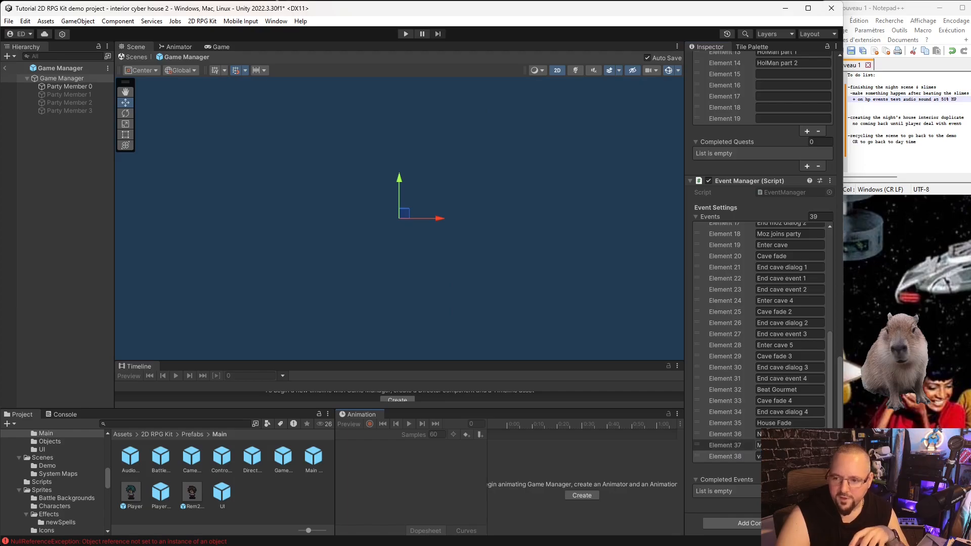
pyautogui.click(4, 69)
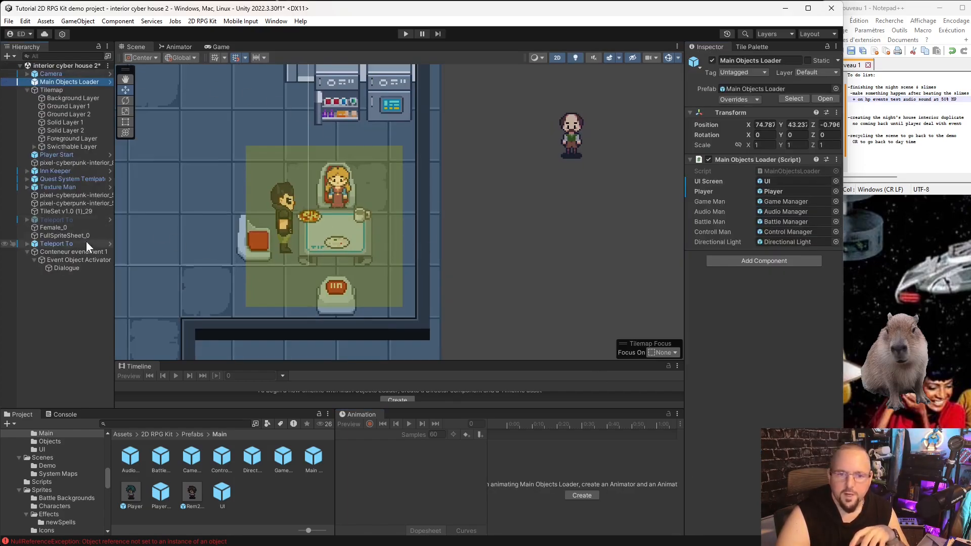
# Set the Event Object Activator's Complete Event script to mark vader, with Mark Complete and Mark On Button Press enabled
pyautogui.click(80, 259)
pyautogui.click(766, 388)
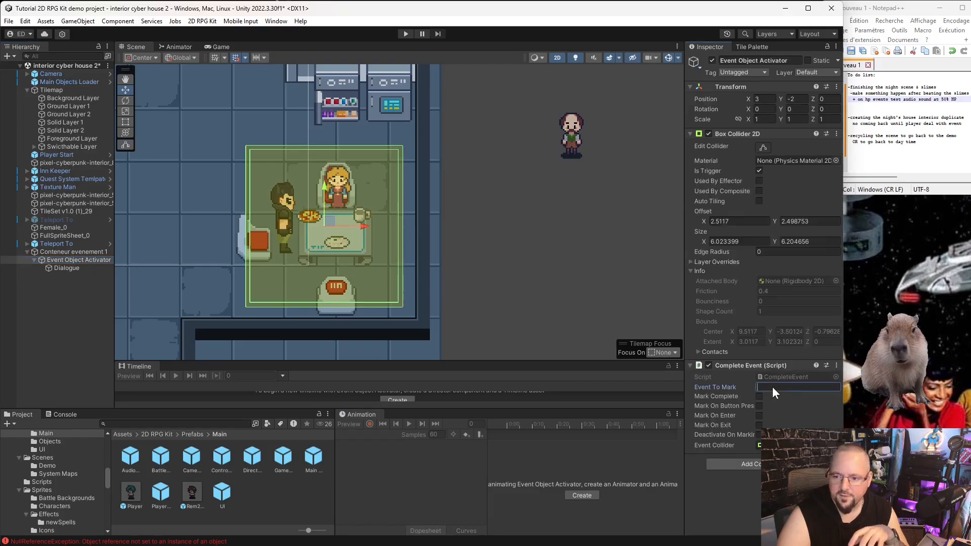
pyautogui.write('vader')
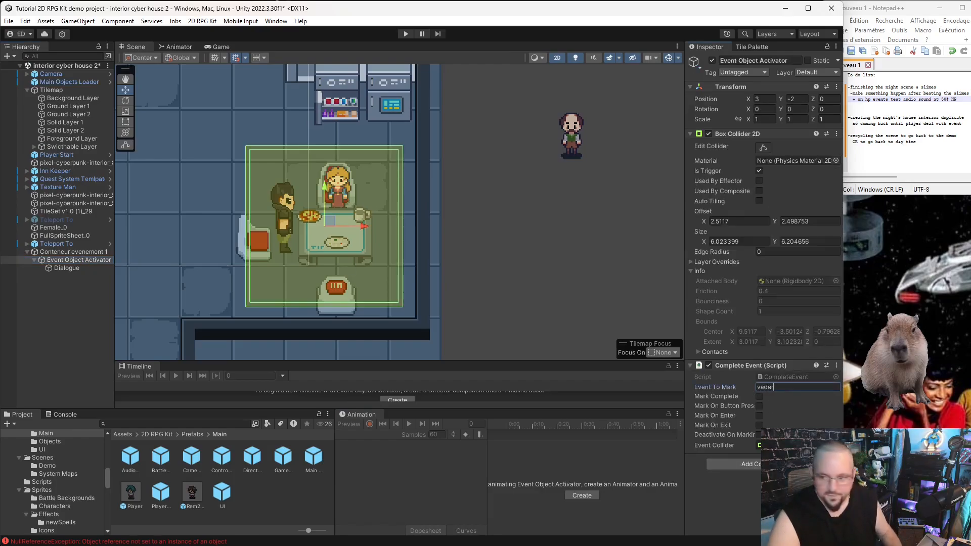
pyautogui.click(410, 499)
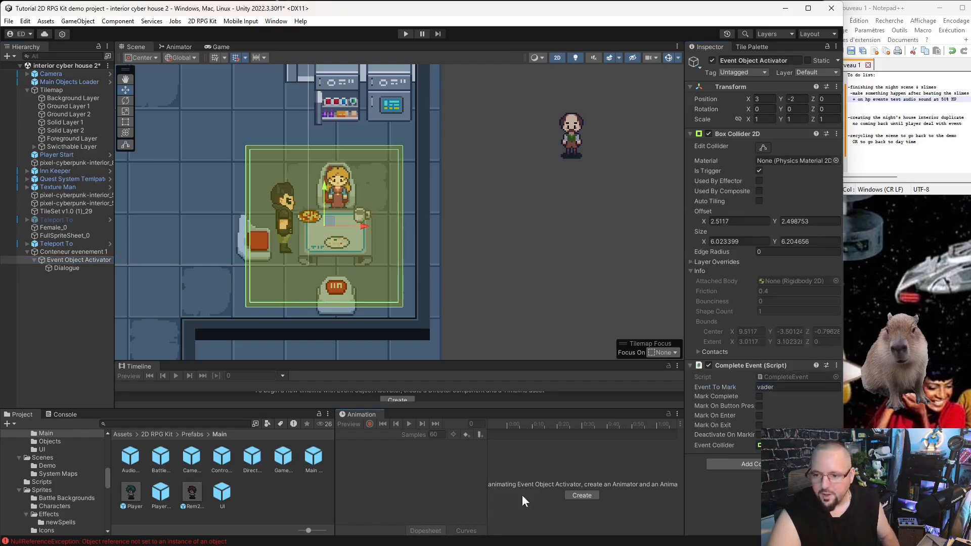
pyautogui.click(758, 396)
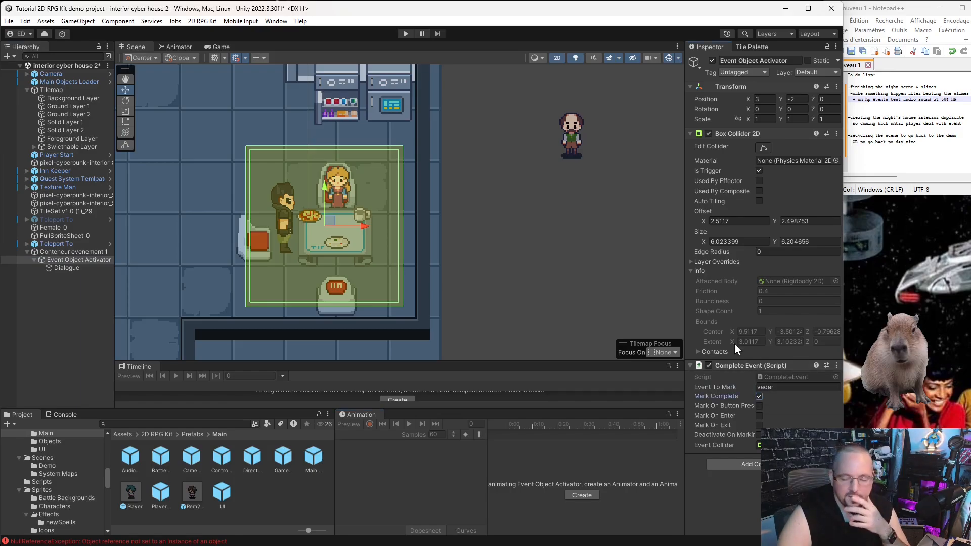
pyautogui.click(777, 387)
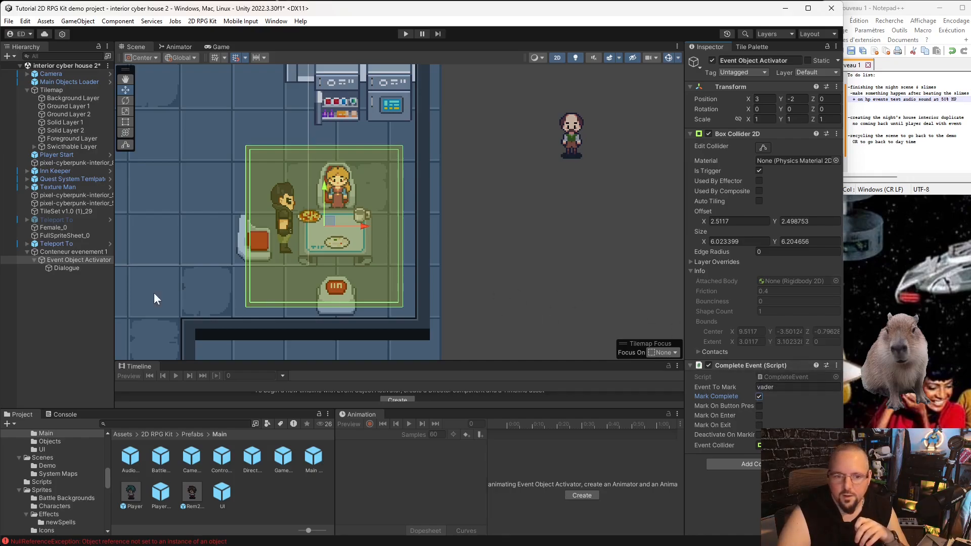
pyautogui.click(64, 269)
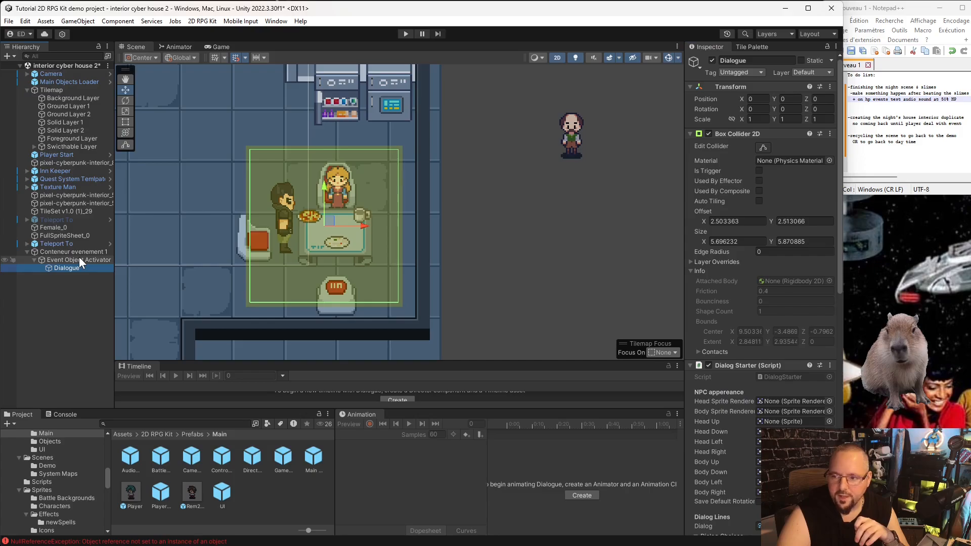
pyautogui.click(79, 259)
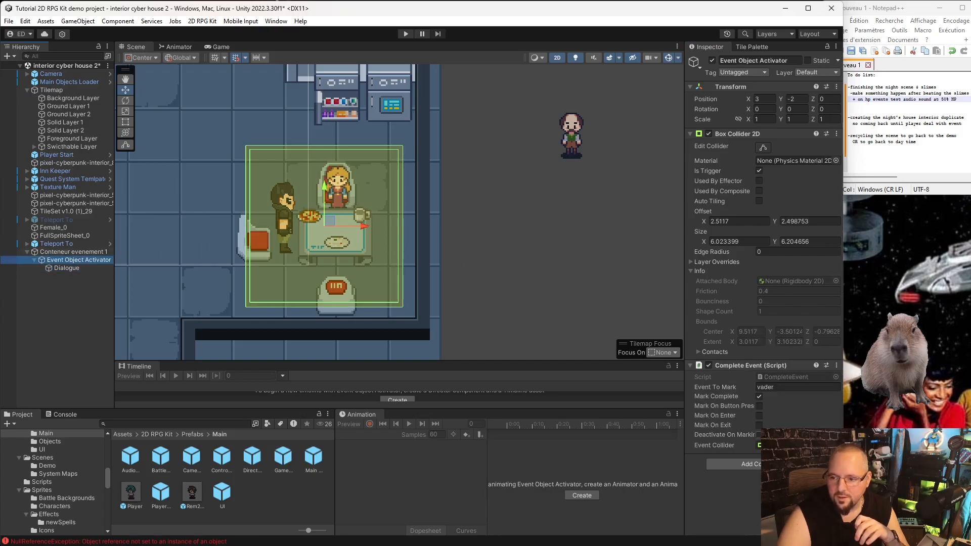
pyautogui.click(760, 406)
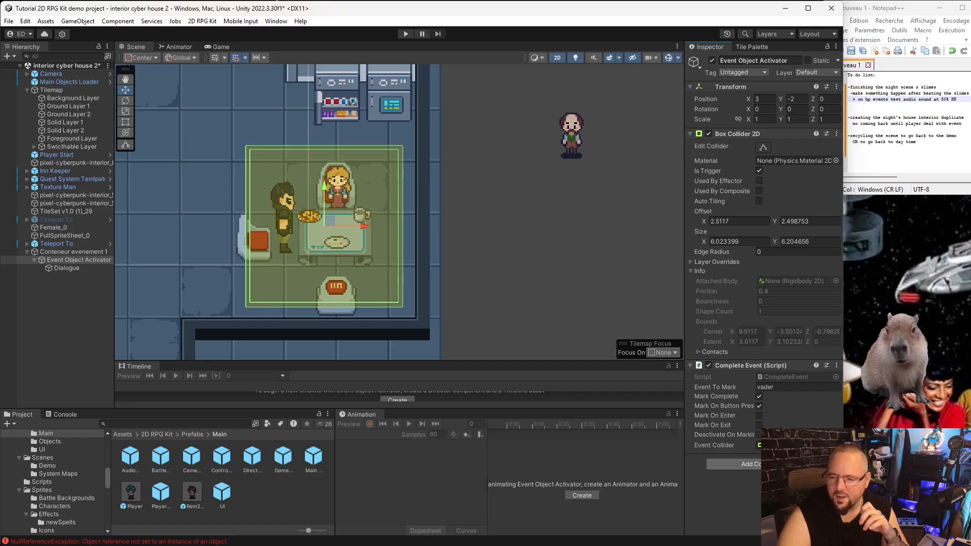
# Compare the event container, Event Object Activator and Dialogue settings to see where the event should be marked
pyautogui.click(85, 252)
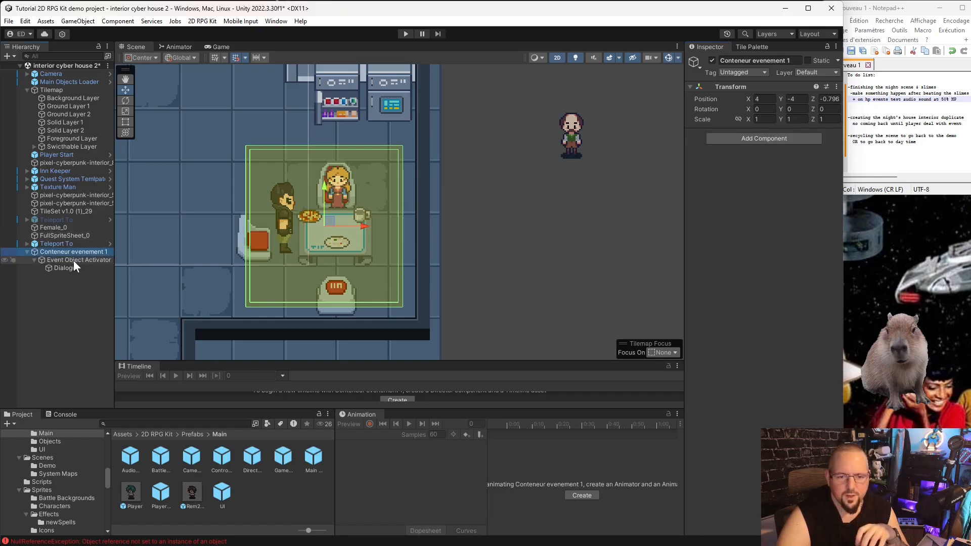
pyautogui.click(71, 259)
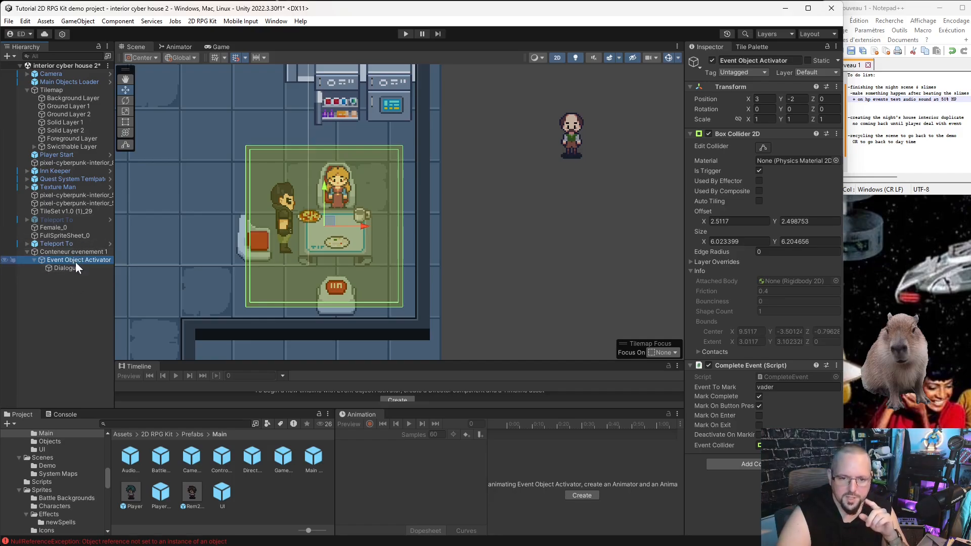
pyautogui.click(71, 266)
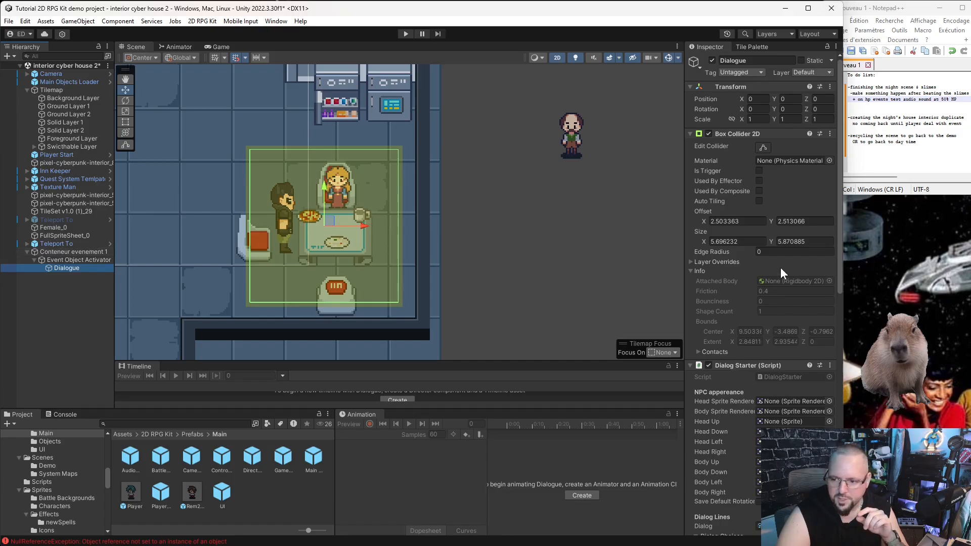
pyautogui.scroll(-15, 769, 279)
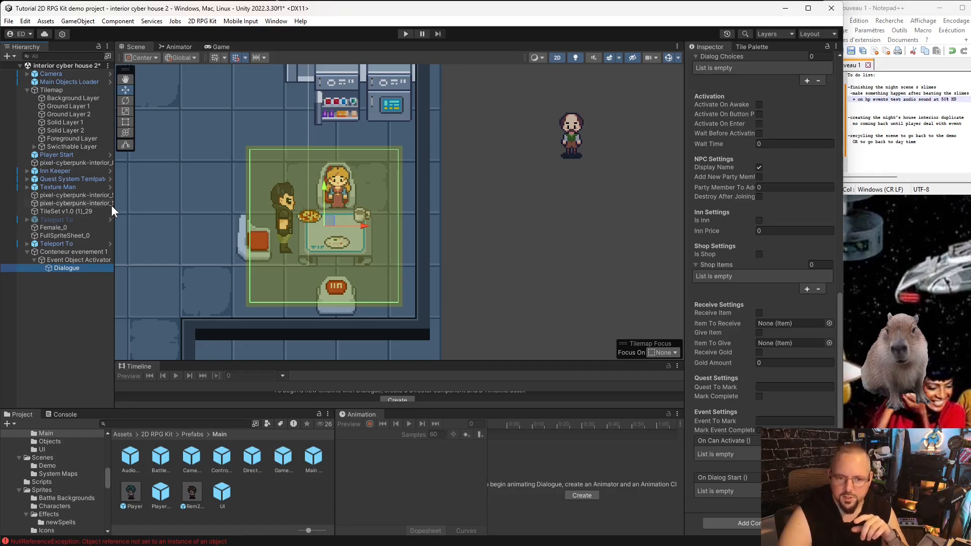
pyautogui.click(87, 261)
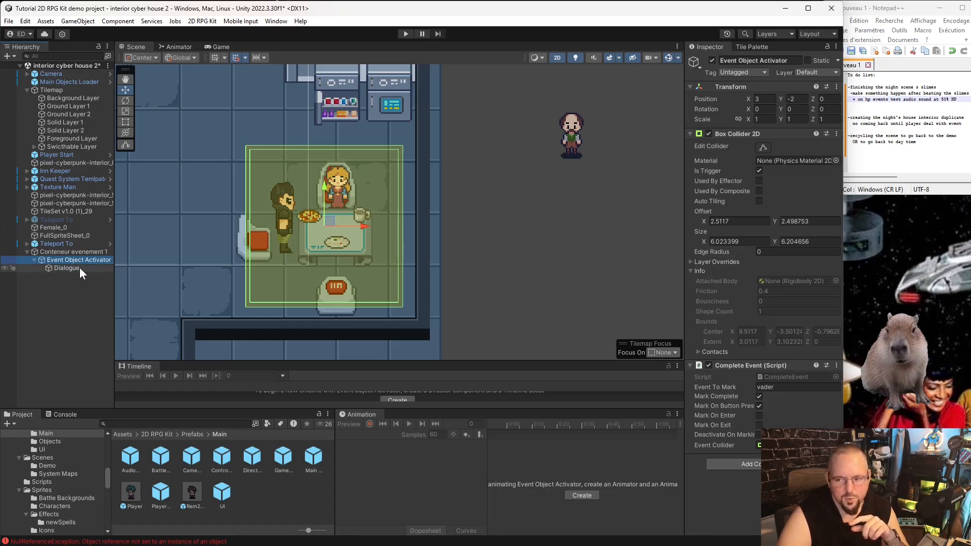
pyautogui.click(80, 268)
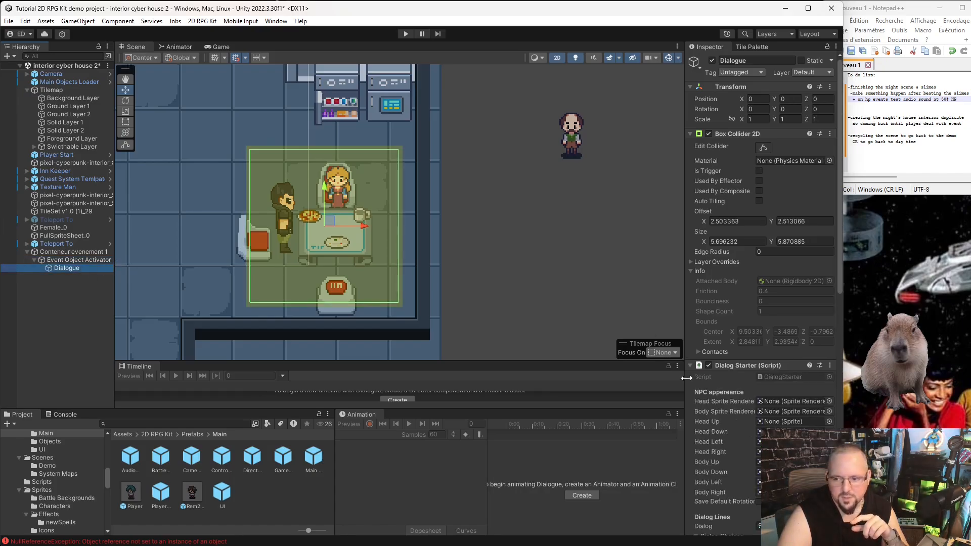
pyautogui.scroll(-5, 775, 359)
pyautogui.scroll(-4, 776, 360)
pyautogui.click(81, 253)
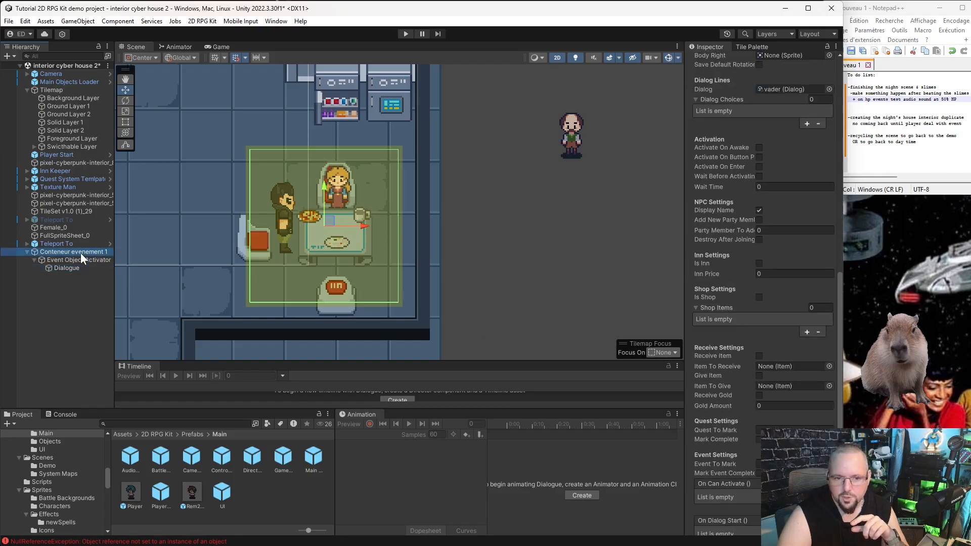
# Clear the Event Object Activator's Event To Mark and disable its Mark Complete and Mark On Button Press options
pyautogui.click(88, 260)
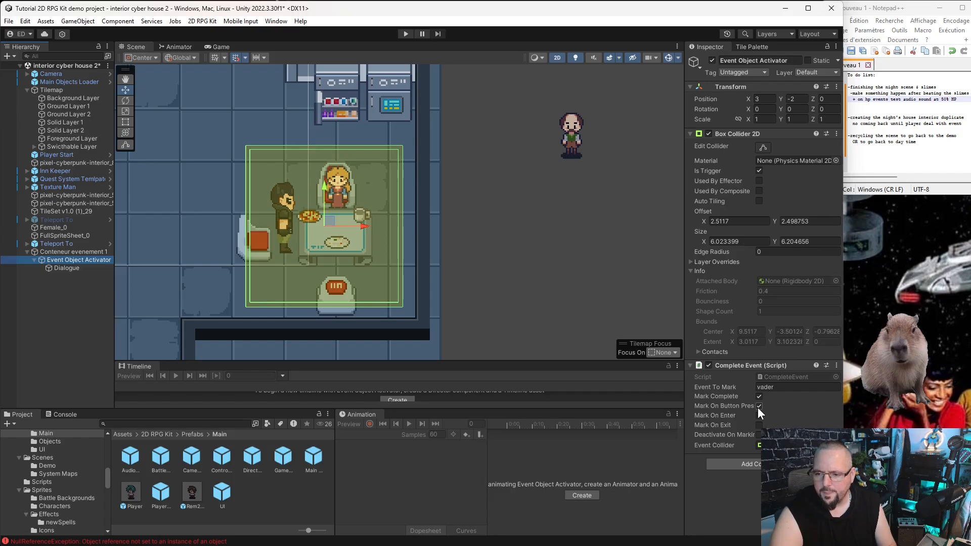
pyautogui.click(758, 406)
pyautogui.click(759, 396)
pyautogui.doubleClick(780, 387)
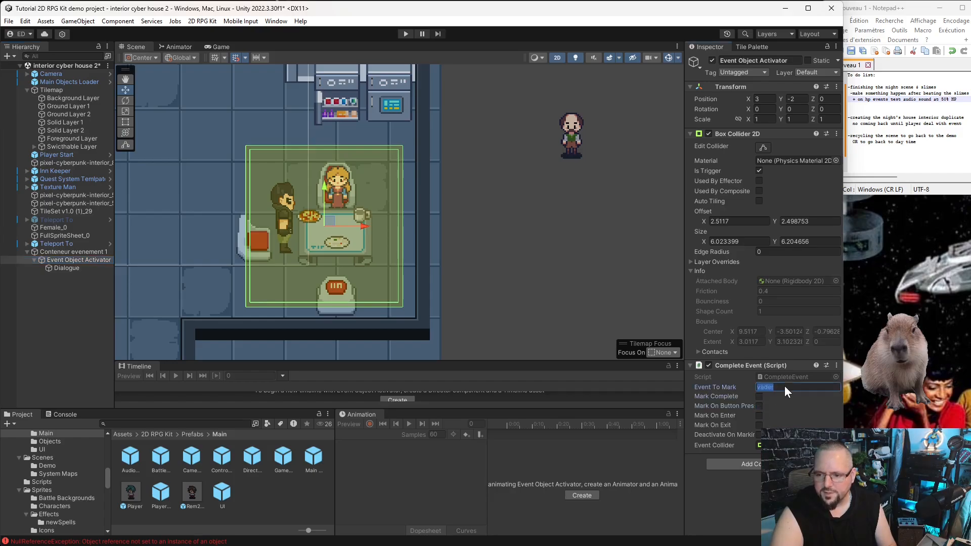
pyautogui.press('BackSpace')
pyautogui.click(57, 296)
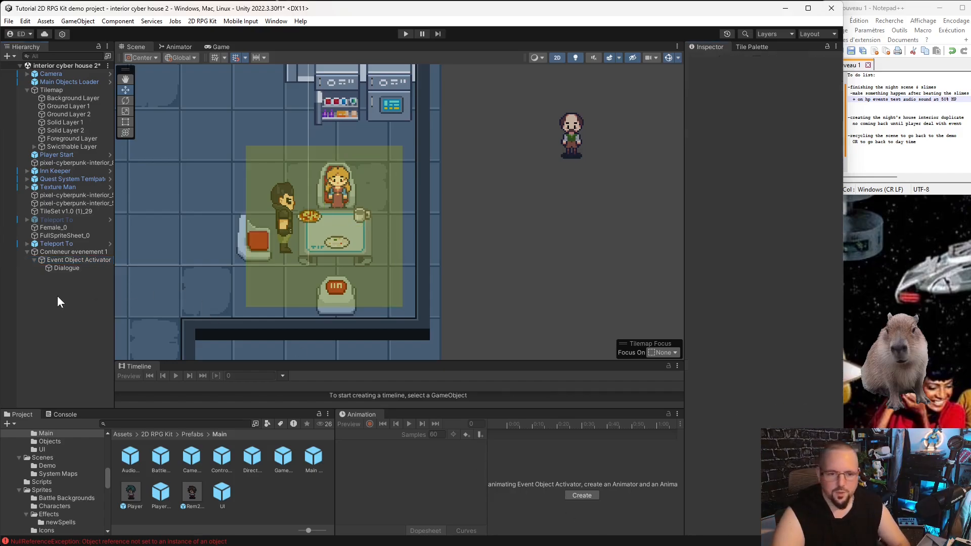
# Enable activation on button press in the Dialogue object's Dialog Starter and set its Event To Mark to vader
pyautogui.click(61, 270)
pyautogui.scroll(-10, 736, 320)
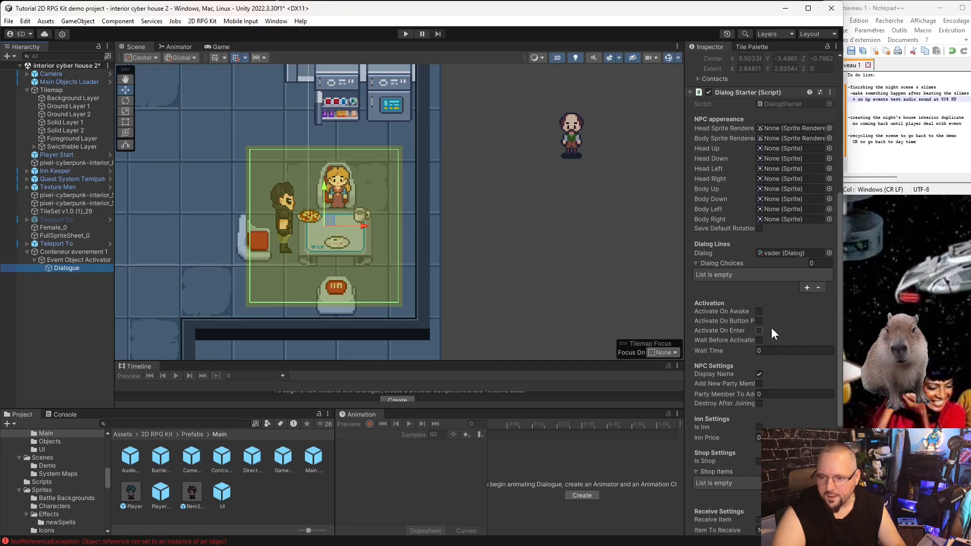
pyautogui.click(760, 322)
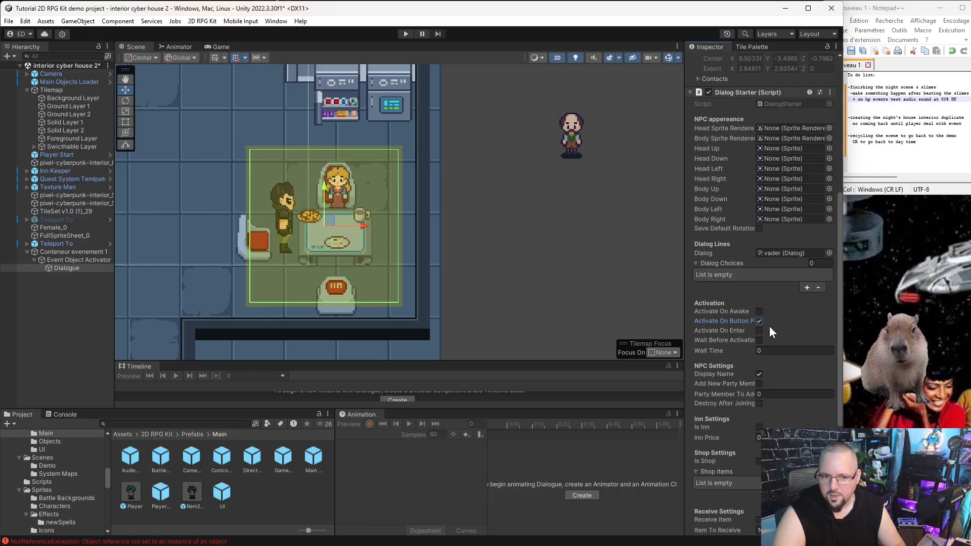
pyautogui.scroll(-5, 789, 333)
pyautogui.scroll(-3, 737, 351)
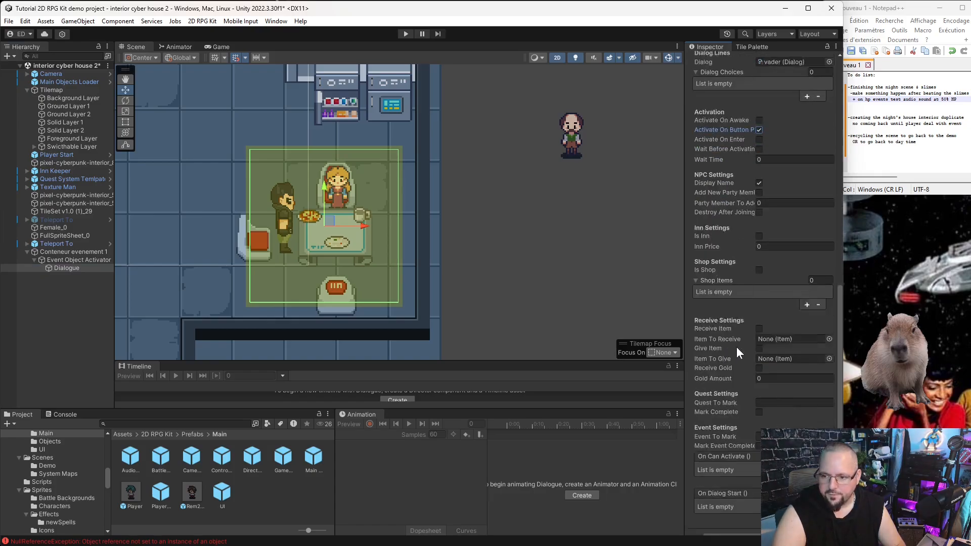
pyautogui.click(775, 421)
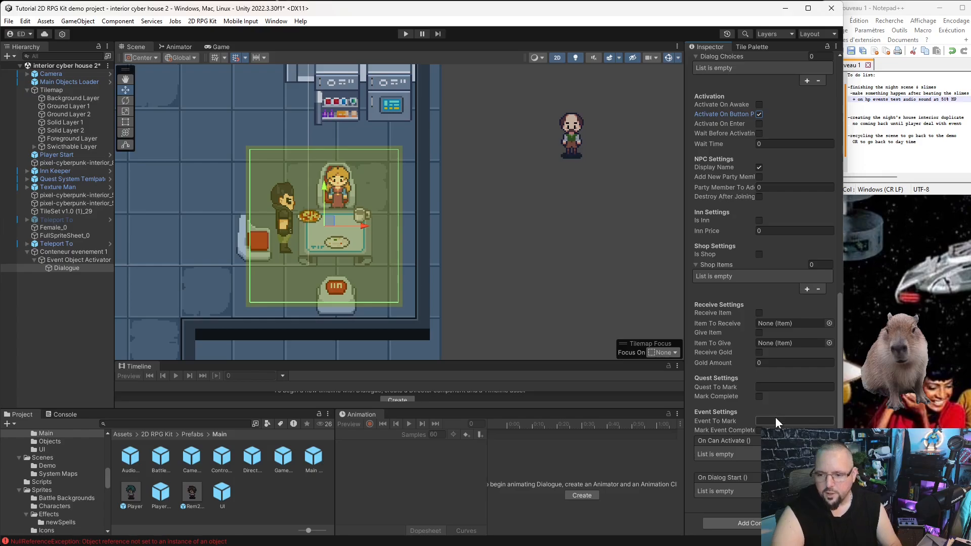
pyautogui.write('vader')
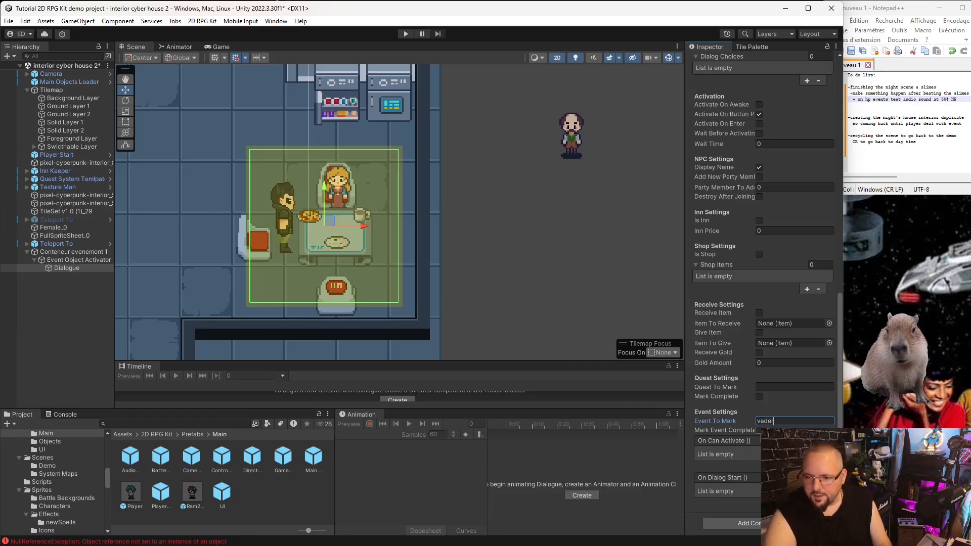
pyautogui.click(435, 478)
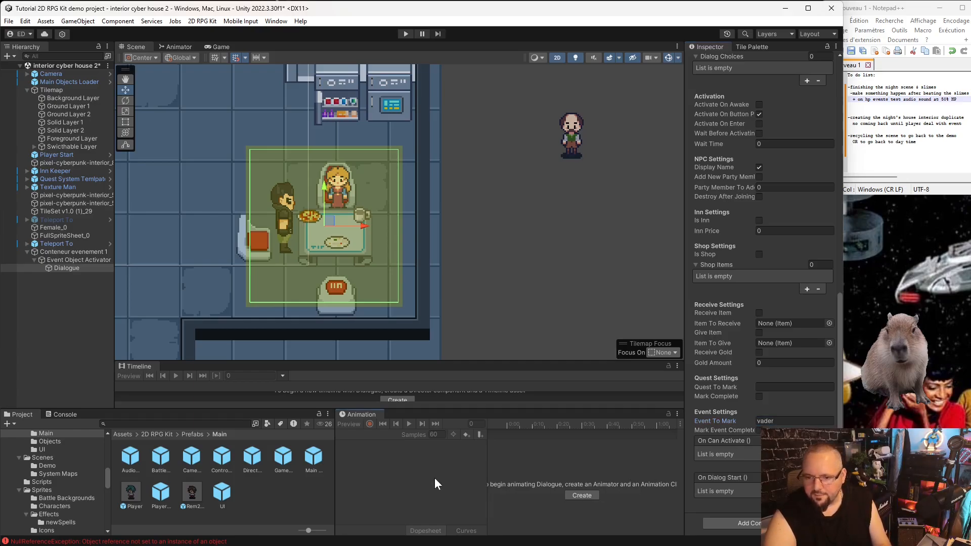
# Enable Mark Event Complete in the Dialogue object's Dialog Starter
pyautogui.click(759, 430)
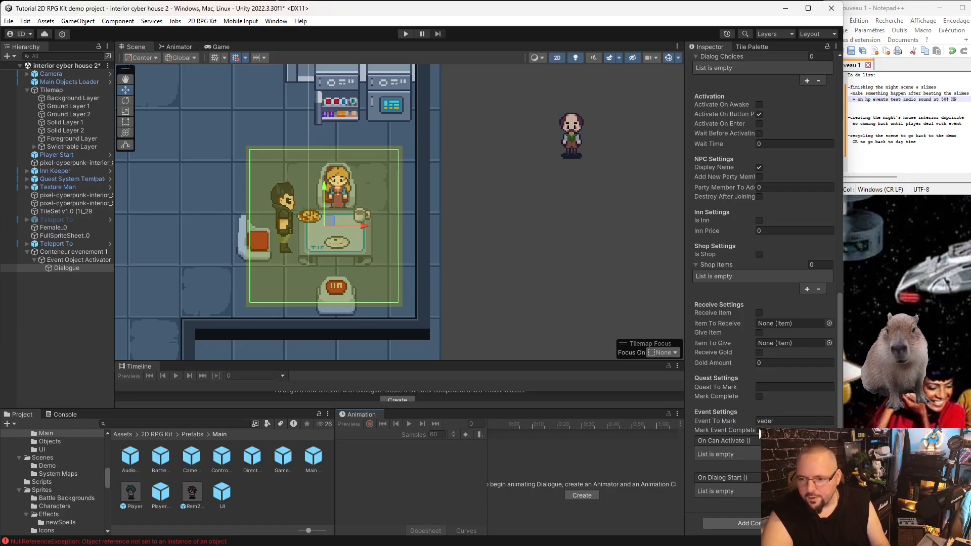
pyautogui.click(431, 476)
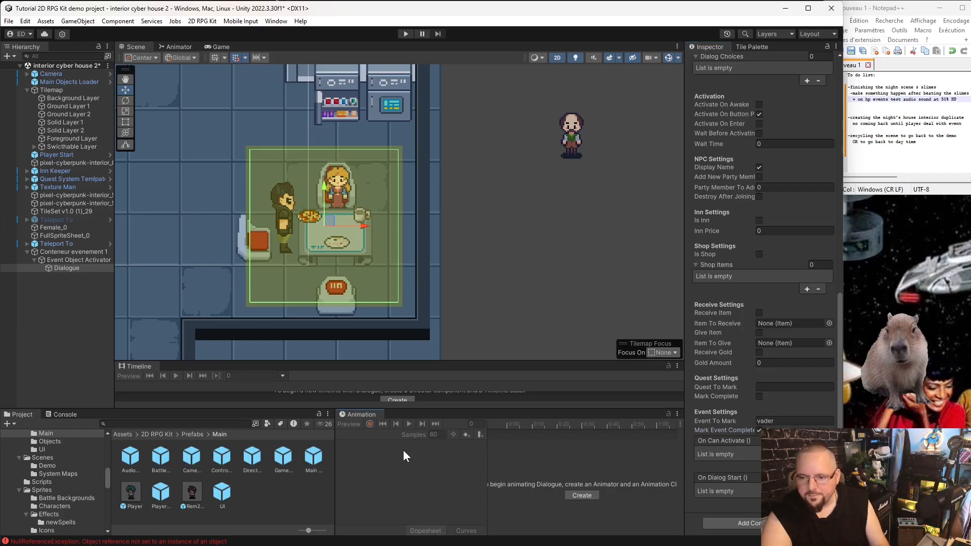
pyautogui.click(53, 258)
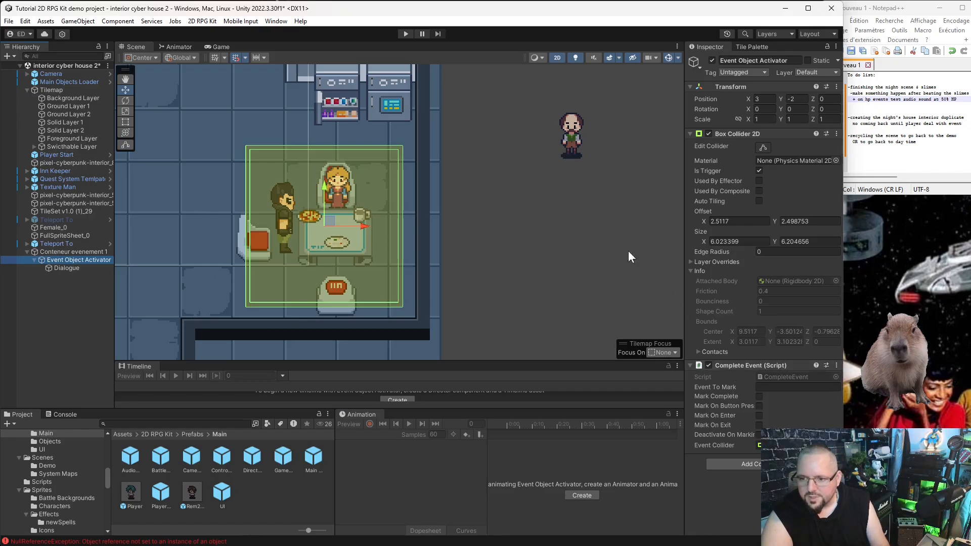
# Disable activation on button press in the Dialogue's Dialog Starter and make its Box Collider 2D a trigger
pyautogui.click(71, 269)
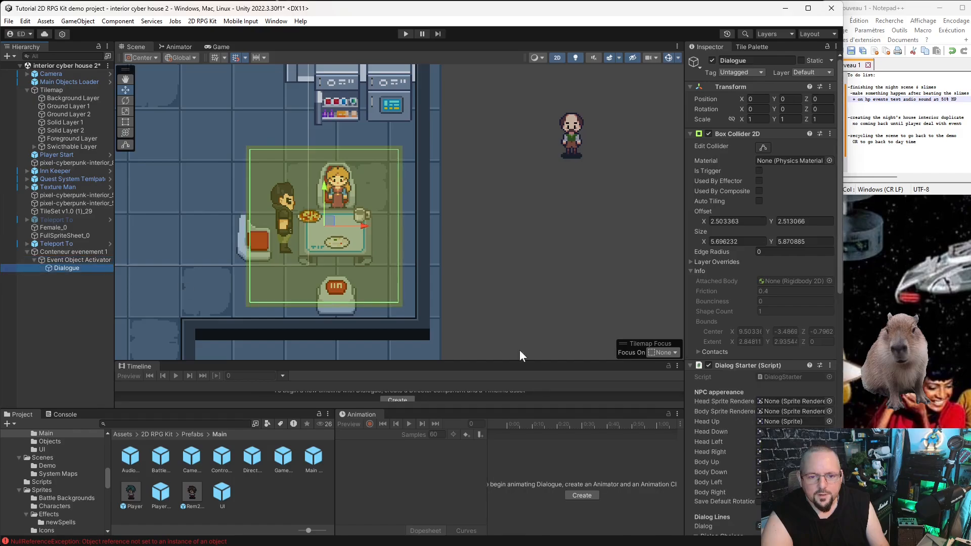
pyautogui.scroll(-10, 740, 298)
pyautogui.scroll(3, 759, 348)
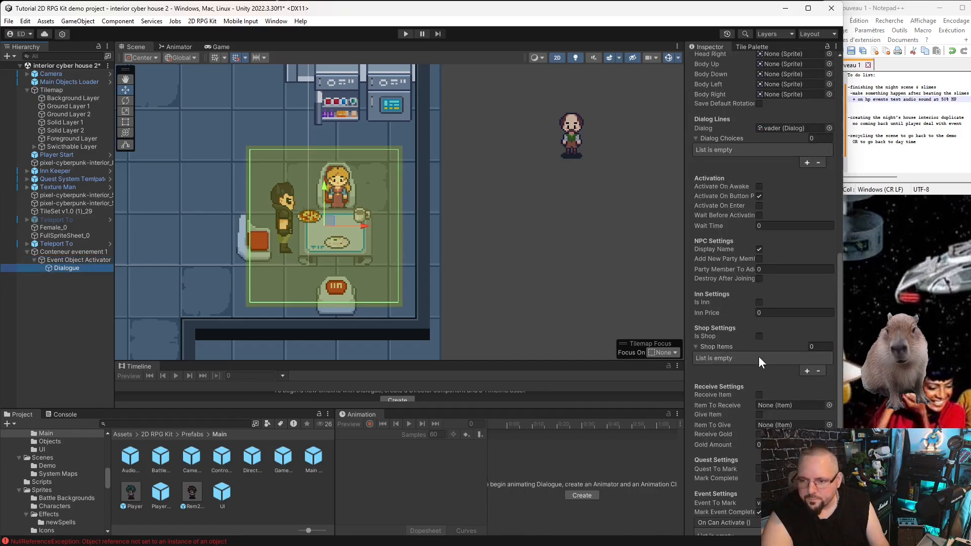
pyautogui.scroll(1, 744, 356)
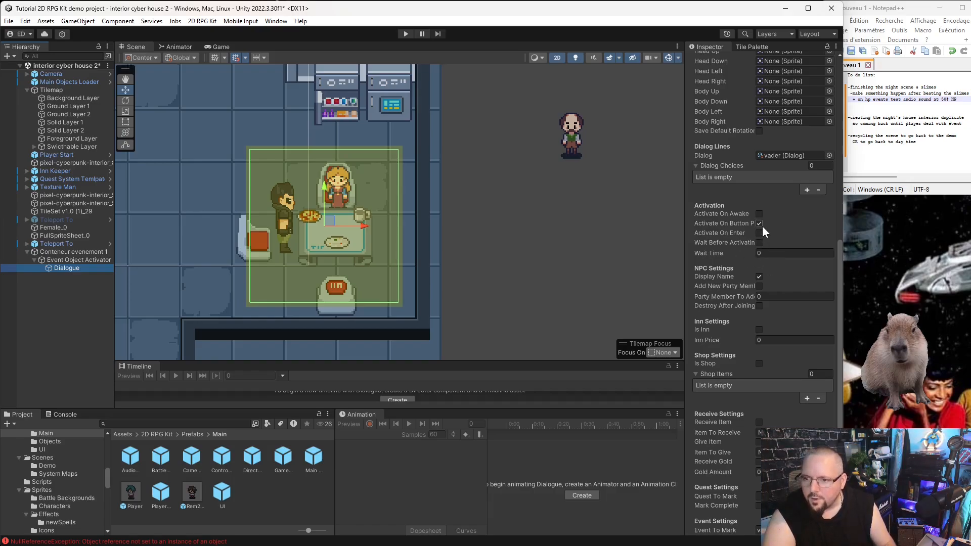
pyautogui.scroll(10, 761, 226)
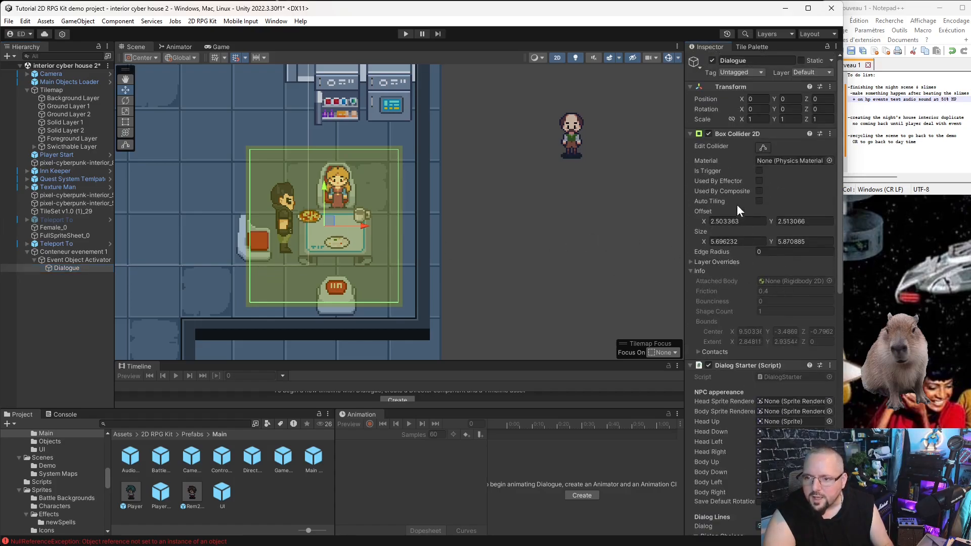
pyautogui.scroll(-15, 754, 213)
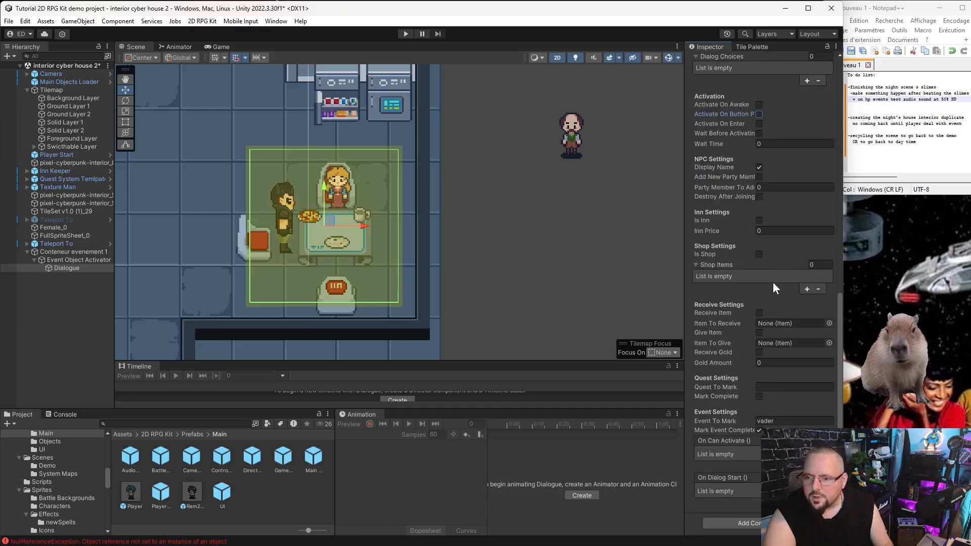
pyautogui.scroll(5, 751, 271)
pyautogui.scroll(8, 752, 271)
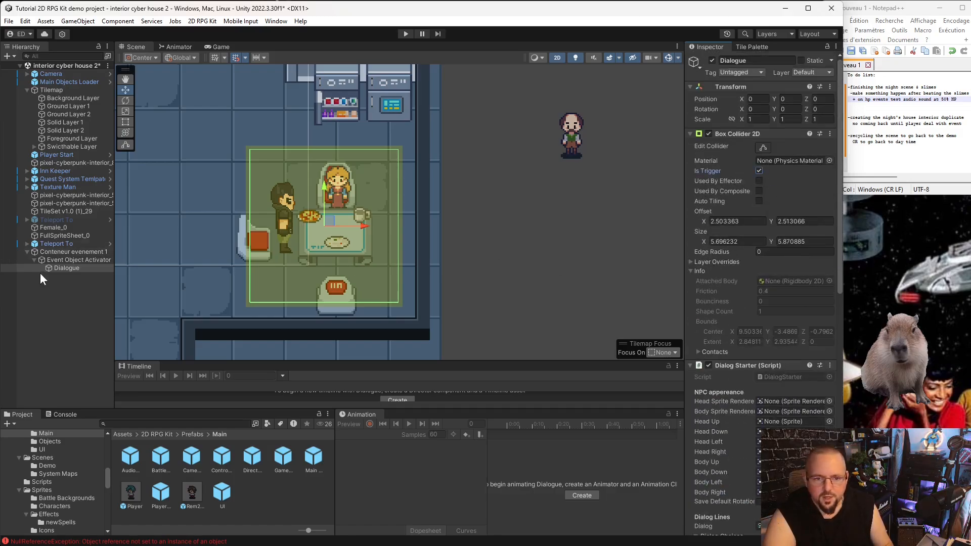
# Enable Mark On Button Press in the Event Object Activator's Complete Event script
pyautogui.click(91, 258)
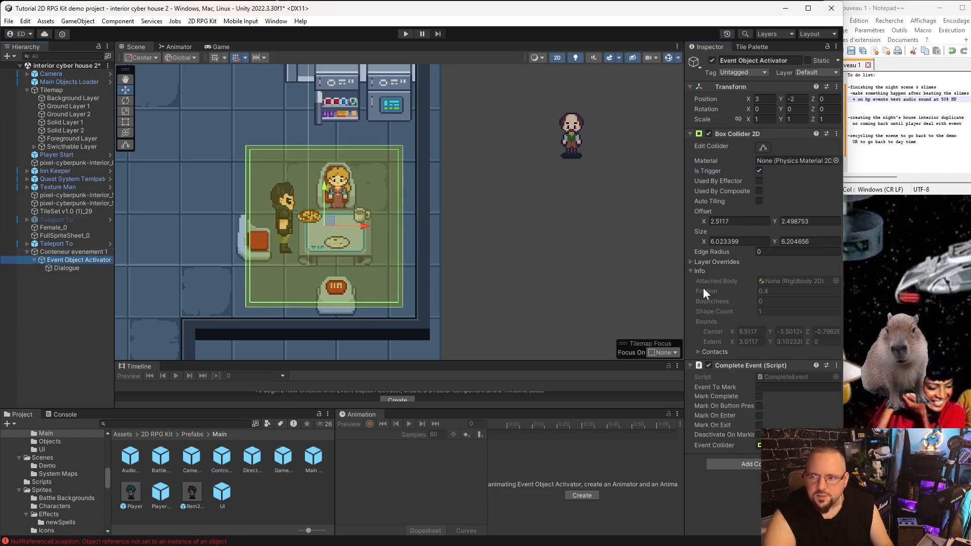
pyautogui.click(759, 406)
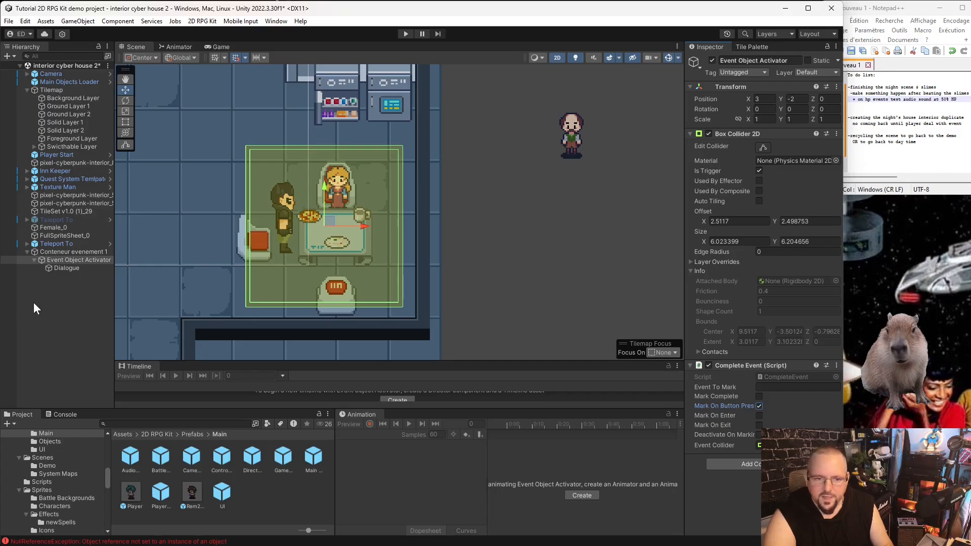
# Compare the Dialogue's activation and event settings with the Event Object Activator's Complete Event settings
pyautogui.click(66, 268)
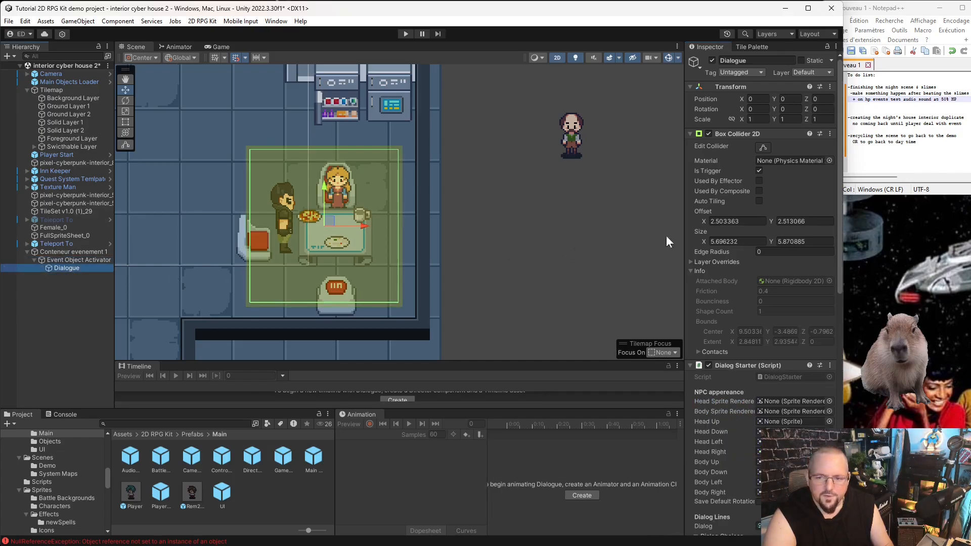
pyautogui.scroll(-6, 787, 360)
pyautogui.scroll(-2, 786, 359)
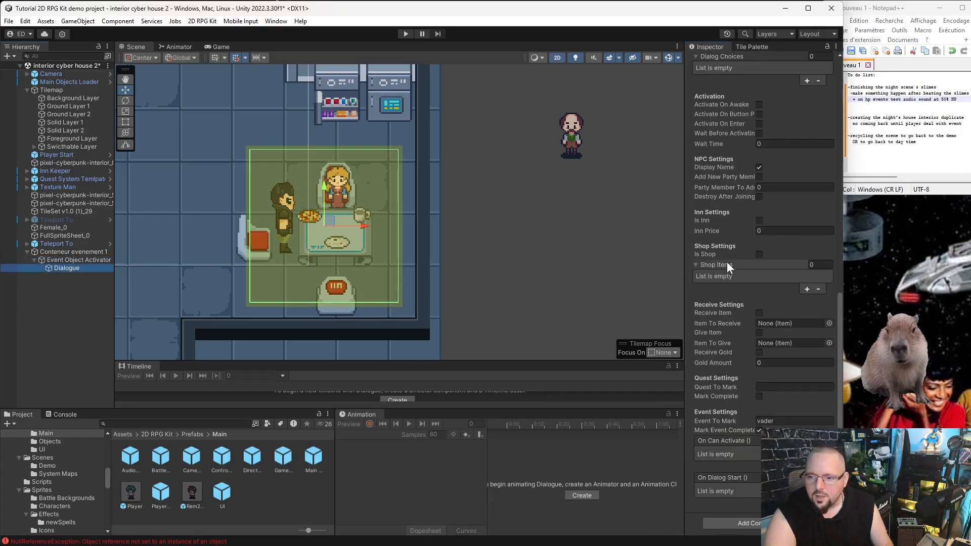
pyautogui.scroll(-2, 726, 262)
pyautogui.scroll(2, 786, 284)
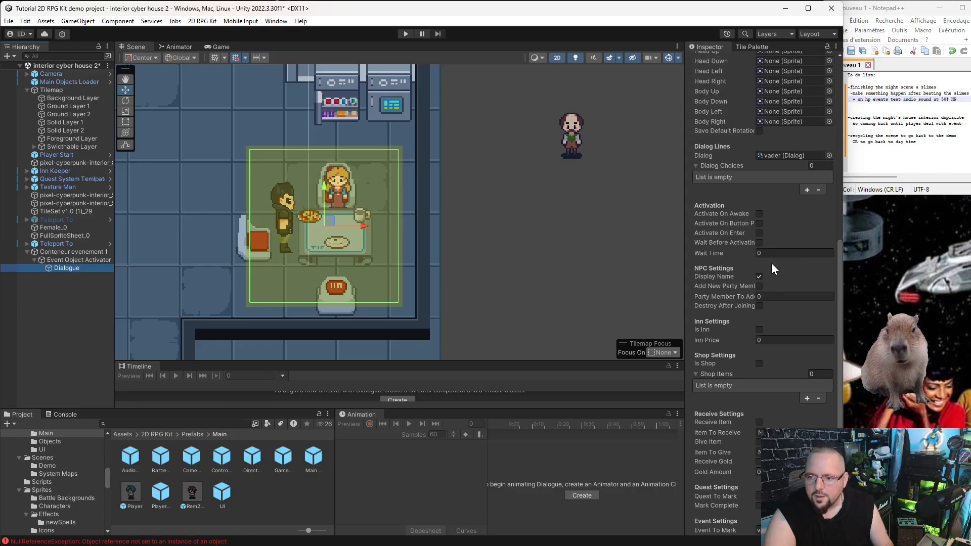
pyautogui.scroll(-4, 785, 274)
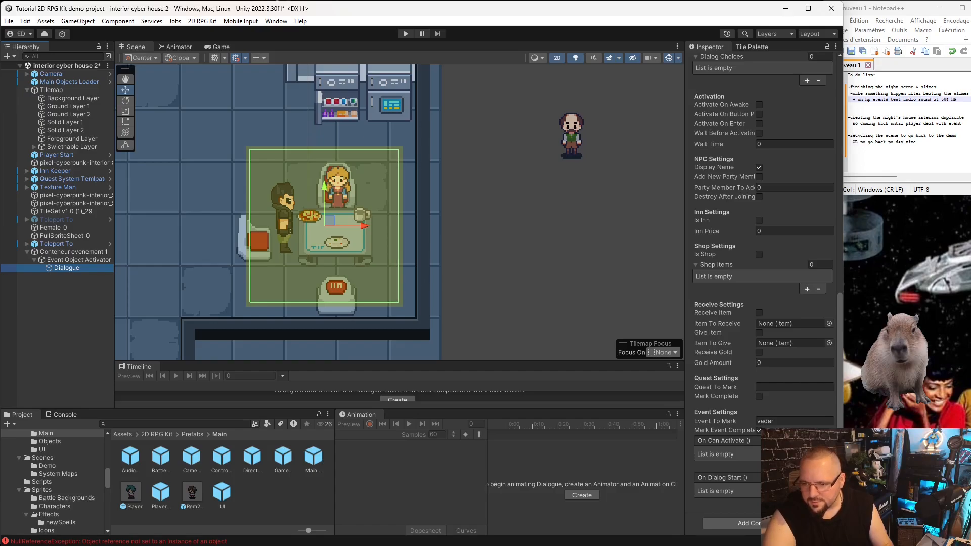
pyautogui.click(68, 259)
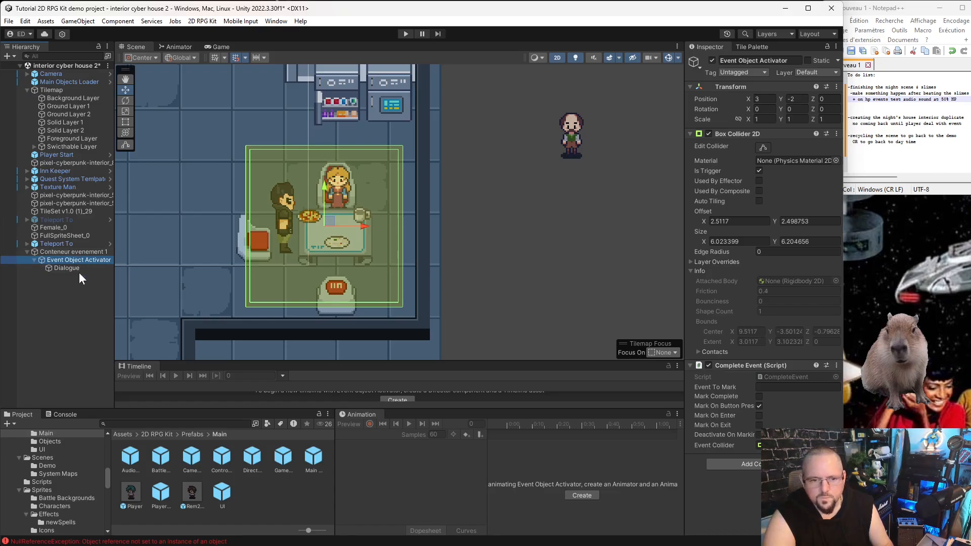
pyautogui.click(72, 268)
pyautogui.scroll(-10, 749, 298)
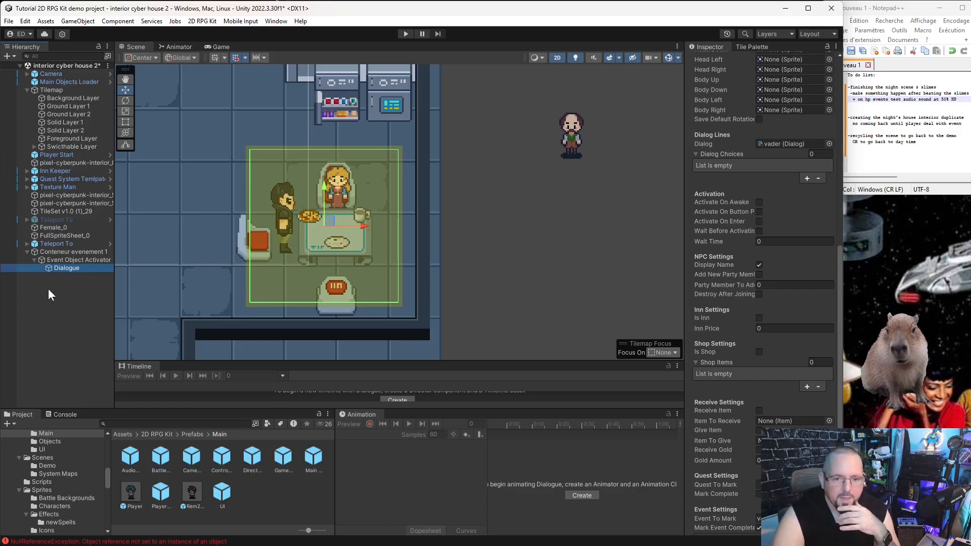
pyautogui.rightClick(70, 286)
pyautogui.moveTo(166, 448)
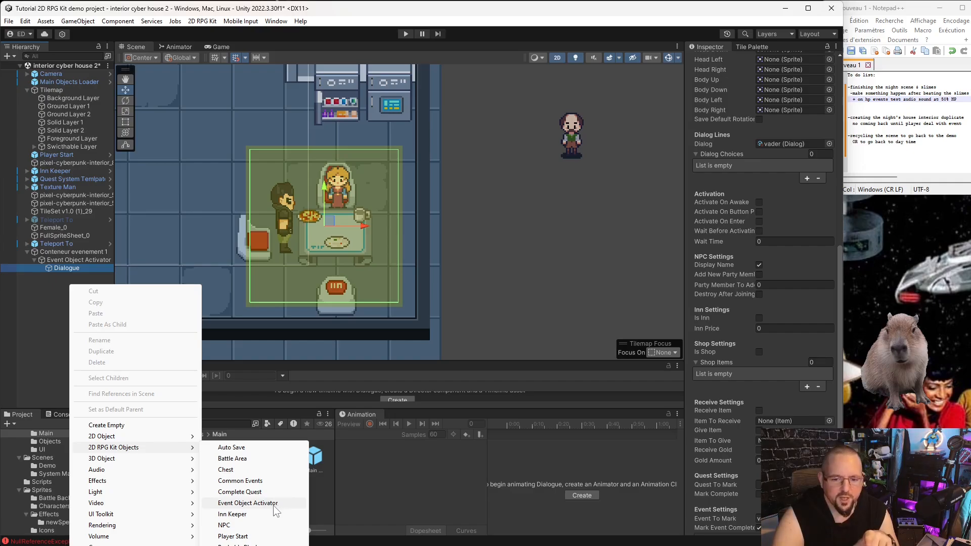
pyautogui.click(54, 281)
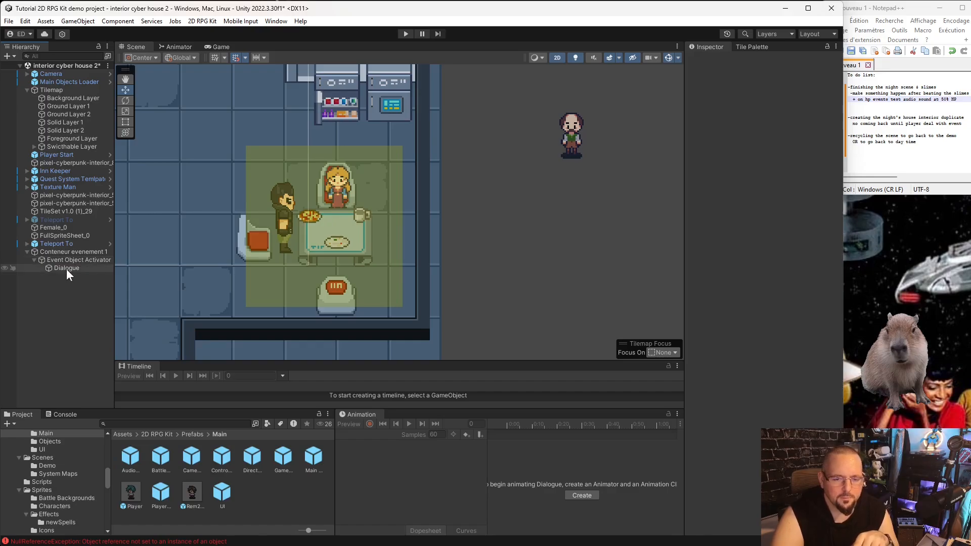
# Move Dialogue directly under Conteneur evenement 1 and delete the old Event Object Activator
pyautogui.click(73, 260)
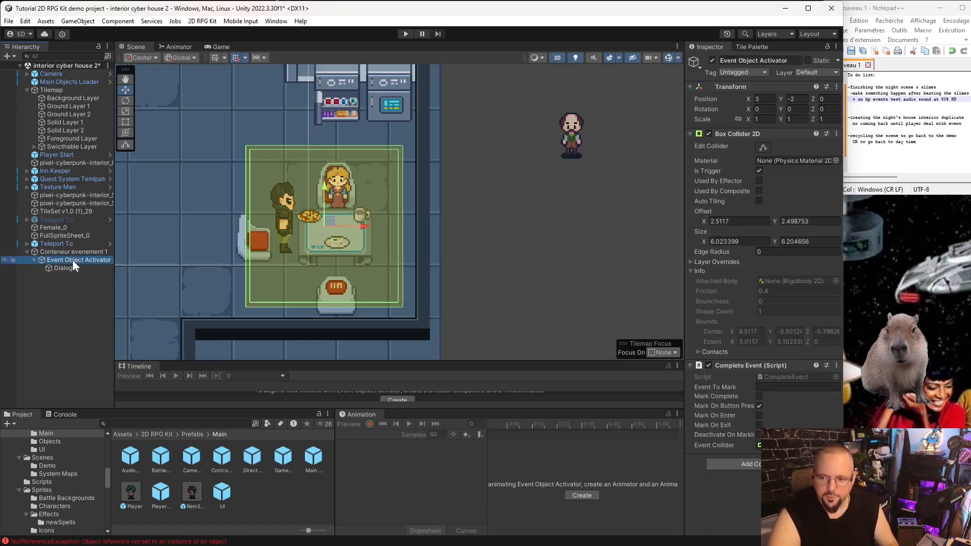
pyautogui.click(54, 267)
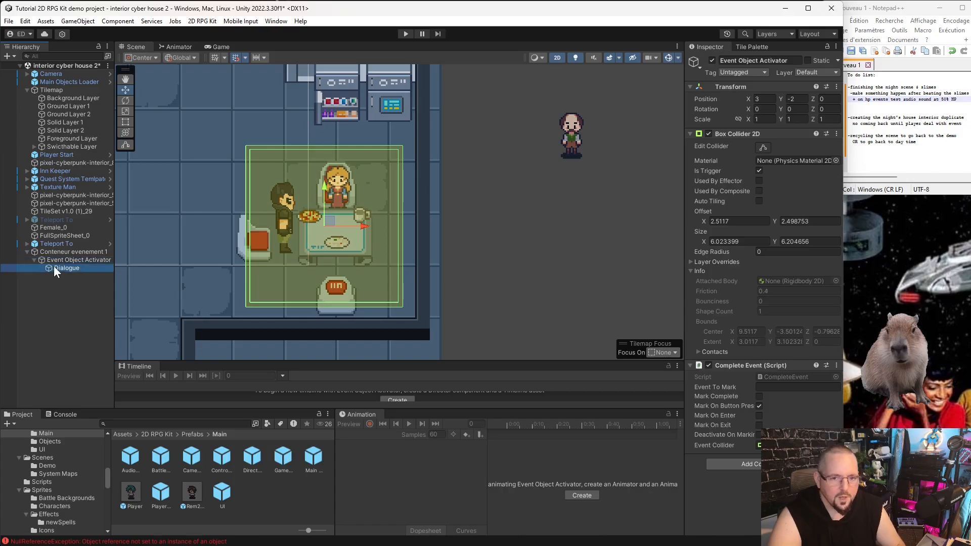
pyautogui.moveTo(54, 266); pyautogui.dragTo(47, 255)
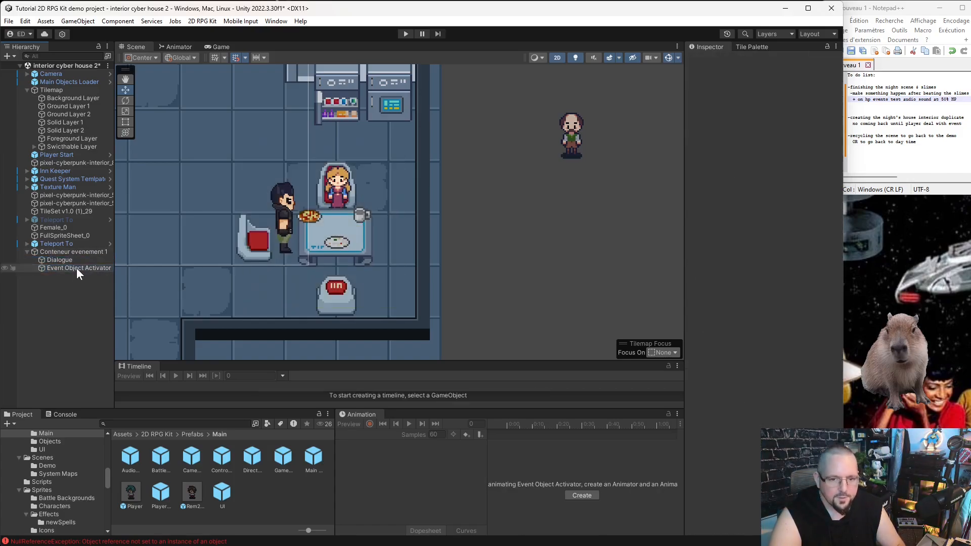
# Add a new 2D RPG Kit Event Object Activator inside Conteneur evenement 1 and make Dialogue its child
pyautogui.rightClick(66, 252)
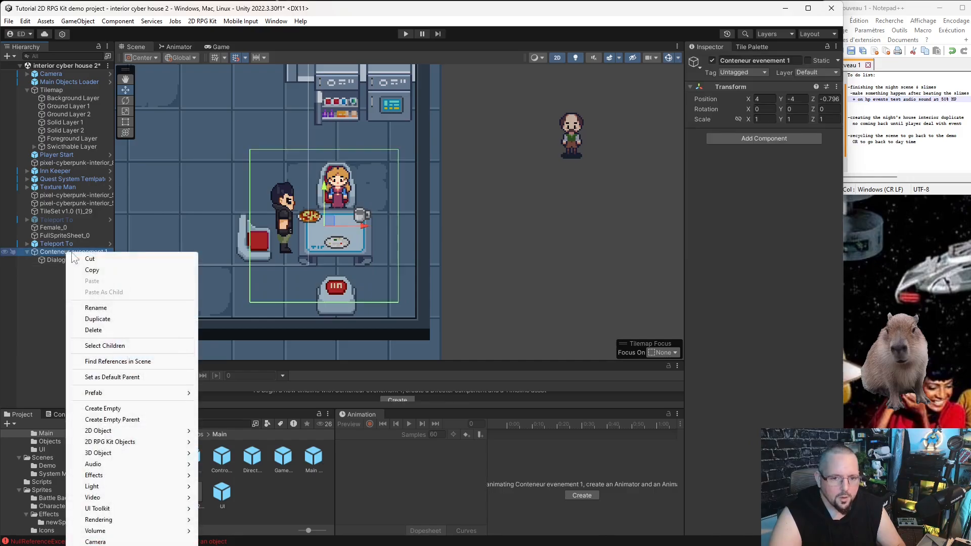
pyautogui.moveTo(128, 442)
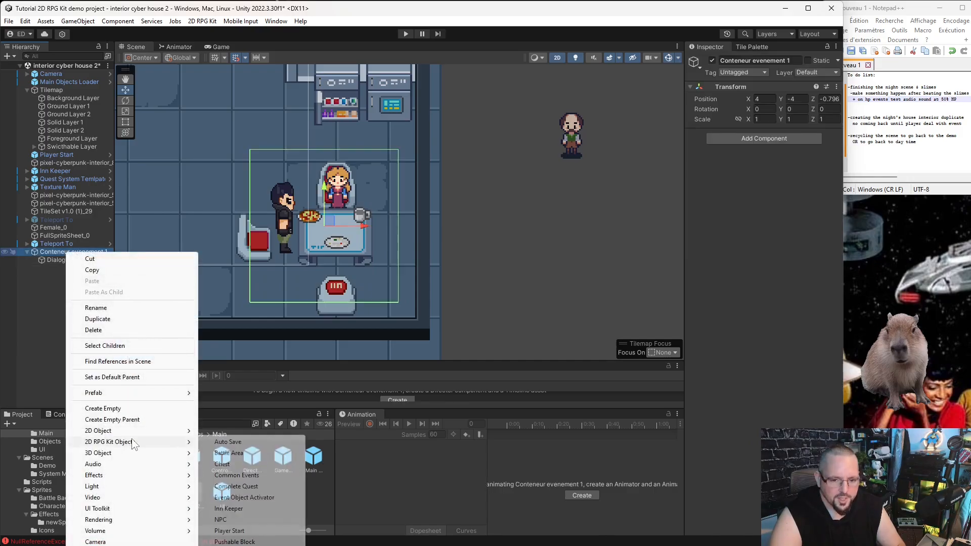
pyautogui.click(253, 499)
pyautogui.click(48, 291)
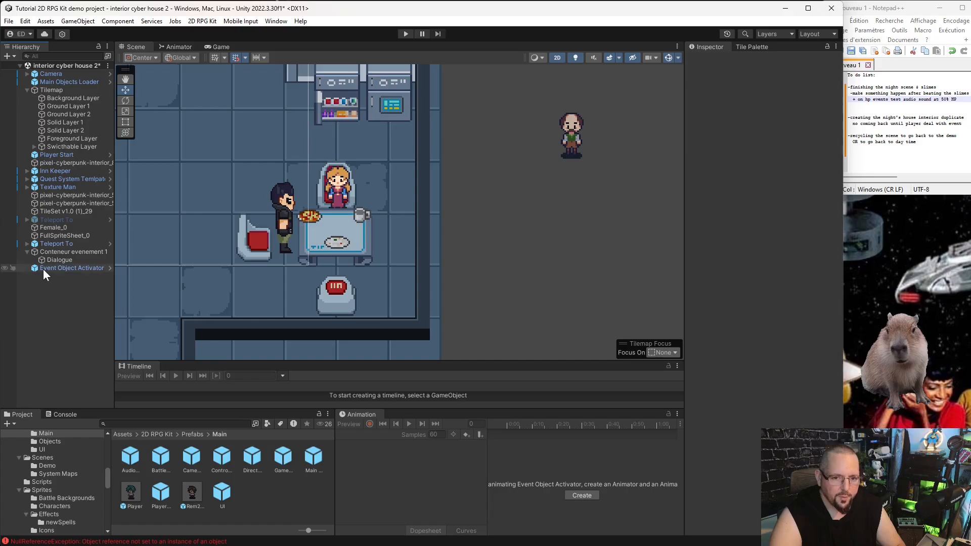
pyautogui.moveTo(44, 269)
pyautogui.mouseDown()
pyautogui.moveTo(65, 250)
pyautogui.moveTo(60, 266)
pyautogui.mouseUp()
pyautogui.click(64, 260)
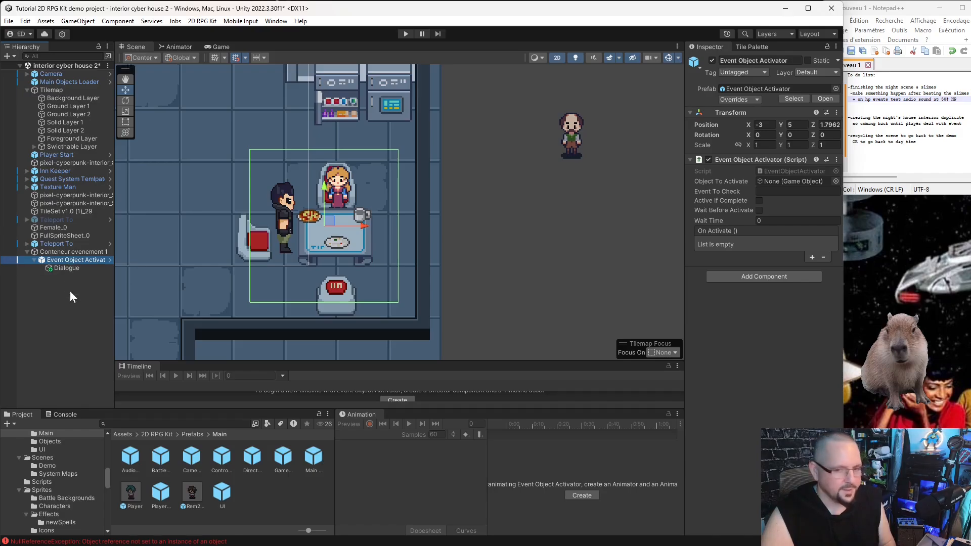
# Review the new Event Object Activator's settings and the Dialogue's activation and event settings
pyautogui.click(70, 268)
pyautogui.click(71, 260)
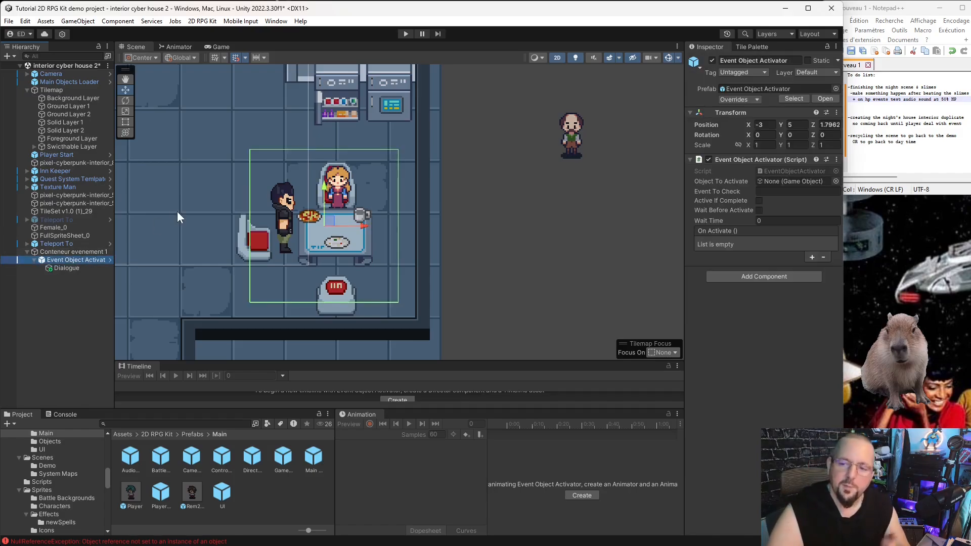
pyautogui.click(56, 268)
pyautogui.scroll(-8, 758, 283)
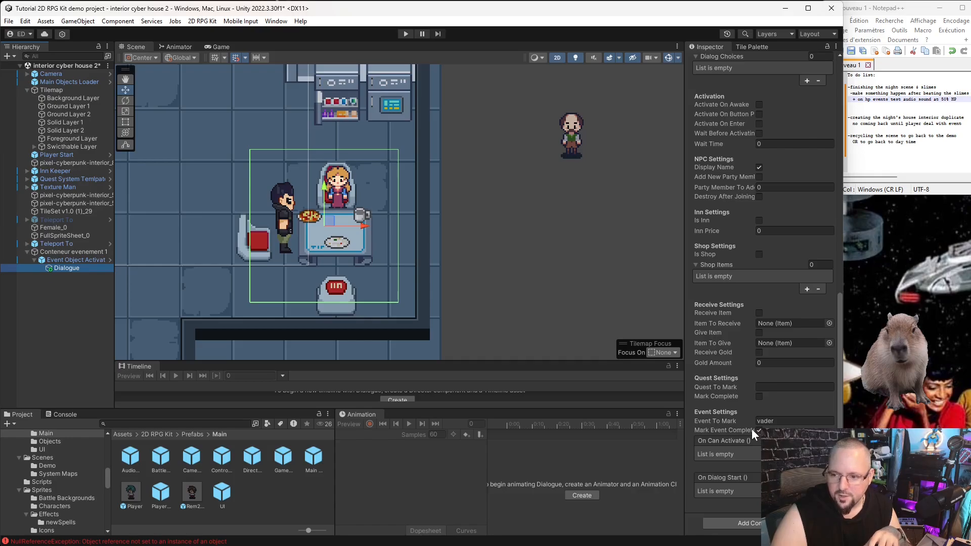
pyautogui.scroll(3, 751, 420)
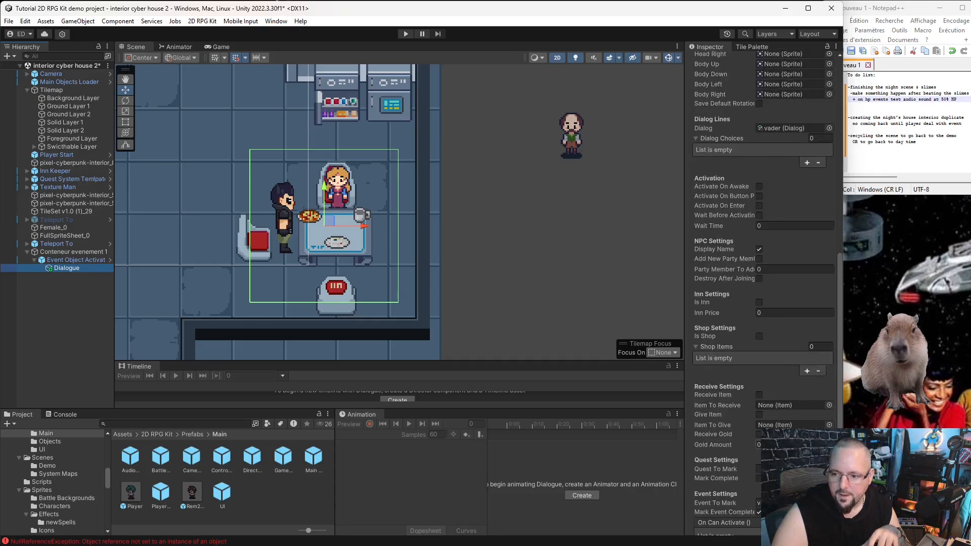
pyautogui.scroll(-3, 758, 253)
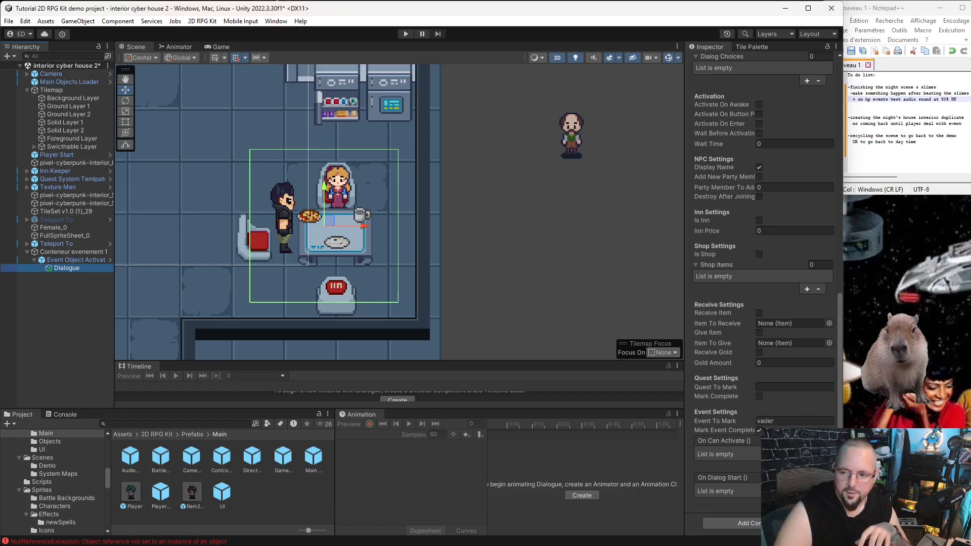
# Examine the room layout around the dialogue zone, the blocked exit and the teleport with the Event Object Activator selected
pyautogui.click(87, 259)
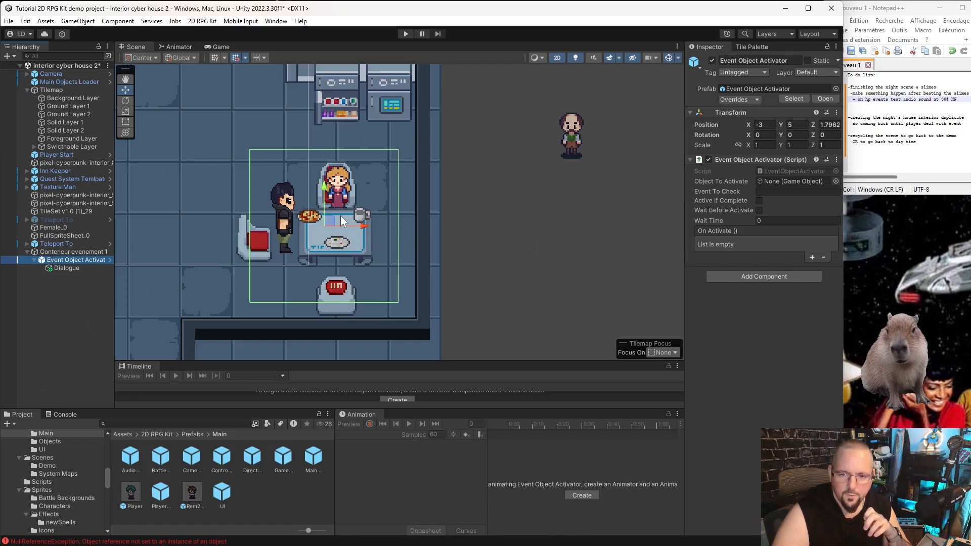
pyautogui.scroll(-5, 169, 288)
pyautogui.moveTo(238, 328); pyautogui.dragTo(481, 238, button='middle')
pyautogui.scroll(3, 364, 246)
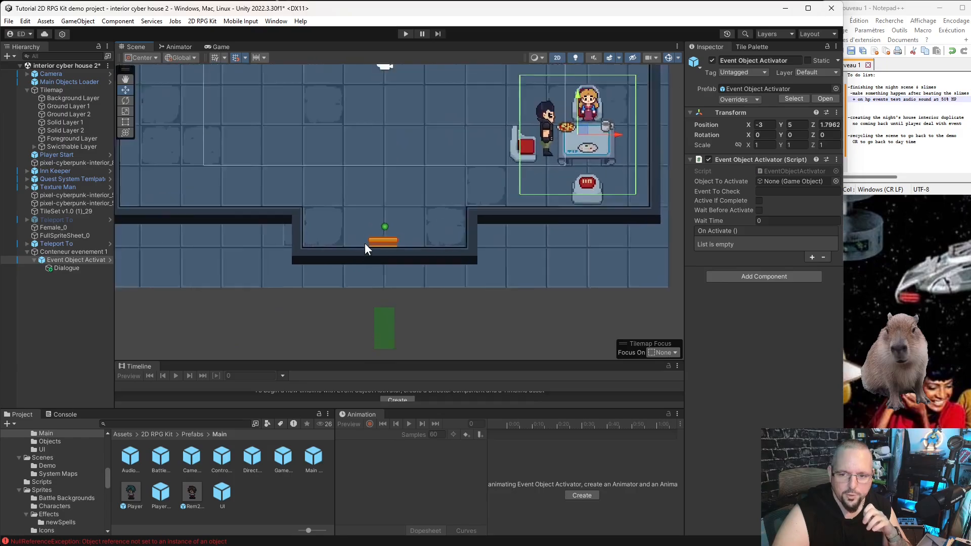
pyautogui.scroll(-4, 448, 268)
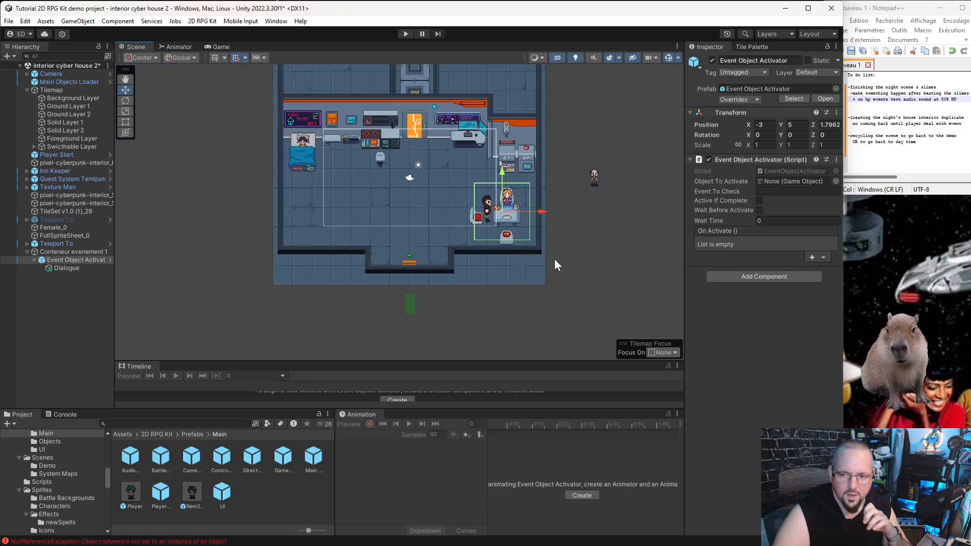
pyautogui.scroll(2, 555, 266)
pyautogui.scroll(2, 476, 261)
pyautogui.scroll(-2, 475, 268)
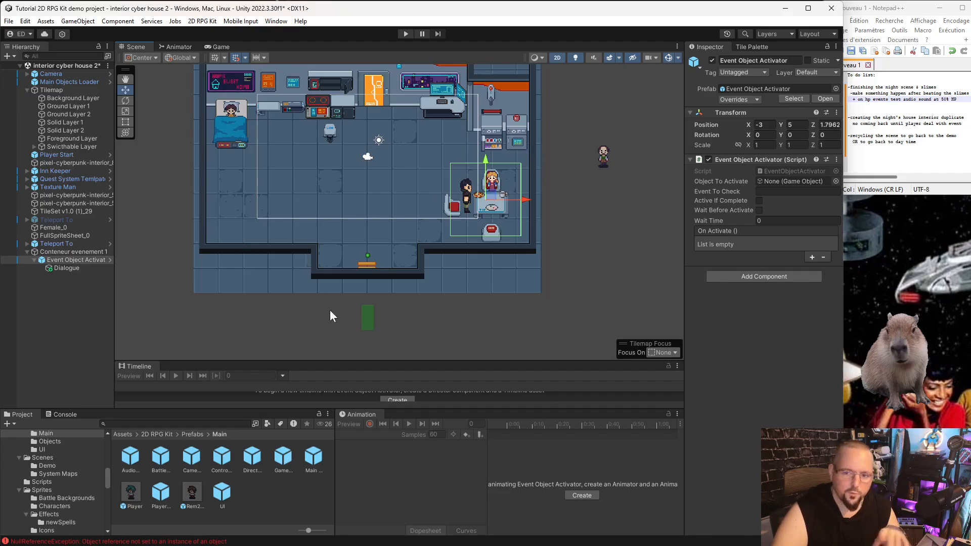
pyautogui.scroll(8, 493, 232)
pyautogui.scroll(-9, 481, 165)
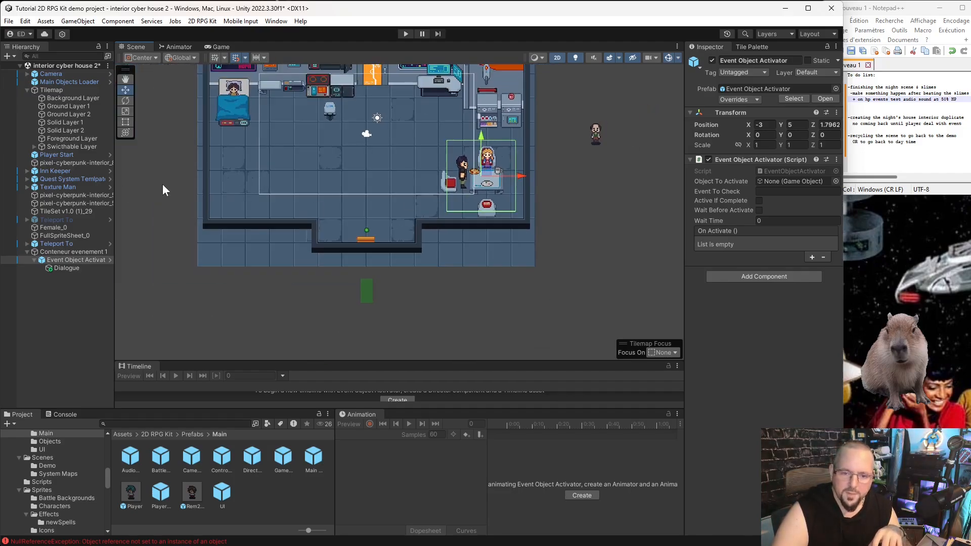
# Make the Event Object Activator check the vader event named in the Dialogue's settings and turn on Active If Complete
pyautogui.click(69, 268)
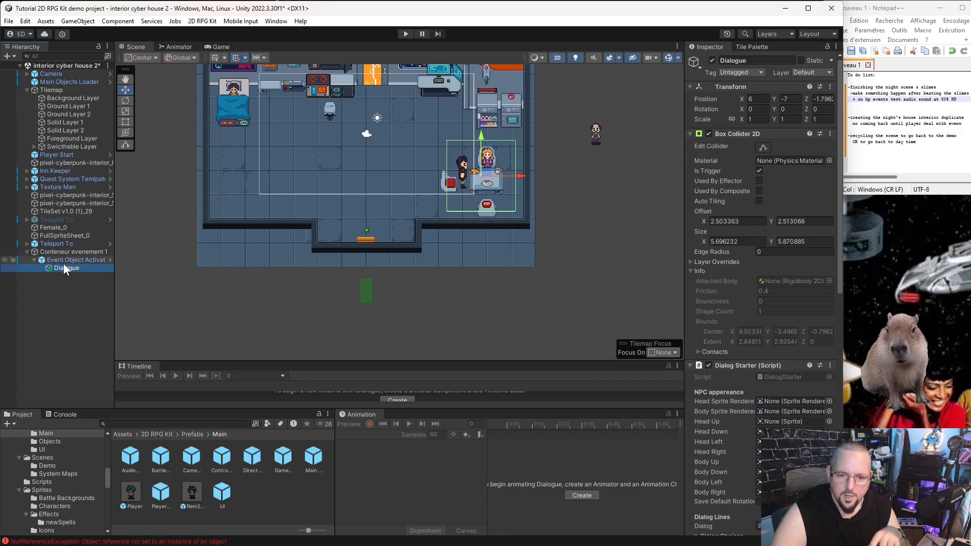
pyautogui.click(63, 263)
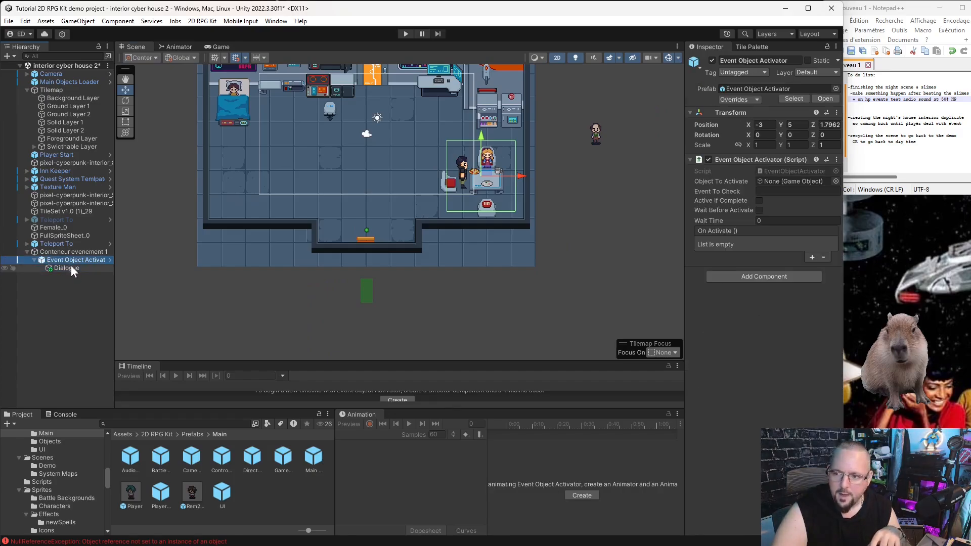
pyautogui.click(71, 268)
pyautogui.scroll(-15, 787, 275)
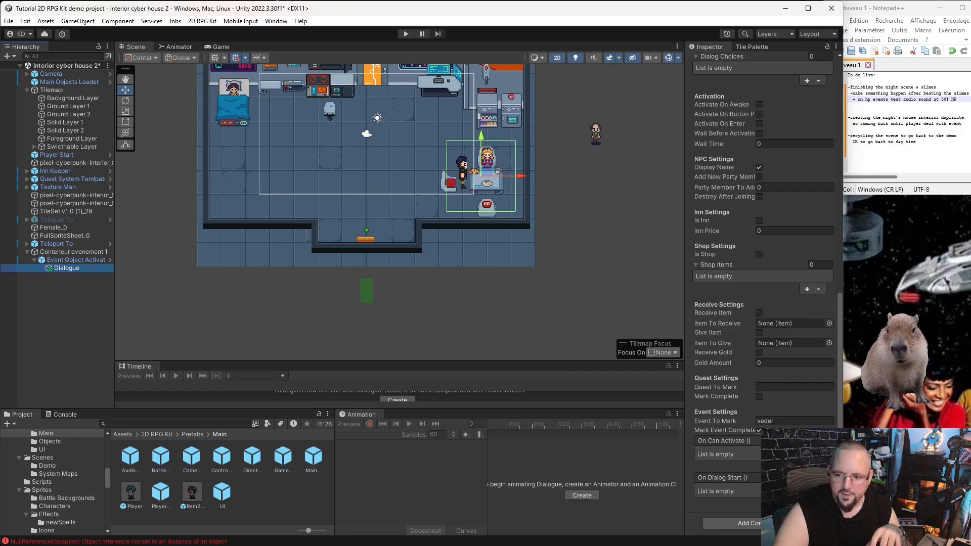
pyautogui.click(72, 260)
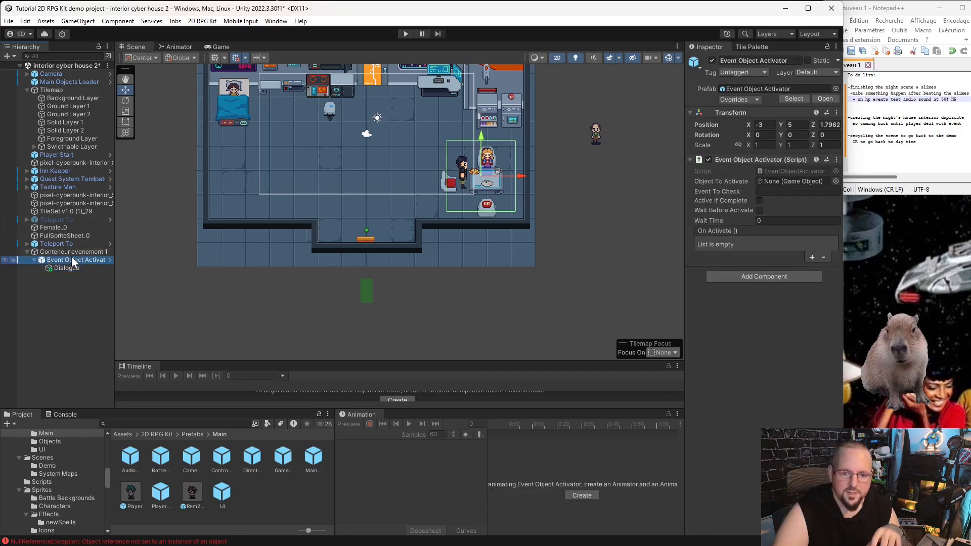
pyautogui.click(781, 191)
pyautogui.write('vader')
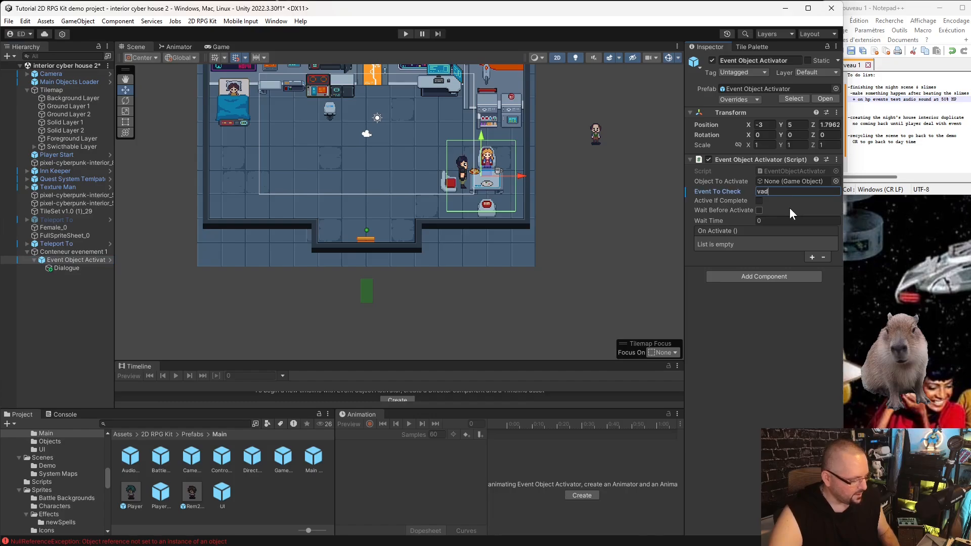
pyautogui.click(759, 201)
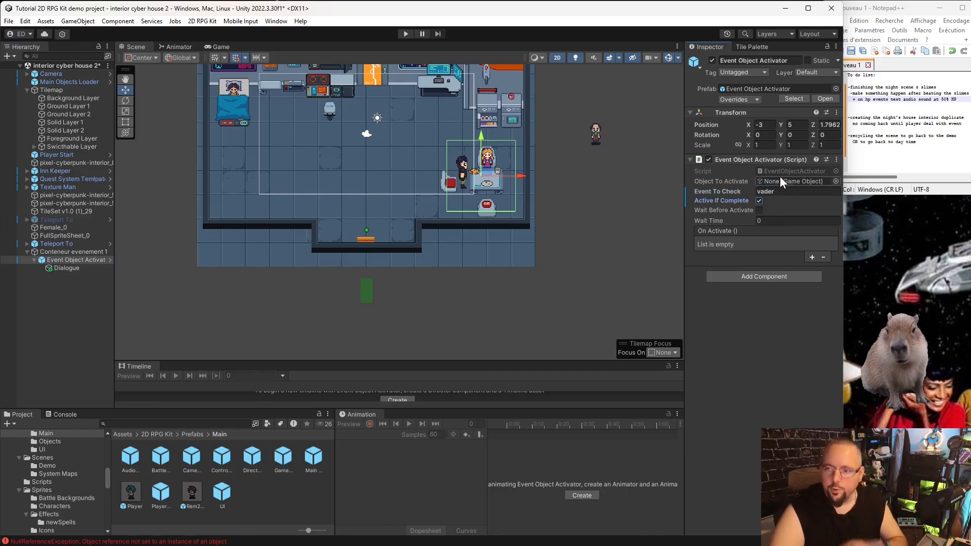
# Deactivate the Teleport To below the exit and assign it as the Event Object Activator's object to activate
pyautogui.click(365, 292)
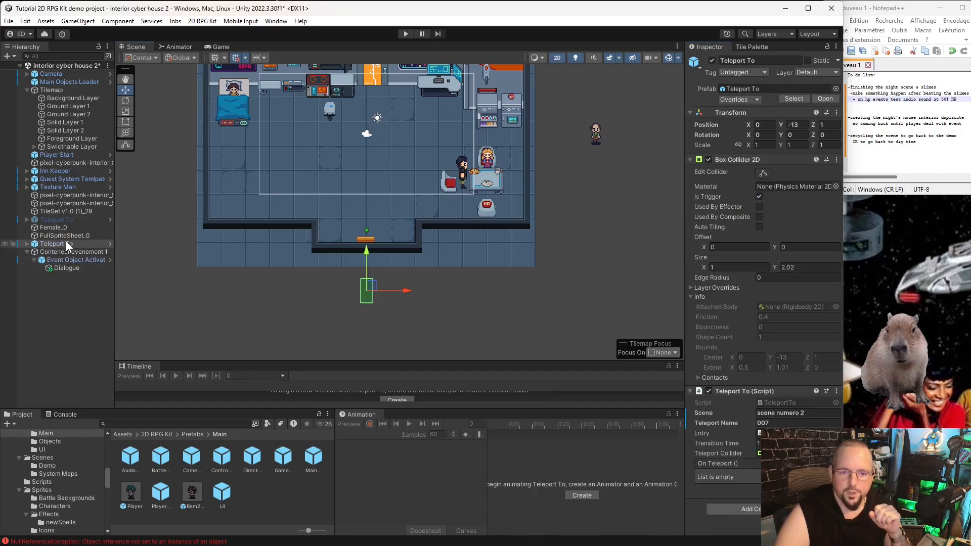
pyautogui.click(712, 60)
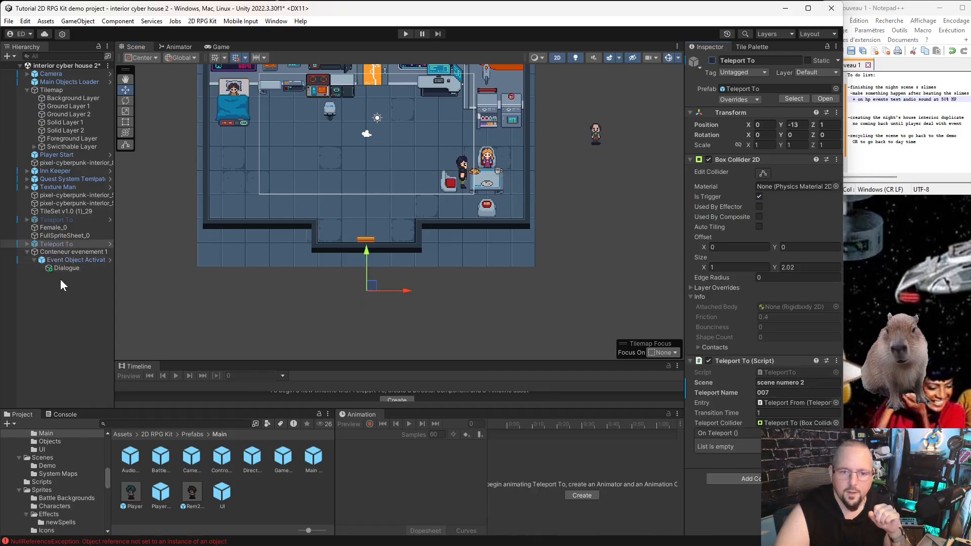
pyautogui.click(65, 260)
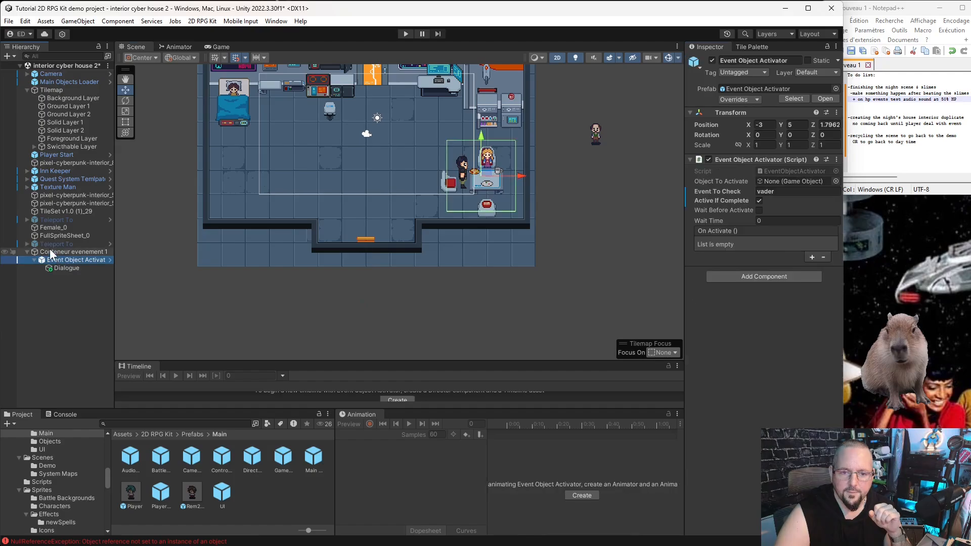
pyautogui.click(773, 181)
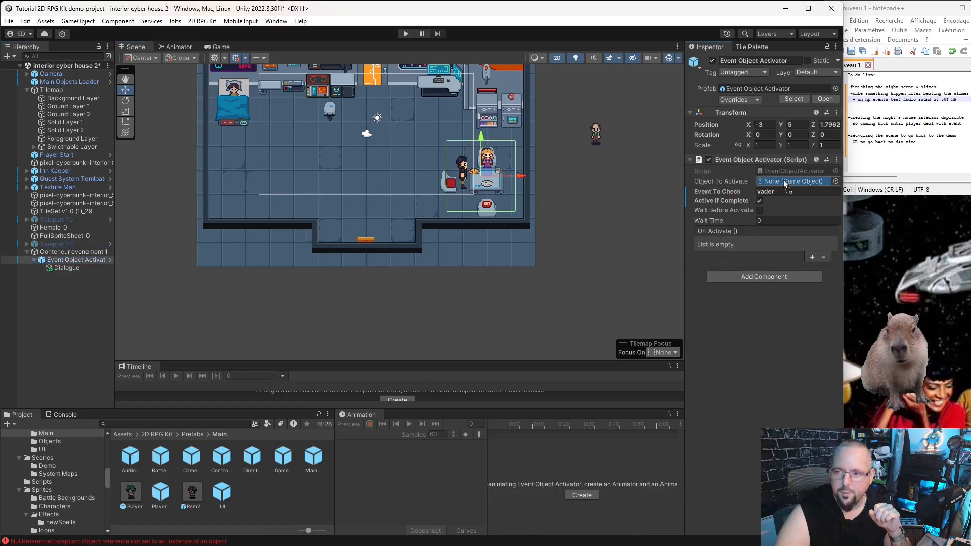
pyautogui.moveTo(785, 183); pyautogui.dragTo(785, 183)
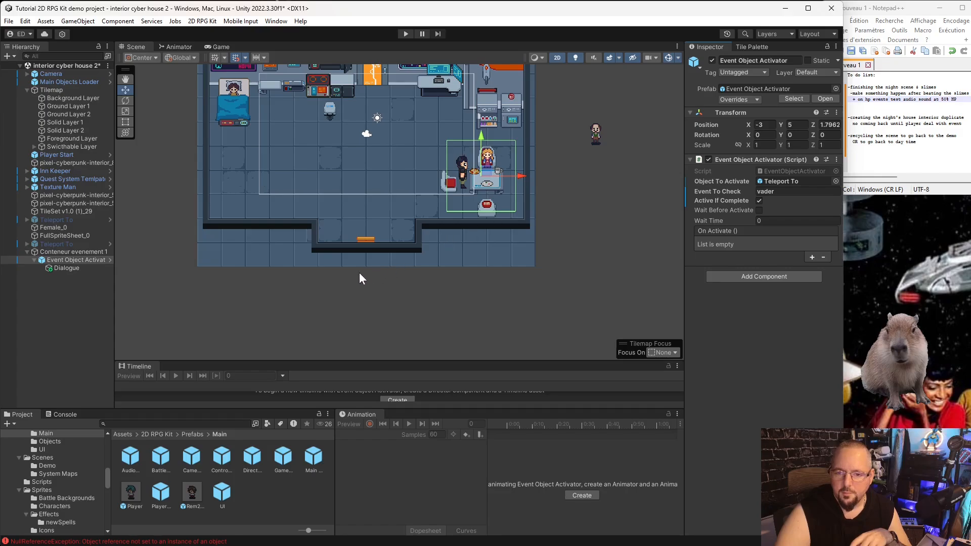
# Reactivate the Teleport To below the exit and extend its box collider over the doorway to about 1.96 by 6.71
pyautogui.click(56, 245)
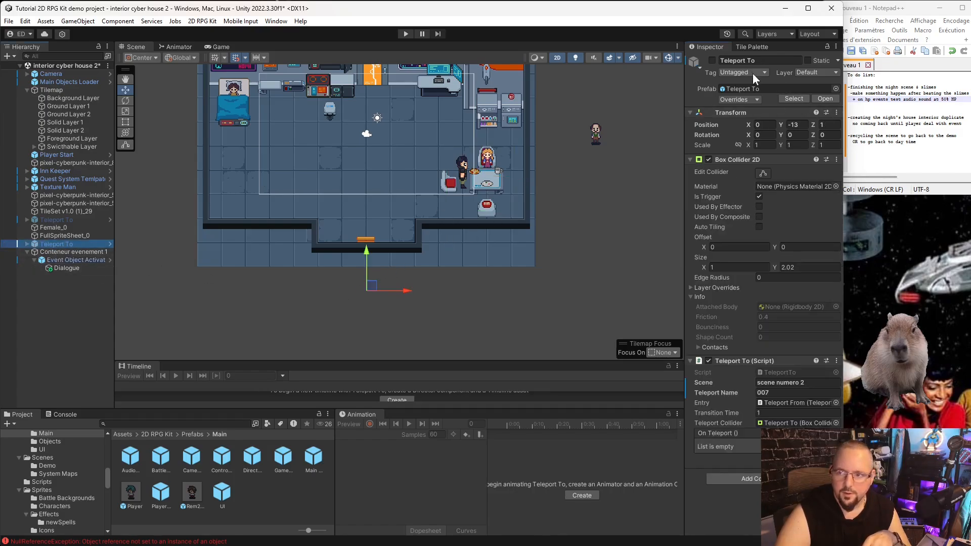
pyautogui.click(712, 60)
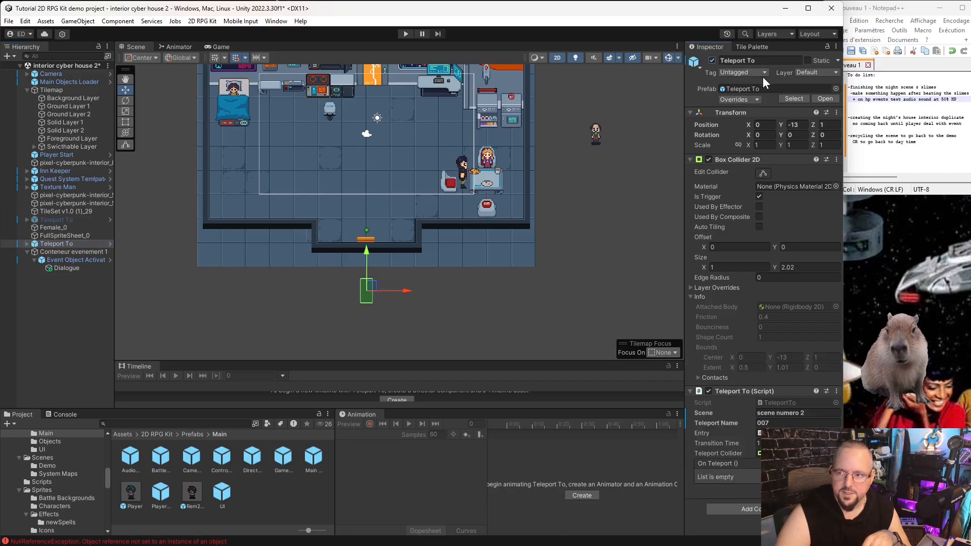
pyautogui.click(764, 173)
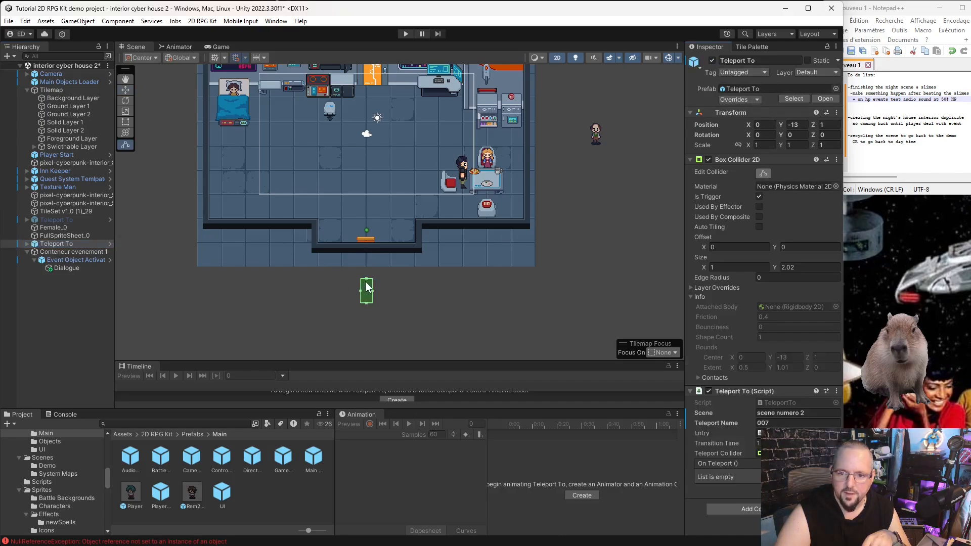
pyautogui.moveTo(367, 280); pyautogui.dragTo(386, 219)
pyautogui.moveTo(373, 260); pyautogui.dragTo(355, 259)
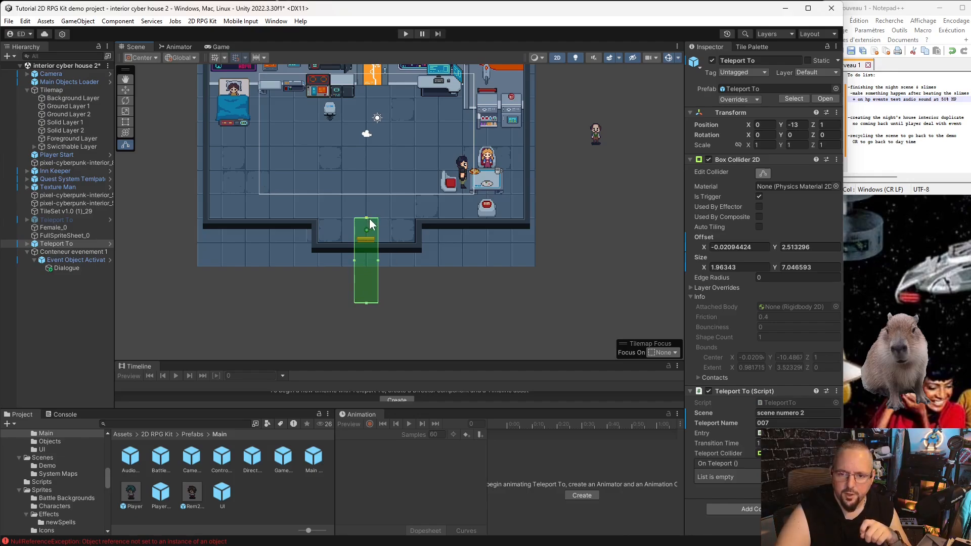
pyautogui.moveTo(370, 219); pyautogui.dragTo(370, 224)
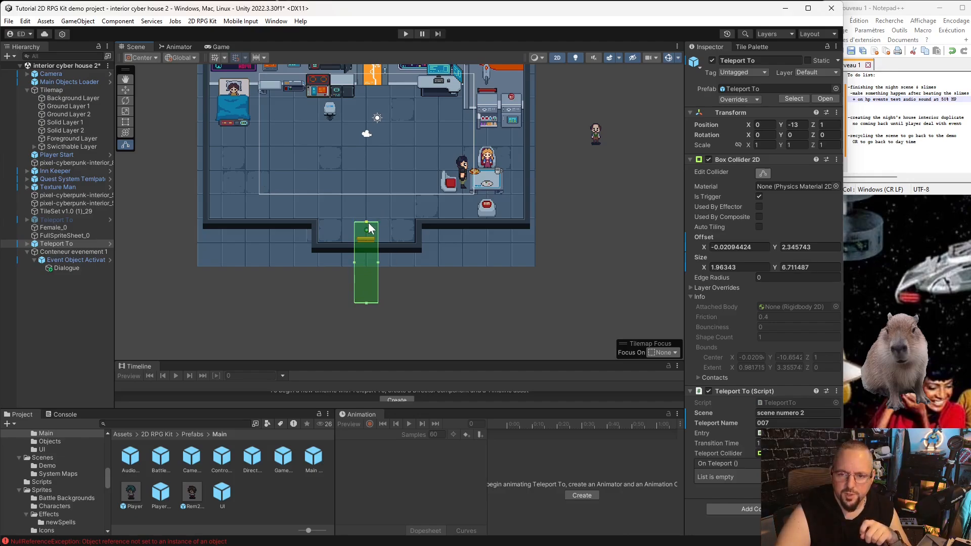
# Deactivate the Teleport To whose collider covers the doorway
pyautogui.click(69, 244)
pyautogui.click(713, 60)
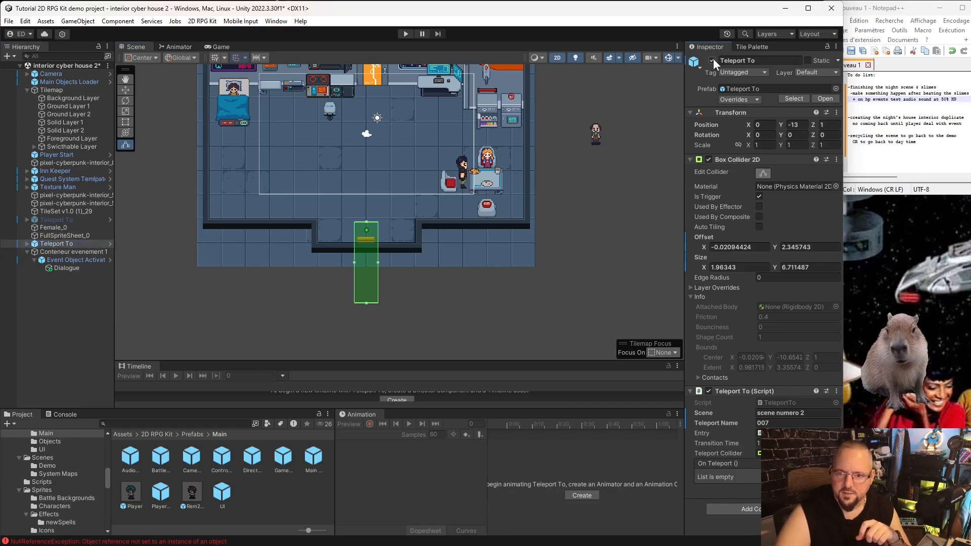
pyautogui.click(413, 293)
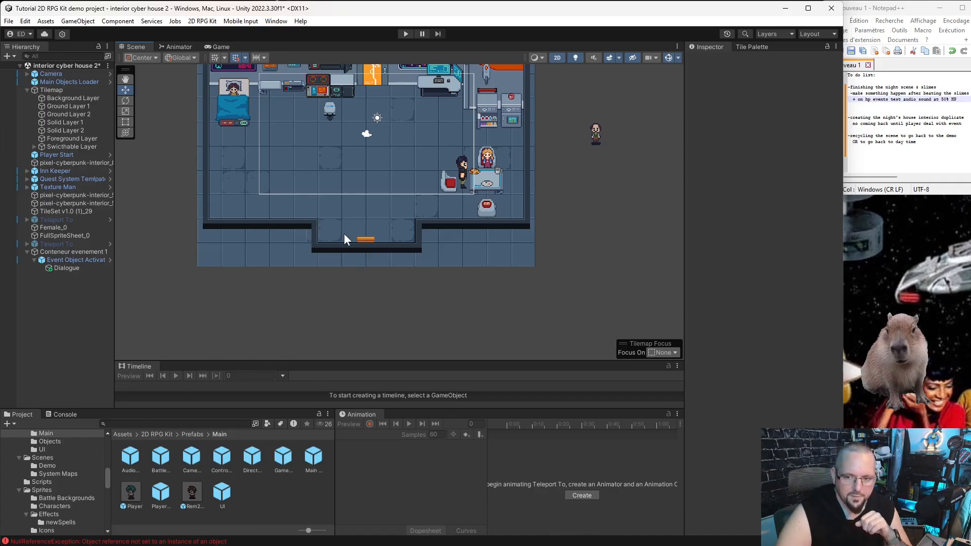
# Reactivate that Teleport To and shorten its collider so it lies entirely below the room
pyautogui.click(69, 245)
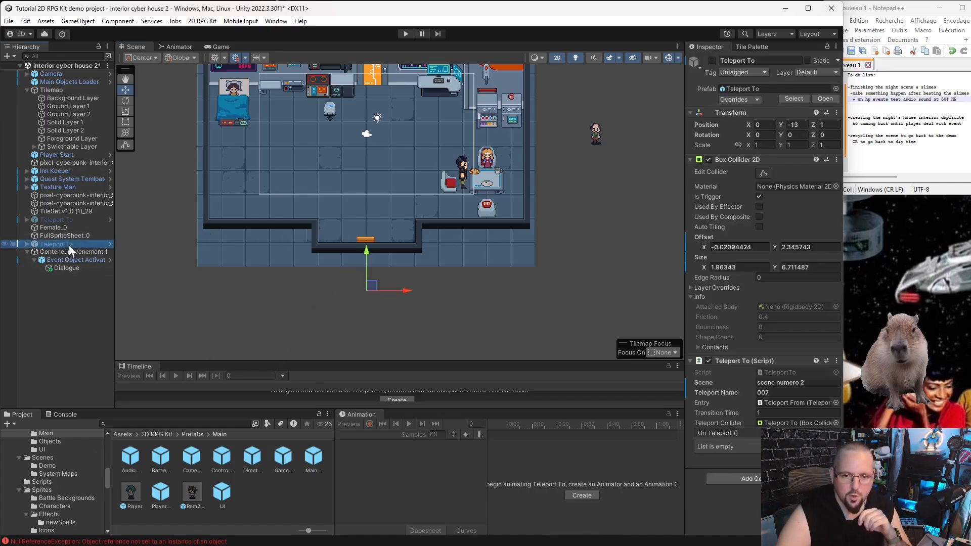
pyautogui.click(714, 60)
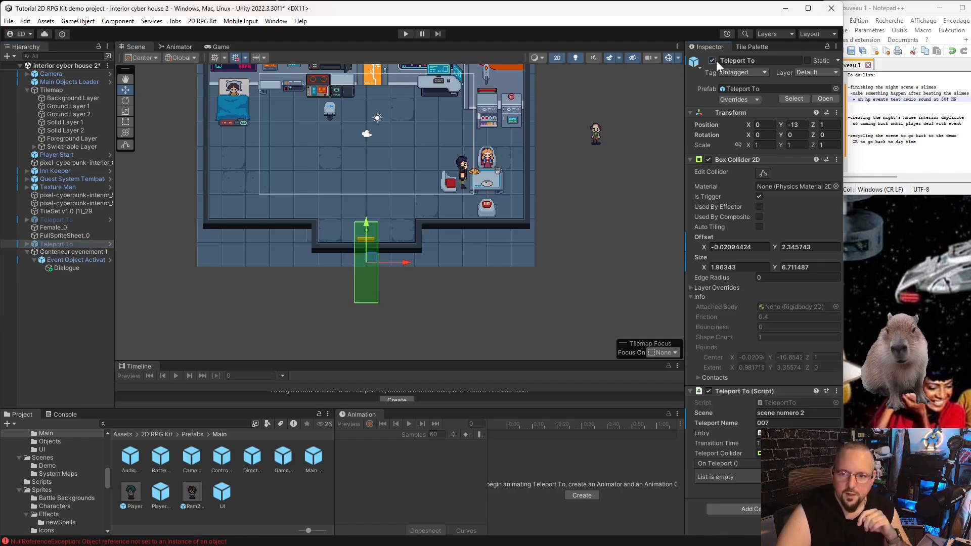
pyautogui.click(764, 173)
pyautogui.moveTo(365, 223); pyautogui.dragTo(369, 279)
pyautogui.click(413, 304)
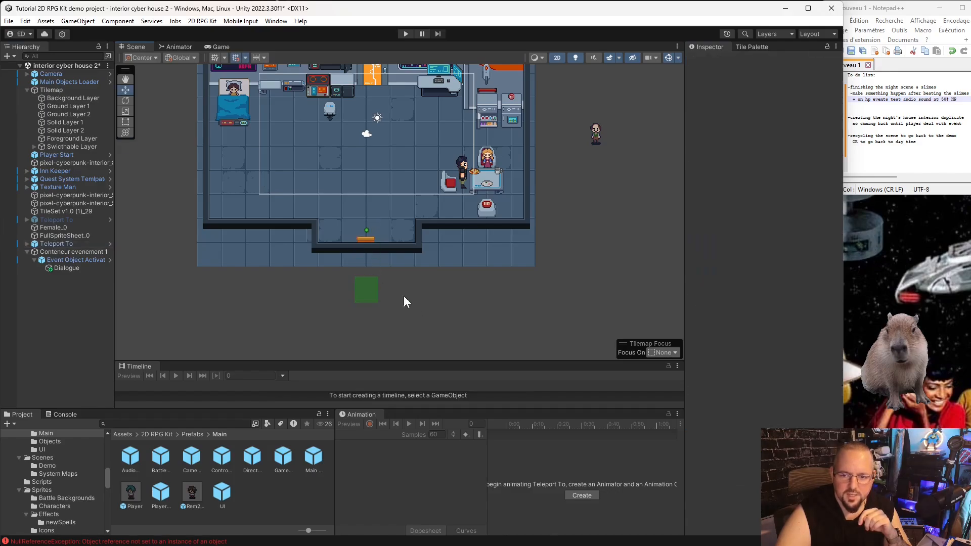
# Add a second 2D RPG Kit Teleport To at the doorway, X 0, Y -8, with its Teleport From point outside below the room
pyautogui.rightClick(60, 312)
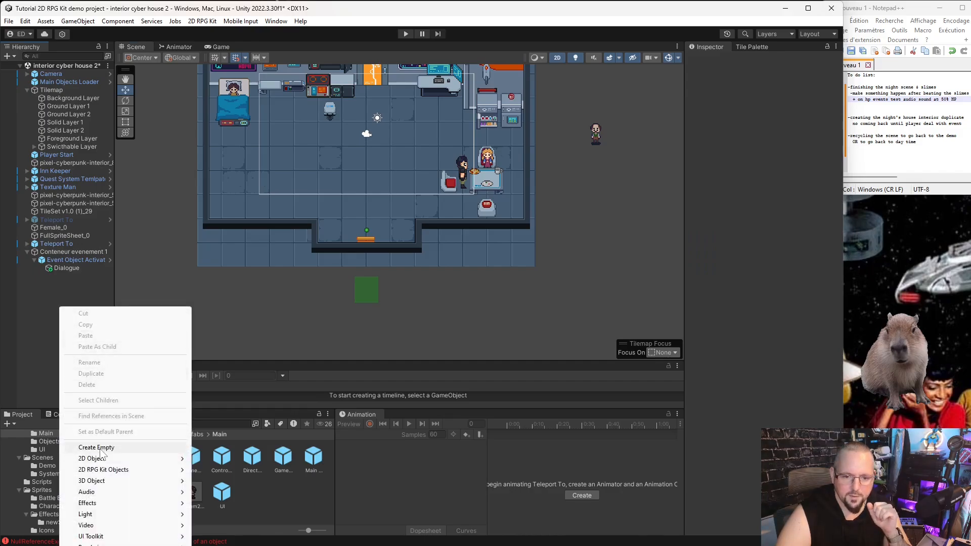
pyautogui.moveTo(117, 471)
pyautogui.click(223, 545)
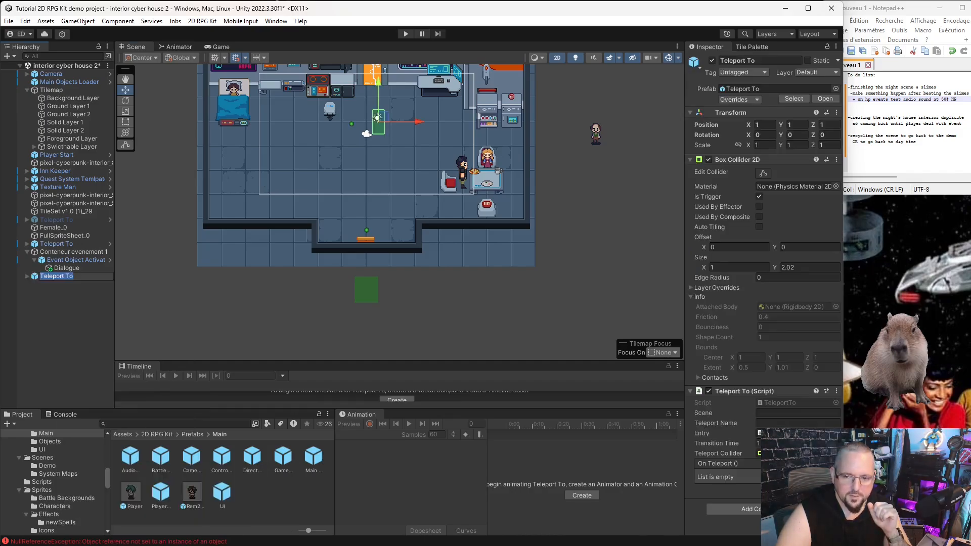
pyautogui.moveTo(394, 130); pyautogui.dragTo(407, 289)
pyautogui.click(340, 238)
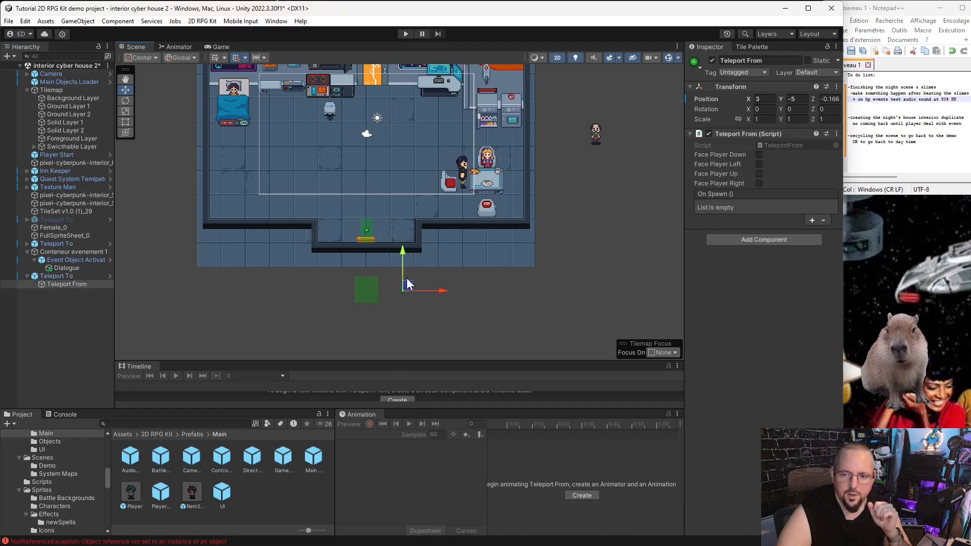
# Configure the doorway Teleport To with teleport name 111, scene Room and a transition time of 3
pyautogui.click(368, 229)
pyautogui.click(767, 423)
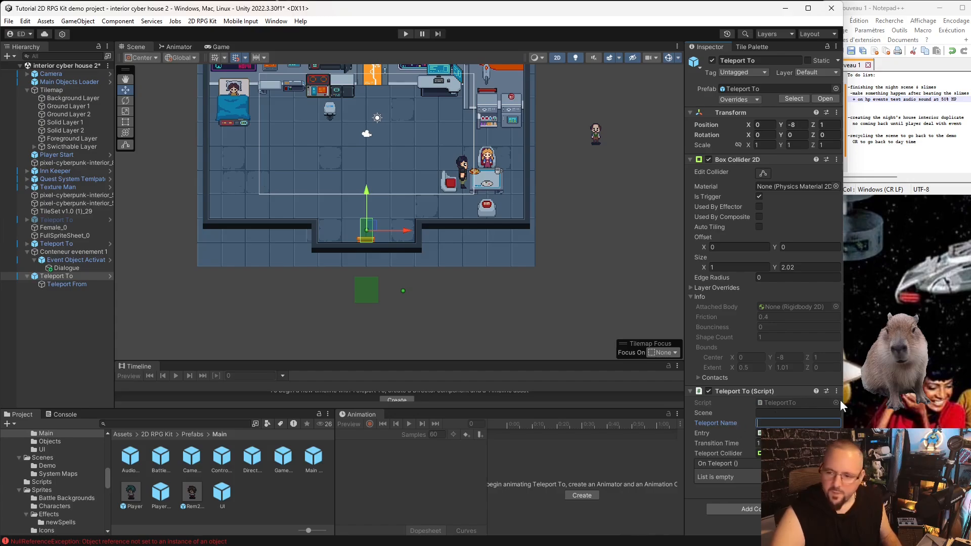
pyautogui.write('111')
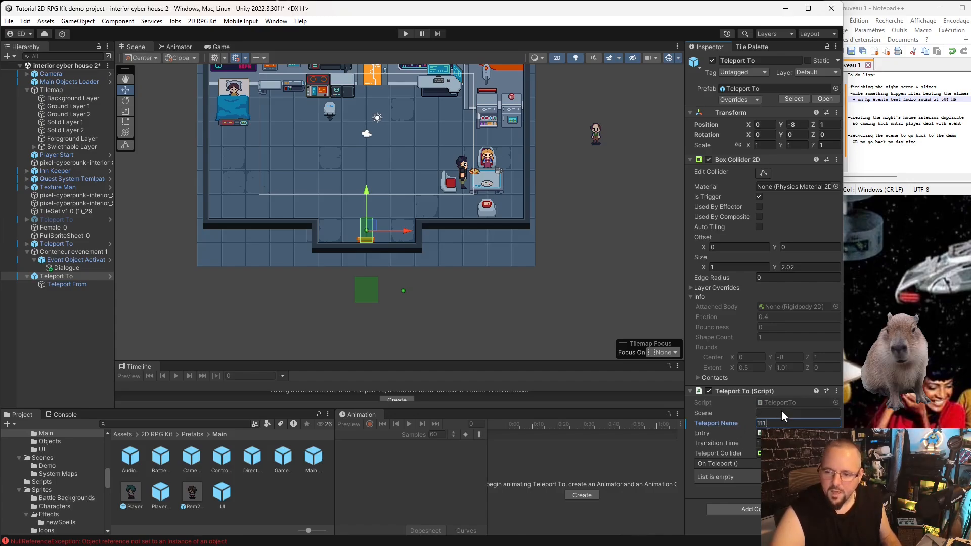
pyautogui.click(780, 413)
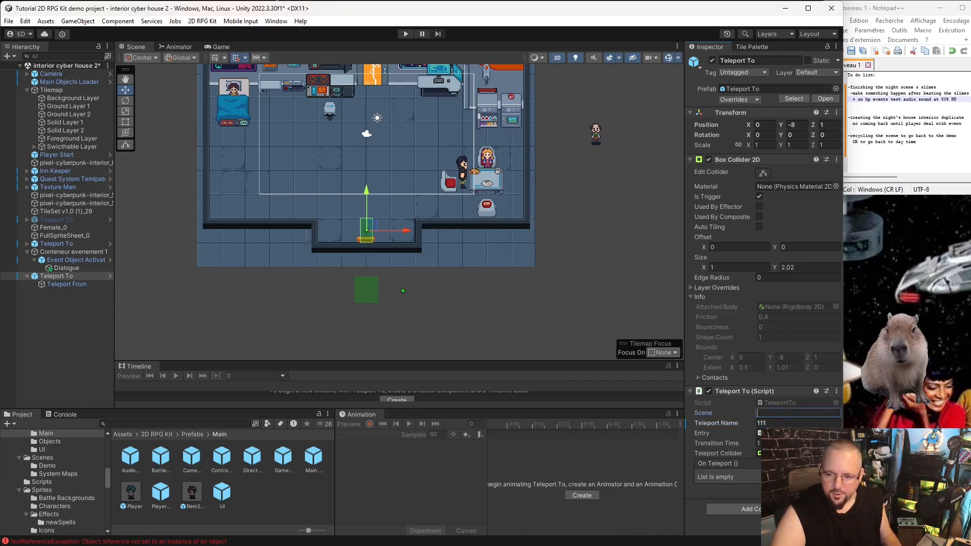
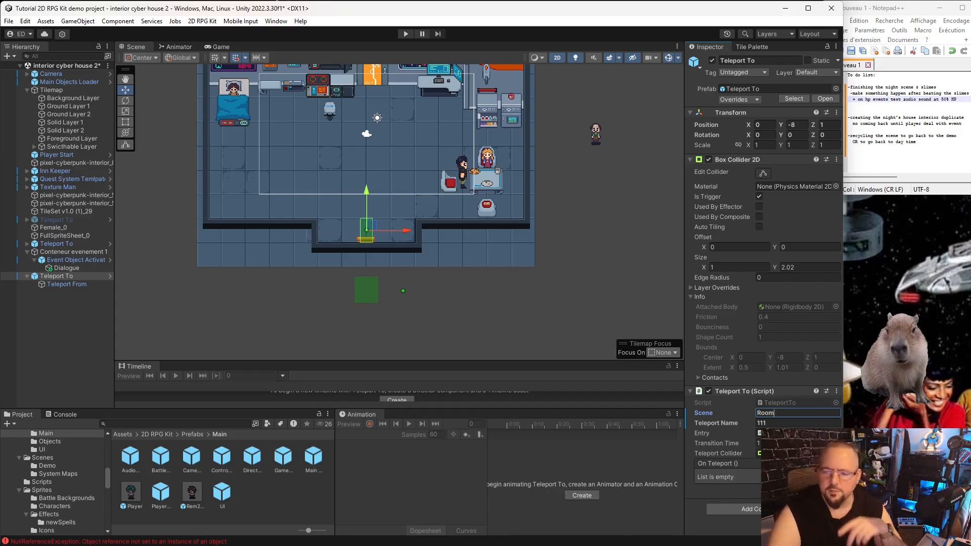
pyautogui.click(380, 480)
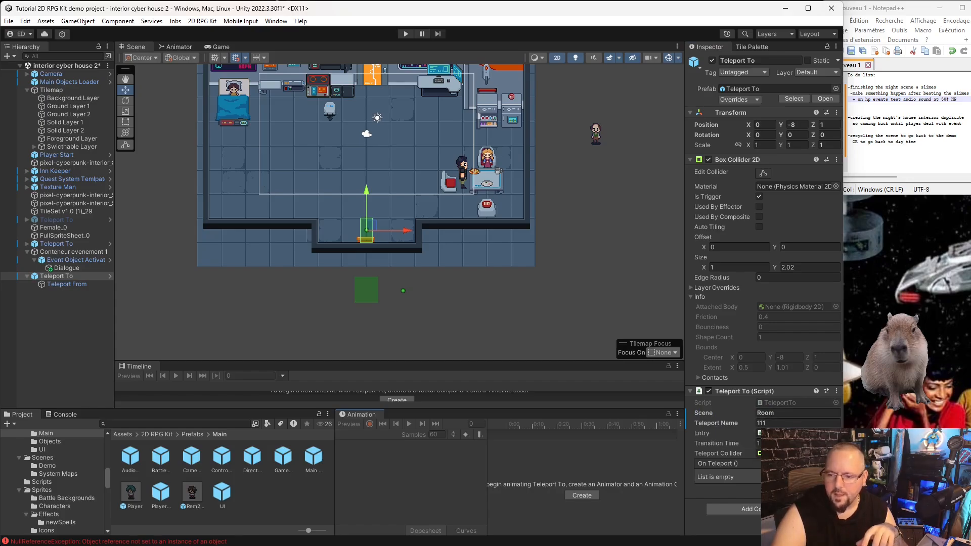
pyautogui.click(798, 443)
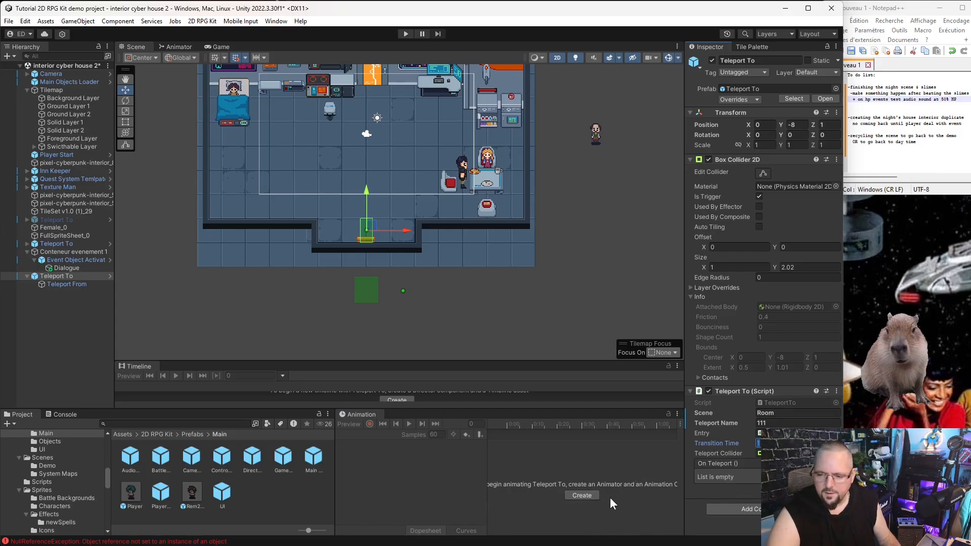
pyautogui.write('3')
pyautogui.press('Return')
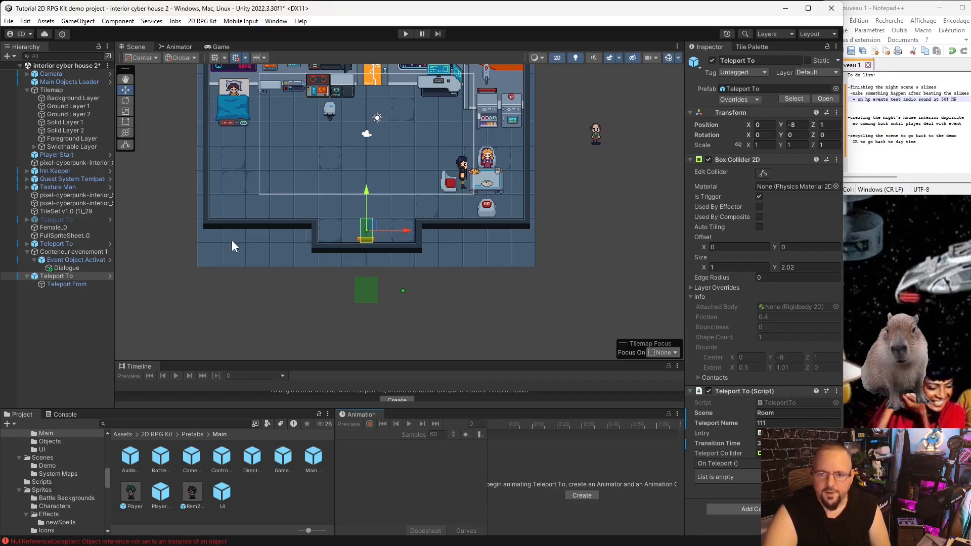
# Enlarge the doorway Teleport To's box collider over the middle of the room to about 7.62 by 12.95
pyautogui.click(763, 174)
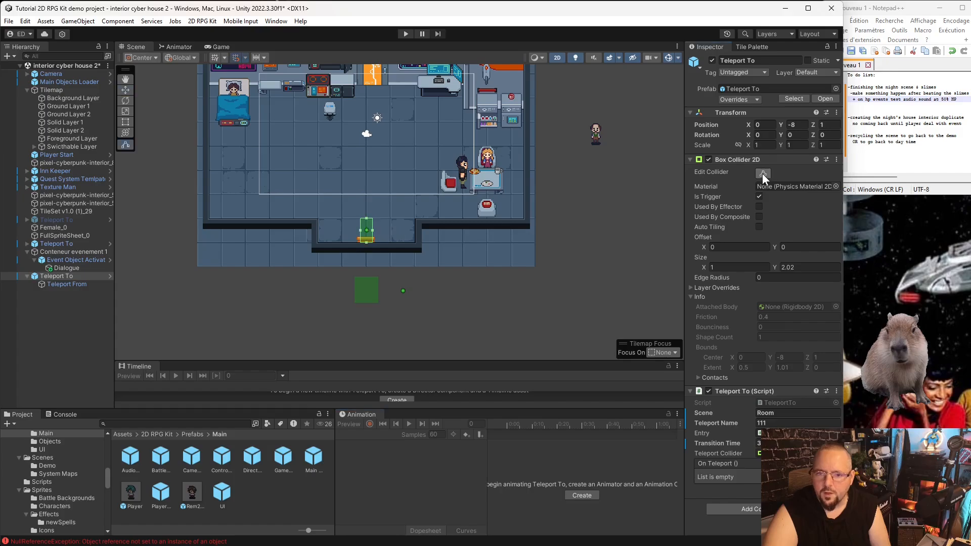
pyautogui.moveTo(372, 234); pyautogui.dragTo(391, 90)
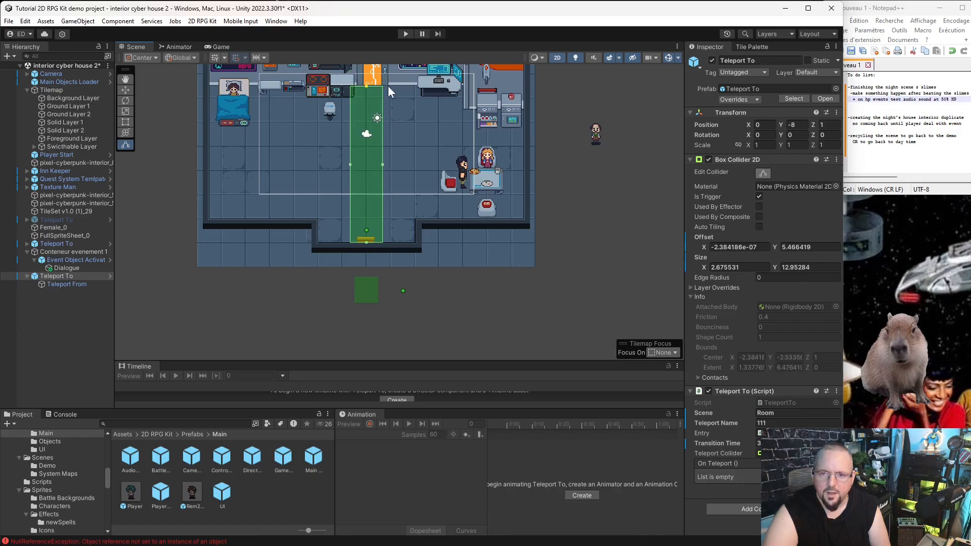
pyautogui.moveTo(383, 164); pyautogui.dragTo(412, 179)
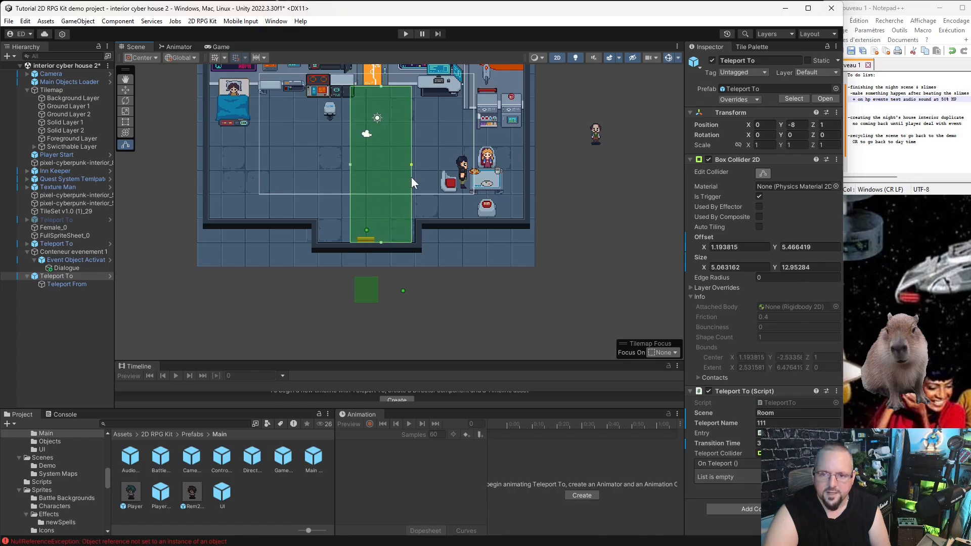
pyautogui.moveTo(350, 166); pyautogui.dragTo(319, 191)
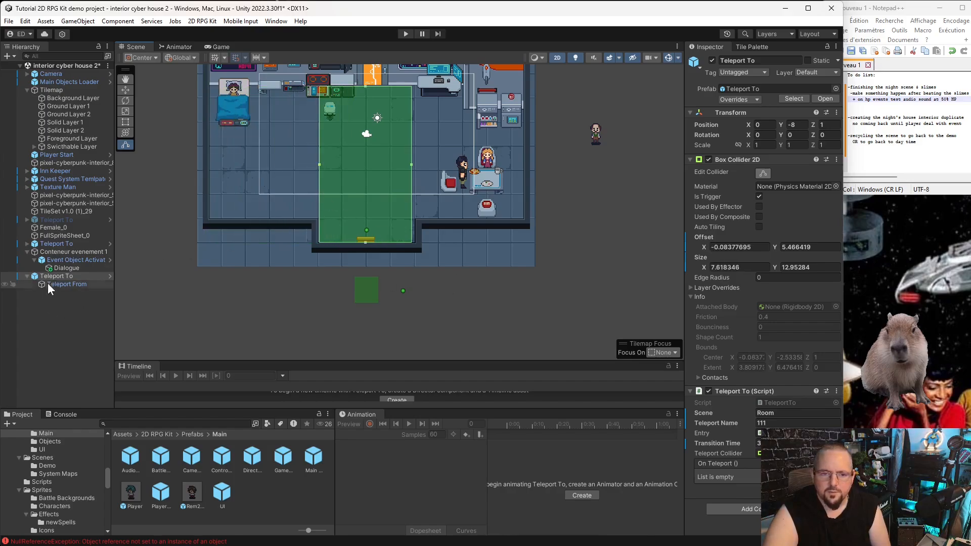
# Deactivate the doorway Teleport To and assign it as the Event Object Activator's Object To Activate
pyautogui.click(712, 60)
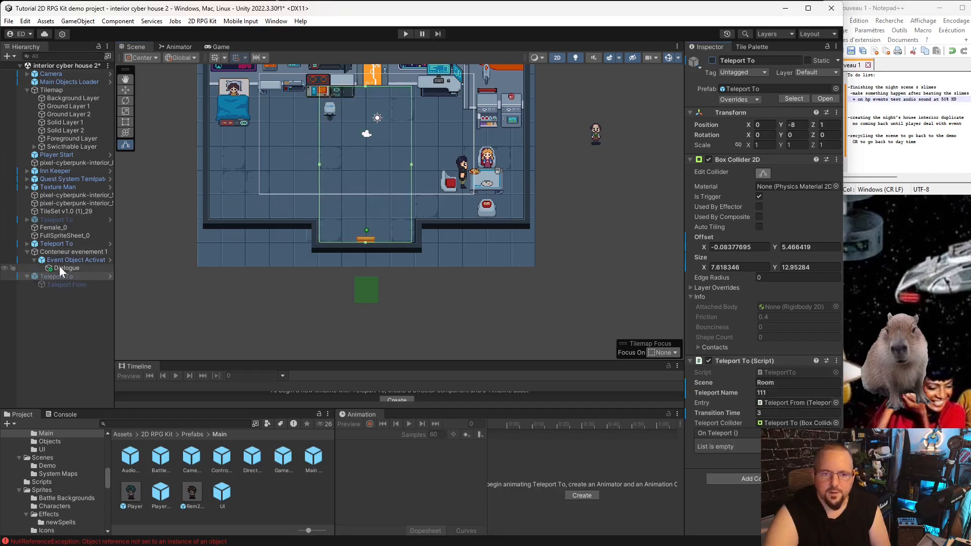
pyautogui.click(76, 260)
pyautogui.moveTo(63, 278); pyautogui.dragTo(797, 183)
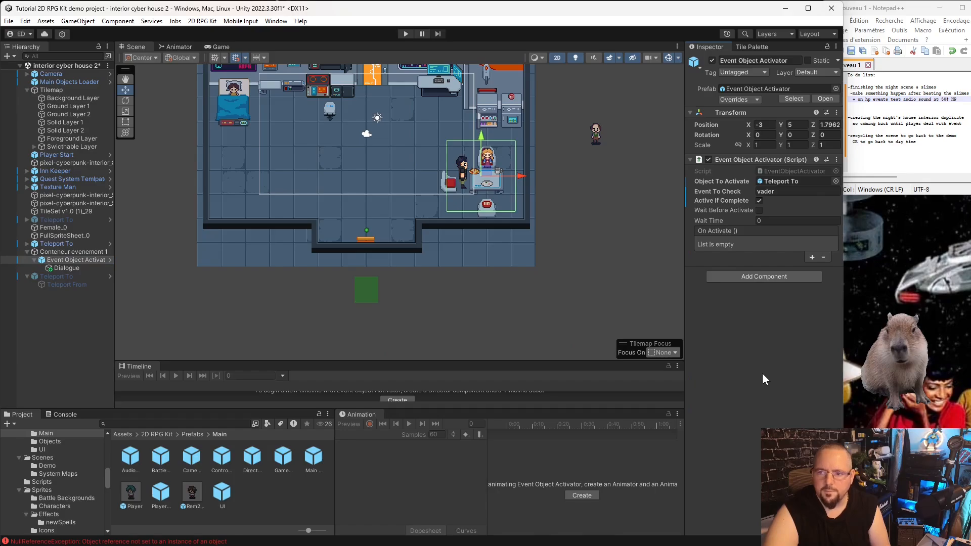
pyautogui.click(549, 340)
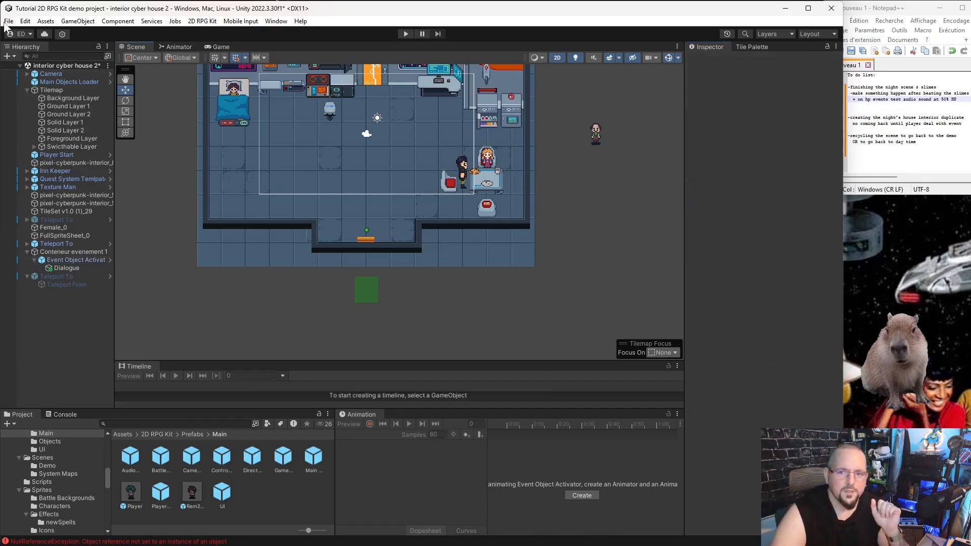
# Add a 2D RPG Kit Player Start above the doorway at X 0, Y -7, and save the scene
pyautogui.rightClick(59, 314)
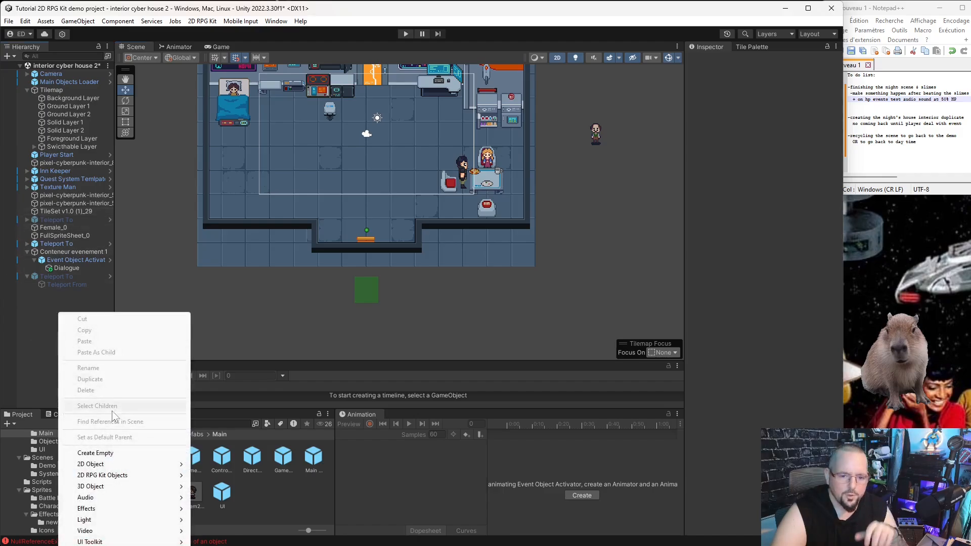
pyautogui.moveTo(127, 475)
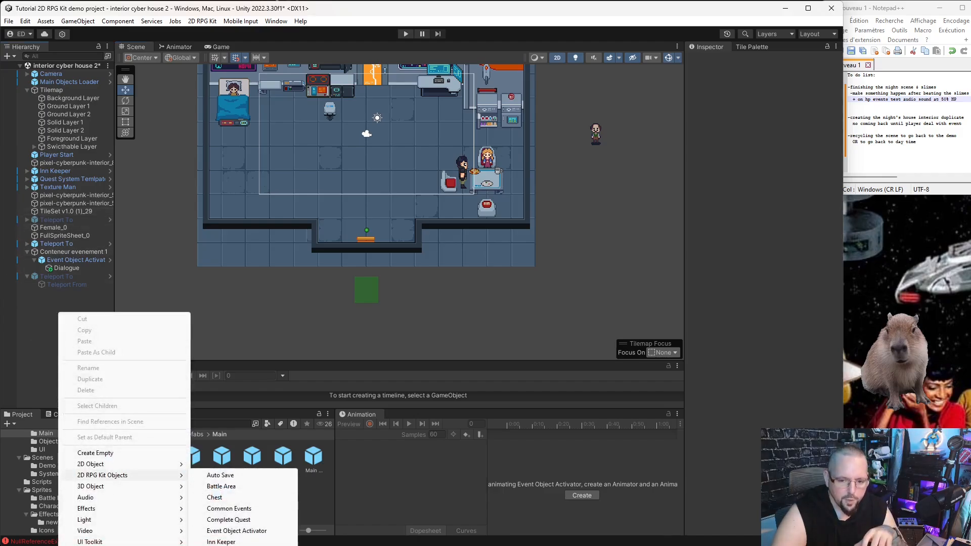
pyautogui.click(228, 545)
pyautogui.moveTo(387, 118); pyautogui.dragTo(374, 222)
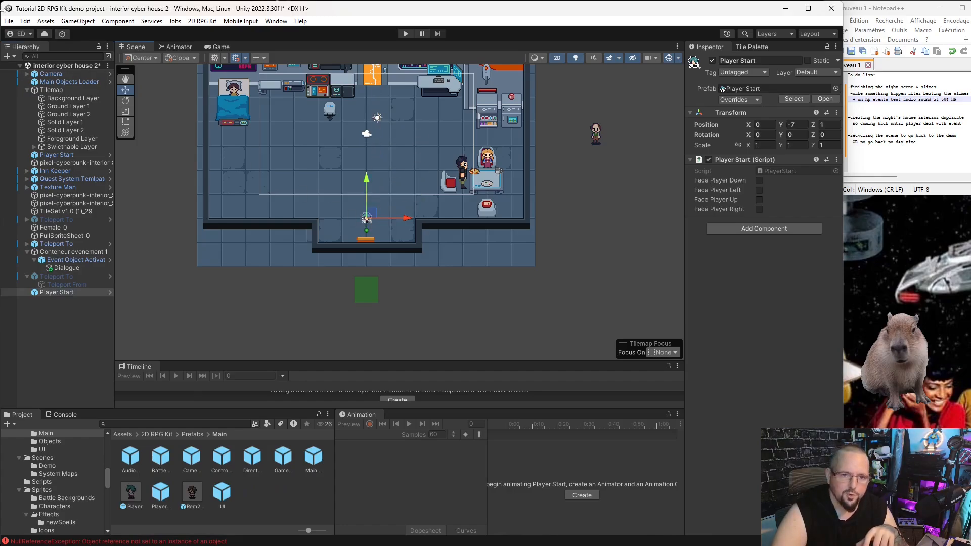
pyautogui.click(9, 21)
pyautogui.click(23, 71)
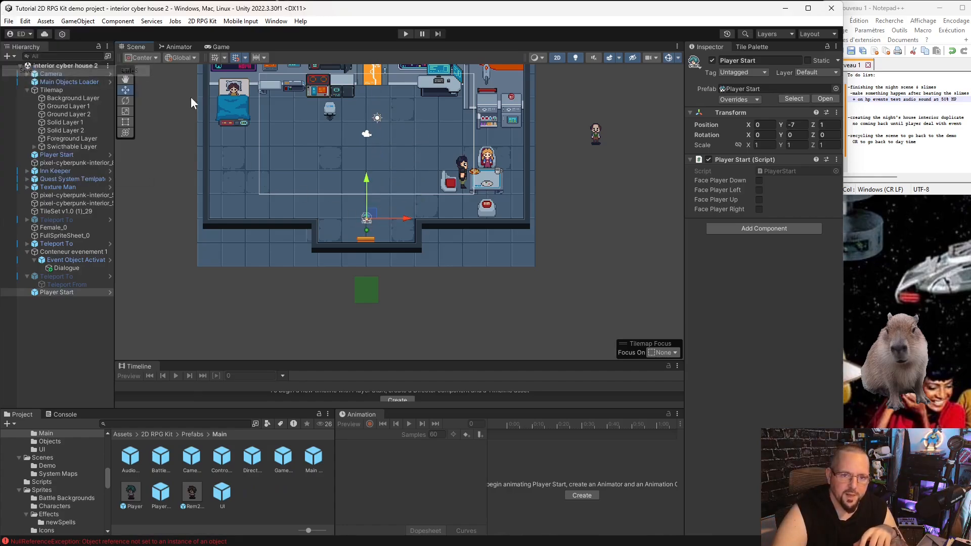
# Playtest the scene by walking to the dining table and advancing through the vader dialogue
pyautogui.click(406, 34)
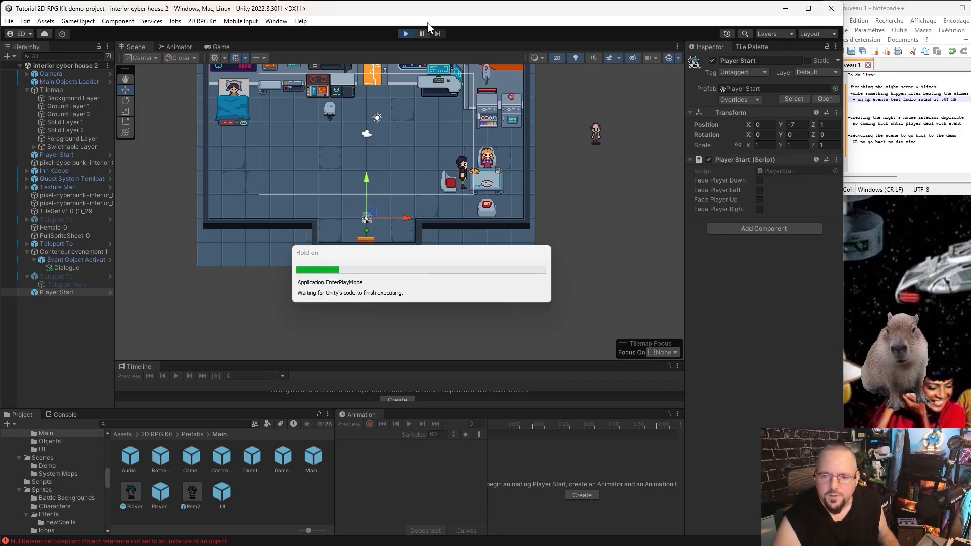
pyautogui.press('Up')
pyautogui.press('Right')
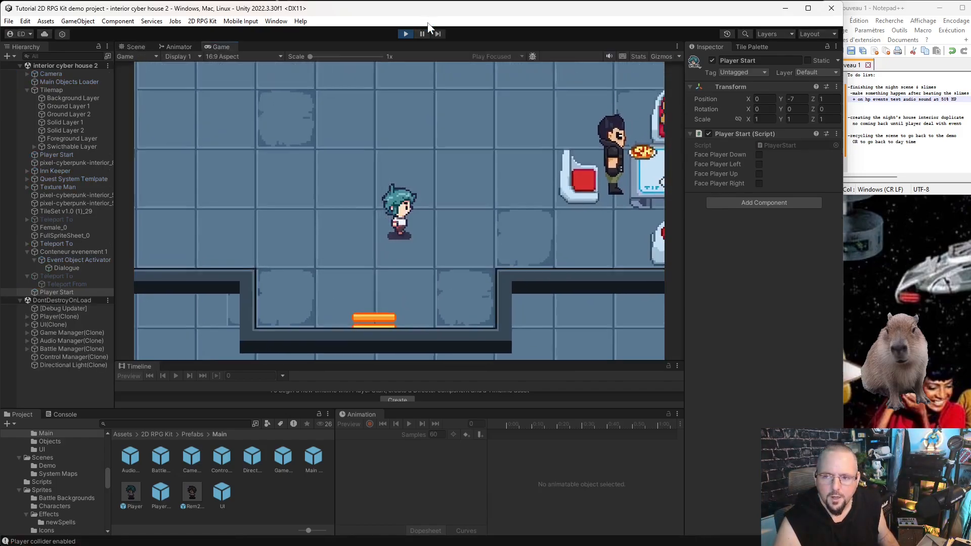
pyautogui.press('Up')
pyautogui.press('Right')
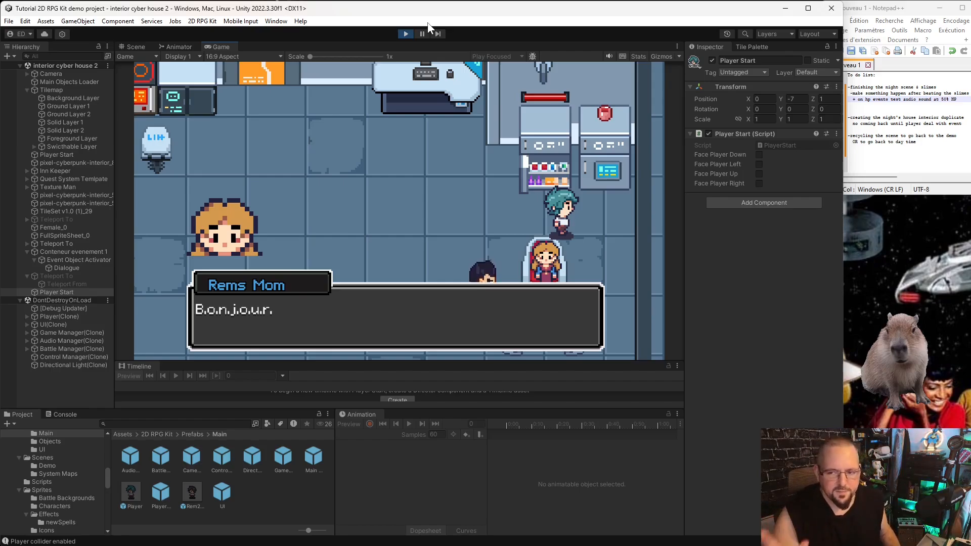
pyautogui.press('space')
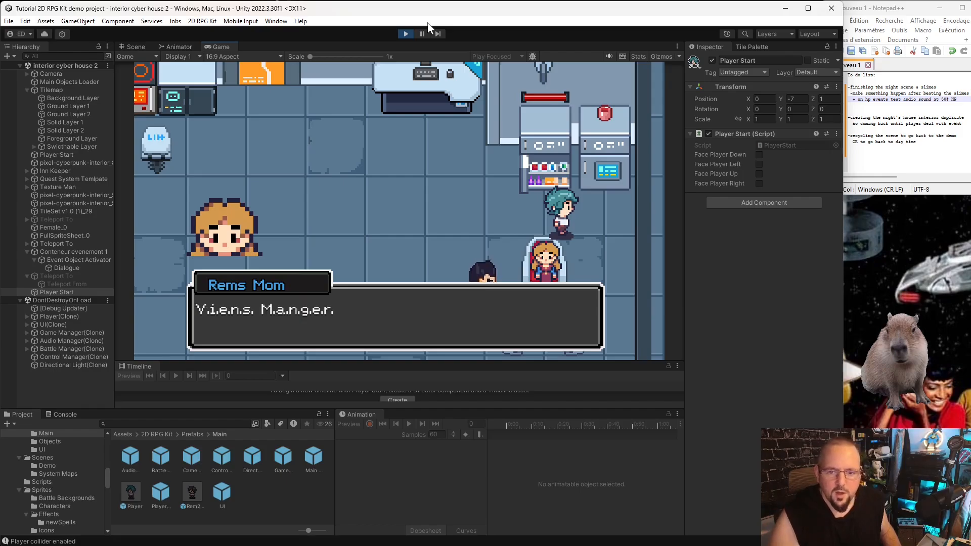
pyautogui.press('space')
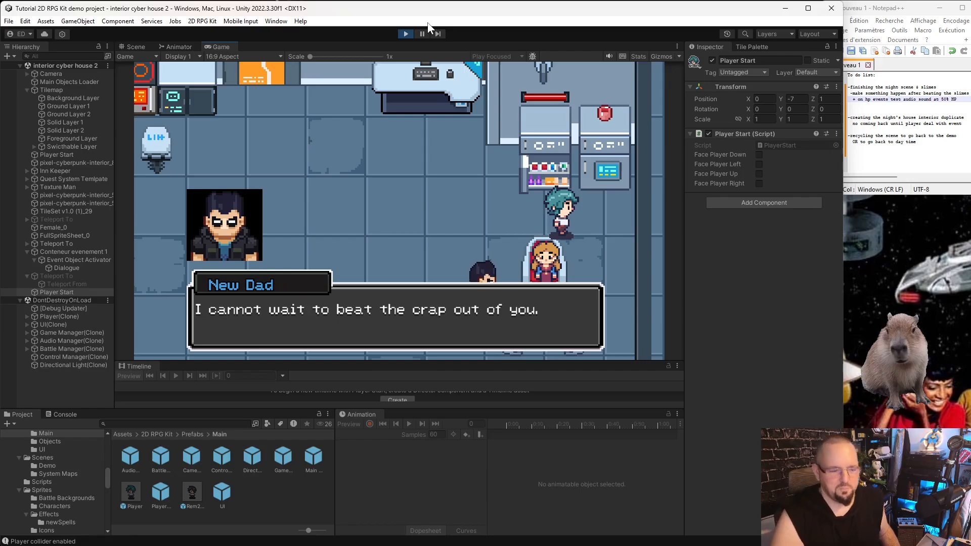
pyautogui.press('space')
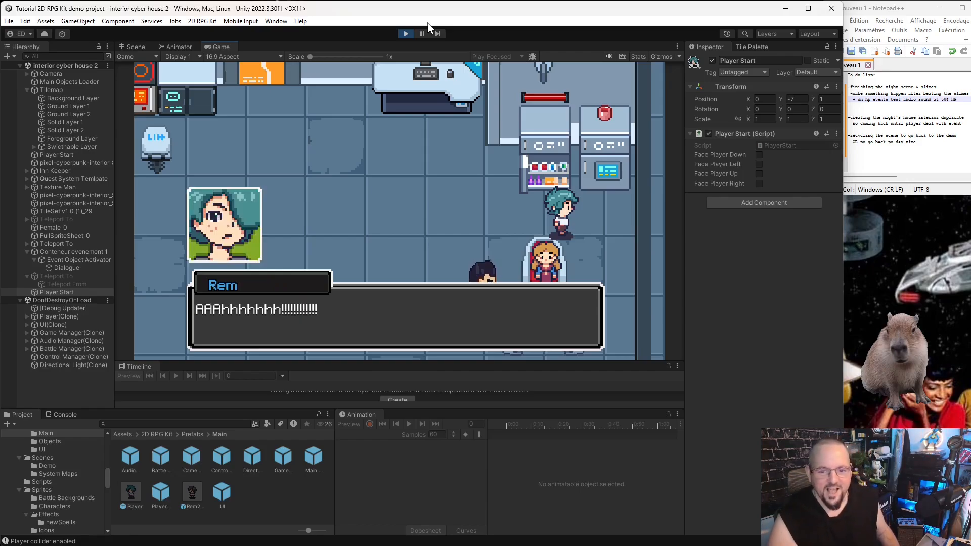
pyautogui.press('space')
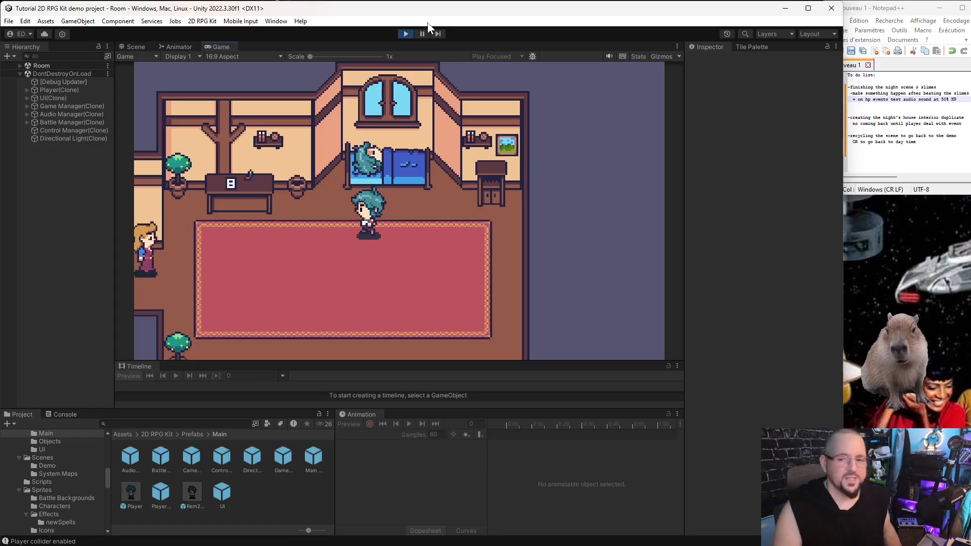
# Advance through the wake-up dialogue in the Room scene and end the playtest
pyautogui.press('space')
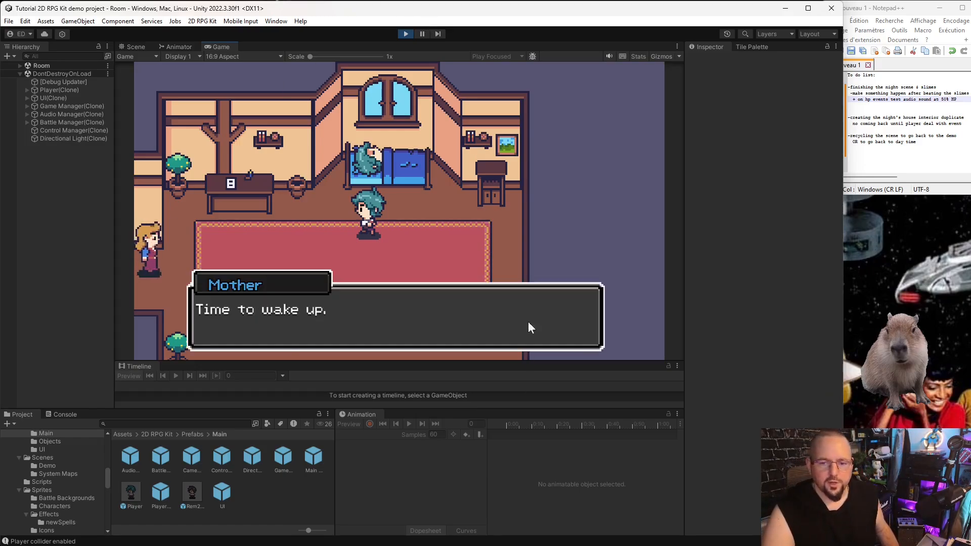
pyautogui.press('space')
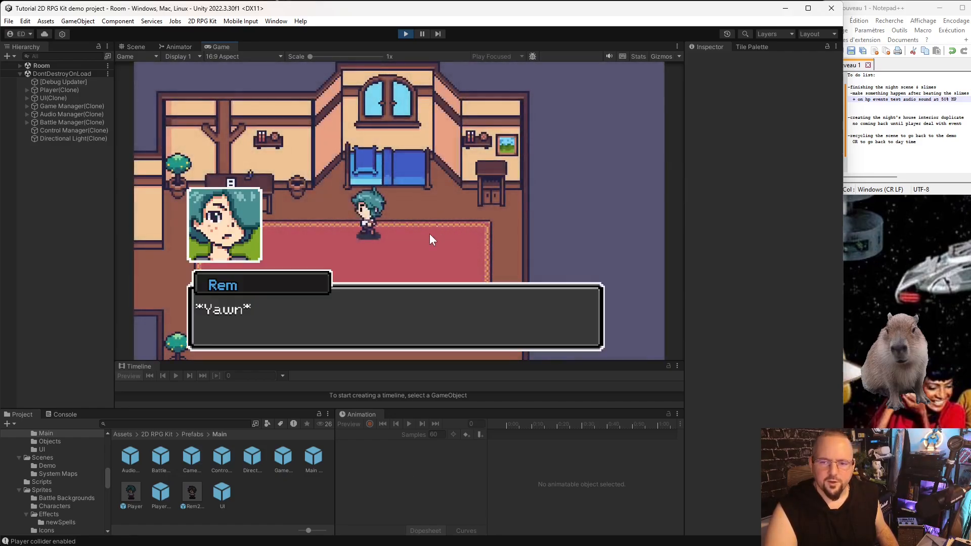
pyautogui.press('space')
pyautogui.press('space')
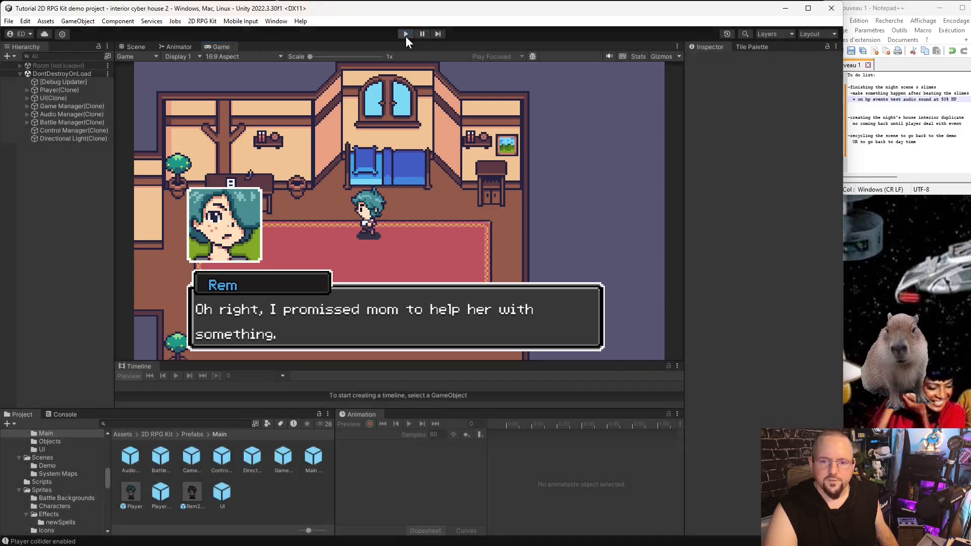
pyautogui.click(406, 34)
# Set the Order in Layer of the dark-haired man's sprite beside the table to 1
pyautogui.scroll(3, 501, 191)
pyautogui.moveTo(501, 227); pyautogui.dragTo(452, 243, button='middle')
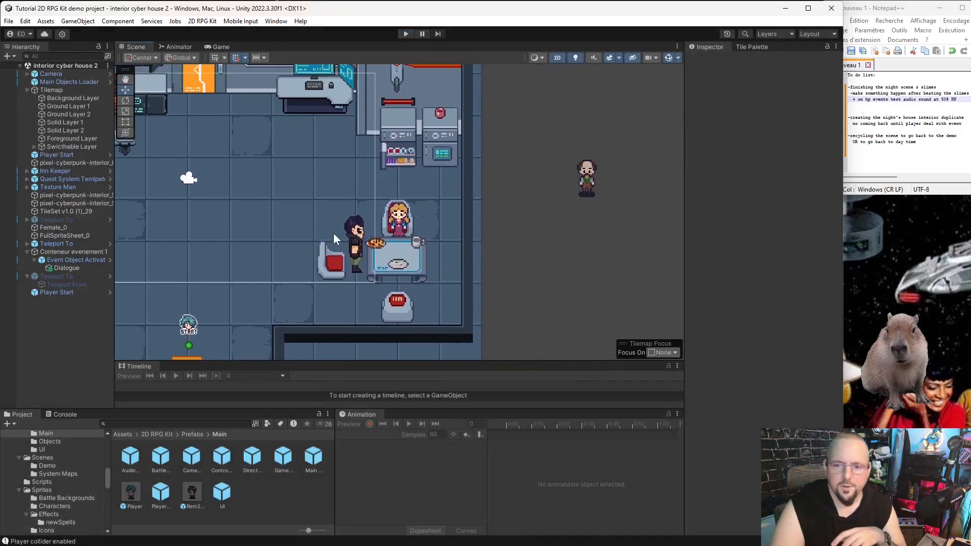
pyautogui.click(355, 237)
pyautogui.click(764, 238)
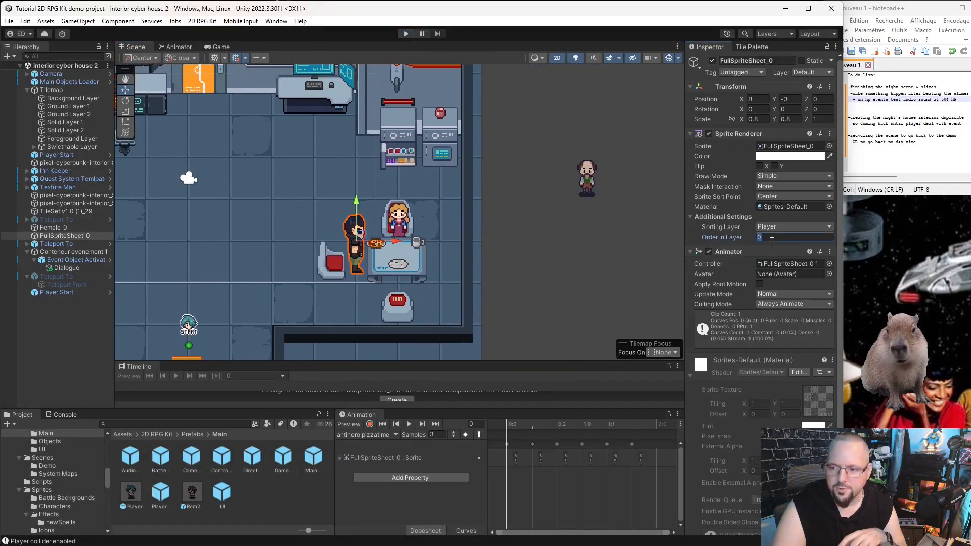
pyautogui.write('1')
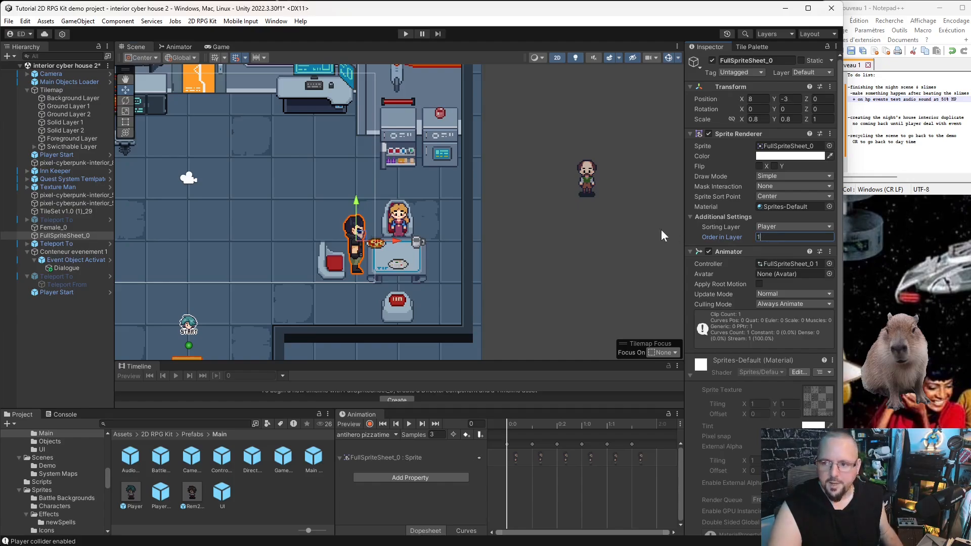
pyautogui.click(529, 239)
# Set the Order in Layer of the seated woman's sprite, Female_0, to 5
pyautogui.click(409, 227)
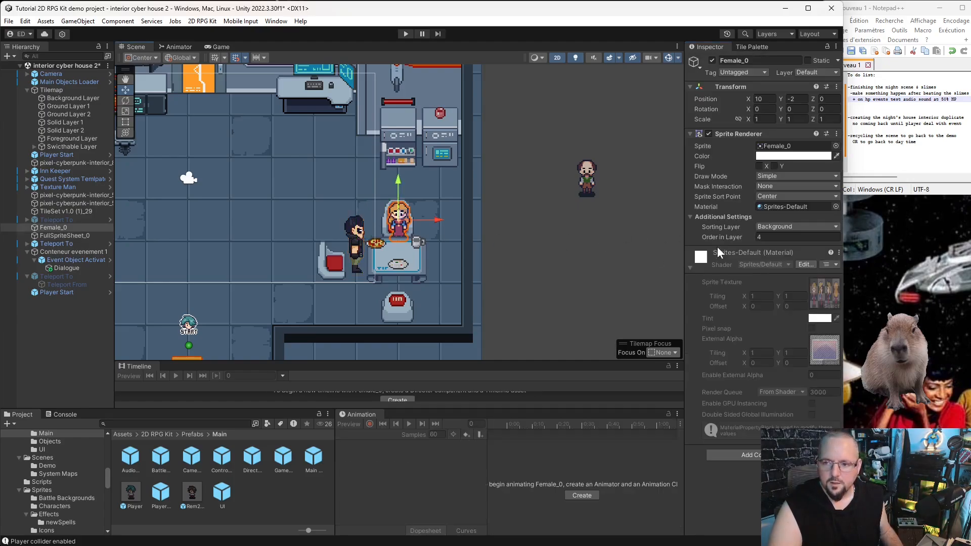
pyautogui.click(765, 238)
pyautogui.write('5')
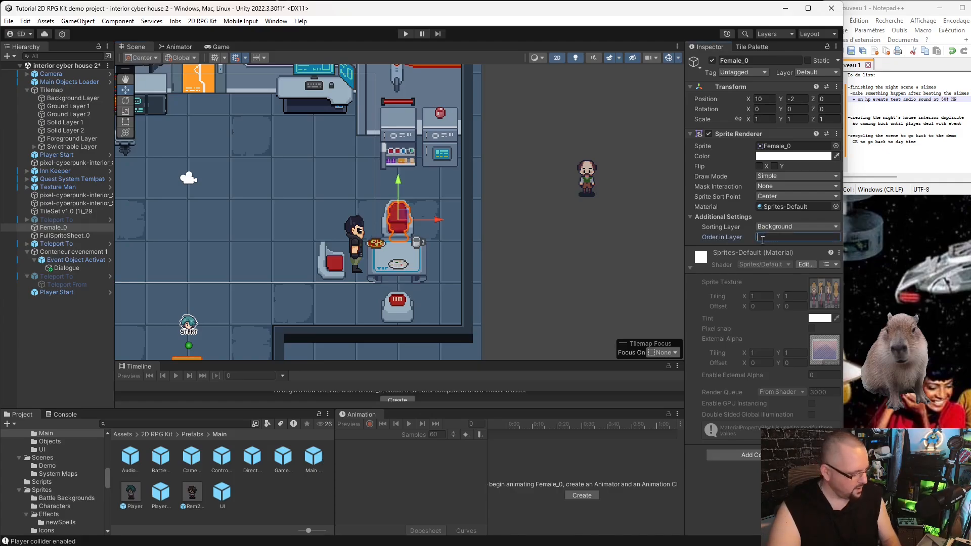
pyautogui.click(589, 271)
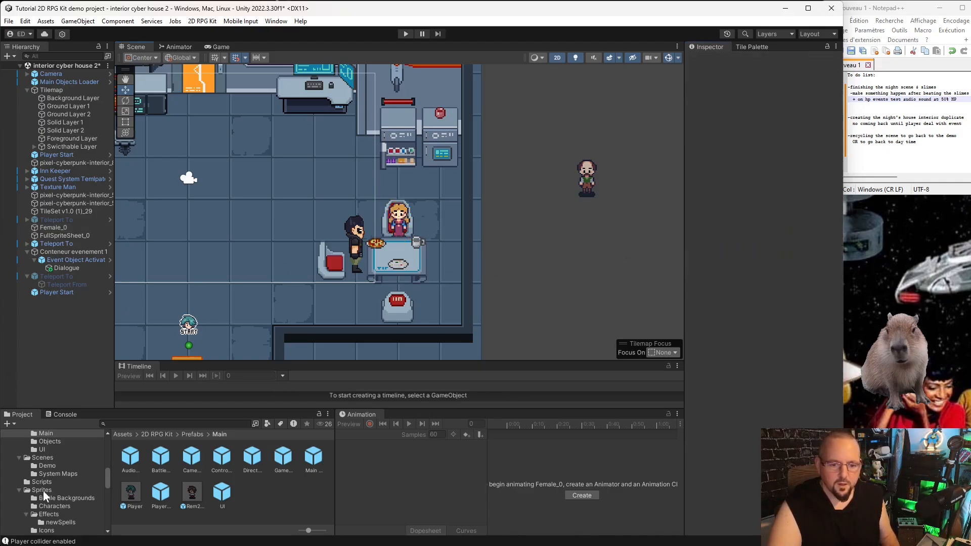
# Examine the Event Object Activator and its Dialogue child, comparing their event, collider, activation and dialog starter settings
pyautogui.click(75, 262)
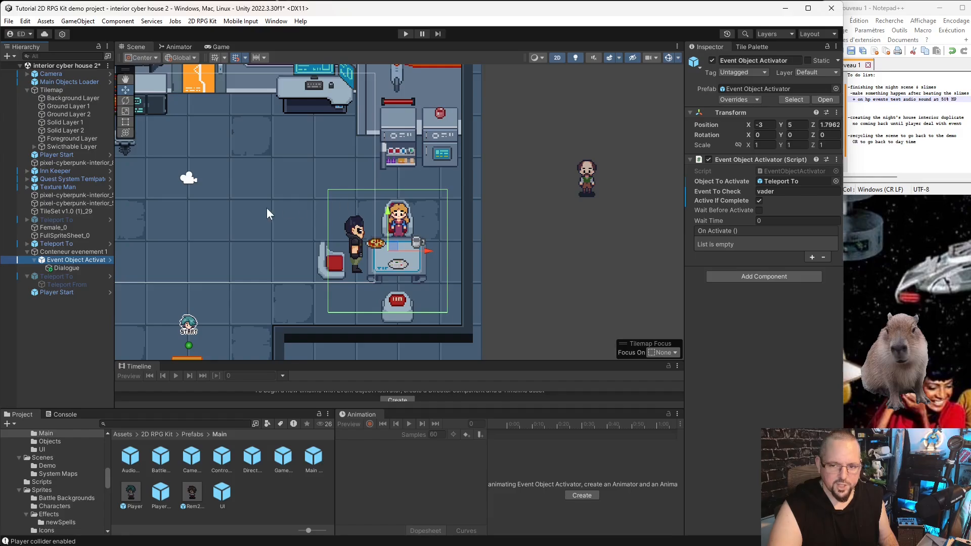
pyautogui.click(68, 266)
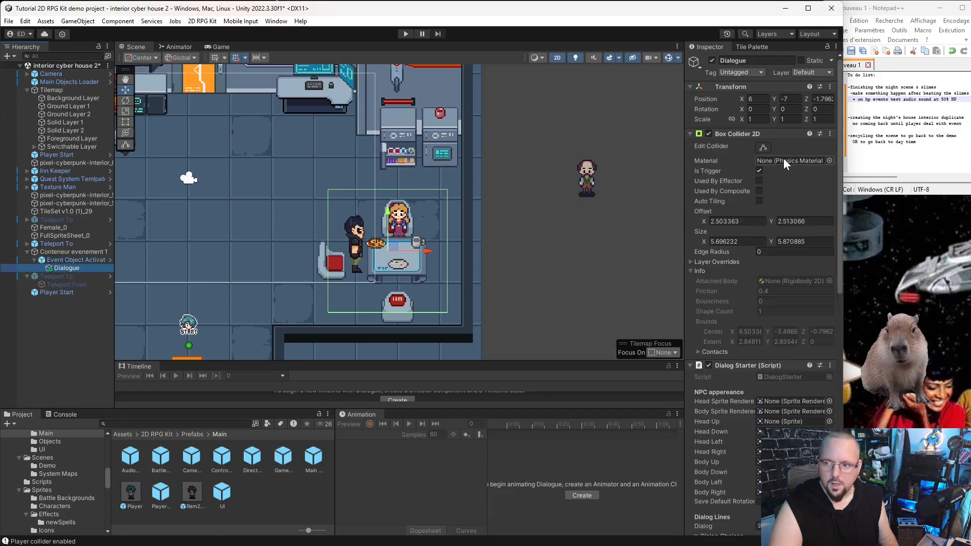
pyautogui.click(764, 146)
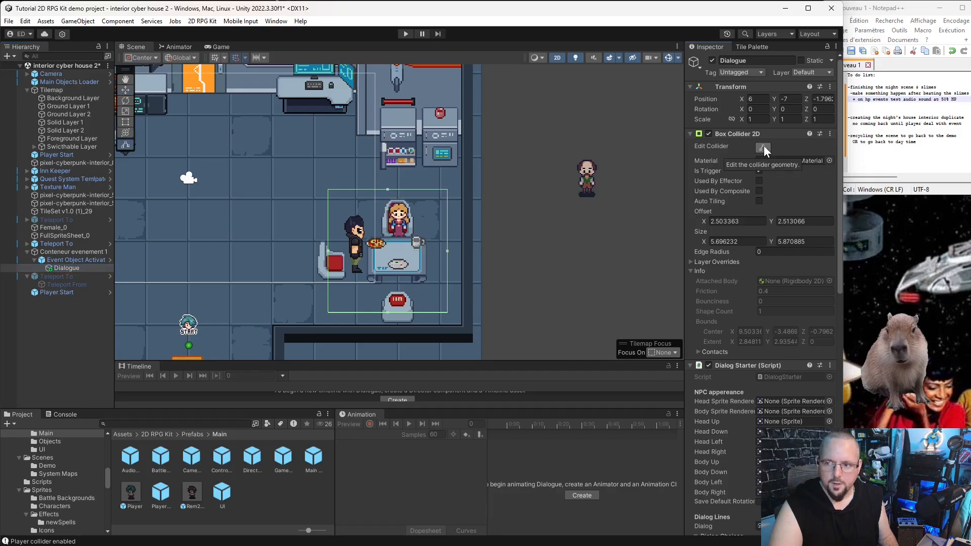
pyautogui.click(72, 260)
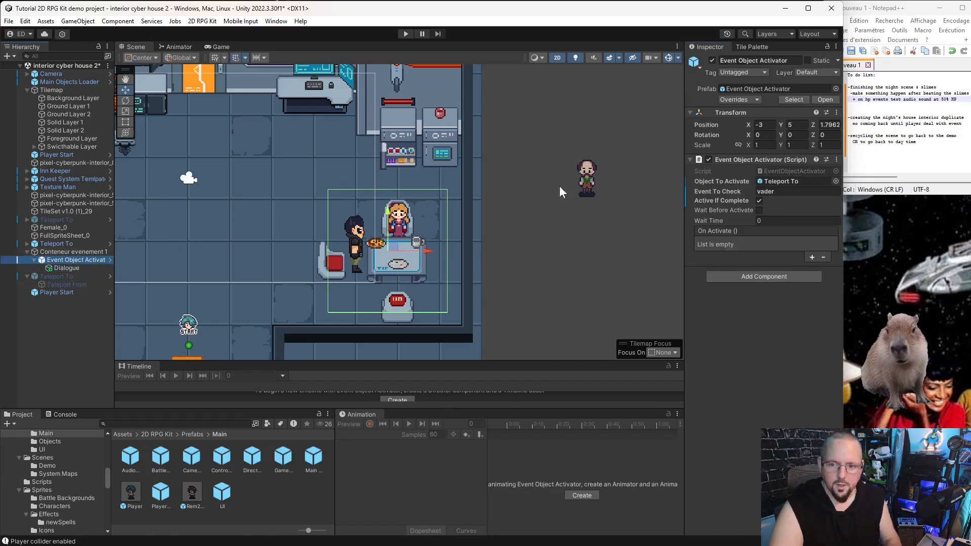
pyautogui.click(72, 268)
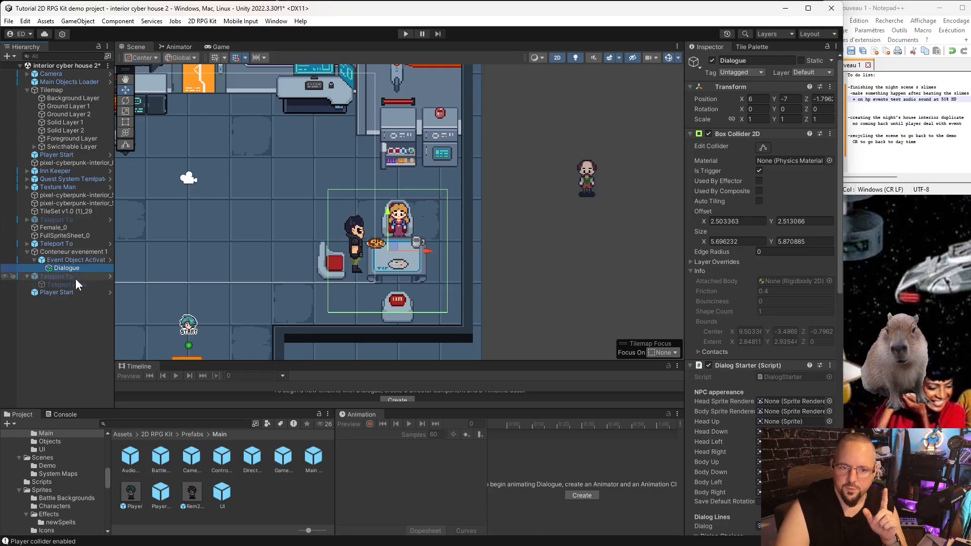
pyautogui.click(74, 260)
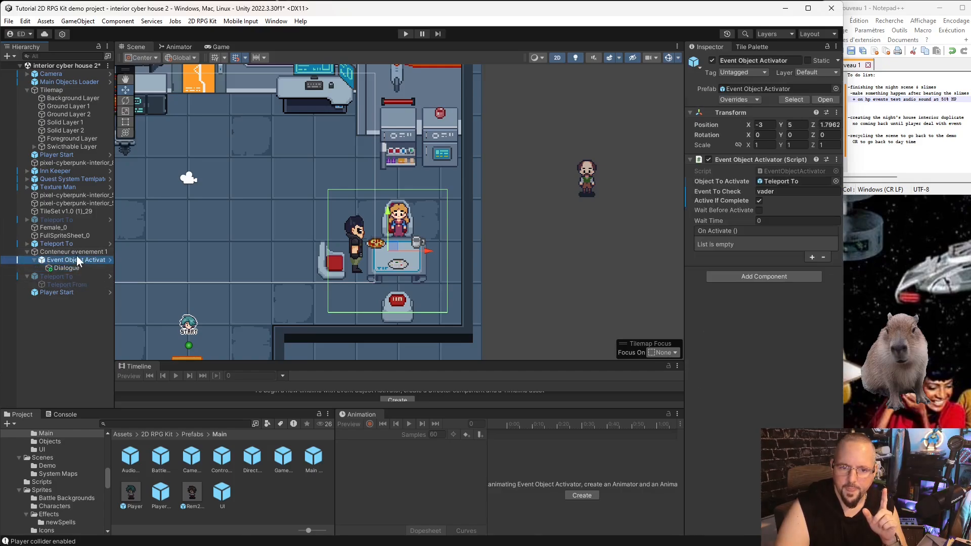
pyautogui.click(74, 252)
pyautogui.click(80, 259)
pyautogui.scroll(3, 397, 302)
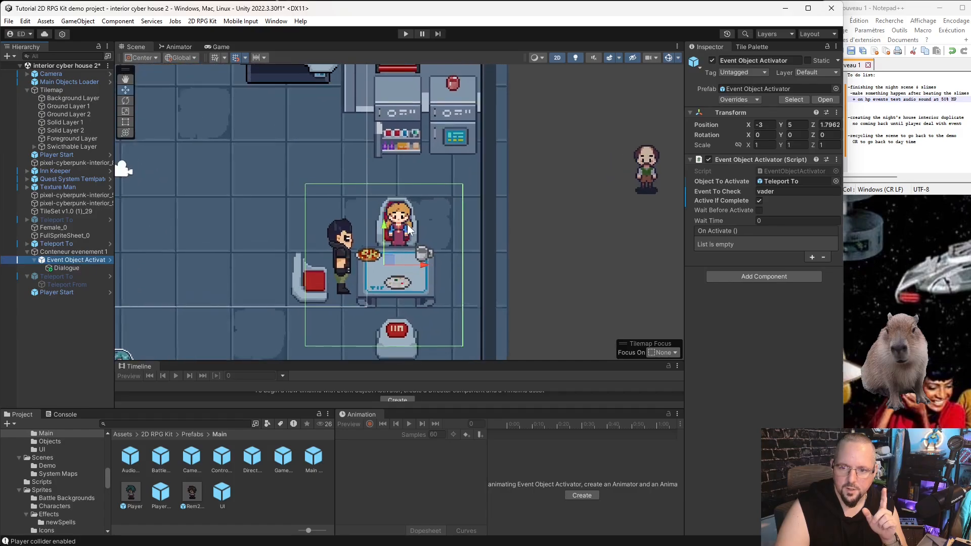
pyautogui.click(71, 266)
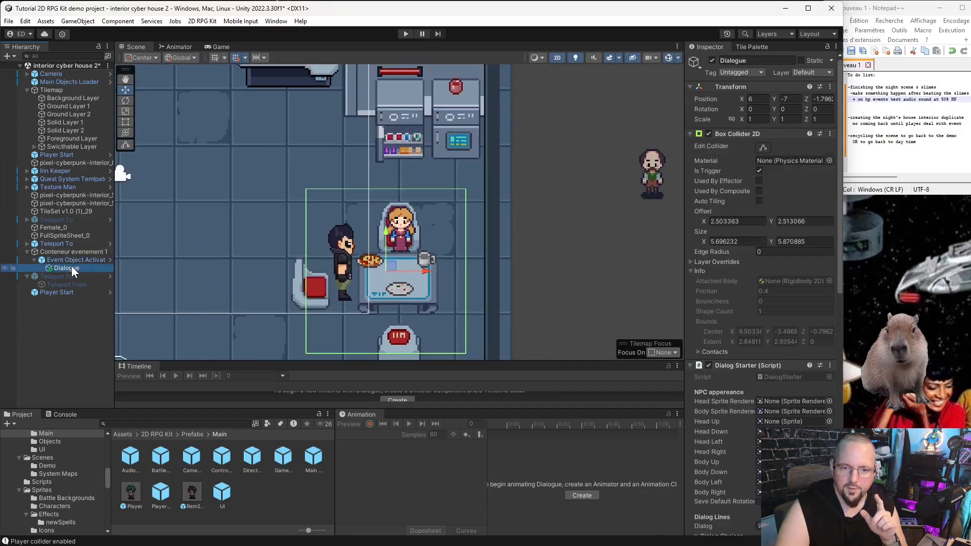
pyautogui.scroll(-10, 759, 278)
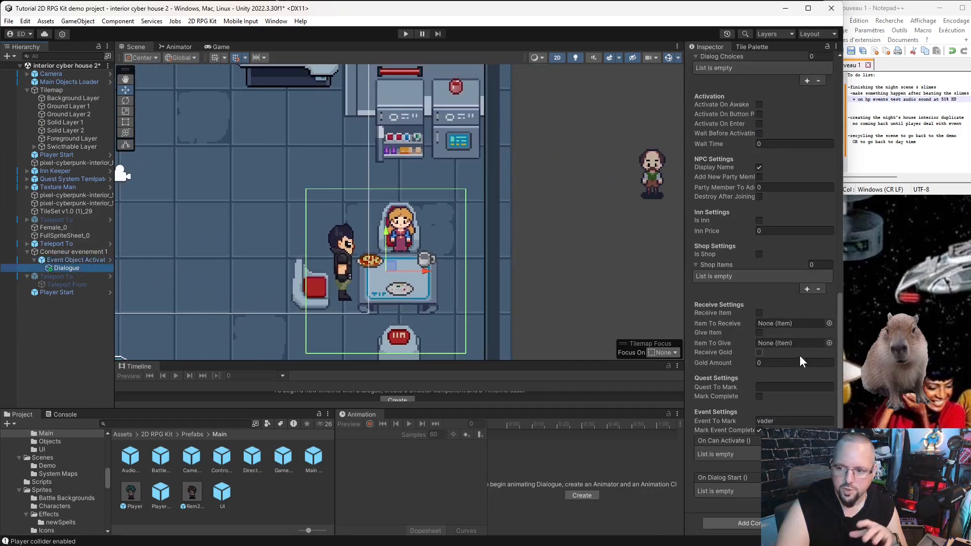
pyautogui.scroll(10, 744, 427)
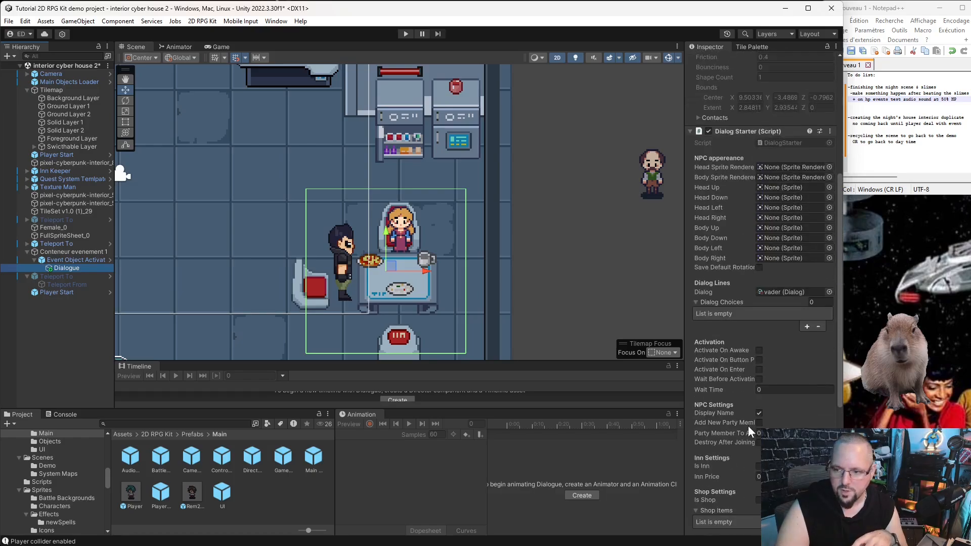
pyautogui.click(74, 261)
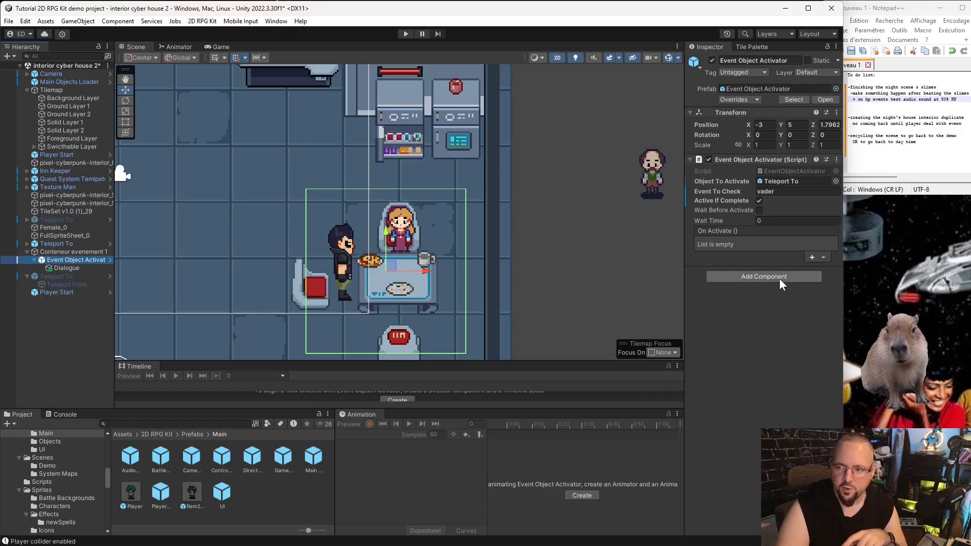
pyautogui.click(778, 278)
pyautogui.write('dialo')
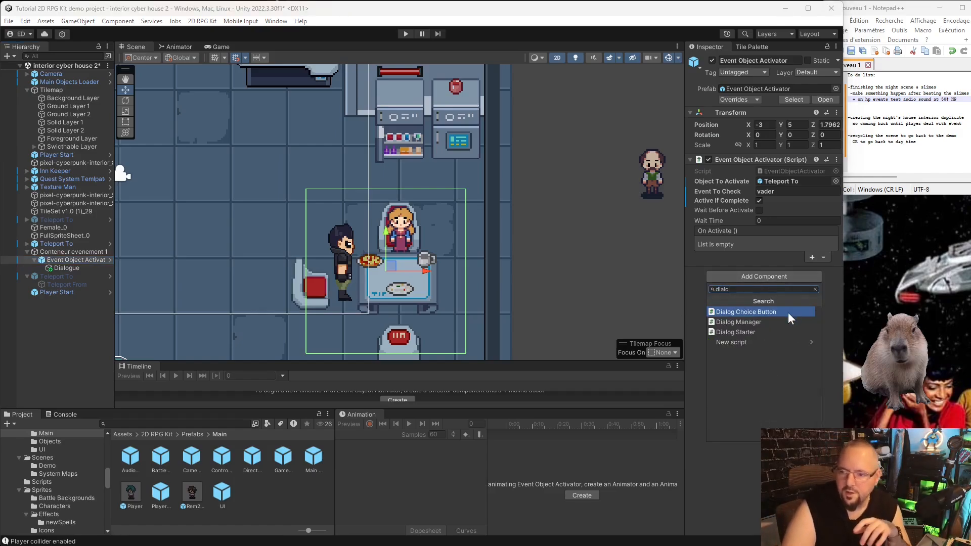
pyautogui.click(746, 334)
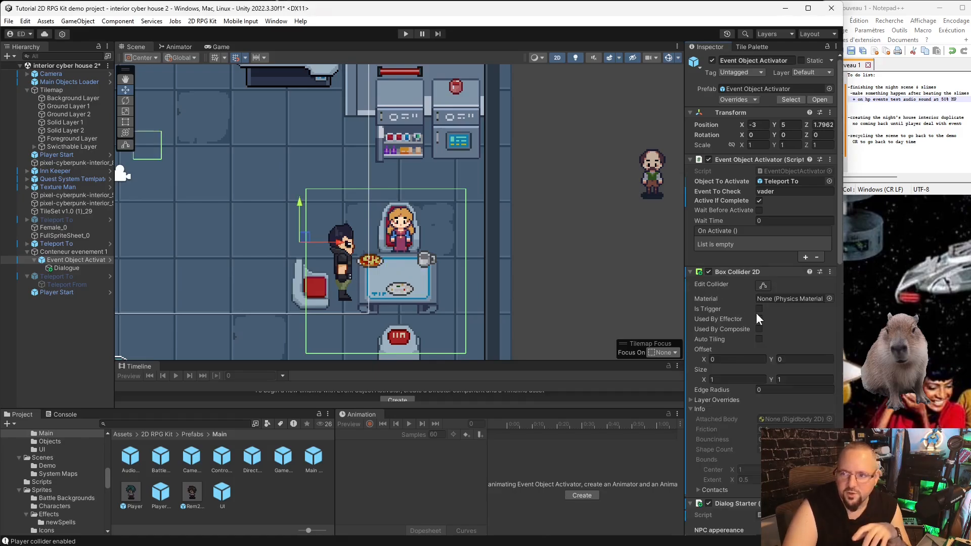
pyautogui.scroll(-15, 765, 309)
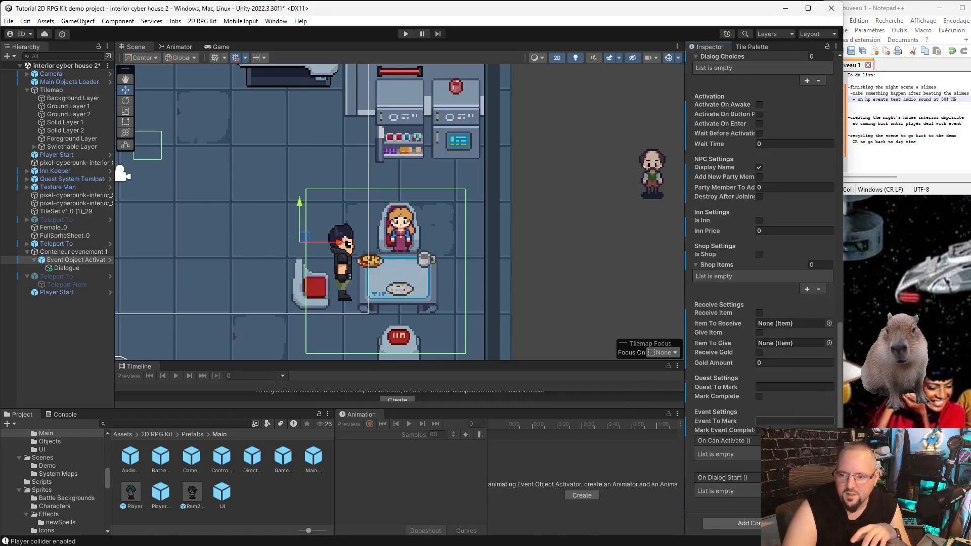
pyautogui.scroll(4, 763, 253)
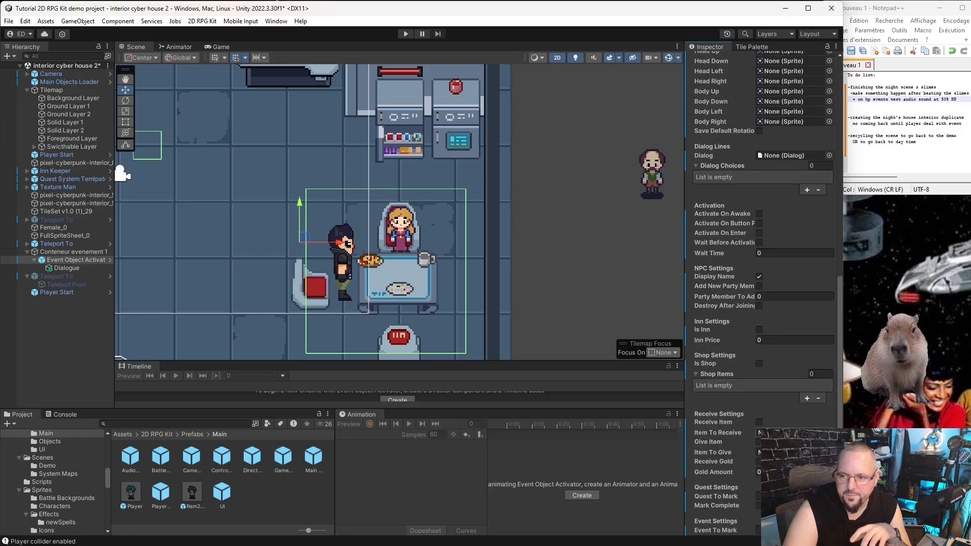
pyautogui.scroll(5, 763, 253)
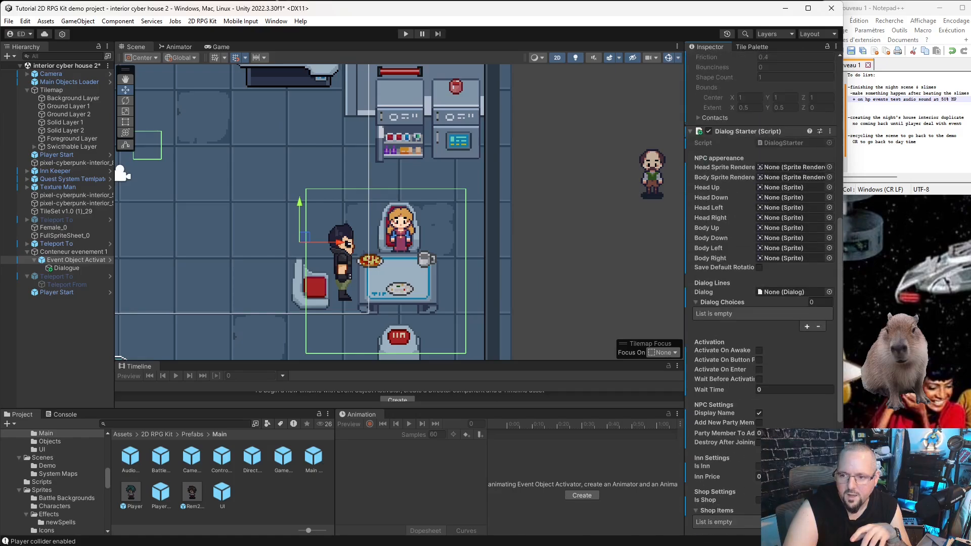
pyautogui.scroll(10, 733, 131)
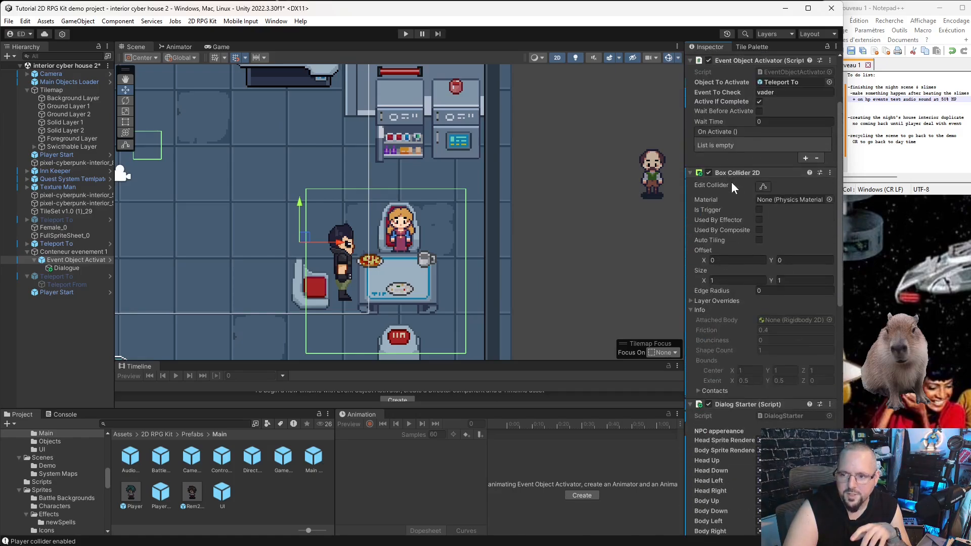
pyautogui.scroll(4, 735, 191)
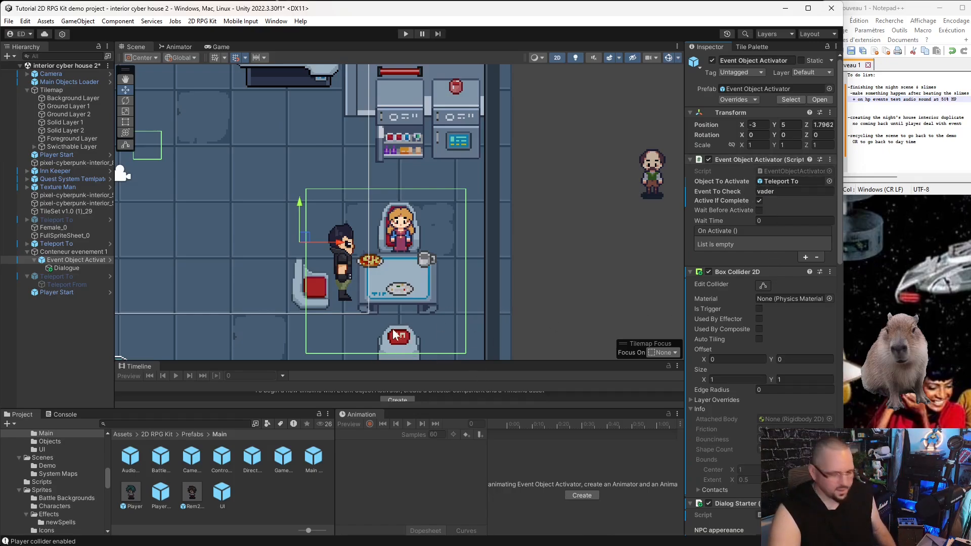
pyautogui.hotkey('ctrl', 'z')
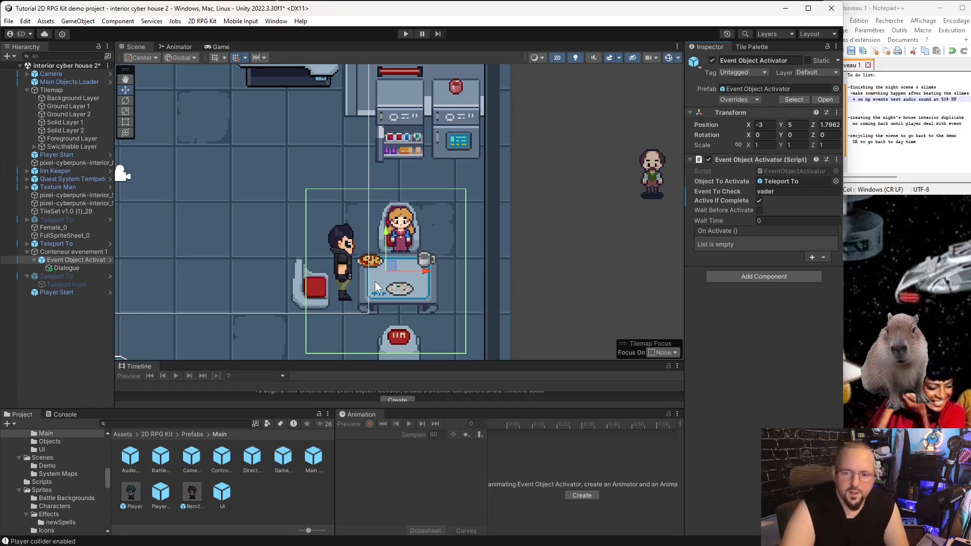
pyautogui.click(615, 278)
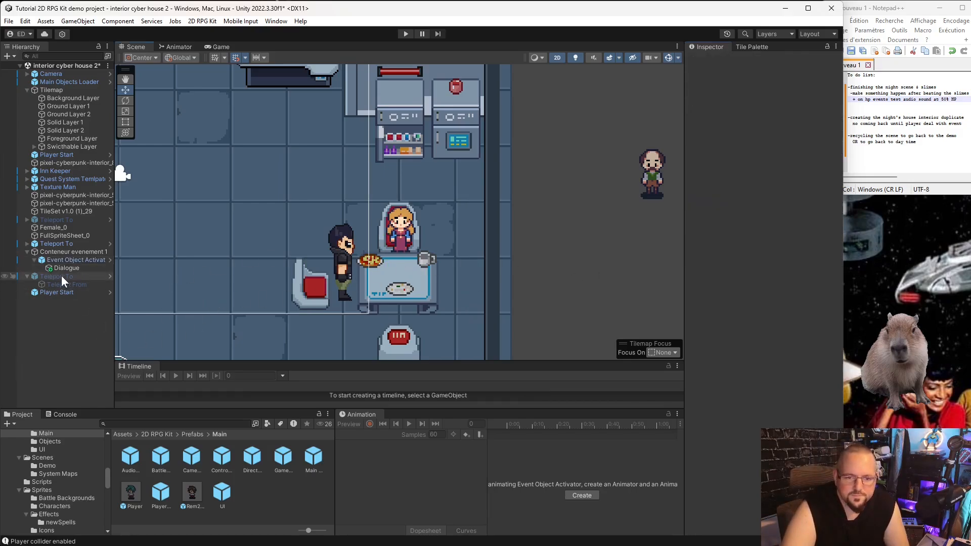
# Examine the Dialogue object's collider, activation and event settings, including its Event To Mark
pyautogui.click(74, 267)
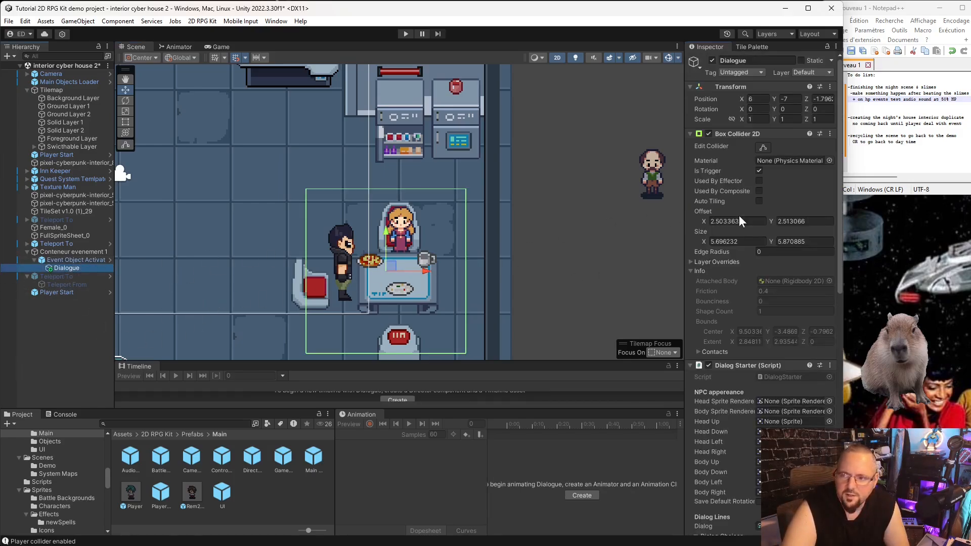
pyautogui.scroll(-15, 736, 243)
pyautogui.scroll(15, 786, 370)
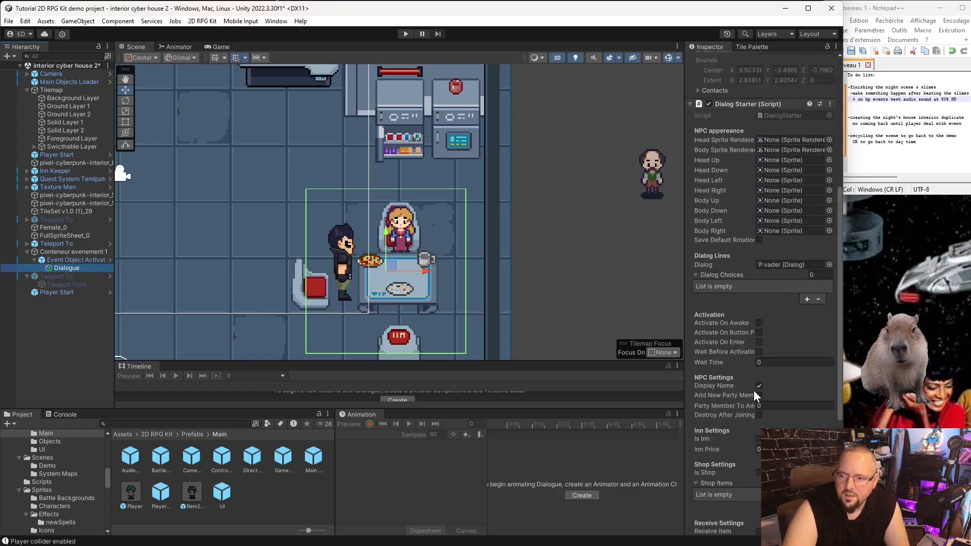
pyautogui.scroll(-15, 782, 372)
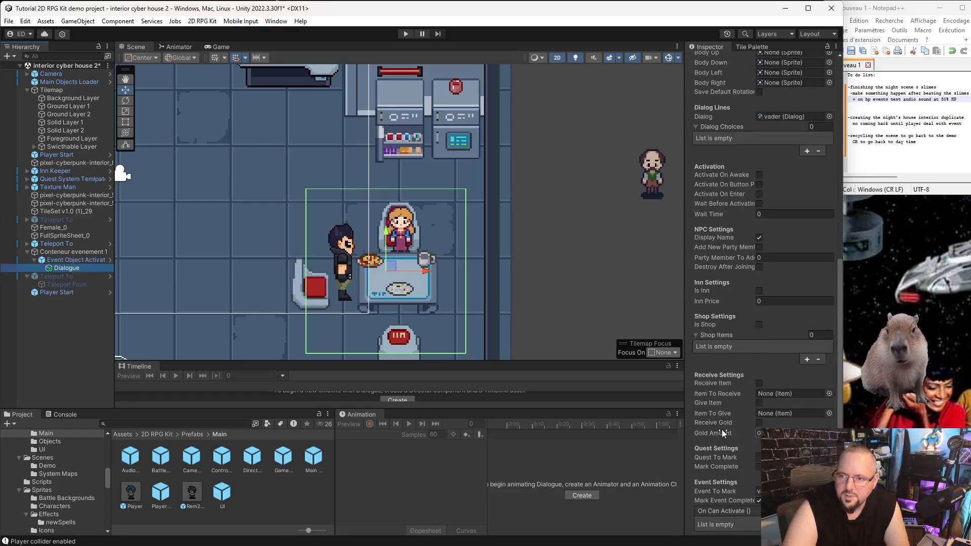
pyautogui.scroll(-3, 461, 300)
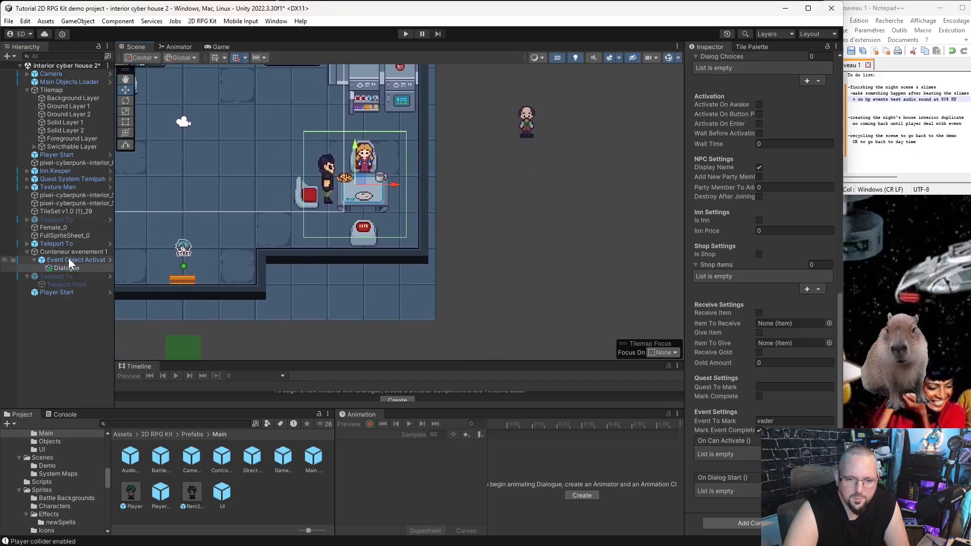
# Add a Complete Event component to the Event Object Activator
pyautogui.click(68, 259)
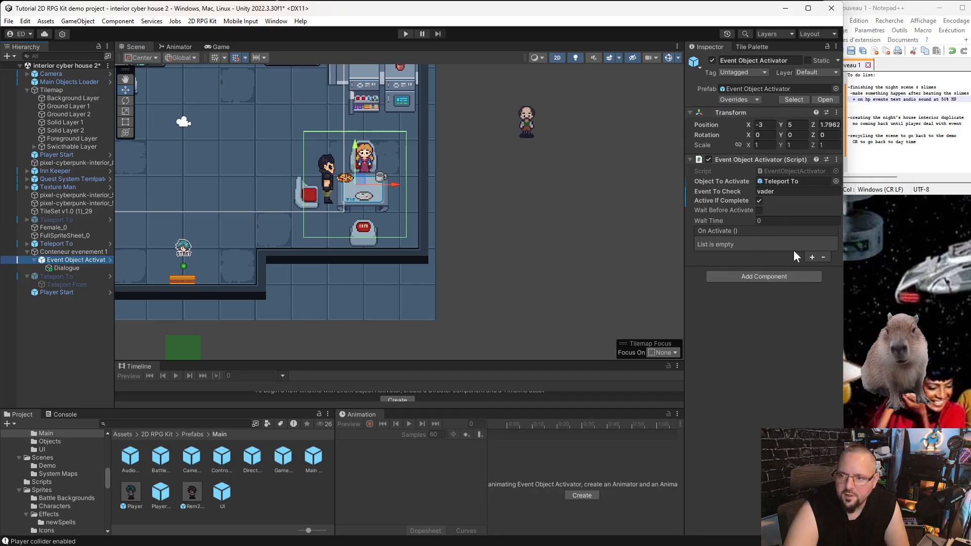
pyautogui.click(765, 275)
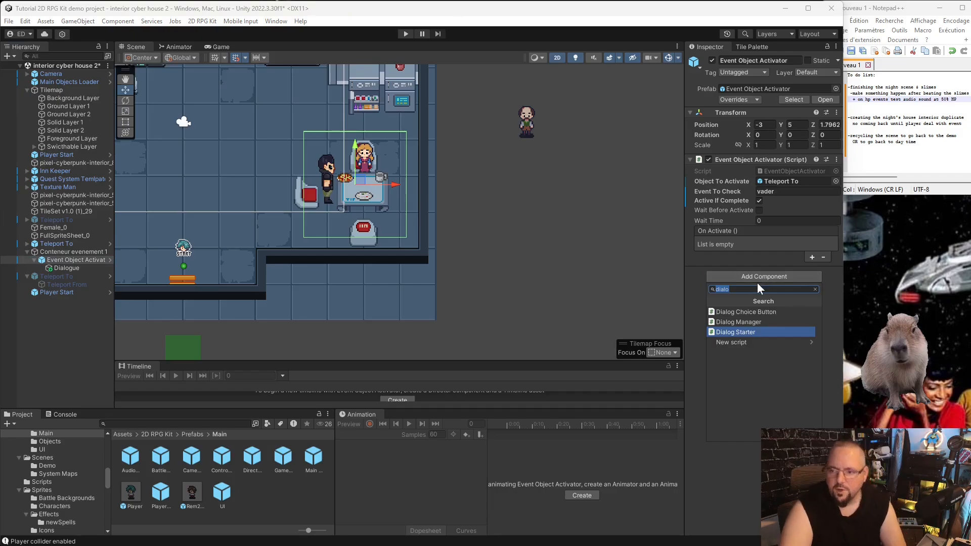
pyautogui.write('event')
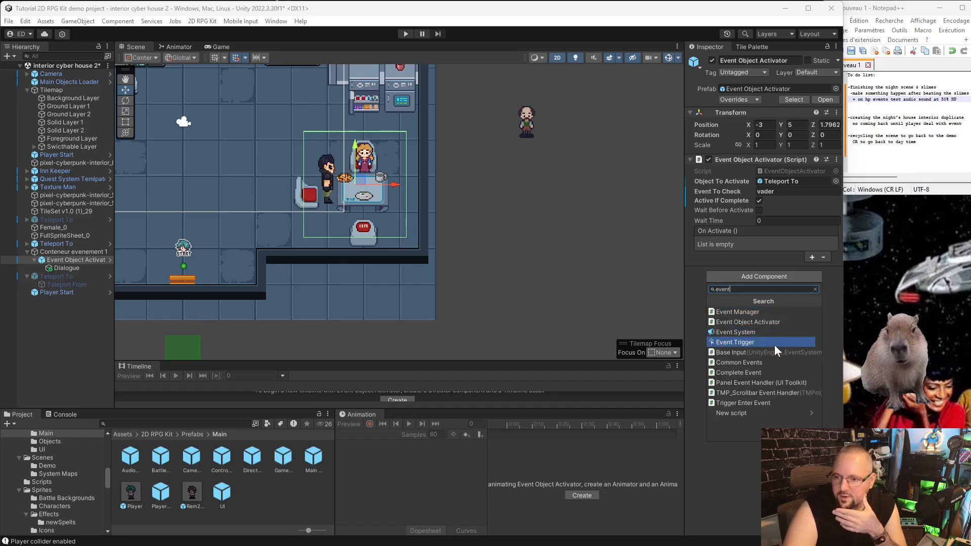
pyautogui.click(772, 371)
pyautogui.scroll(-3, 766, 329)
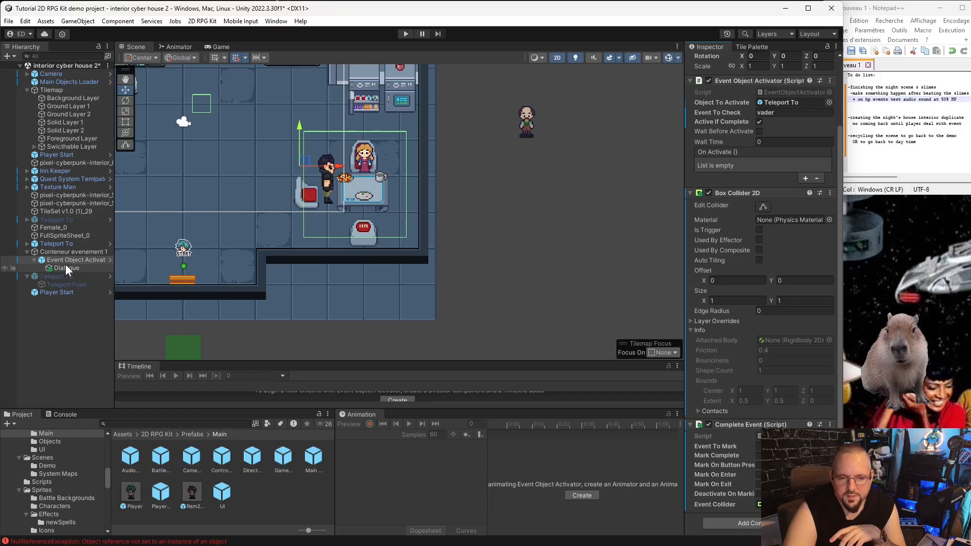
# Move the Event Object Activator with its Dialogue child slightly down and right, to about X -2.43, Y 4.46
pyautogui.click(763, 207)
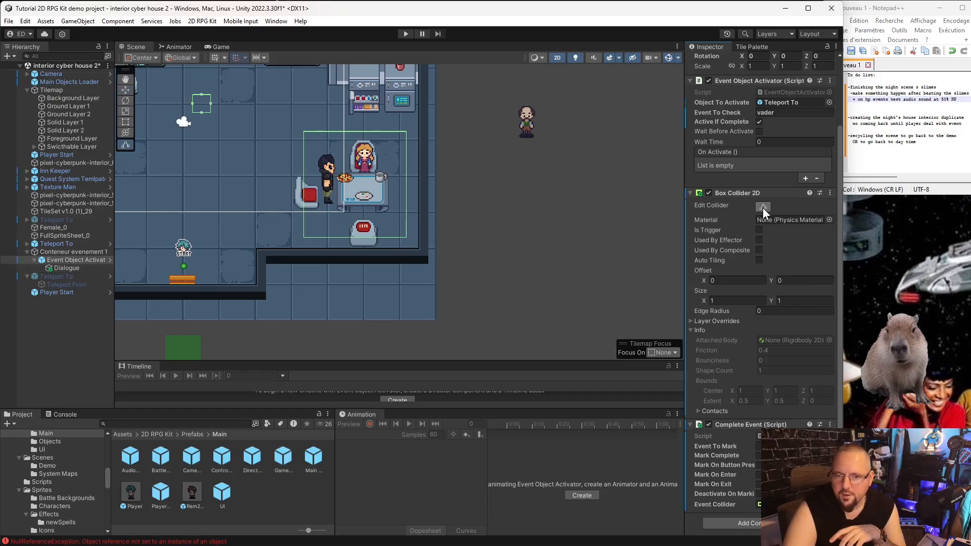
pyautogui.click(763, 207)
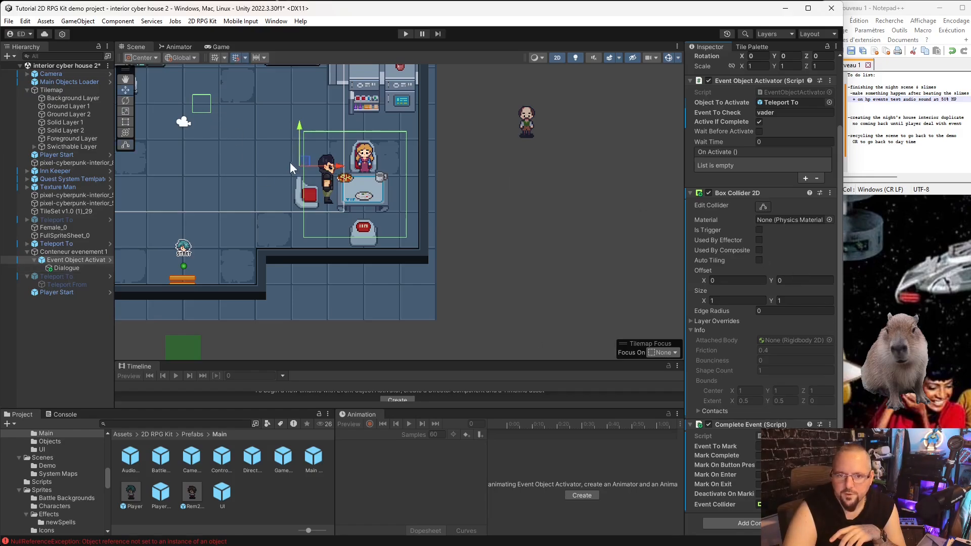
pyautogui.moveTo(305, 164); pyautogui.dragTo(316, 174)
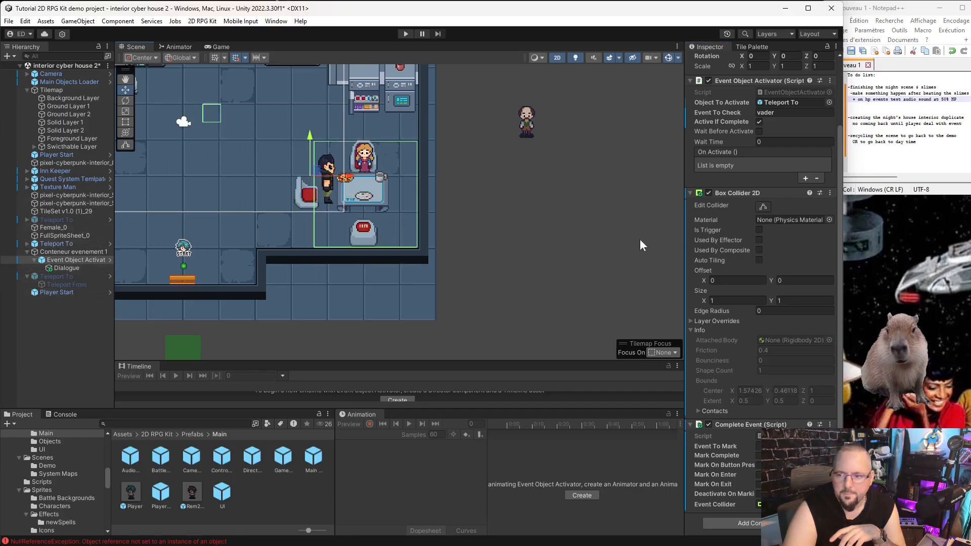
pyautogui.click(212, 116)
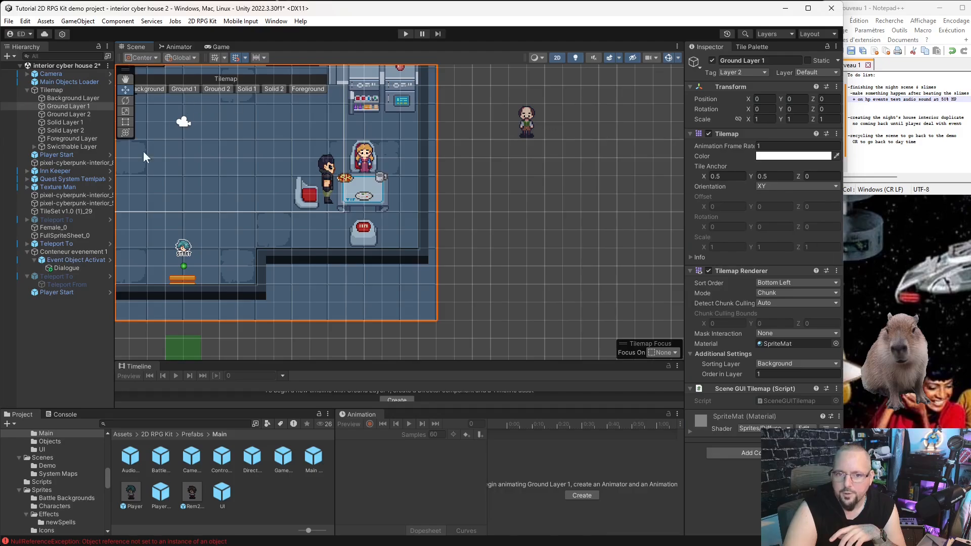
# Stretch the Event Object Activator's box collider over the dining table area, to a size of about 6.18 by 8.56
pyautogui.click(65, 261)
pyautogui.click(763, 285)
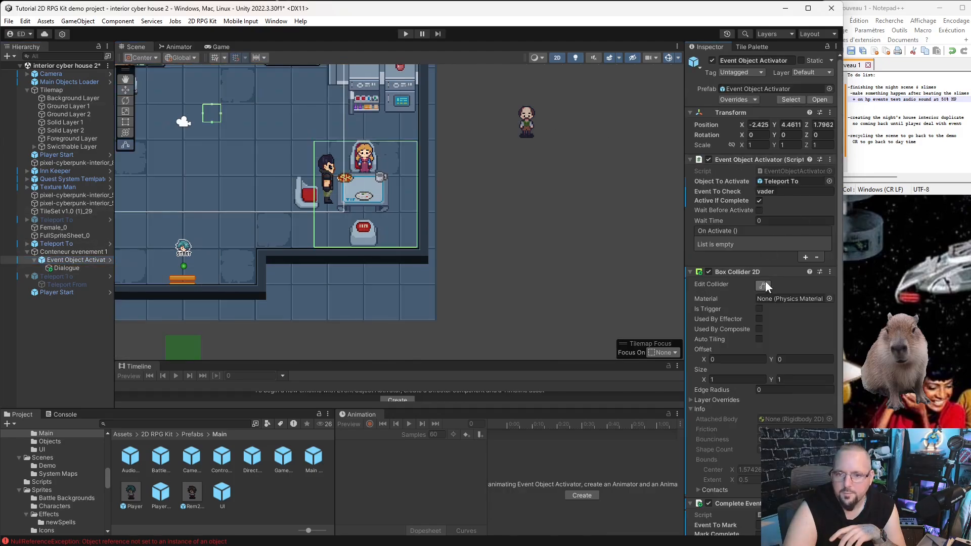
pyautogui.moveTo(219, 114); pyautogui.dragTo(412, 152)
pyautogui.moveTo(308, 122); pyautogui.dragTo(326, 258)
pyautogui.moveTo(202, 184); pyautogui.dragTo(300, 189)
pyautogui.click(357, 106)
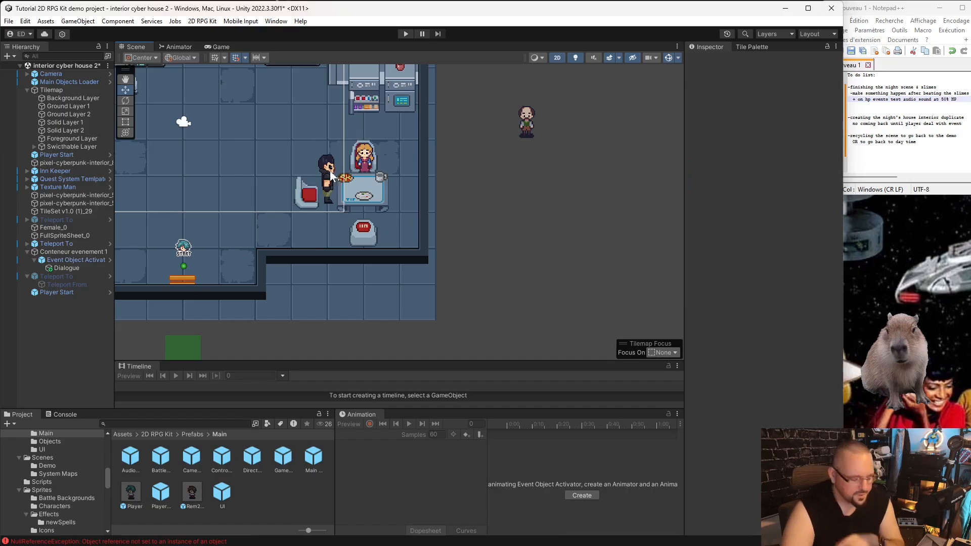
pyautogui.hotkey('ctrl', 'z')
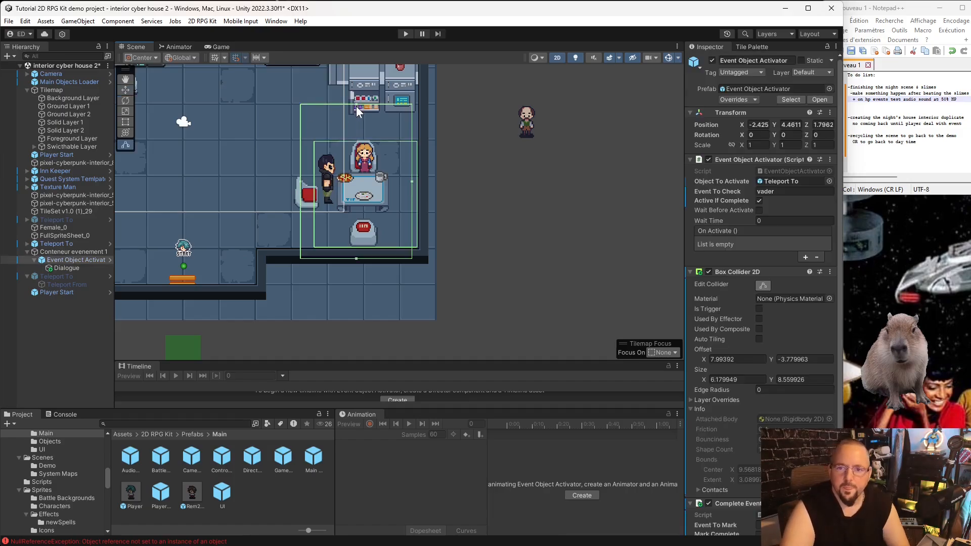
# Trim the activator's box collider to fit the Dialogue collider around the table, to a size of about 5.40 by 5.56
pyautogui.moveTo(356, 105); pyautogui.dragTo(365, 151)
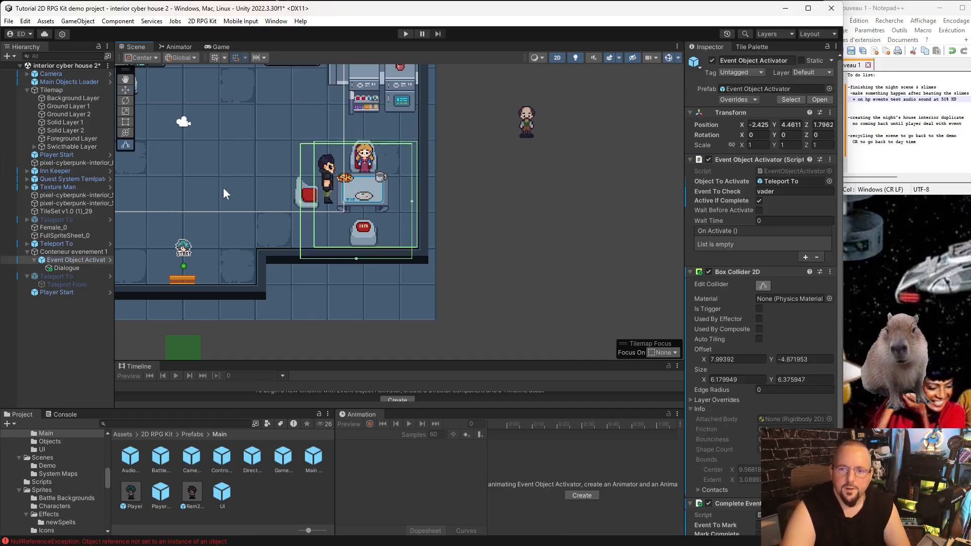
pyautogui.moveTo(302, 200); pyautogui.dragTo(318, 193)
pyautogui.moveTo(411, 199); pyautogui.dragTo(414, 201)
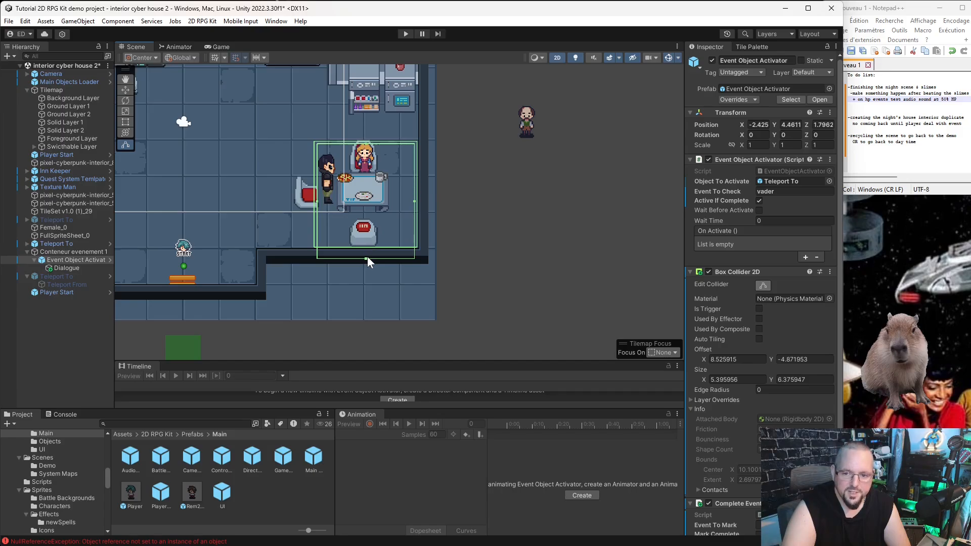
pyautogui.moveTo(365, 258); pyautogui.dragTo(364, 242)
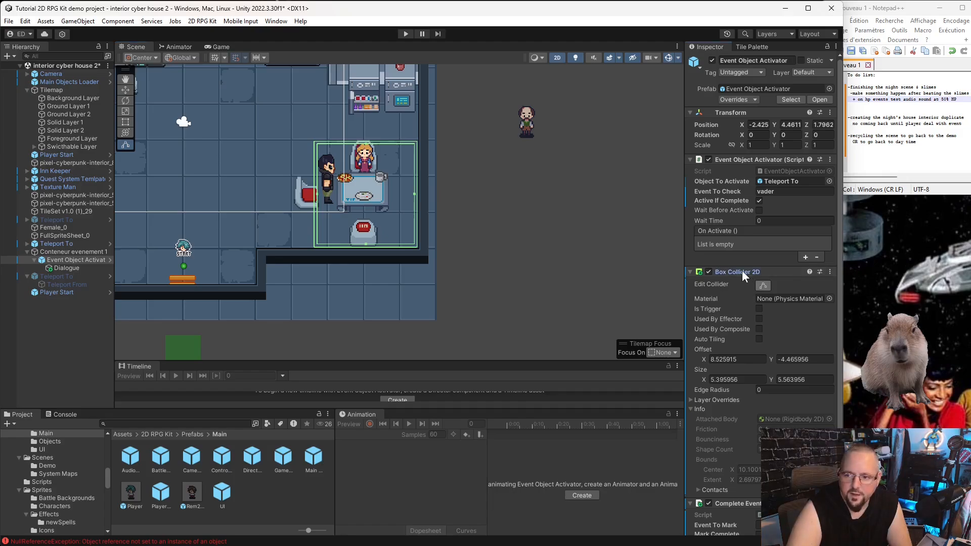
# Assign the activator's Box Collider 2D as the Event Collider of its Complete Event component
pyautogui.scroll(-2, 742, 271)
pyautogui.scroll(-3, 742, 271)
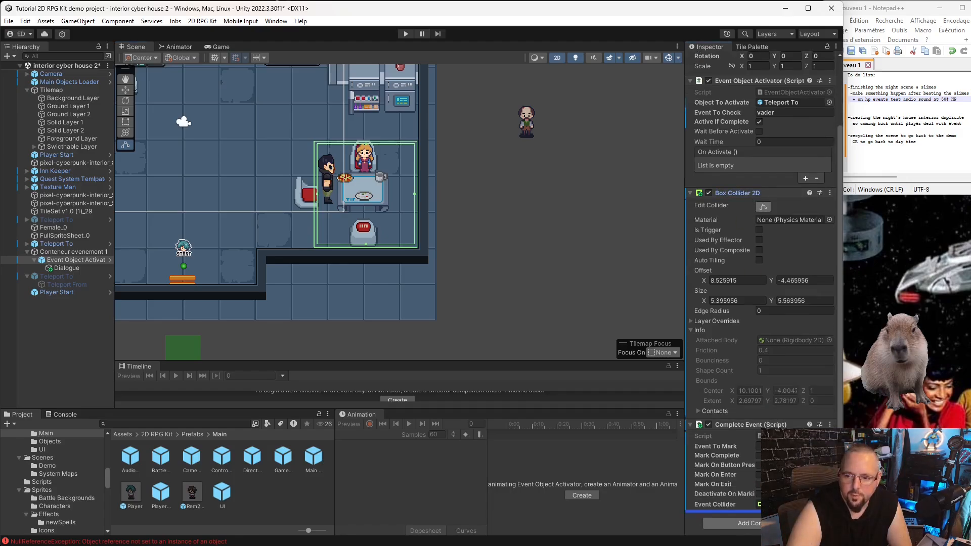
pyautogui.moveTo(738, 193); pyautogui.dragTo(789, 504)
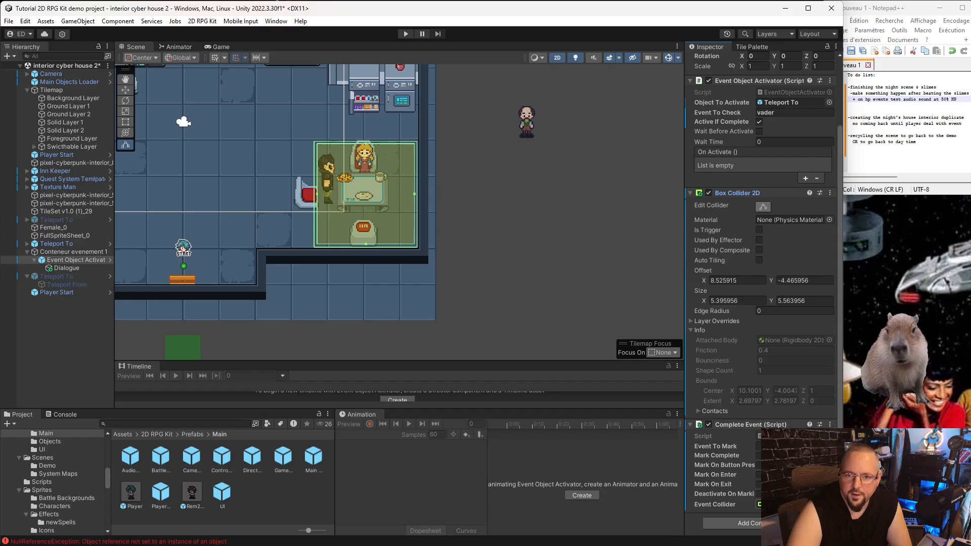
pyautogui.click(61, 329)
# Save the scene, start a playtest and walk the player up to the dining table to trigger the dialogue
pyautogui.click(8, 21)
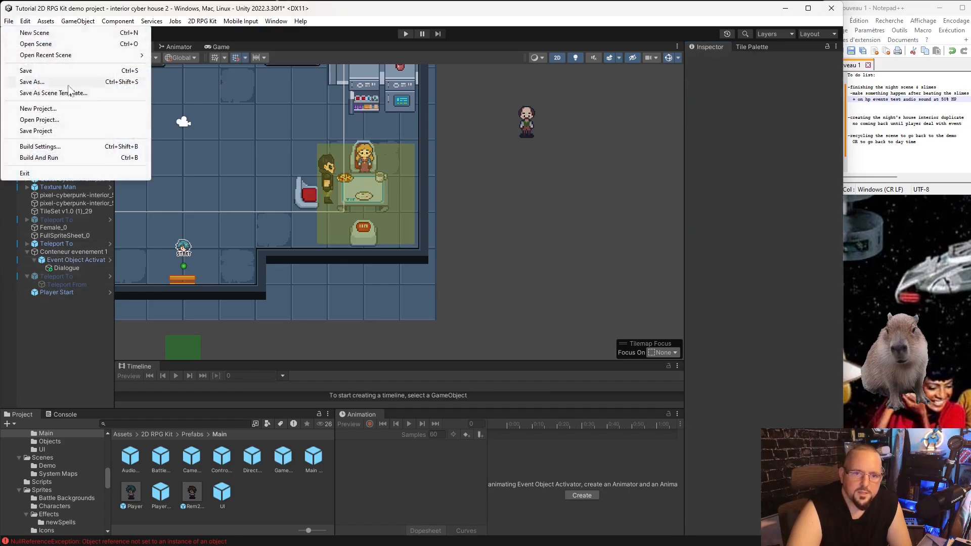
pyautogui.click(40, 71)
pyautogui.click(405, 34)
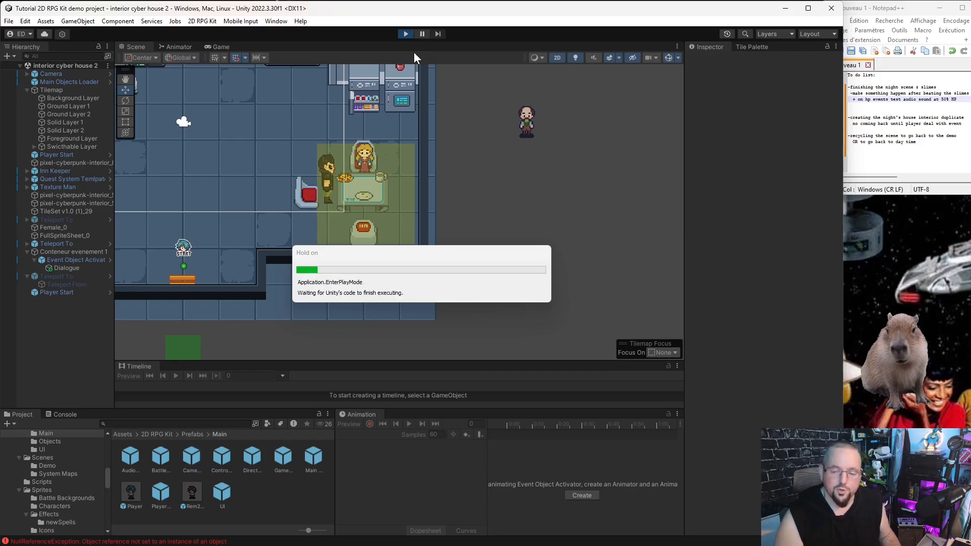
pyautogui.press('Up')
pyautogui.press('Right')
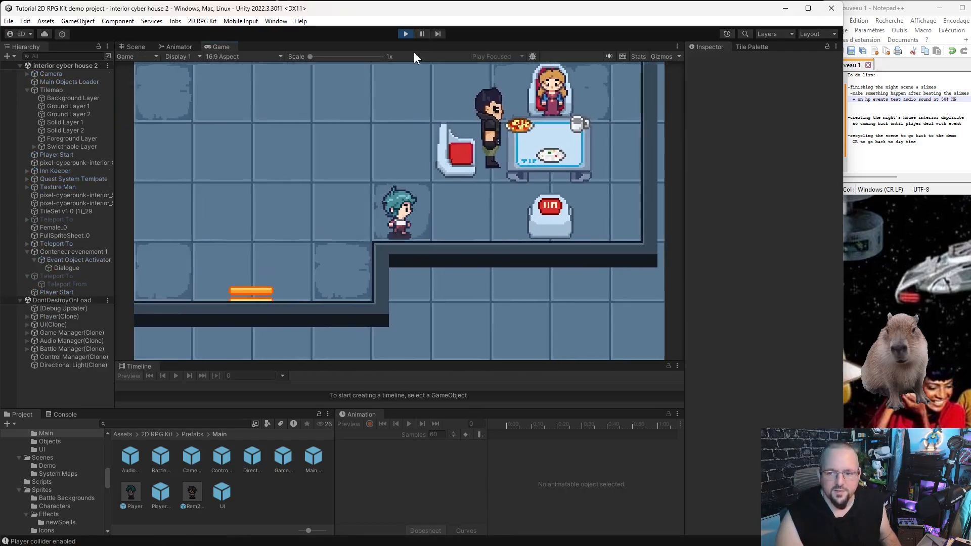
pyautogui.press('Up')
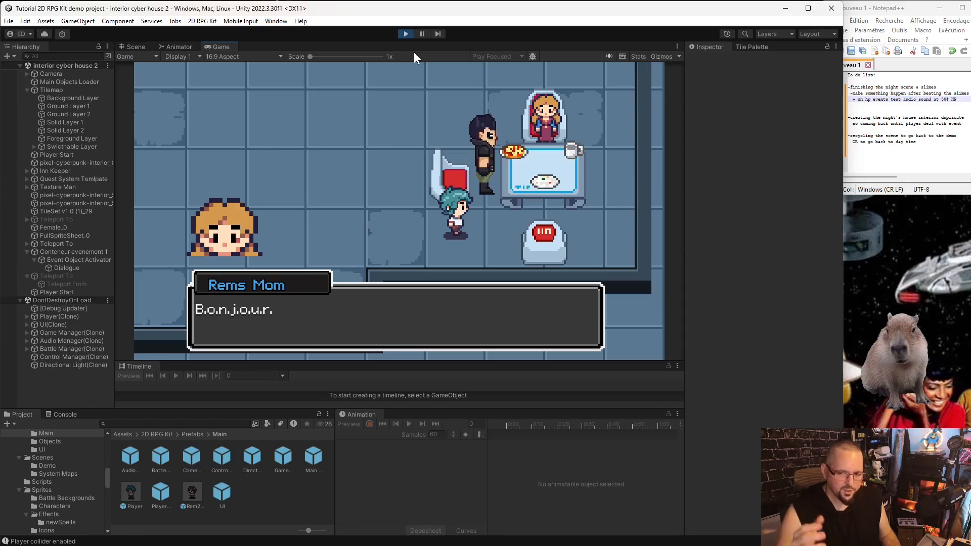
# Advance through the dining table dialogue in the playtest, retrigger it while moving the player beside the table, and stop the playtest
pyautogui.press('space')
pyautogui.press('space')
pyautogui.press('space')
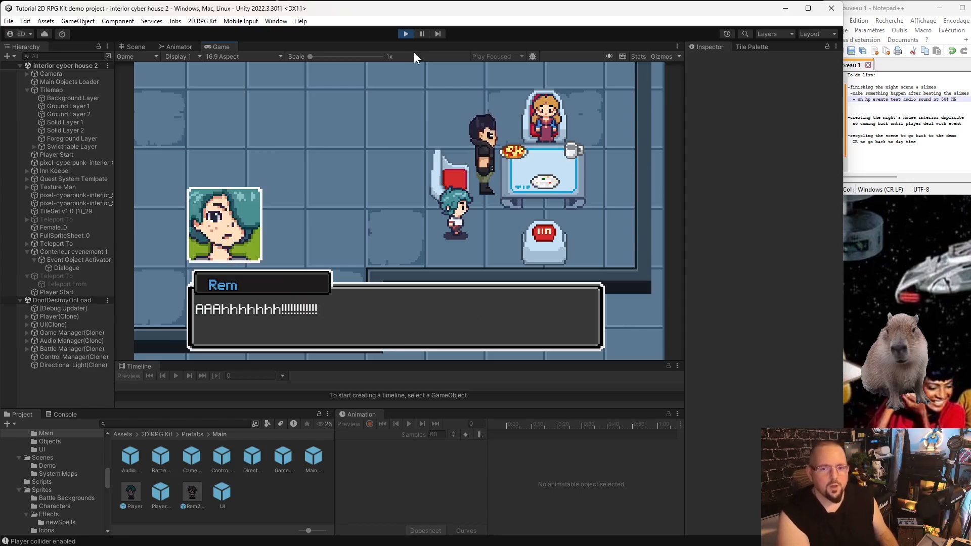
pyautogui.press('space')
pyautogui.press('Left')
pyautogui.press('Right')
pyautogui.press('space')
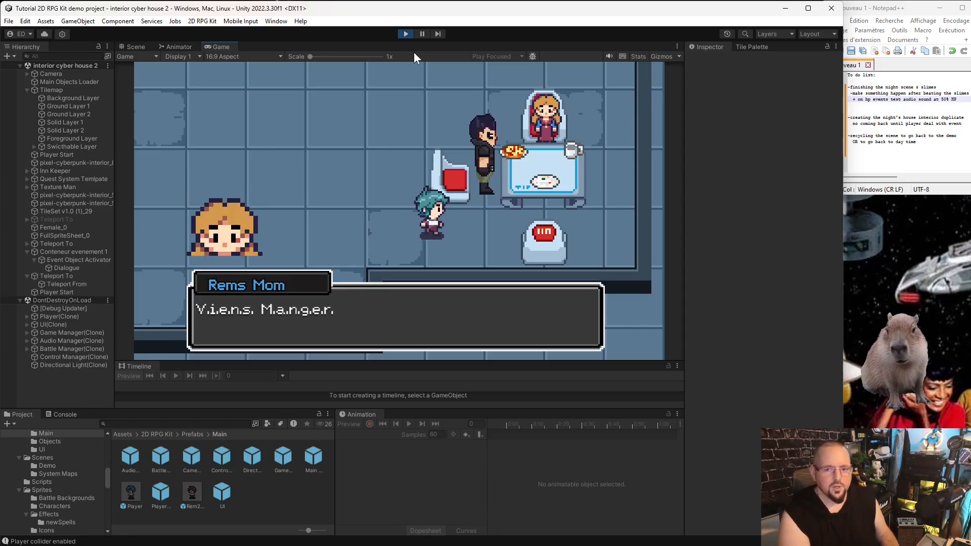
pyautogui.press('space')
pyautogui.press('space')
pyautogui.press('space')
pyautogui.press('Right')
pyautogui.press('Left')
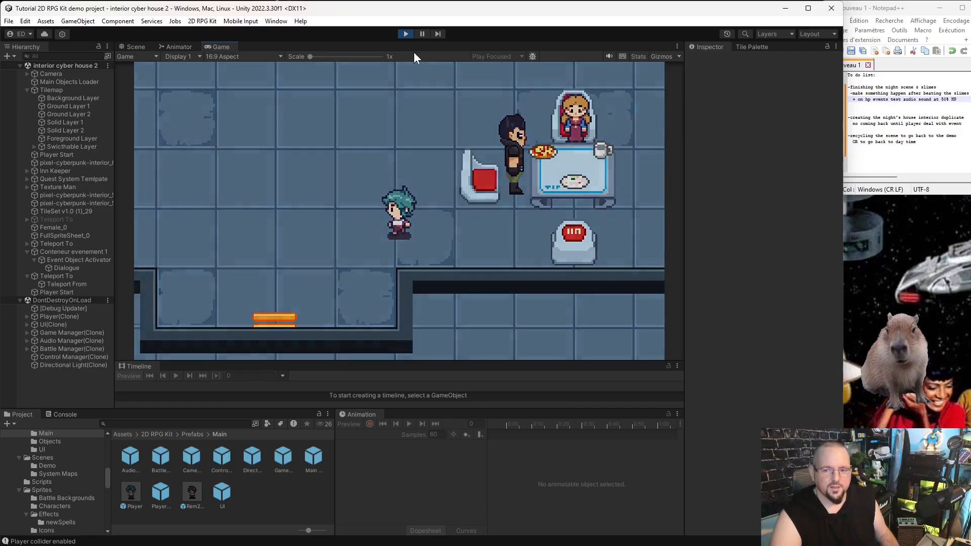
pyautogui.click(403, 32)
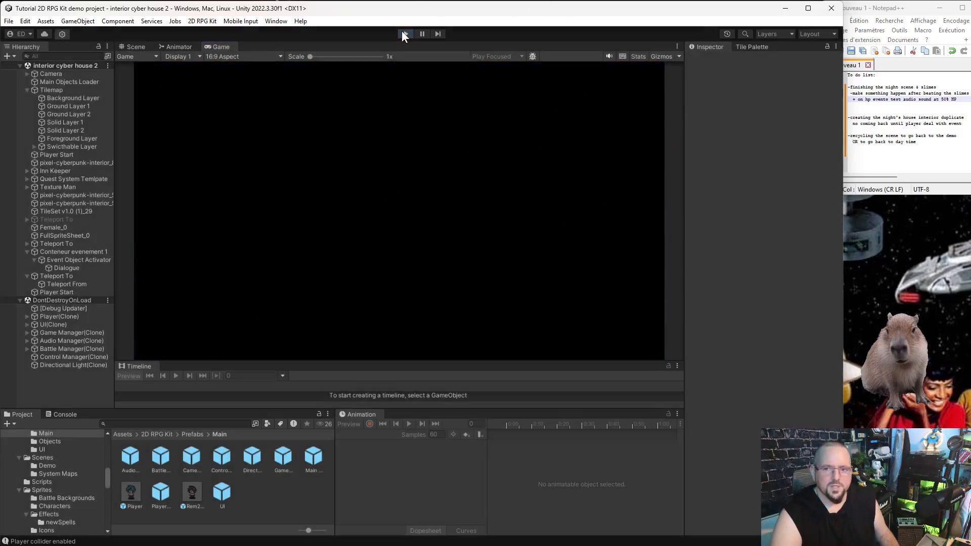
# Enable Is Trigger on the Event Object Activator's Box Collider 2D and save the scene
pyautogui.click(80, 257)
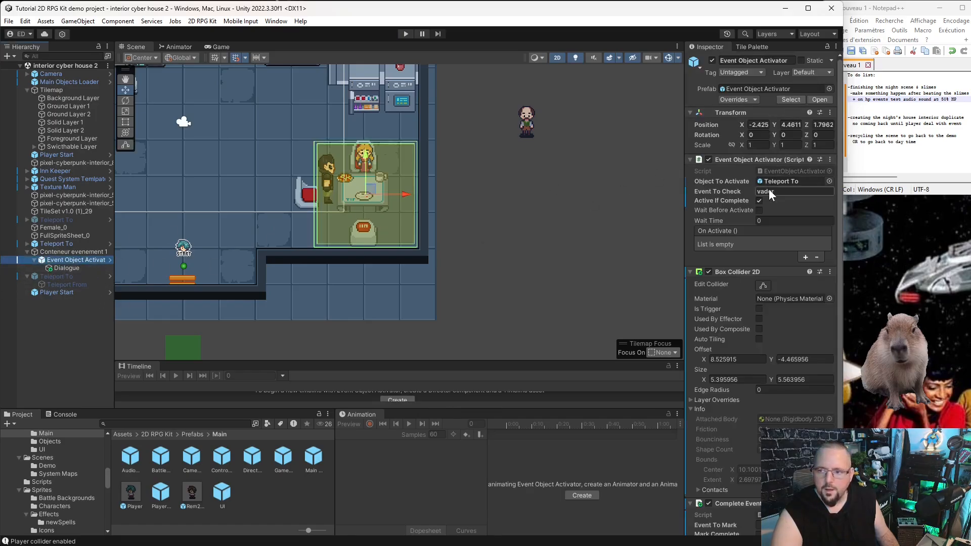
pyautogui.click(760, 309)
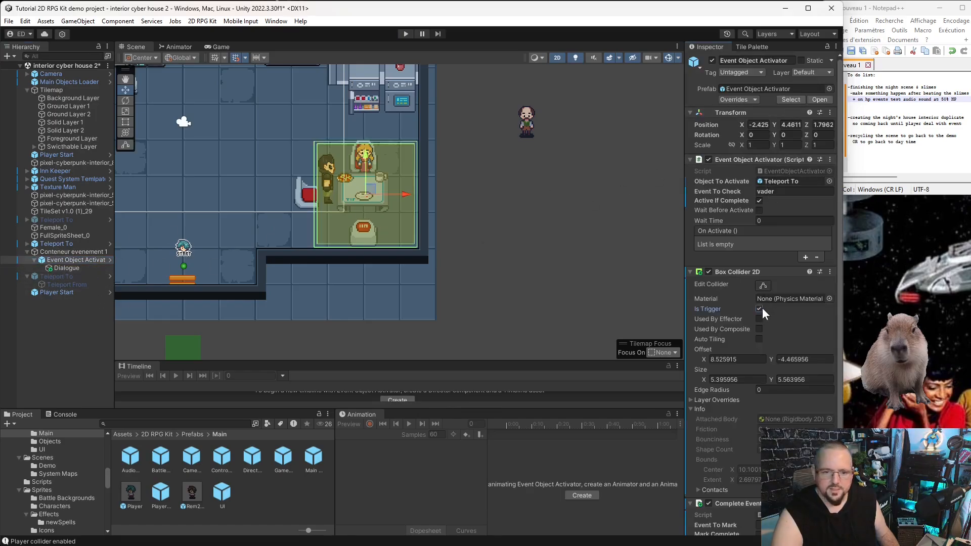
pyautogui.click(44, 357)
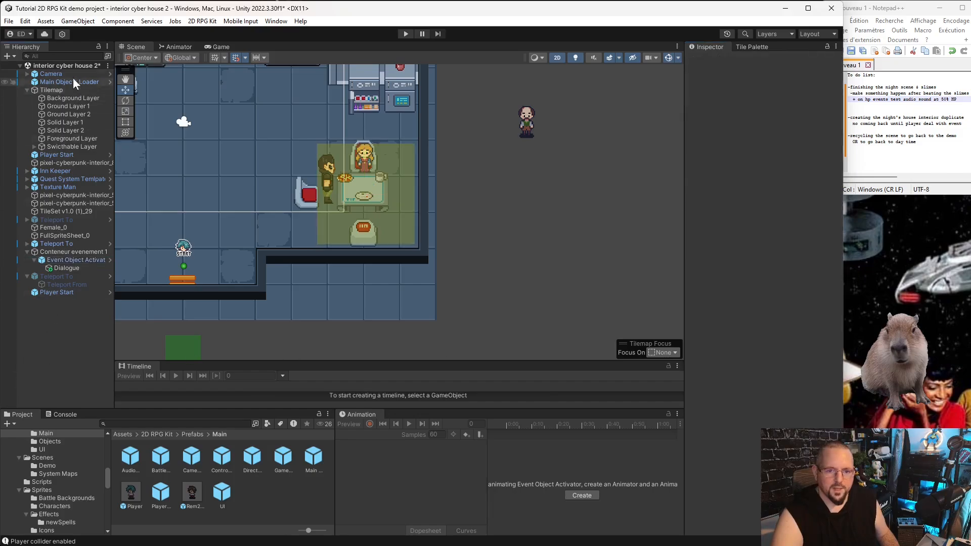
pyautogui.click(8, 20)
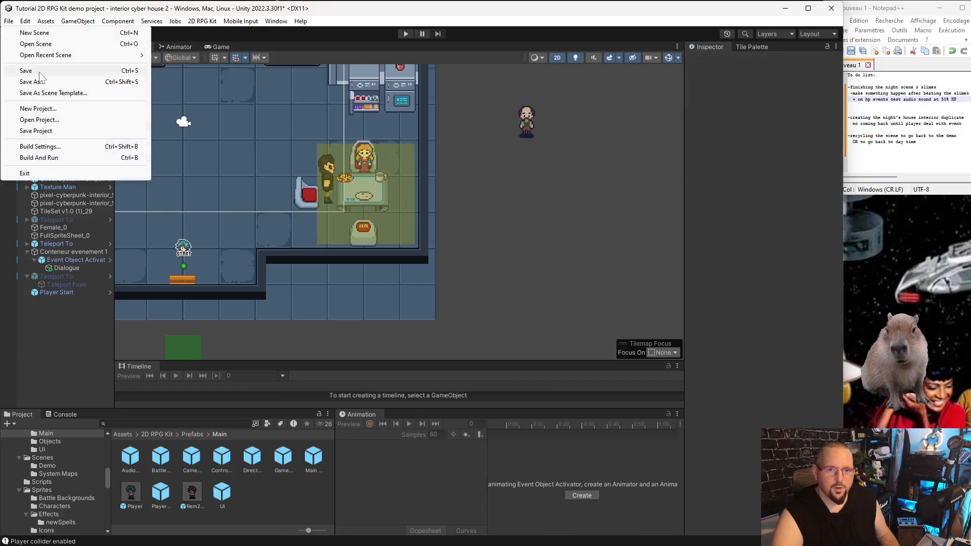
pyautogui.click(40, 72)
# Playtest walking the player to the lower side of the dining table, play the dialogue through to its end and stop the playtest
pyautogui.click(406, 34)
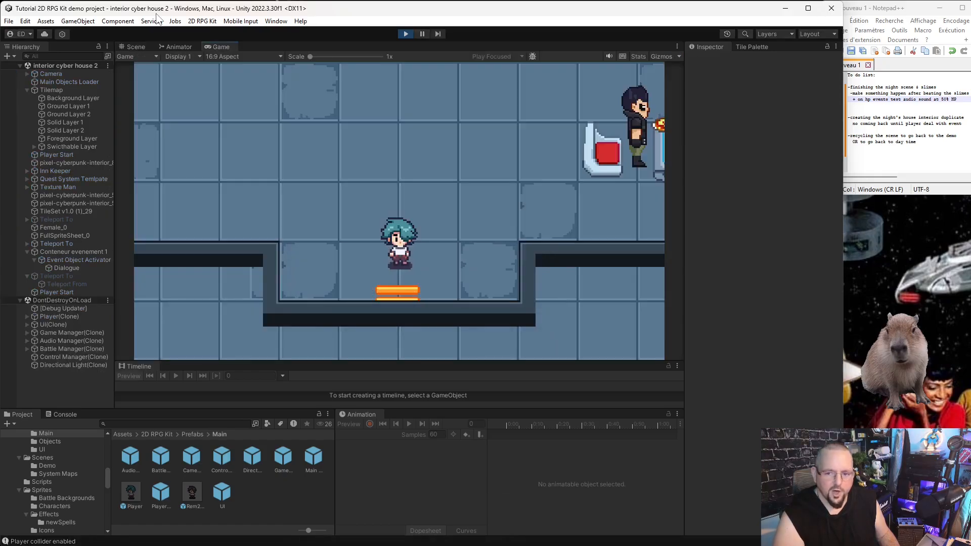
pyautogui.press('Up')
pyautogui.press('Right')
pyautogui.press('Right')
pyautogui.press('Up')
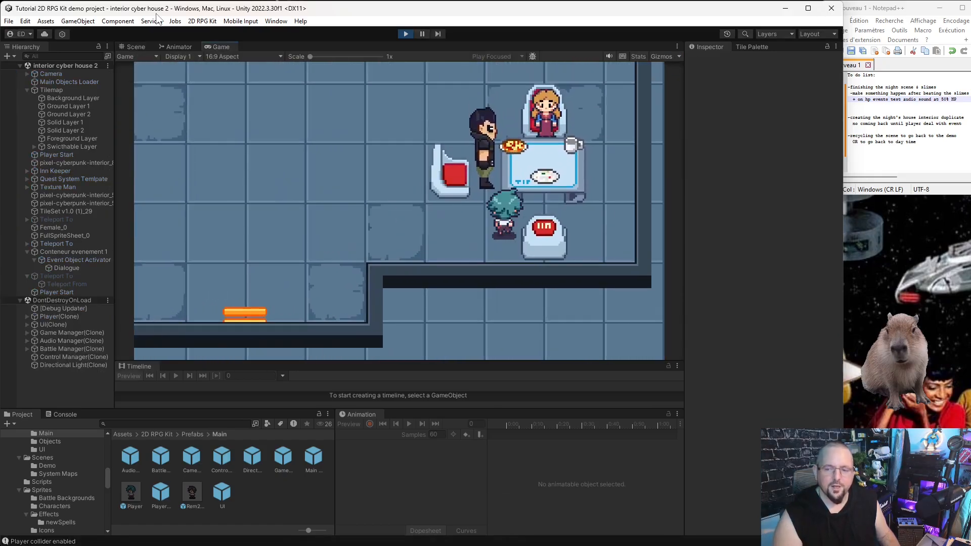
pyautogui.press('Down')
pyautogui.press('Left')
pyautogui.press('space')
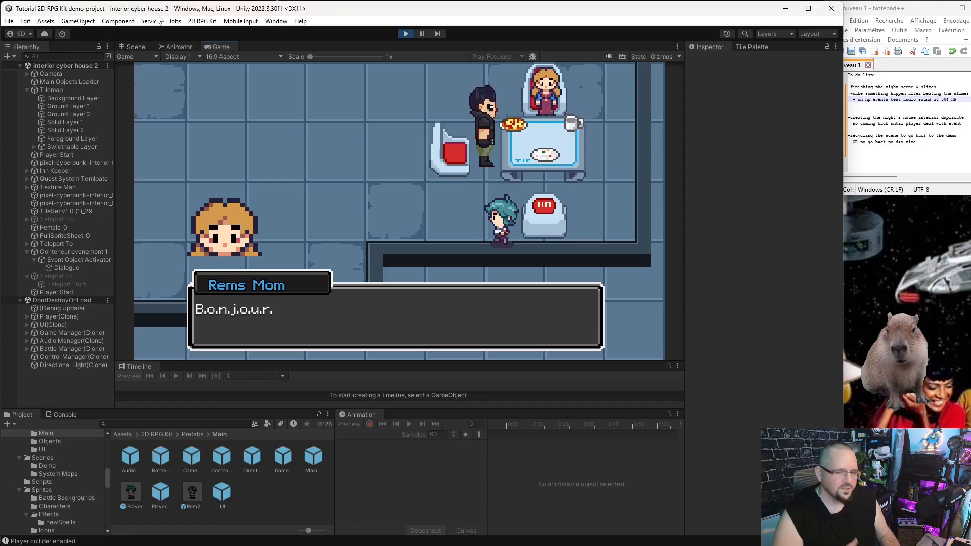
pyautogui.press('space')
pyautogui.press('space')
pyautogui.press('space')
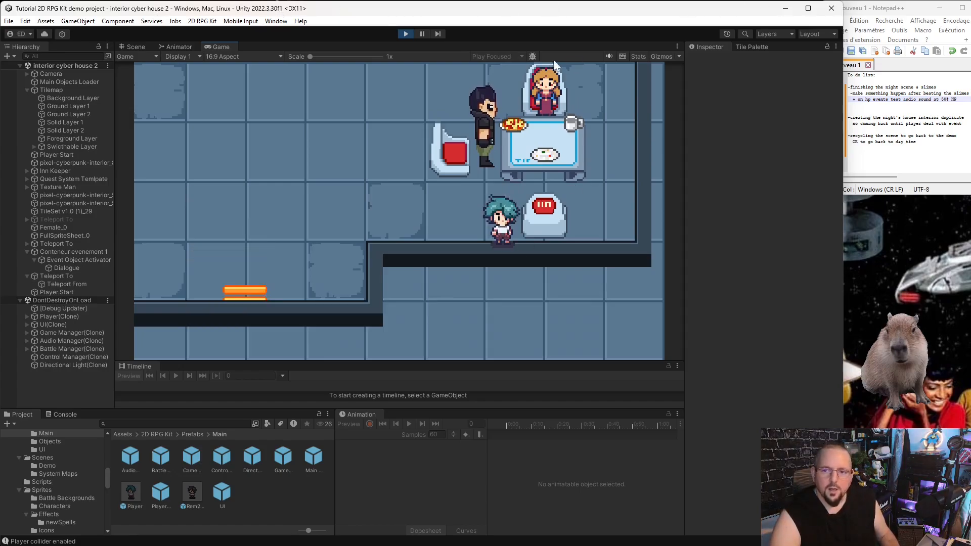
pyautogui.click(406, 34)
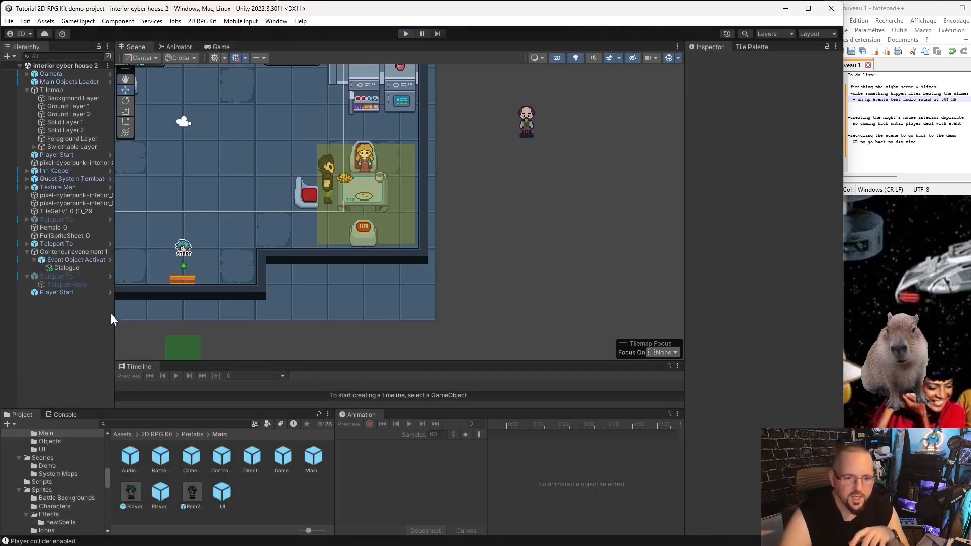
# Enable activation on button press in the Dialog Starter of the activator's Dialogue object
pyautogui.click(92, 267)
pyautogui.scroll(-5, 828, 271)
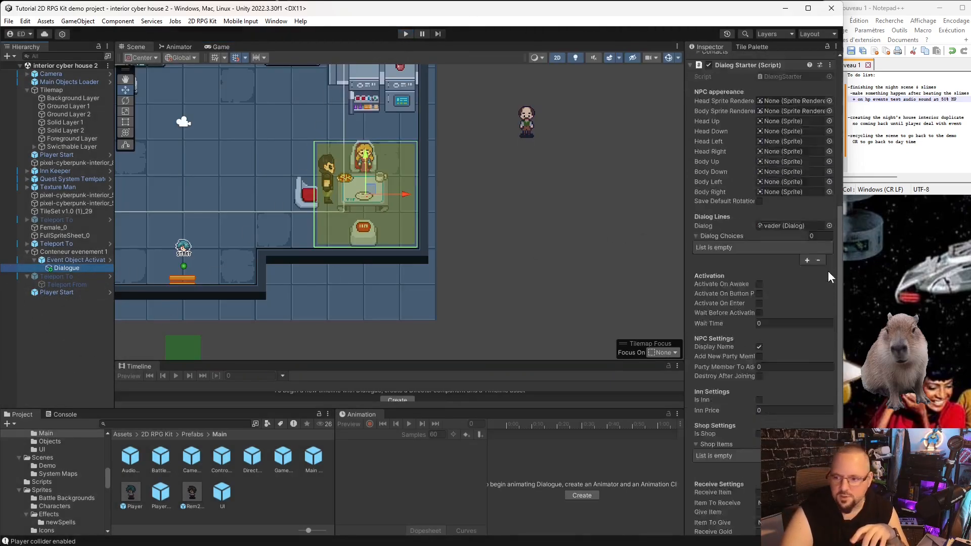
pyautogui.scroll(2, 784, 274)
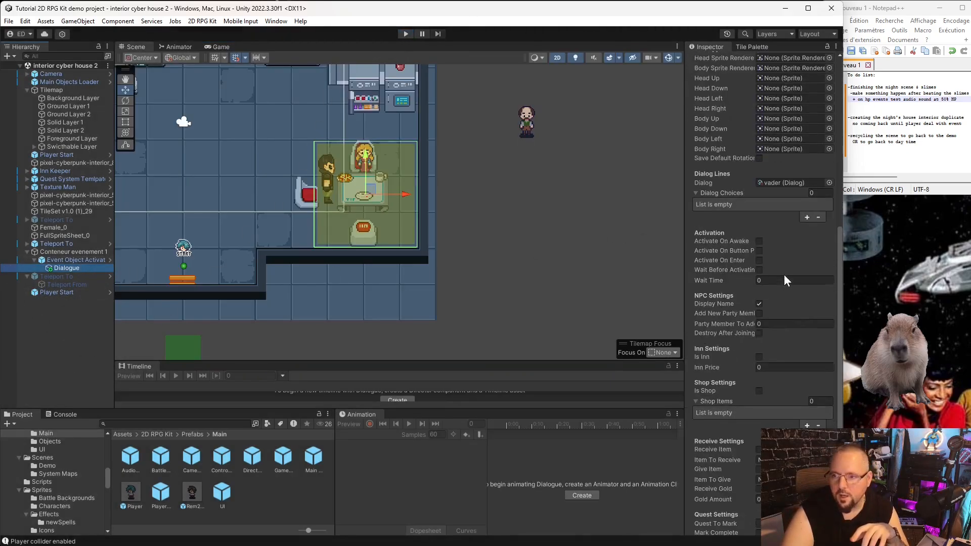
pyautogui.click(760, 250)
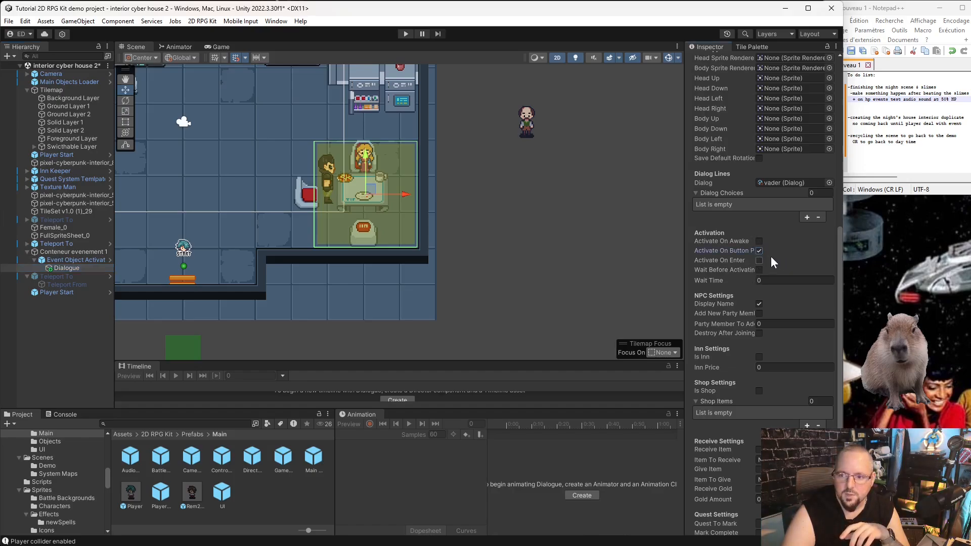
# Review the Event Object Activator's event, collider and Complete Event settings, and save the scene
pyautogui.click(57, 260)
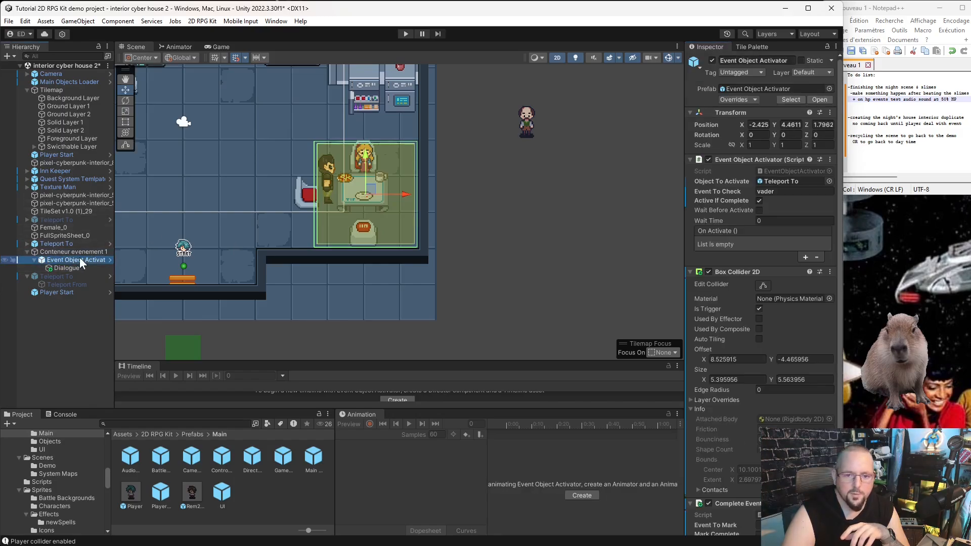
pyautogui.scroll(-3, 708, 276)
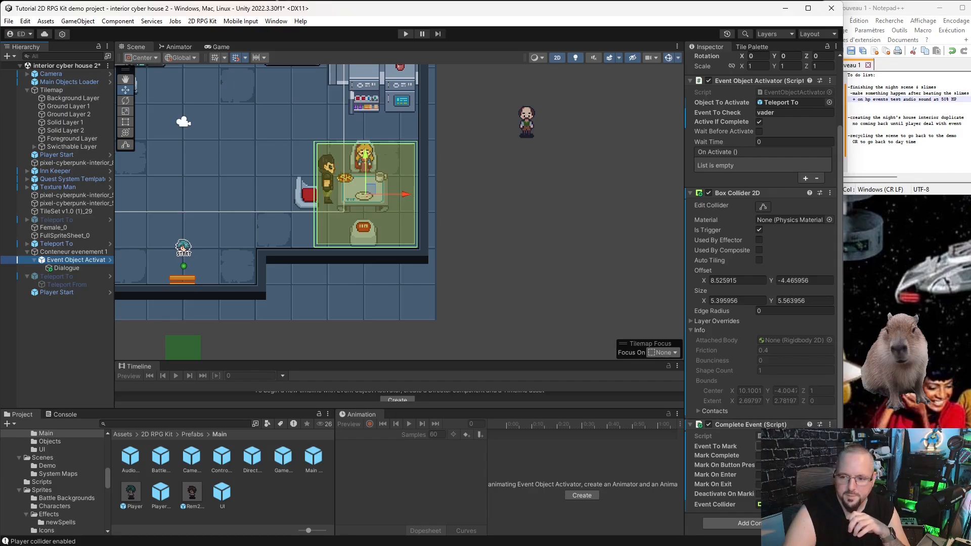
pyautogui.scroll(3, 756, 432)
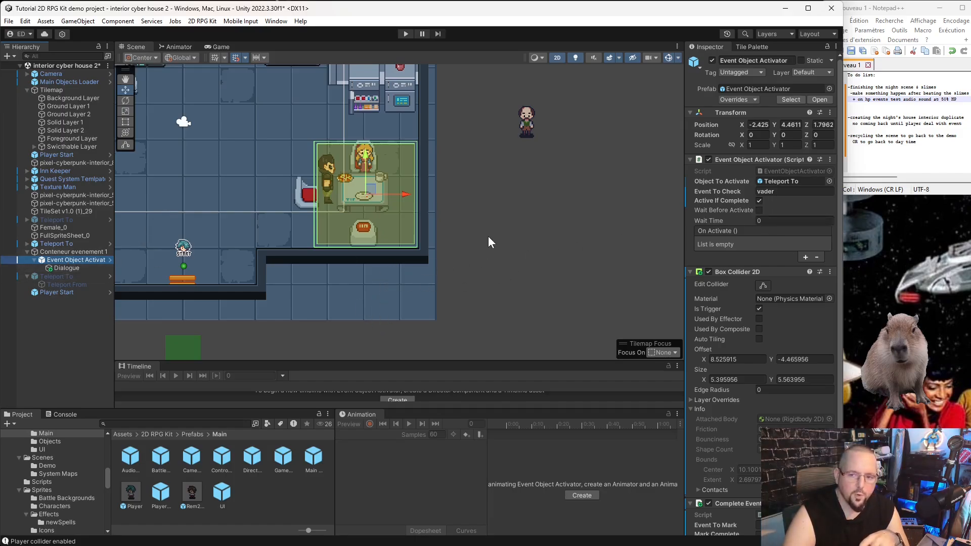
pyautogui.click(52, 331)
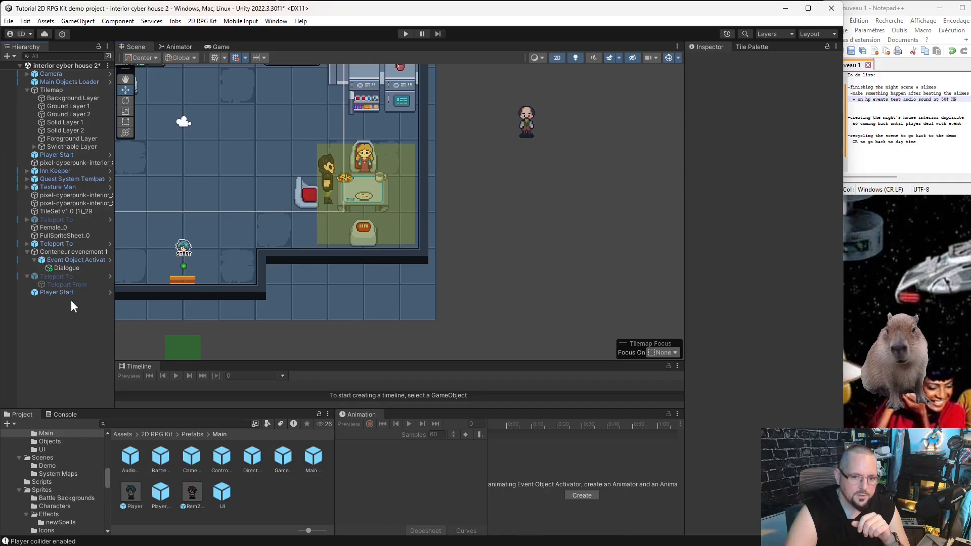
pyautogui.click(9, 20)
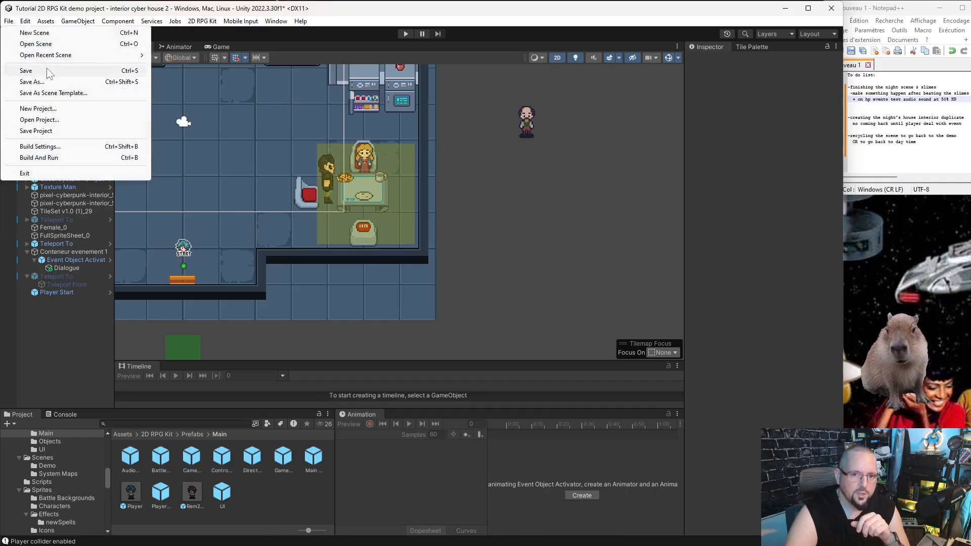
pyautogui.click(47, 68)
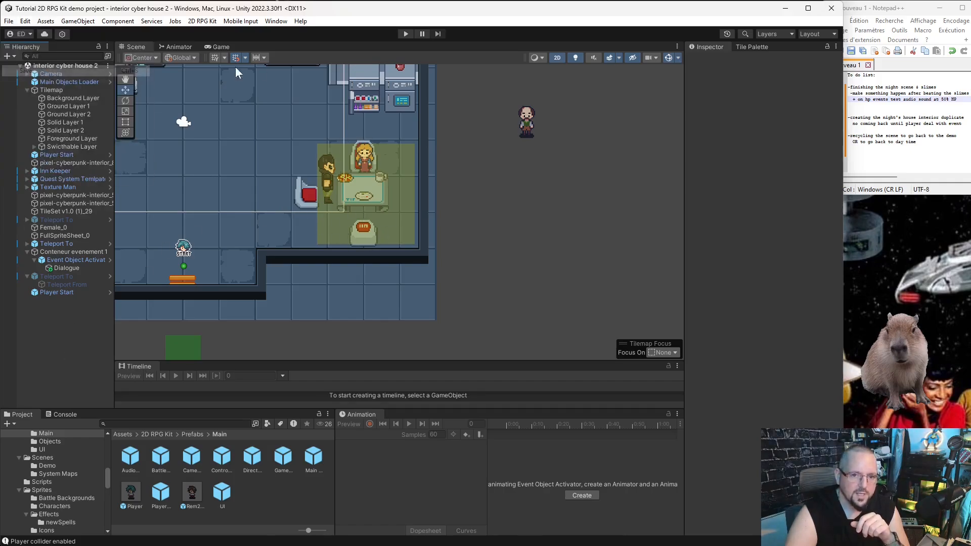
# Start a playtest, walk the player around to the seated mother above the table and play the dialogue through to test the teleport
pyautogui.click(405, 34)
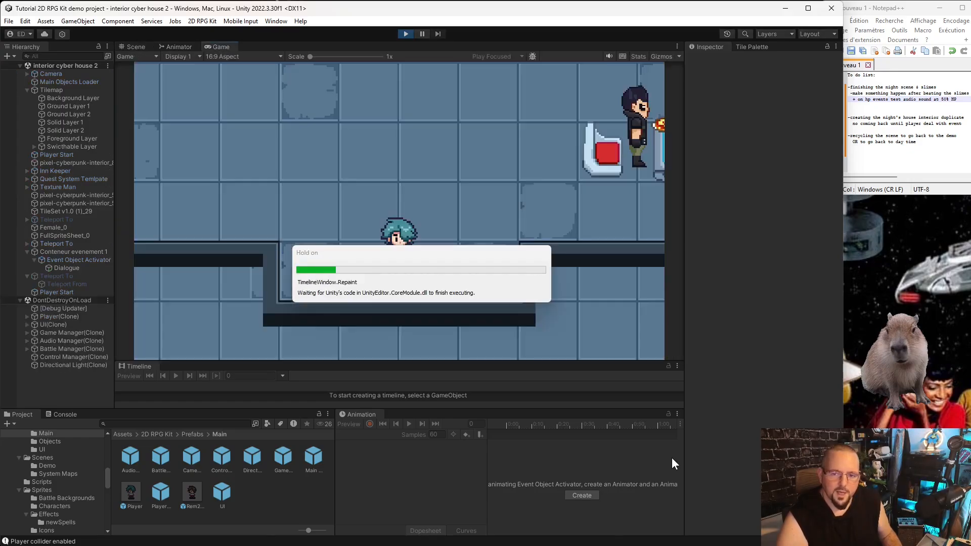
pyautogui.press('Right')
pyautogui.press('Up')
pyautogui.press('Right')
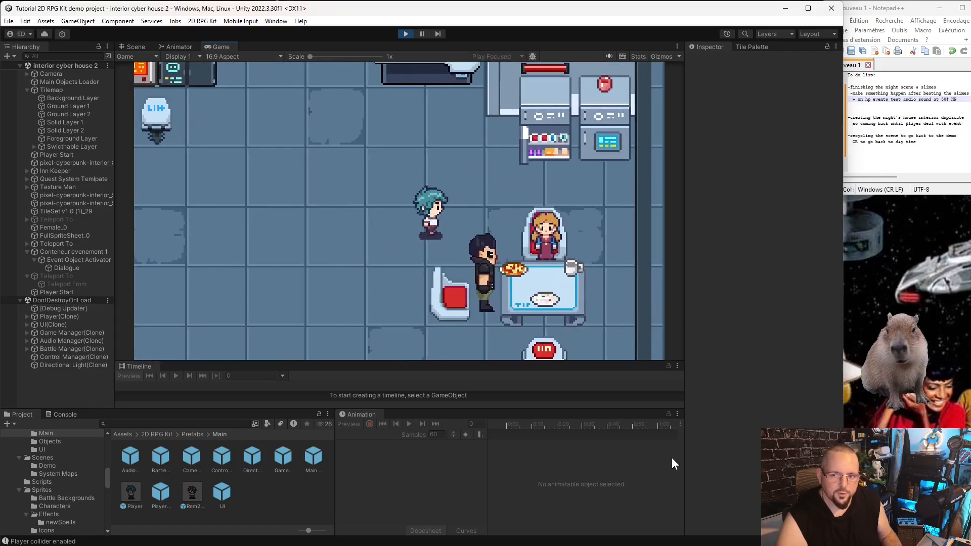
pyautogui.press('Down')
pyautogui.press('space')
pyautogui.press('space')
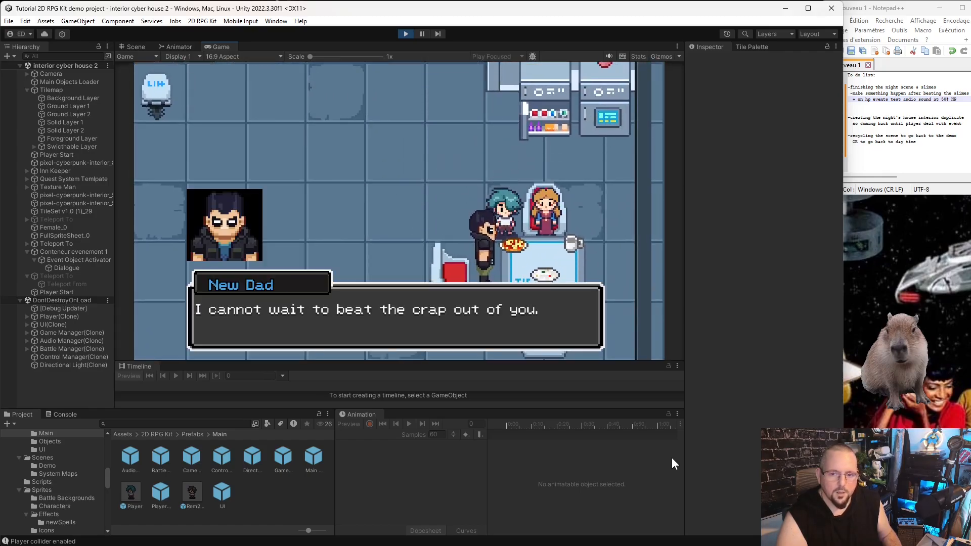
pyautogui.press('space')
pyautogui.press('space')
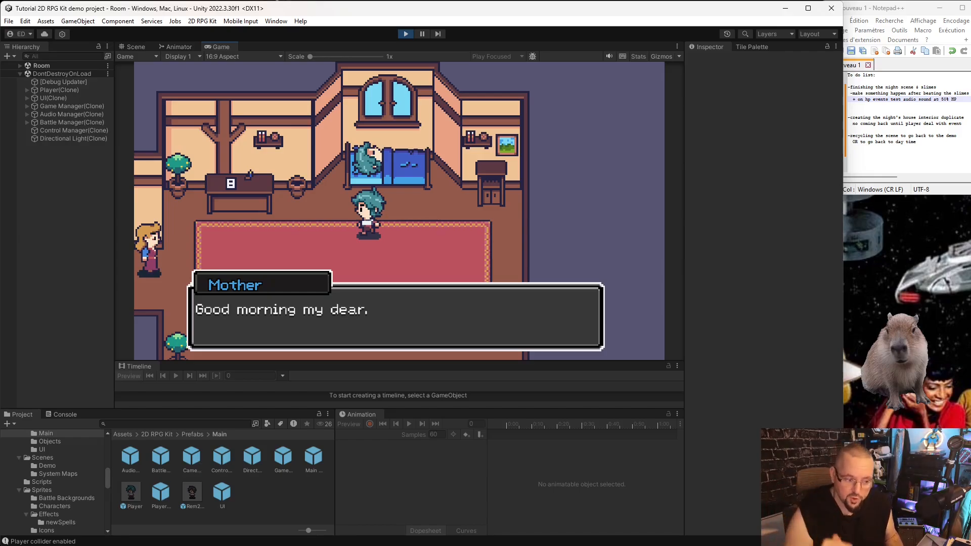
# Advance through the opening morning dialogue in the Room scene until the player can move
pyautogui.press('space')
pyautogui.press('space')
pyautogui.press('space')
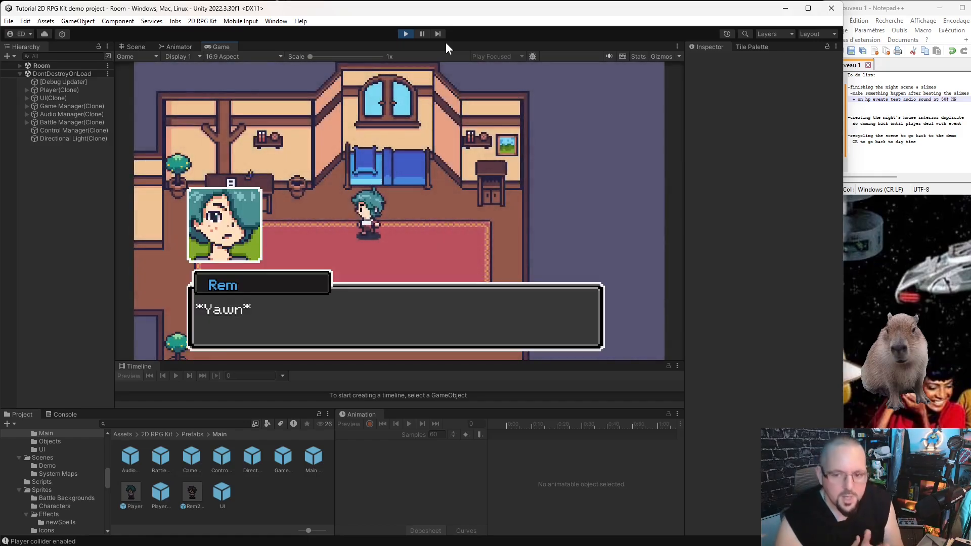
pyautogui.press('space')
pyautogui.press('space')
pyautogui.press('space')
pyautogui.press('space')
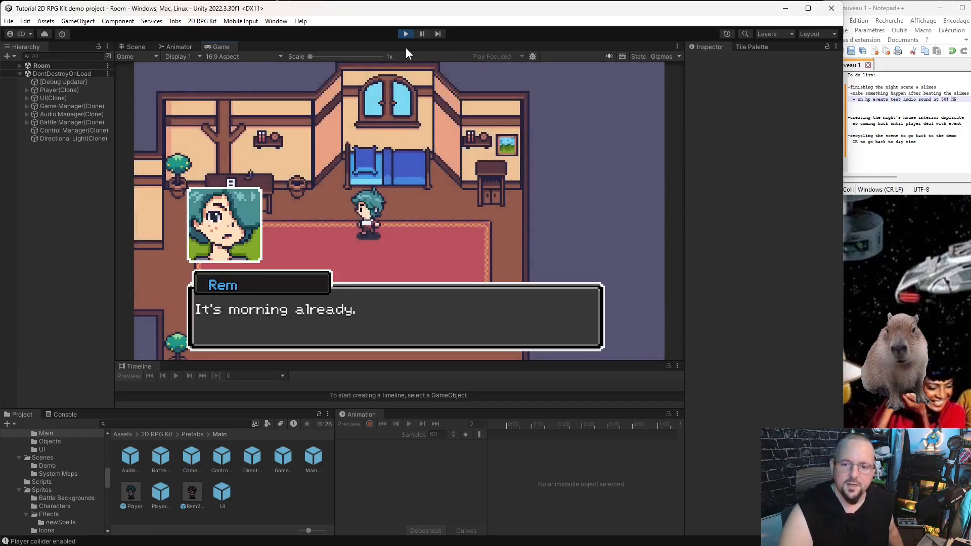
pyautogui.press('space')
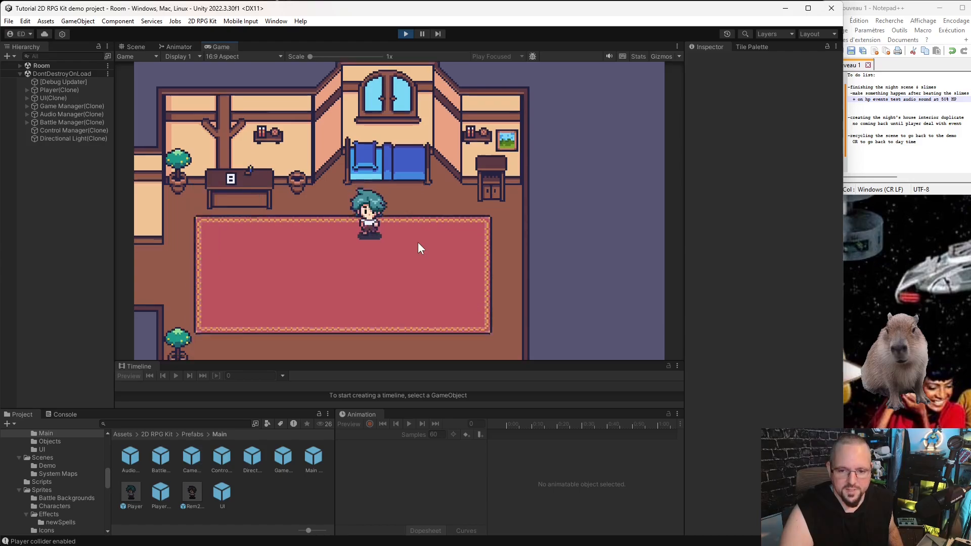
# Interact with the bed in the Room scene, answer Yes to its question and stop the playtest
pyautogui.press('Up')
pyautogui.press('space')
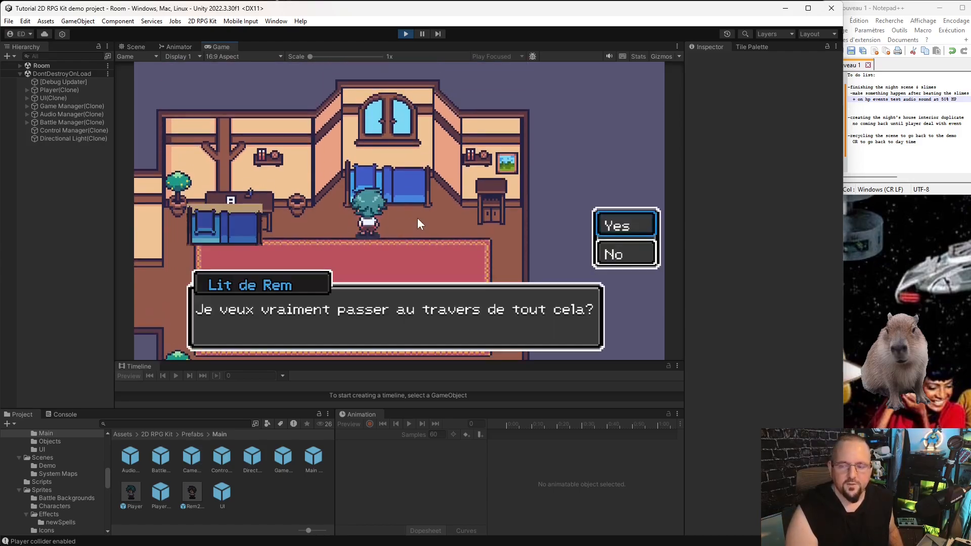
pyautogui.press('space')
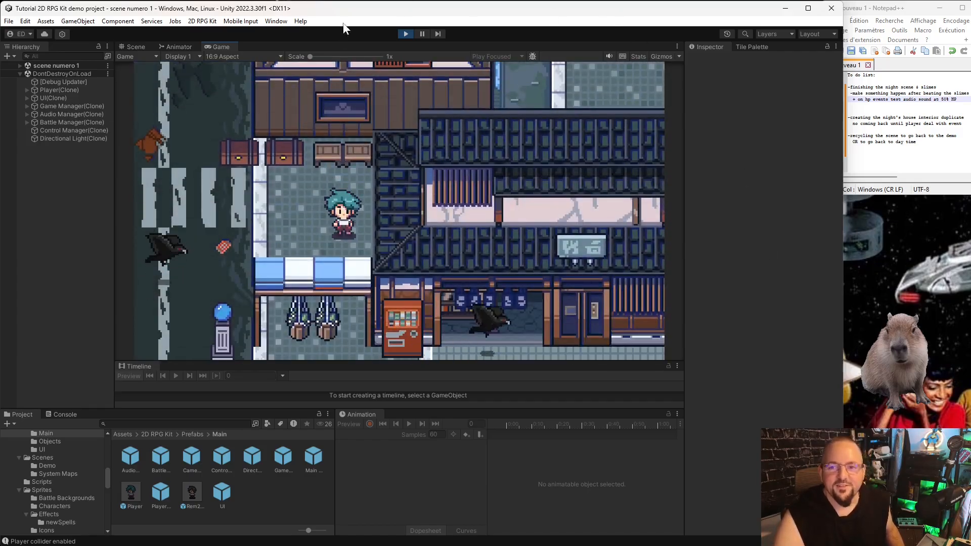
pyautogui.click(406, 33)
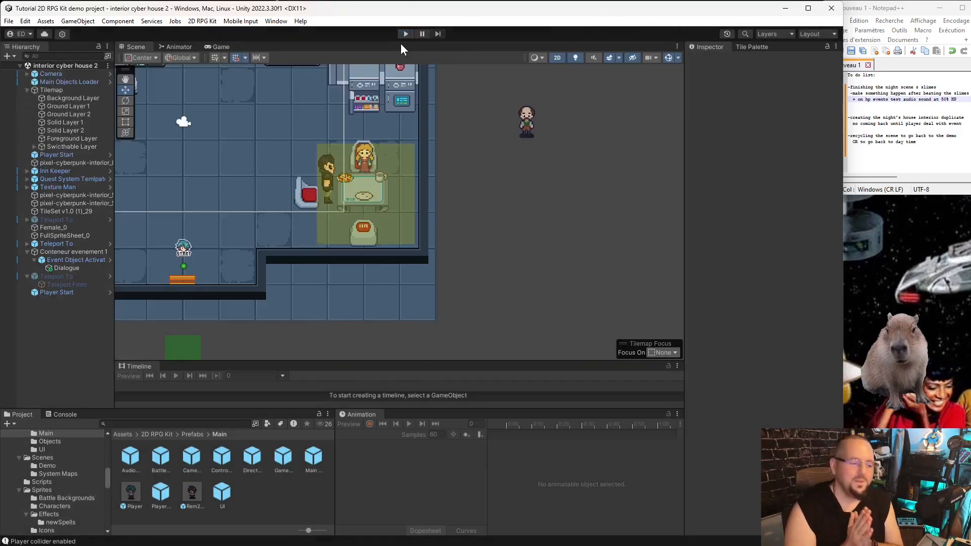